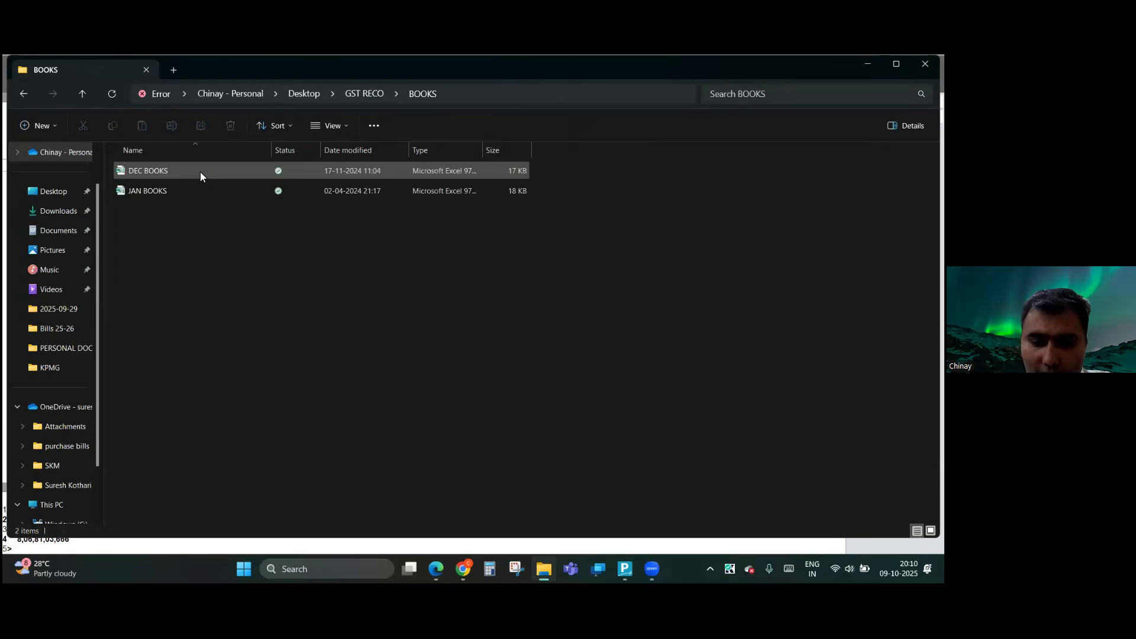
# - Check which files the BOOKS and GST folders inside GST RECO contain
pyautogui.hotkey('alt', 'Left')
pyautogui.doubleClick(171, 191)
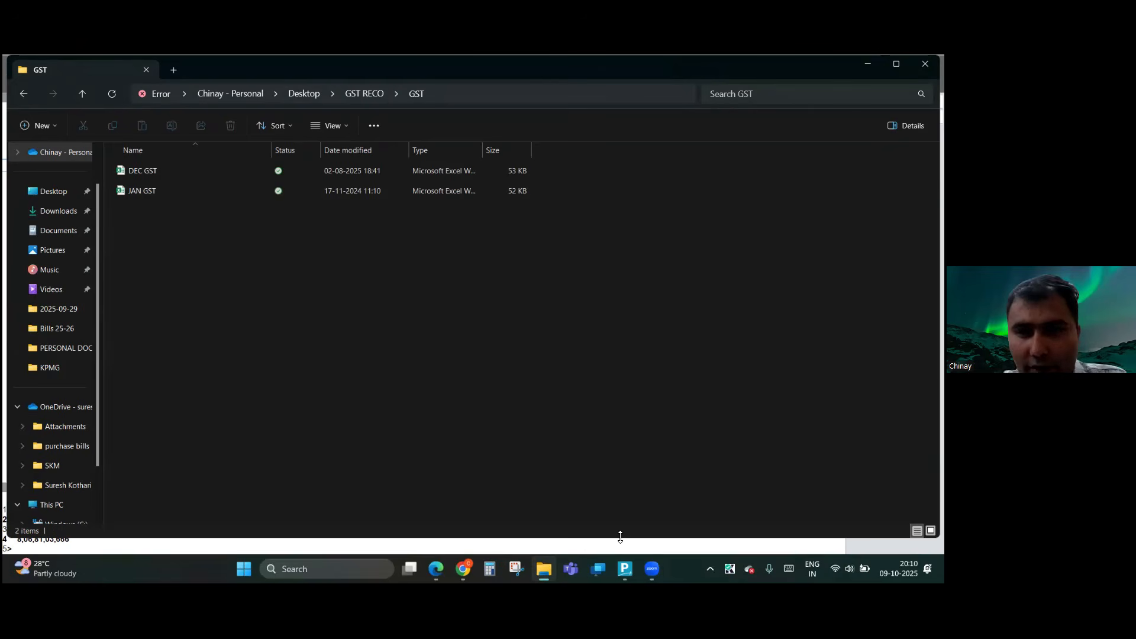
pyautogui.hotkey('alt', 'Left')
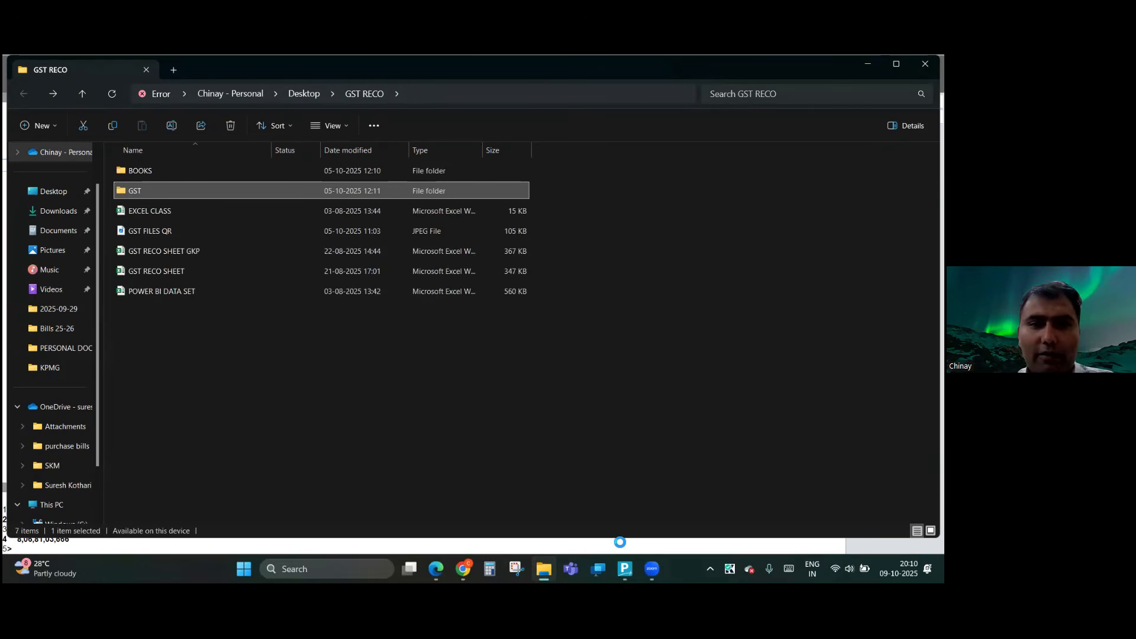
pyautogui.doubleClick(200, 174)
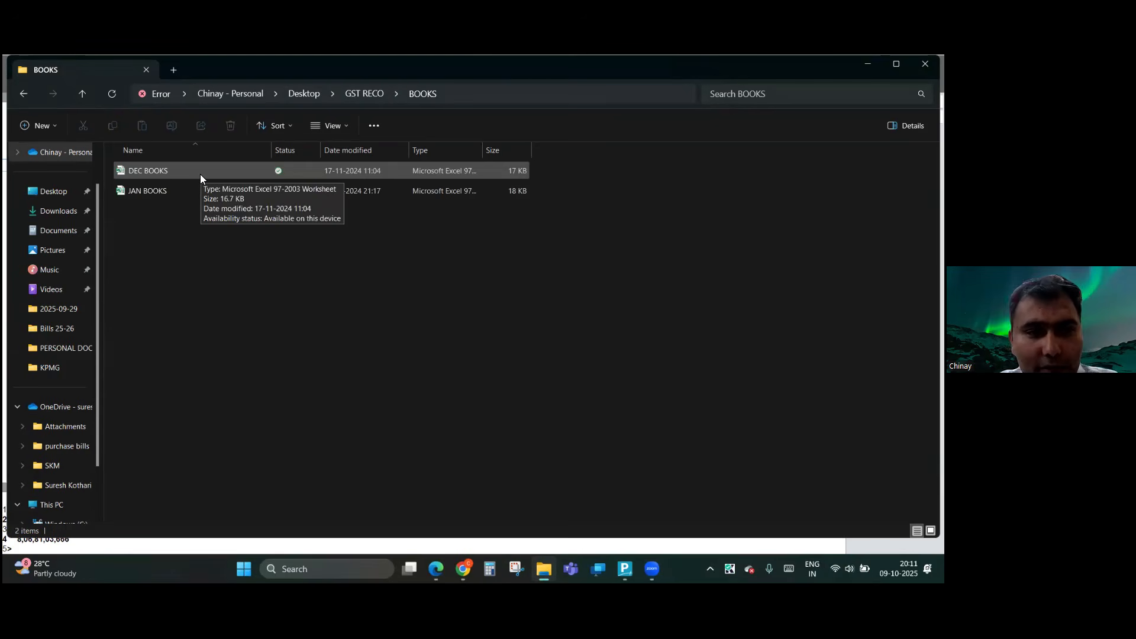
pyautogui.hotkey('alt', 'Left')
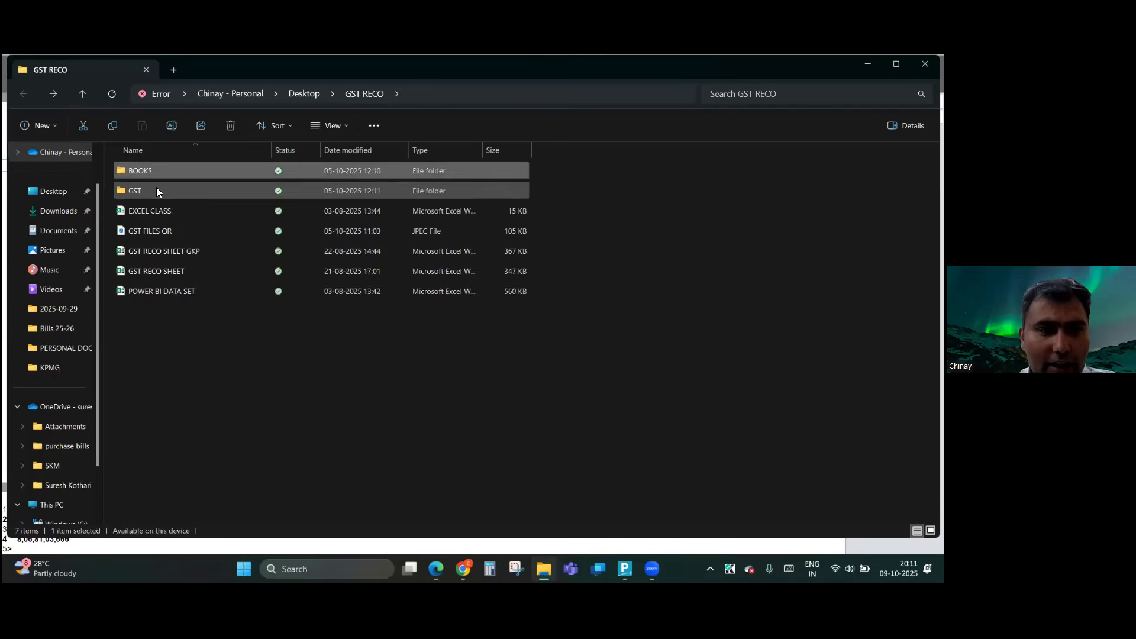
pyautogui.doubleClick(202, 190)
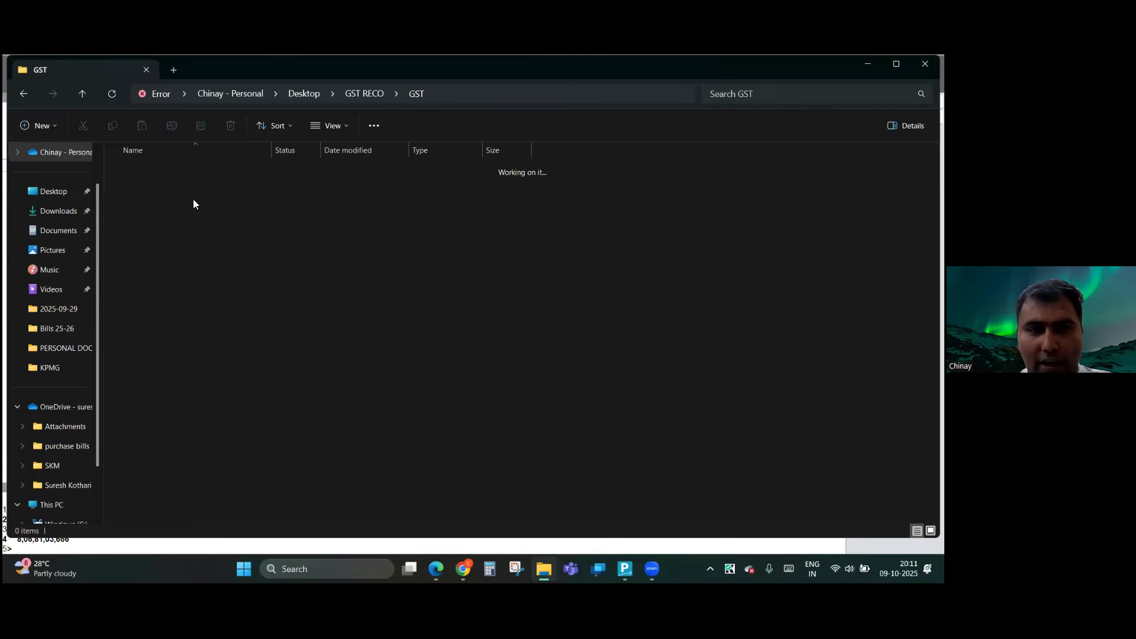
pyautogui.hotkey('alt', 'Left')
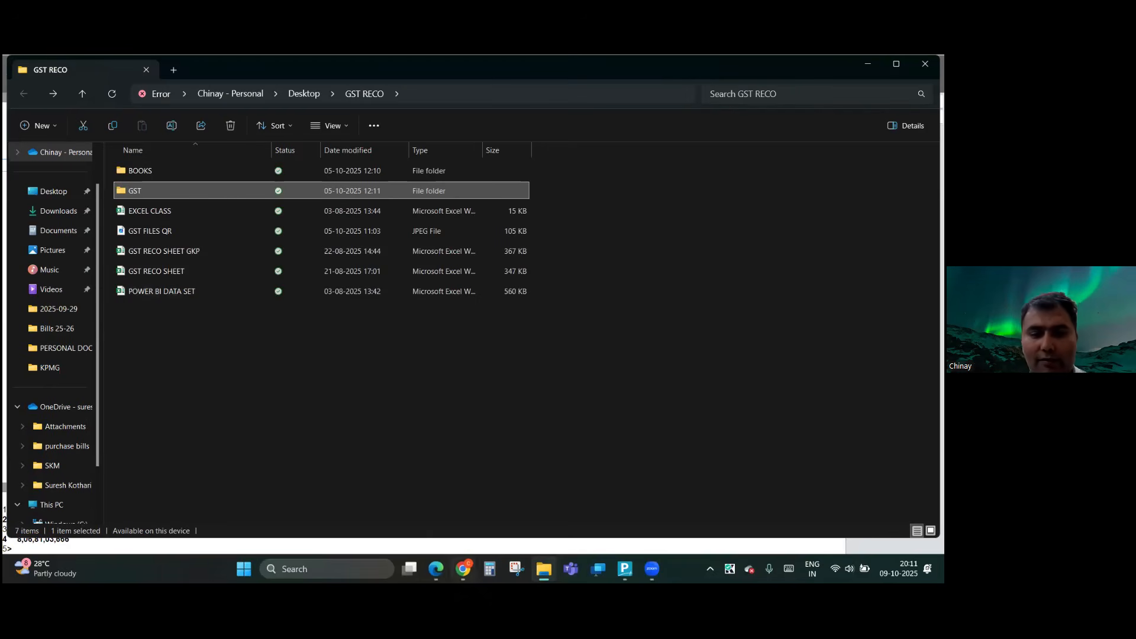
# - Switch to TallyPrime to view the Gateway of Tally and return to the GST RECO folder
pyautogui.click(624, 568)
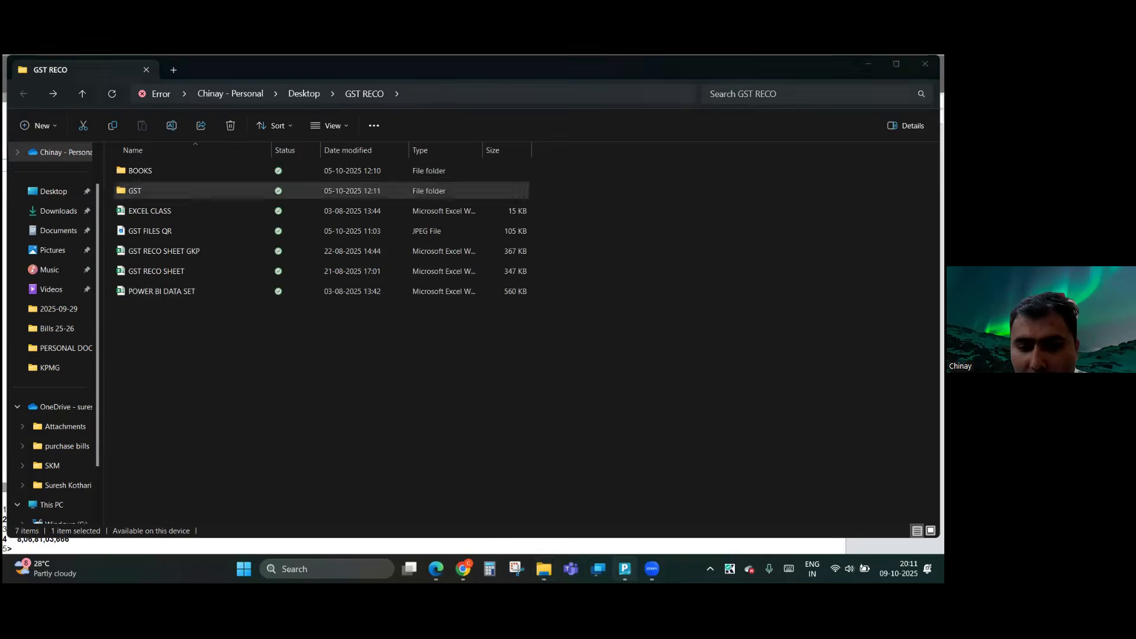
pyautogui.press('Return')
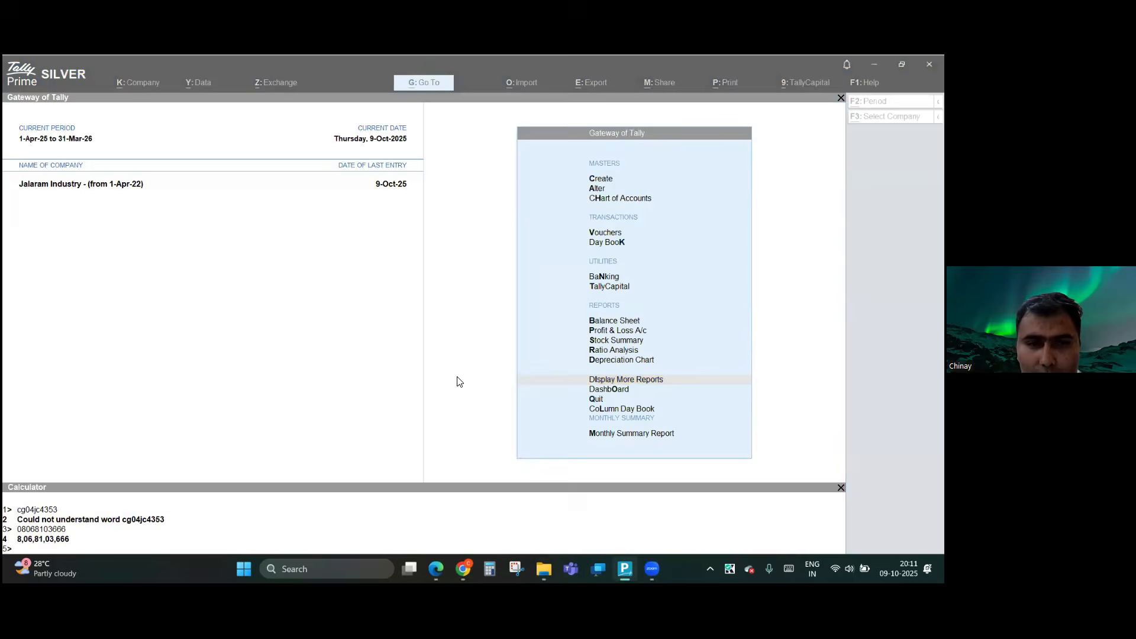
pyautogui.hotkey('alt', 'Tab')
# - Open the DEC BOOKS workbook from the BOOKS folder in Excel and maximize its window
pyautogui.doubleClick(220, 176)
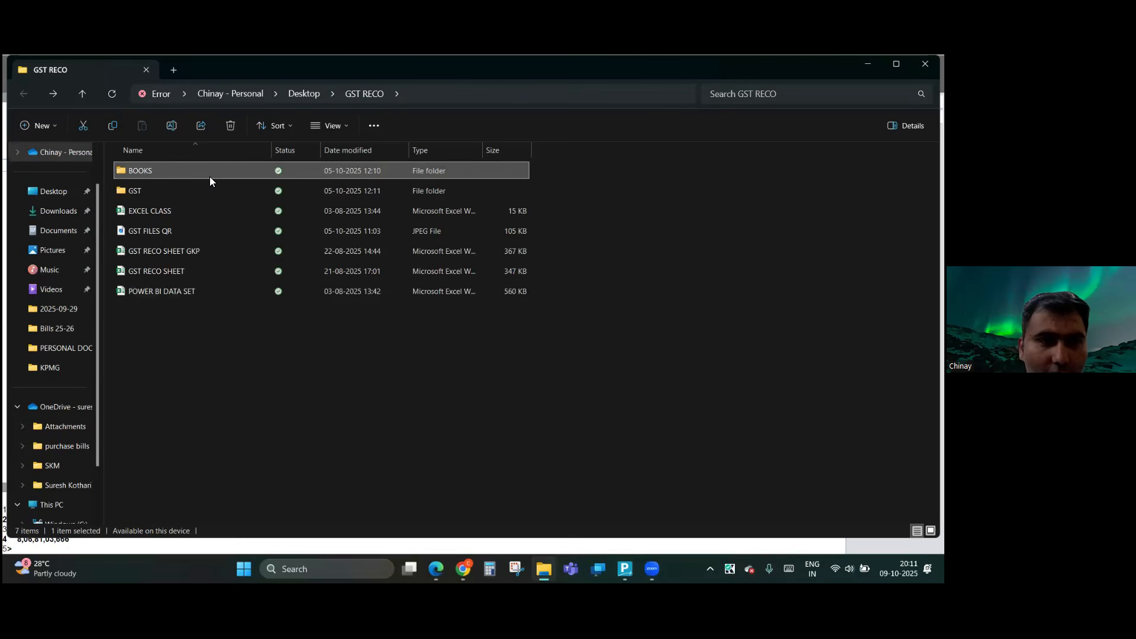
pyautogui.doubleClick(186, 178)
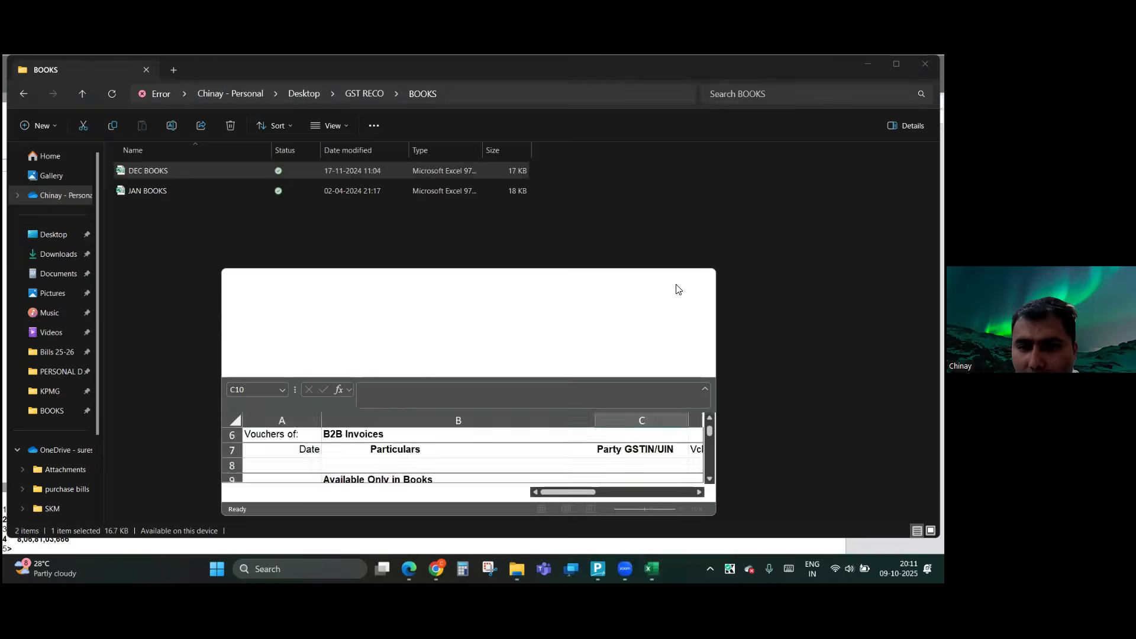
pyautogui.click(673, 284)
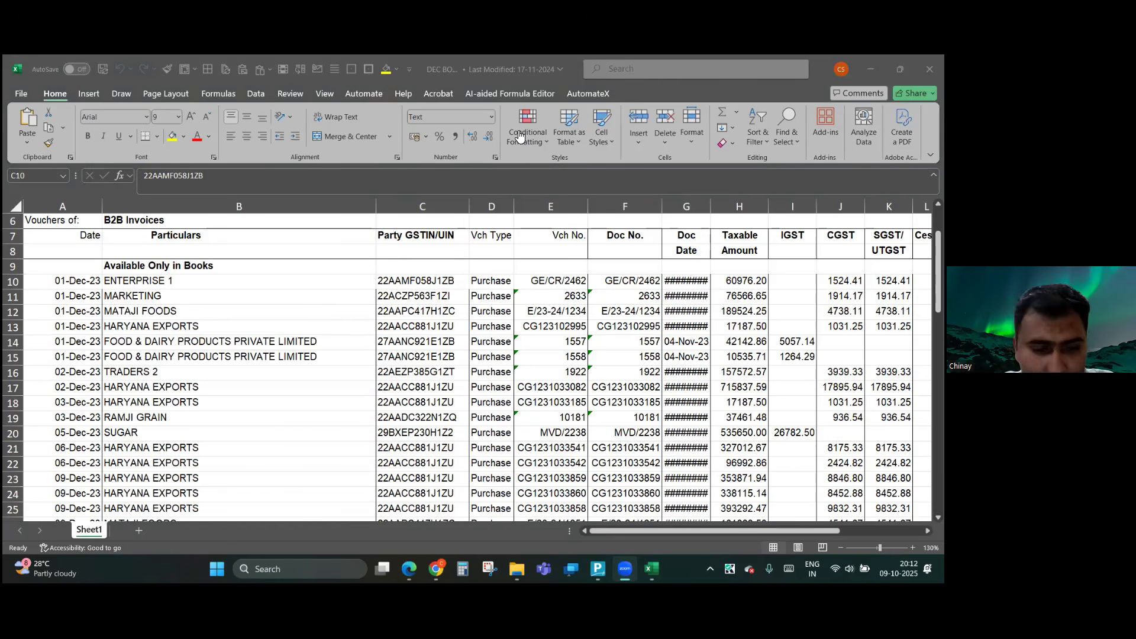
# - Raise the computer's sound volume by several steps
pyautogui.press('XF86AudioRaiseVolume')
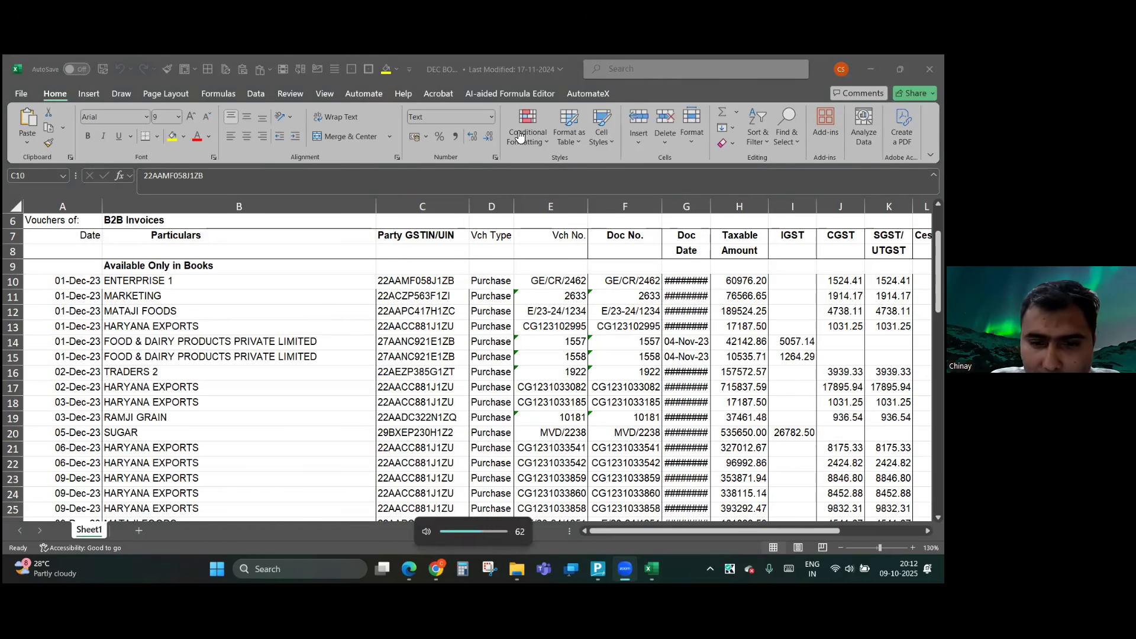
pyautogui.press('XF86AudioRaiseVolume')
pyautogui.press('XF86AudioRaiseVolume')
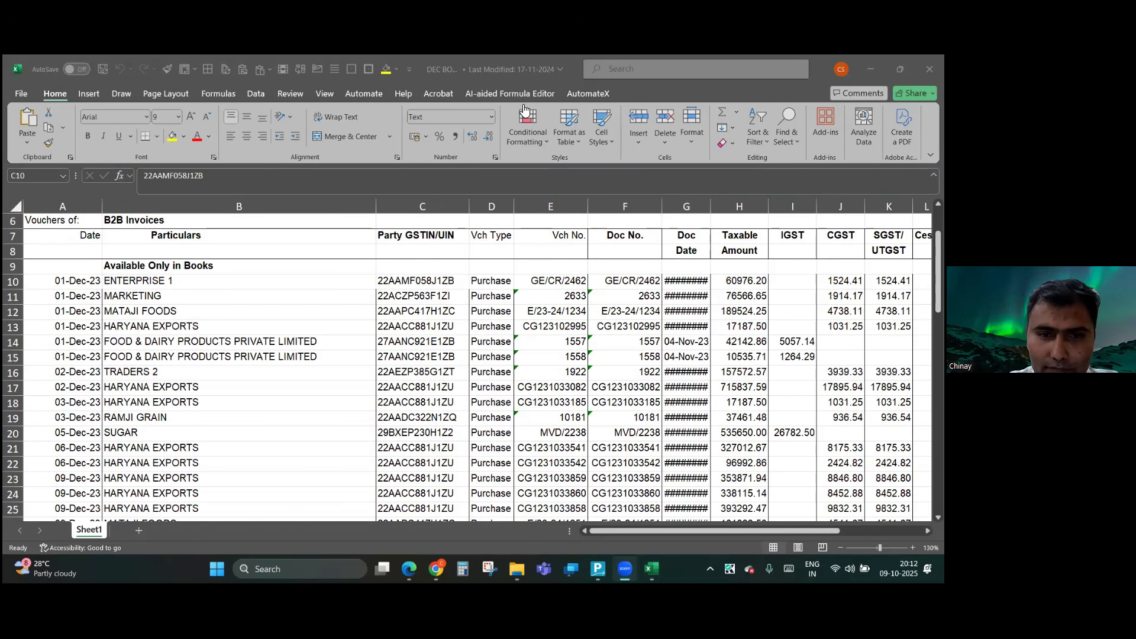
pyautogui.press('XF86AudioRaiseVolume')
pyautogui.press('XF86AudioRaiseVolume')
pyautogui.press('XF86AudioRaiseVolume')
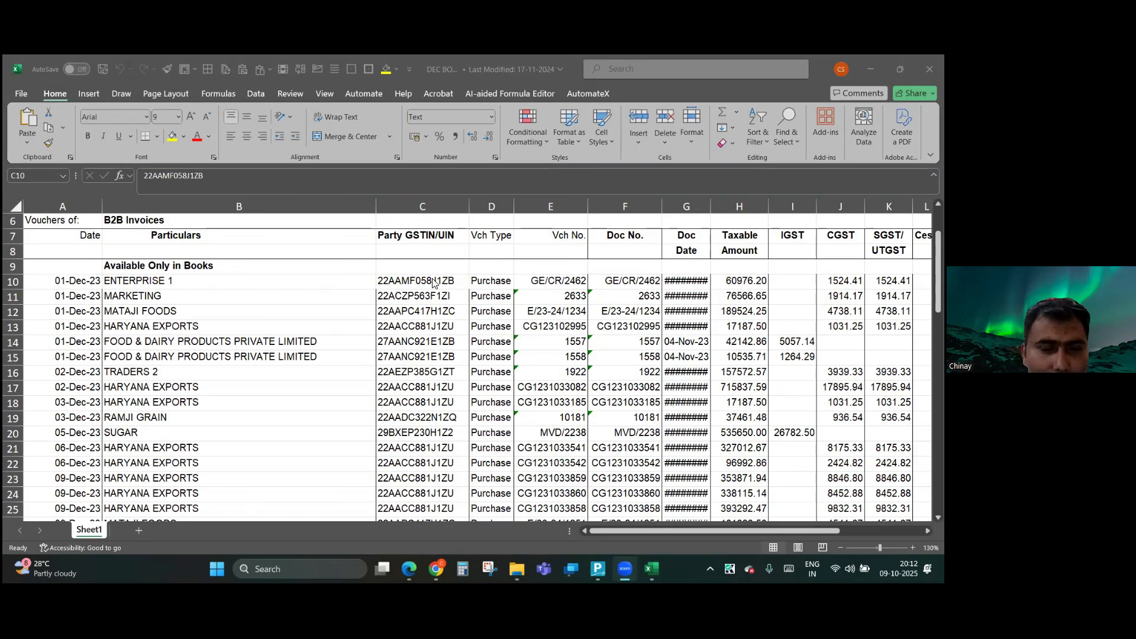
# - Examine the GSTR-2B voucher register in DEC BOOKS, from the party and document columns through the tax, invoice amount and ITC columns
pyautogui.scroll(3, 433, 283)
pyautogui.scroll(-3, 432, 282)
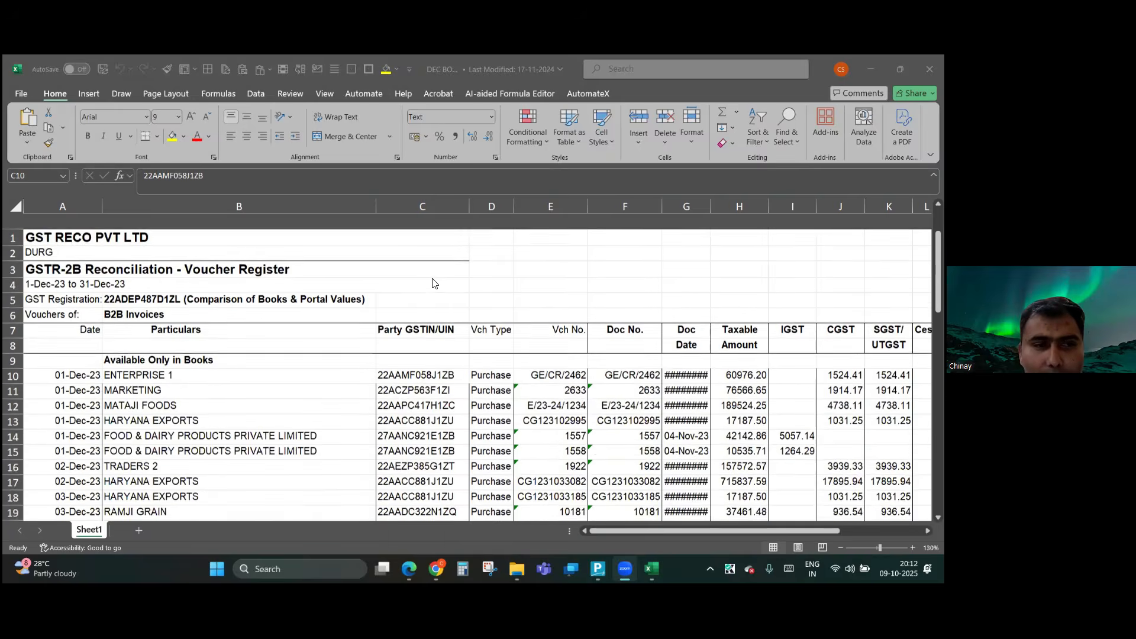
pyautogui.scroll(2, 432, 283)
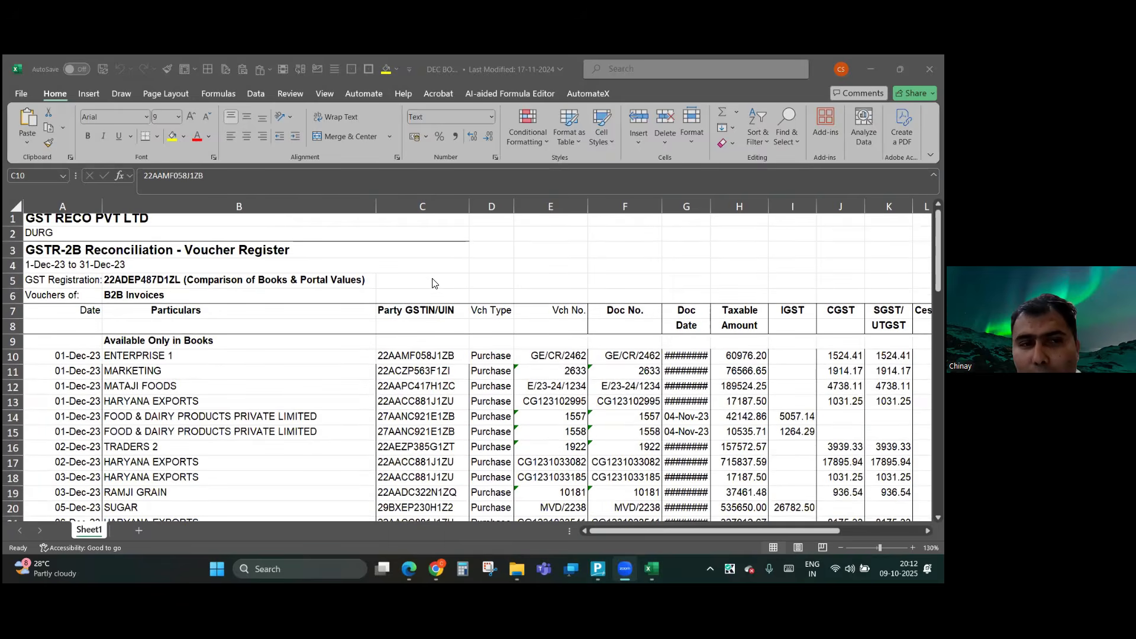
pyautogui.hscroll(4, 542, 412)
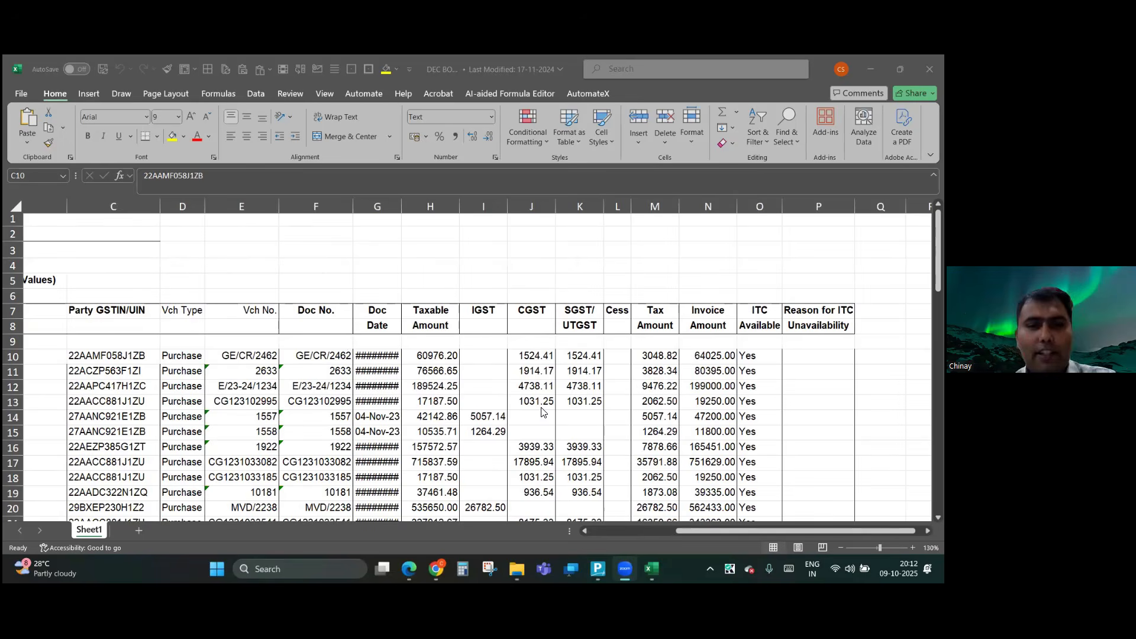
pyautogui.hscroll(-1, 489, 468)
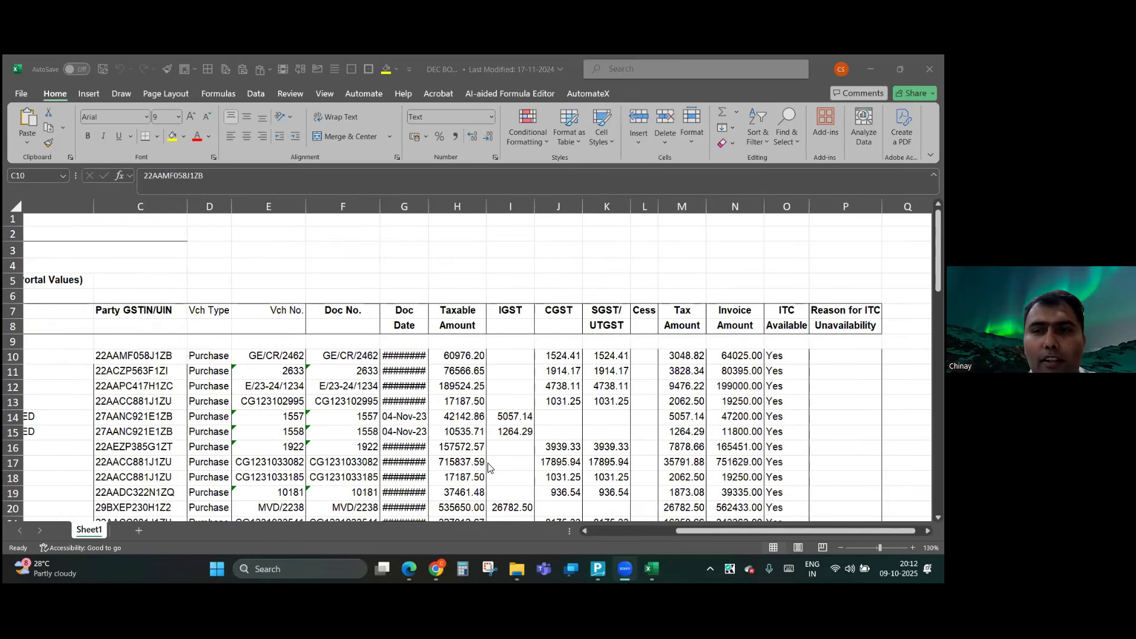
pyautogui.hscroll(-2, 489, 468)
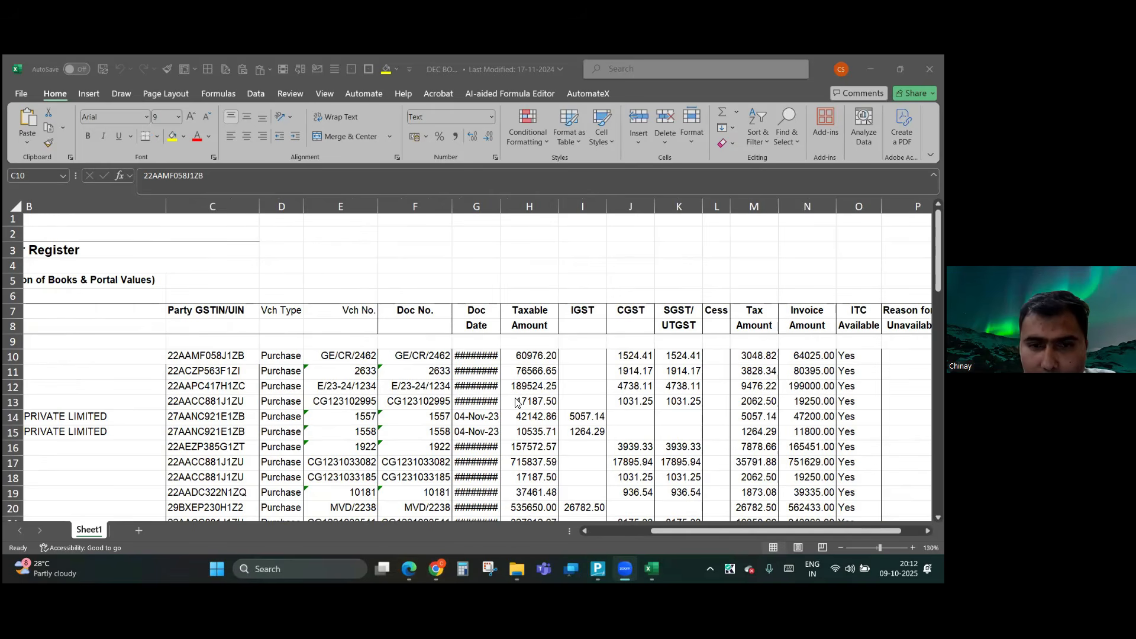
pyautogui.hscroll(5, 516, 402)
pyautogui.hscroll(-6, 515, 402)
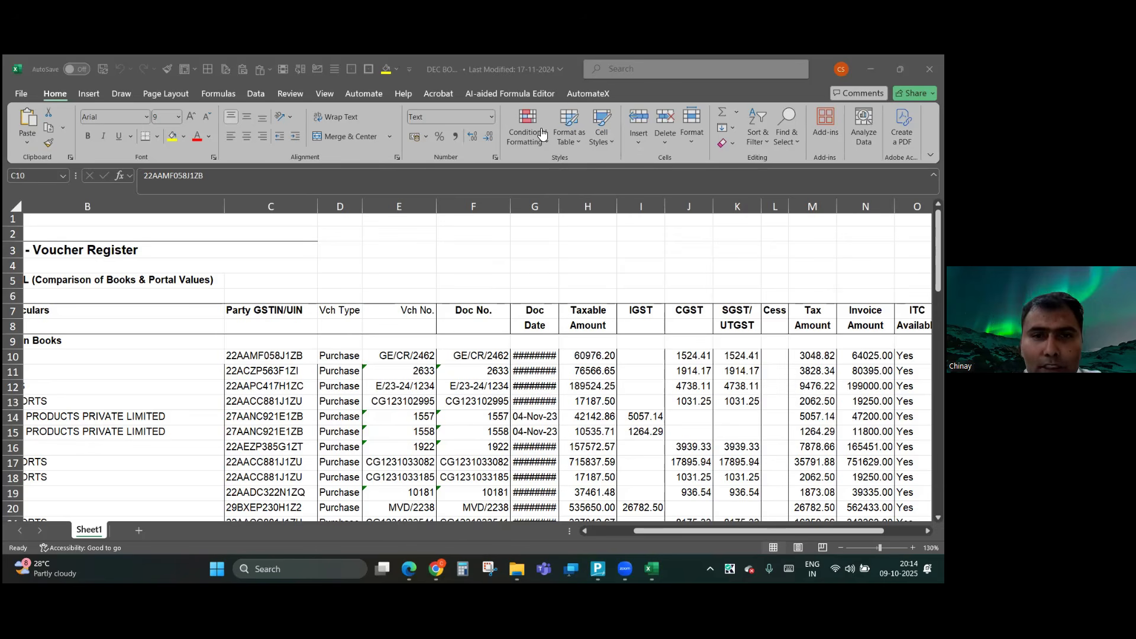
pyautogui.hscroll(-3, 458, 328)
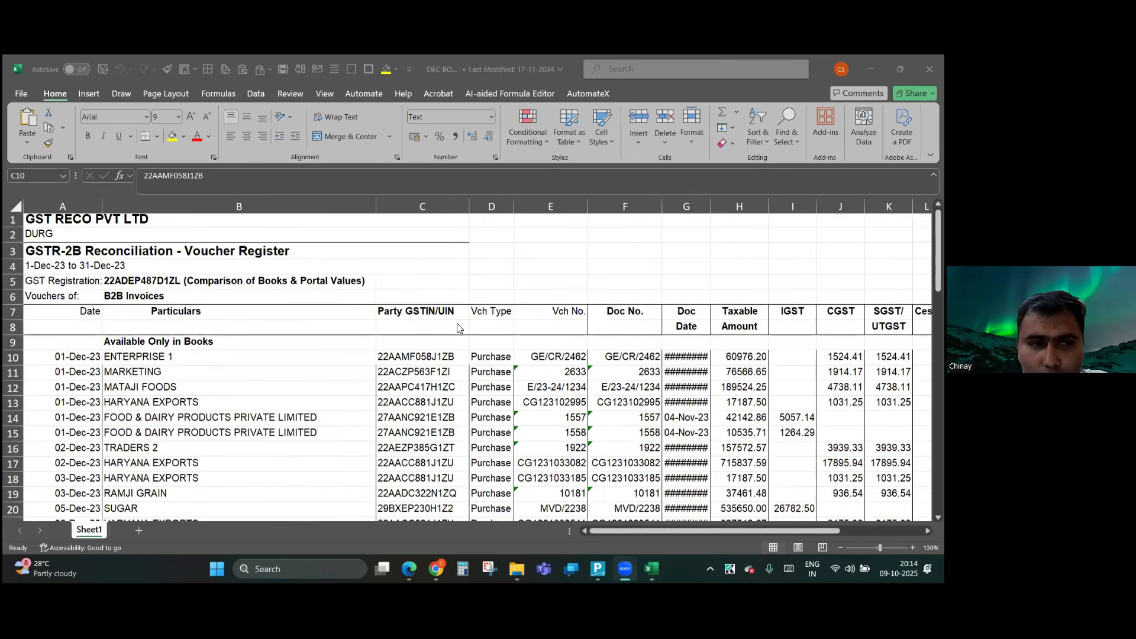
pyautogui.hscroll(4, 458, 328)
pyautogui.hscroll(-4, 457, 328)
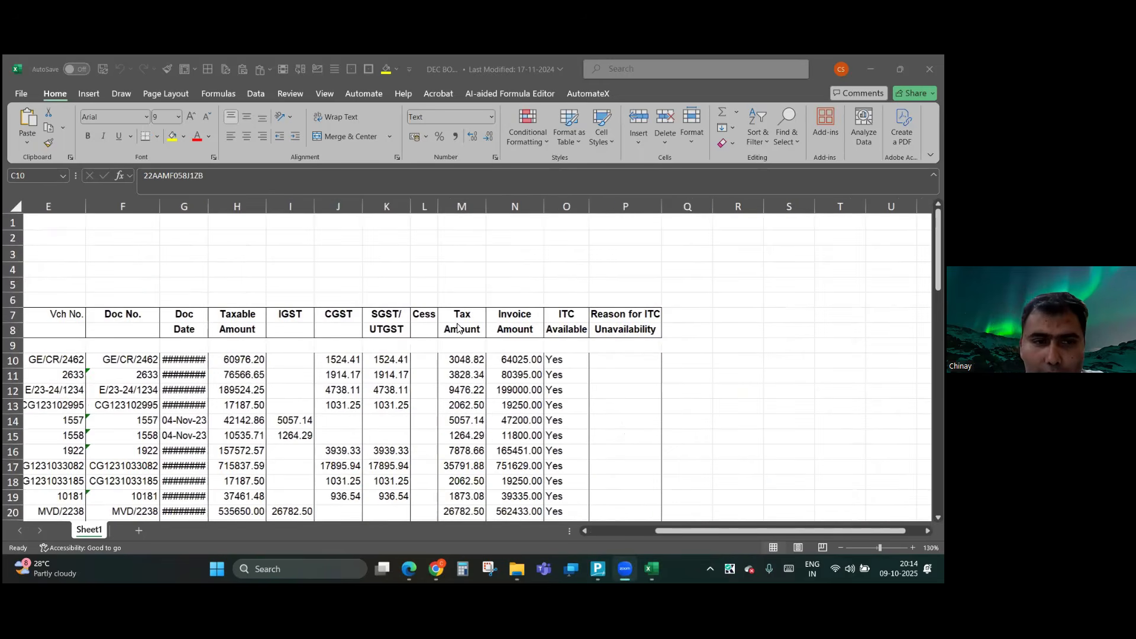
pyautogui.scroll(-2, 457, 328)
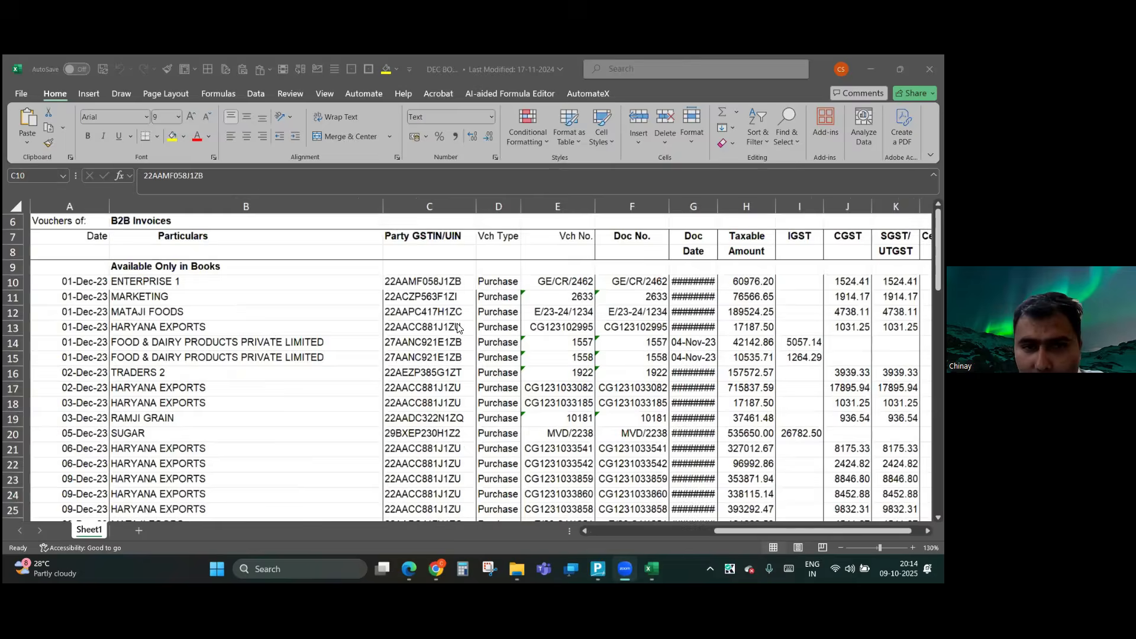
pyautogui.scroll(1, 458, 328)
# - Switch to TallyPrime and bring up the list of GST Reports within Display More Reports
pyautogui.hotkey('alt', 'Tab')
pyautogui.hotkey('alt', 'Tab')
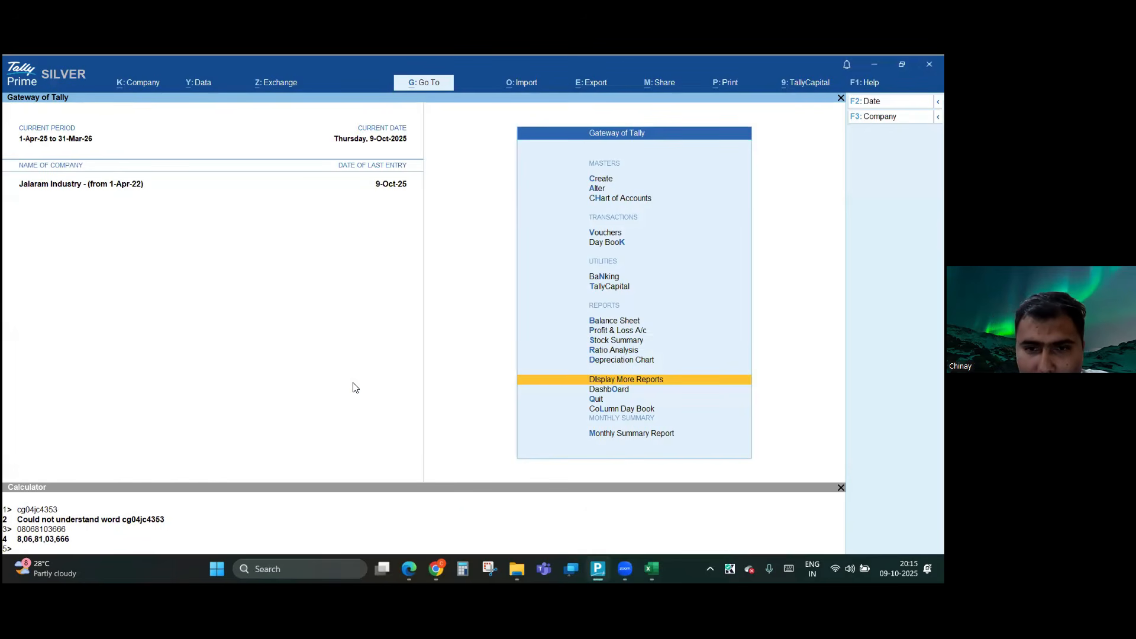
pyautogui.press('Down')
pyautogui.press('Up')
pyautogui.press('Return')
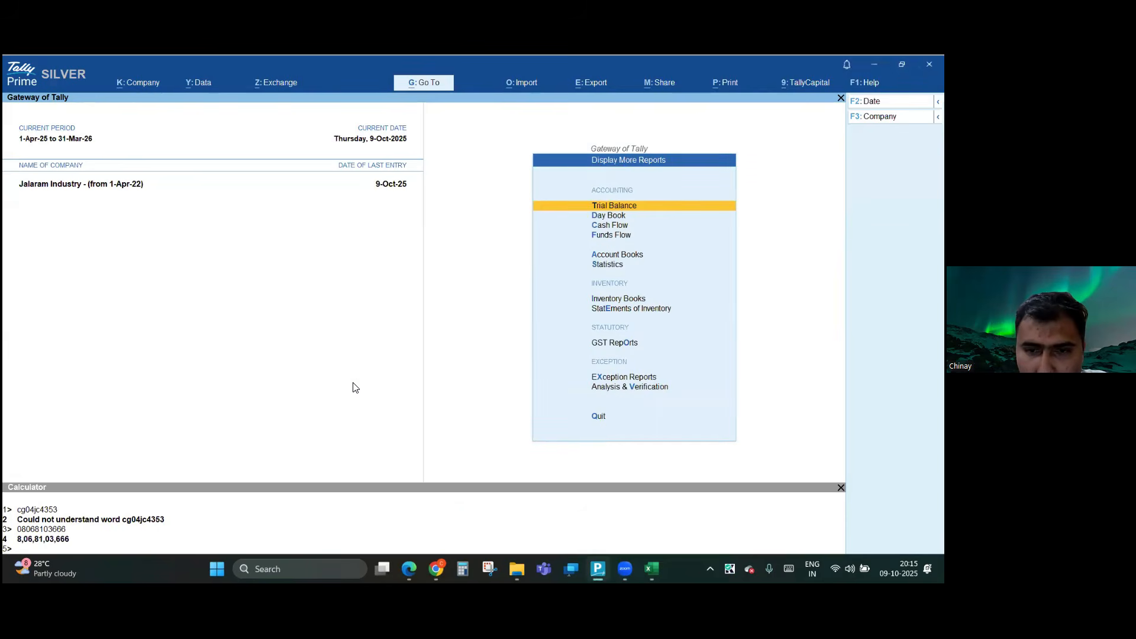
pyautogui.press('Down')
pyautogui.press('Down')
pyautogui.press('Down')
pyautogui.press('Down')
pyautogui.press('Down')
pyautogui.press('Down')
pyautogui.press('Down')
pyautogui.press('Down')
pyautogui.press('Down')
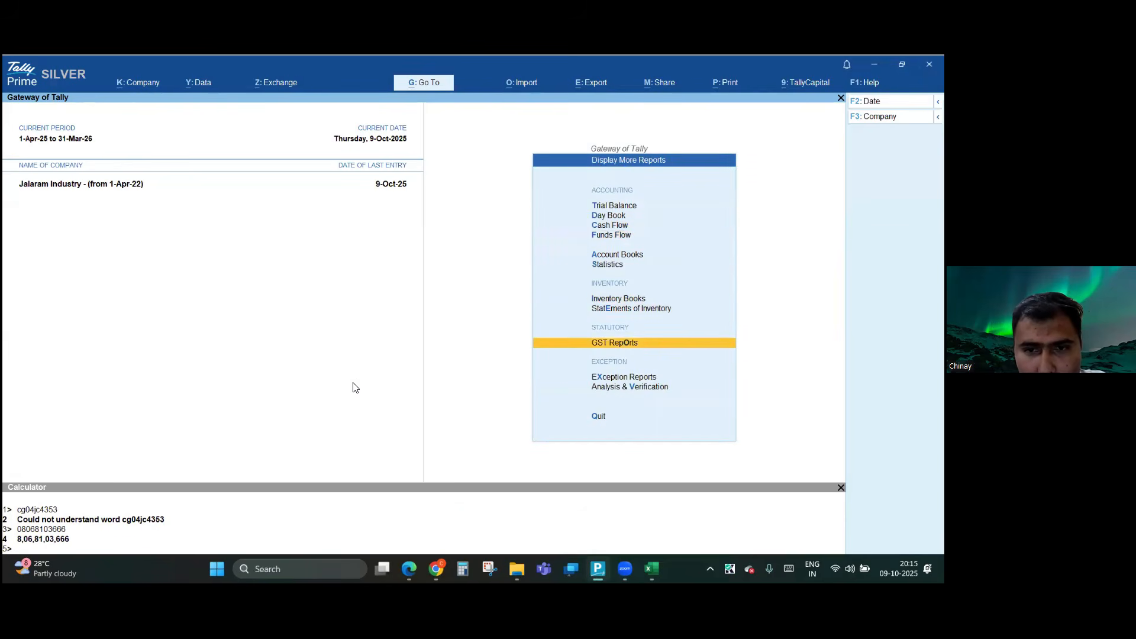
pyautogui.press('Up')
pyautogui.press('Return')
# - Open the GSTR-2B Reconciliation report from the reconciliation reports
pyautogui.press('Down')
pyautogui.press('Down')
pyautogui.press('Down')
pyautogui.press('Down')
pyautogui.press('Down')
pyautogui.press('Down')
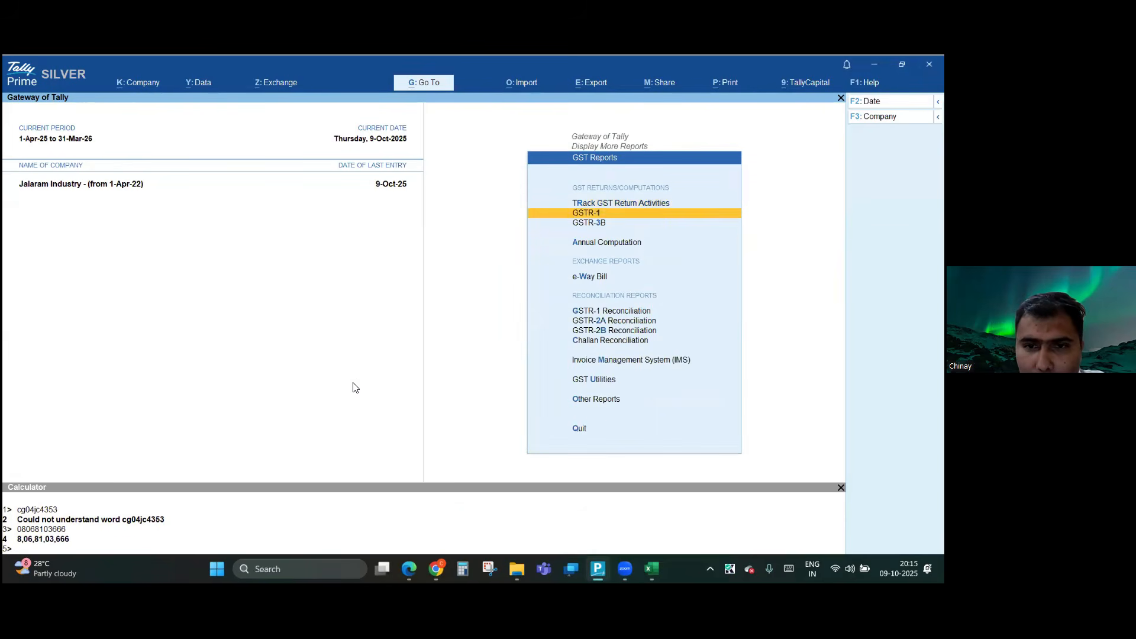
pyautogui.press('Down')
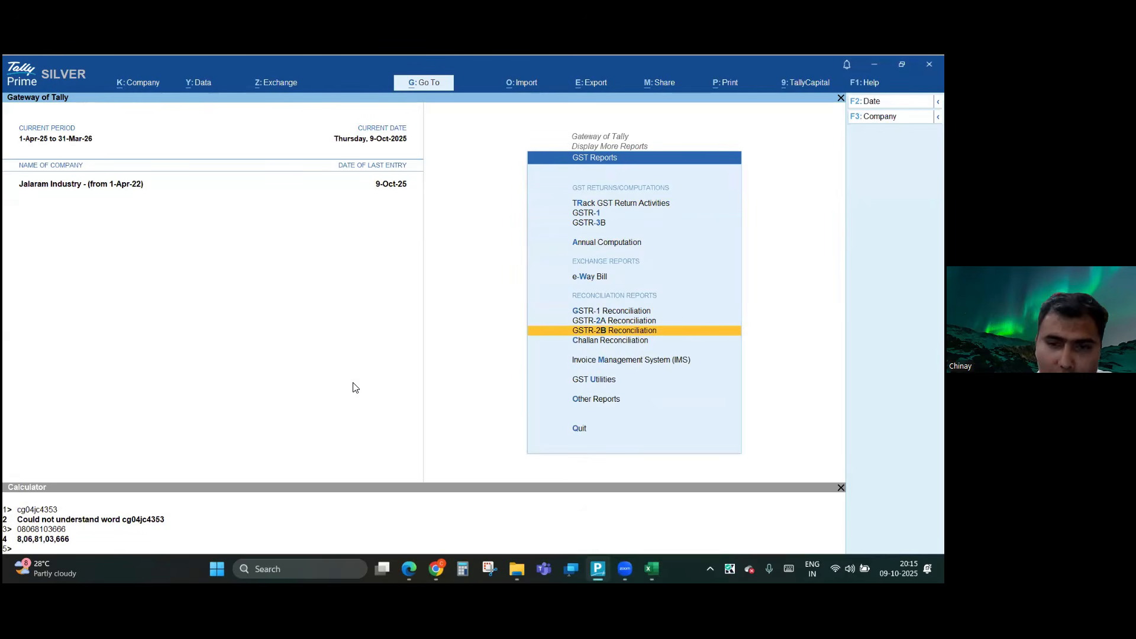
pyautogui.press('Return')
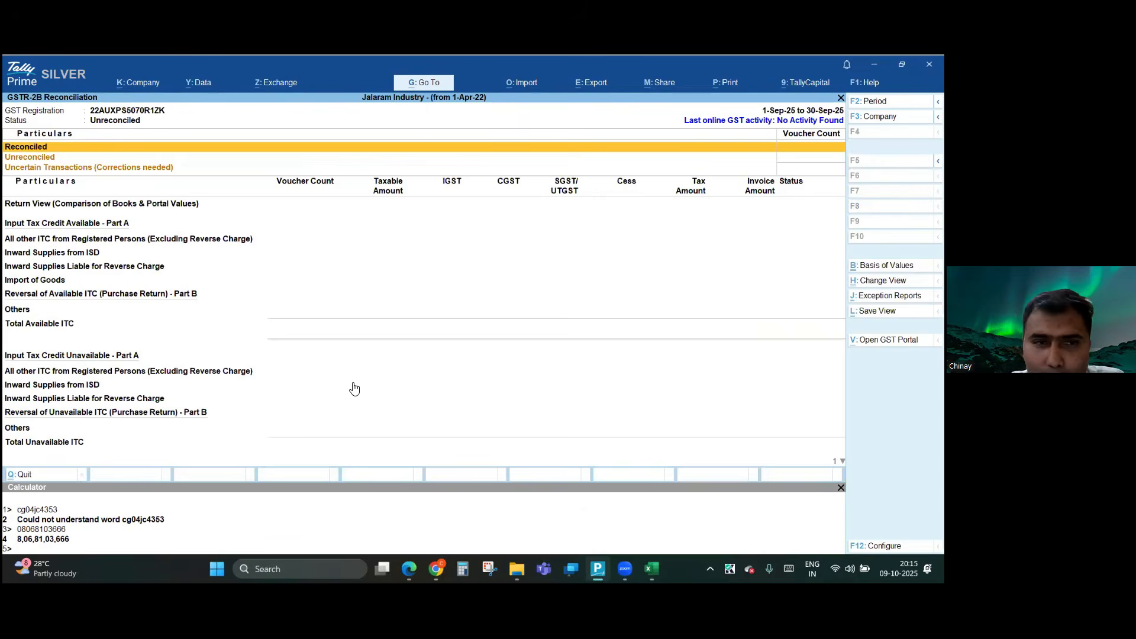
# - Change the GSTR-2B Reconciliation report's period to 1-6-24 through 30-9-24
pyautogui.press('F2')
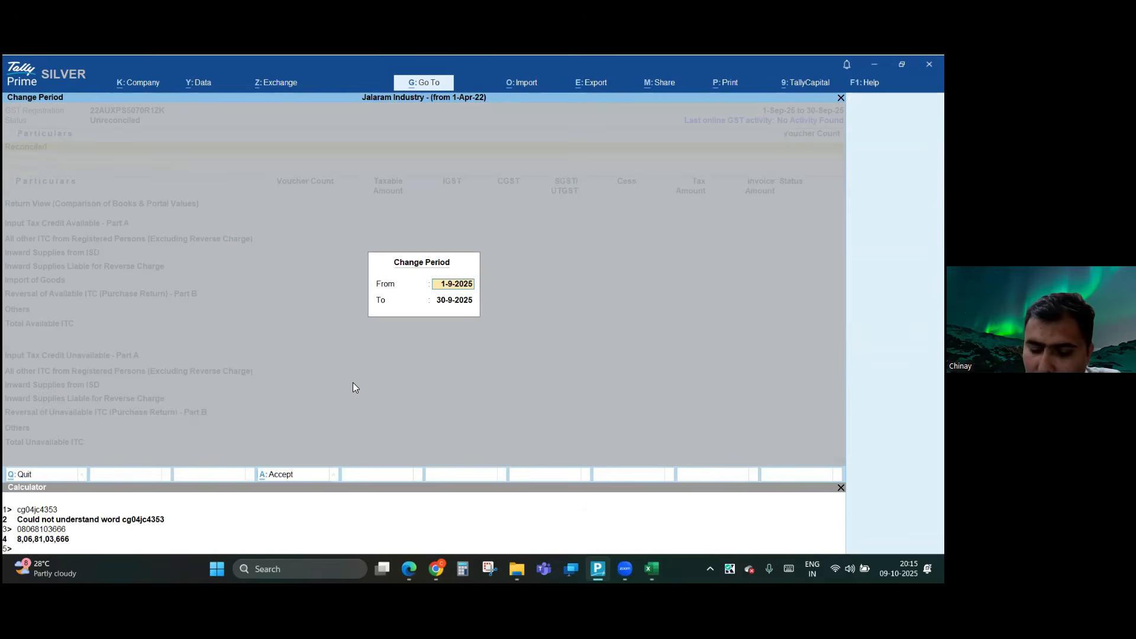
pyautogui.write('1-')
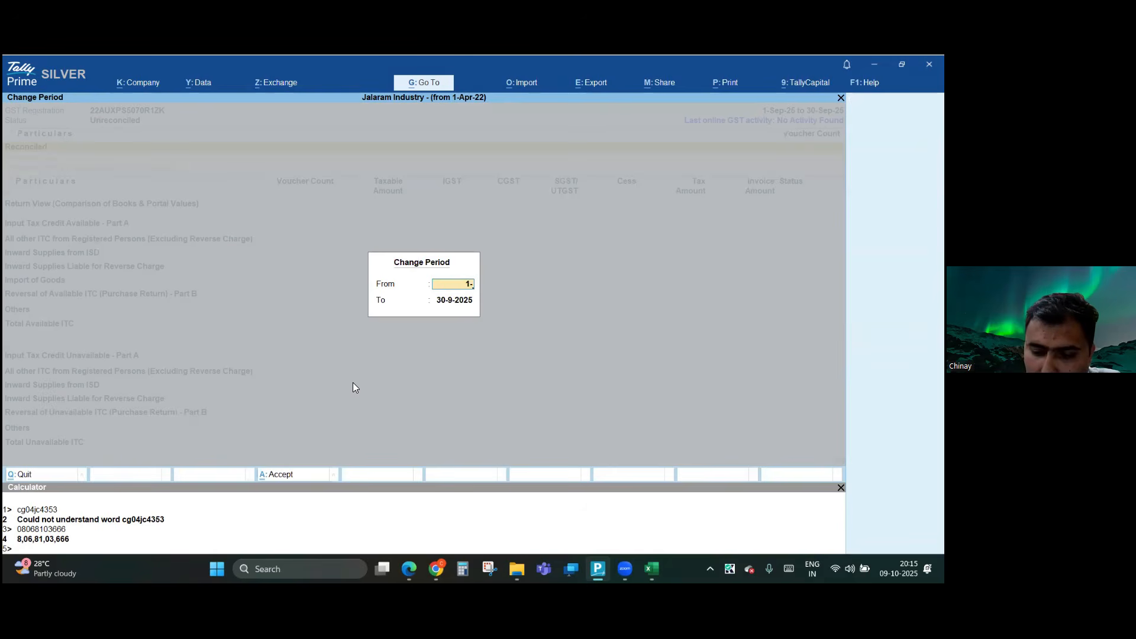
pyautogui.write('6-24')
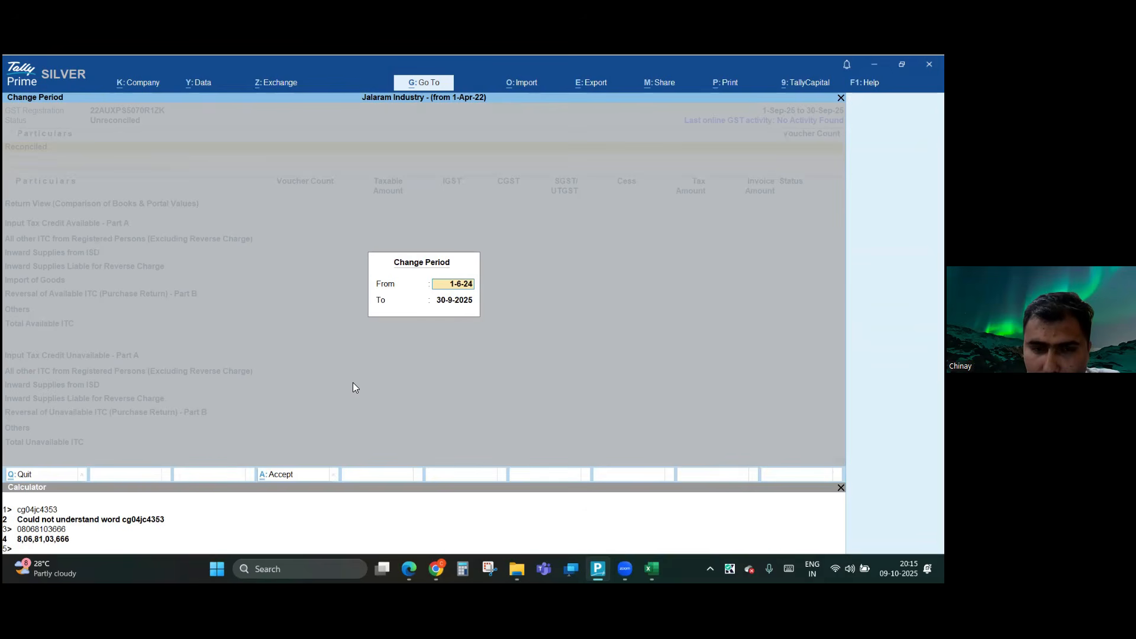
pyautogui.press('Return')
pyautogui.write('30-9-24')
pyautogui.press('Return')
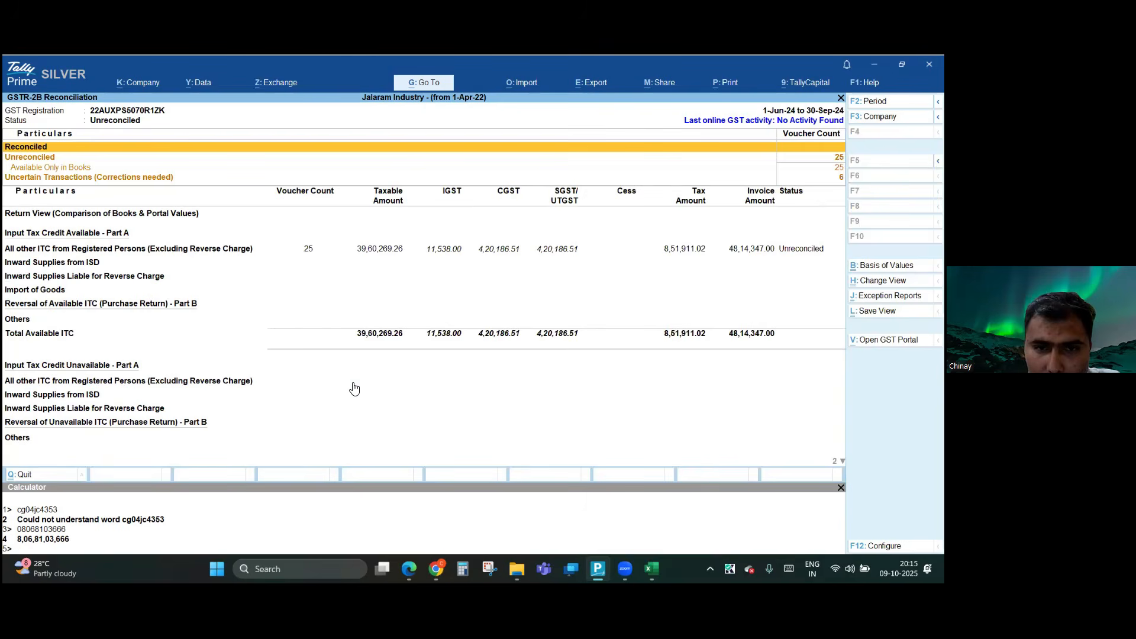
# - Drill down from All other ITC from Registered Persons into B2B Invoices and display the register voucher-wise
pyautogui.press('Down')
pyautogui.press('Down')
pyautogui.press('Down')
pyautogui.press('Down')
pyautogui.press('Down')
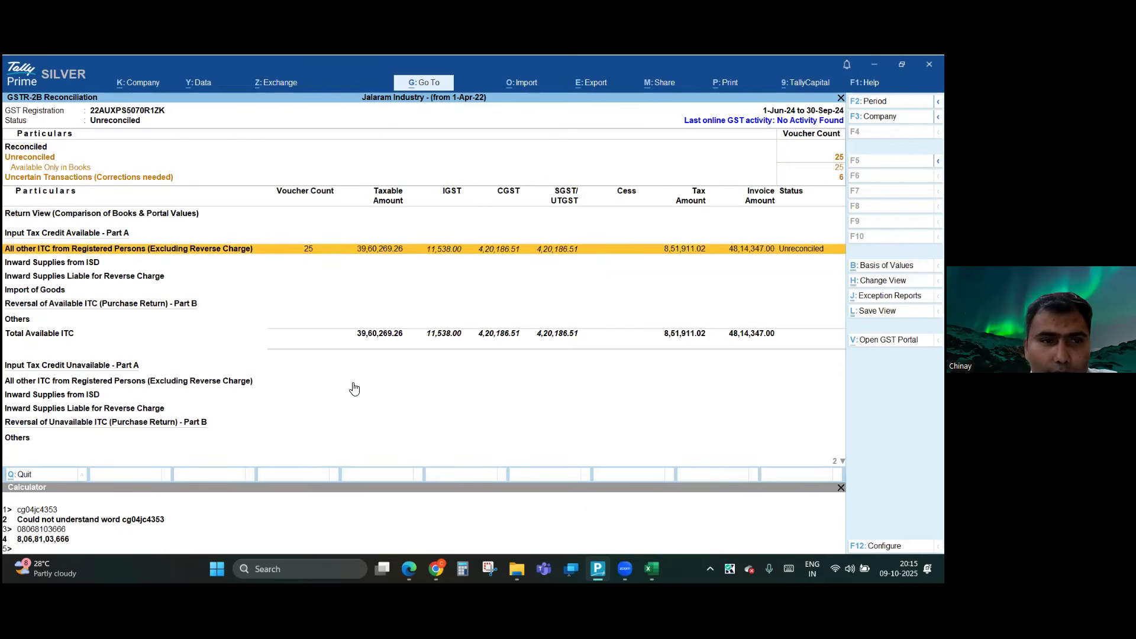
pyautogui.press('Up')
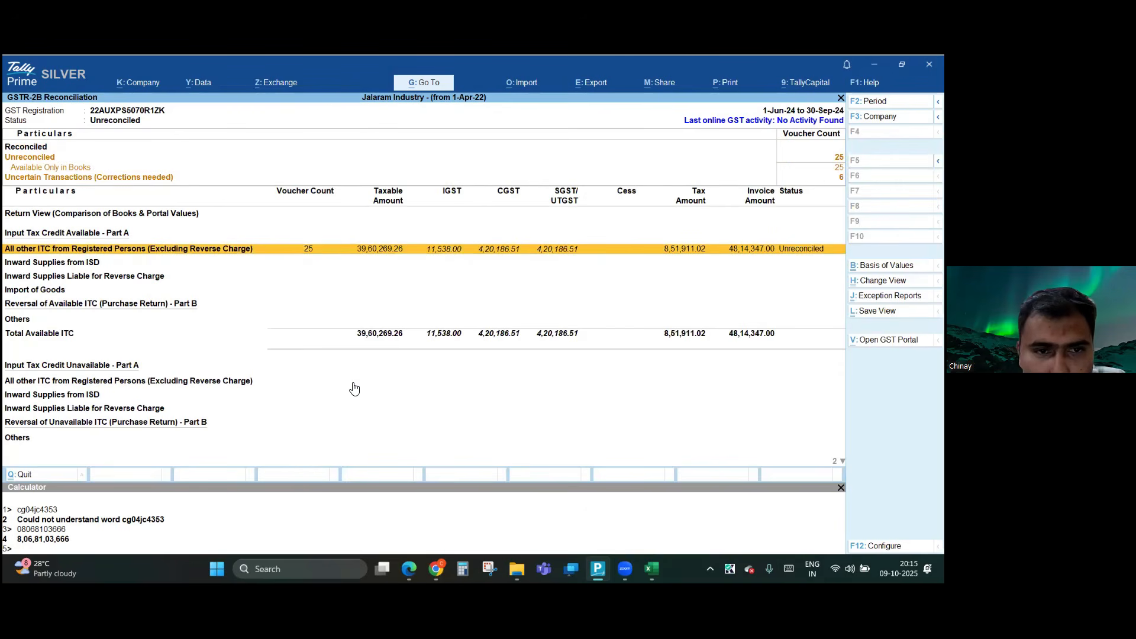
pyautogui.press('Return')
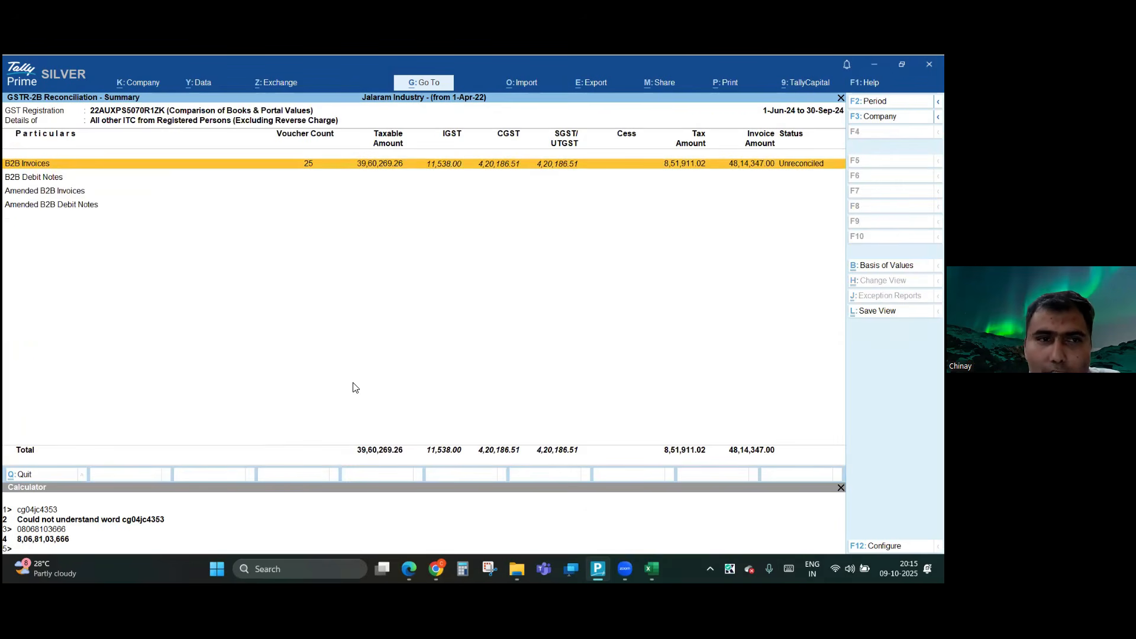
pyautogui.press('Return')
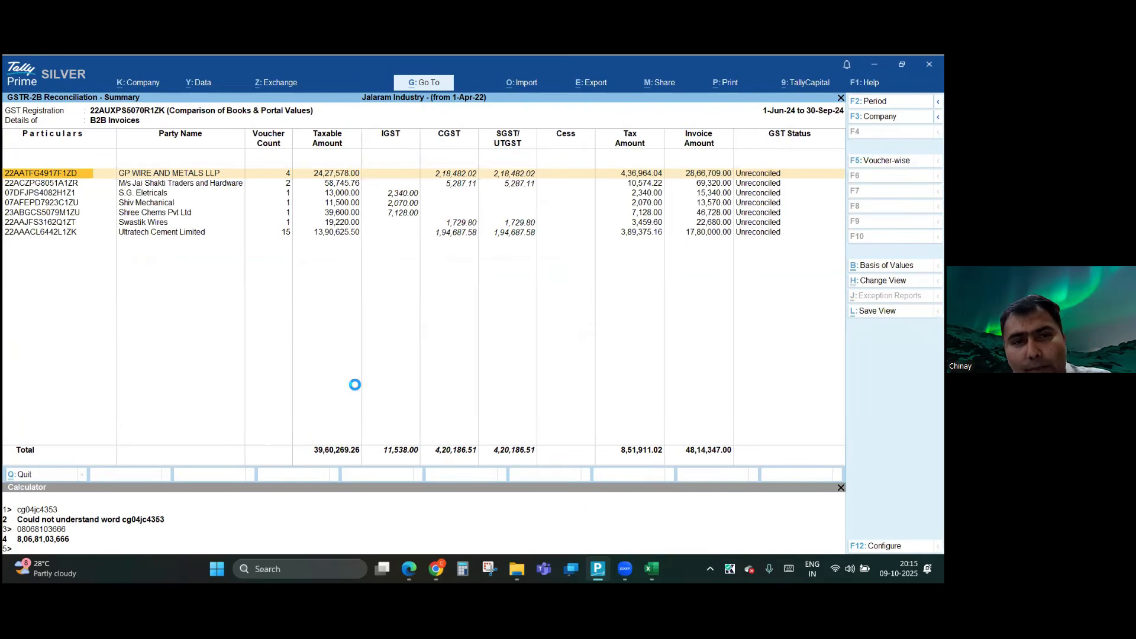
pyautogui.press('F5')
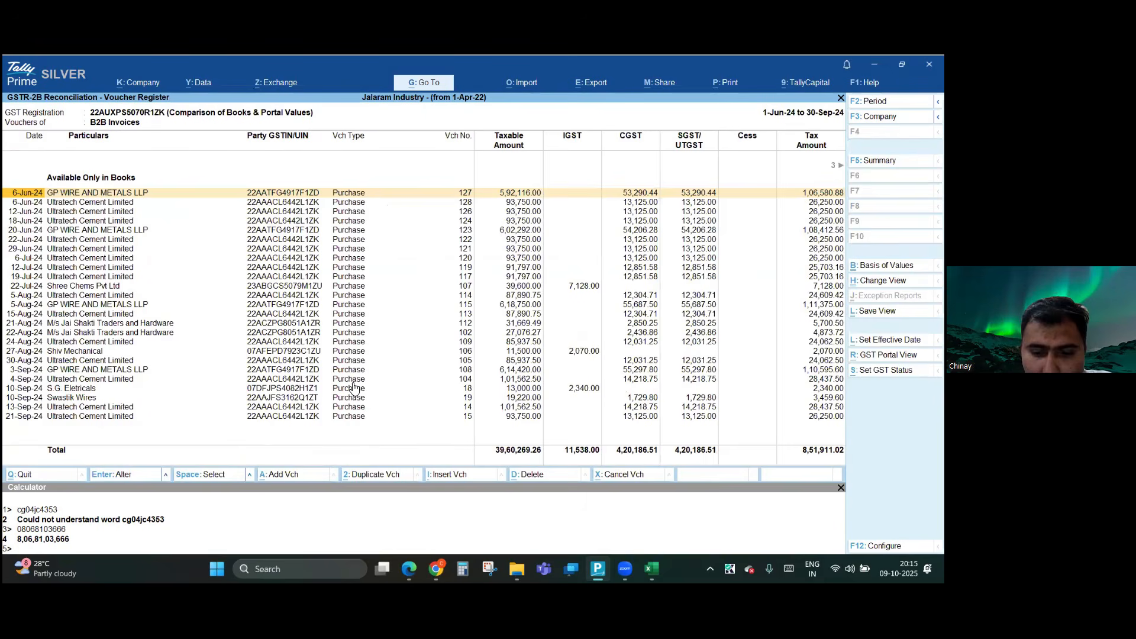
# - Go through the B2B purchase vouchers available only in books, from the first June entry to the last September entry
pyautogui.press('Down')
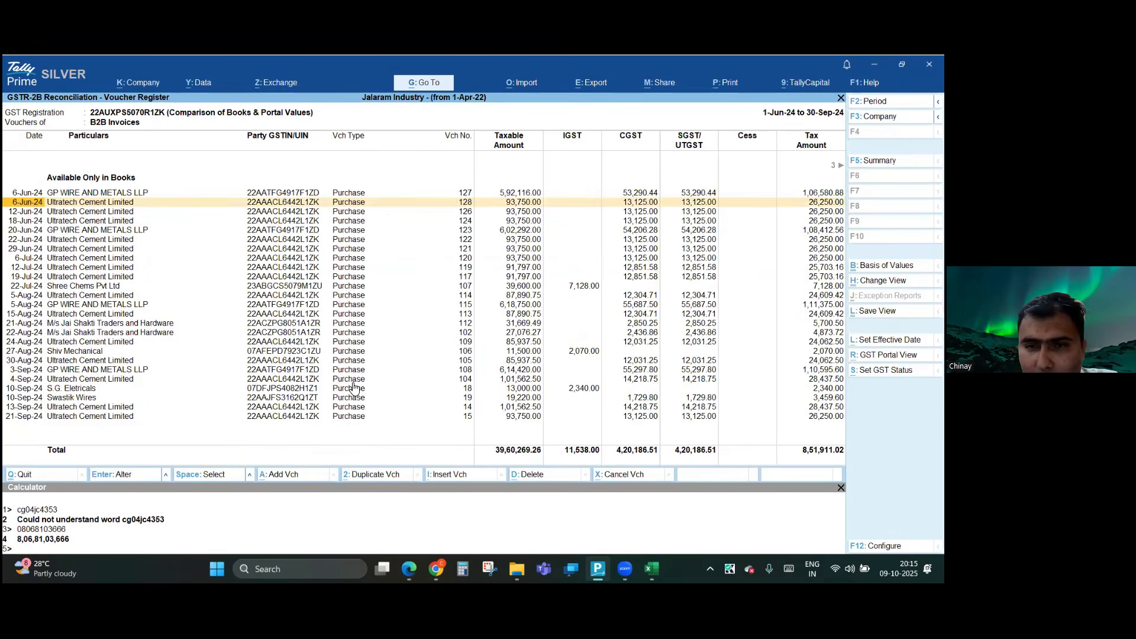
pyautogui.press('Down')
pyautogui.press('Down')
pyautogui.press('Down')
pyautogui.press('Down')
pyautogui.press('Down')
pyautogui.press('Down')
pyautogui.press('Down')
pyautogui.press('Down')
pyautogui.press('Down')
pyautogui.press('Down')
pyautogui.press('Down')
pyautogui.press('Down')
pyautogui.press('Down')
pyautogui.press('Down')
pyautogui.press('Down')
pyautogui.press('Down')
pyautogui.press('Down')
pyautogui.press('Down')
pyautogui.press('Down')
pyautogui.press('Down')
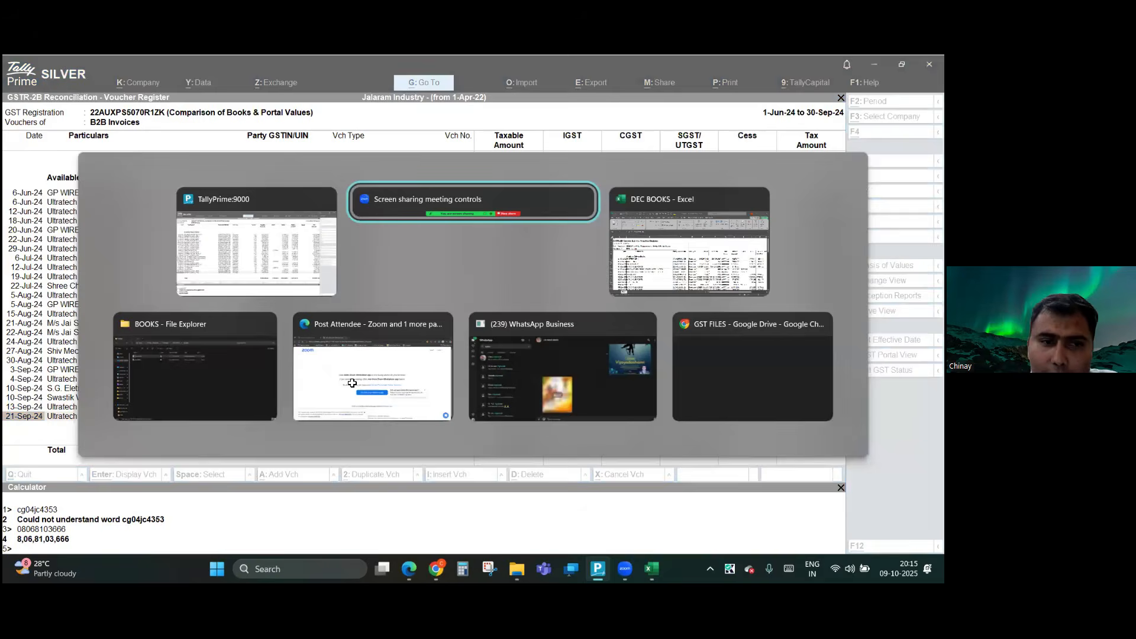
# - Switch to DEC BOOKS in Excel and widen the Doc Date column to fit its dates
pyautogui.hotkey('alt', 'Tab')
pyautogui.hotkey('alt', 'Tab')
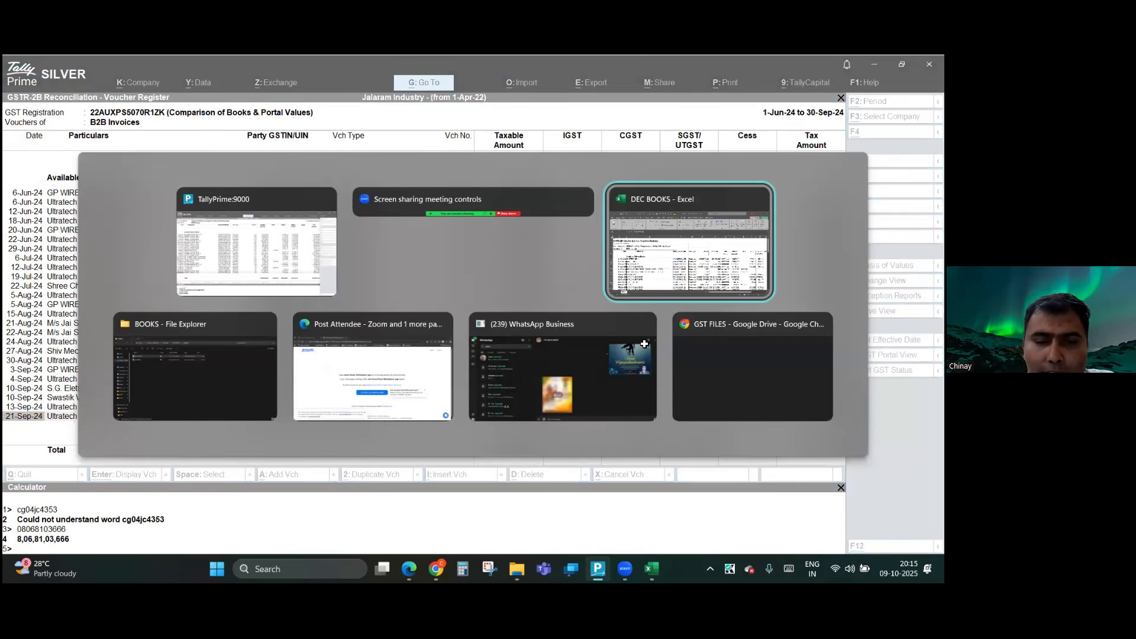
pyautogui.hscroll(2, 645, 343)
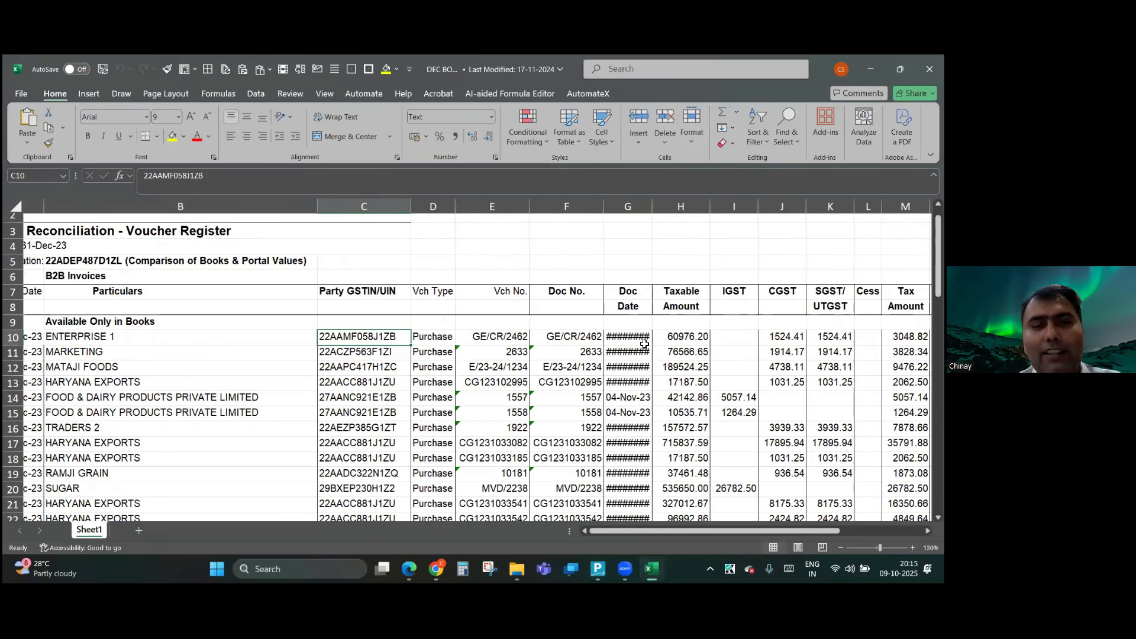
pyautogui.hscroll(-2, 644, 343)
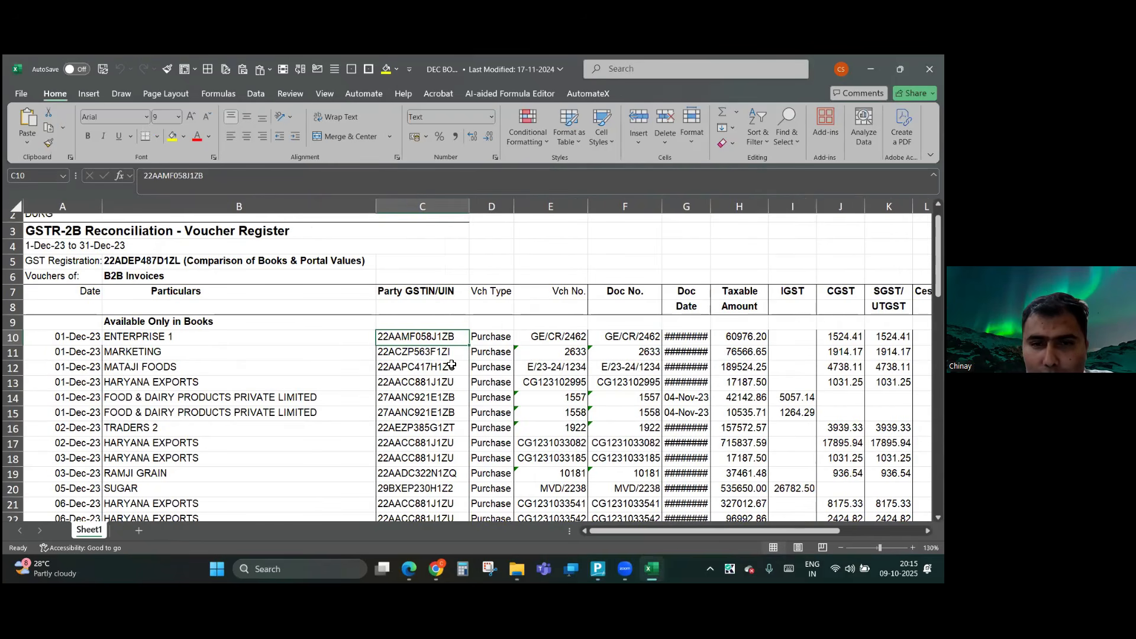
pyautogui.hscroll(4, 504, 246)
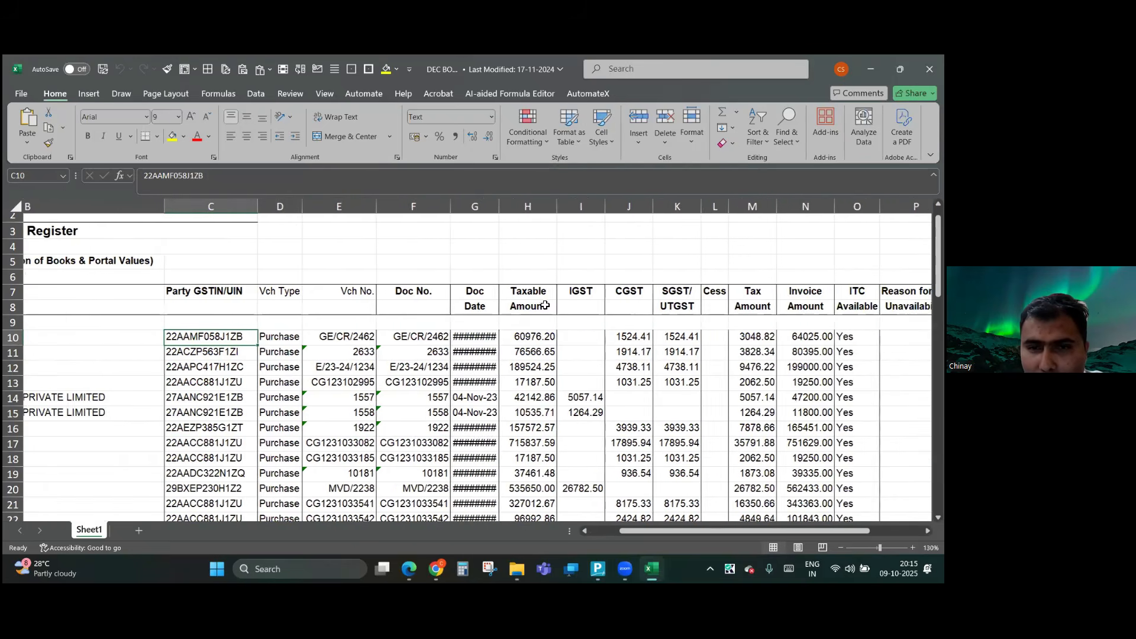
pyautogui.click(593, 306)
pyautogui.hscroll(3, 593, 306)
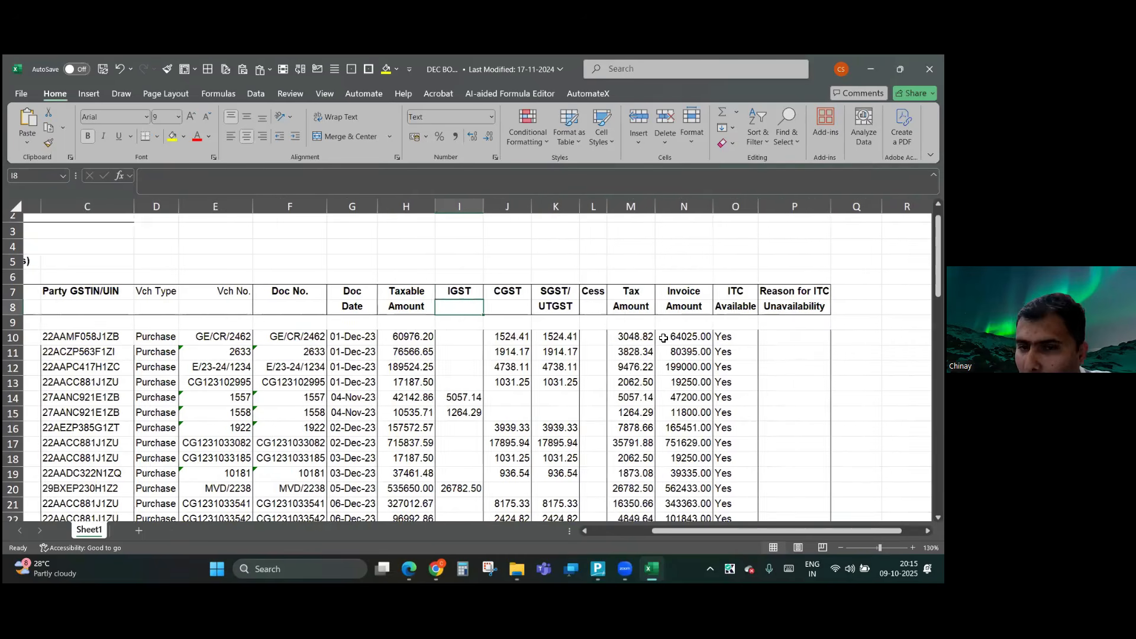
# - Review the voucher register's Tax Amount, Invoice Amount and ITC columns, and its date, party and document columns
pyautogui.click(661, 341)
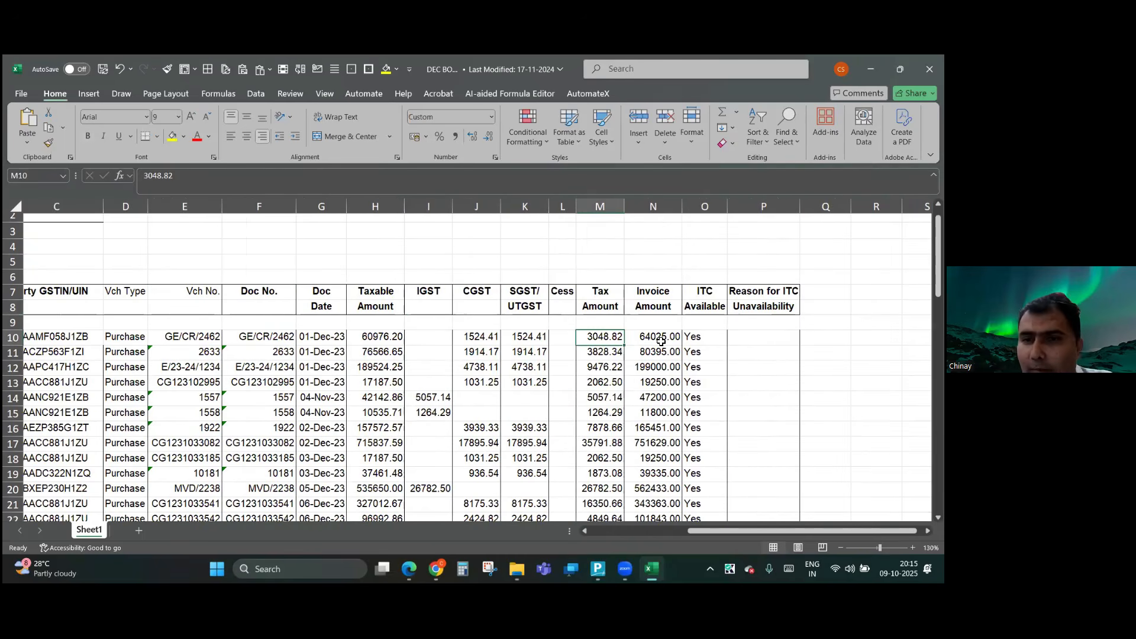
pyautogui.click(661, 340)
pyautogui.hscroll(-2, 661, 341)
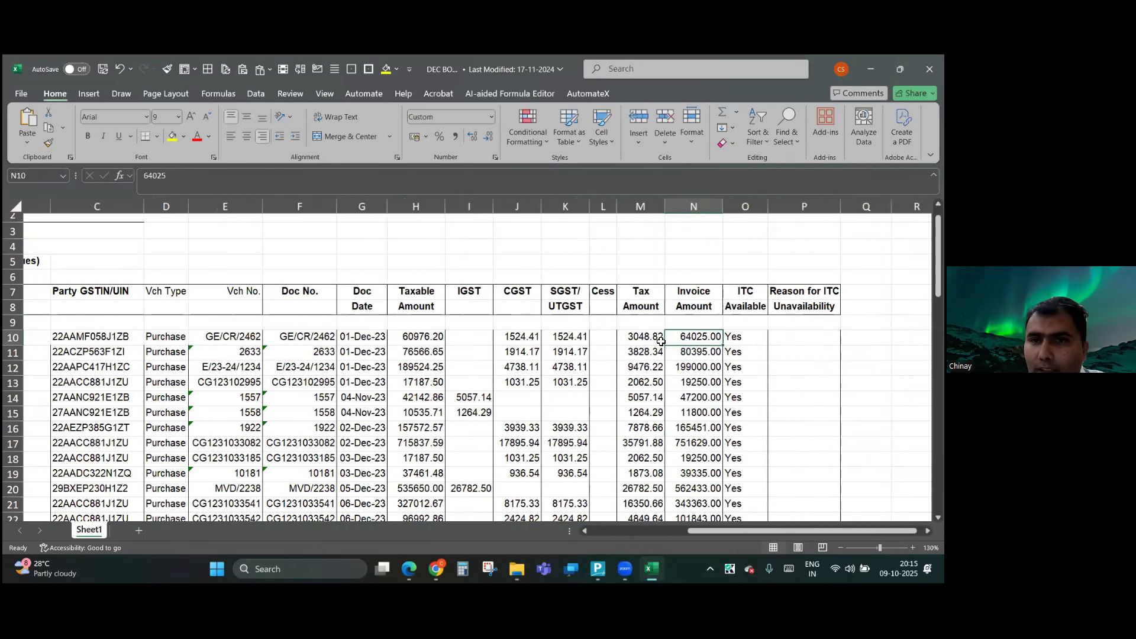
pyautogui.hscroll(-3, 640, 158)
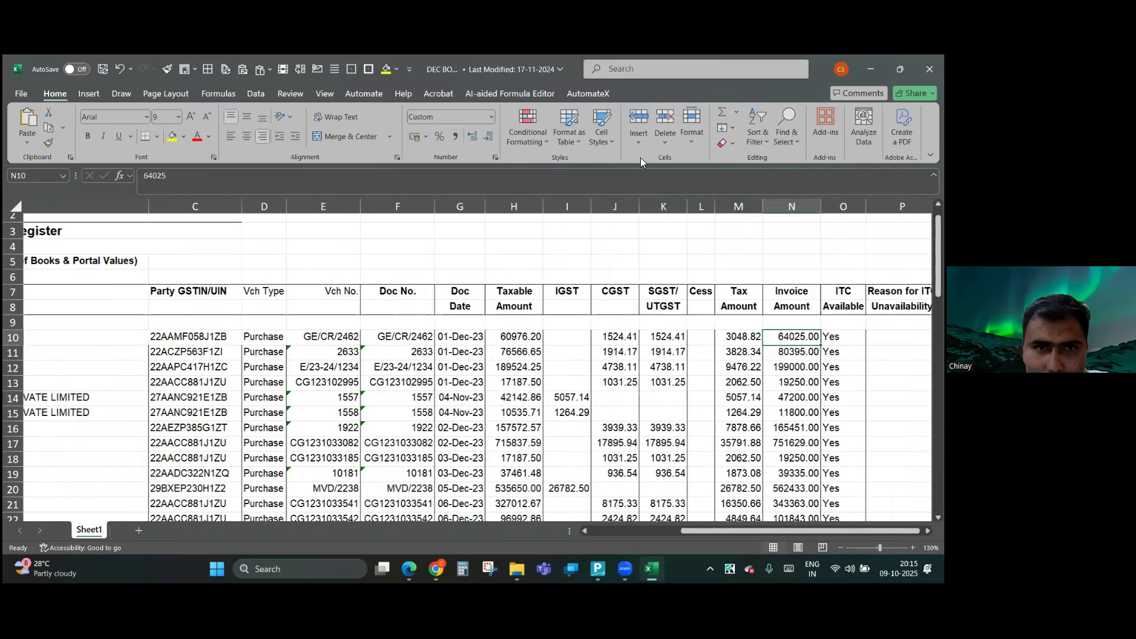
pyautogui.hscroll(3, 641, 157)
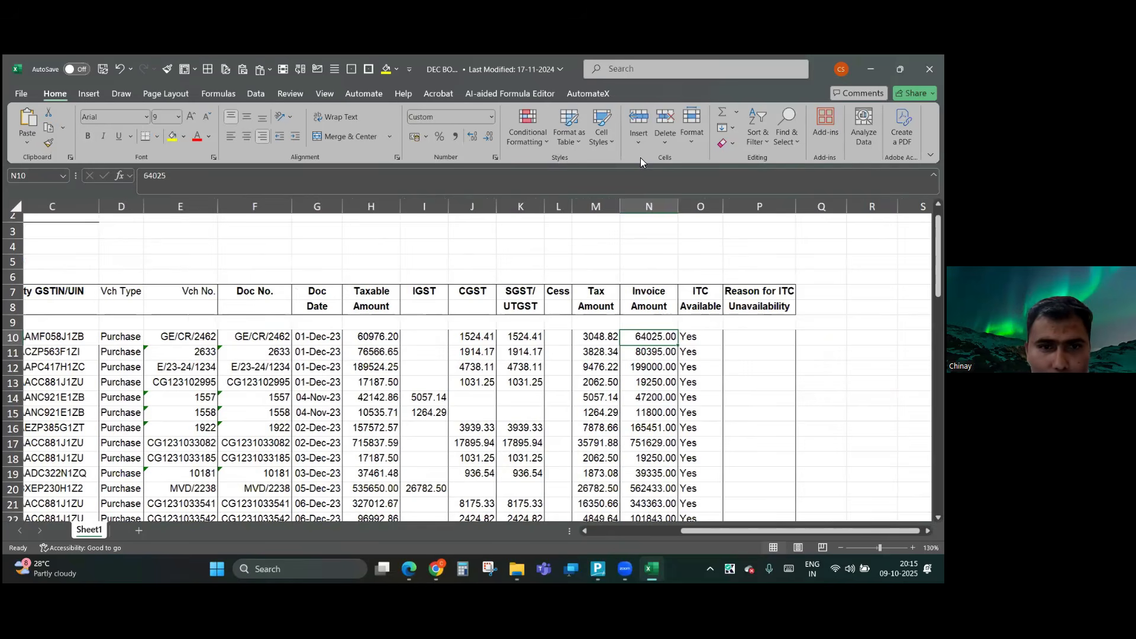
pyautogui.hscroll(-2, 640, 157)
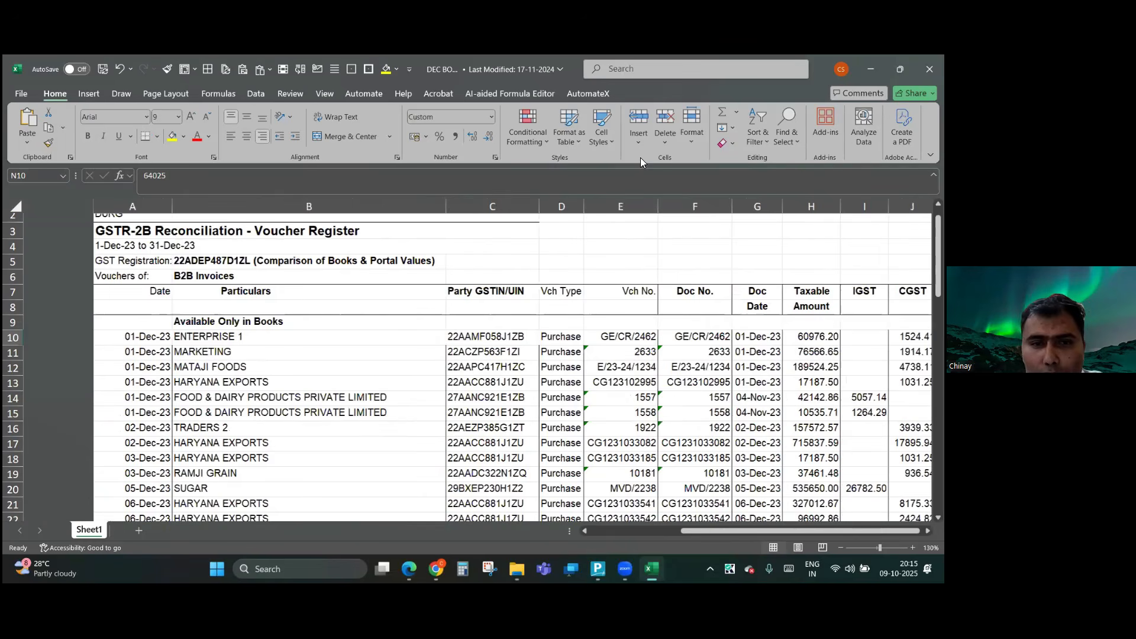
pyautogui.hscroll(1, 601, 364)
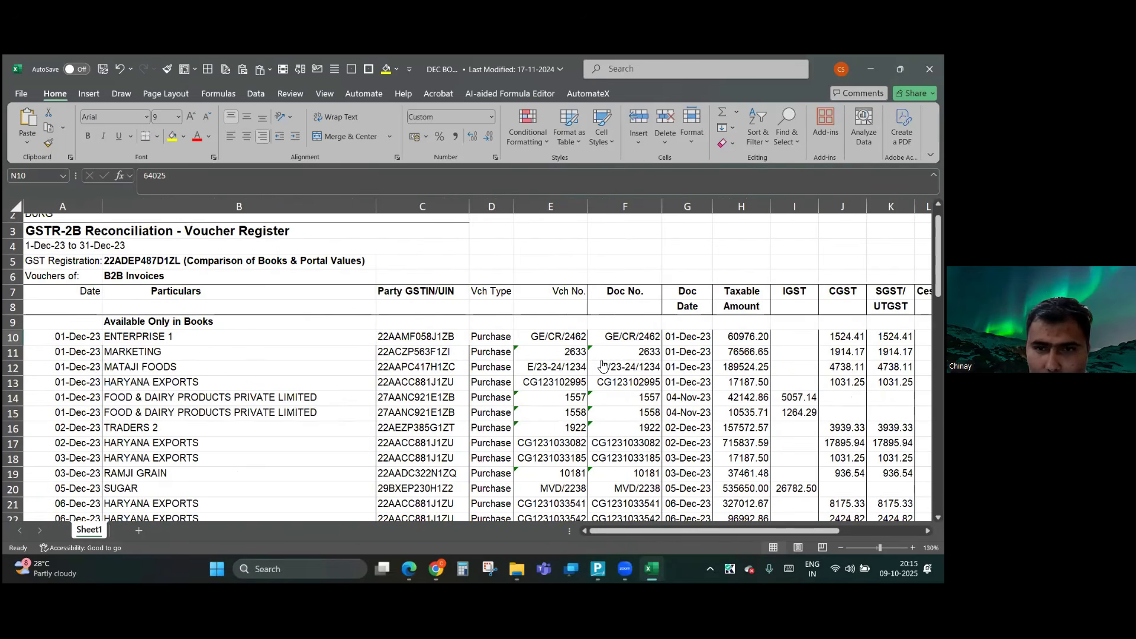
# - Switch to TallyPrime, leave the voucher register and quit the program
pyautogui.hotkey('alt', 'Tab')
pyautogui.hotkey('alt', 'Tab')
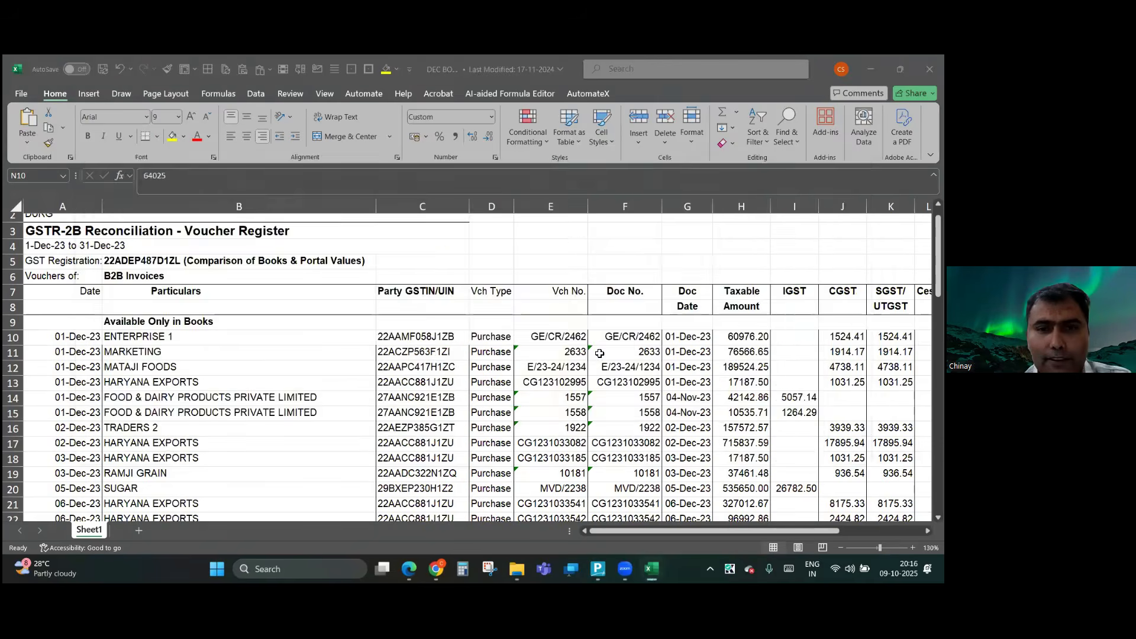
pyautogui.hotkey('alt', 'Tab')
pyautogui.hotkey('alt', 'Tab')
pyautogui.press('Escape')
pyautogui.press('Escape')
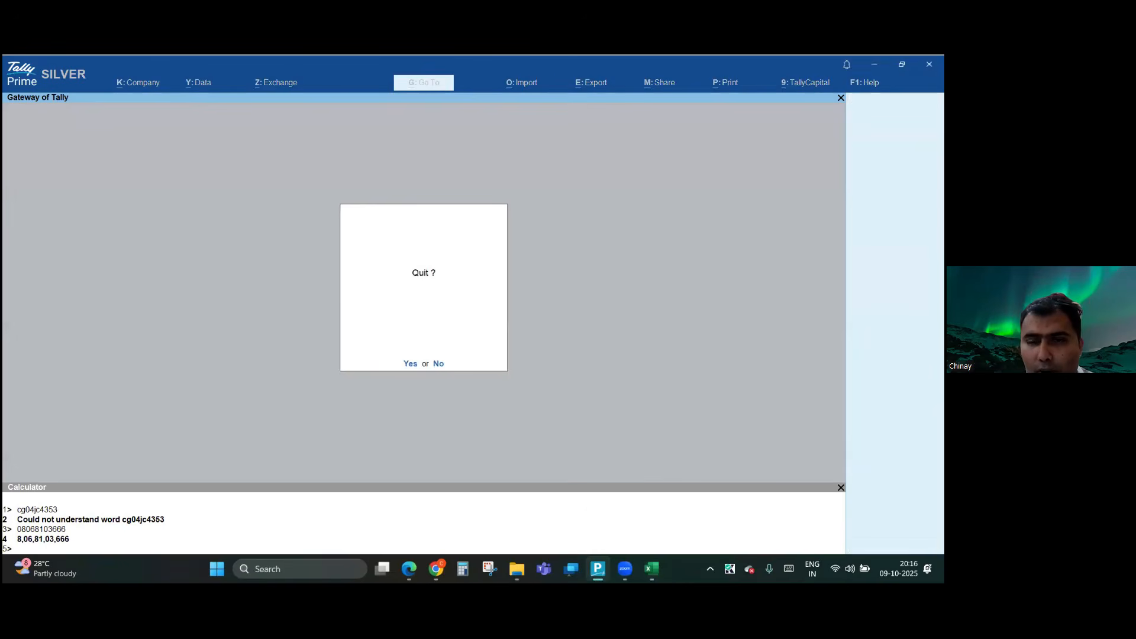
# - Return to Excel and close the DEC BOOKS workbook without saving its changes
pyautogui.hotkey('alt', 'Tab')
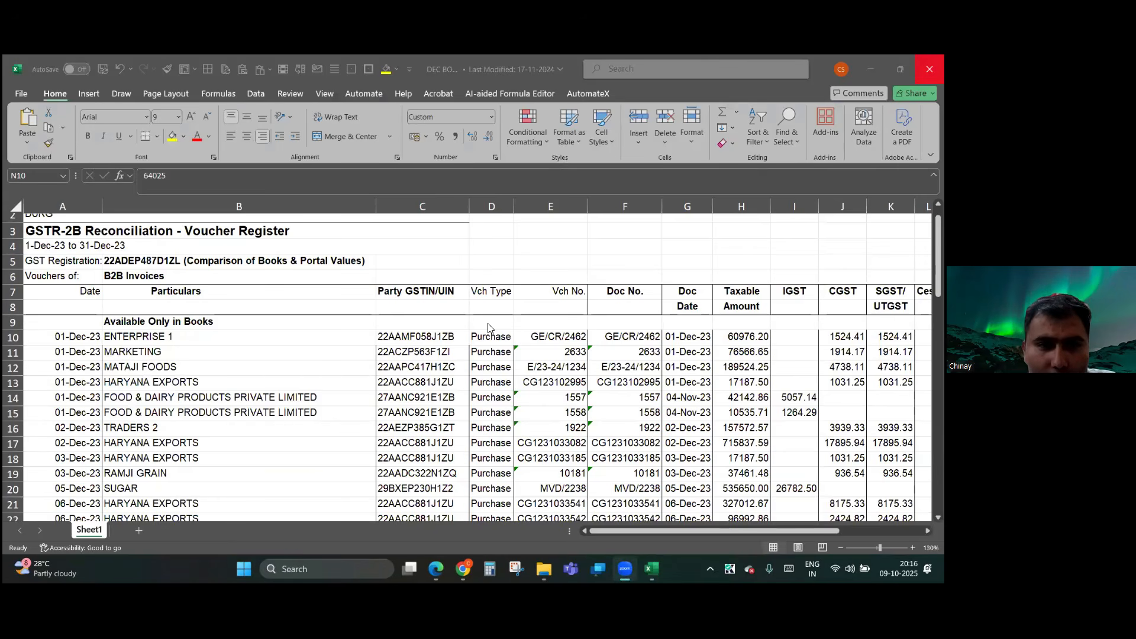
pyautogui.hotkey('alt', 'F4')
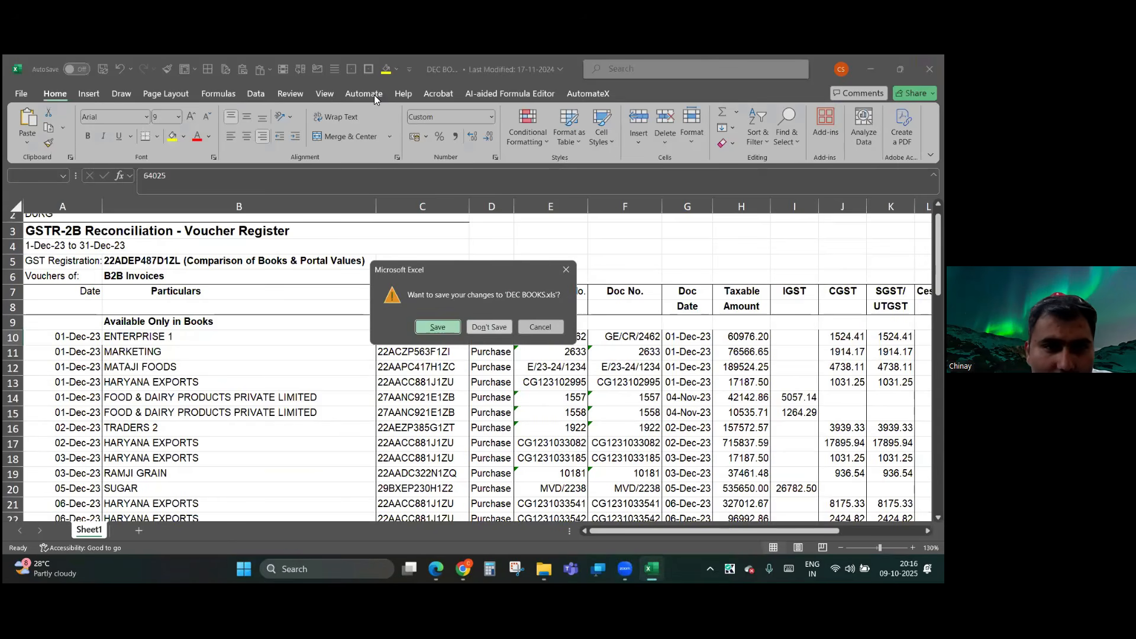
pyautogui.press('n')
# - Switch to File Explorer and move the JAN BOOKS file from the BOOKS folder up into GST RECO
pyautogui.hotkey('alt', 'Tab')
pyautogui.hotkey('alt', 'Up')
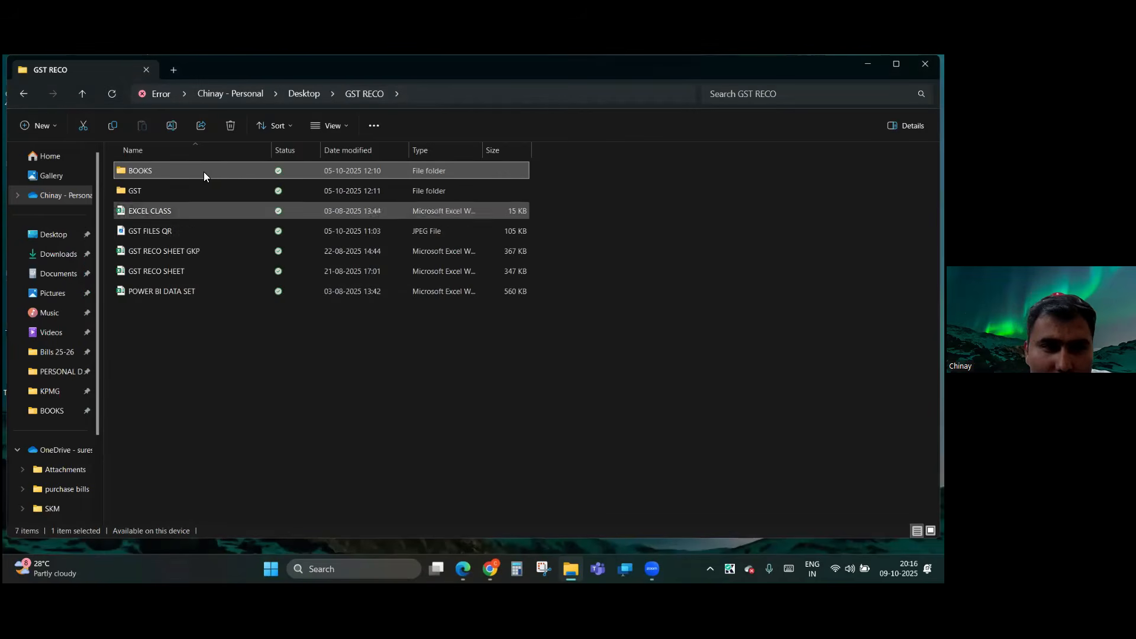
pyautogui.doubleClick(203, 172)
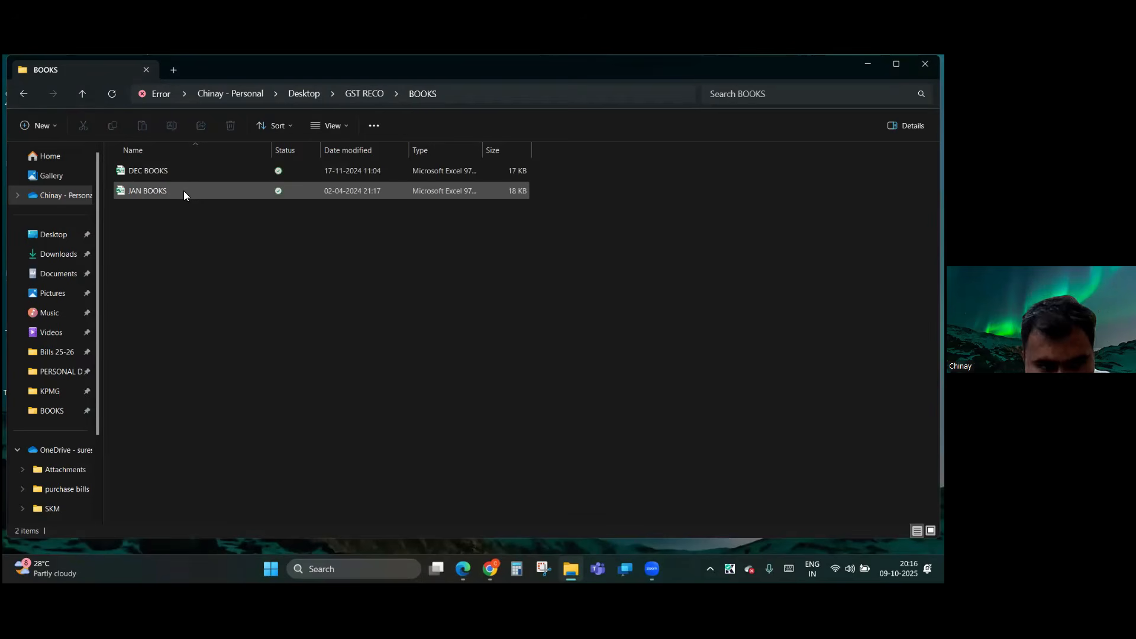
pyautogui.click(184, 190)
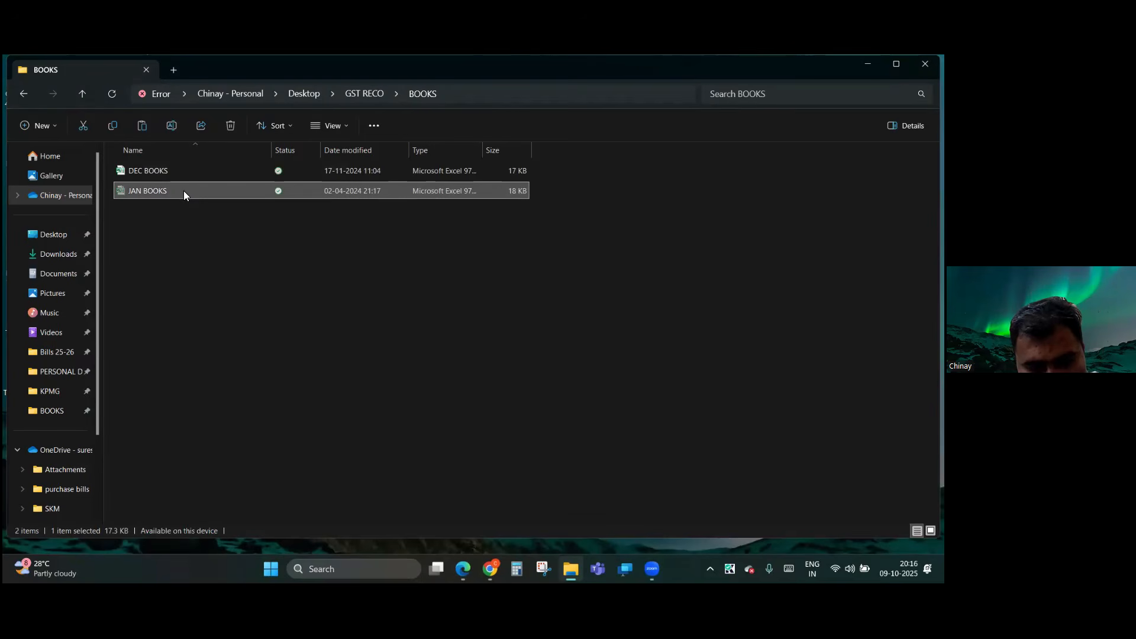
pyautogui.click(371, 94)
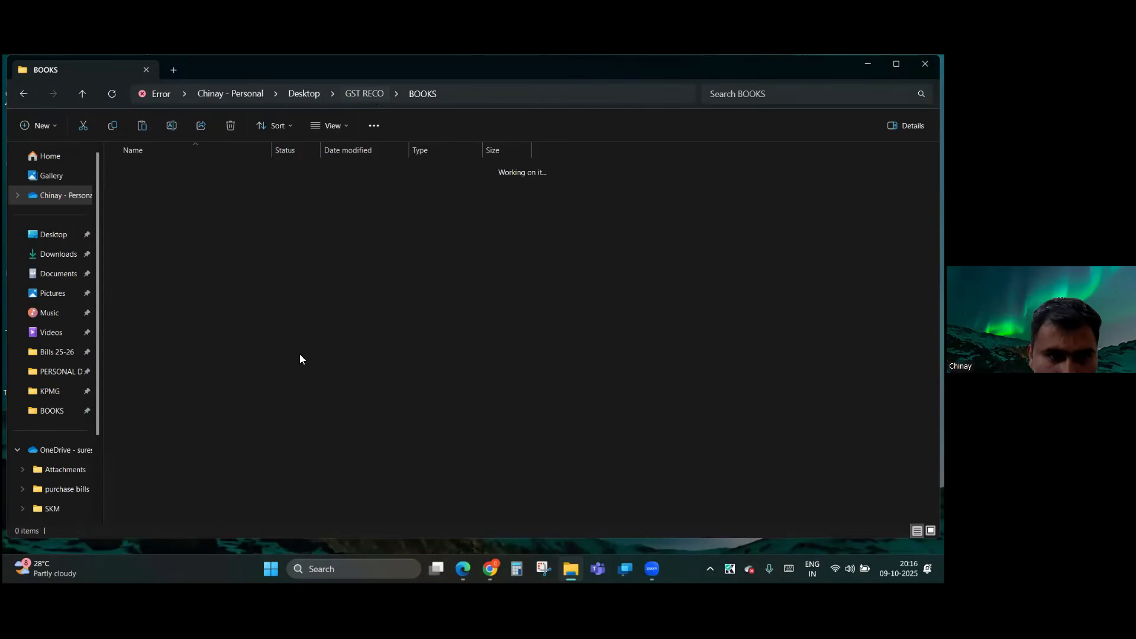
pyautogui.hotkey('ctrl', 'v')
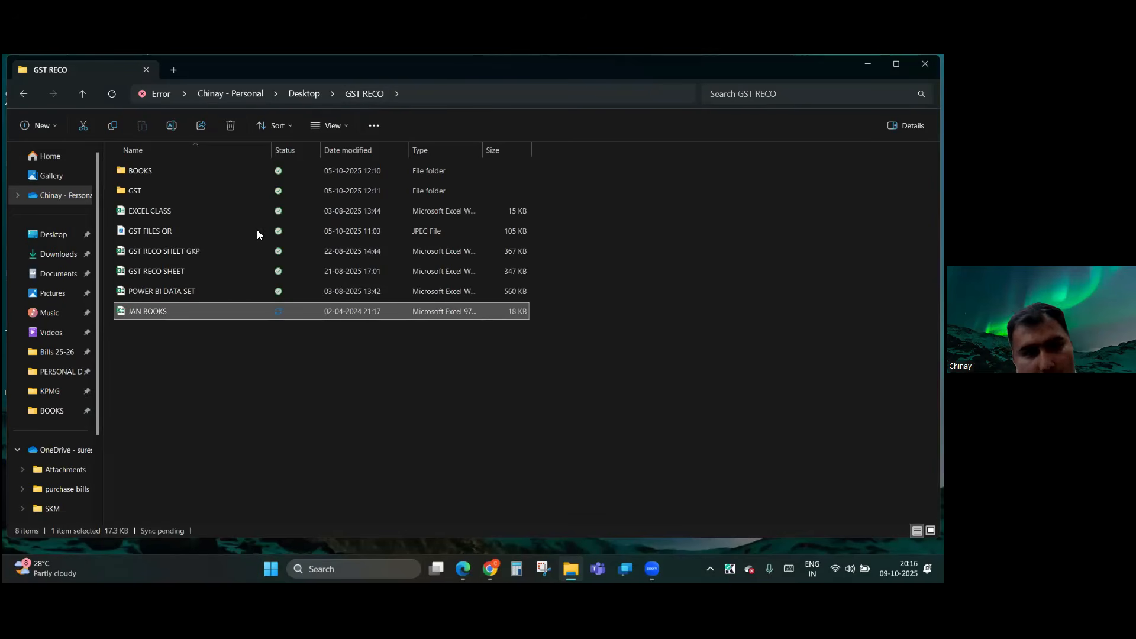
# - Move the JAN GST file from the GST folder up into GST RECO
pyautogui.doubleClick(219, 189)
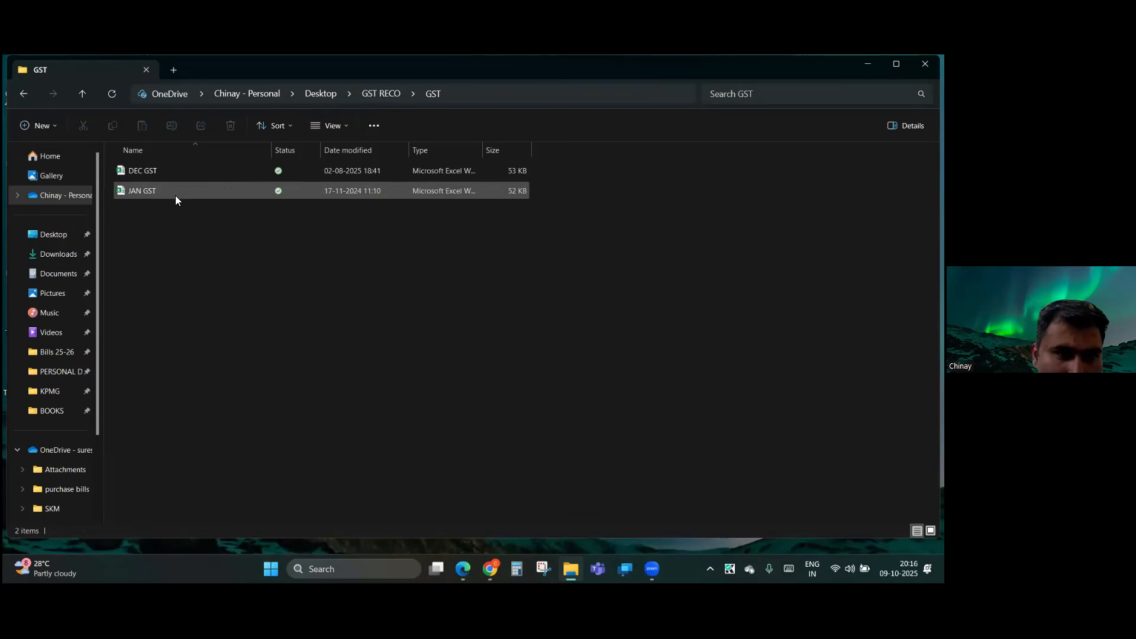
pyautogui.click(176, 195)
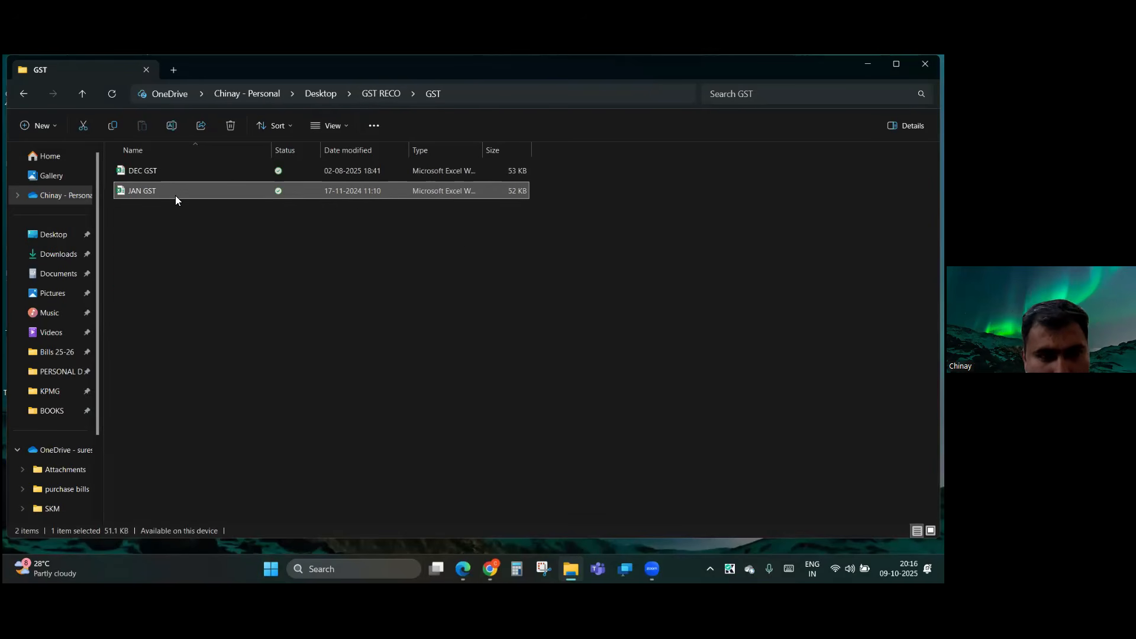
pyautogui.click(381, 93)
pyautogui.hotkey('ctrl', 'v')
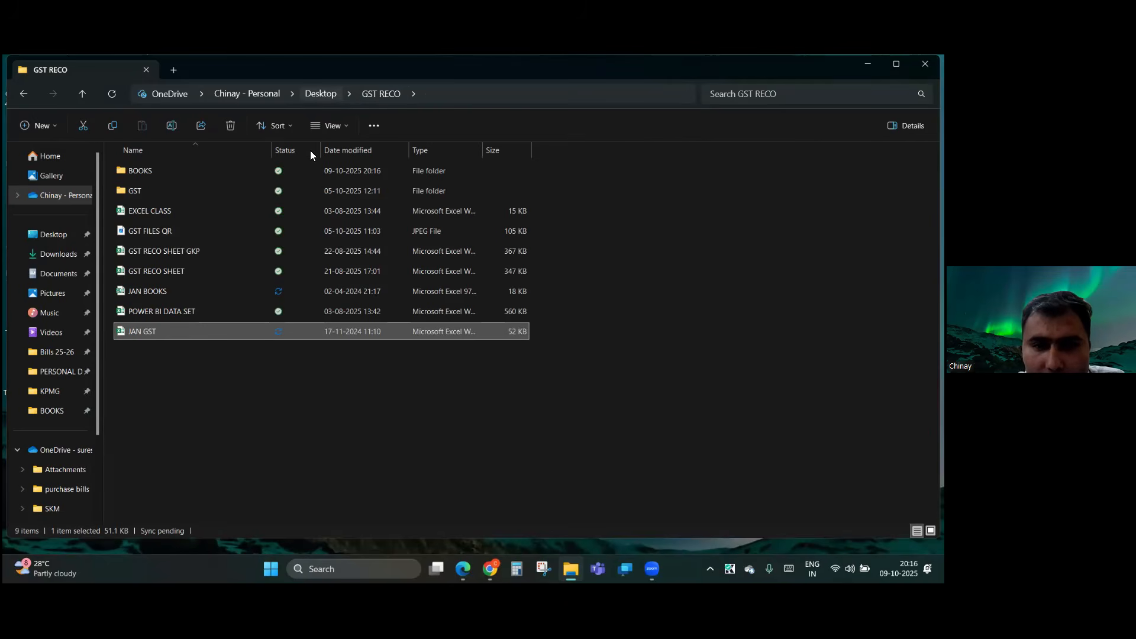
# - Check the remaining contents of the BOOKS and GST folders, returning to GST RECO
pyautogui.doubleClick(165, 170)
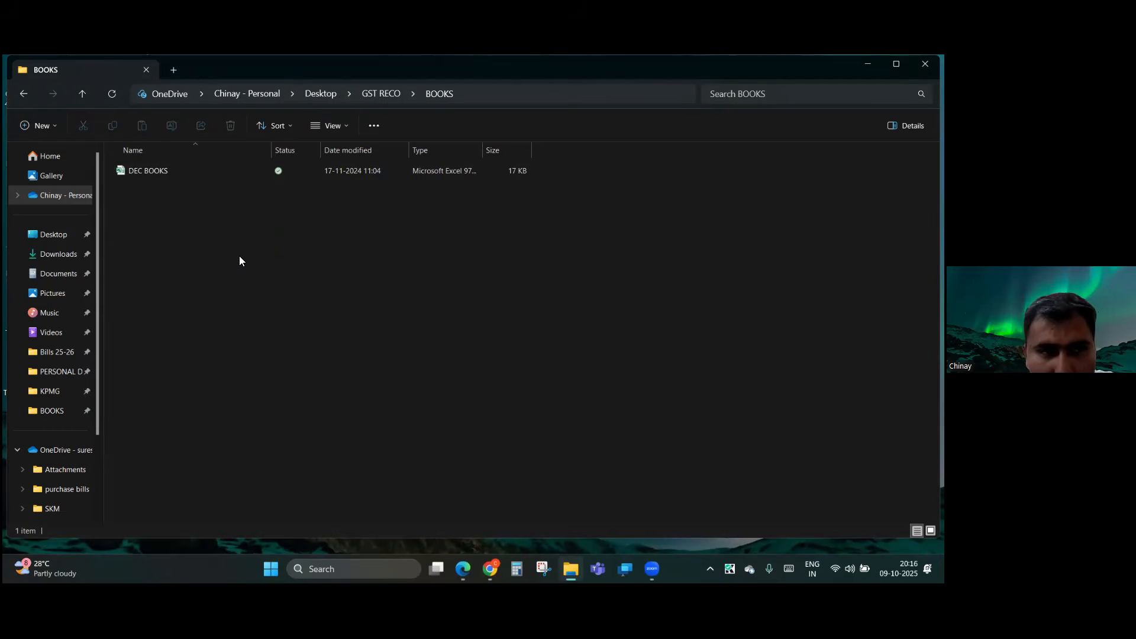
pyautogui.hotkey('alt', 'Left')
pyautogui.click(194, 191)
pyautogui.doubleClick(193, 191)
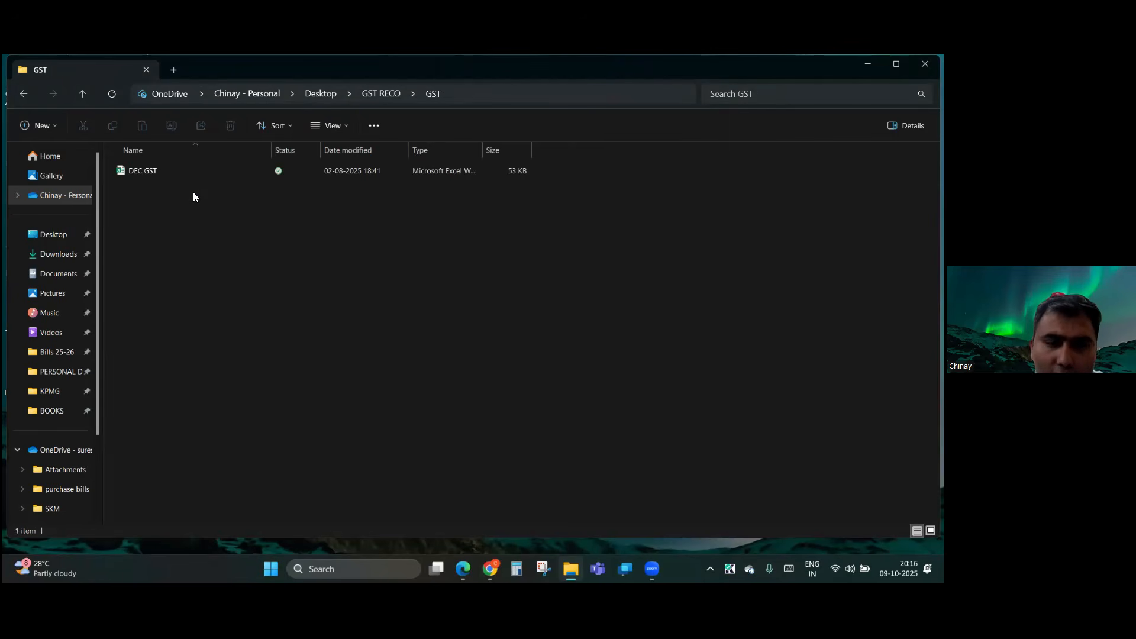
pyautogui.hotkey('alt', 'Left')
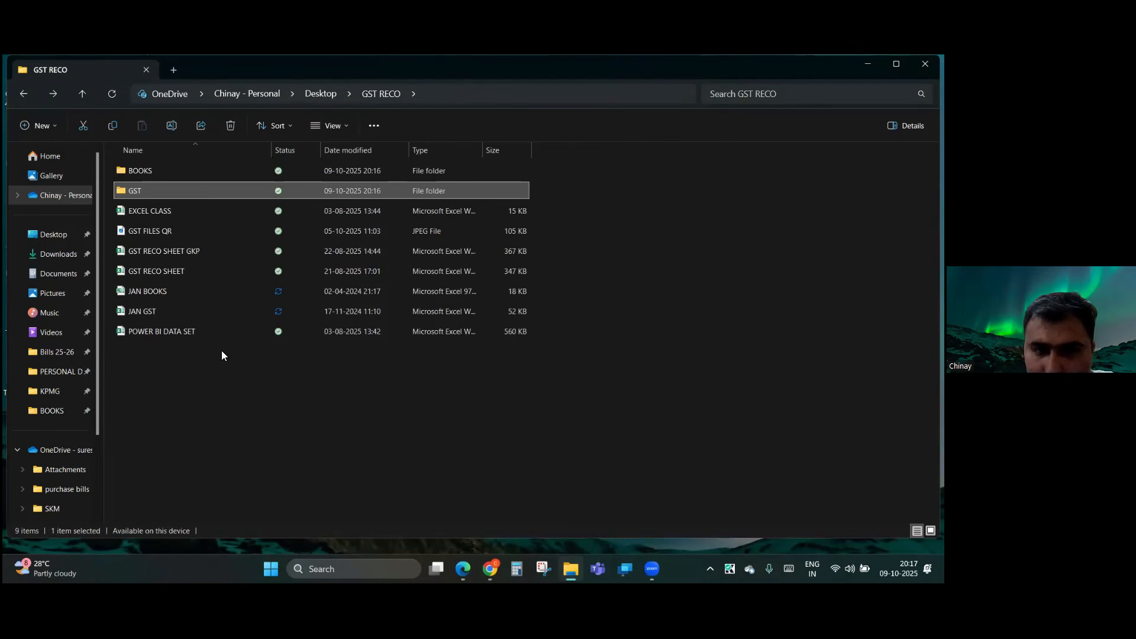
# - Create a new Excel workbook named GST RECONCILIATION REPORT in the GST RECO folder and open it
pyautogui.click(233, 392)
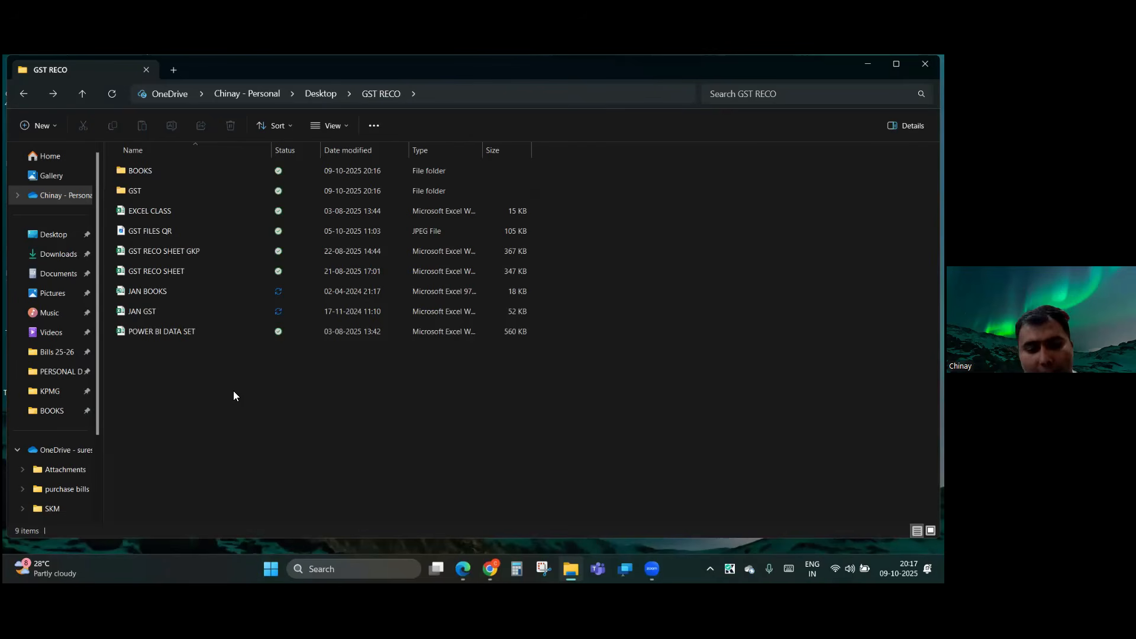
pyautogui.rightClick(203, 386)
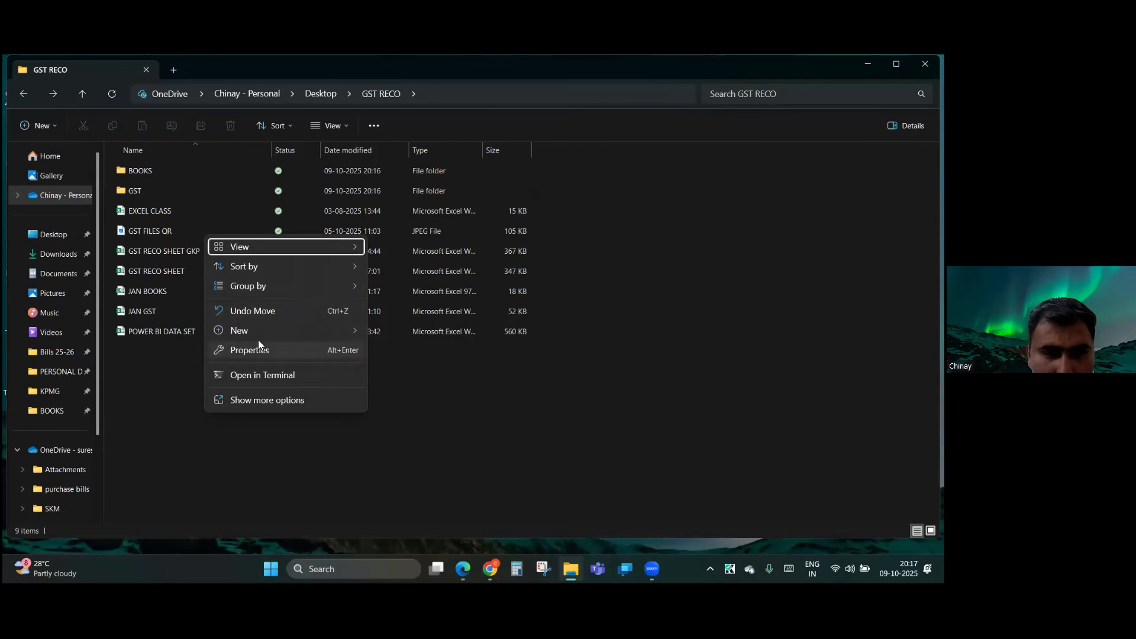
pyautogui.moveTo(254, 335)
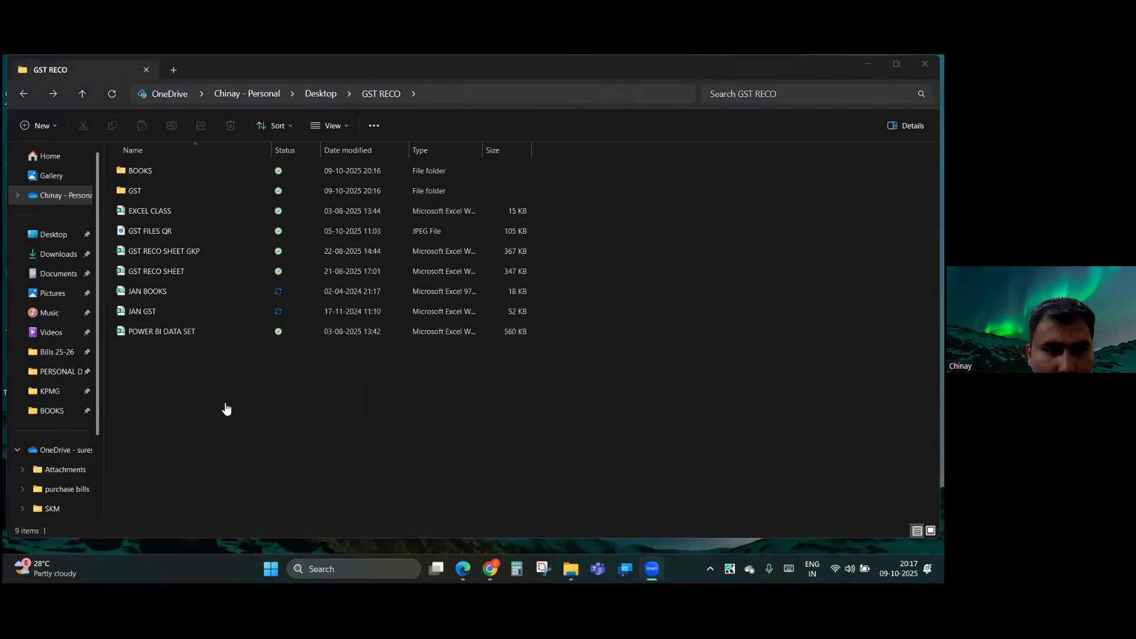
pyautogui.rightClick(225, 408)
pyautogui.moveTo(272, 351)
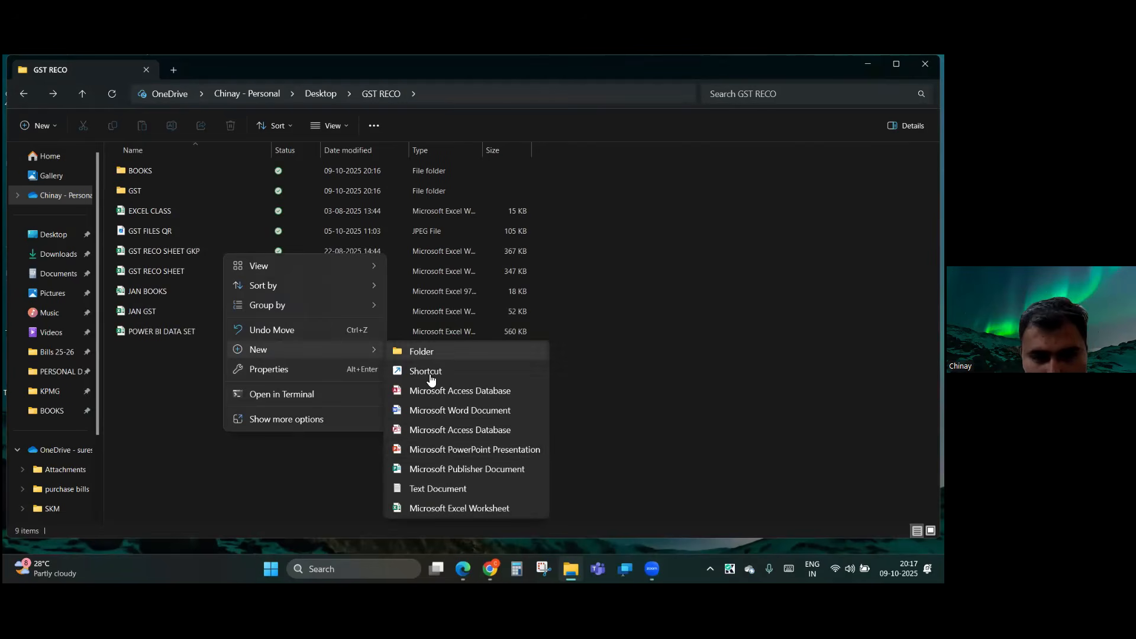
pyautogui.click(422, 514)
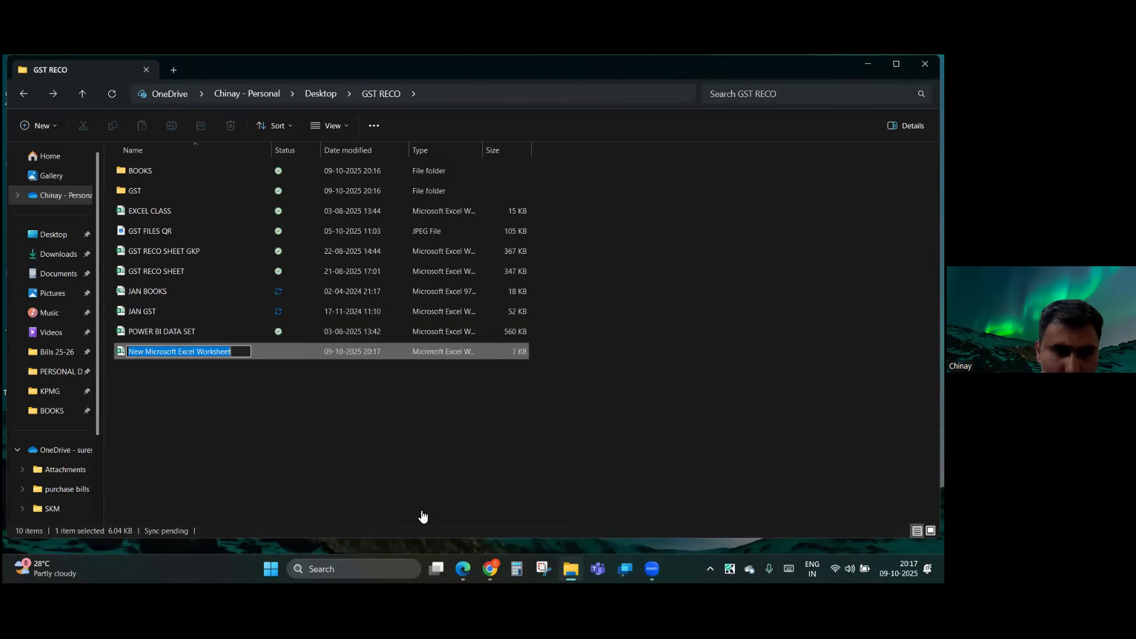
pyautogui.write('GST R')
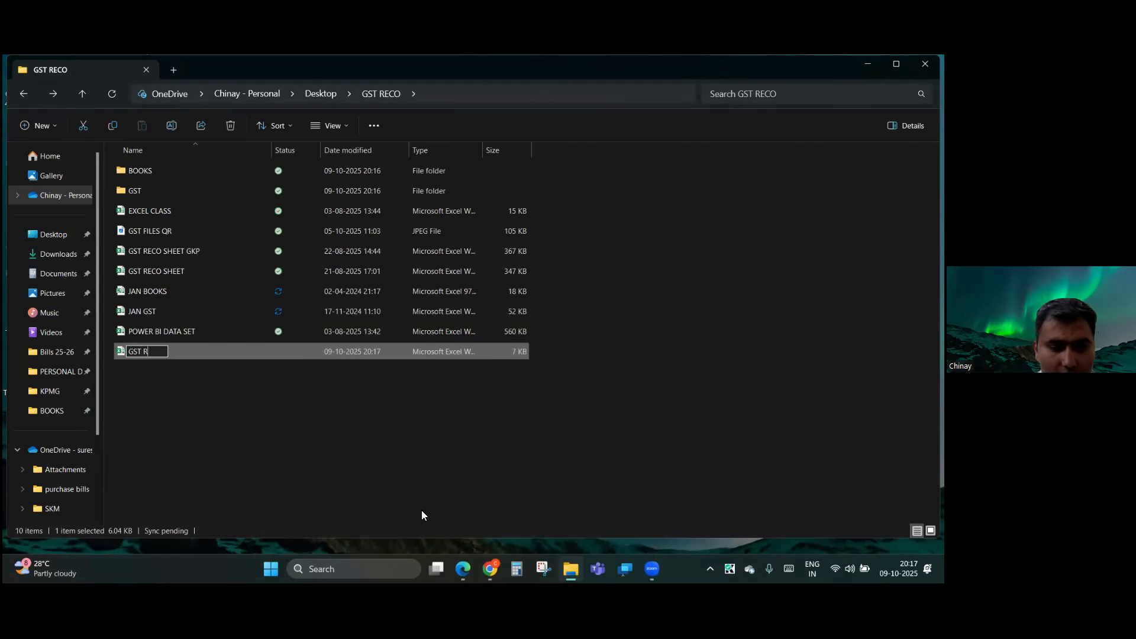
pyautogui.write('ECONCILIATIO')
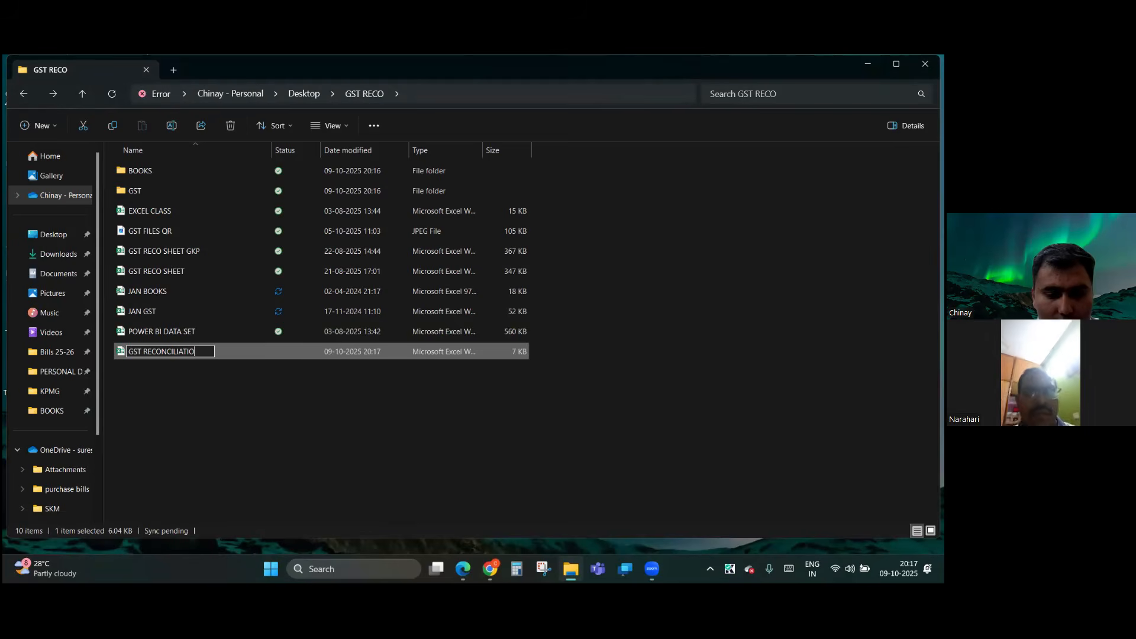
pyautogui.write('N SHEET')
pyautogui.press('Escape')
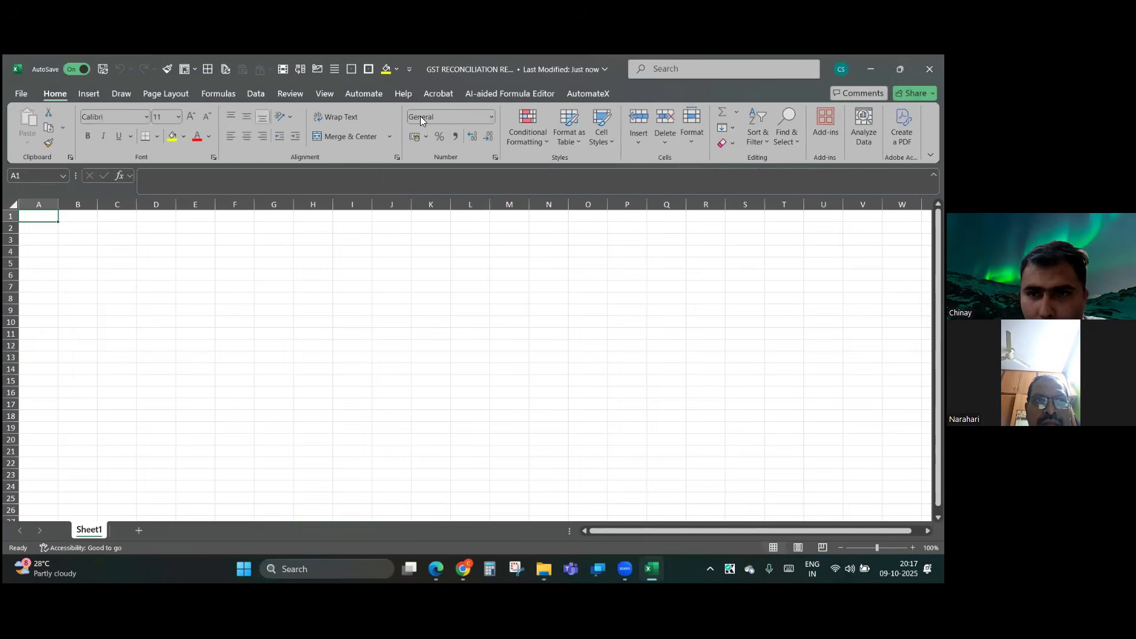
pyautogui.scroll(10, 420, 117)
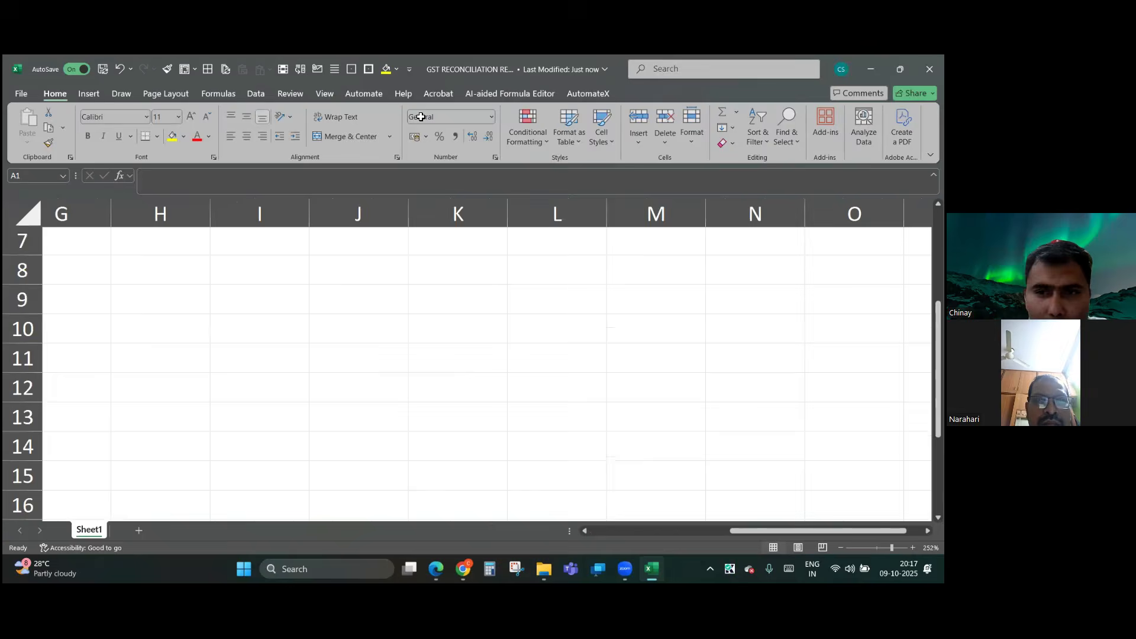
pyautogui.scroll(-5, 421, 117)
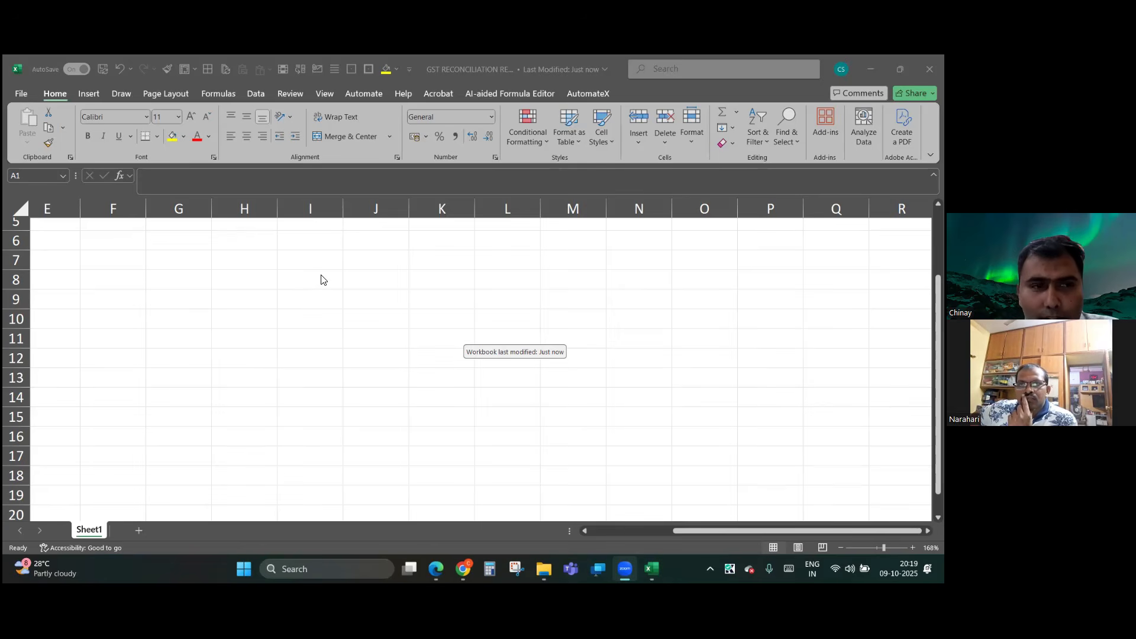
pyautogui.scroll(2, 322, 280)
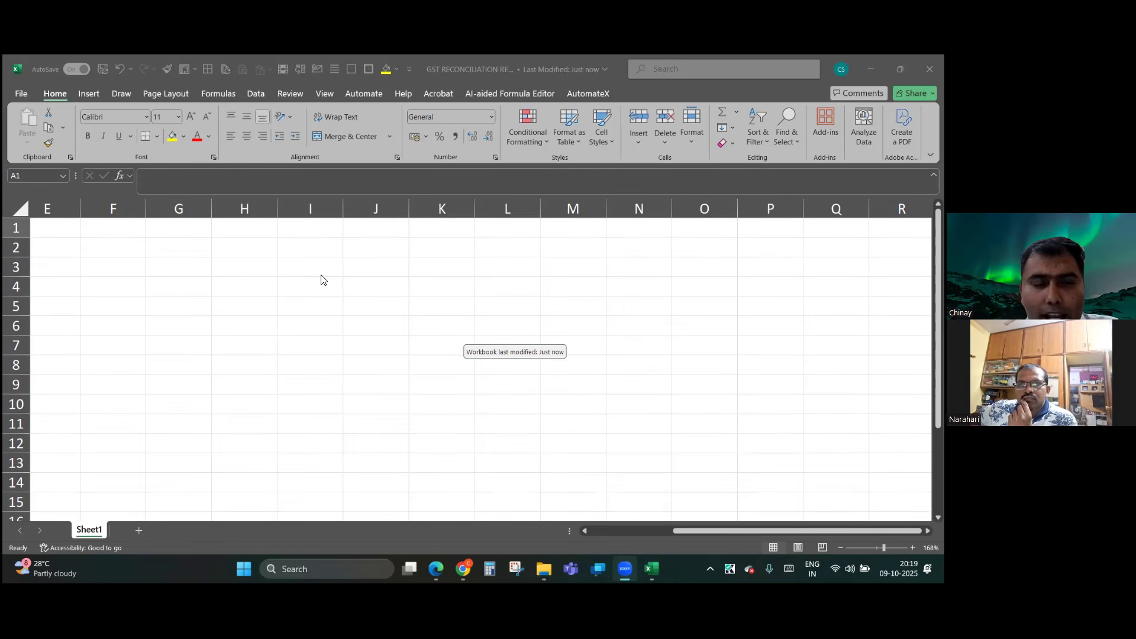
pyautogui.hscroll(-3, 321, 280)
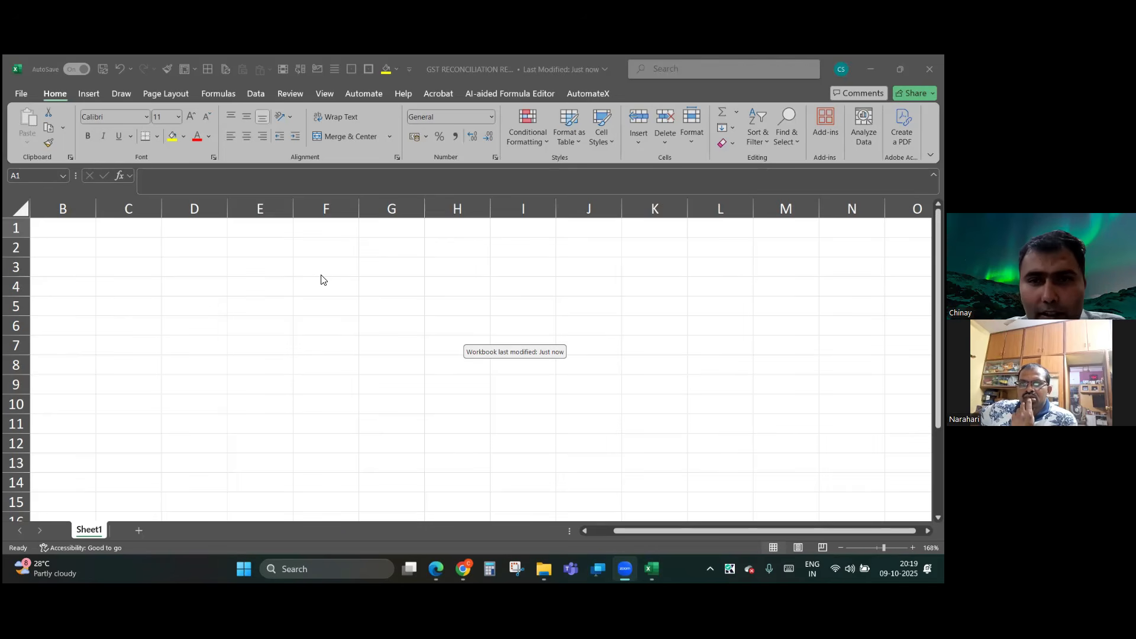
# - Switch to File Explorer, open DEC BOOKS from the BOOKS folder and examine its voucher columns through to ITC availability
pyautogui.hotkey('alt', 'Tab')
pyautogui.hotkey('alt', 'Tab')
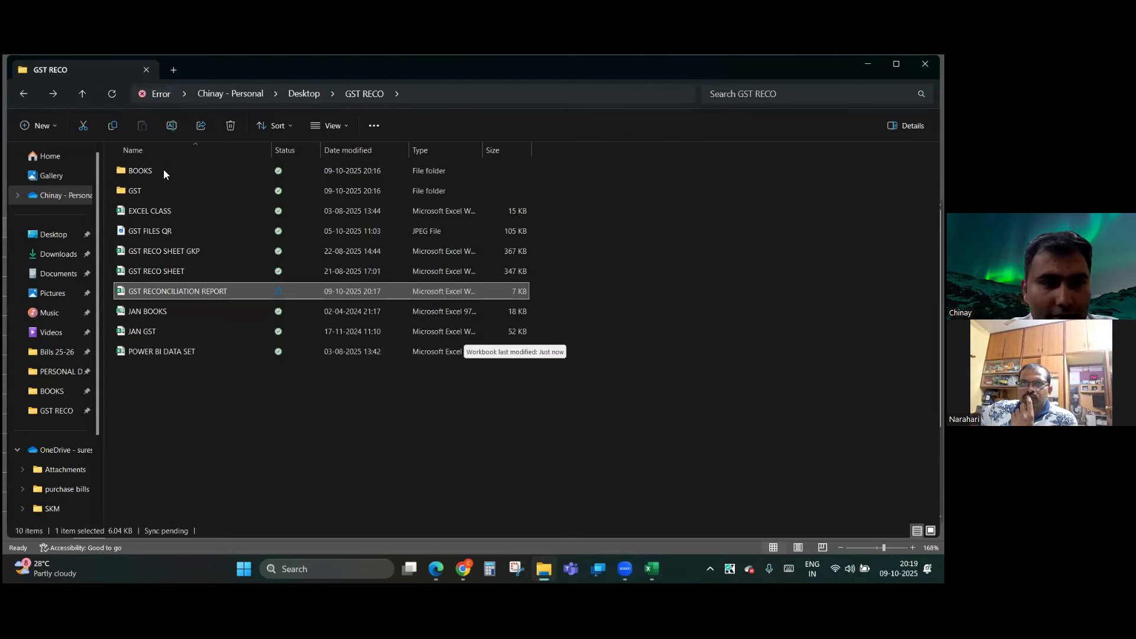
pyautogui.doubleClick(164, 170)
pyautogui.click(167, 170)
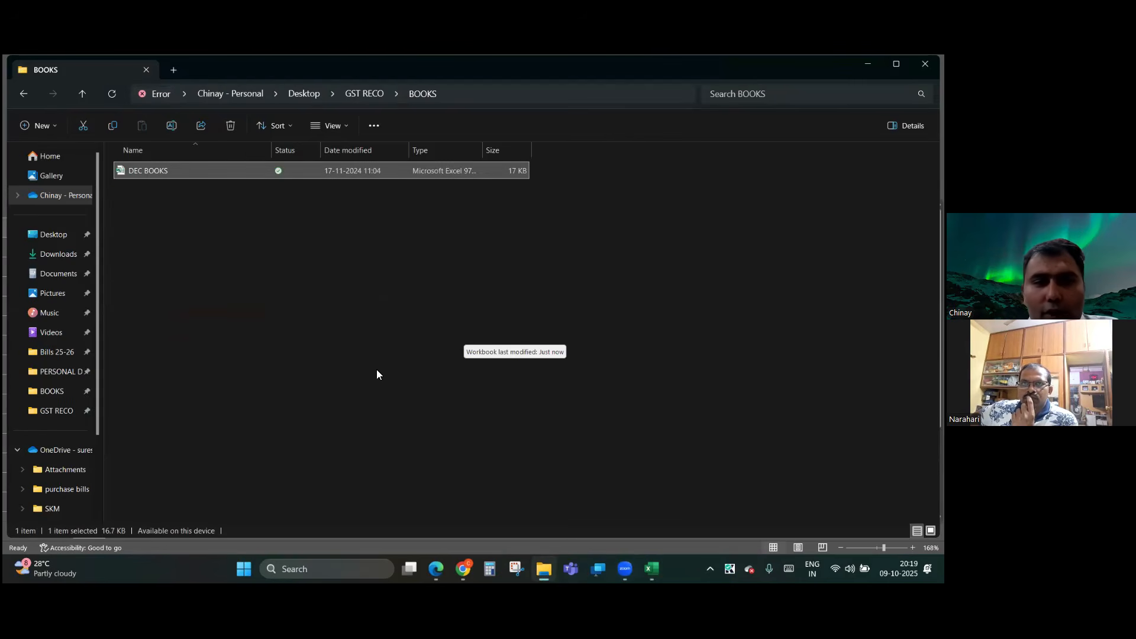
pyautogui.hotkey('alt', 'Tab')
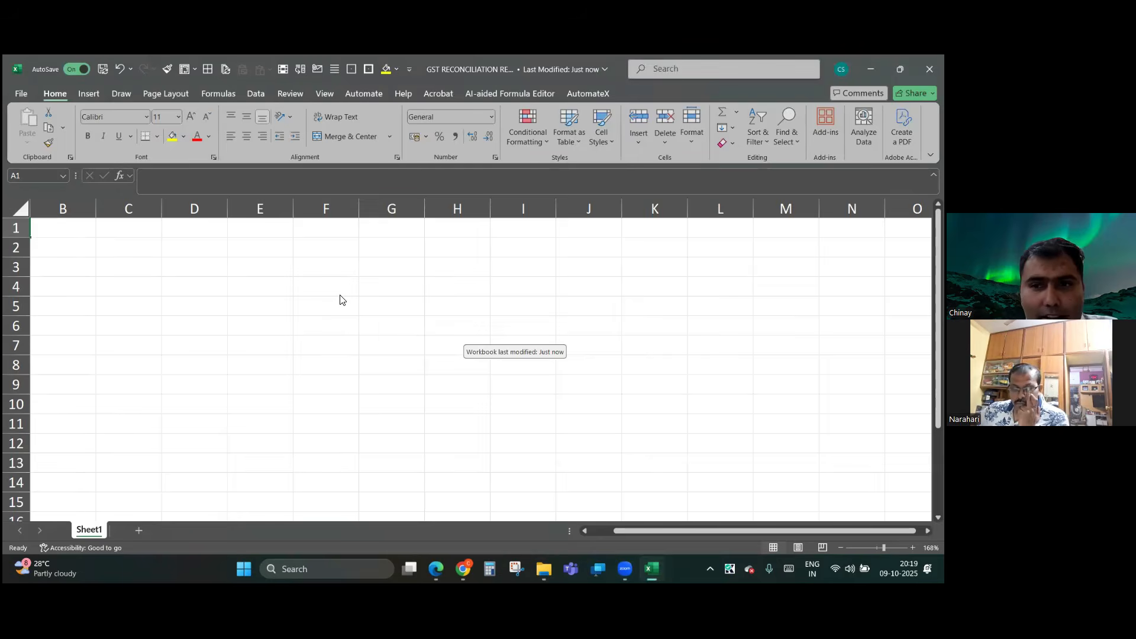
pyautogui.click(428, 346)
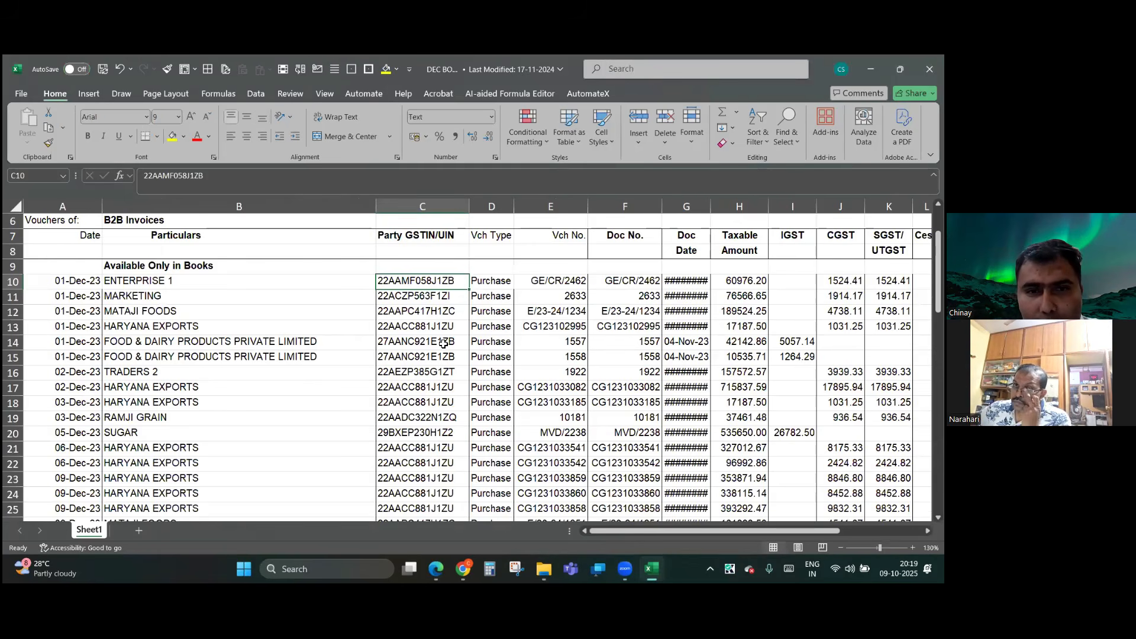
pyautogui.hscroll(5, 443, 343)
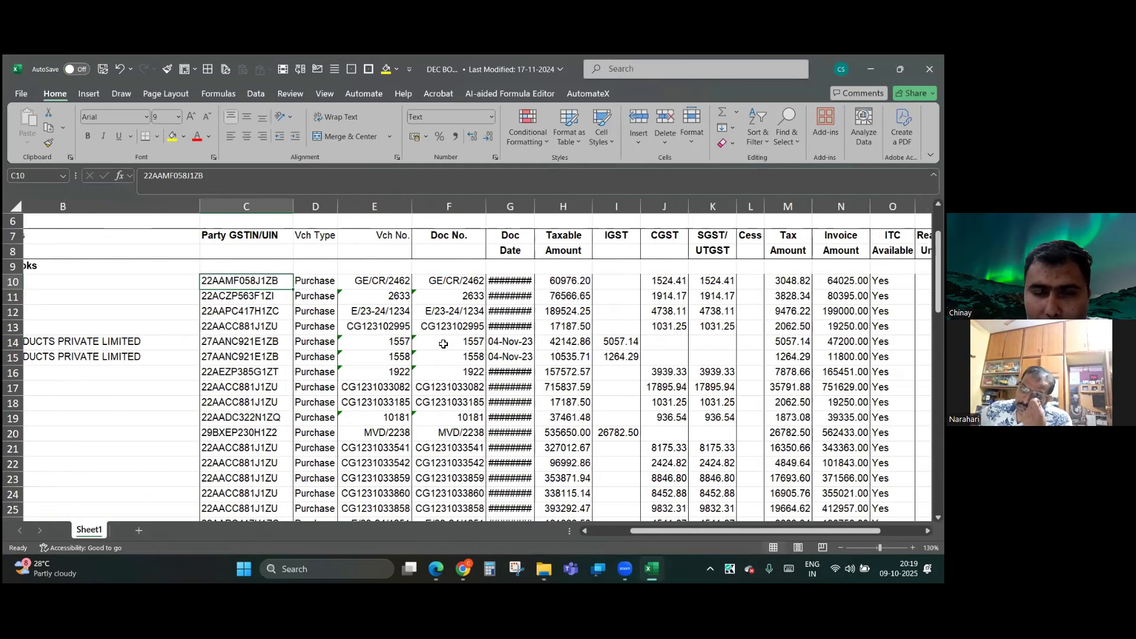
pyautogui.hscroll(3, 443, 348)
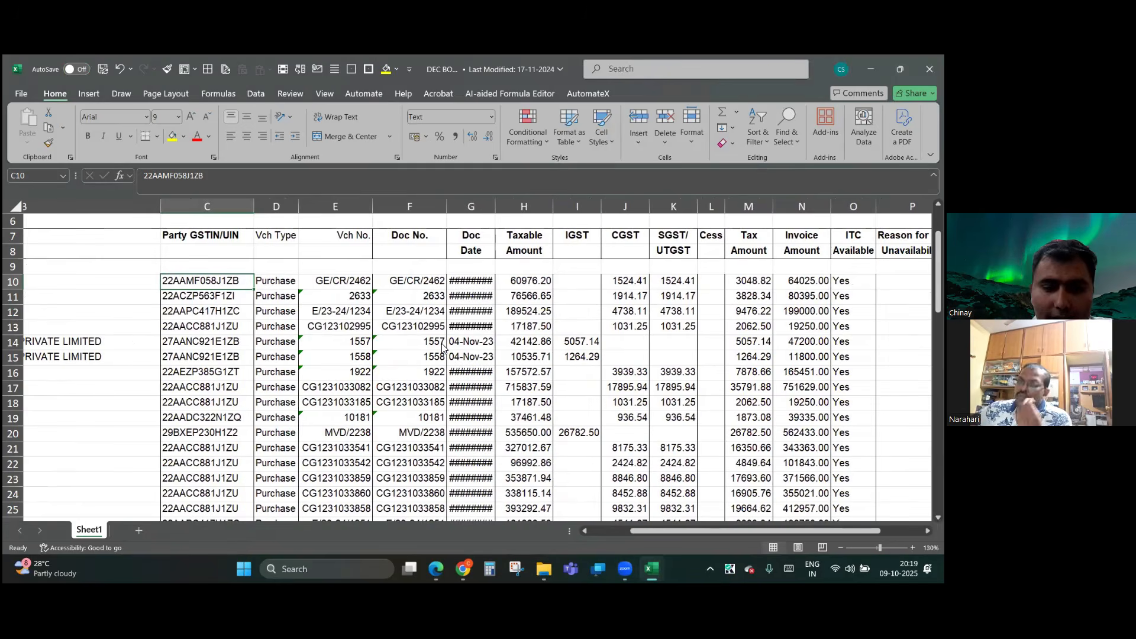
# - Return to File Explorer, open DEC GST from the GST folder and examine the invoice and tax columns of its B2B sheet
pyautogui.hotkey('alt', 'Tab')
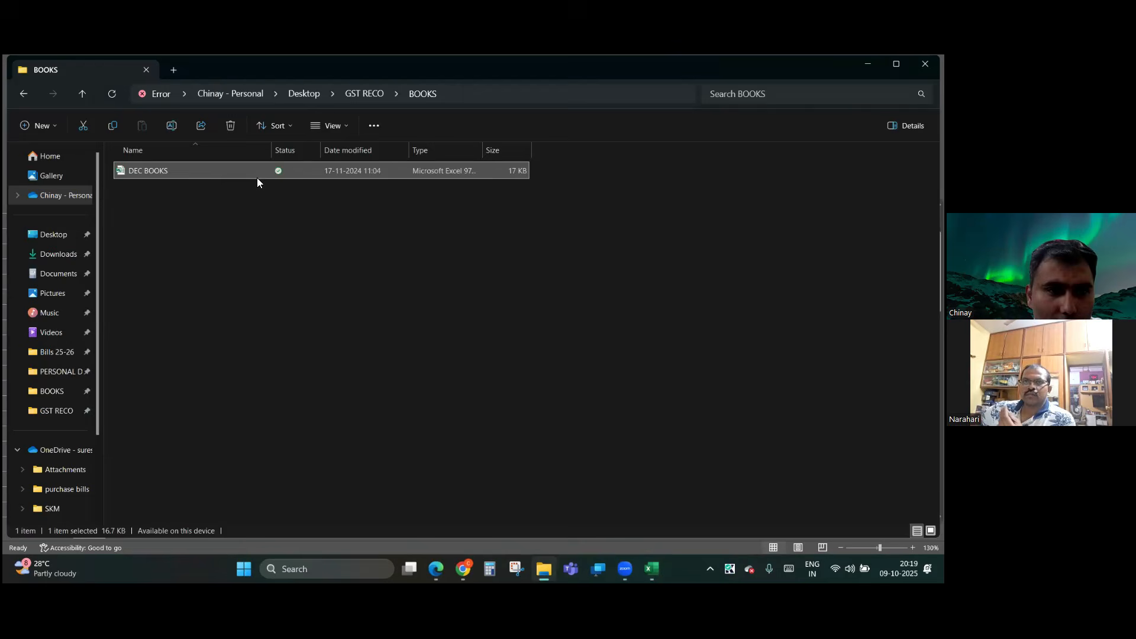
pyautogui.click(255, 178)
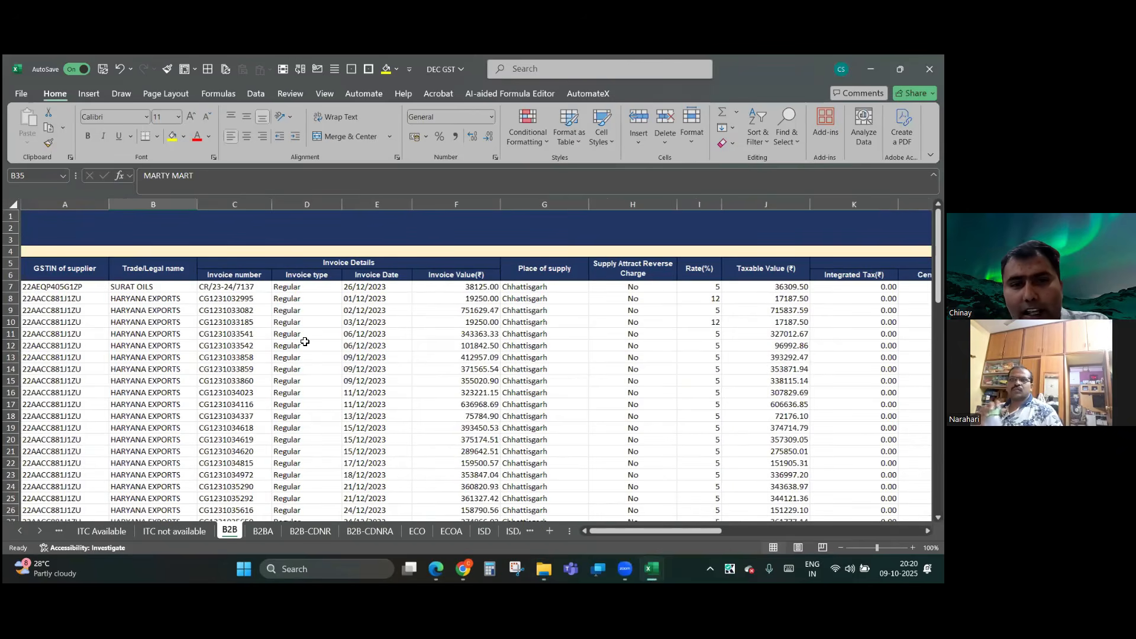
pyautogui.press('Right')
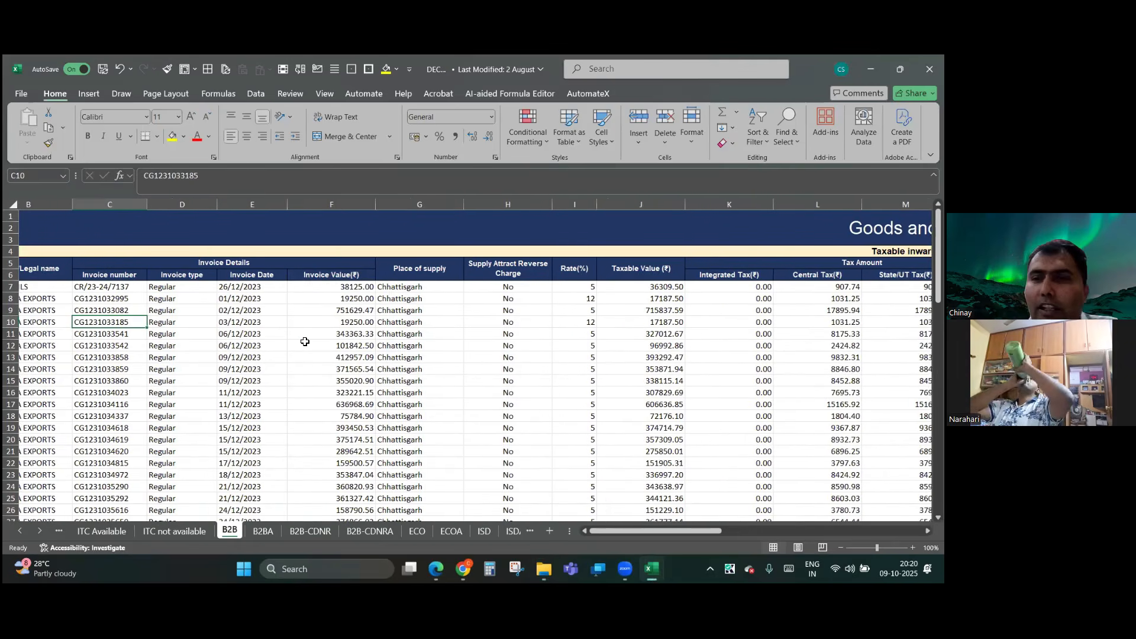
pyautogui.hscroll(1, 305, 342)
pyautogui.hscroll(1, 305, 342)
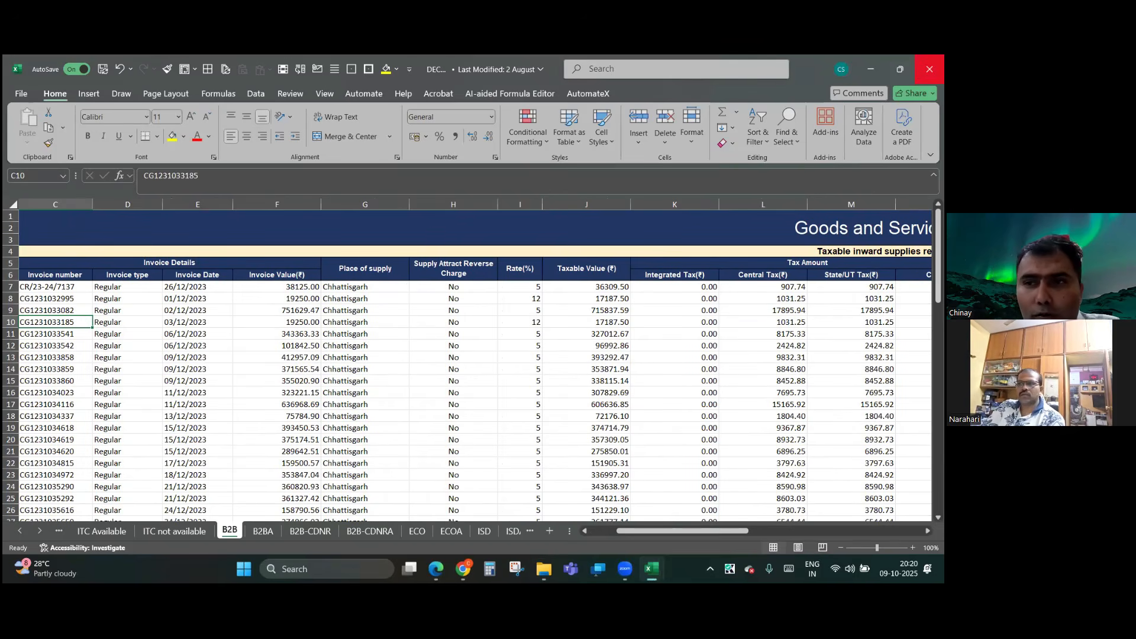
# - Close the DEC GST and DEC BOOKS workbooks and return to the GST RECO folder in File Explorer
pyautogui.click(929, 69)
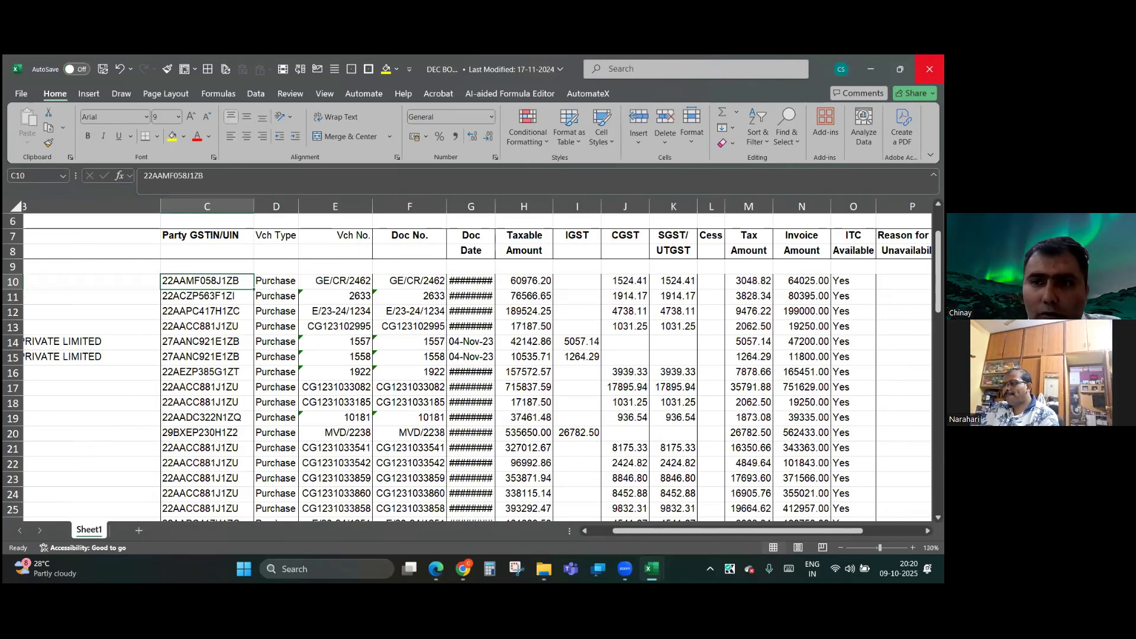
pyautogui.hotkey('ctrl', 'w')
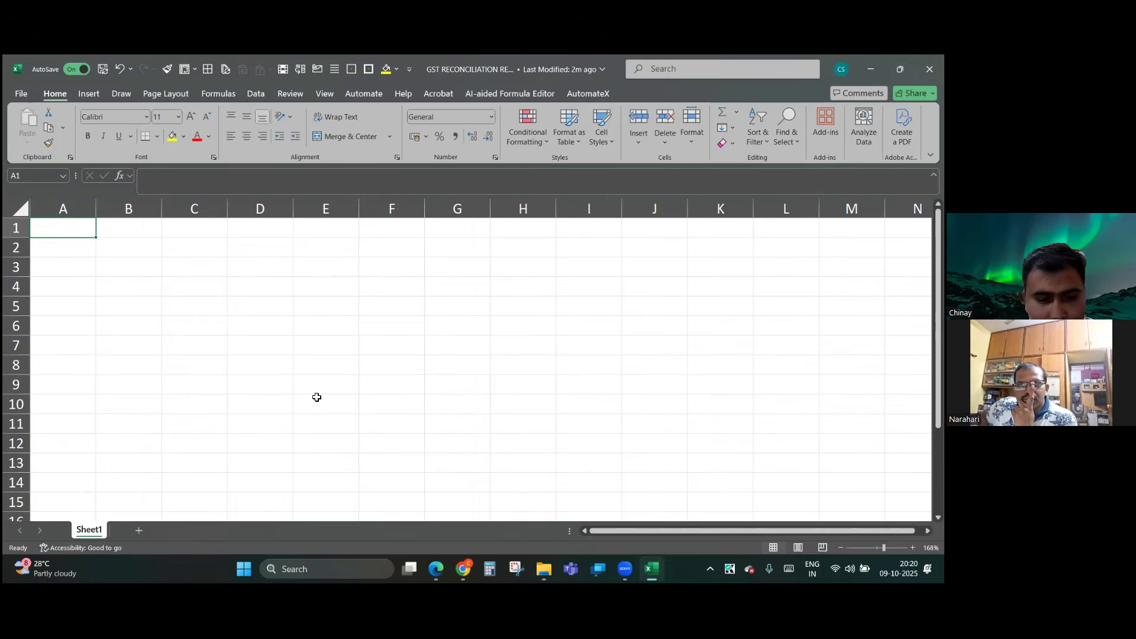
pyautogui.hotkey('alt', 'Tab')
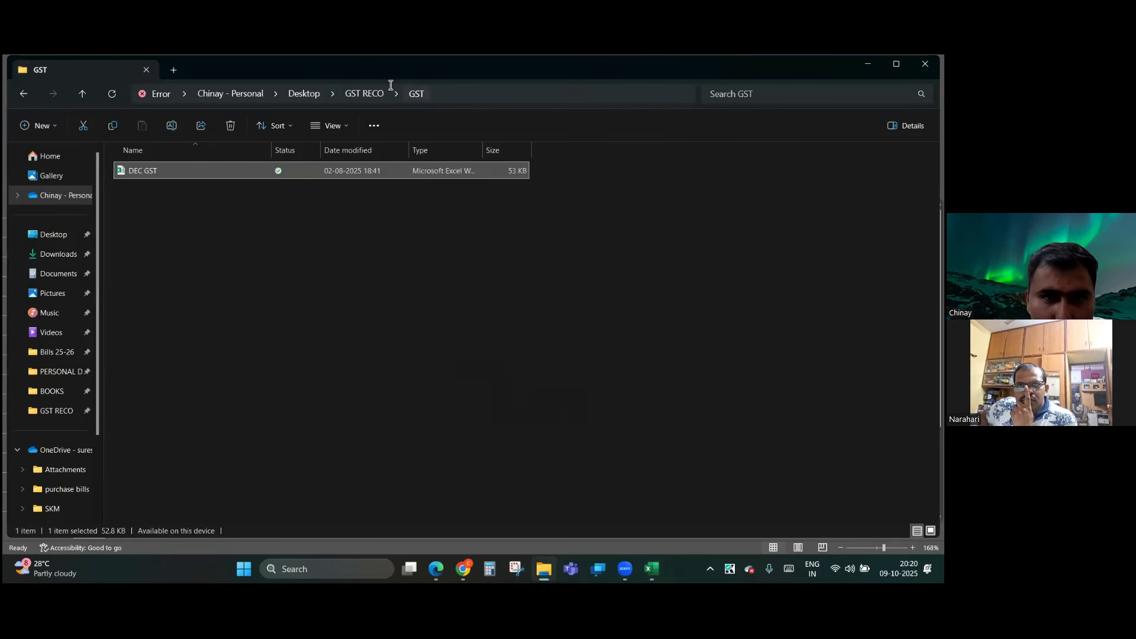
pyautogui.click(365, 92)
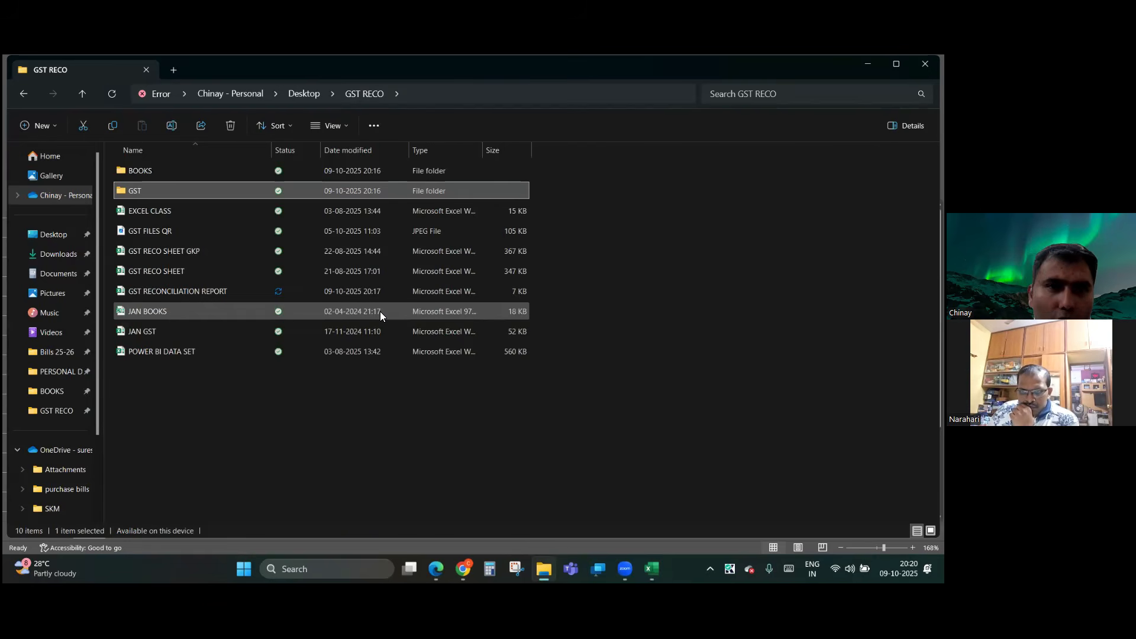
# - Copy the full path of the GST RECO folder
pyautogui.click(468, 94)
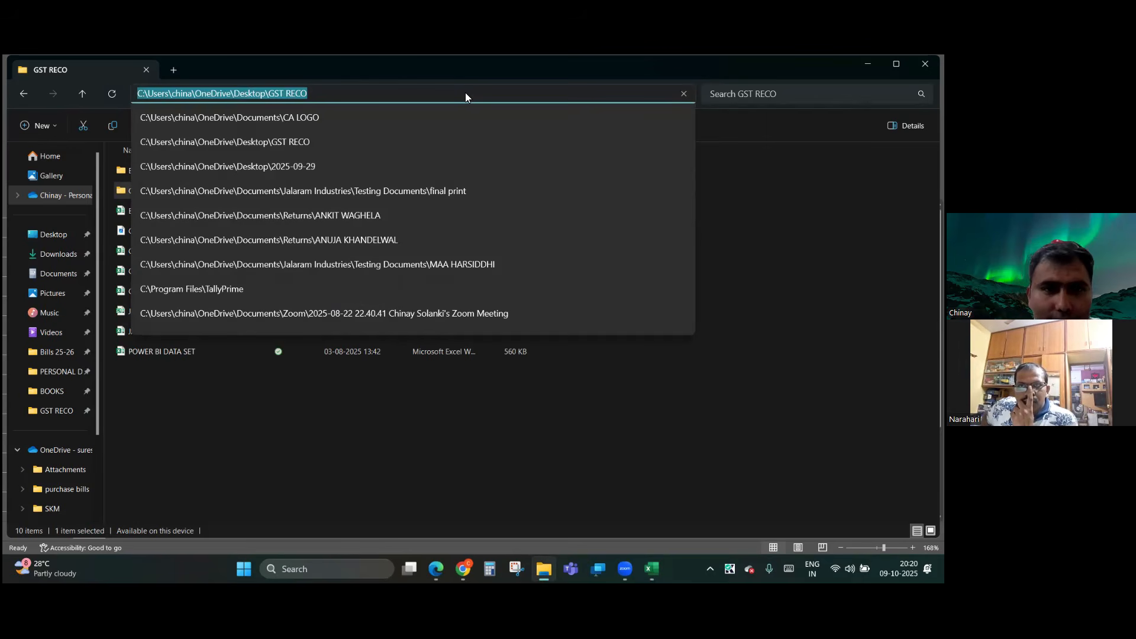
pyautogui.click(283, 445)
pyautogui.click(445, 95)
pyautogui.hotkey('ctrl', 'c')
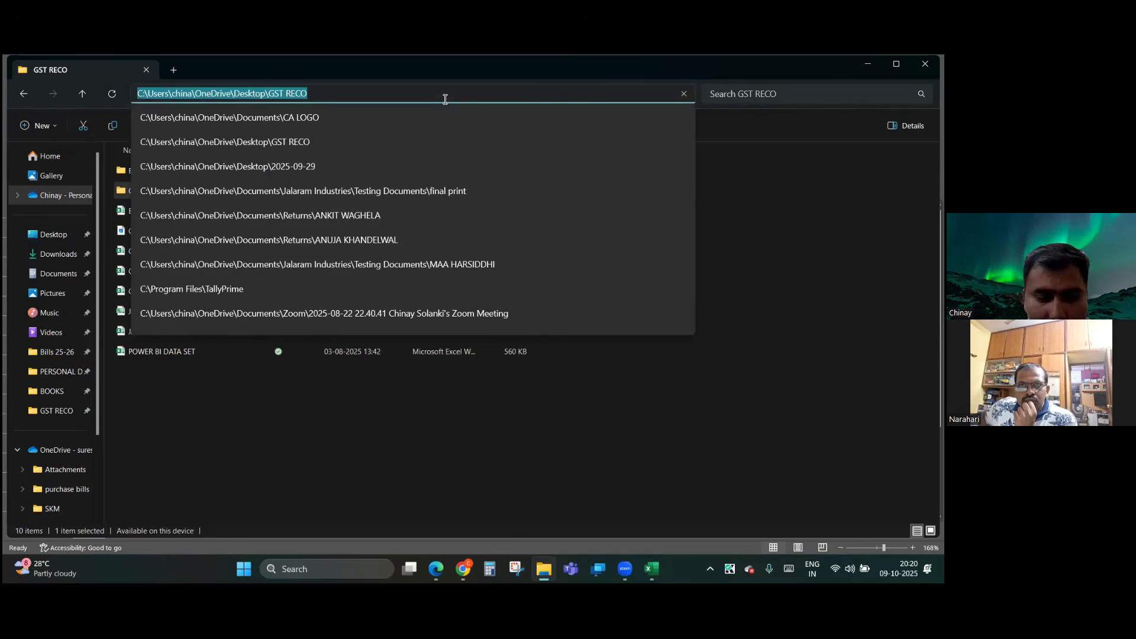
# - Switch to the GST reconciliation workbook in Excel and start a data import from a folder
pyautogui.hotkey('alt', 'Tab')
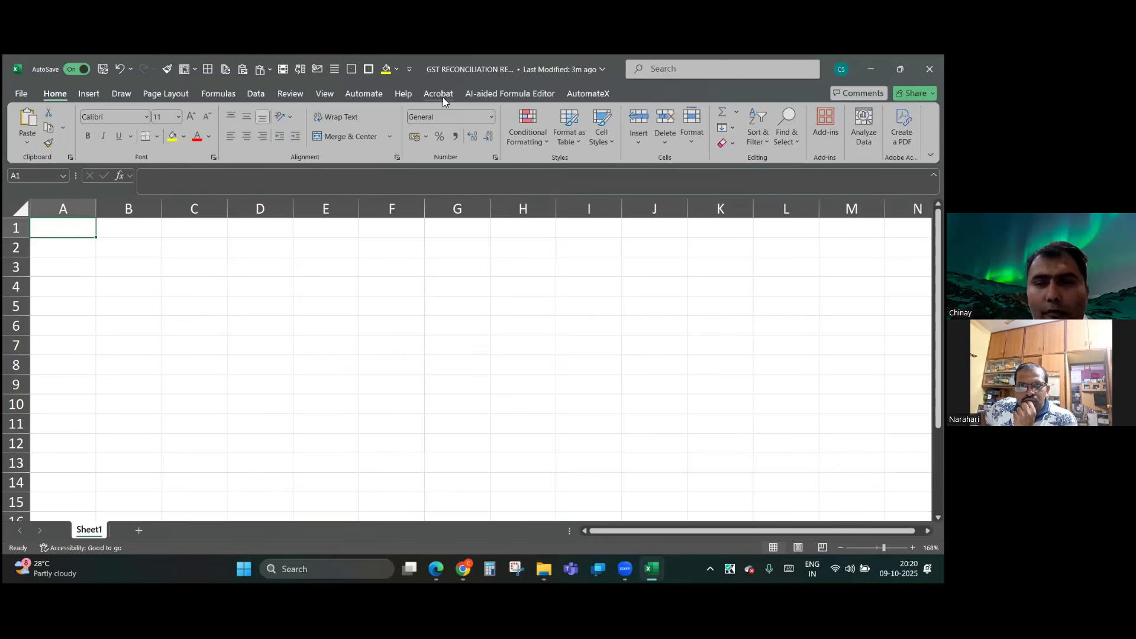
pyautogui.click(251, 93)
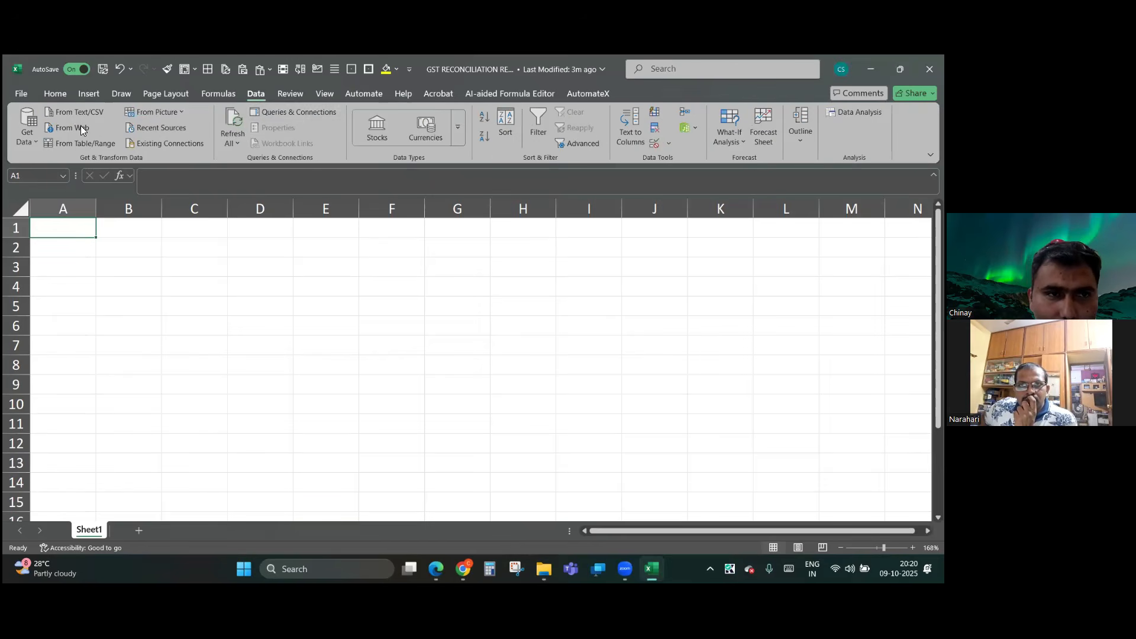
pyautogui.click(57, 95)
pyautogui.click(257, 93)
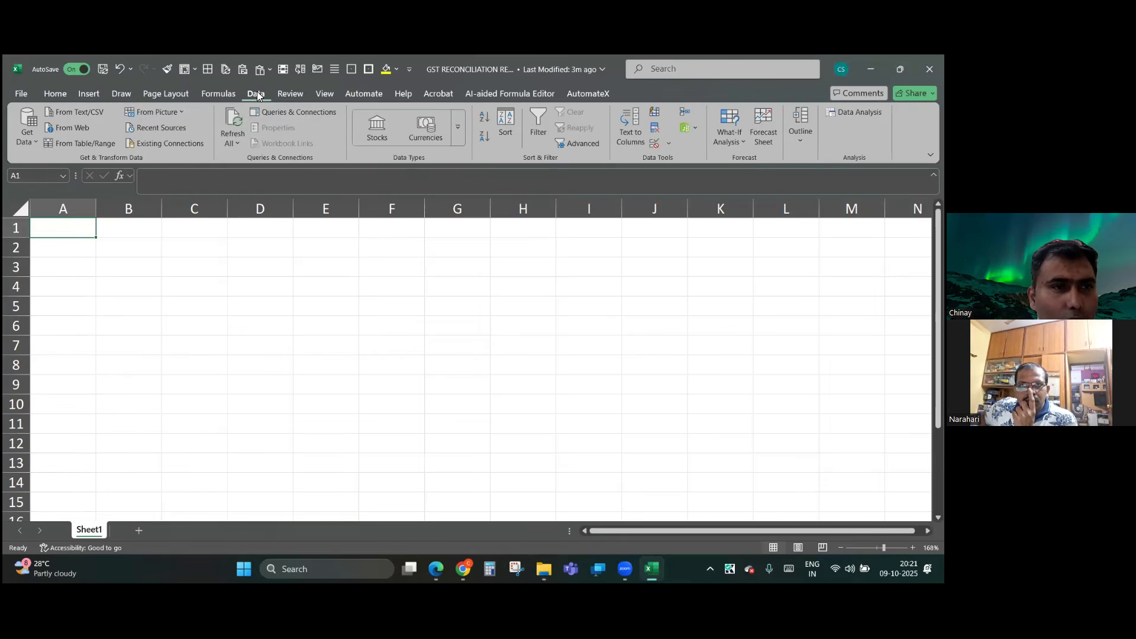
pyautogui.click(27, 136)
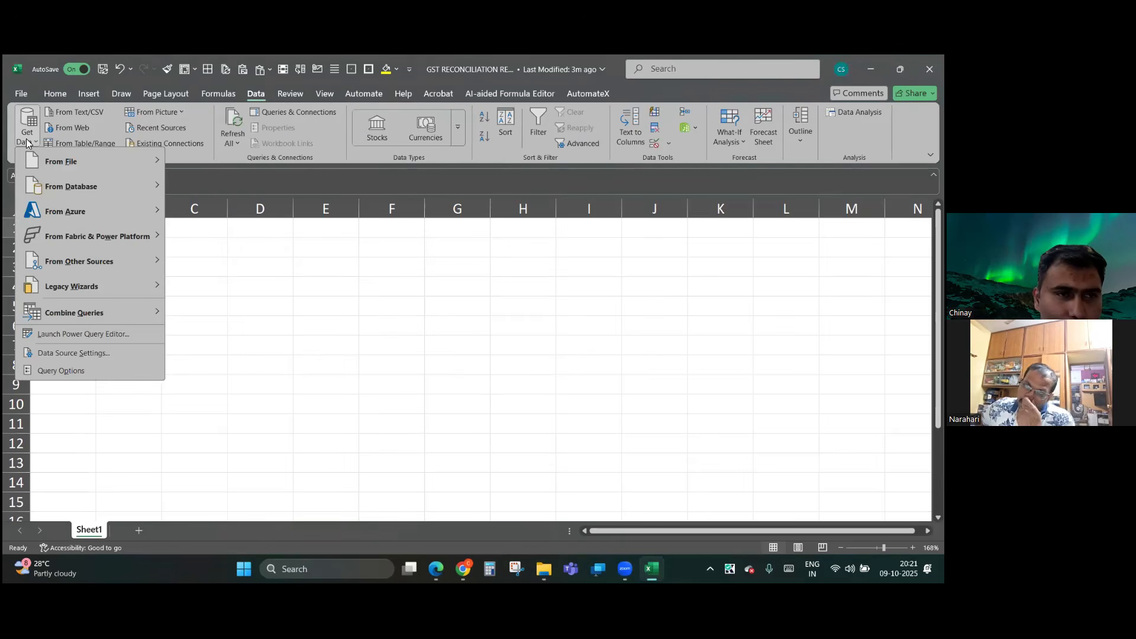
pyautogui.moveTo(51, 160)
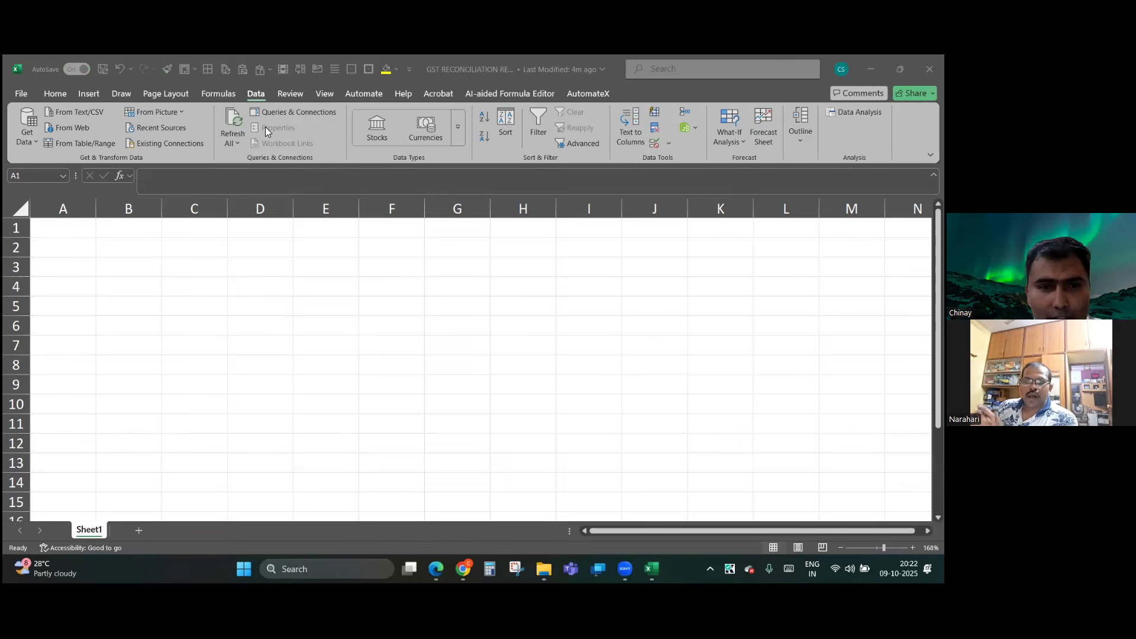
pyautogui.click(256, 94)
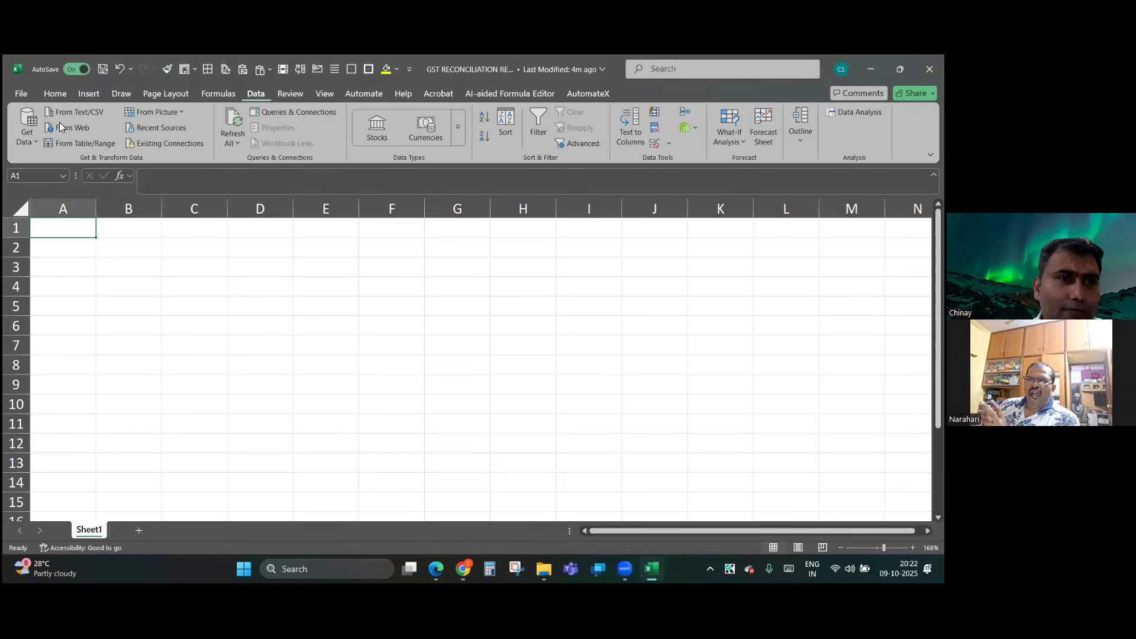
pyautogui.click(24, 136)
pyautogui.moveTo(84, 157)
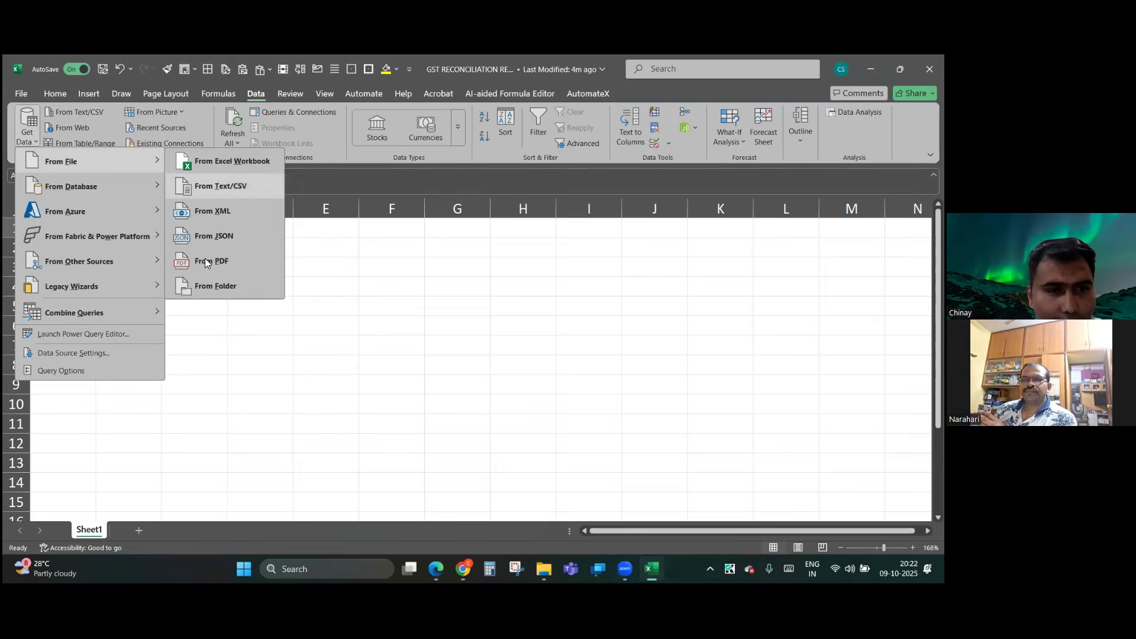
pyautogui.click(201, 286)
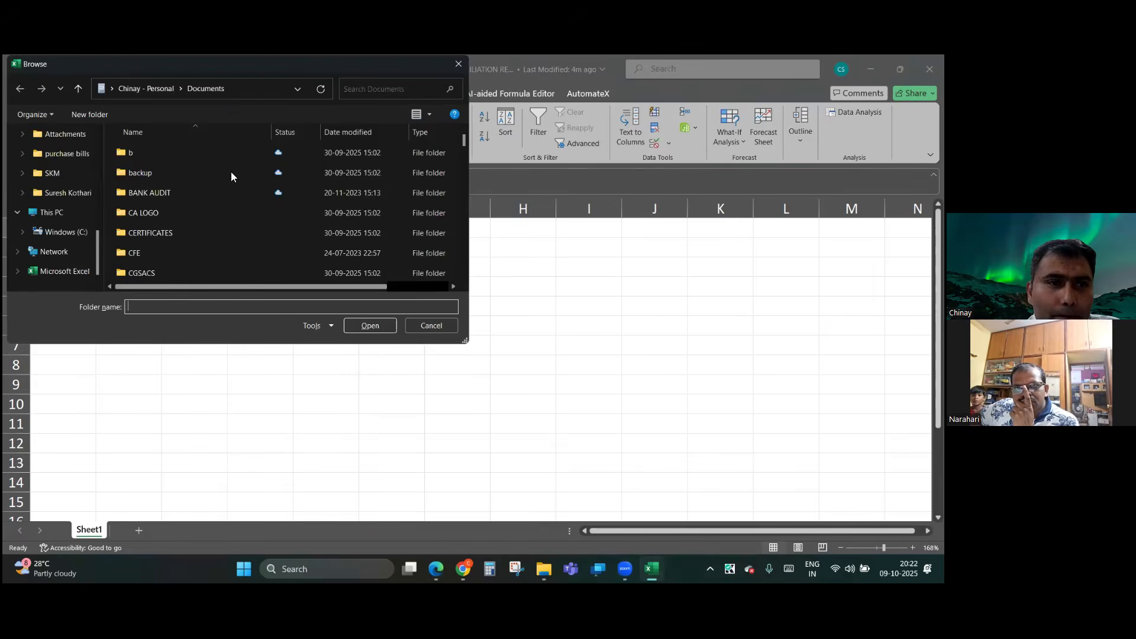
# - Browse to the copied GST RECO path, choose its BOOKS folder as the source and open it in Power Query for transformation
pyautogui.click(253, 89)
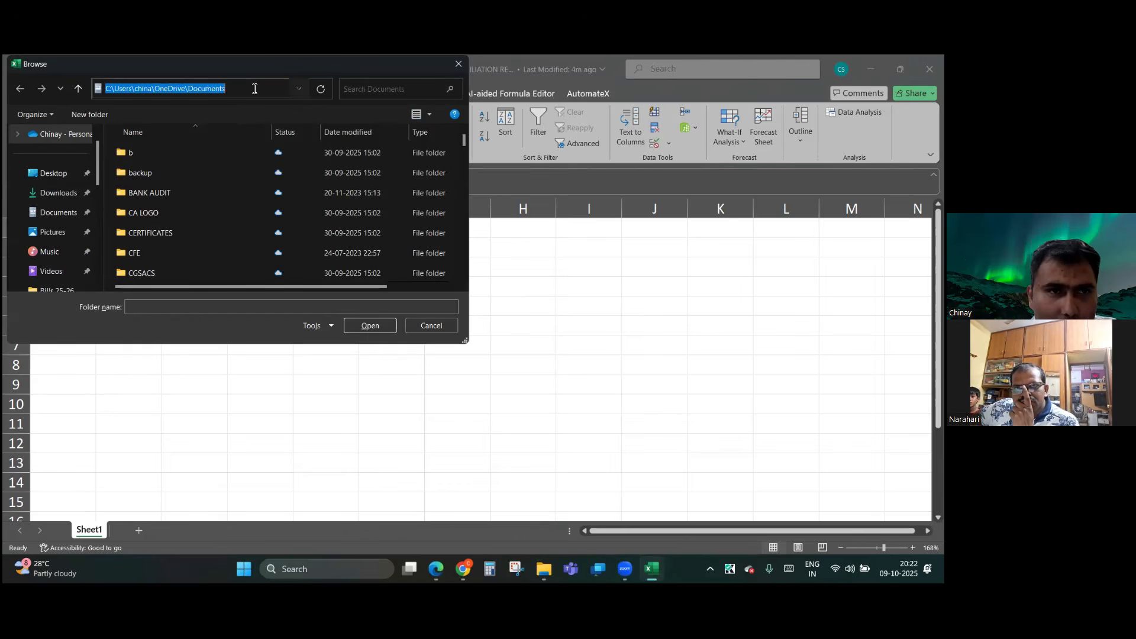
pyautogui.hotkey('ctrl', 'v')
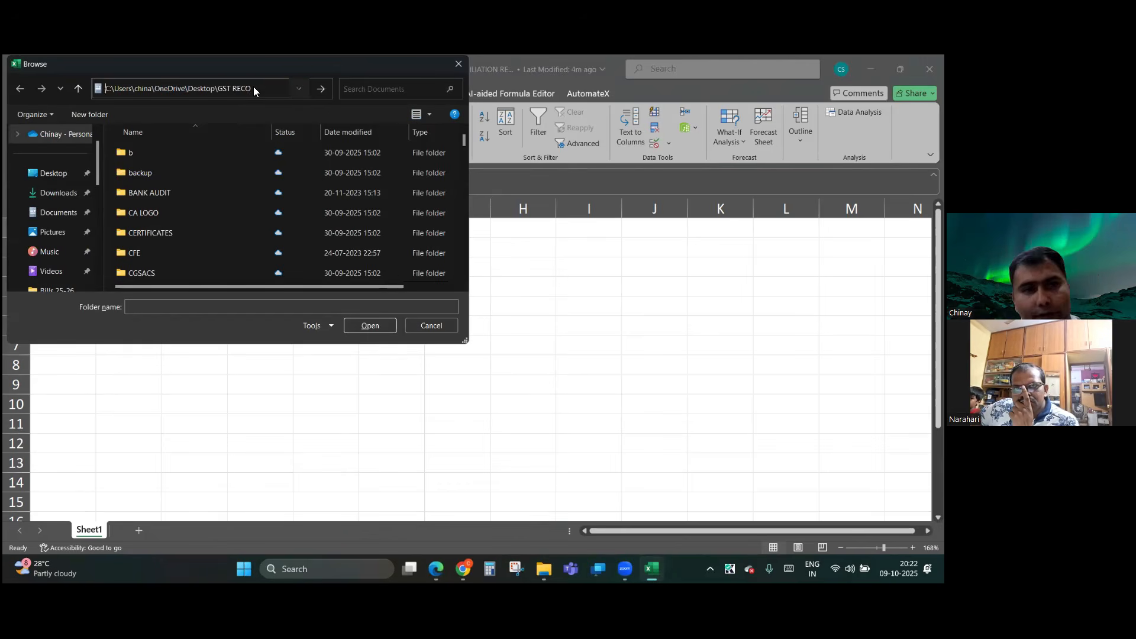
pyautogui.press('Return')
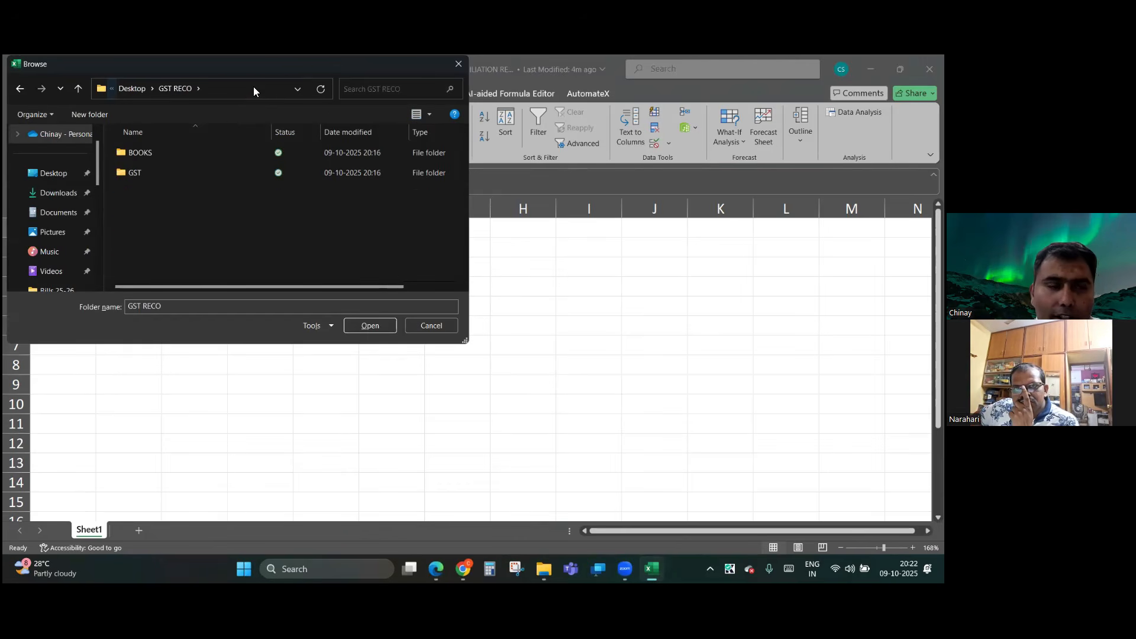
pyautogui.moveTo(177, 156)
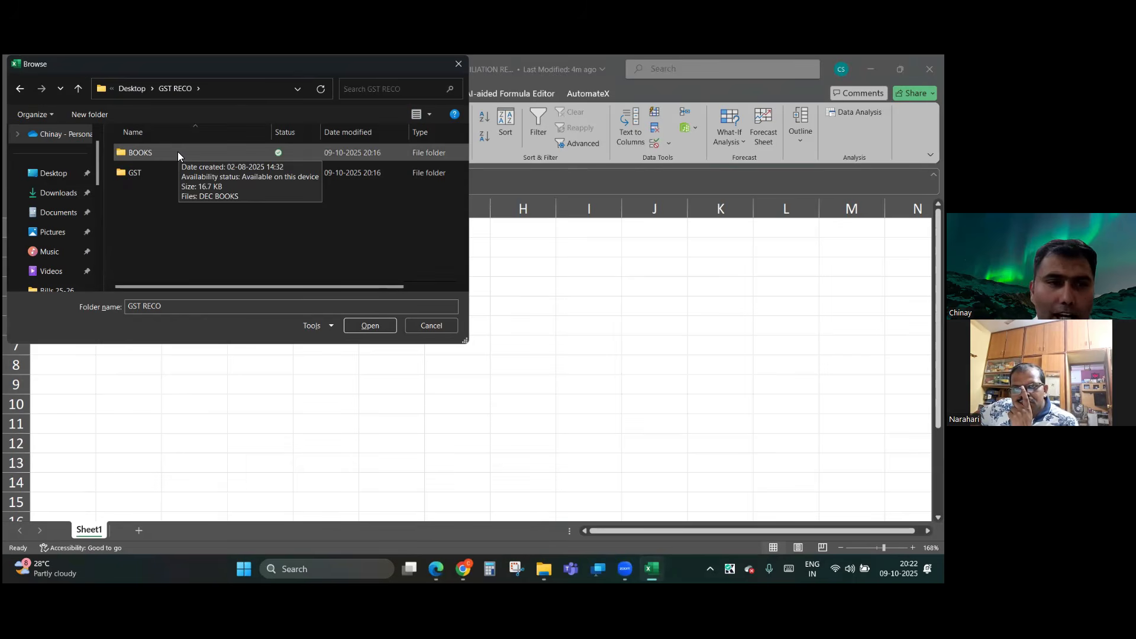
pyautogui.click(178, 153)
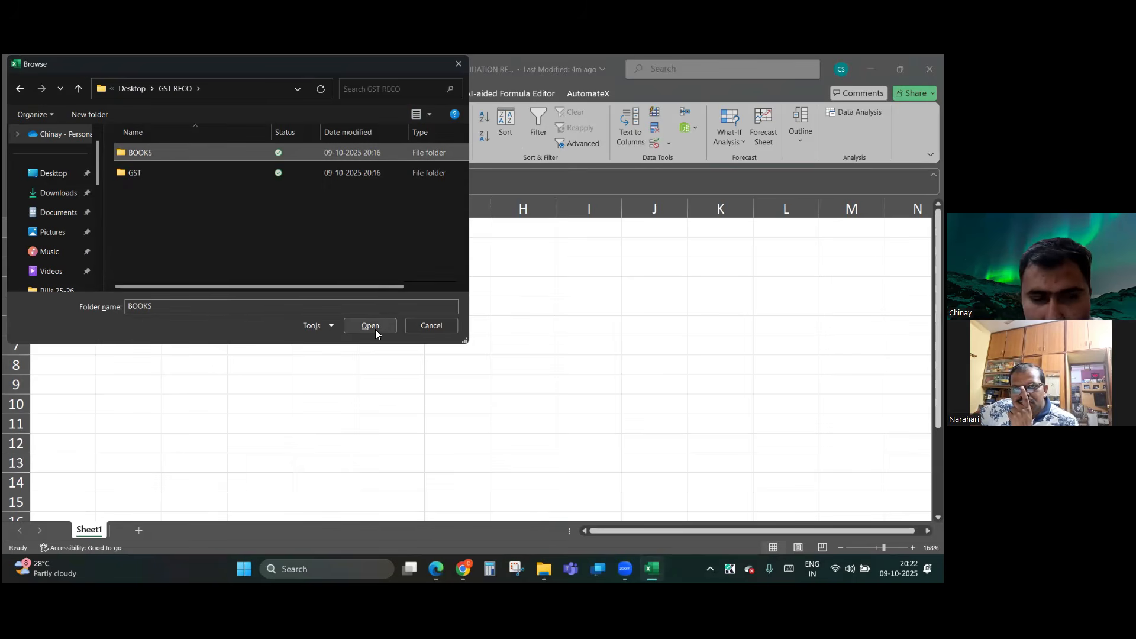
pyautogui.doubleClick(222, 155)
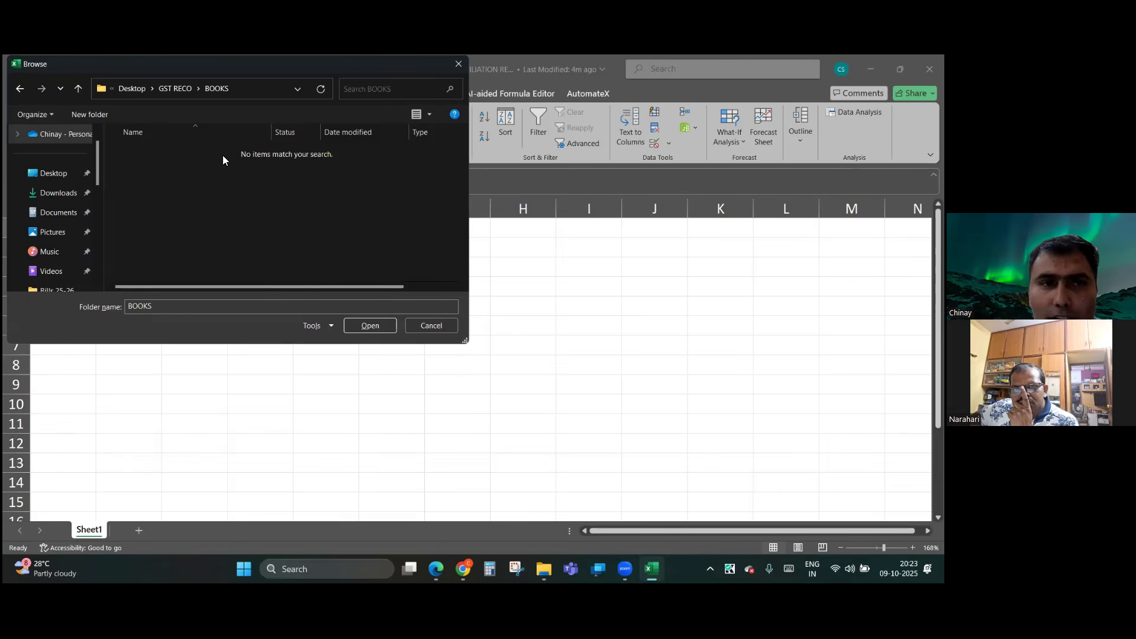
pyautogui.click(174, 90)
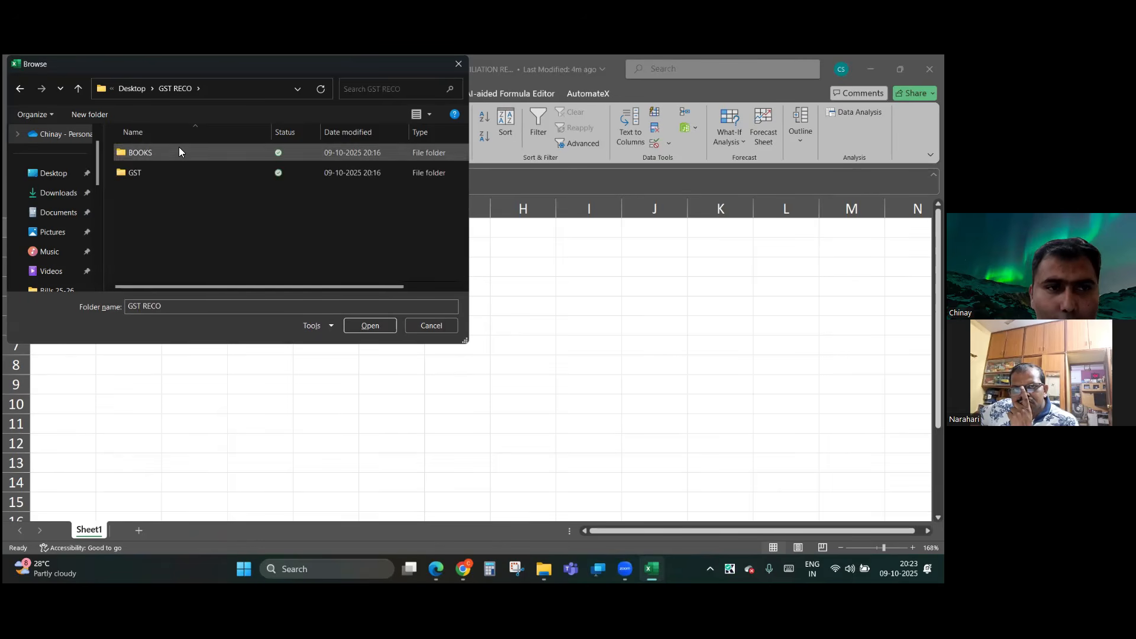
pyautogui.click(370, 326)
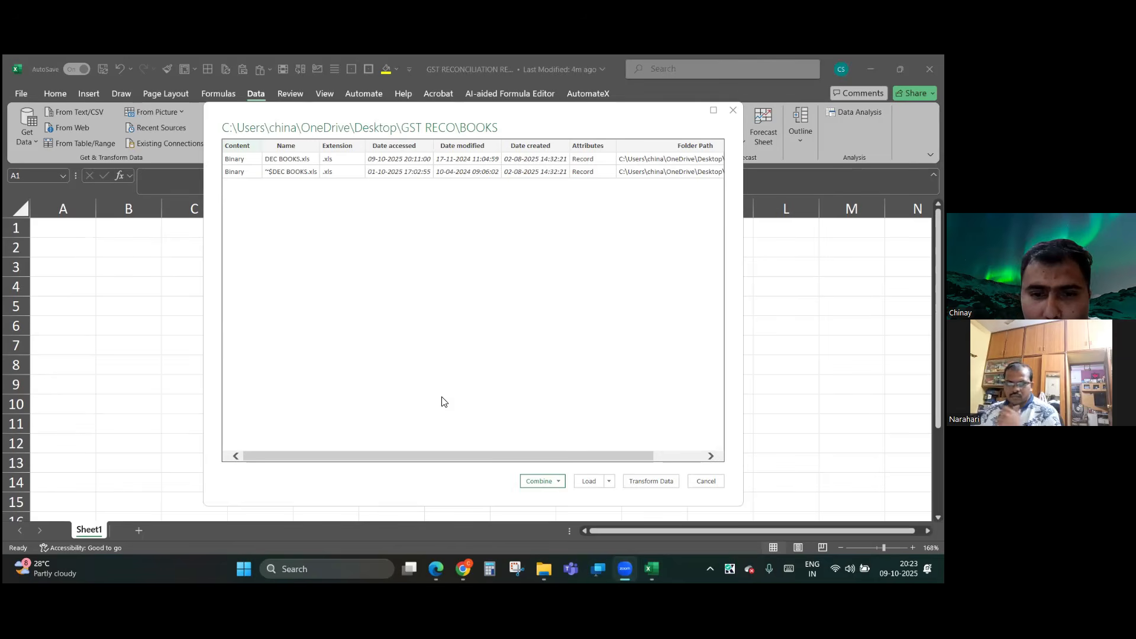
pyautogui.click(660, 490)
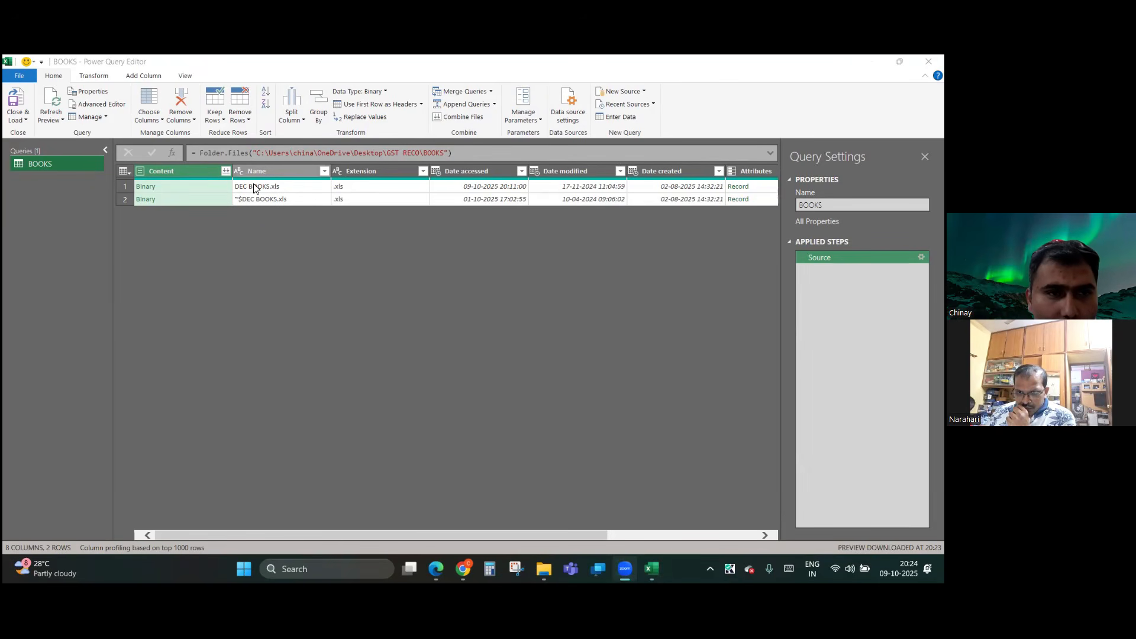
# - Combine the BOOKS files on Sheet1 with the first file as sample, and load the query into the workbook
pyautogui.click(224, 173)
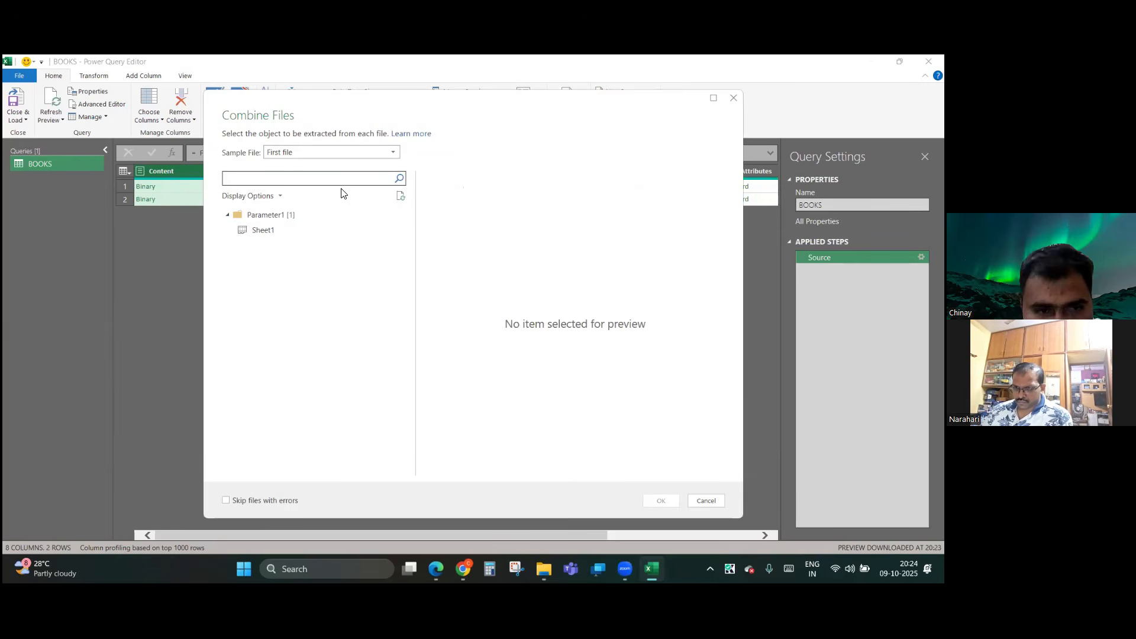
pyautogui.click(263, 231)
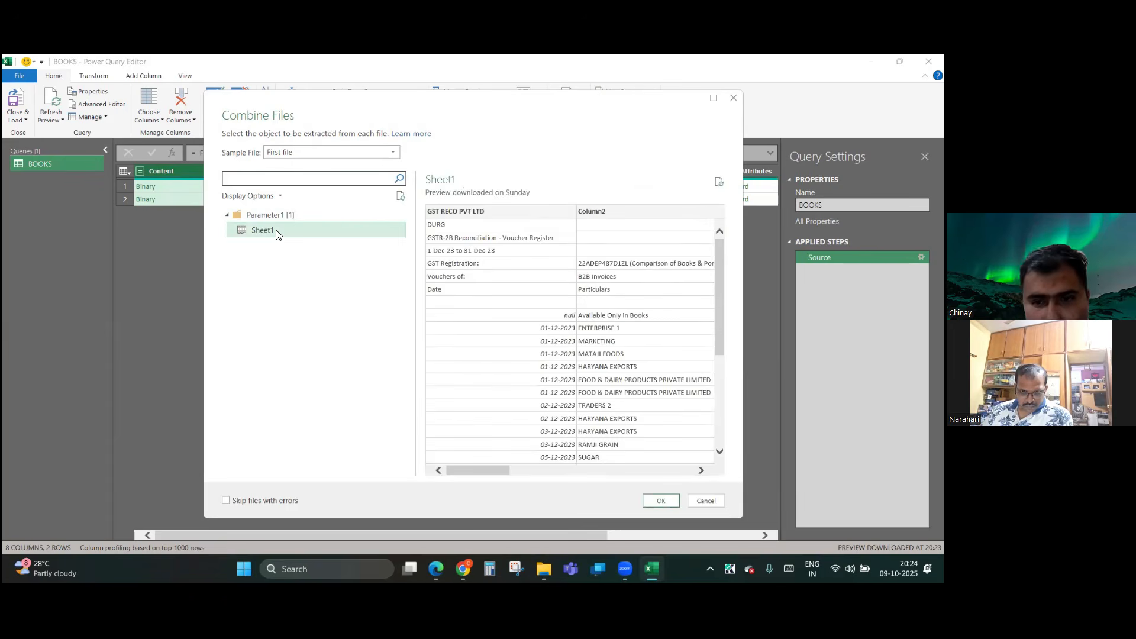
pyautogui.click(661, 501)
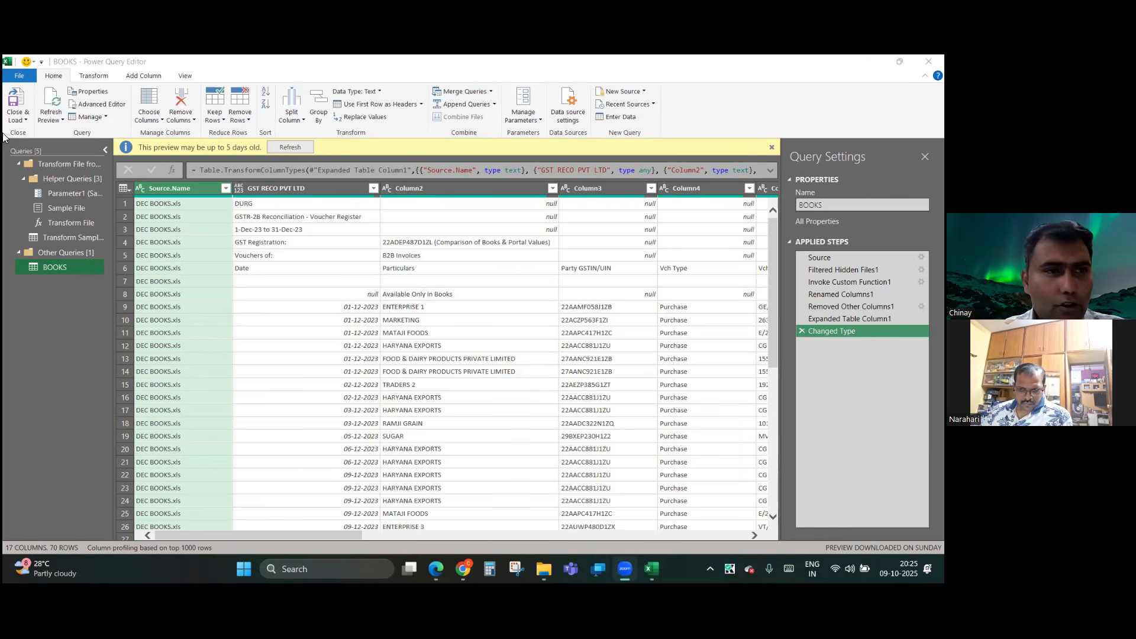
pyautogui.click(12, 136)
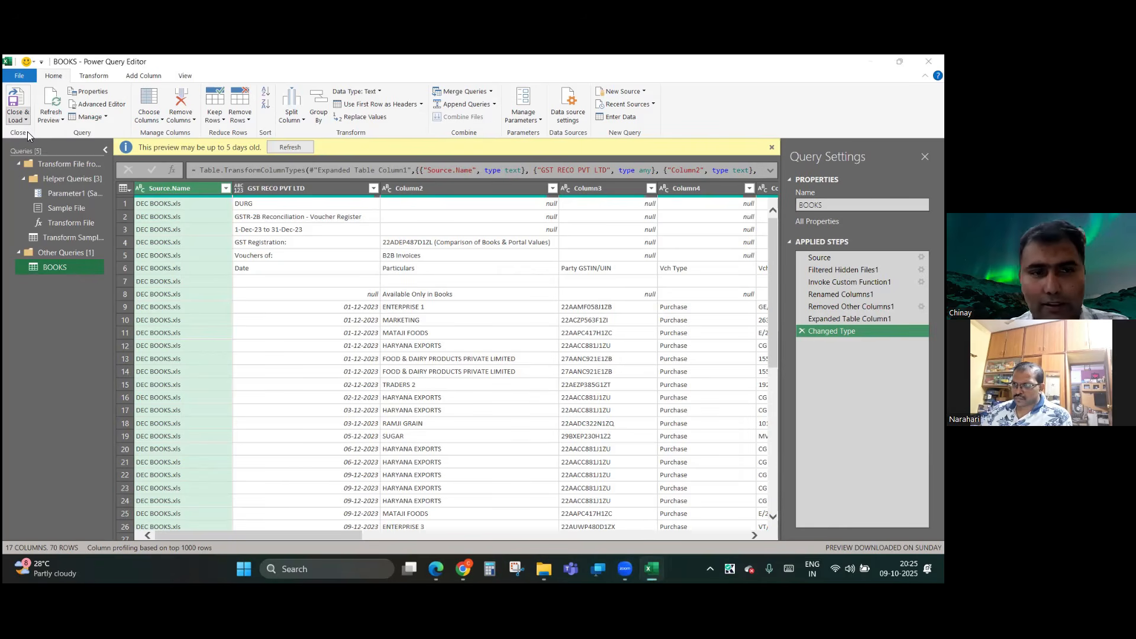
pyautogui.click(27, 131)
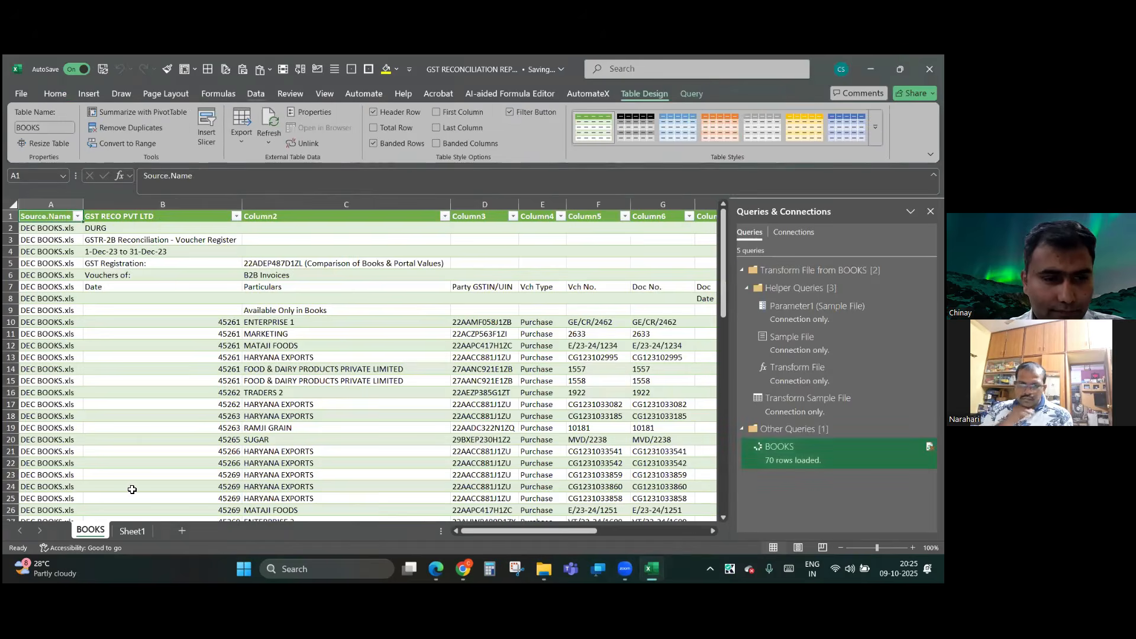
# - From Sheet1, start another folder import, choose the BOOKS folder in GST RECO again and open it in Power Query for transformation
pyautogui.click(134, 531)
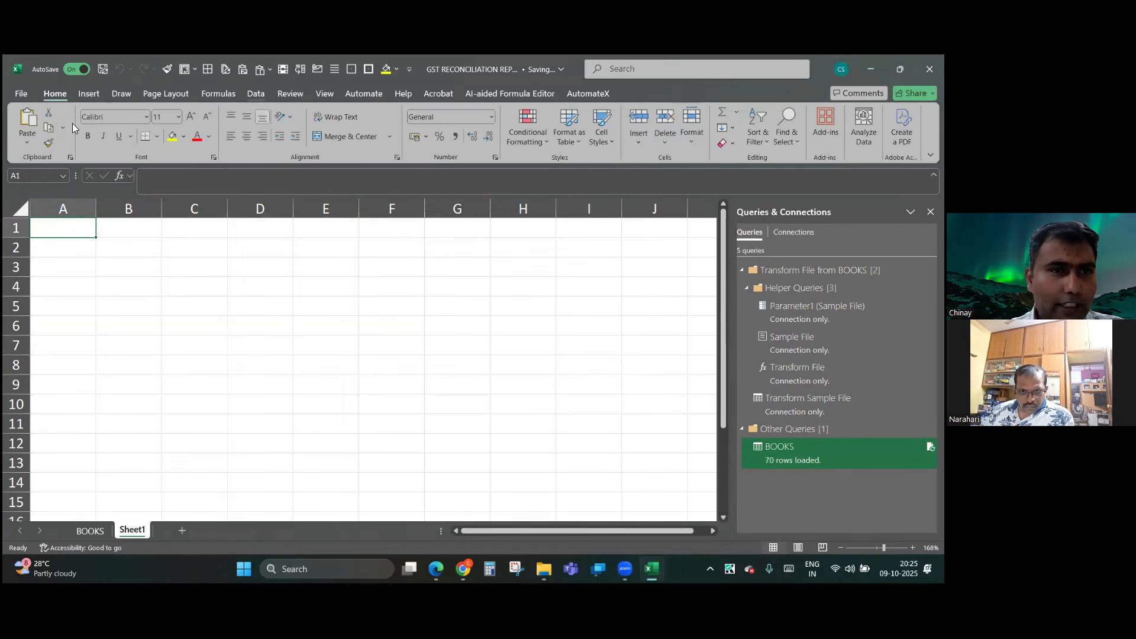
pyautogui.click(255, 94)
pyautogui.click(27, 127)
pyautogui.moveTo(62, 165)
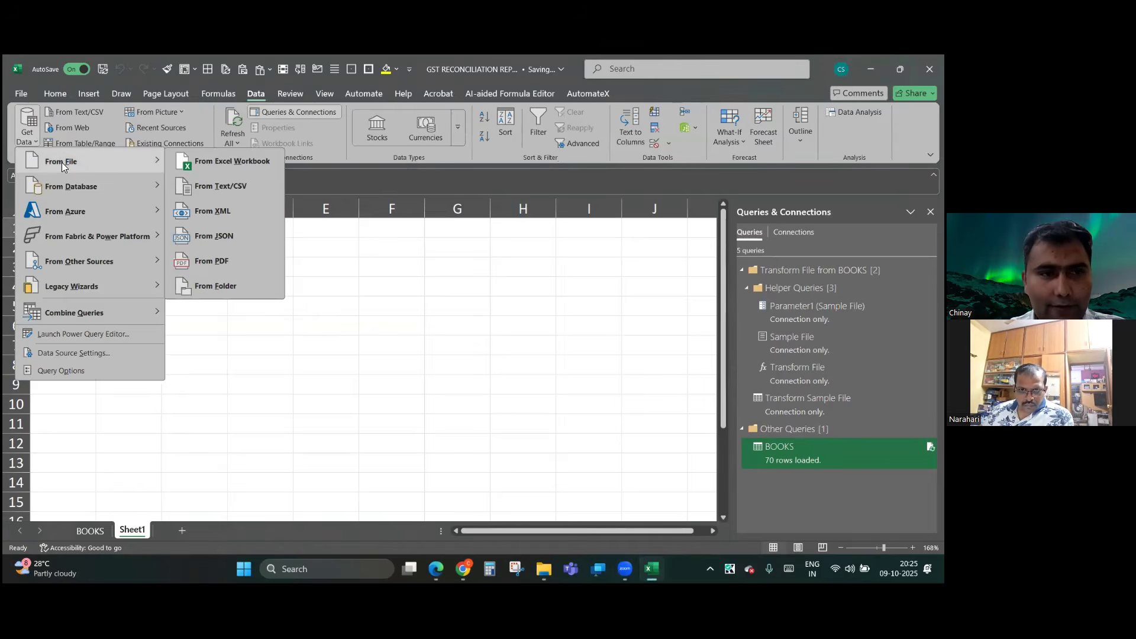
pyautogui.click(214, 286)
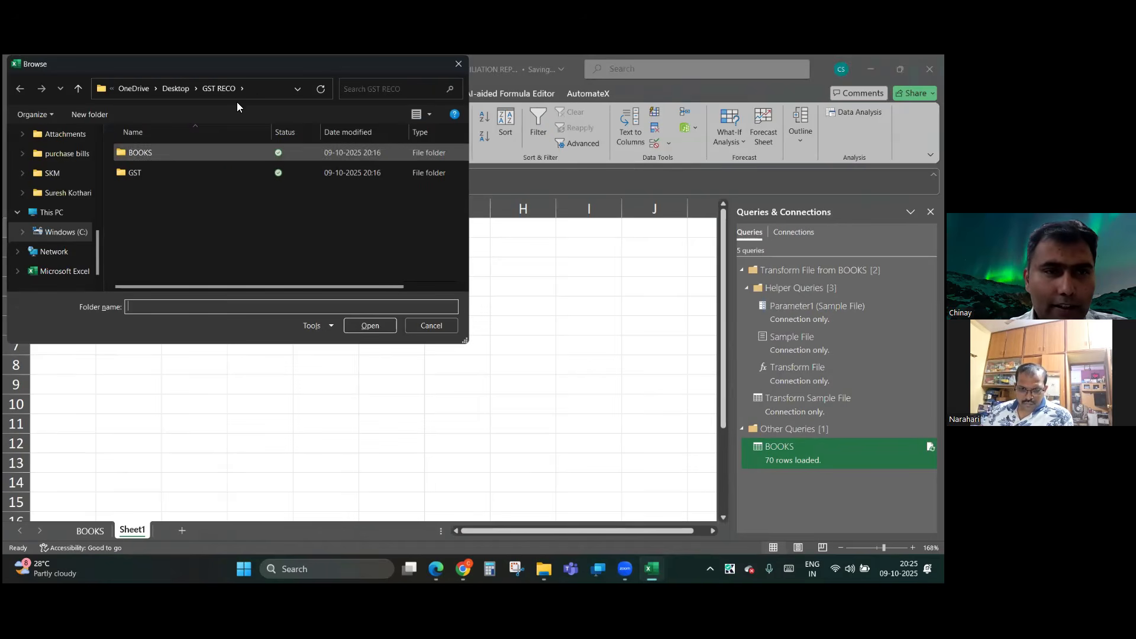
pyautogui.click(257, 94)
pyautogui.click(256, 93)
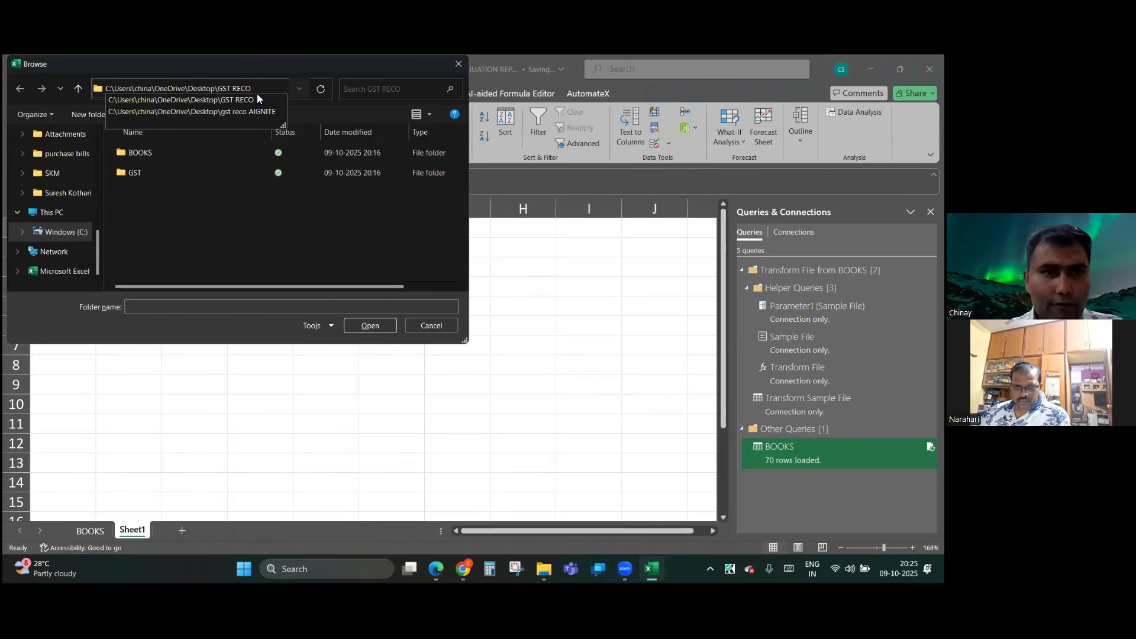
pyautogui.click(257, 96)
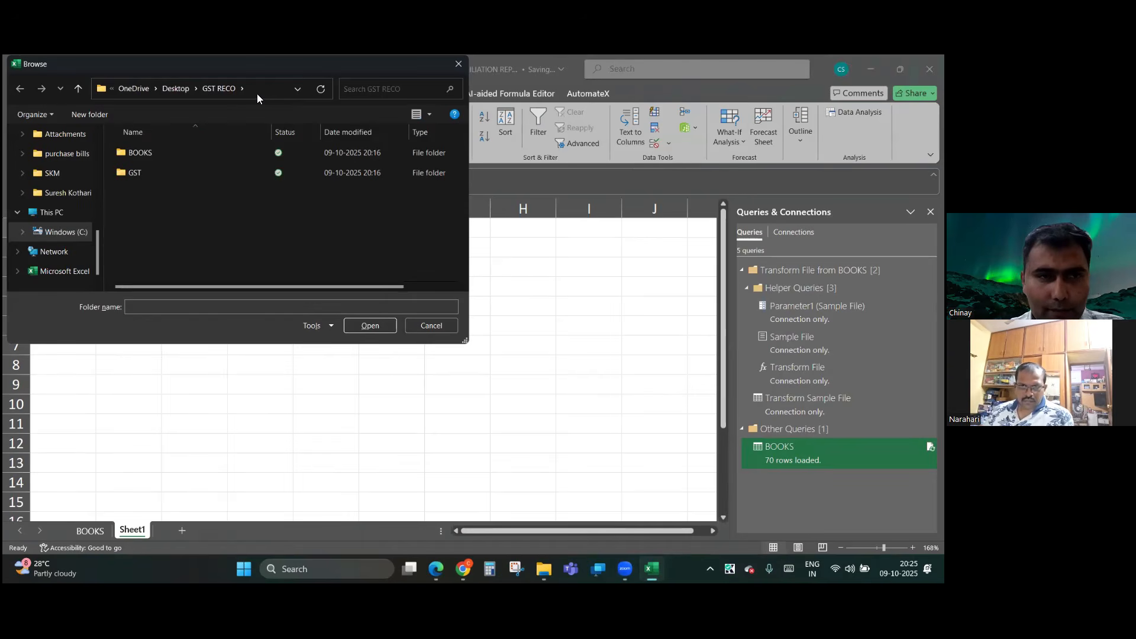
pyautogui.click(158, 152)
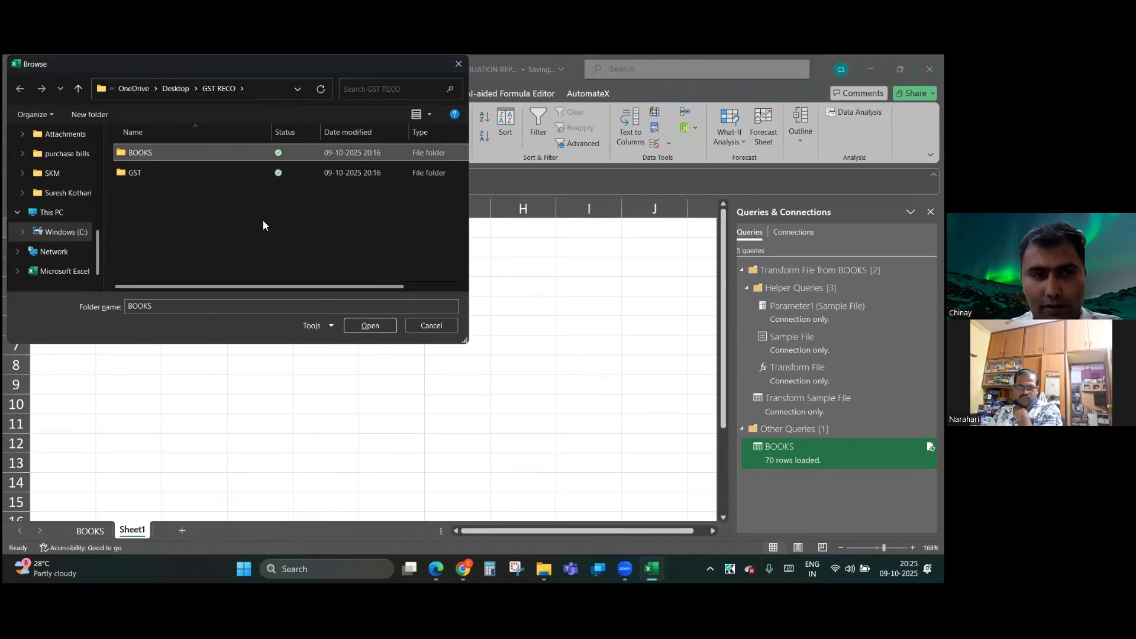
pyautogui.click(370, 326)
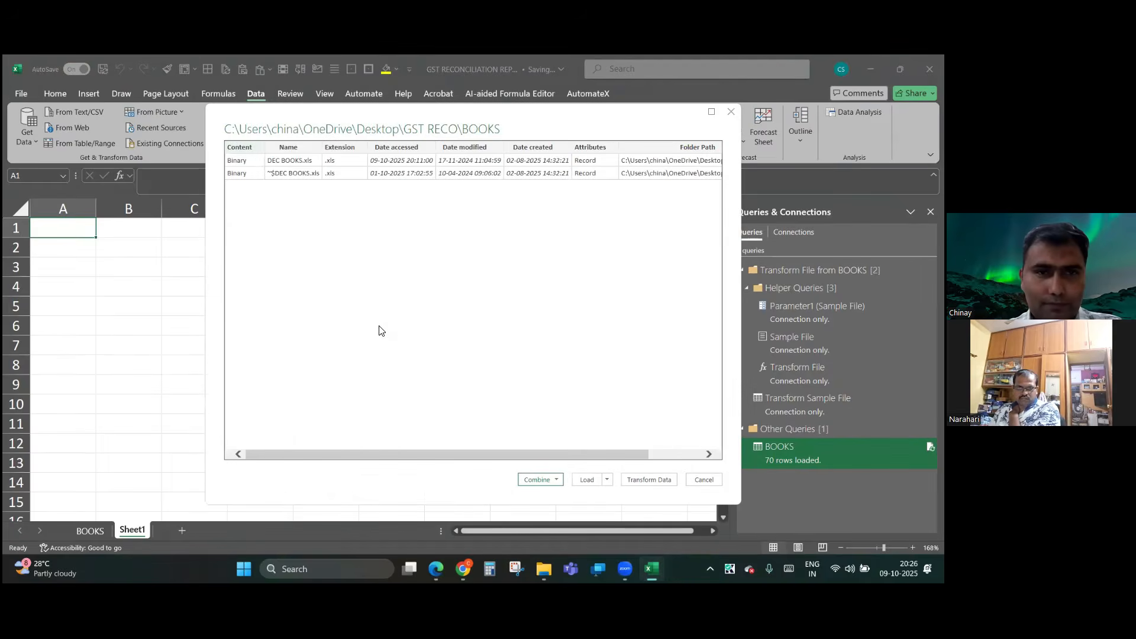
pyautogui.click(646, 481)
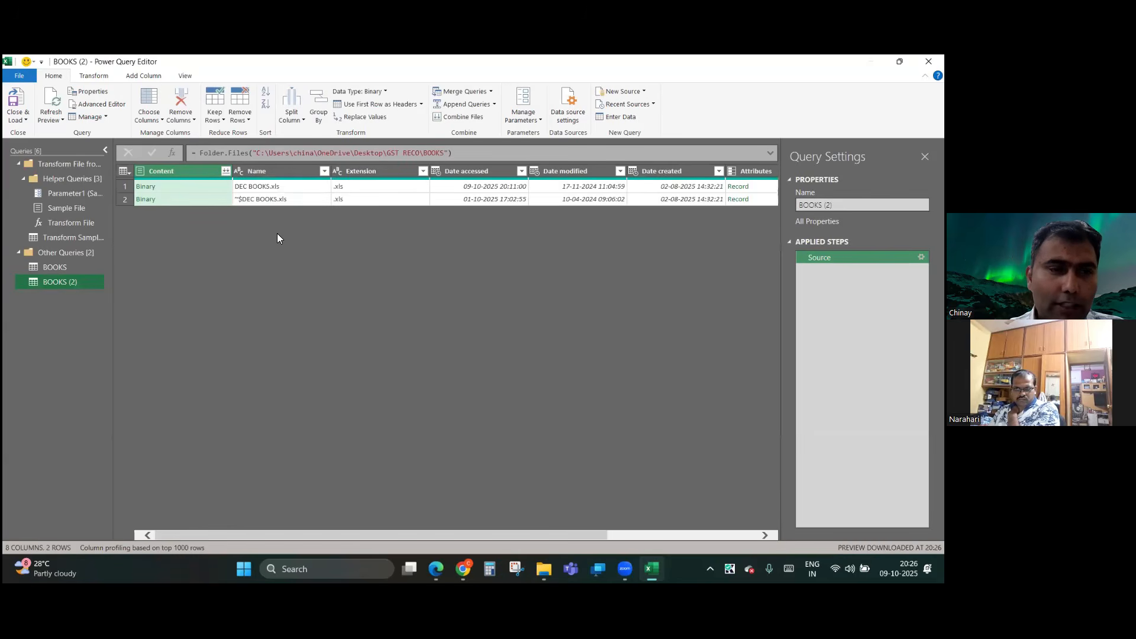
# - Combine the files of the second BOOKS query on Sheet1, using the first file as sample
pyautogui.click(227, 170)
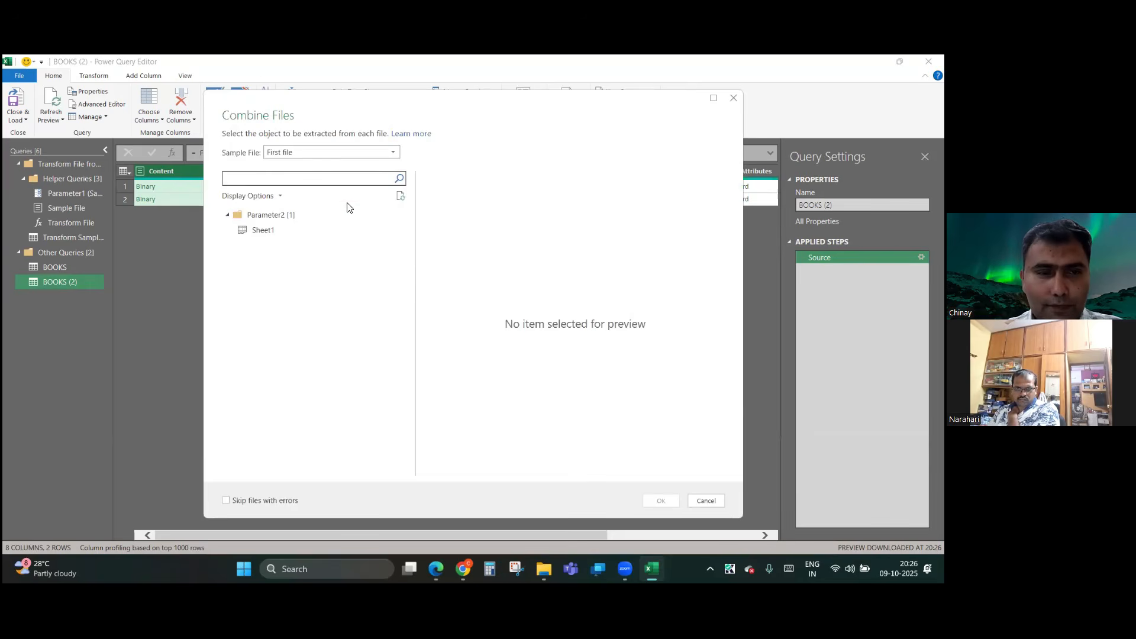
pyautogui.click(289, 235)
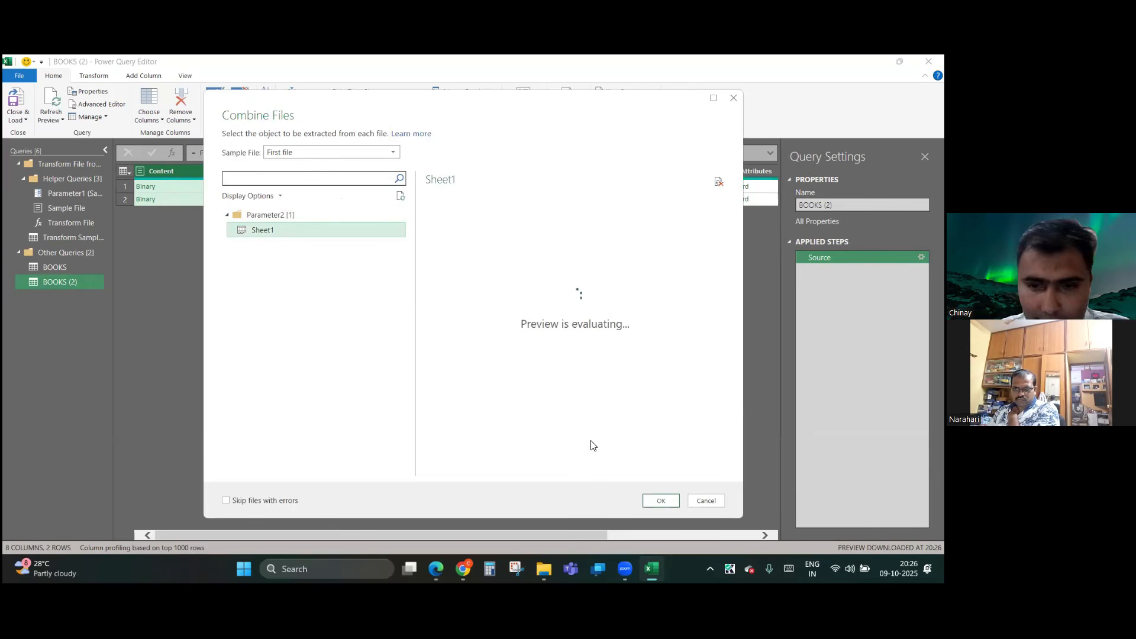
pyautogui.click(671, 503)
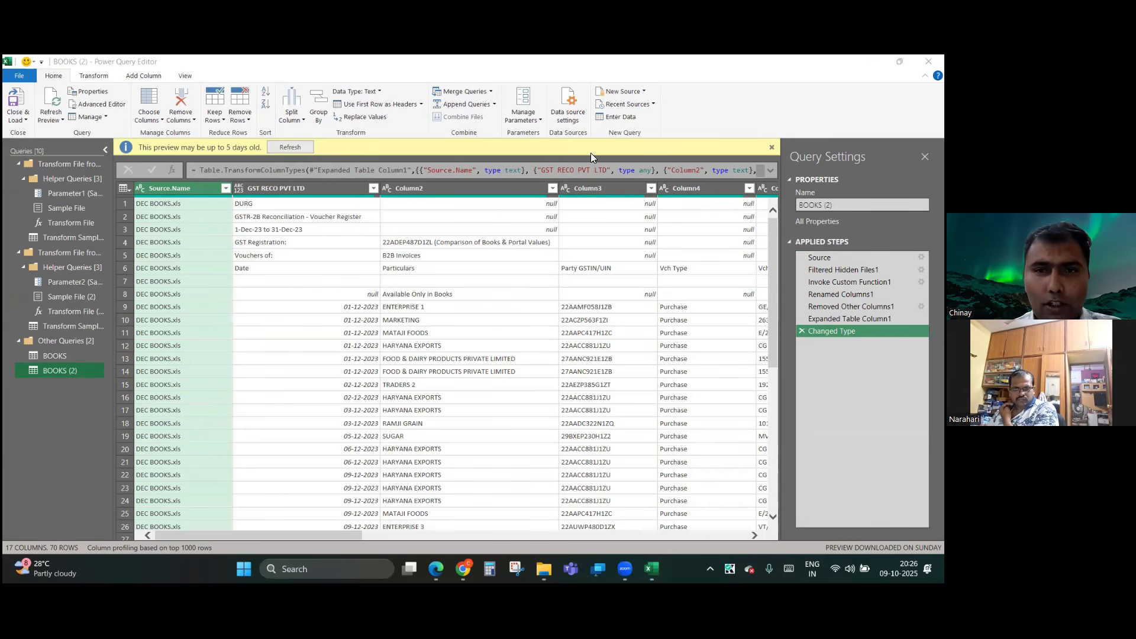
# - Compare the original BOOKS query with its duplicate, BOOKS (2)
pyautogui.click(40, 360)
pyautogui.click(59, 370)
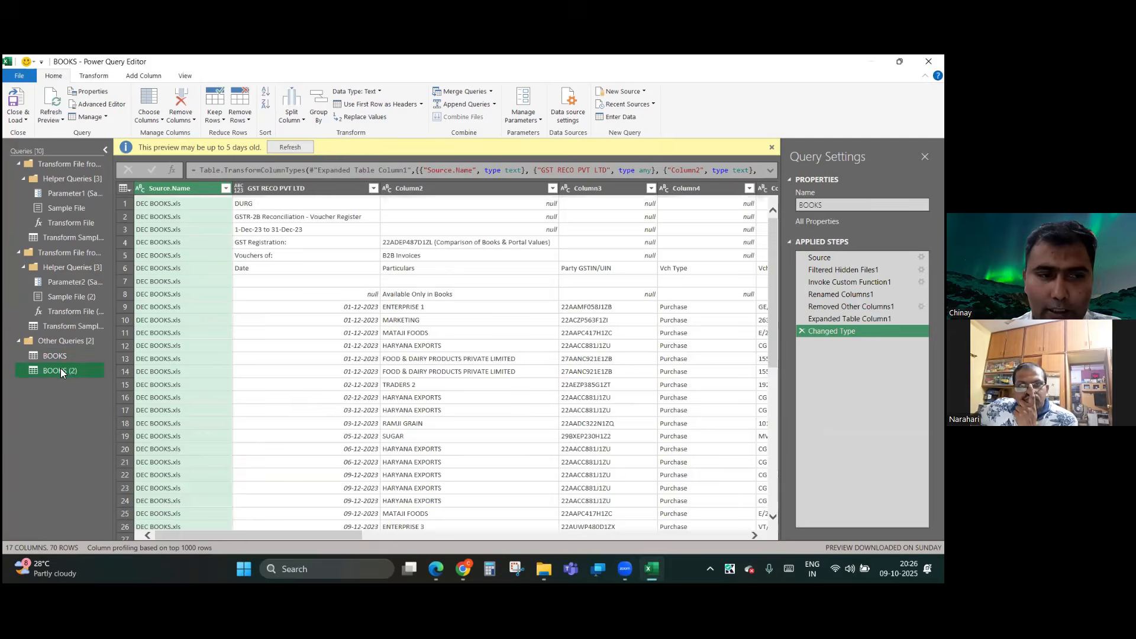
pyautogui.click(64, 355)
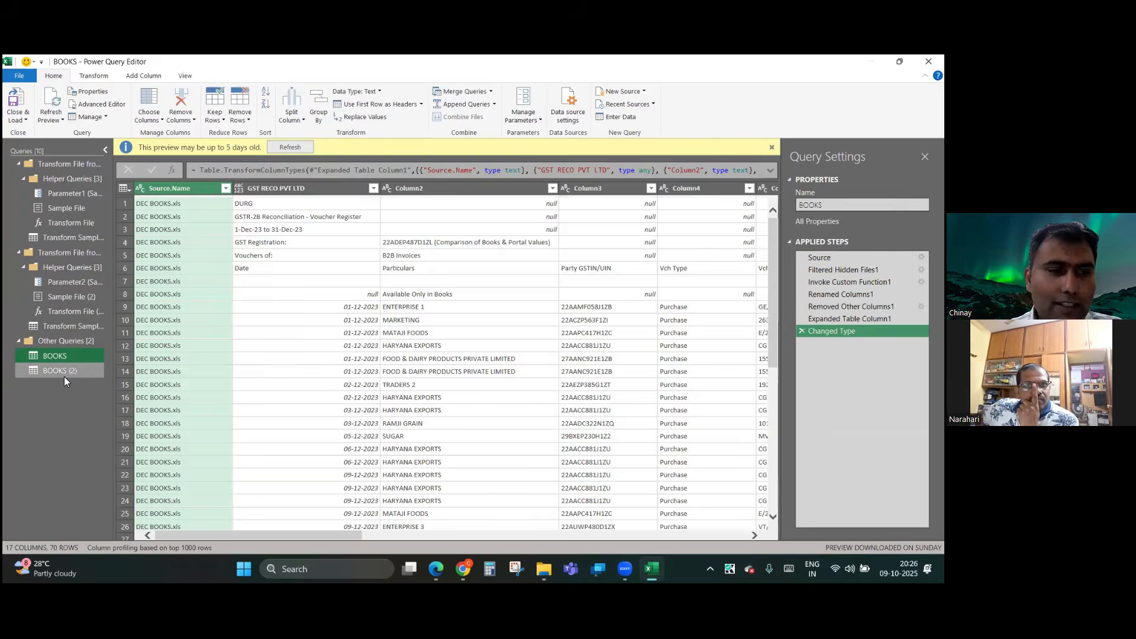
# - Delete the duplicate query BOOKS (2)
pyautogui.click(64, 376)
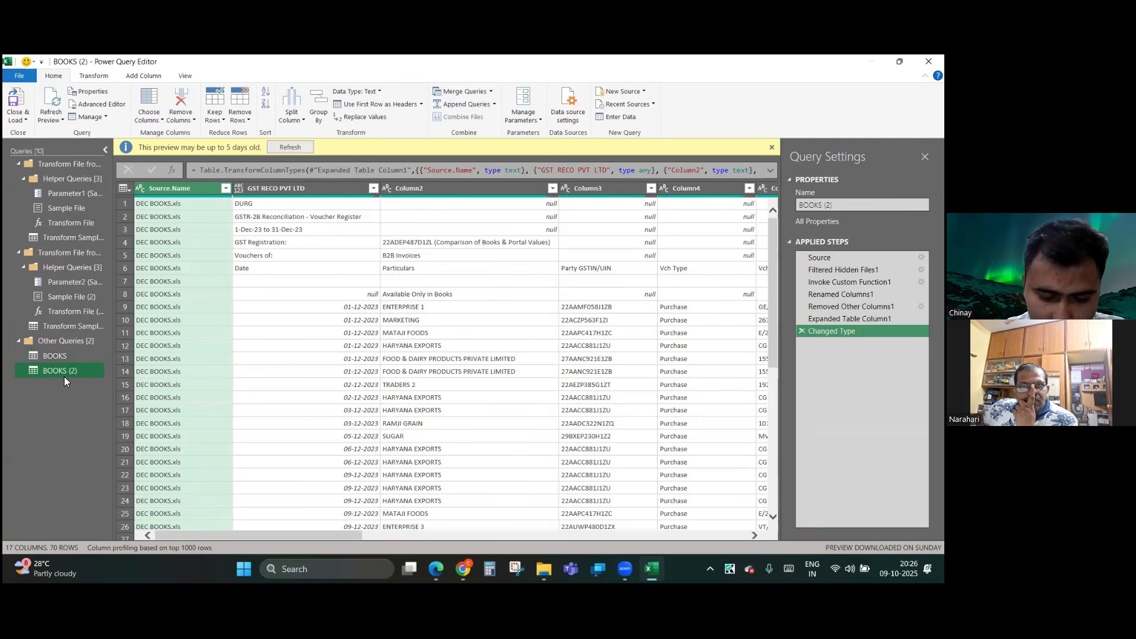
pyautogui.rightClick(64, 377)
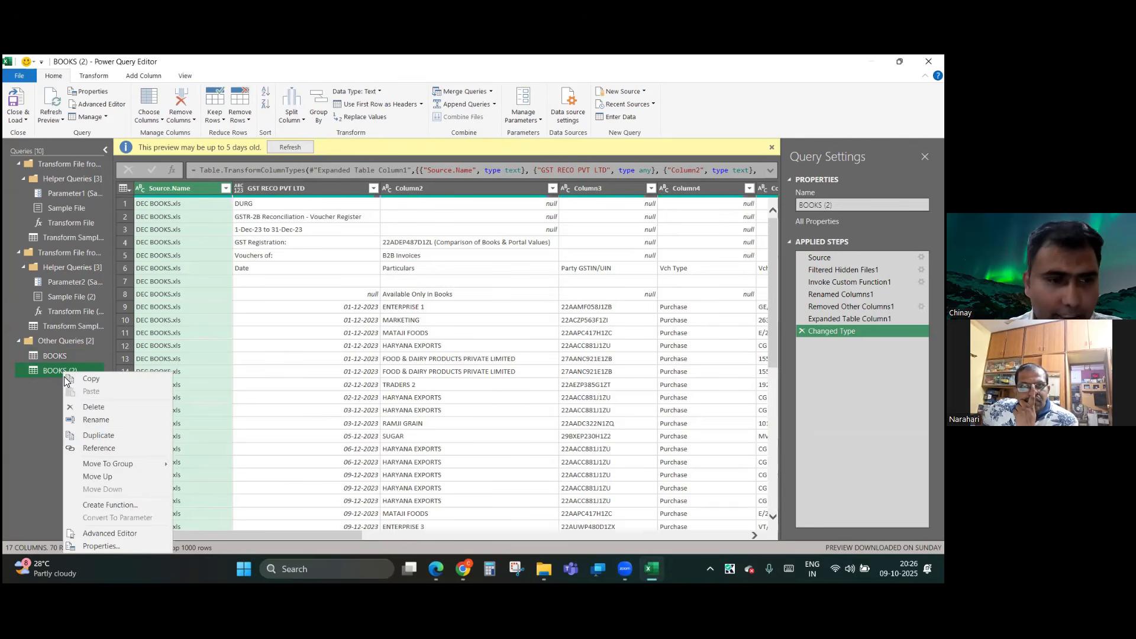
pyautogui.click(89, 407)
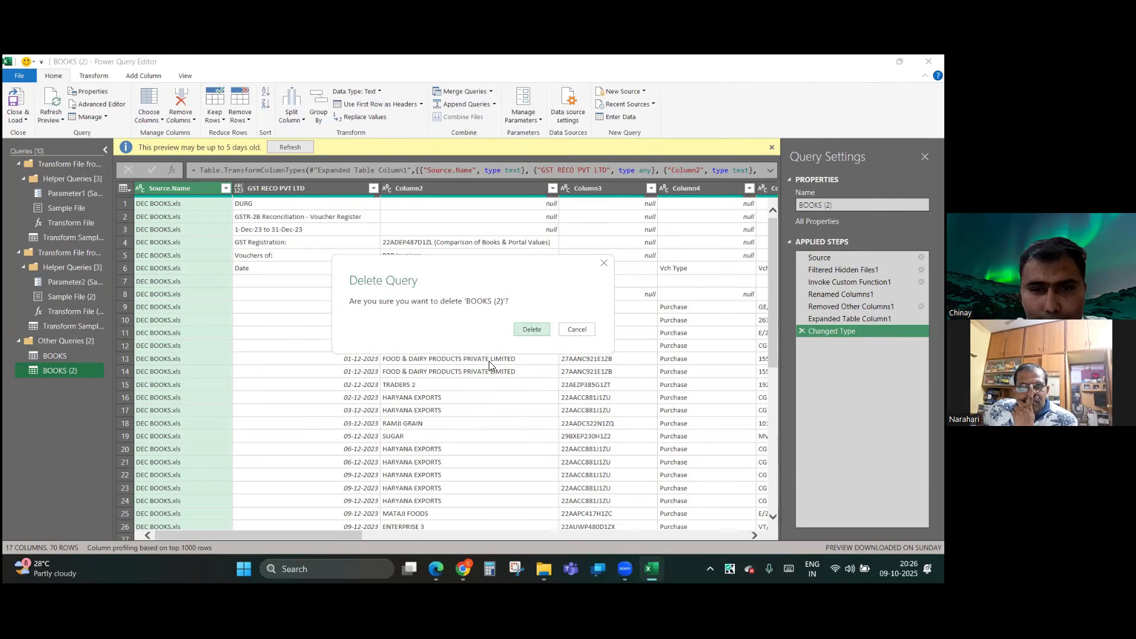
pyautogui.click(525, 330)
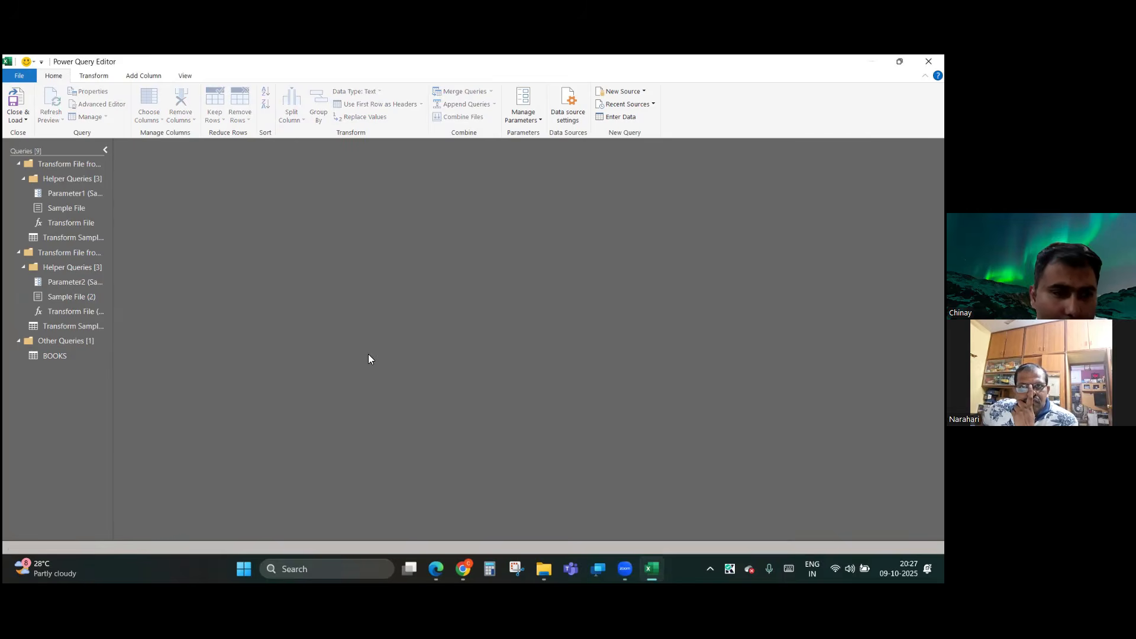
# - Open the remaining BOOKS query and examine its header rows and all columns from Source.Name through the tax and ITC fields
pyautogui.click(72, 360)
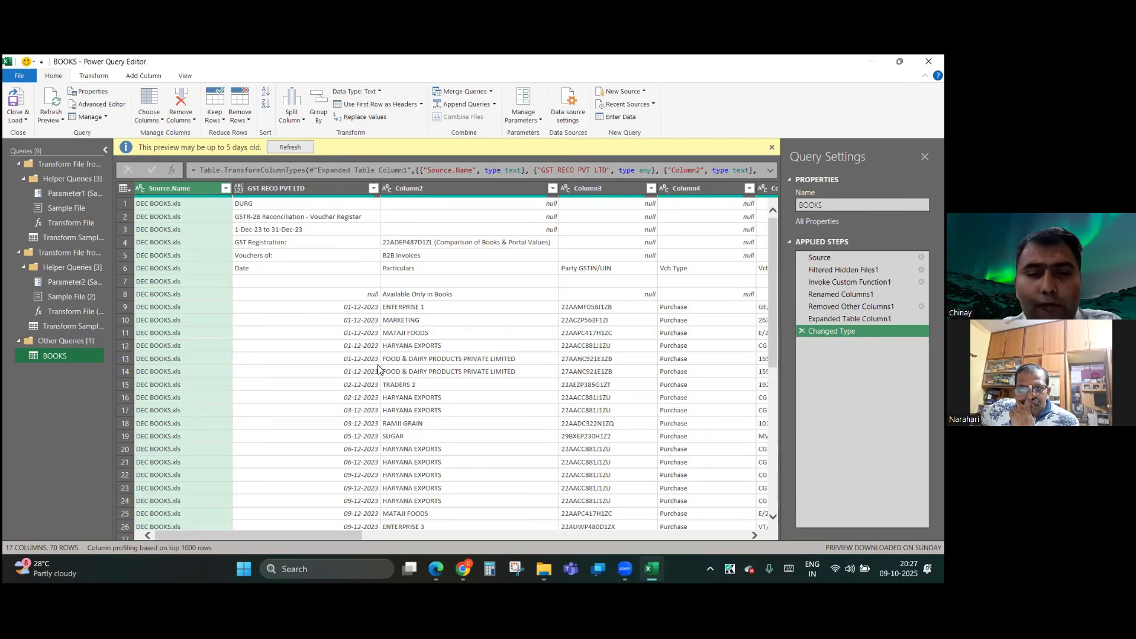
pyautogui.hscroll(5, 379, 369)
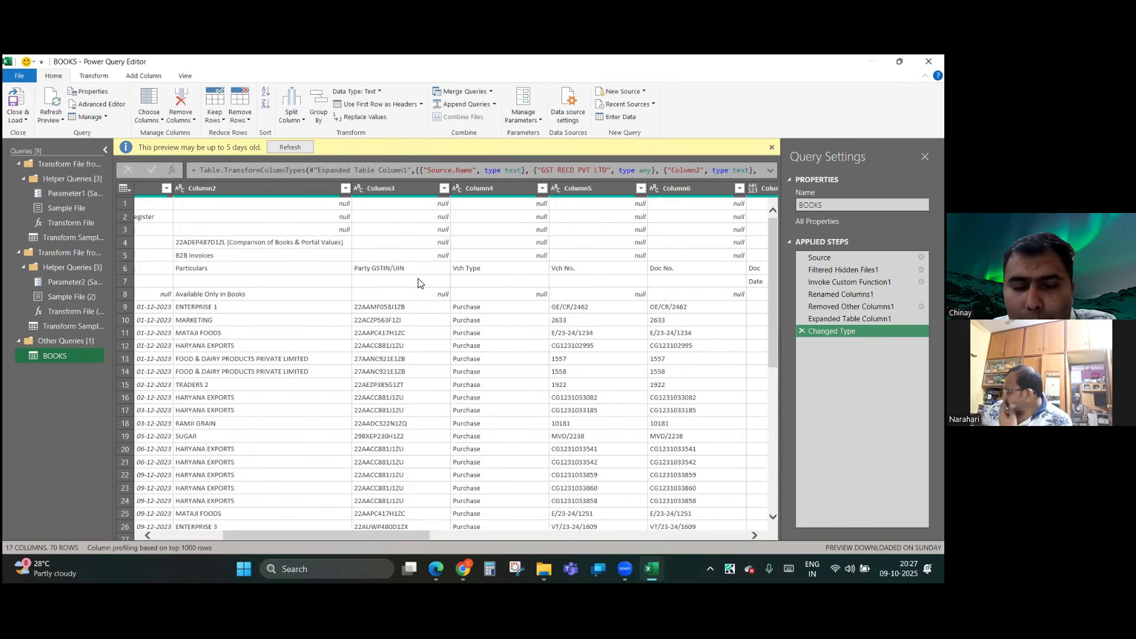
pyautogui.hscroll(3, 418, 283)
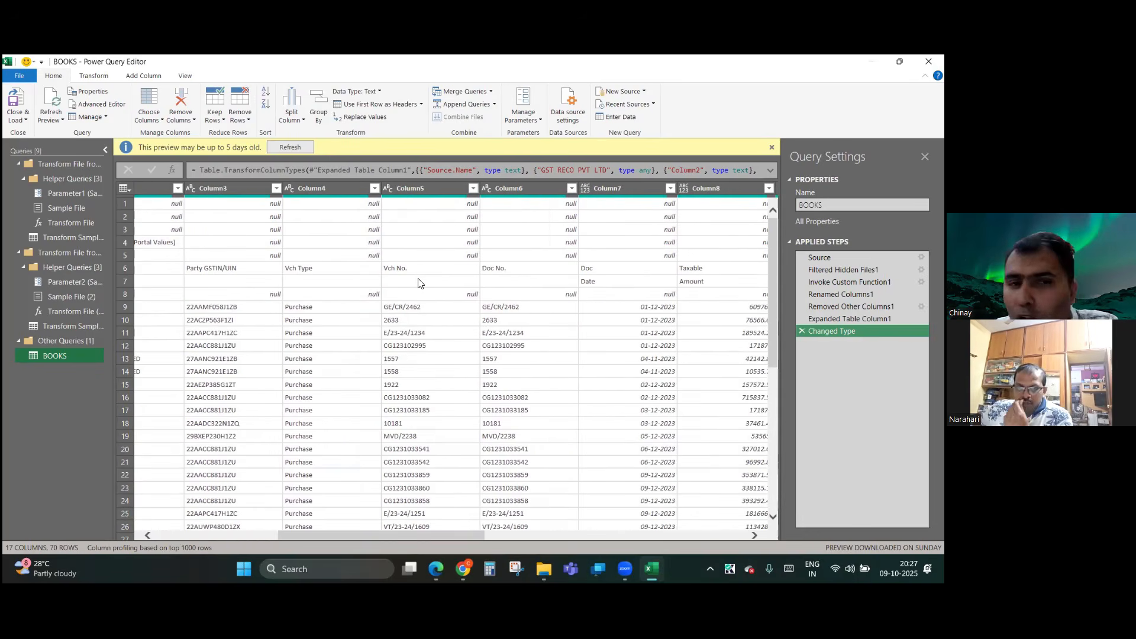
pyautogui.hscroll(-2, 418, 283)
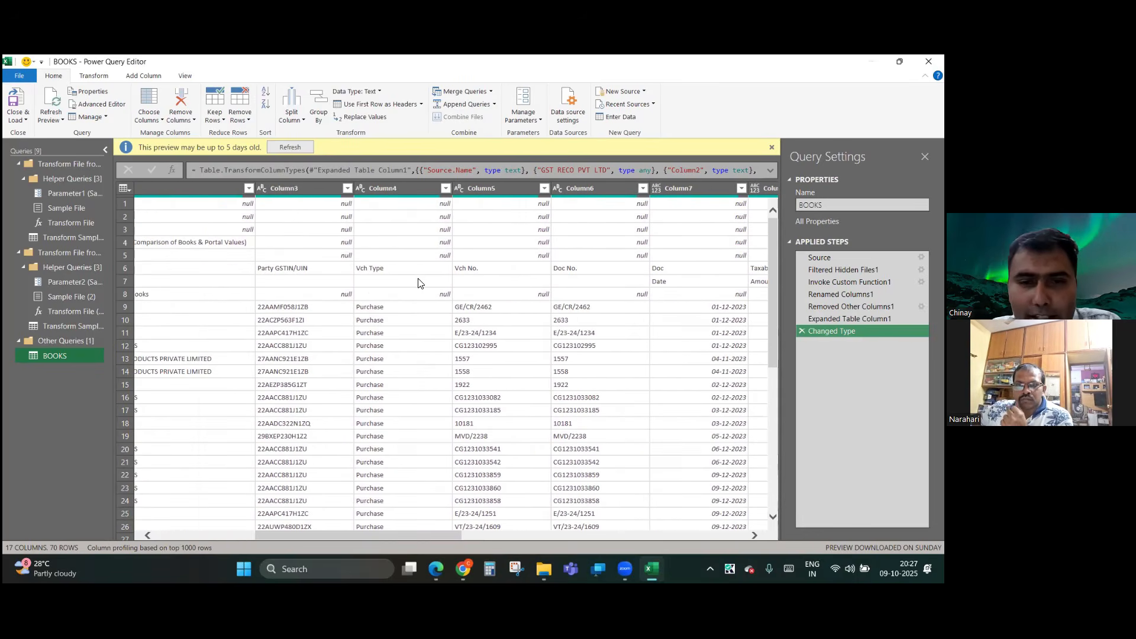
pyautogui.hscroll(10, 418, 283)
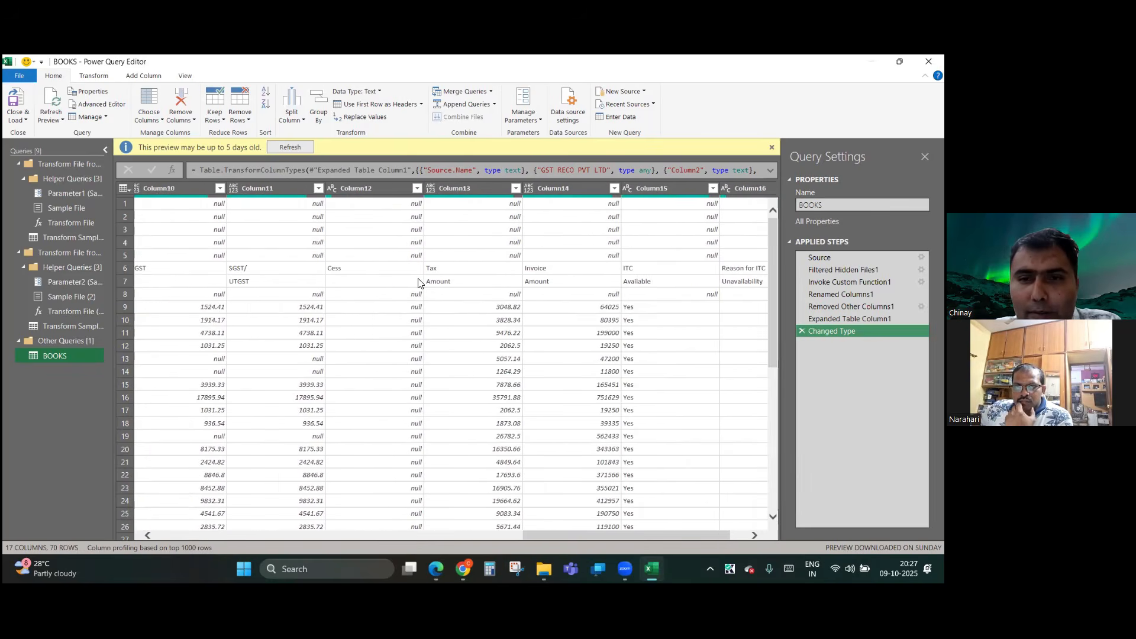
pyautogui.hscroll(1, 417, 282)
pyautogui.hscroll(-12, 417, 283)
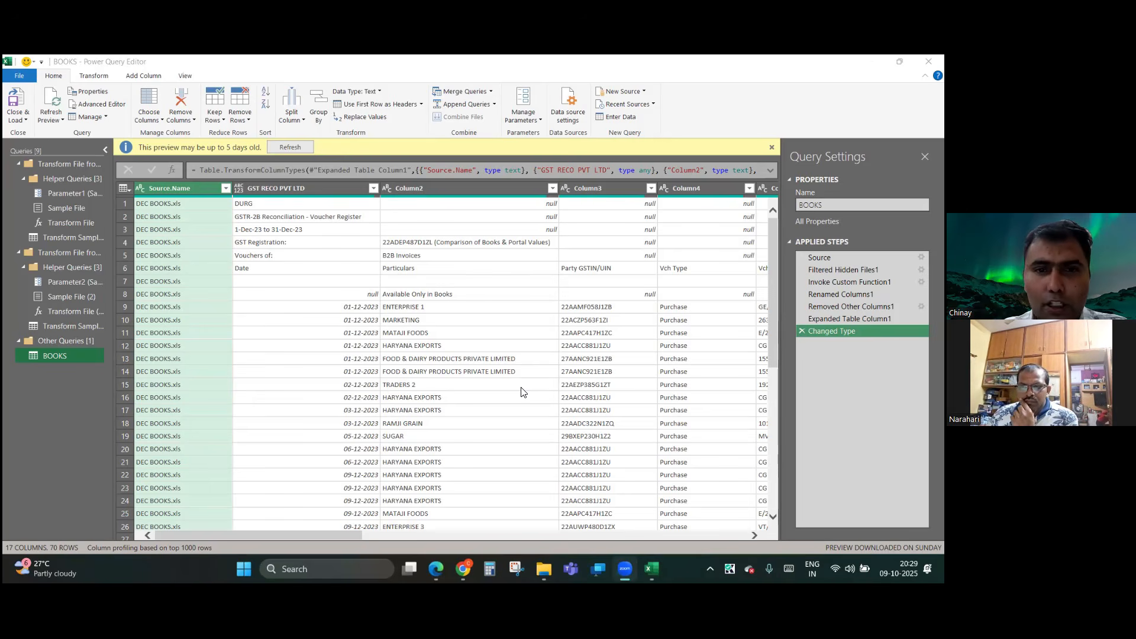
pyautogui.hscroll(2, 521, 387)
pyautogui.hscroll(5, 521, 387)
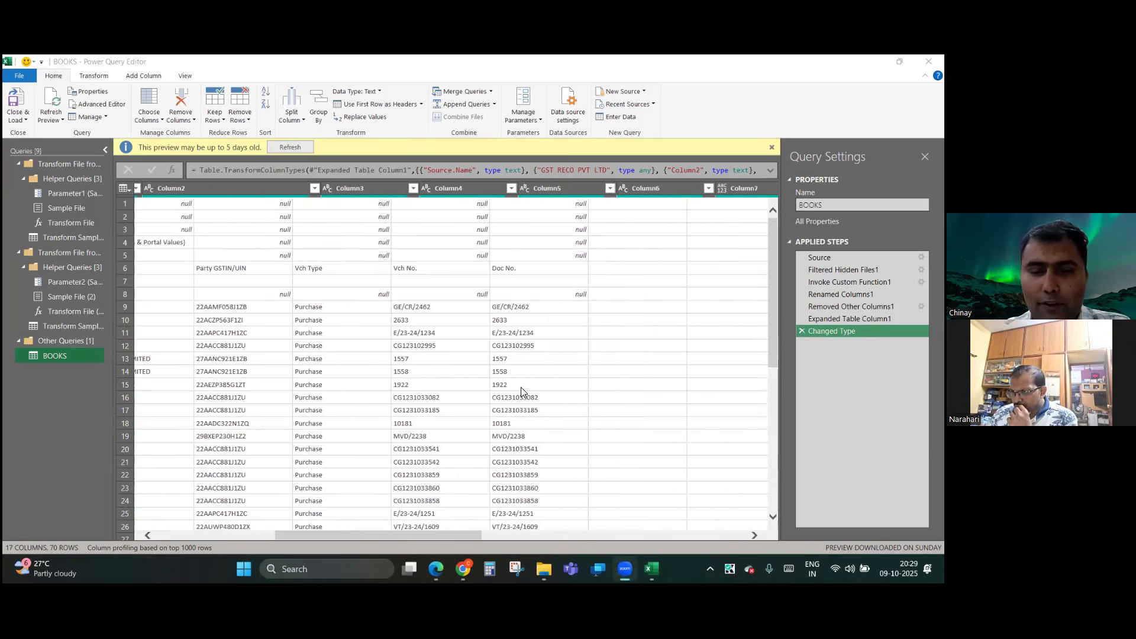
pyautogui.hscroll(-10, 521, 387)
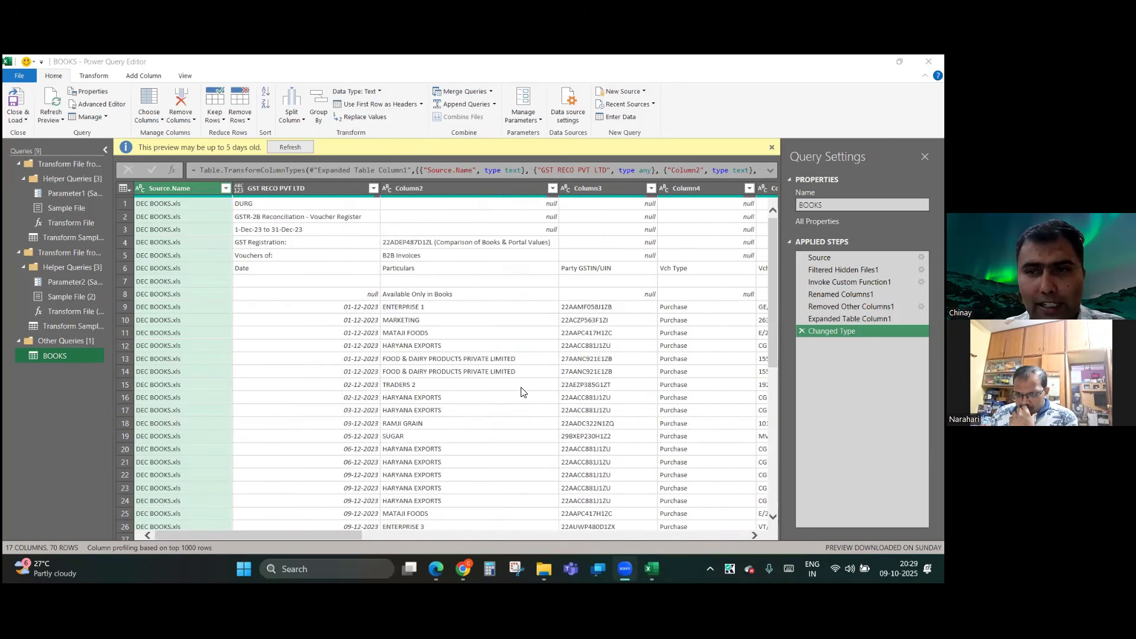
pyautogui.hscroll(4, 521, 391)
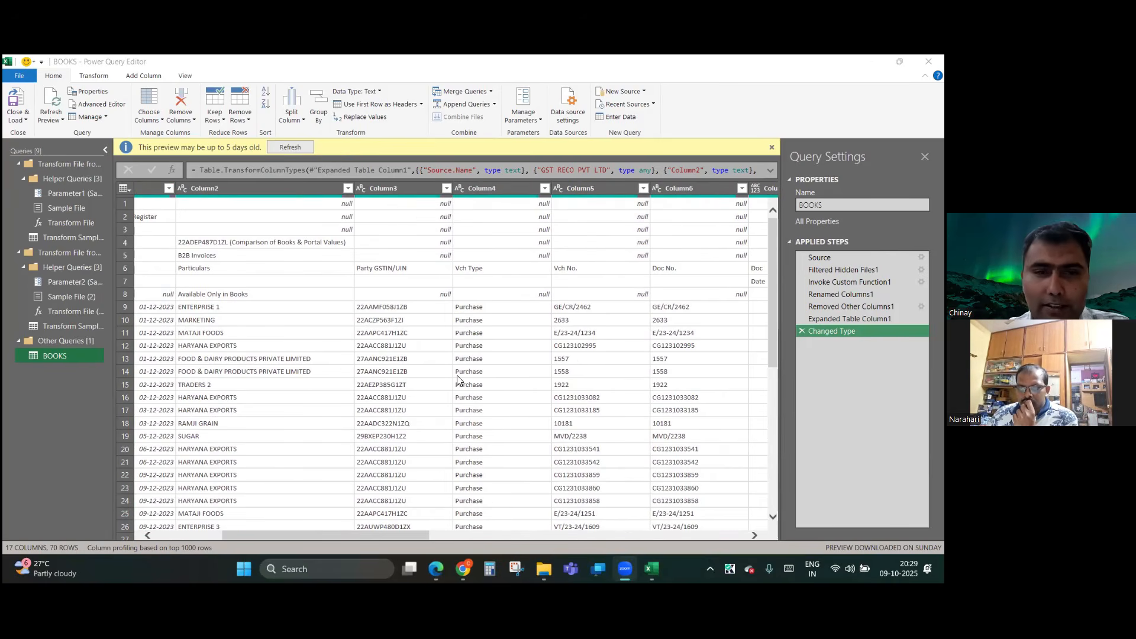
# - Filter Column4 (Vch Type) to exclude null and blank values, keeping the Purchase and Vch Type rows
pyautogui.hscroll(5, 457, 375)
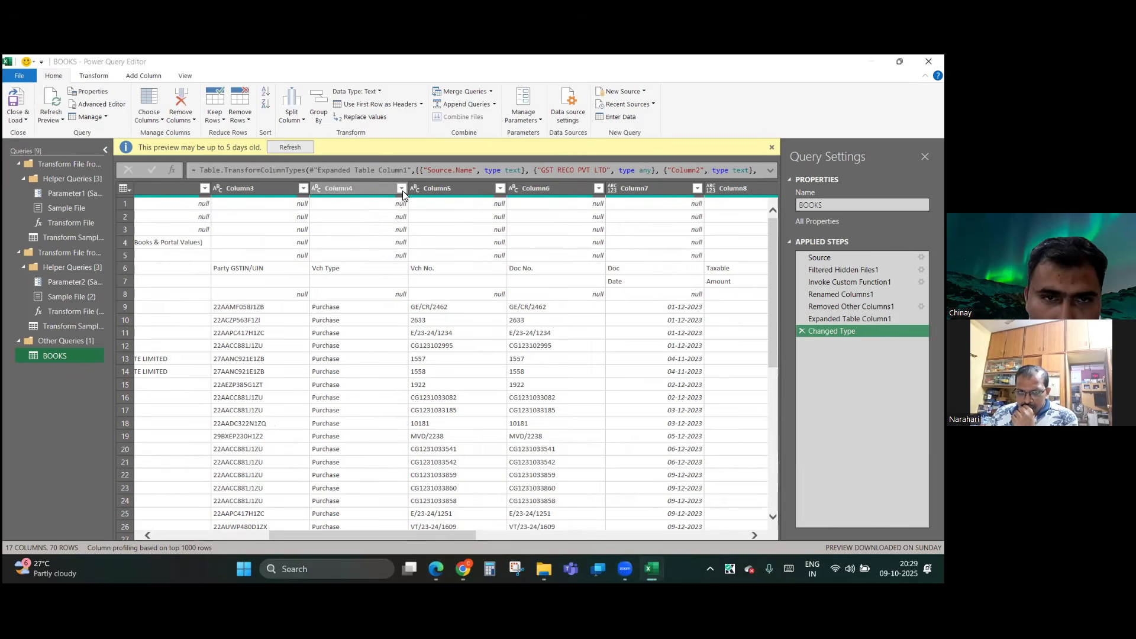
pyautogui.click(402, 189)
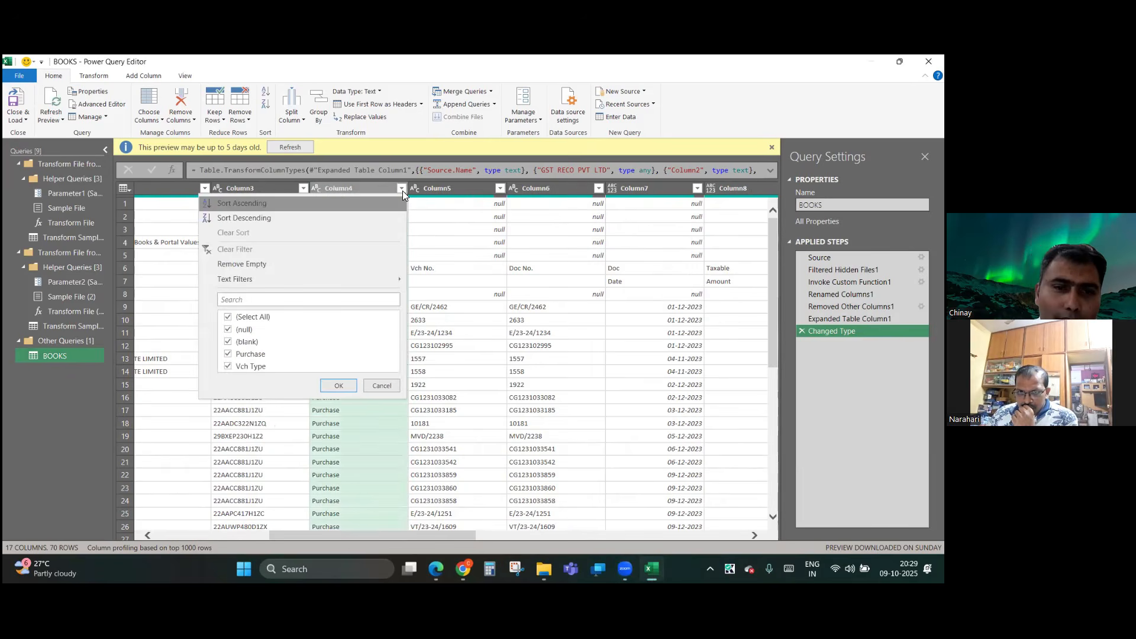
pyautogui.click(243, 330)
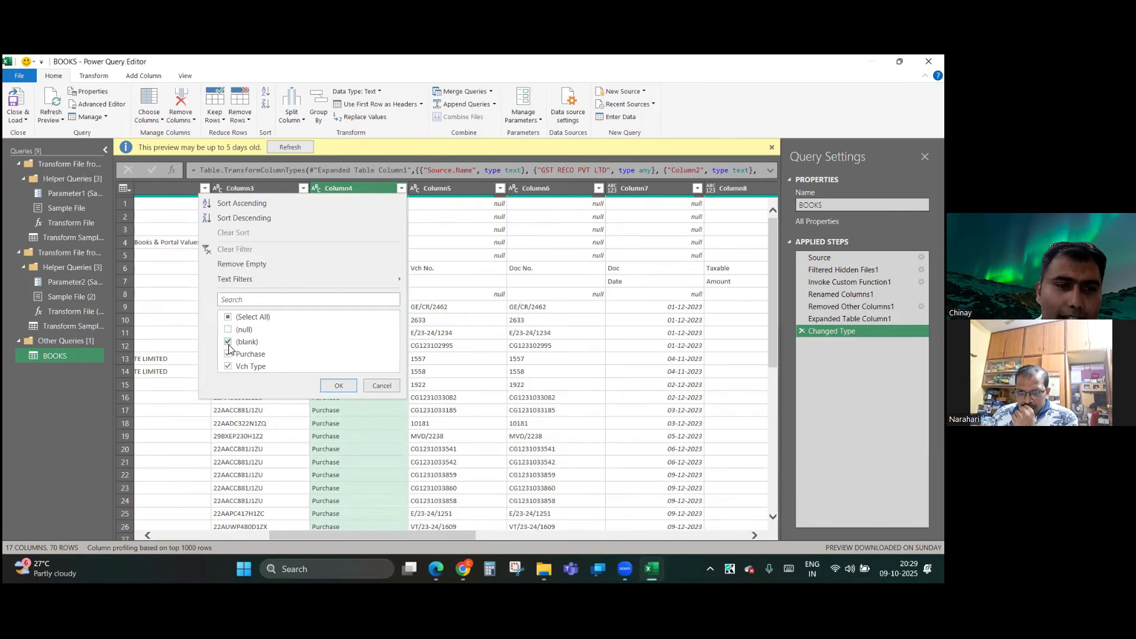
pyautogui.click(228, 347)
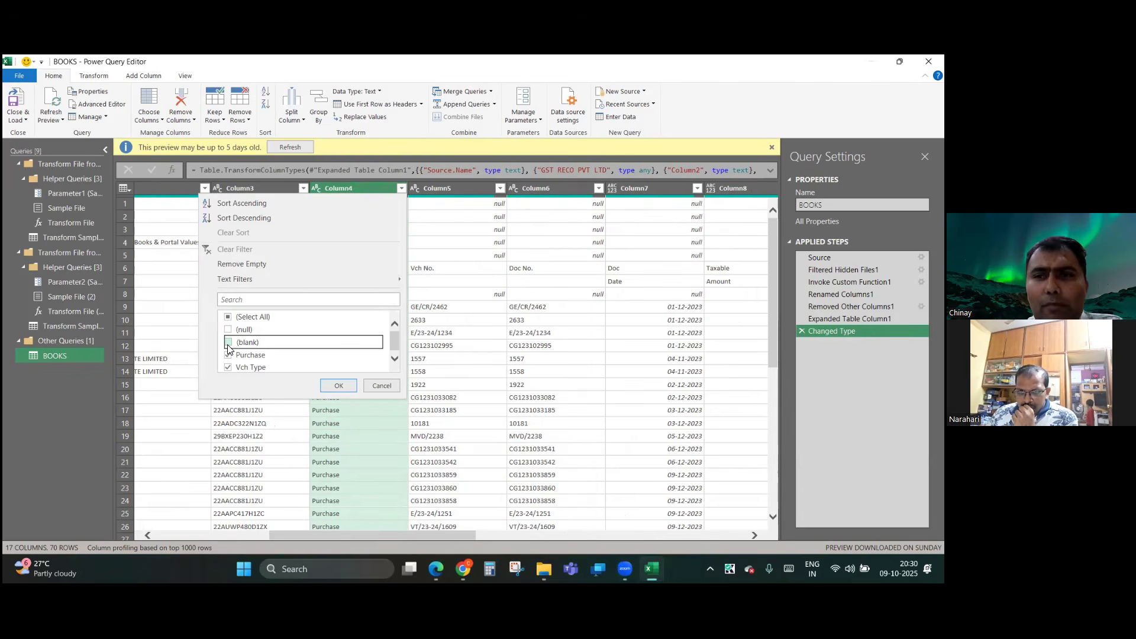
pyautogui.click(338, 385)
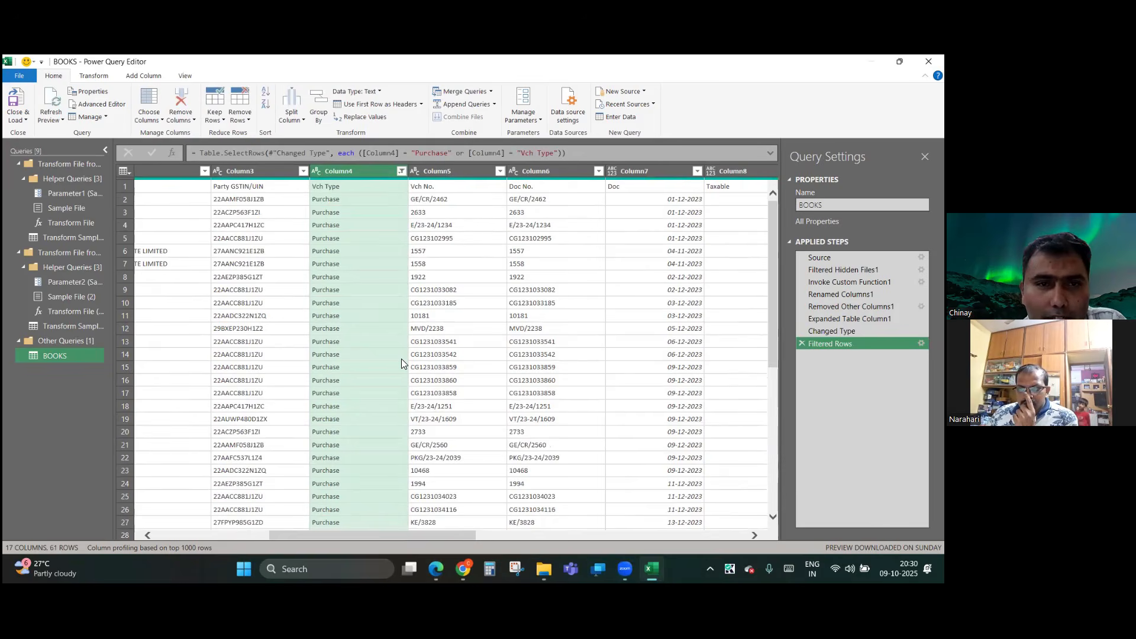
# - Examine the filtered BOOKS rows and compare the dates in the GST RECO PVT LTD column with the document dates in Column7
pyautogui.hscroll(-5, 438, 379)
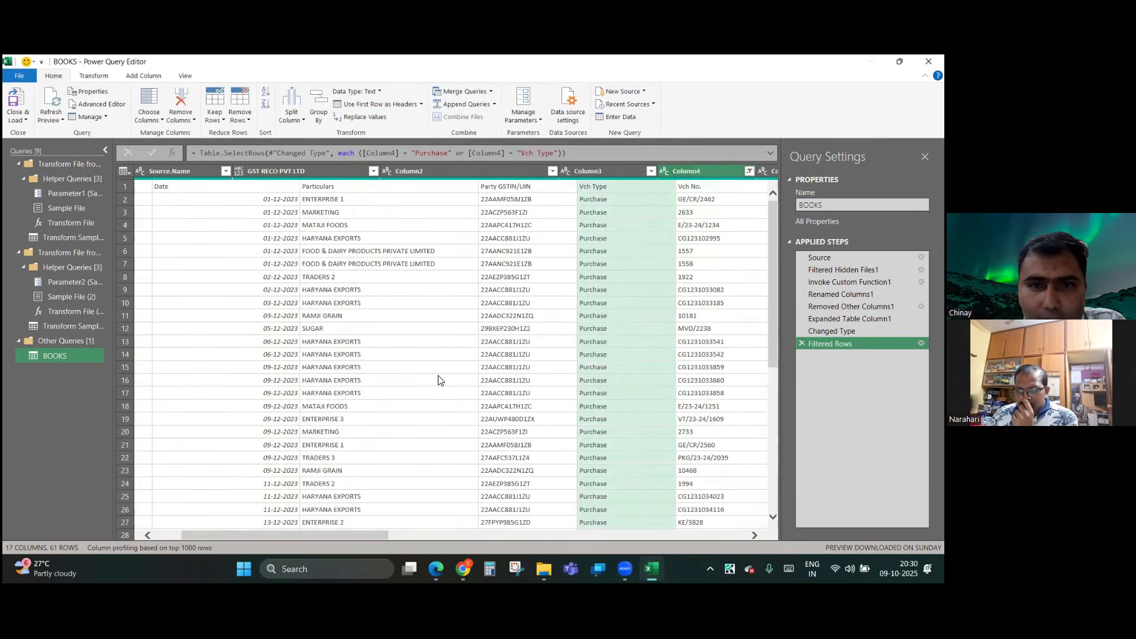
pyautogui.hscroll(5, 438, 379)
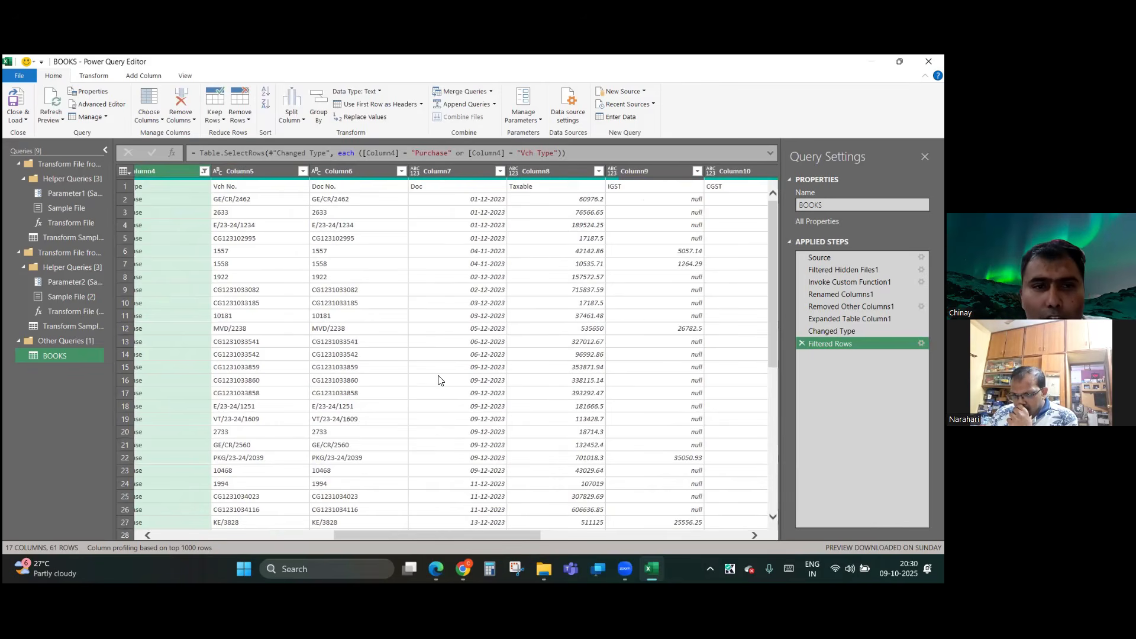
pyautogui.hscroll(-5, 438, 380)
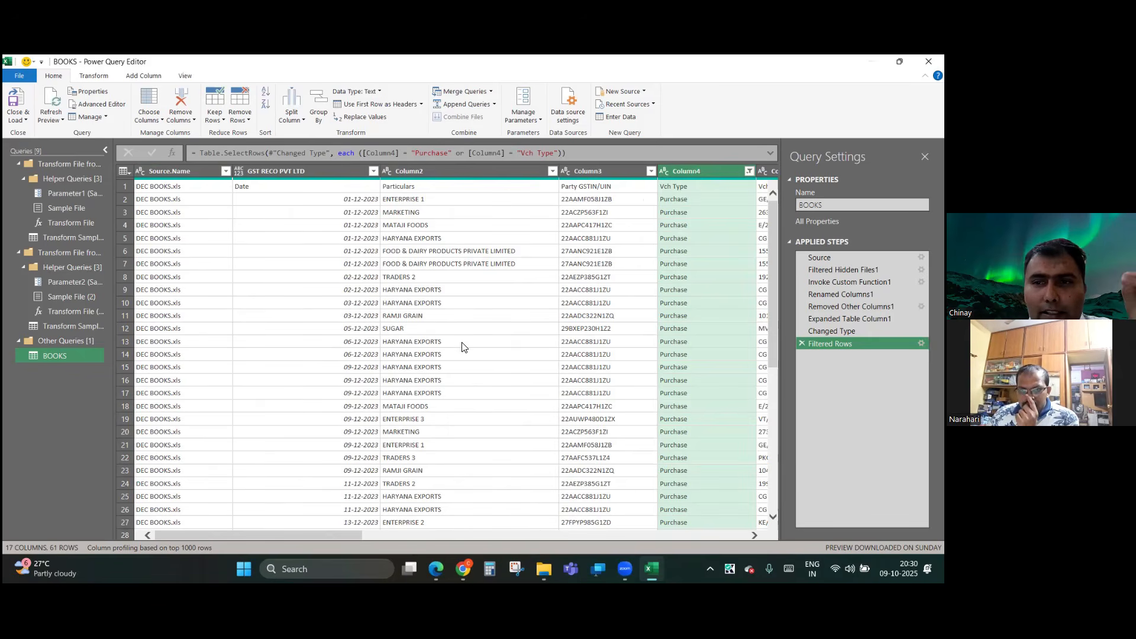
pyautogui.hscroll(3, 463, 347)
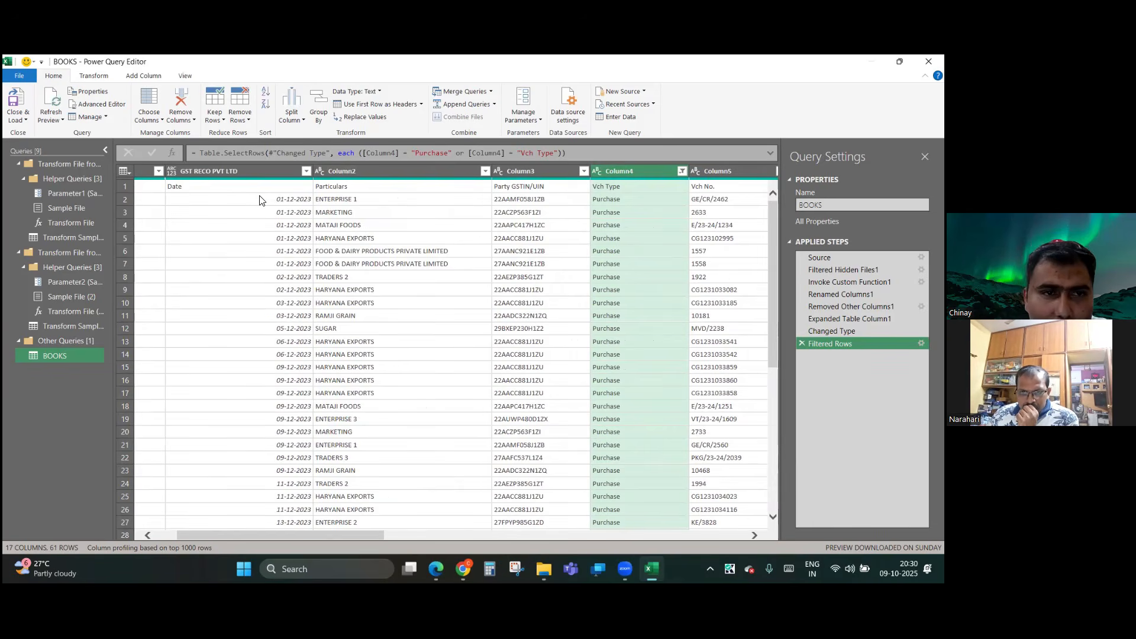
pyautogui.click(247, 173)
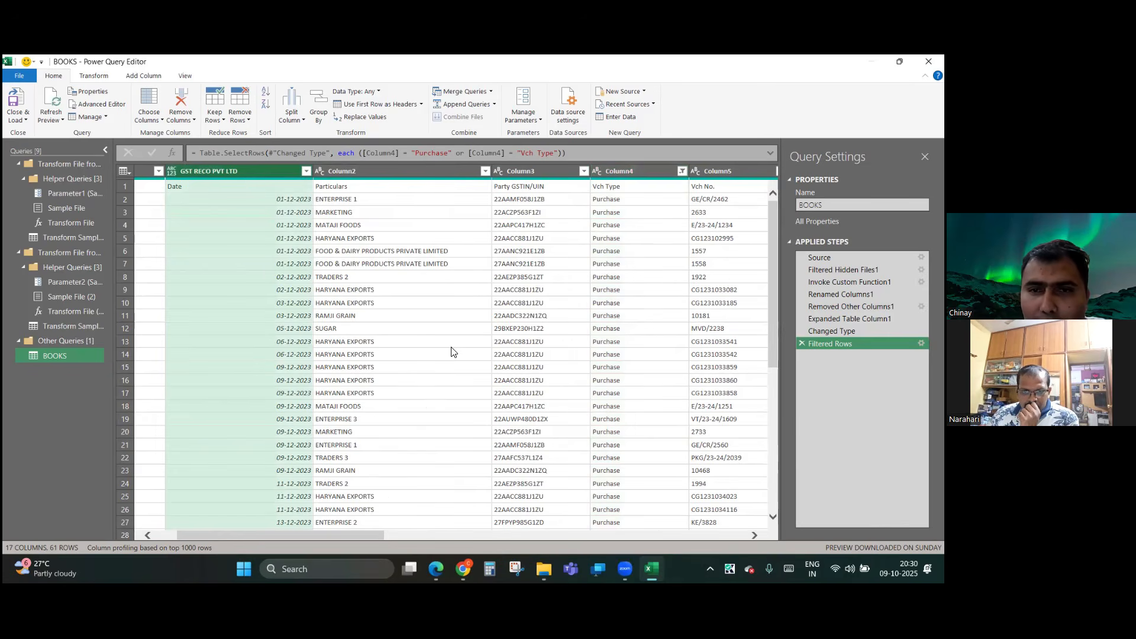
pyautogui.hscroll(5, 451, 352)
pyautogui.hscroll(8, 451, 351)
pyautogui.click(524, 172)
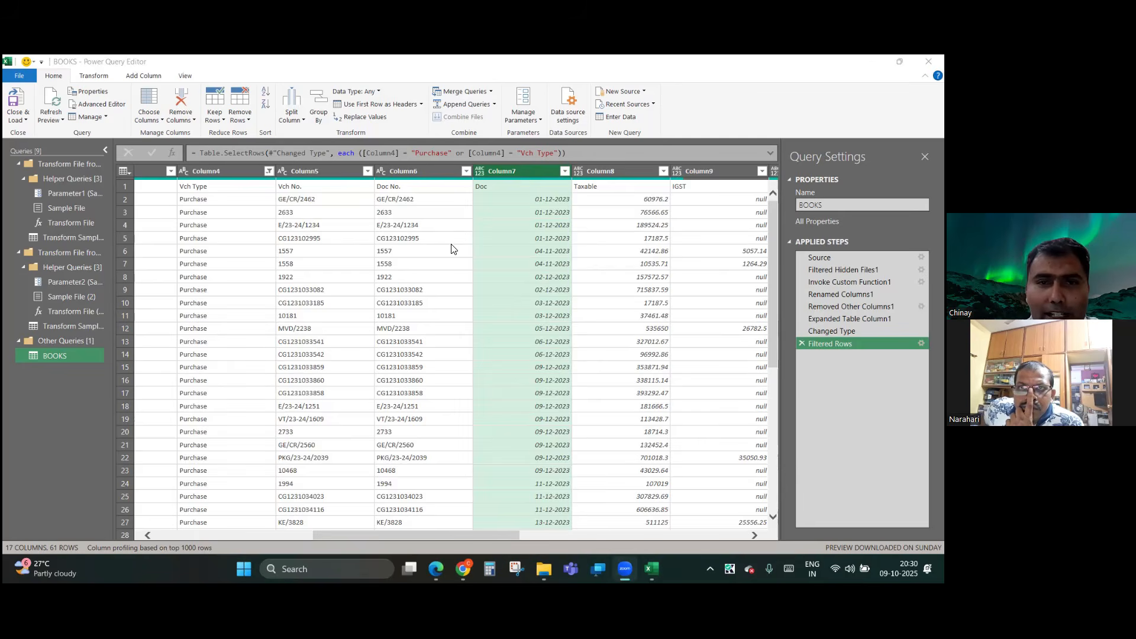
pyautogui.hscroll(-5, 451, 246)
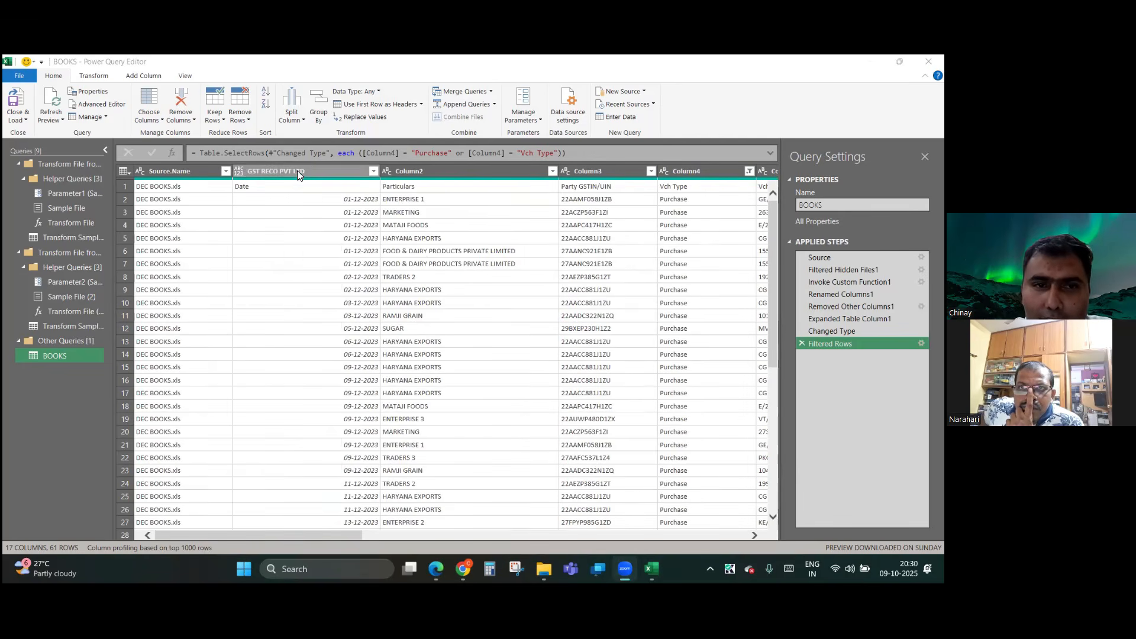
# - Remove the GST RECO PVT LTD column, which holds the voucher dates, from the BOOKS query
pyautogui.click(297, 170)
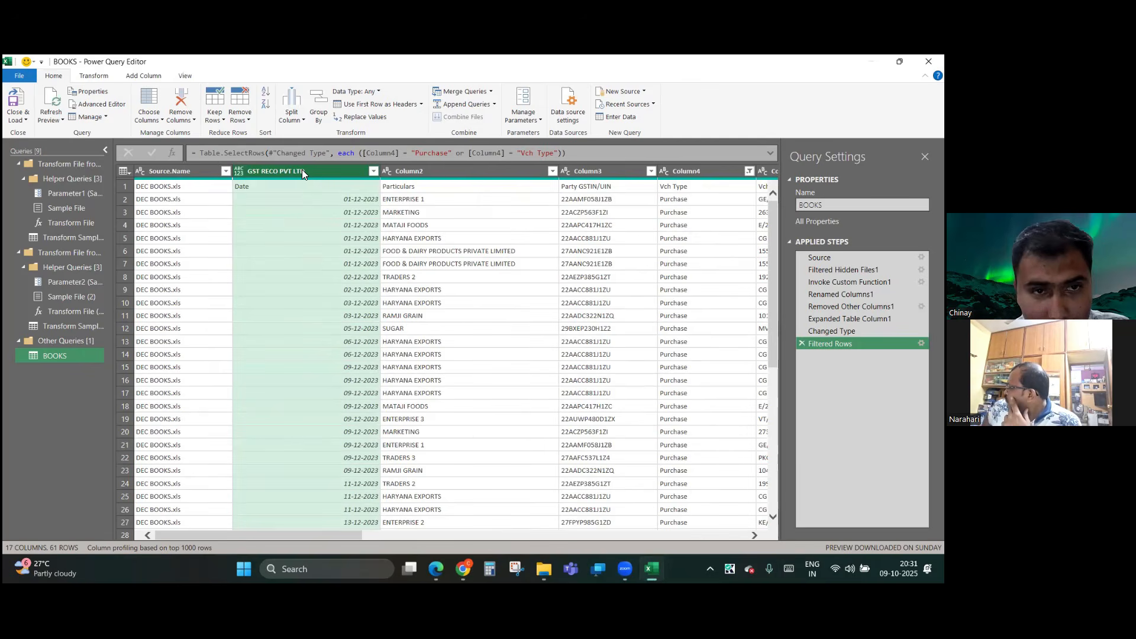
pyautogui.rightClick(302, 170)
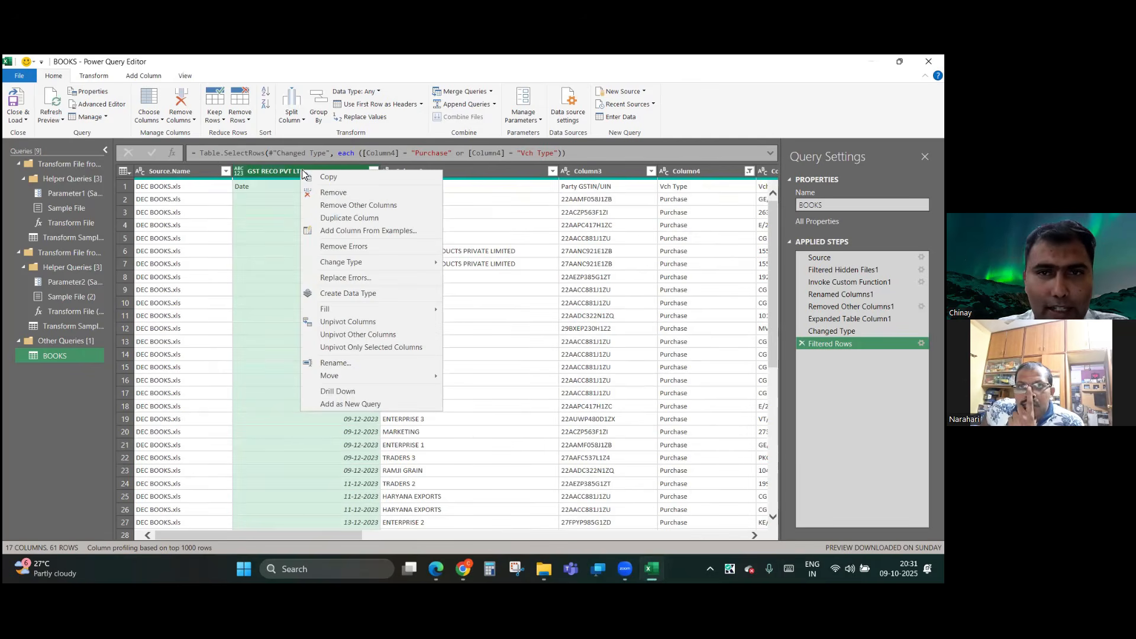
pyautogui.click(321, 193)
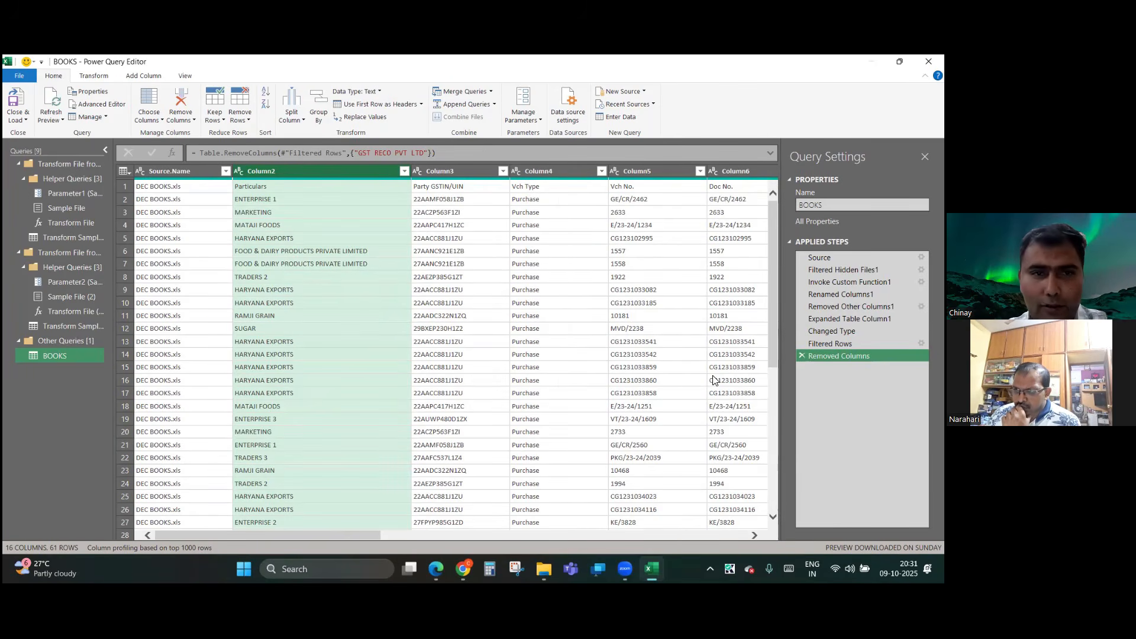
# - Compare the voucher and document number columns, and remove Column6 (Doc No.) from the BOOKS query
pyautogui.click(466, 178)
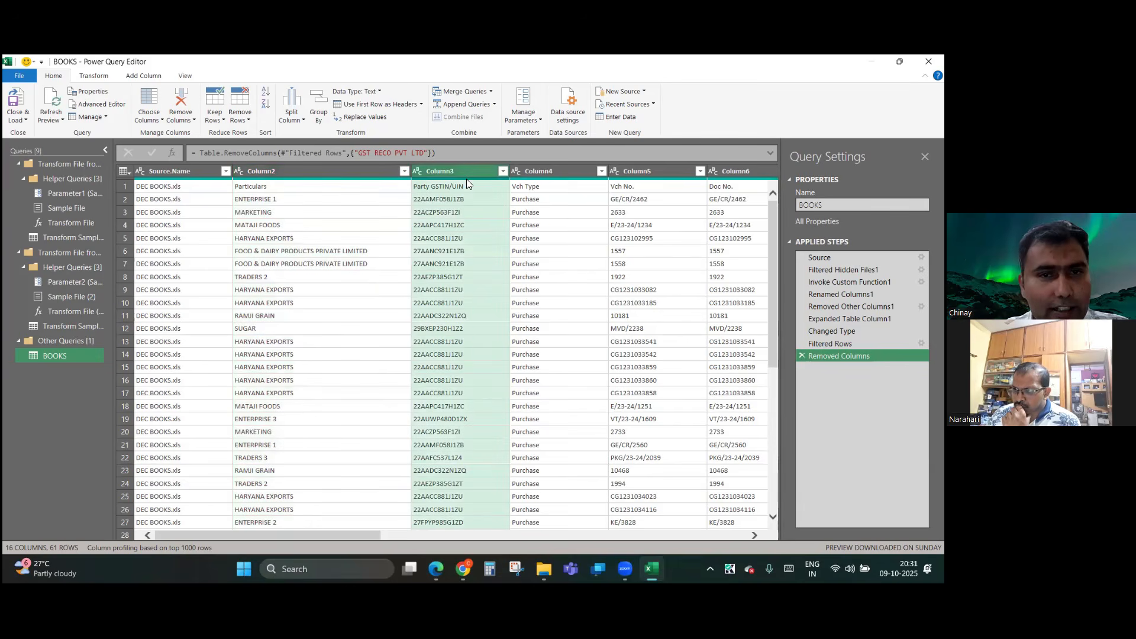
pyautogui.click(538, 176)
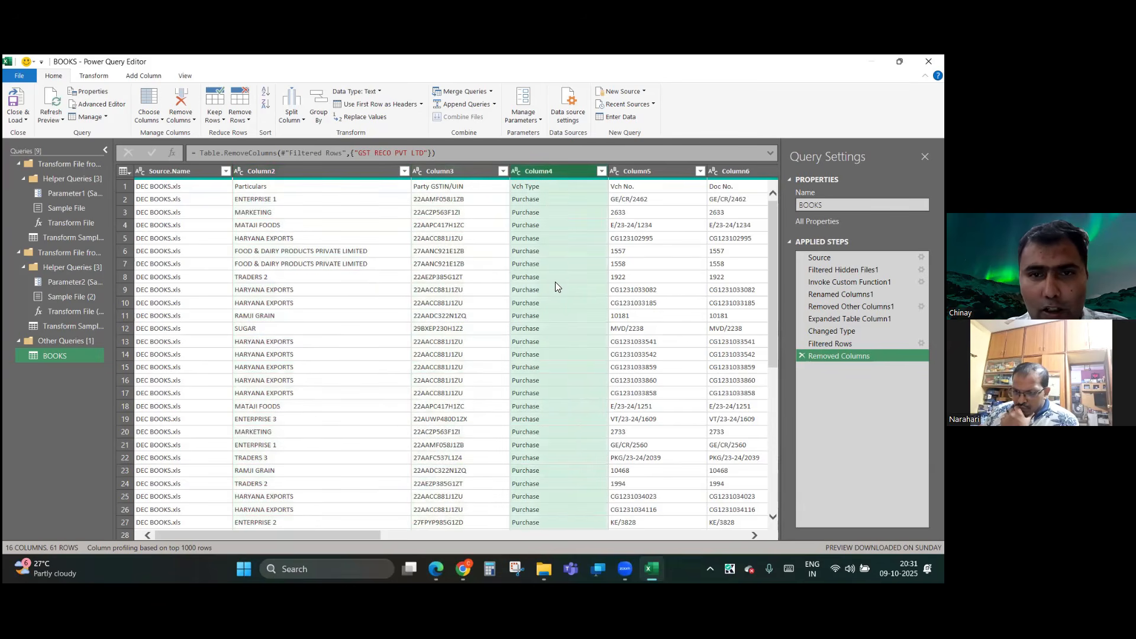
pyautogui.hscroll(5, 555, 281)
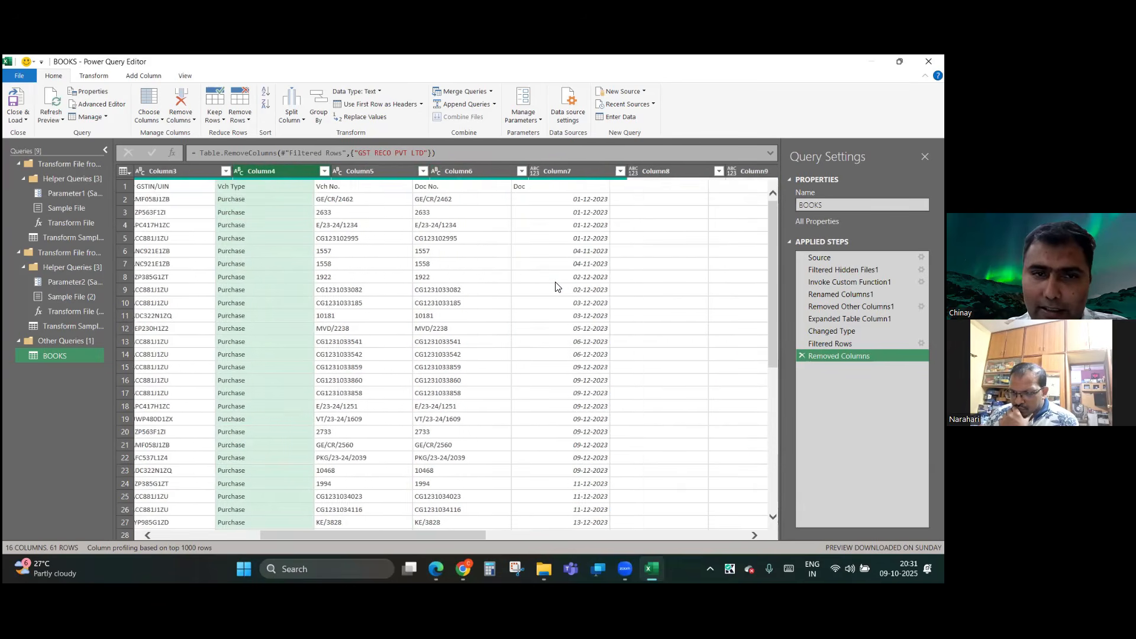
pyautogui.click(363, 170)
pyautogui.click(452, 171)
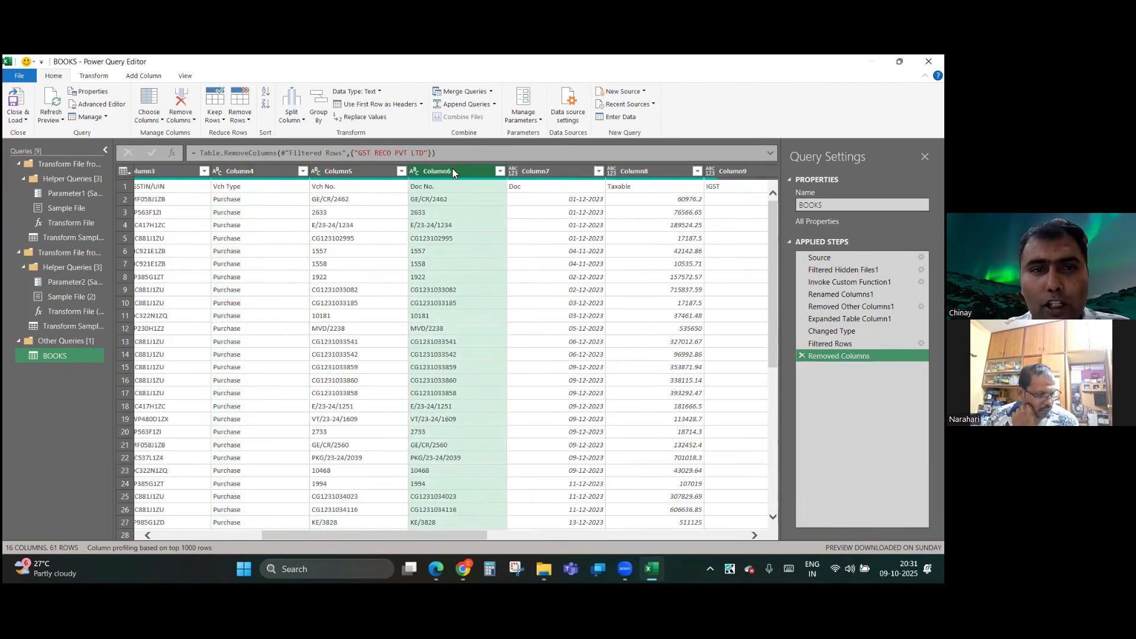
pyautogui.click(371, 168)
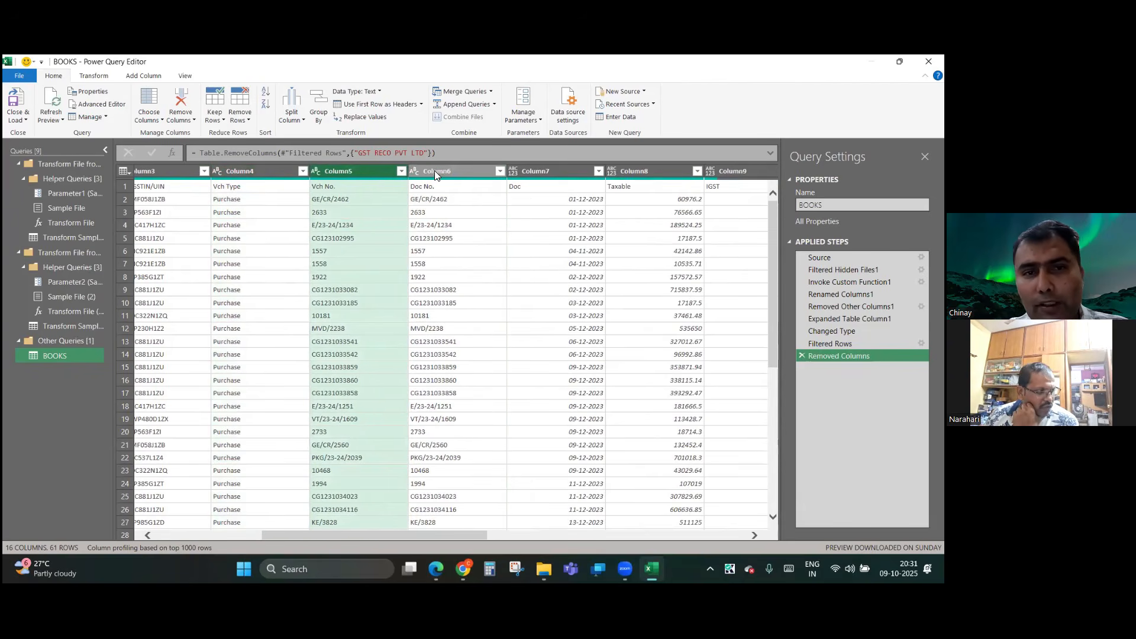
pyautogui.click(452, 170)
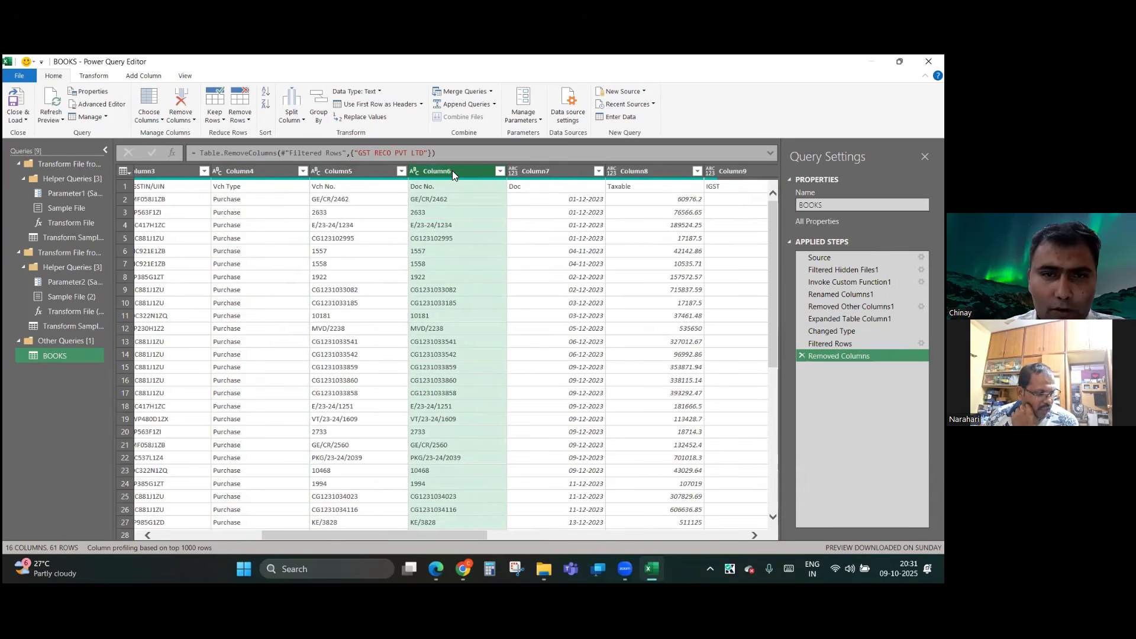
pyautogui.rightClick(452, 170)
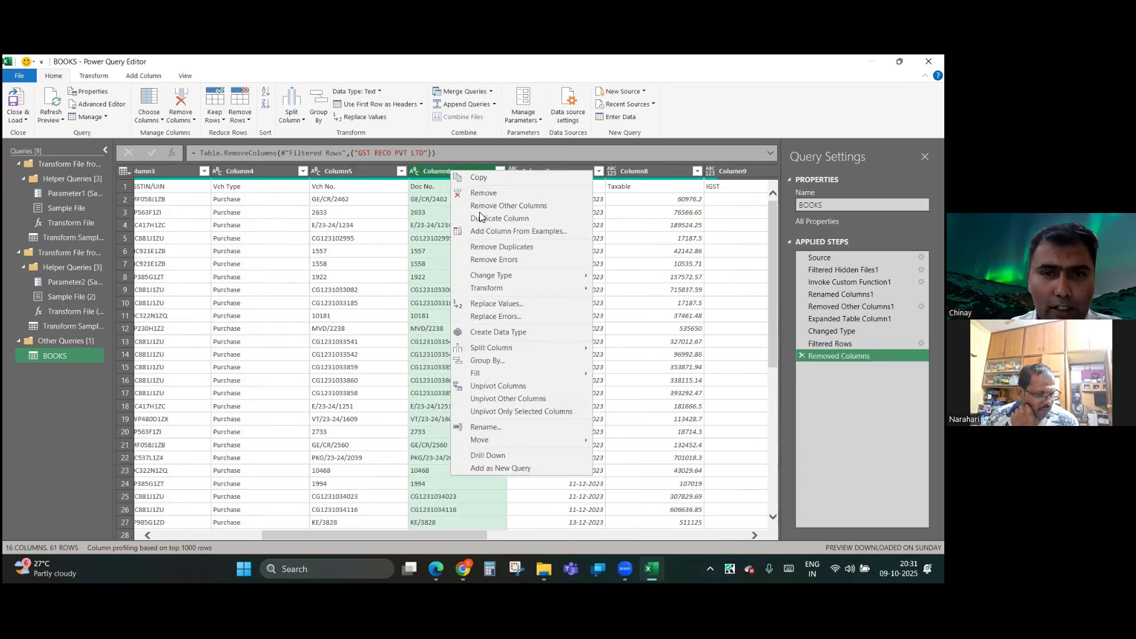
pyautogui.click(475, 193)
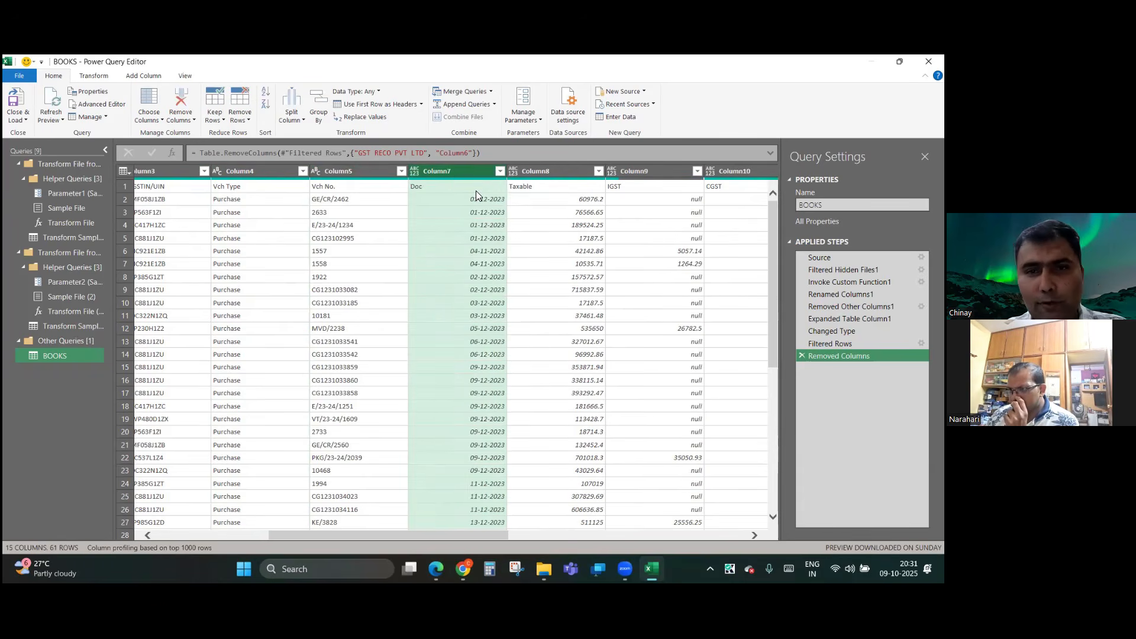
# - Remove Column15 (ITC) and Column16 (Reason for ITC) from the BOOKS query
pyautogui.hscroll(7, 476, 193)
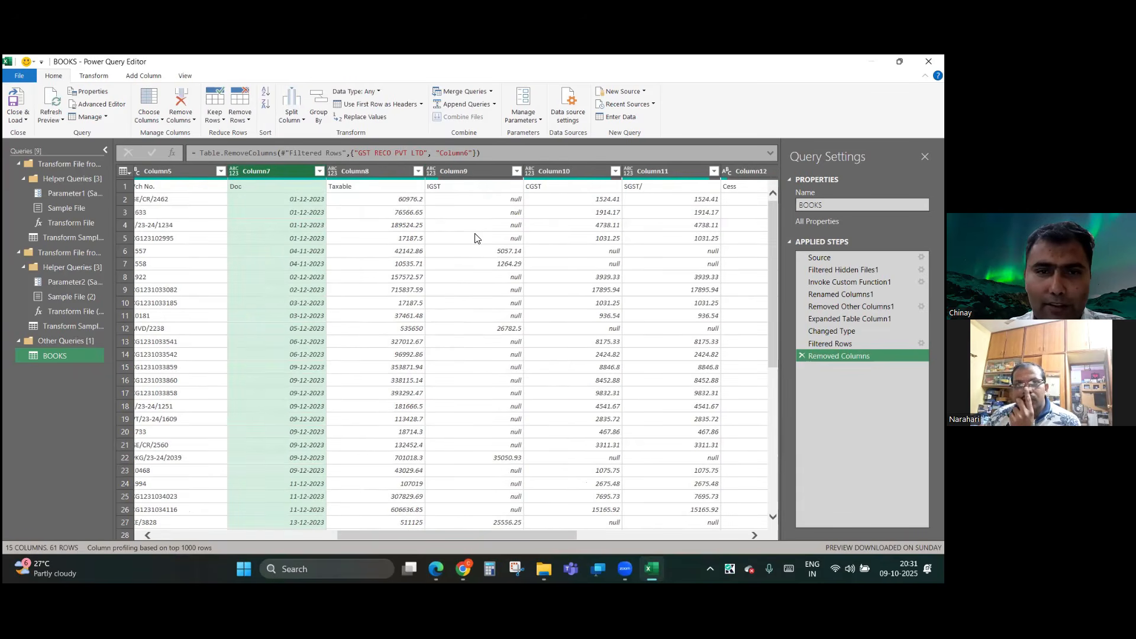
pyautogui.hscroll(6, 475, 238)
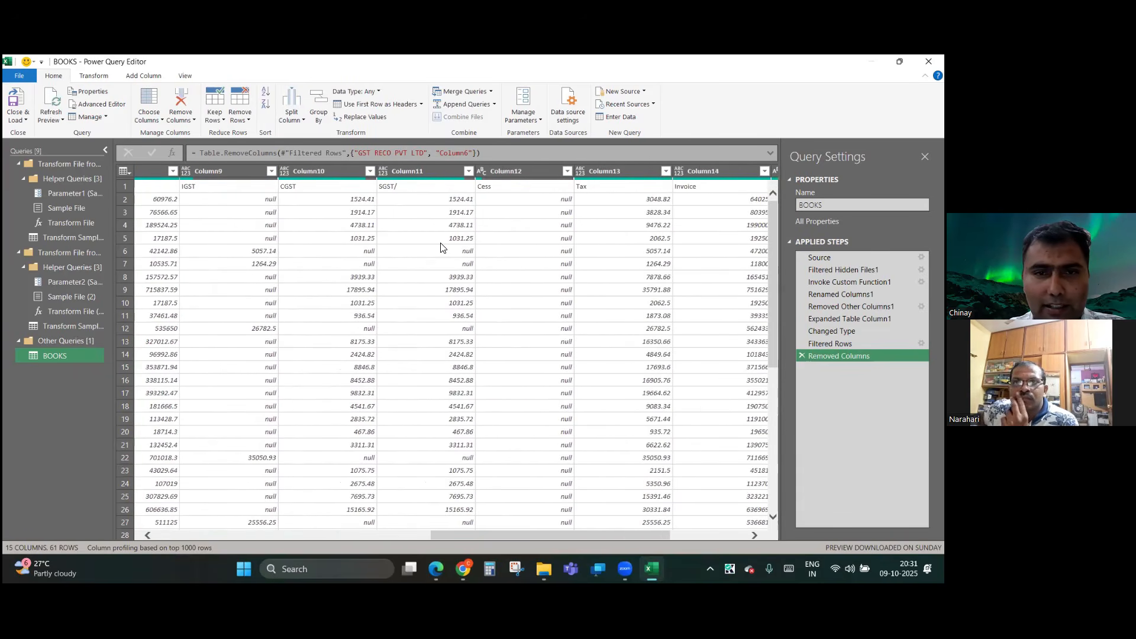
pyautogui.hscroll(6, 440, 248)
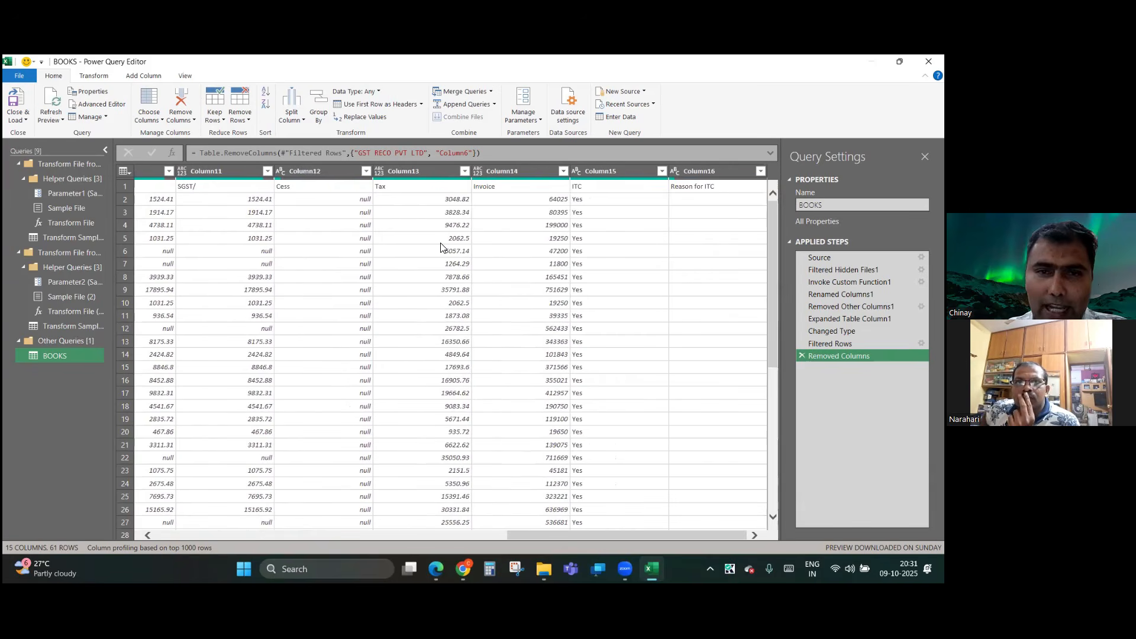
pyautogui.click(585, 172)
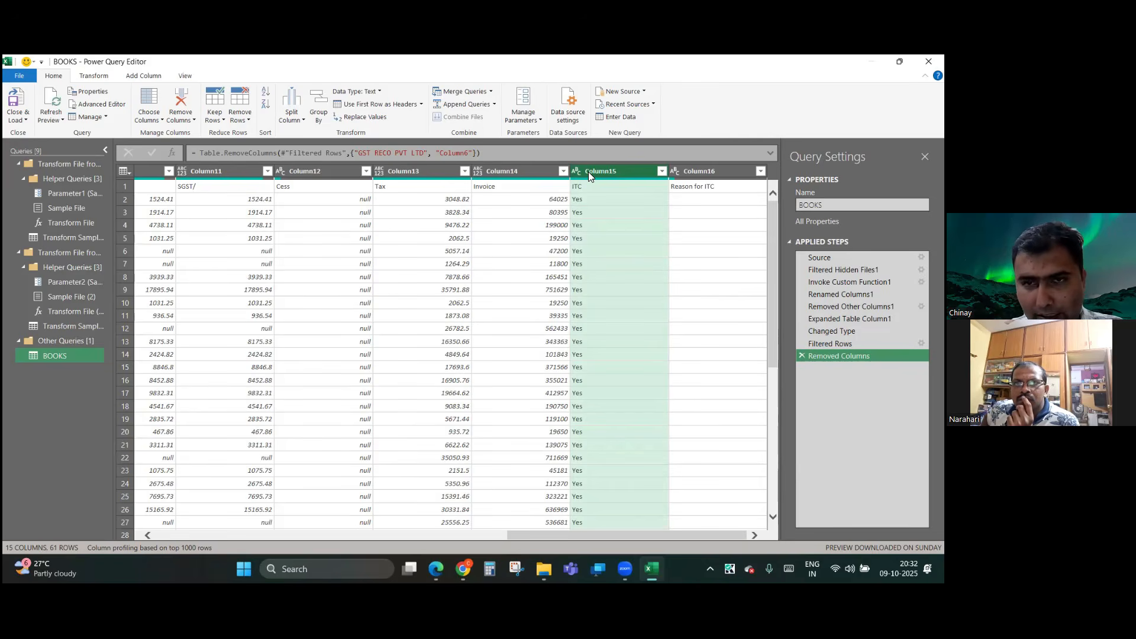
pyautogui.hotkey('shift', 'Right')
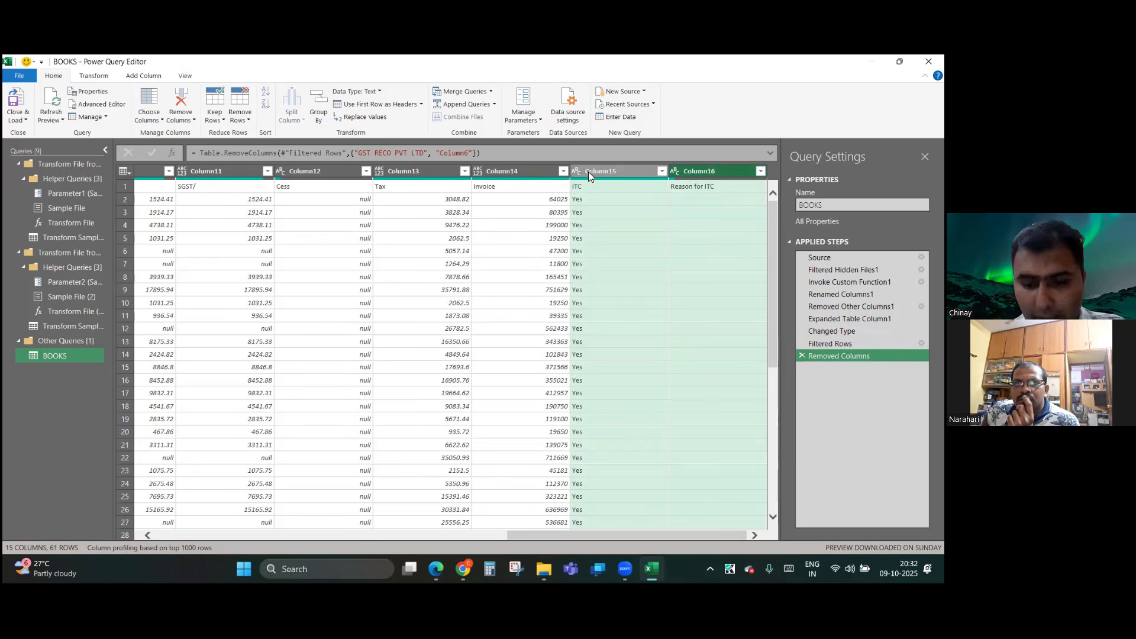
pyautogui.rightClick(589, 171)
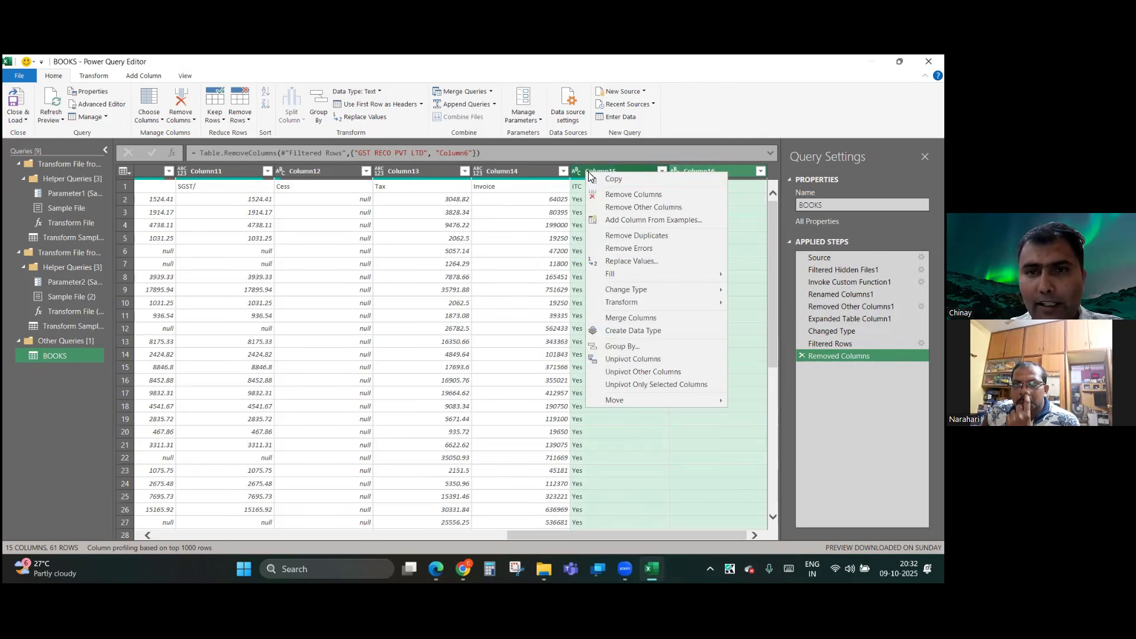
pyautogui.click(609, 196)
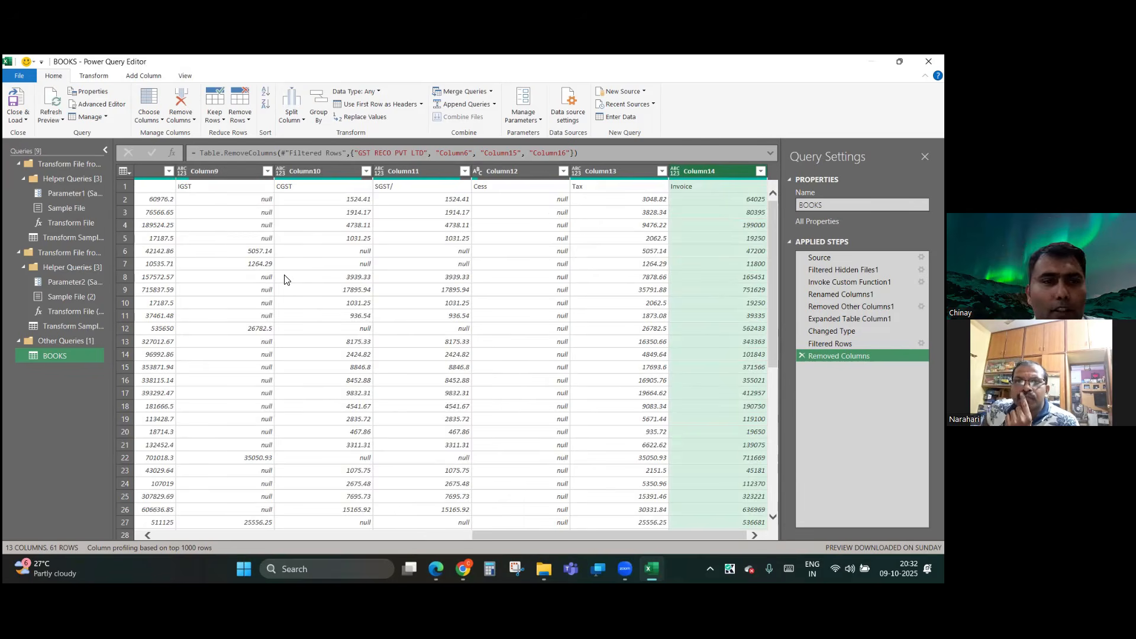
# - Rename Column2, which holds the particulars, as PARTY NAME
pyautogui.hscroll(-10, 284, 278)
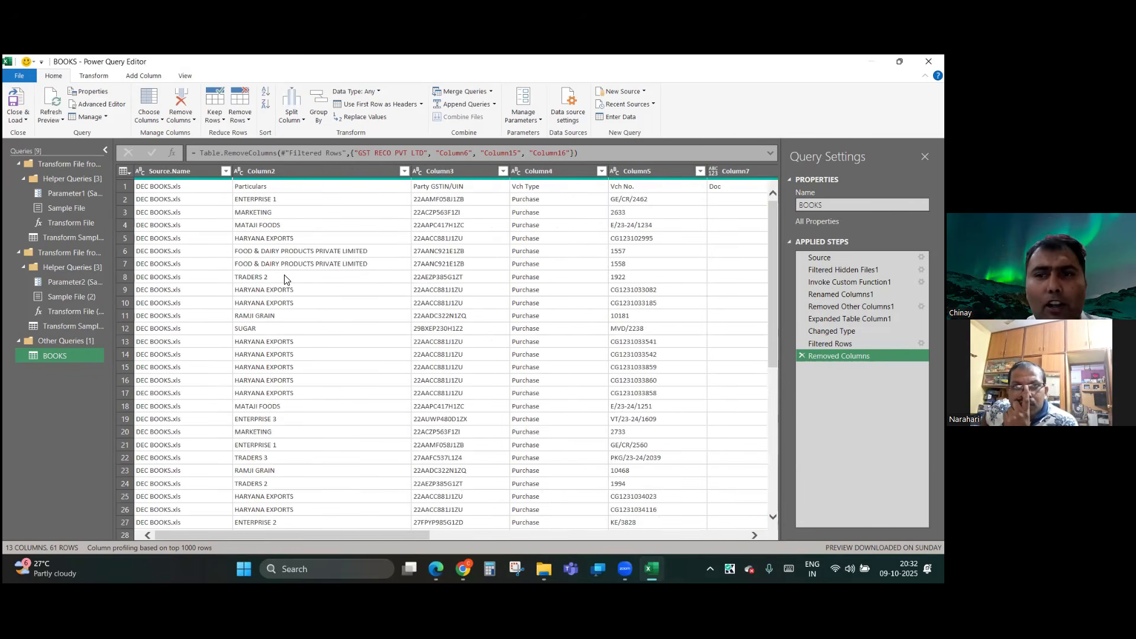
pyautogui.doubleClick(296, 171)
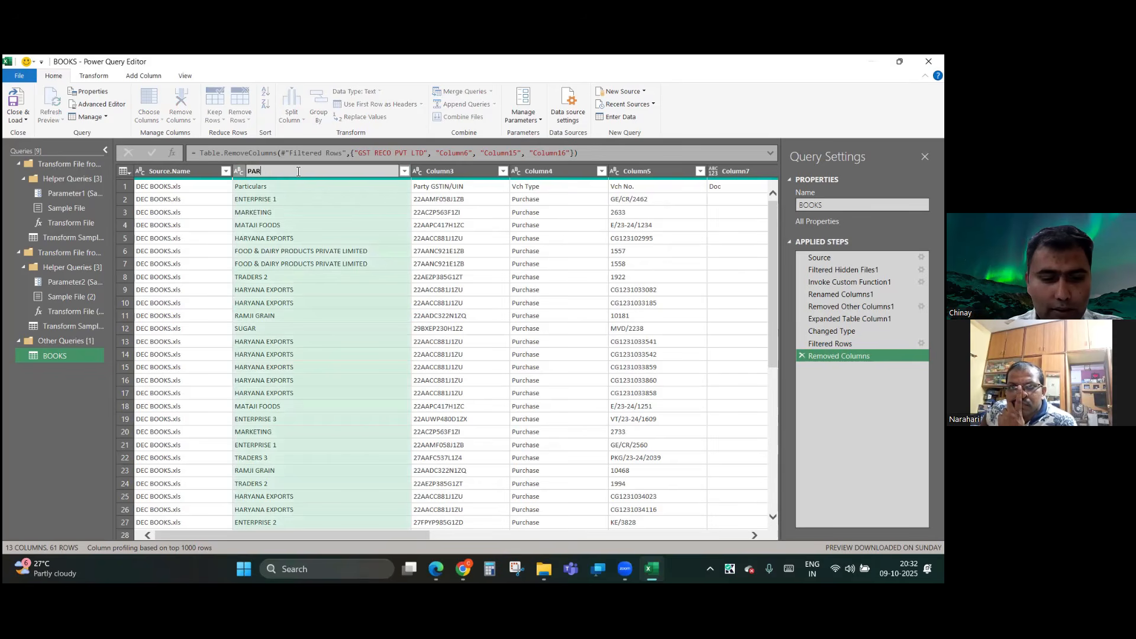
pyautogui.press('Escape')
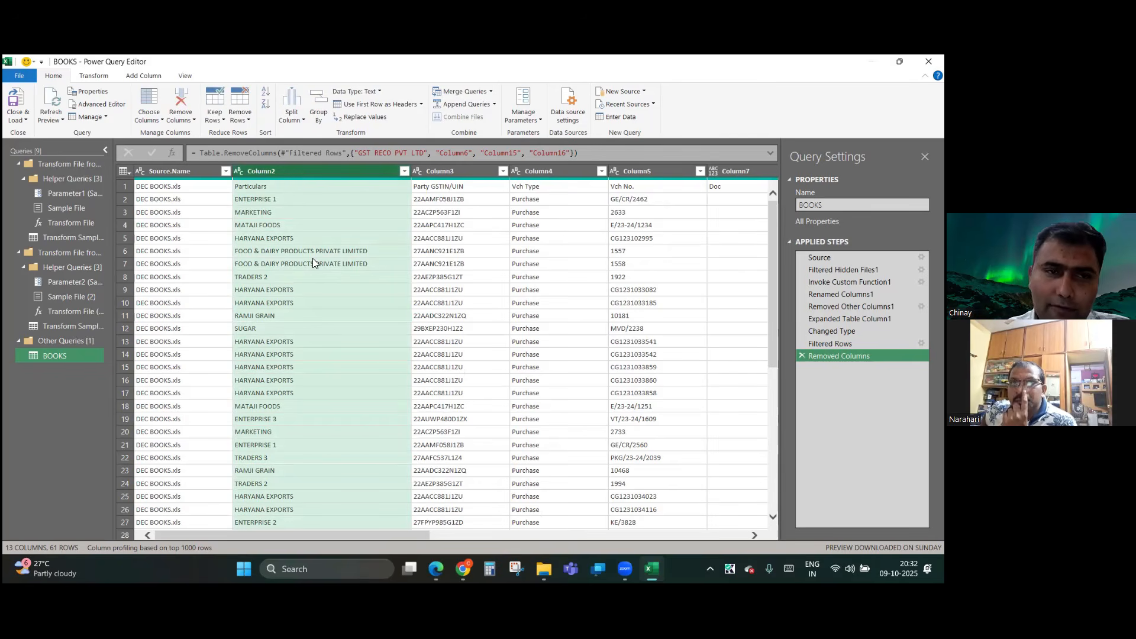
pyautogui.doubleClick(278, 172)
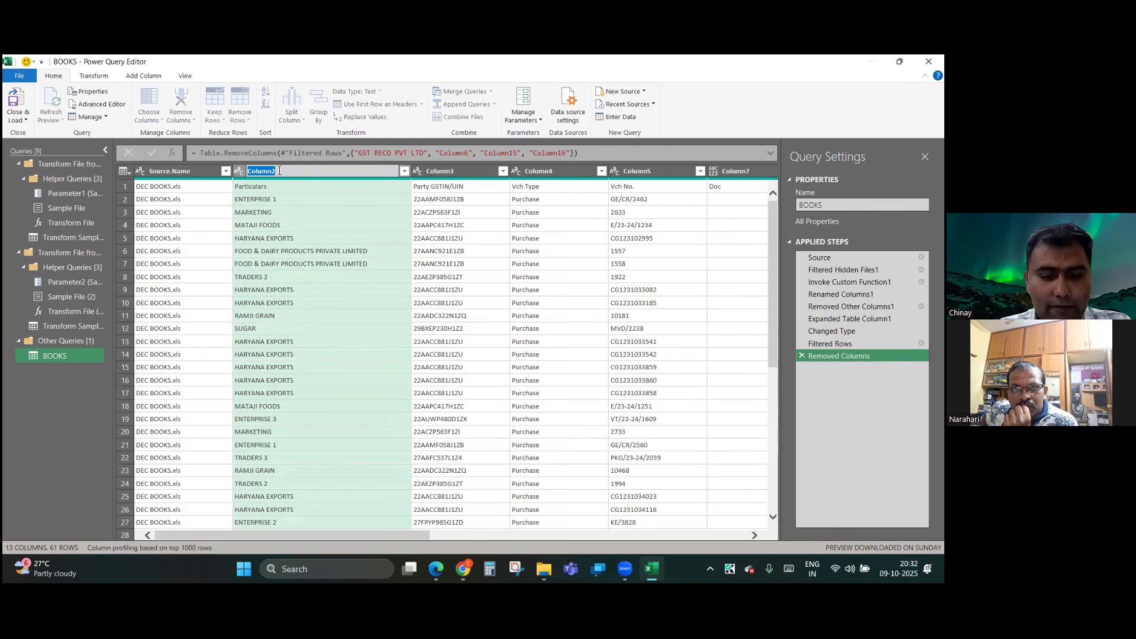
pyautogui.write('PARTY')
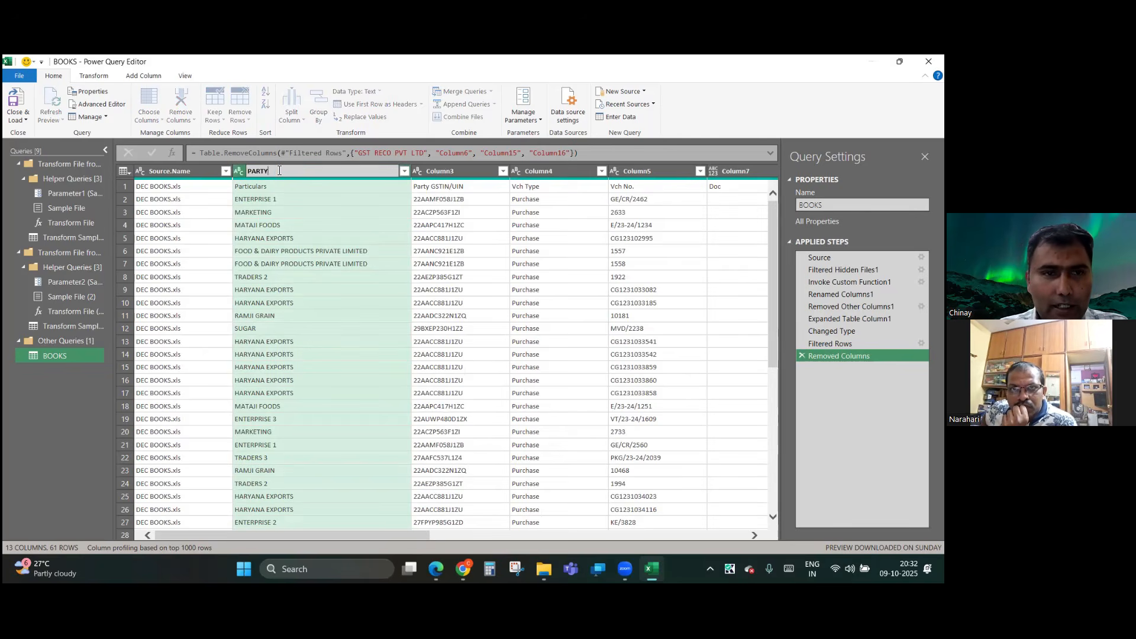
pyautogui.write(' NAME')
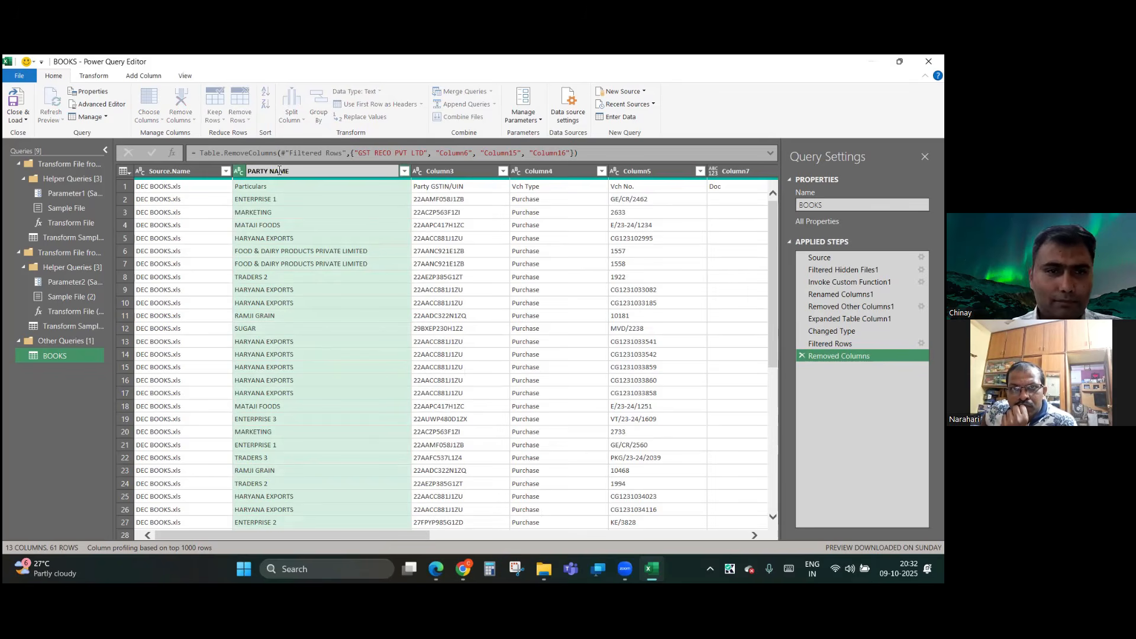
pyautogui.press('Return')
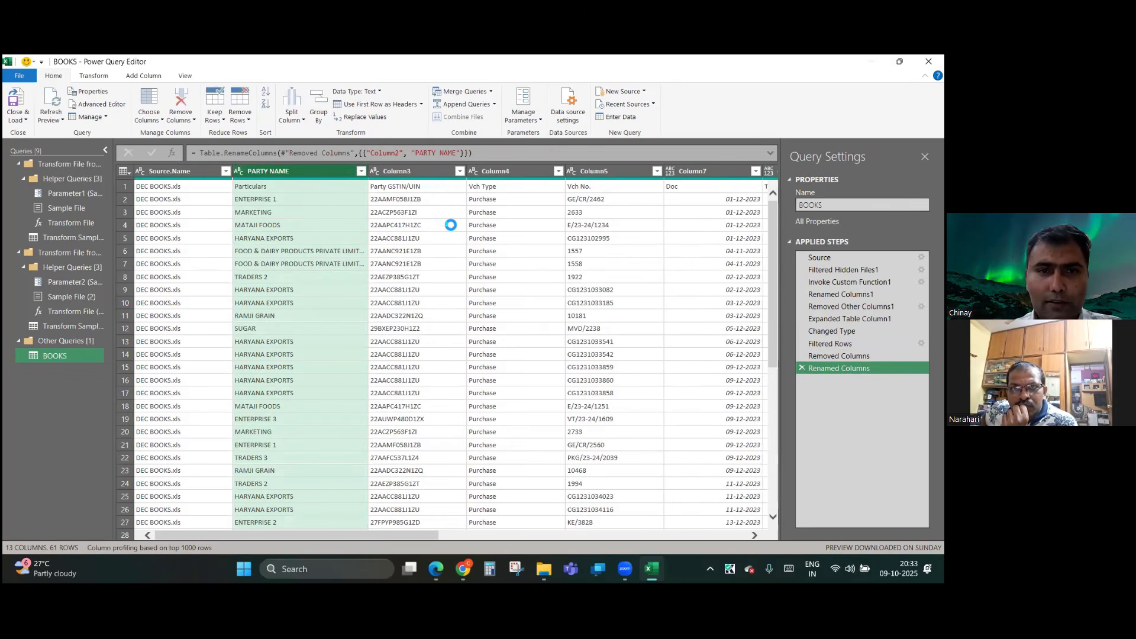
# - Rename Column3, which holds the Party GSTIN/UIN values, as GSTN
pyautogui.doubleClick(421, 173)
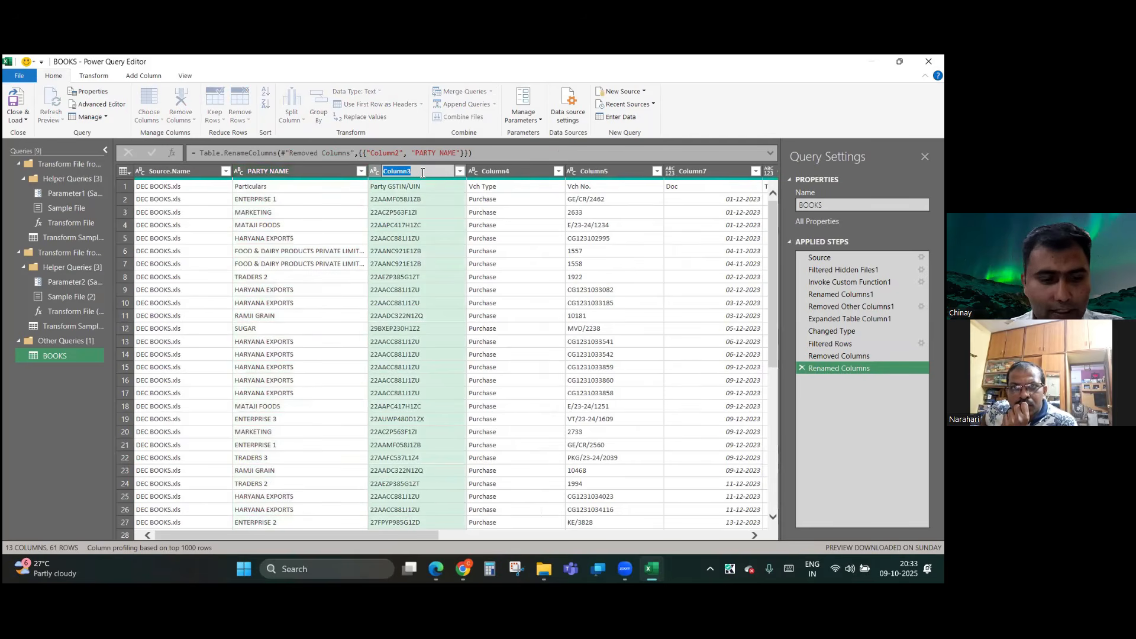
pyautogui.write('GST NUO')
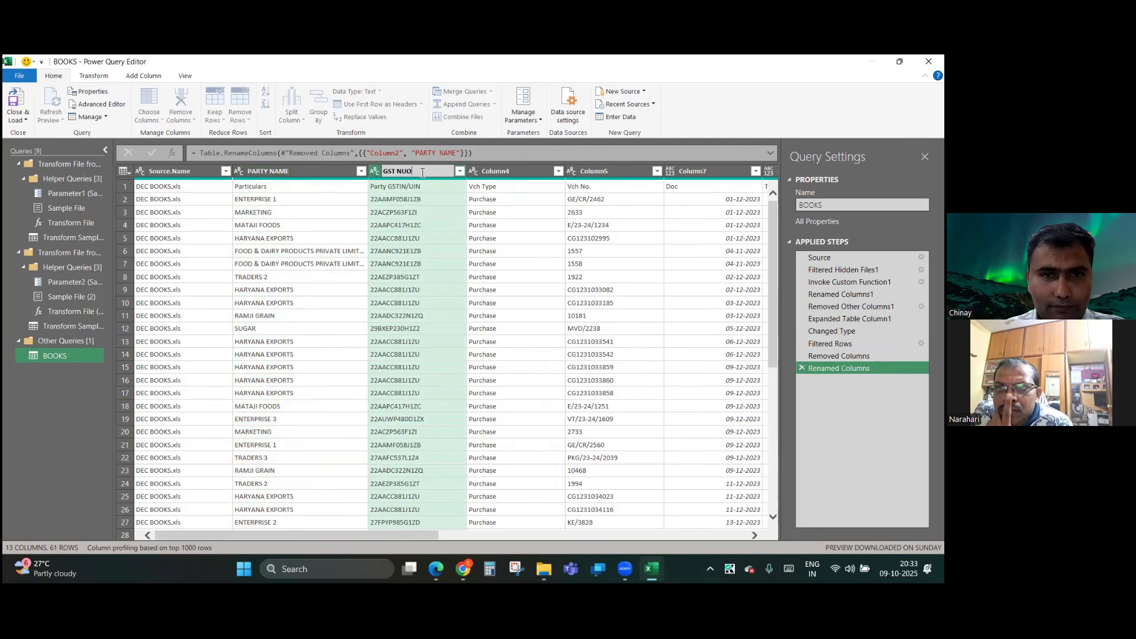
pyautogui.press('Num_Lock')
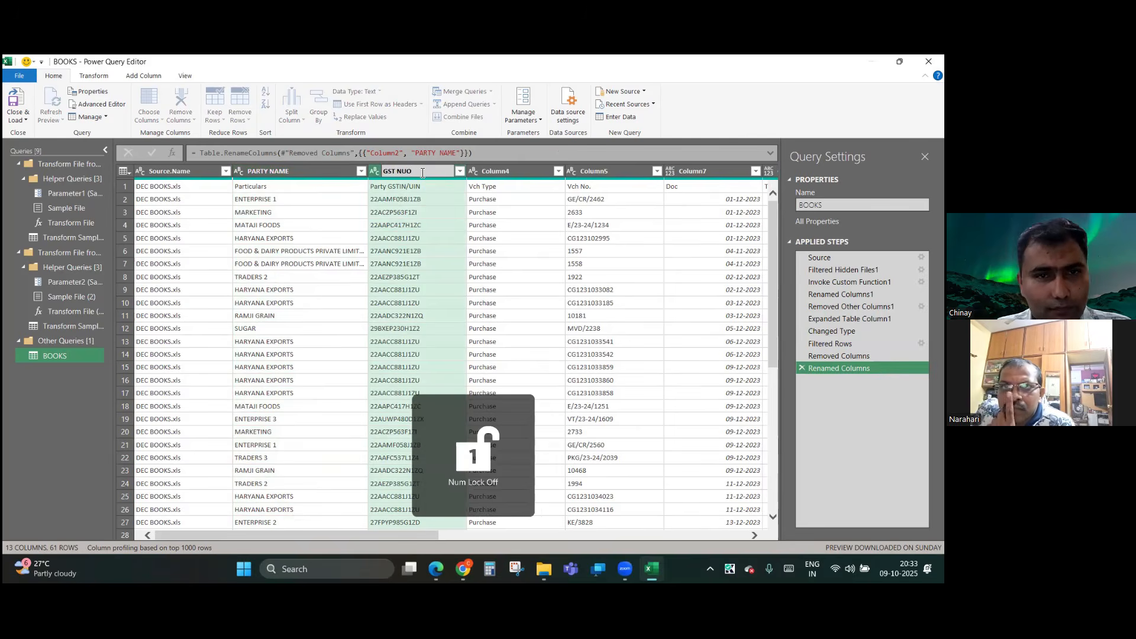
pyautogui.press('BackSpace')
pyautogui.press('BackSpace')
pyautogui.press('BackSpace')
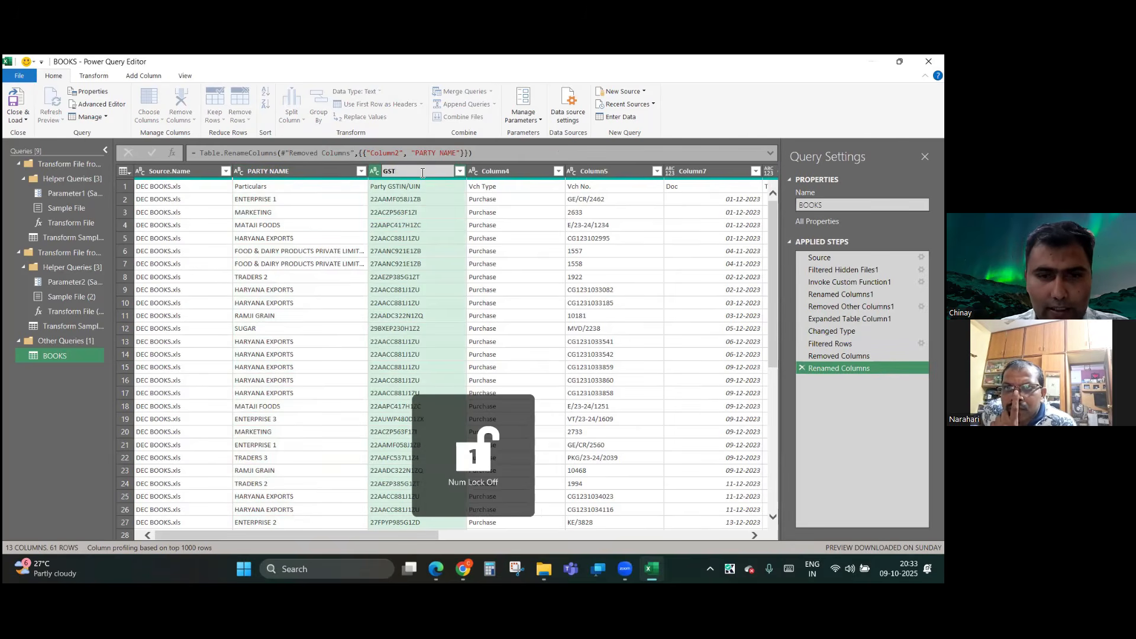
pyautogui.write('N')
pyautogui.press('Return')
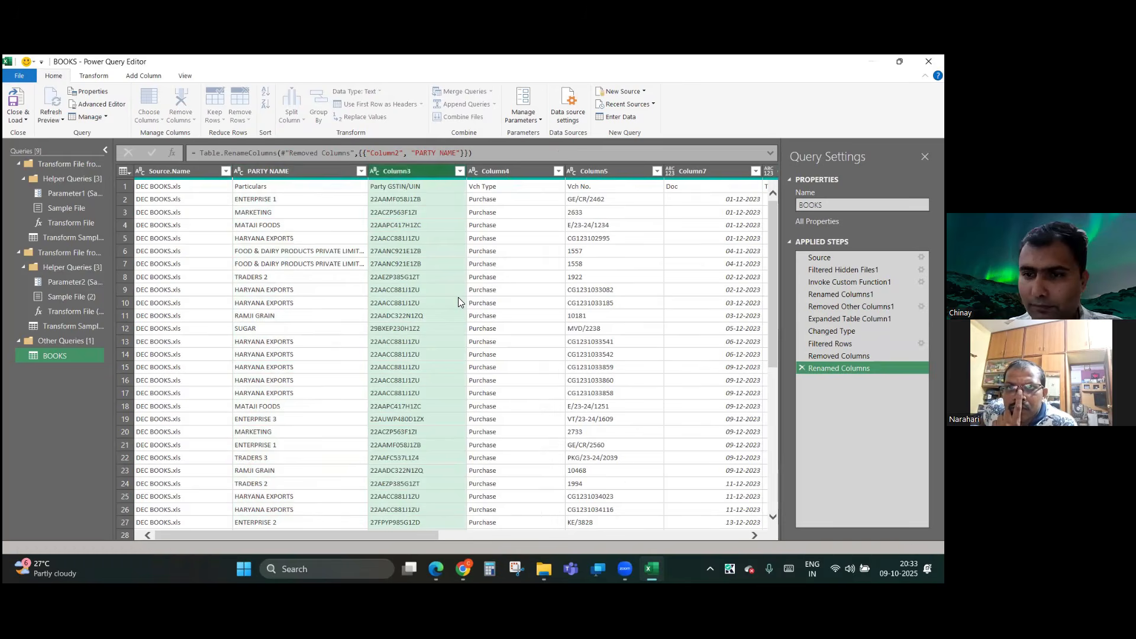
# - Rename Column4, which holds the Vch Type values, as VOUCHER TYPE
pyautogui.click(507, 172)
pyautogui.doubleClick(507, 171)
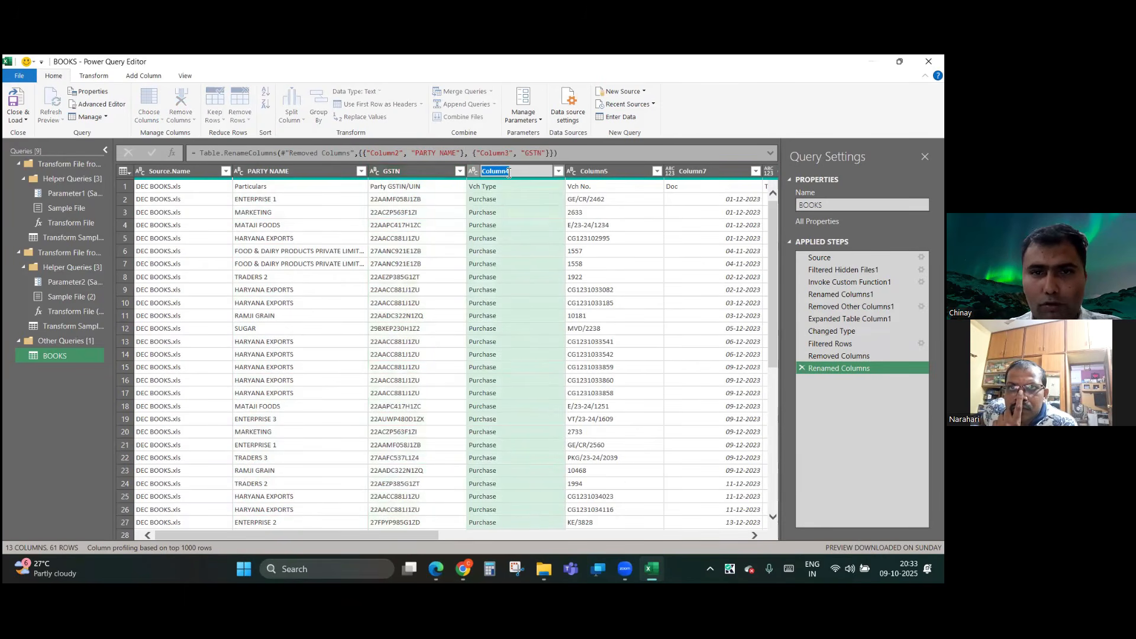
pyautogui.write('VOUC')
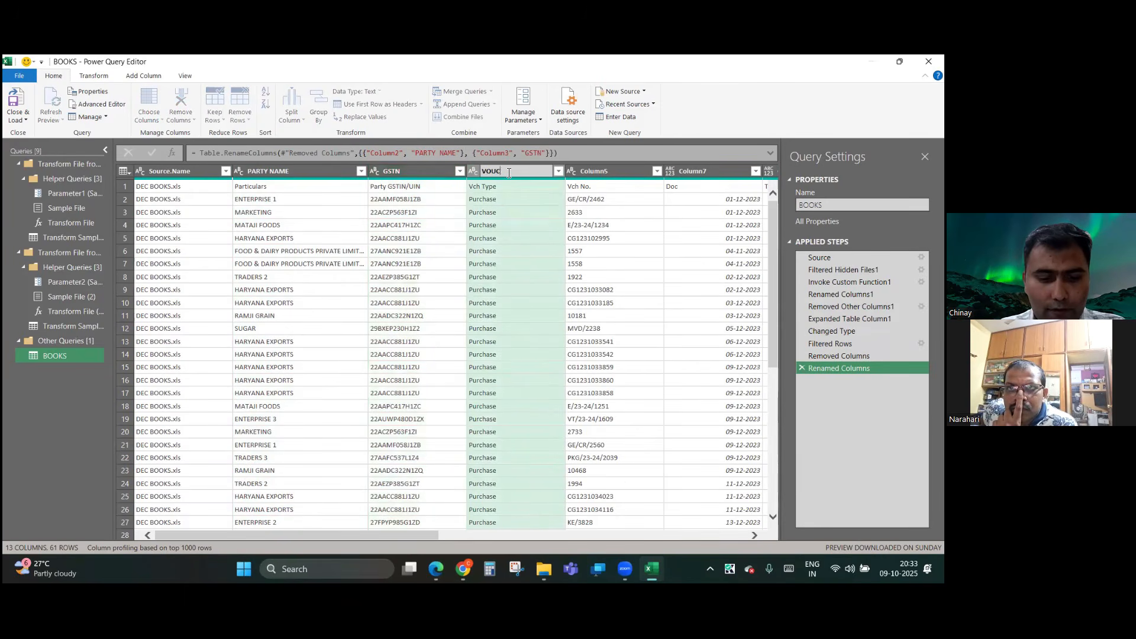
pyautogui.write('HER TYPE')
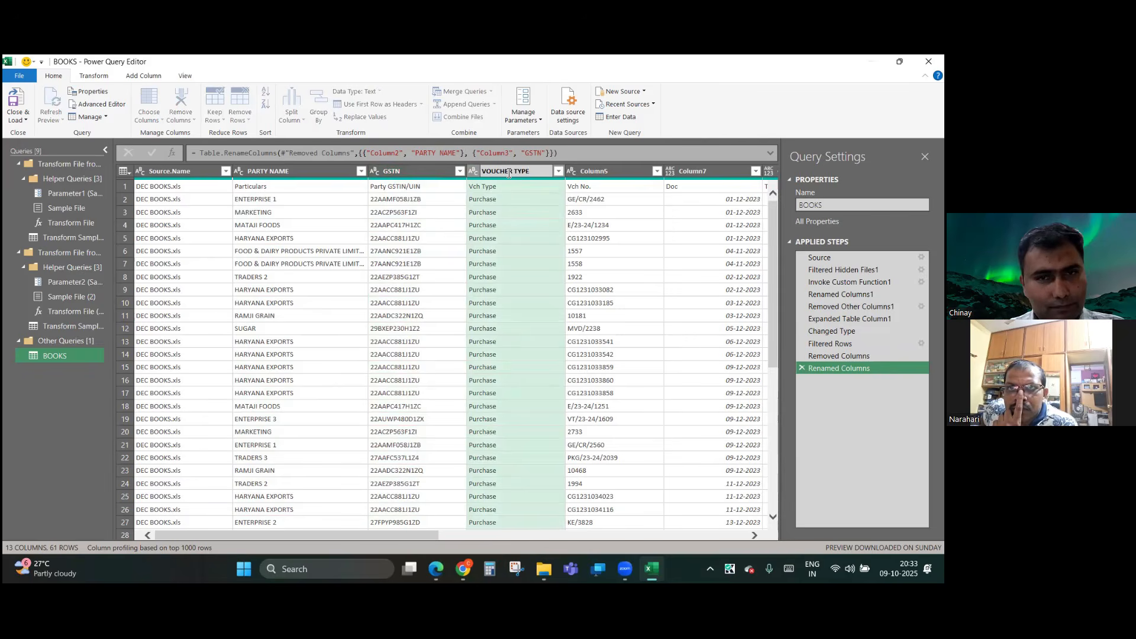
pyautogui.press('Return')
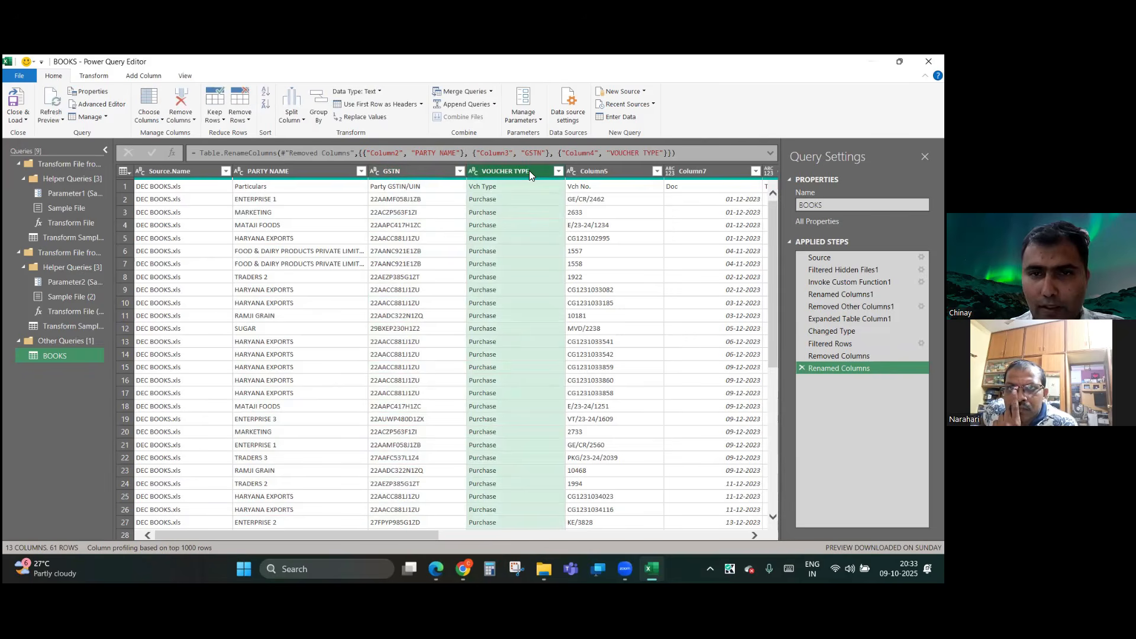
# - Rename Column5, which holds the Vch No. values, as VOUCHER NO
pyautogui.click(599, 171)
pyautogui.doubleClick(599, 171)
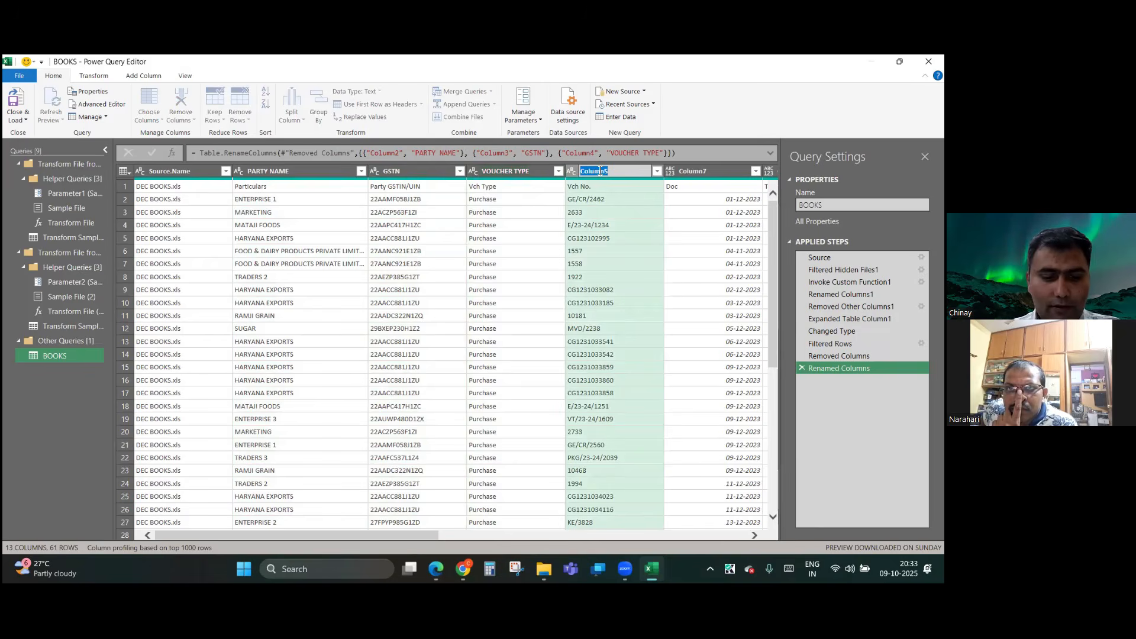
pyautogui.write('VOUCHER N')
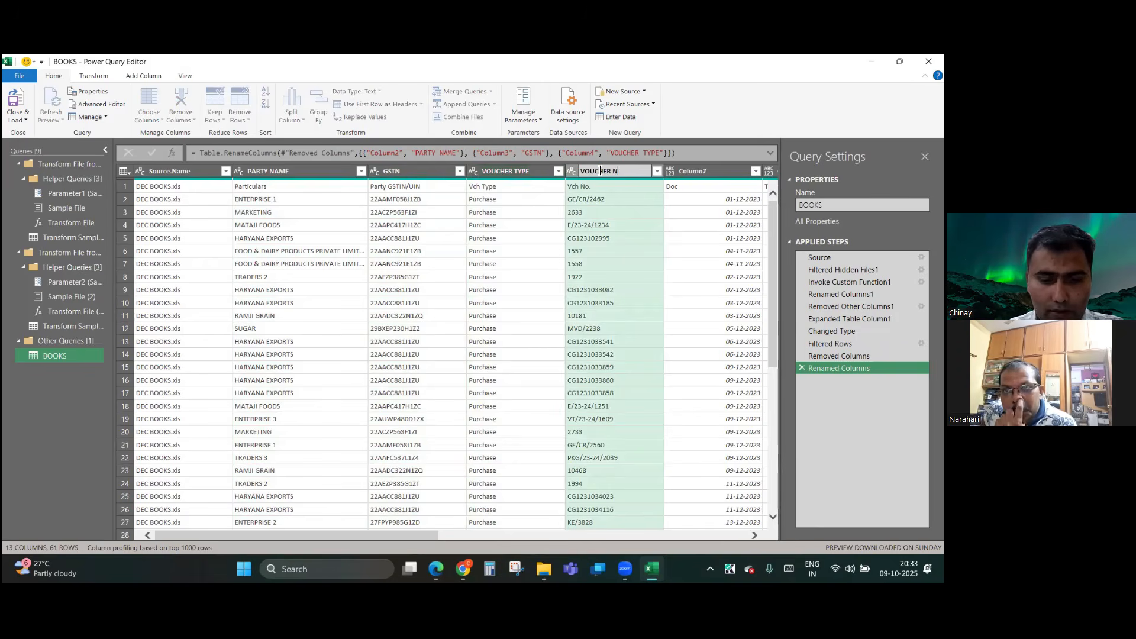
pyautogui.write('O')
pyautogui.press('Return')
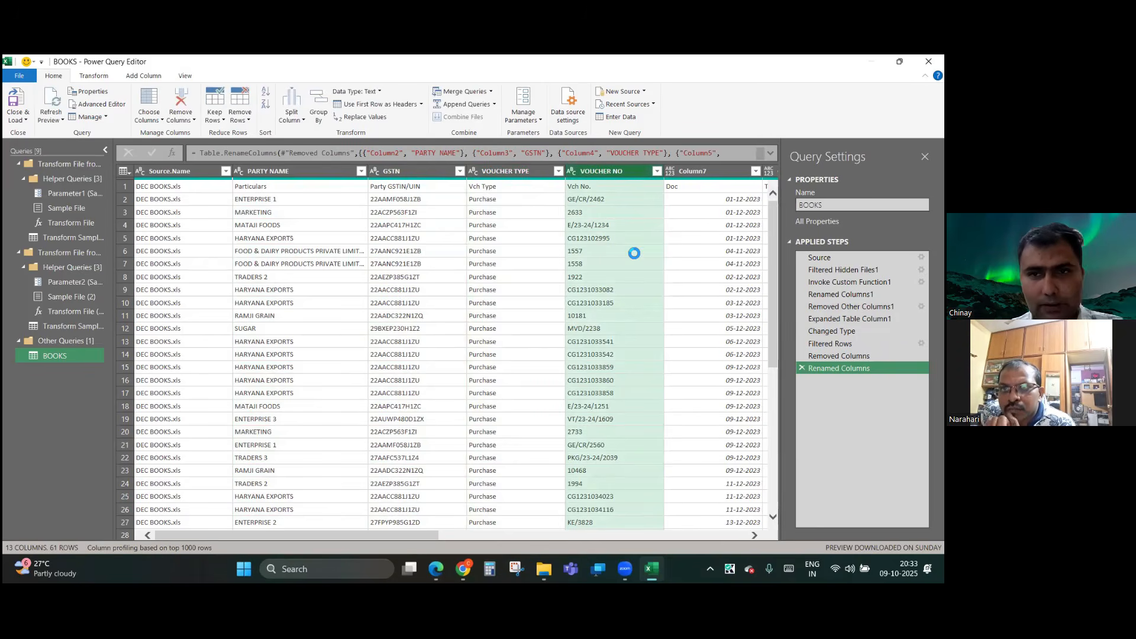
# - Rename Column7, which holds the document dates, as VOUCHER DATE
pyautogui.click(618, 172)
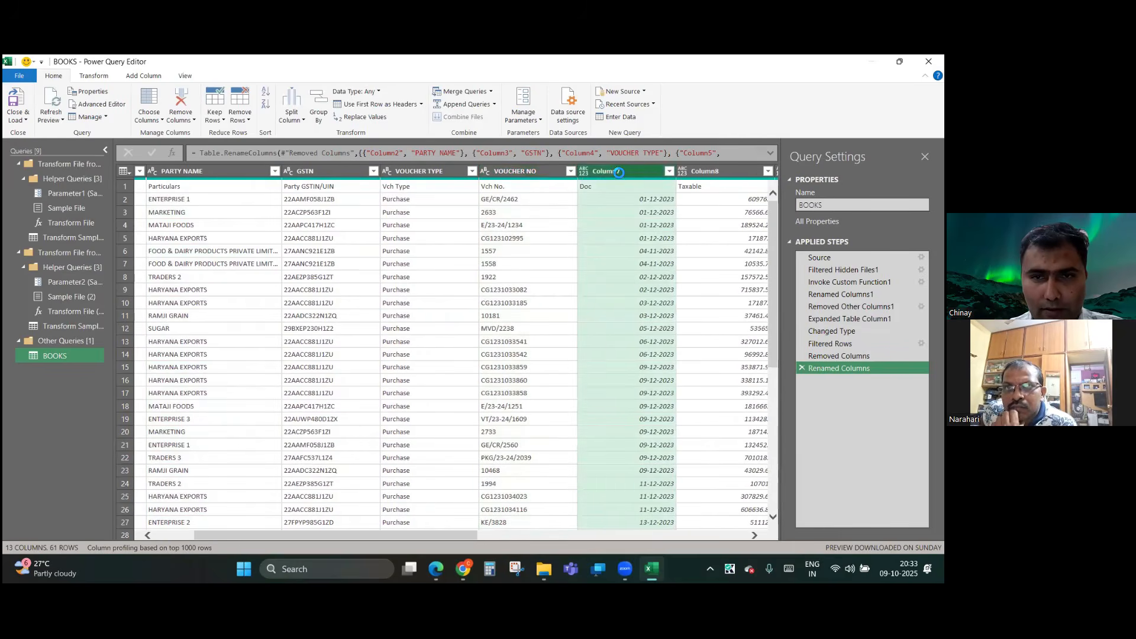
pyautogui.doubleClick(618, 171)
pyautogui.write('VOUCH')
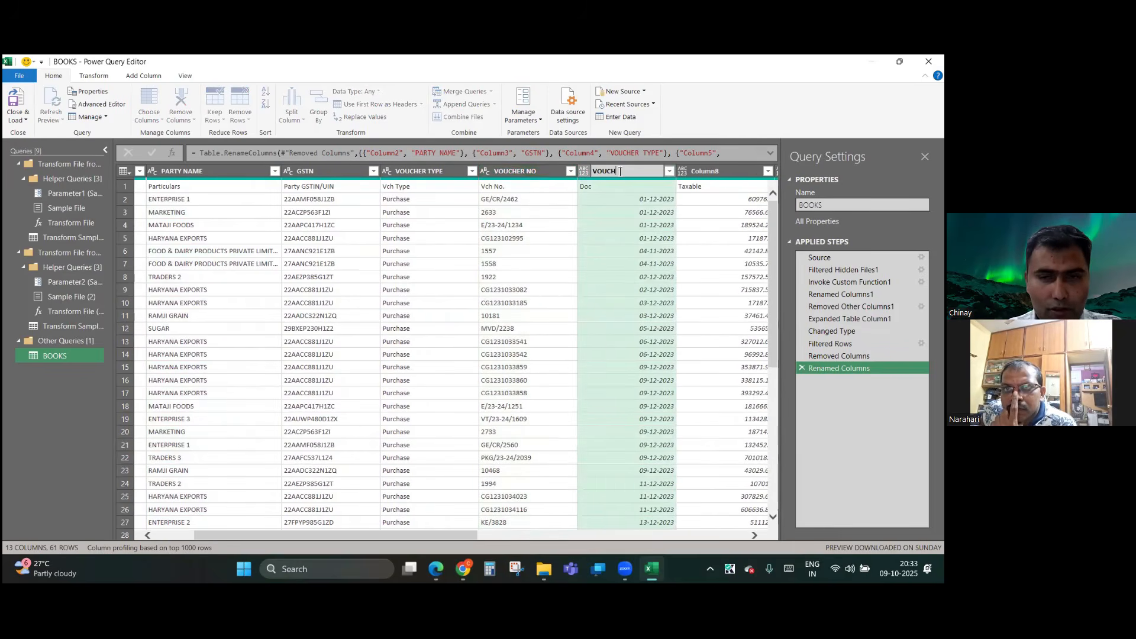
pyautogui.write('ER DATE')
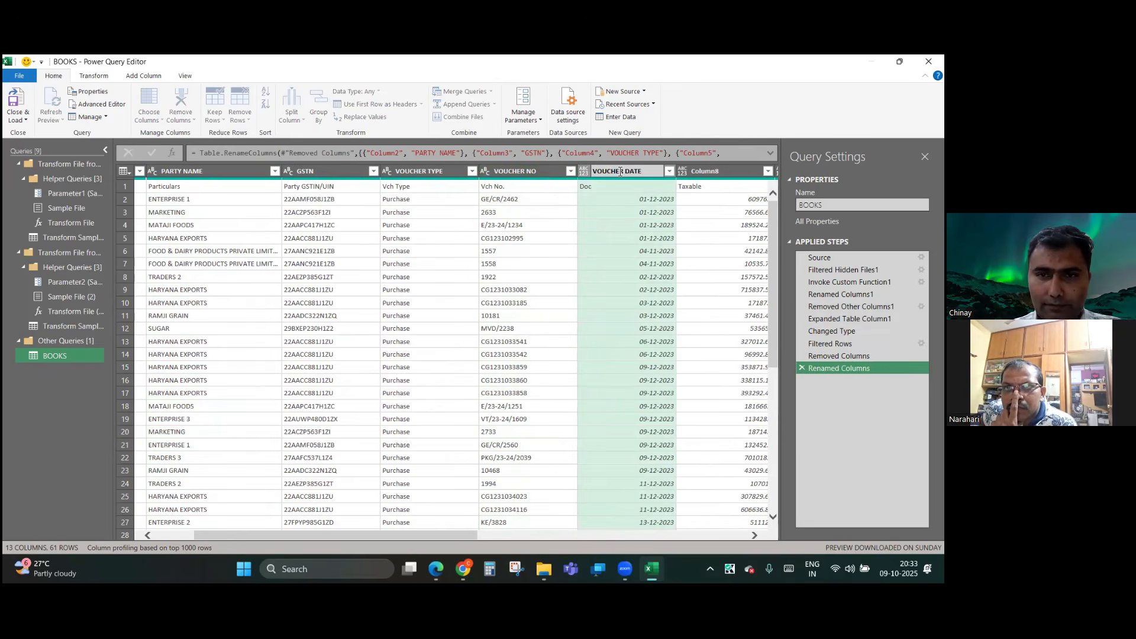
pyautogui.press('Return')
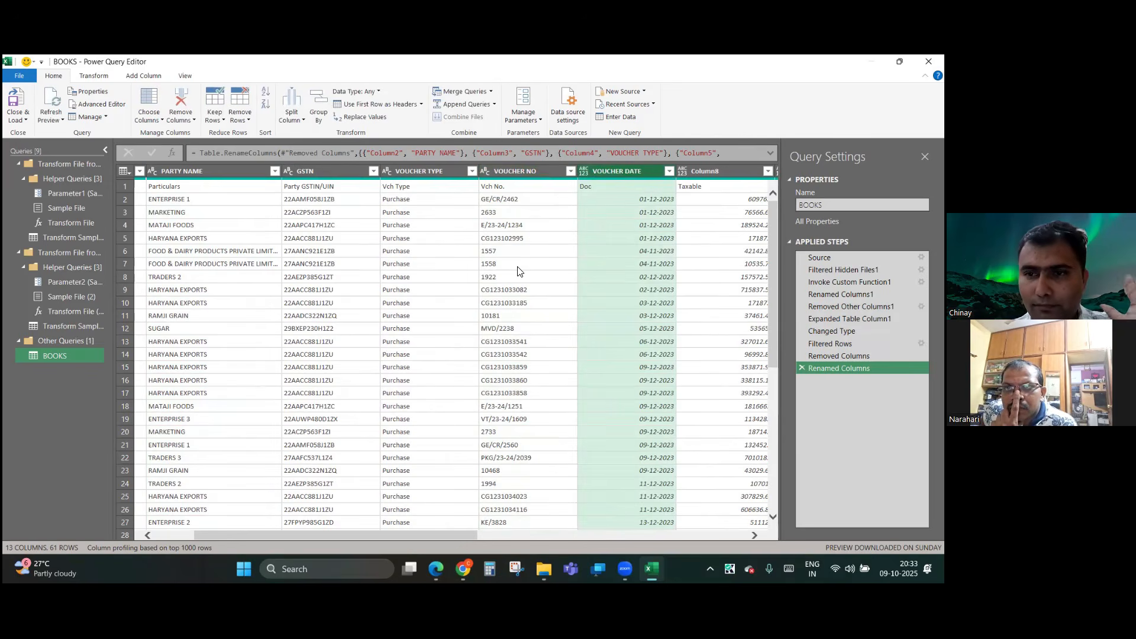
# - Rename Column8, which holds the taxable values, as TAXABLE AMOUNT
pyautogui.hscroll(3, 517, 271)
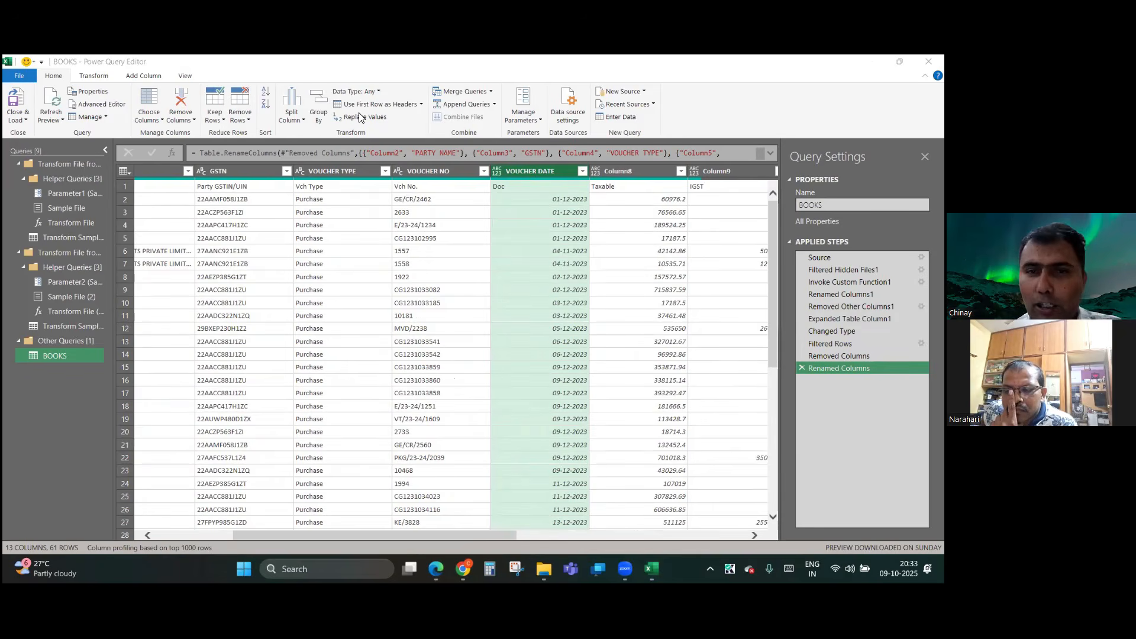
pyautogui.hscroll(3, 543, 274)
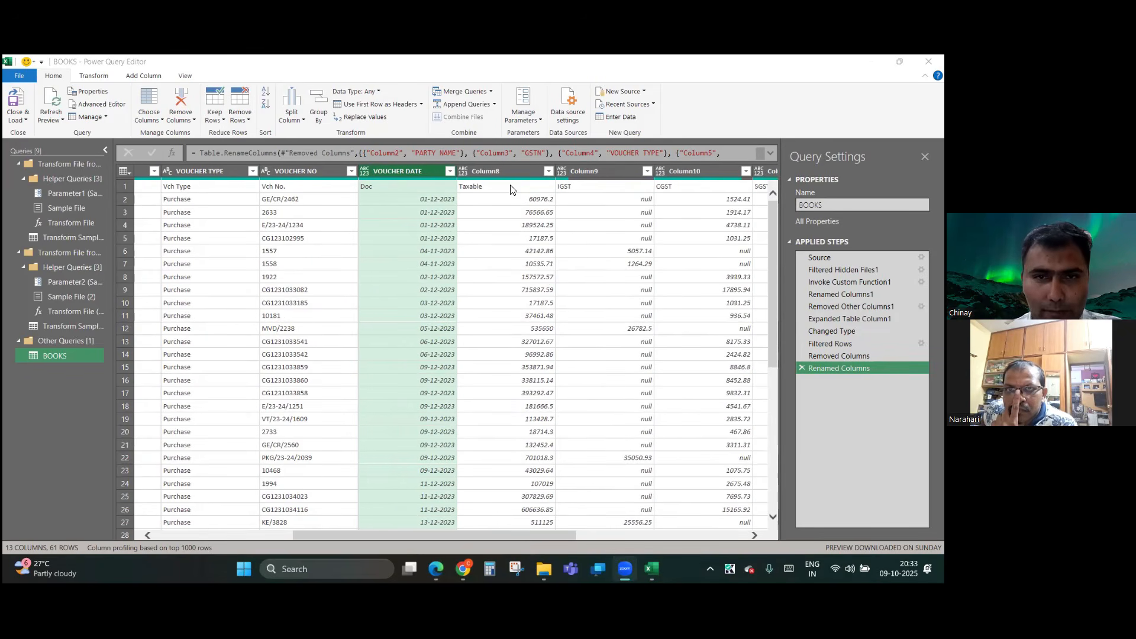
pyautogui.doubleClick(502, 171)
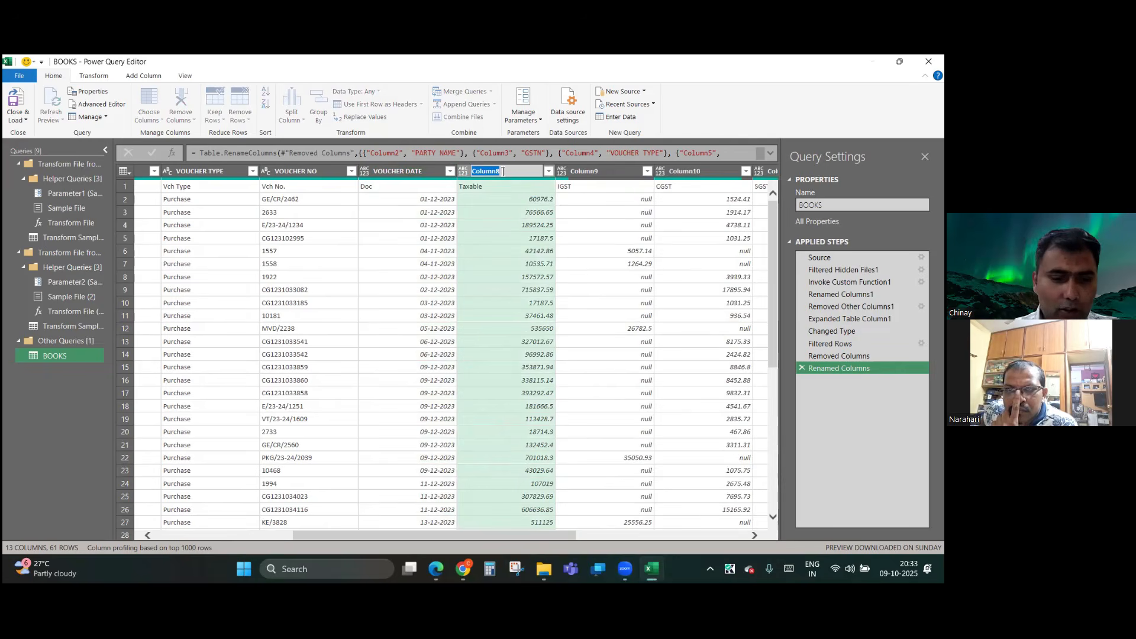
pyautogui.write('TAXABLE')
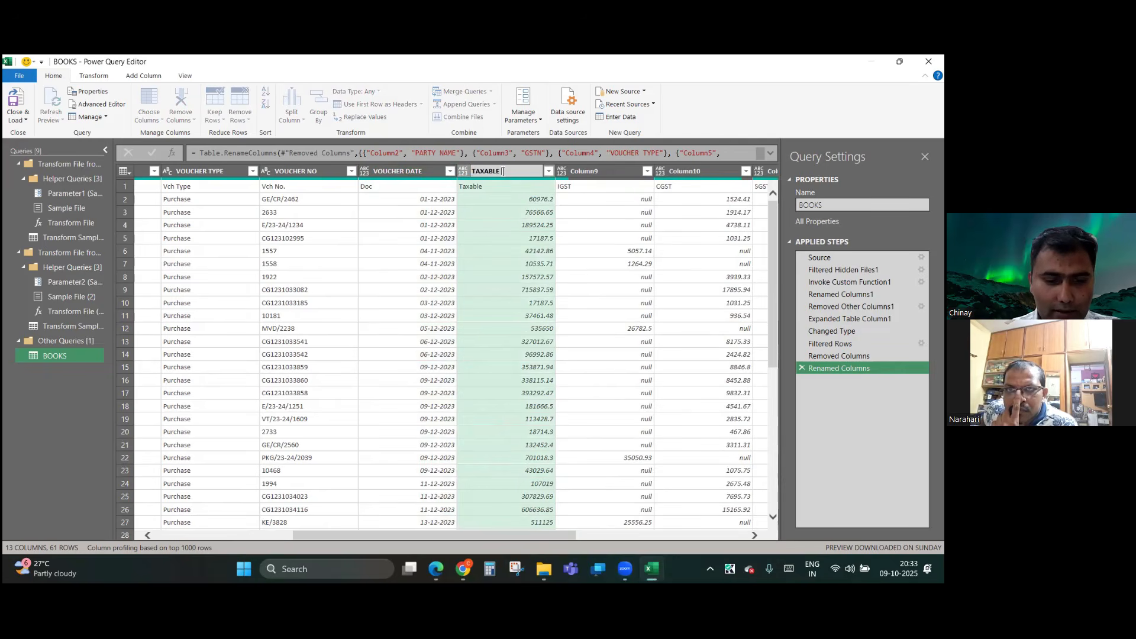
pyautogui.write(' AMOUNT')
pyautogui.press('Return')
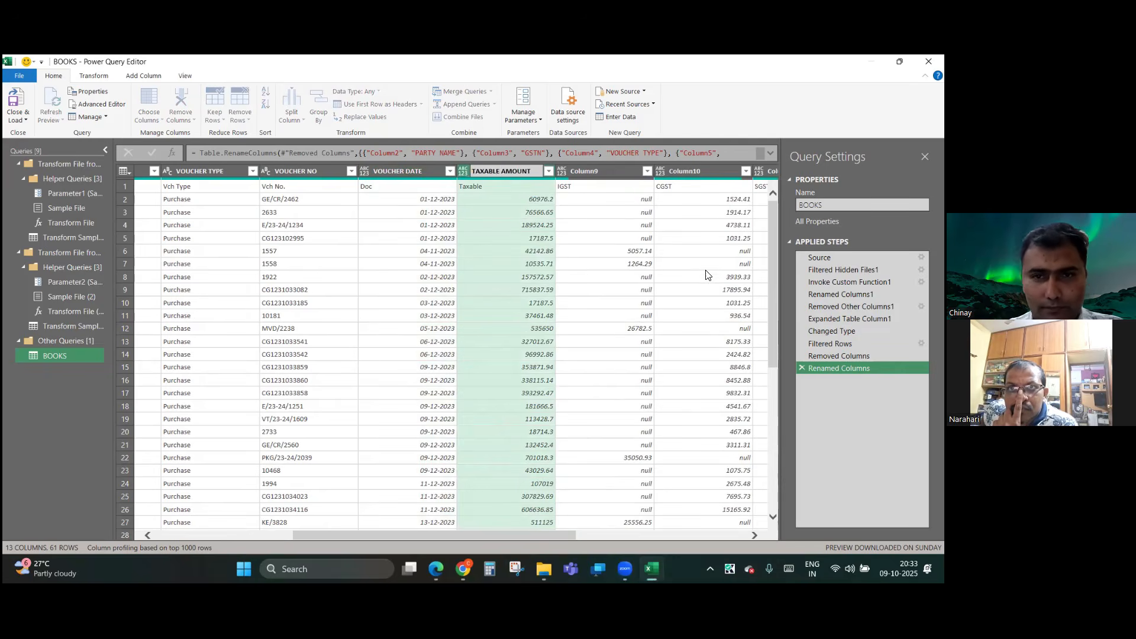
# - Rename Column9 as IGST and Column10 as CGST, matching the tax labels in their first row
pyautogui.click(605, 173)
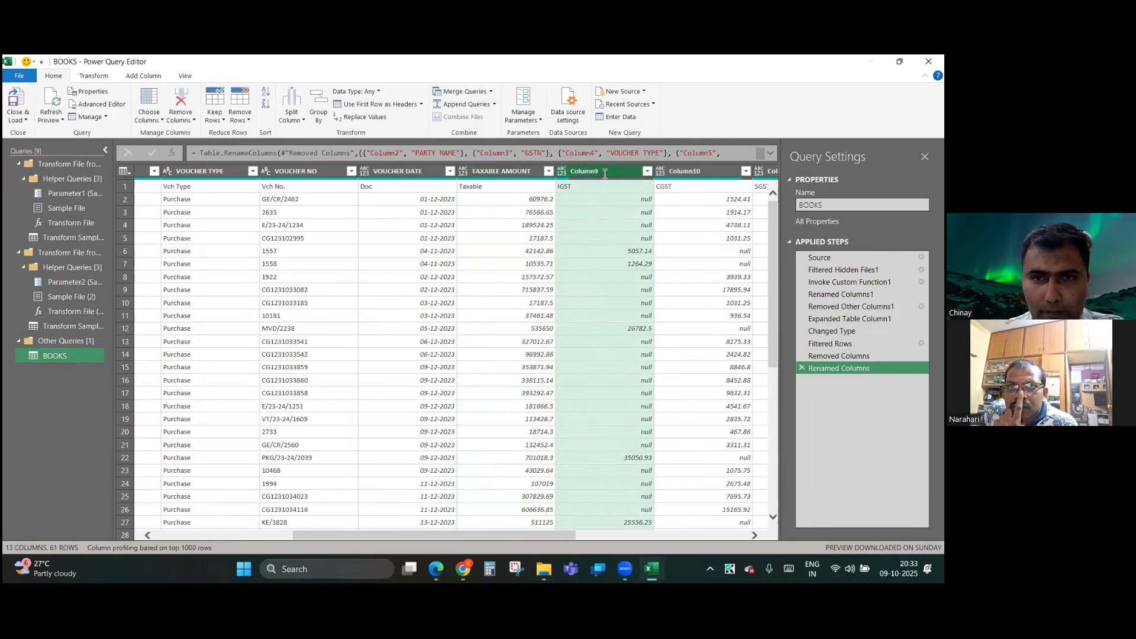
pyautogui.doubleClick(605, 173)
pyautogui.write('IG')
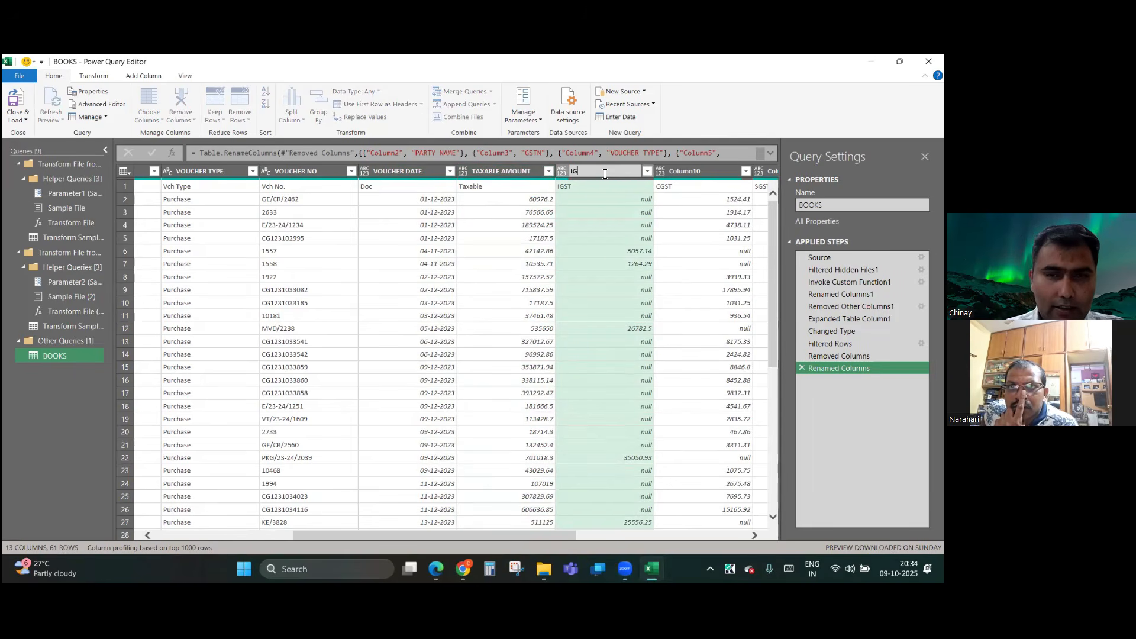
pyautogui.write('ST')
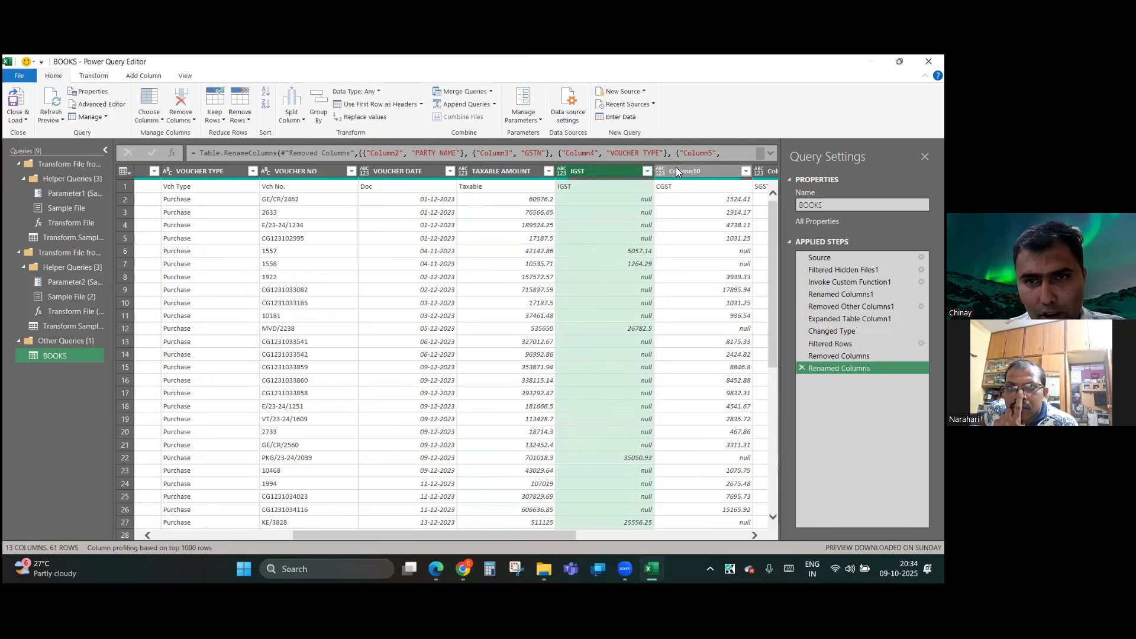
pyautogui.doubleClick(675, 169)
pyautogui.write('cgs')
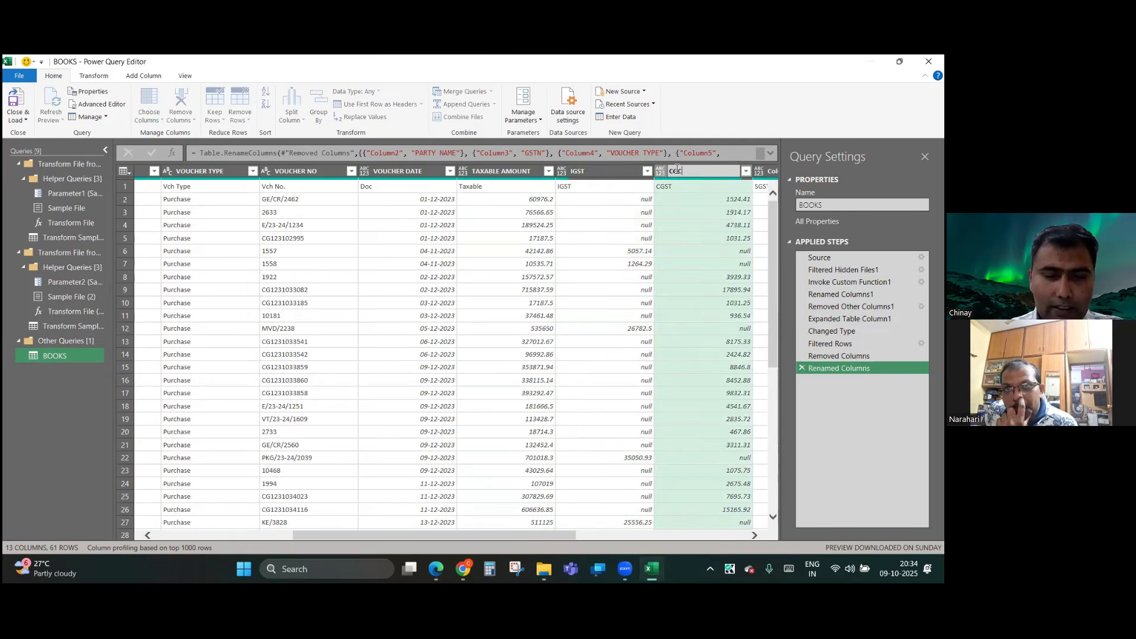
pyautogui.write('T')
pyautogui.press('Return')
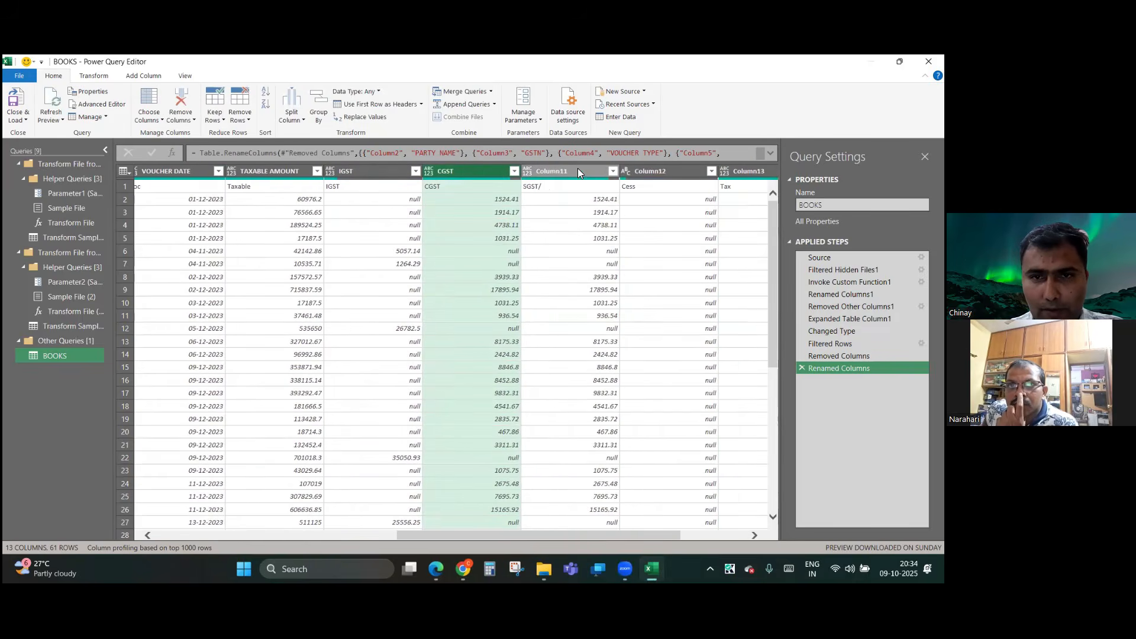
# - Rename Column11, which holds the SGST values, as SGST and Column12, which holds the cess values, as CESS
pyautogui.doubleClick(580, 169)
pyautogui.write('SGST')
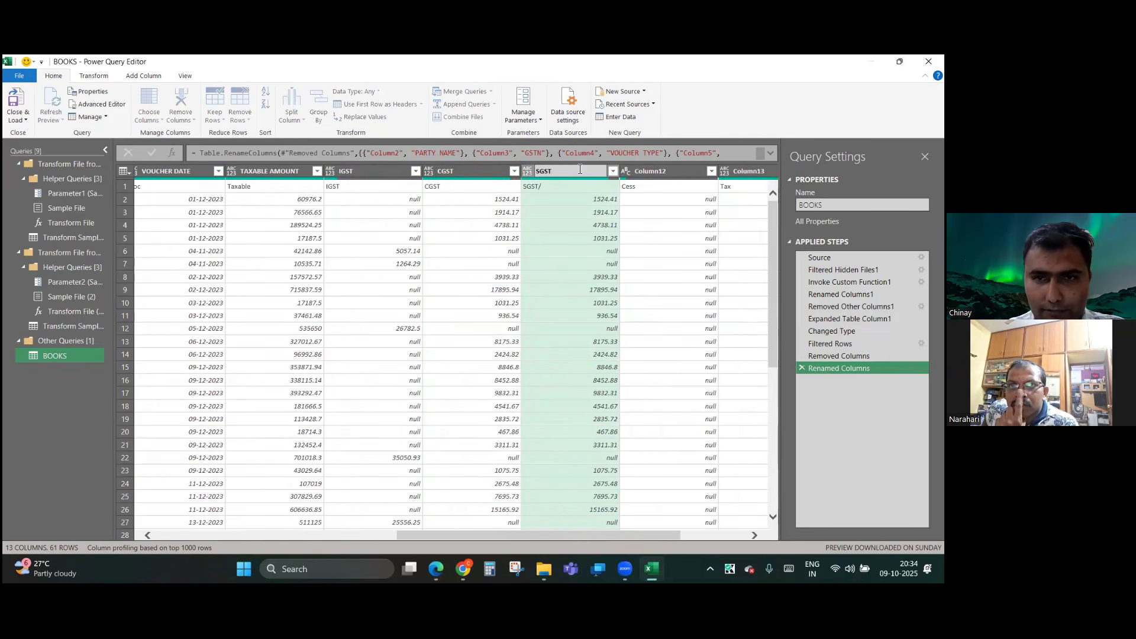
pyautogui.press('Return')
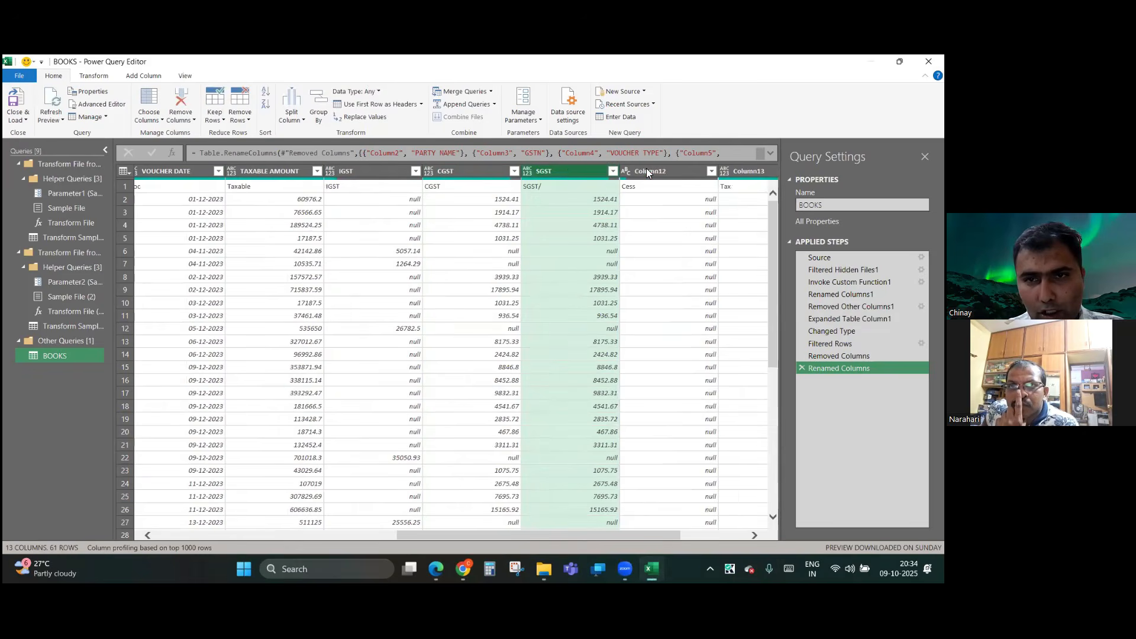
pyautogui.doubleClick(653, 169)
pyautogui.write('CESS')
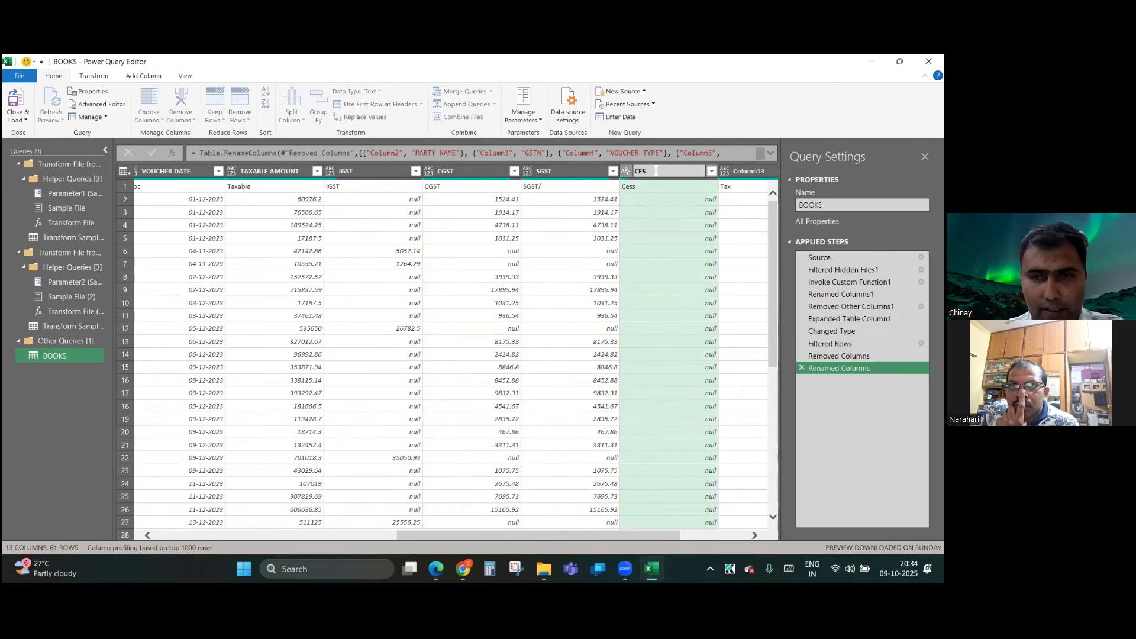
pyautogui.press('Return')
# - Rename Column13, which holds the tax totals, as TOTAL TAX
pyautogui.hscroll(3, 638, 220)
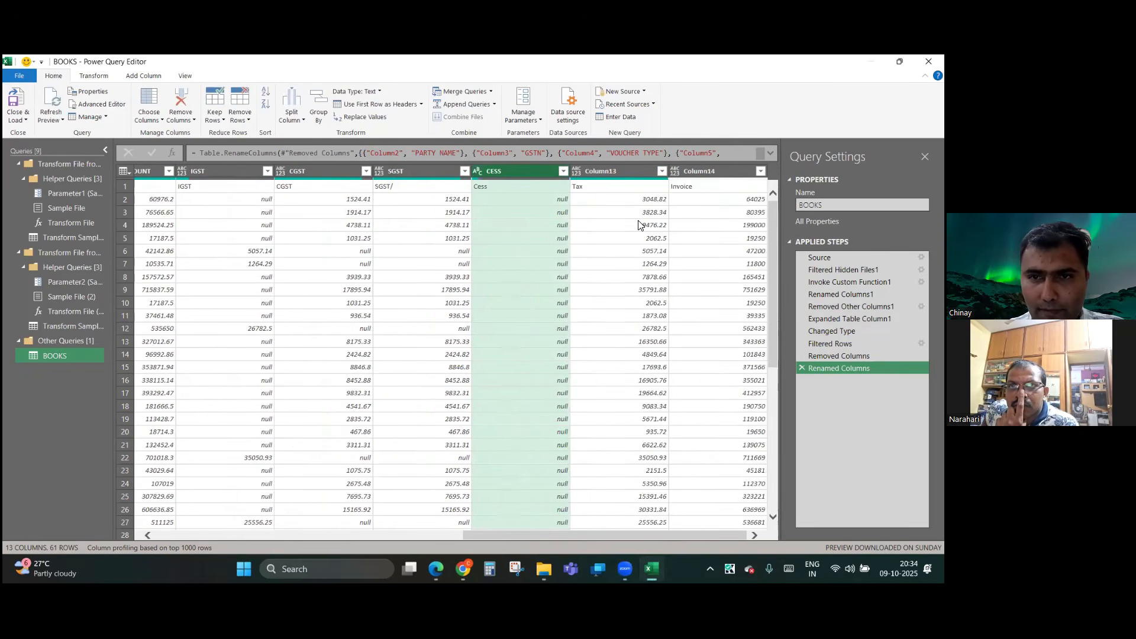
pyautogui.doubleClick(614, 171)
pyautogui.write('T')
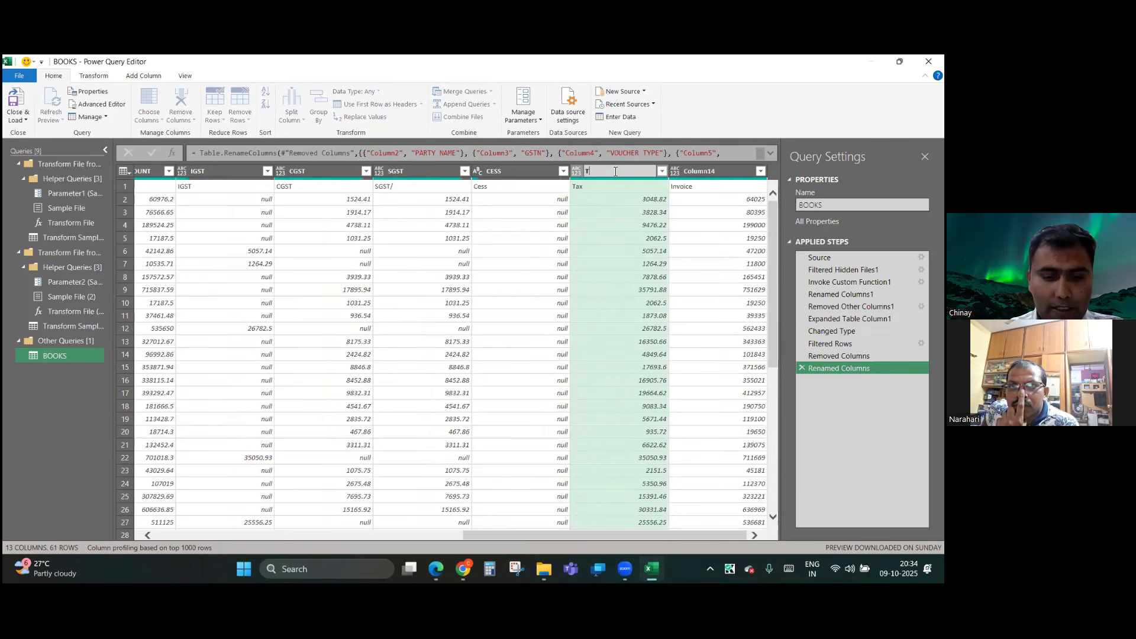
pyautogui.write('OTAL TAX')
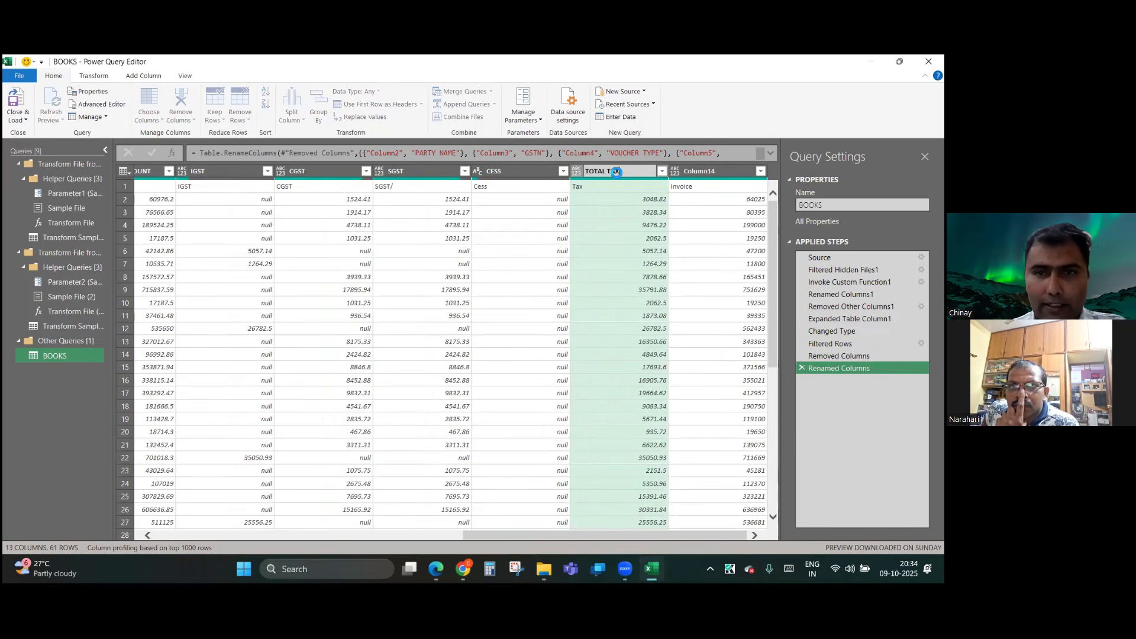
# - Rename Column14, which holds the invoice amounts, as INVOICE VALUE
pyautogui.click(720, 170)
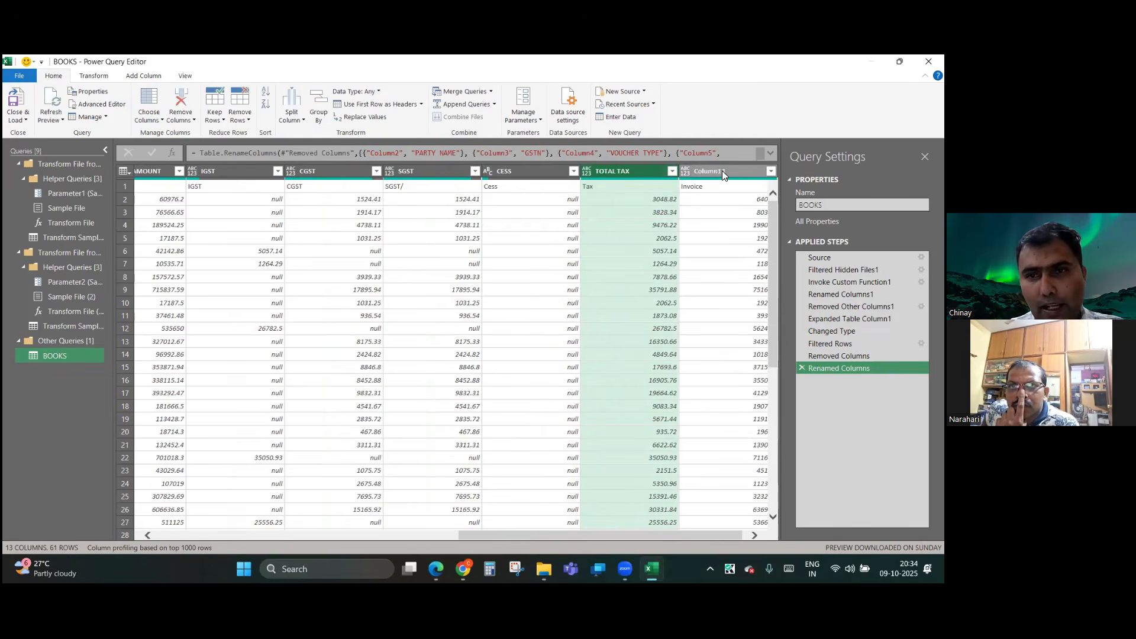
pyautogui.doubleClick(721, 170)
pyautogui.write('INV')
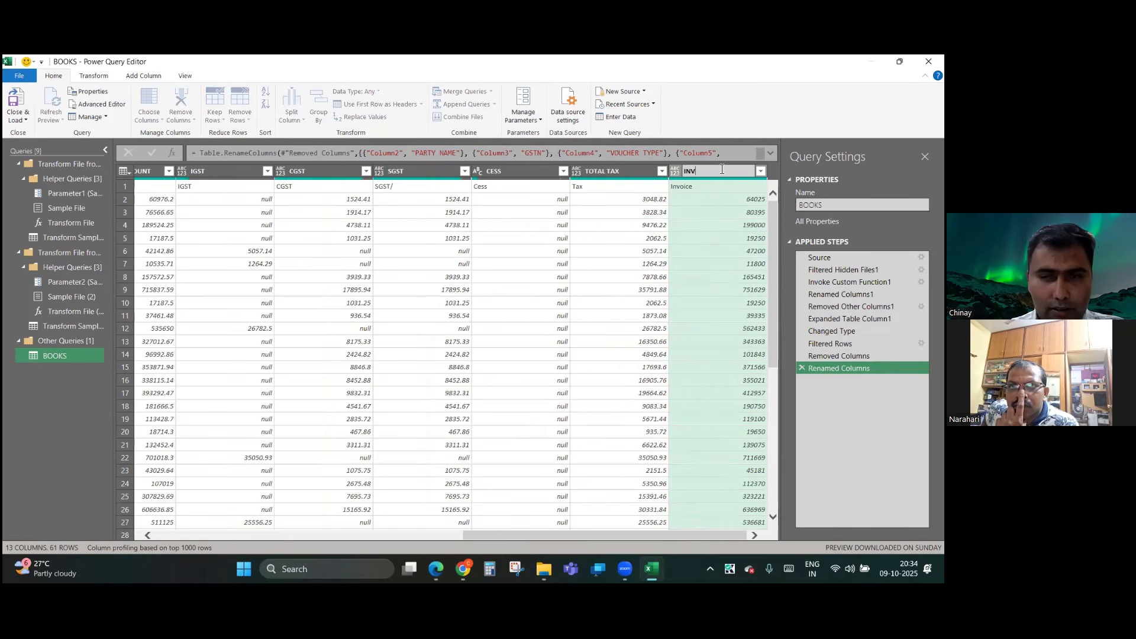
pyautogui.write('OICE VALUE')
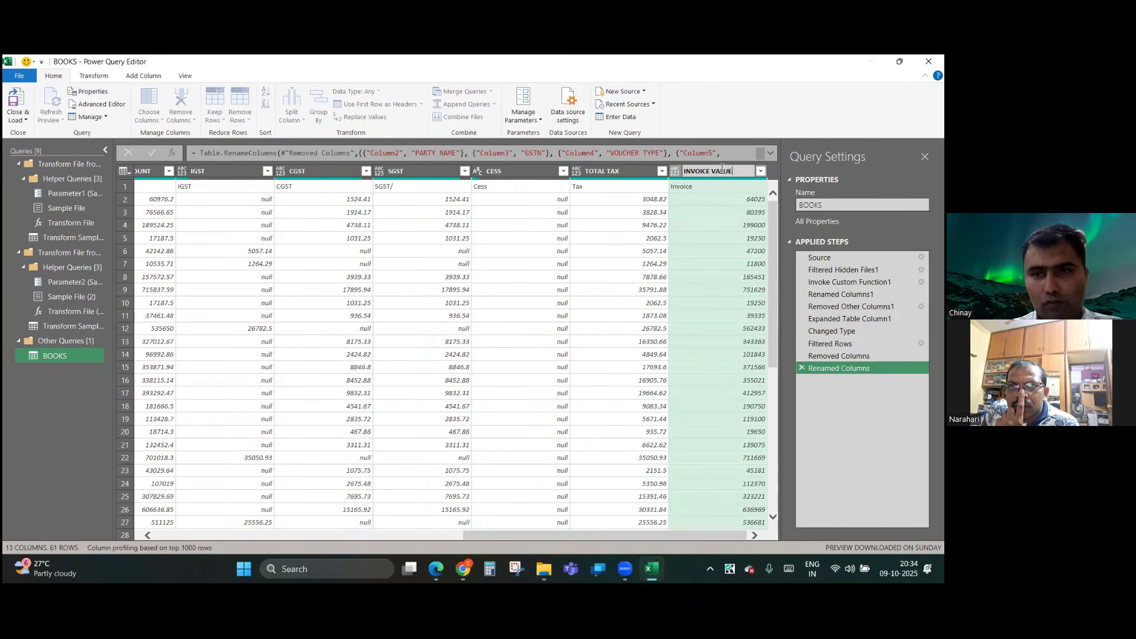
pyautogui.press('Return')
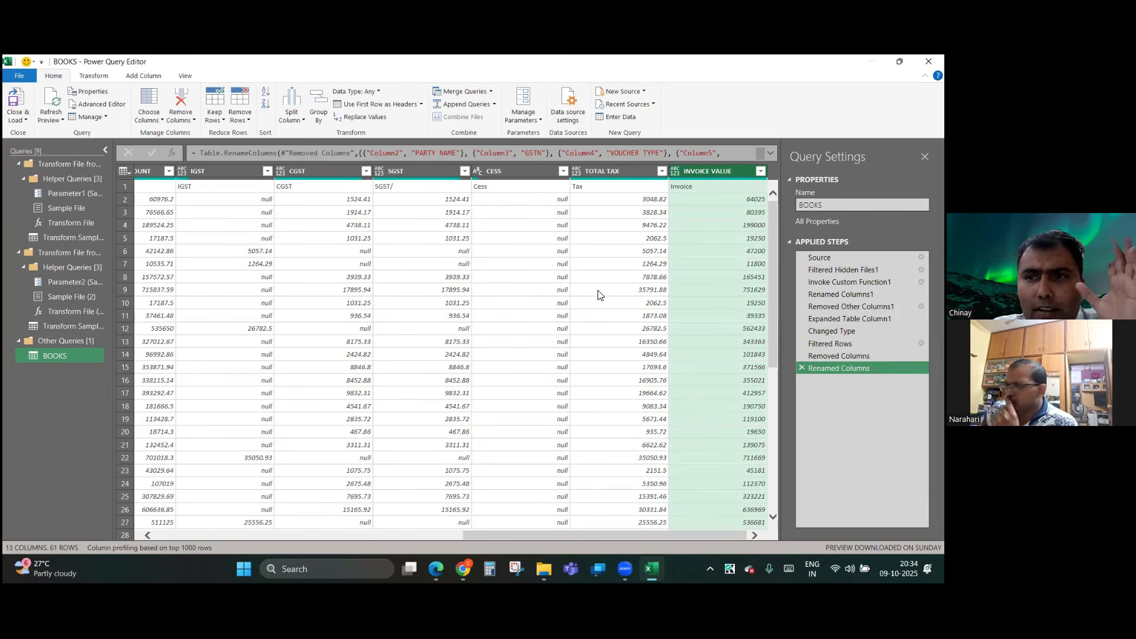
# - Review the renamed headers of the BOOKS query against the original header labels in the first data row
pyautogui.hscroll(-1, 597, 295)
pyautogui.hscroll(-3, 598, 294)
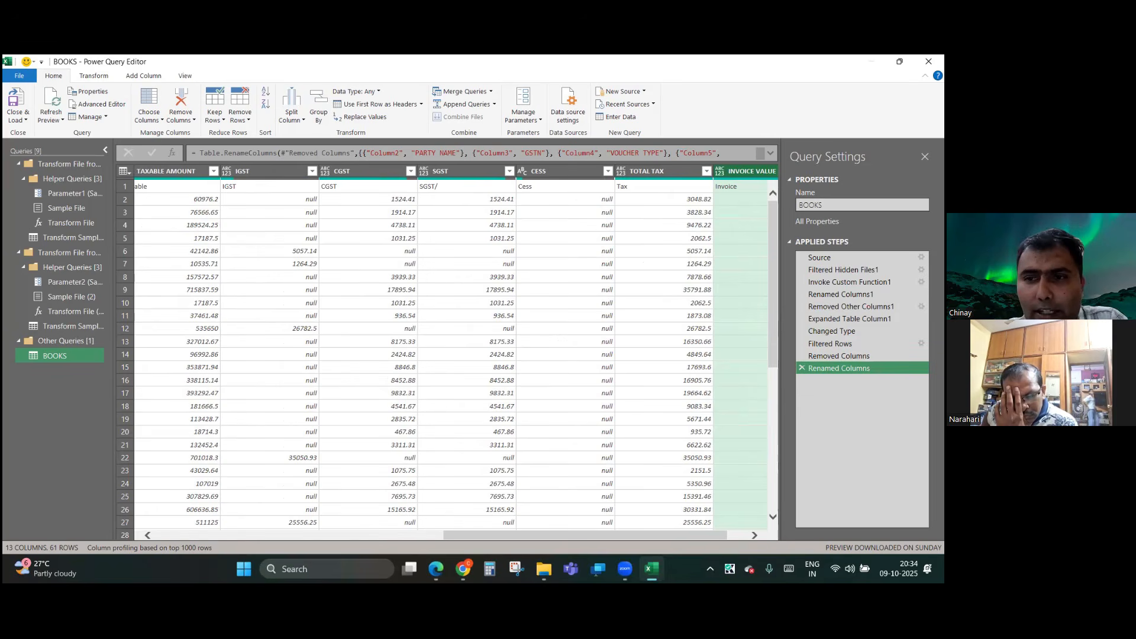
pyautogui.hscroll(-10, 673, 400)
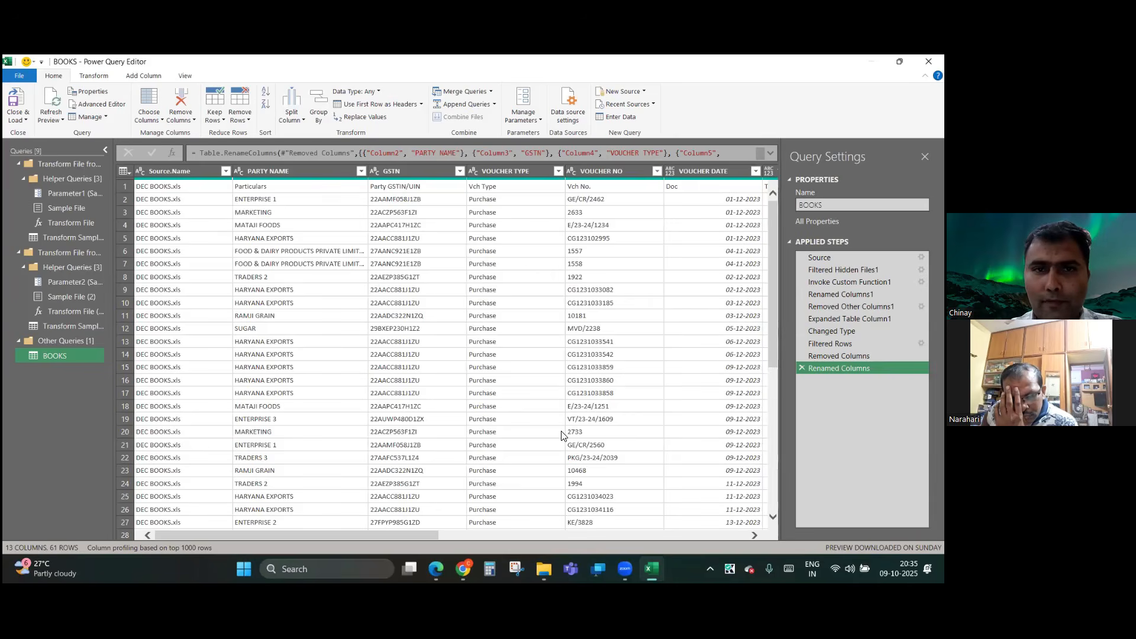
pyautogui.hscroll(2, 471, 240)
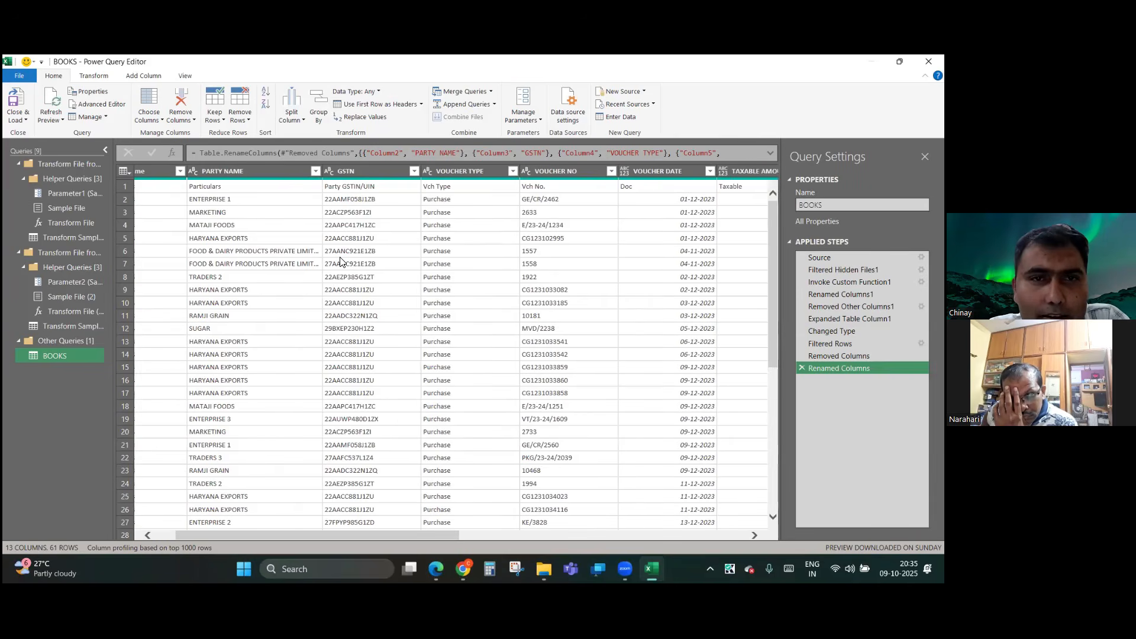
pyautogui.hscroll(-2, 340, 261)
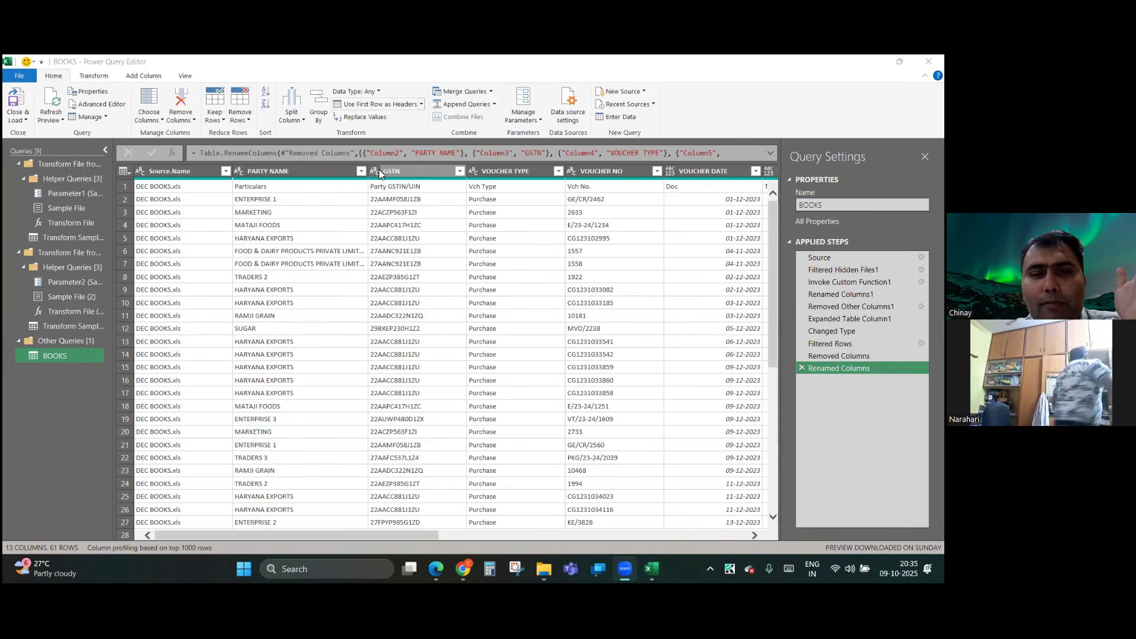
pyautogui.hscroll(3, 432, 332)
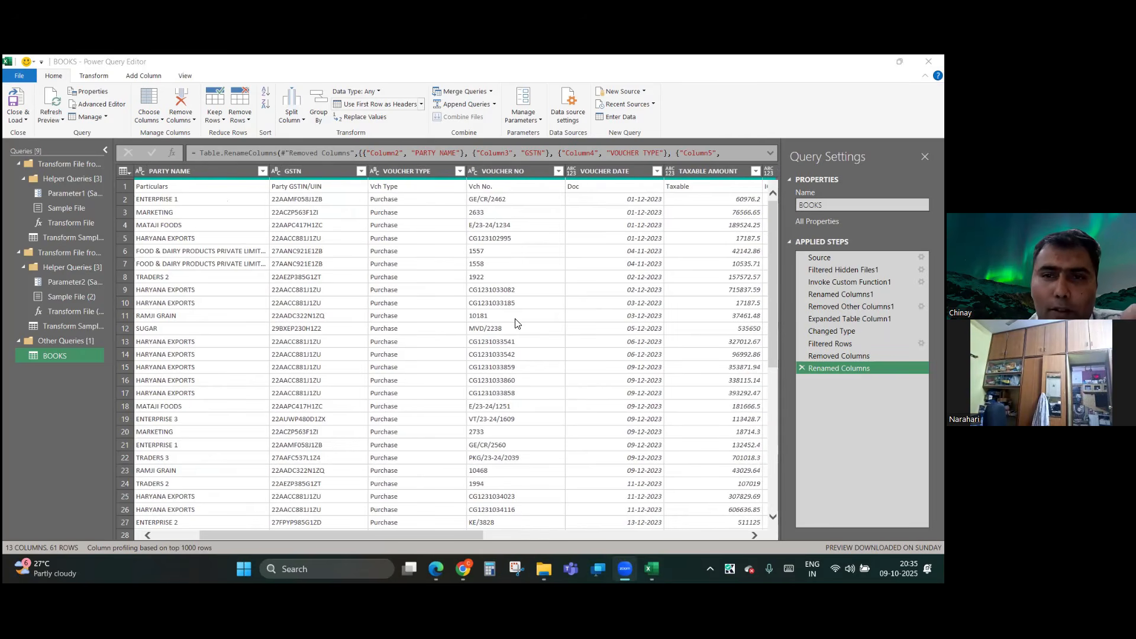
pyautogui.hscroll(3, 518, 322)
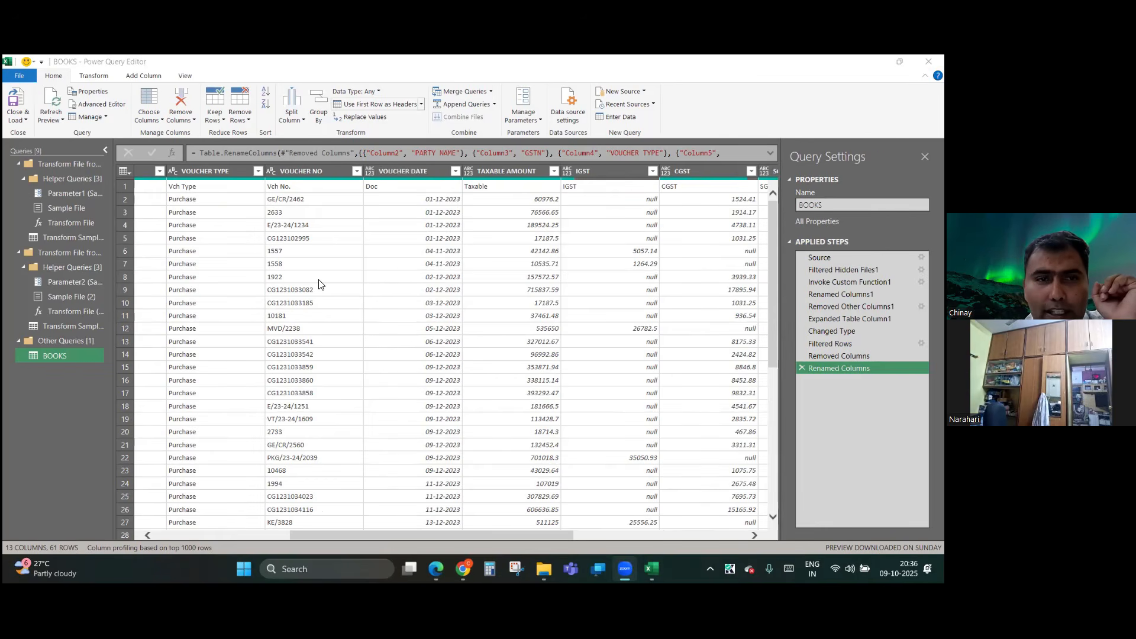
pyautogui.hscroll(-5, 375, 259)
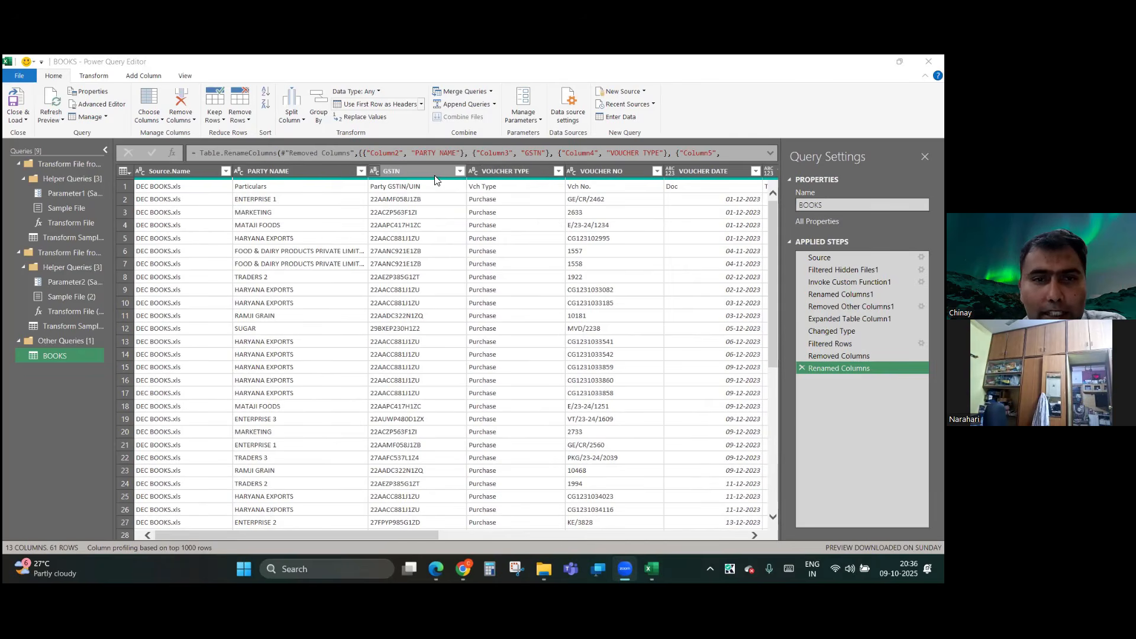
pyautogui.hscroll(5, 483, 178)
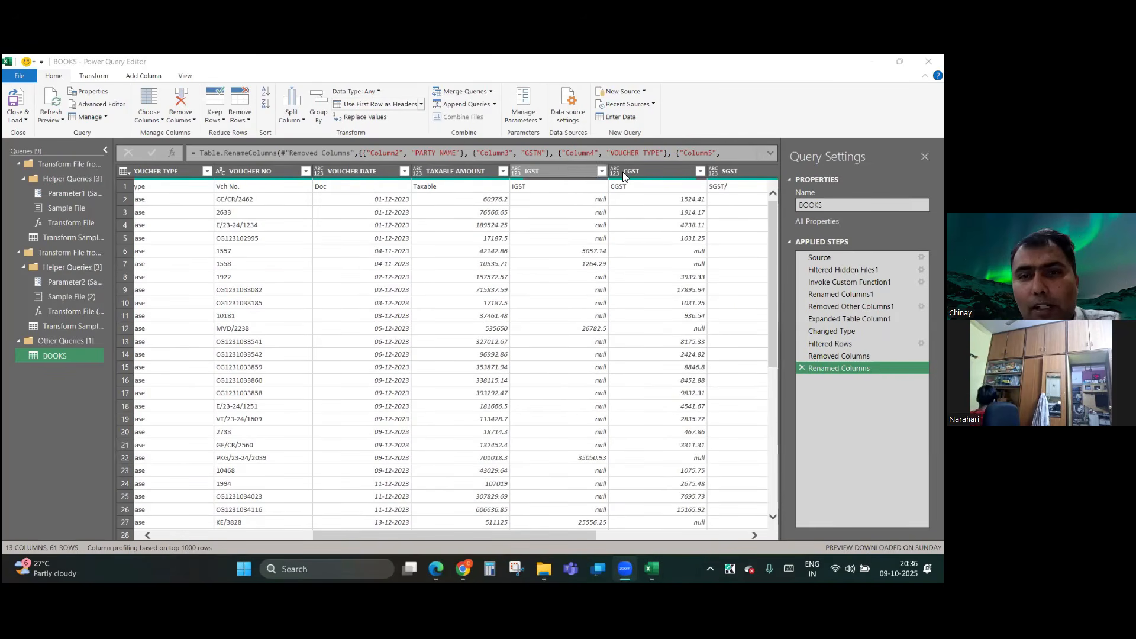
# - Filter the VOUCHER TYPE column to exclude the leftover "Vch Type" header row, keeping only Purchase
pyautogui.hscroll(-3, 447, 255)
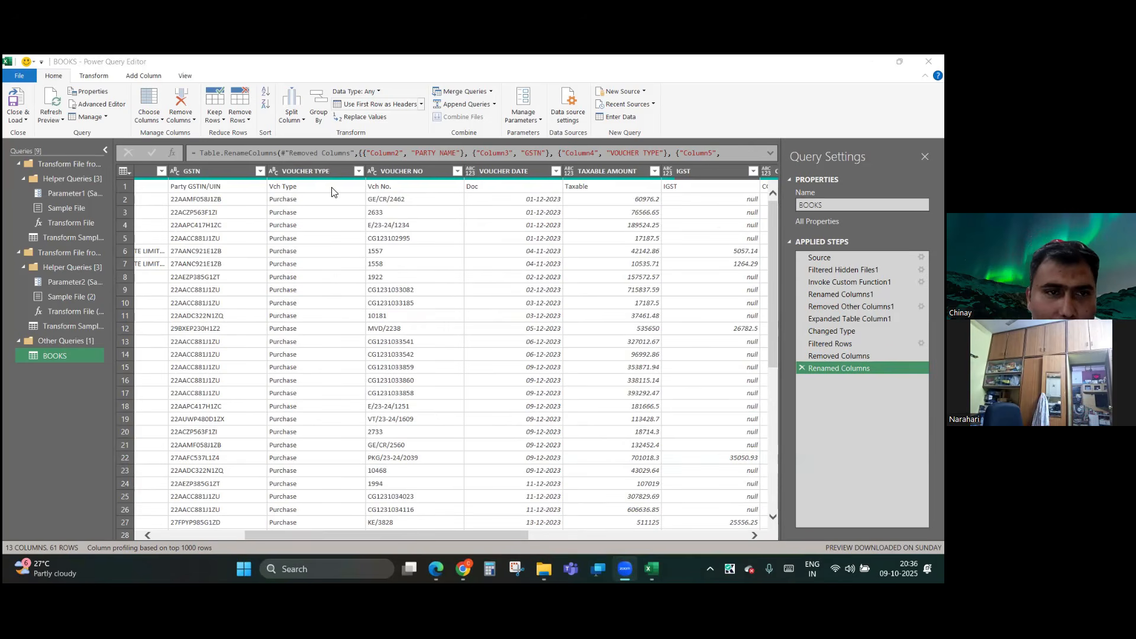
pyautogui.click(357, 172)
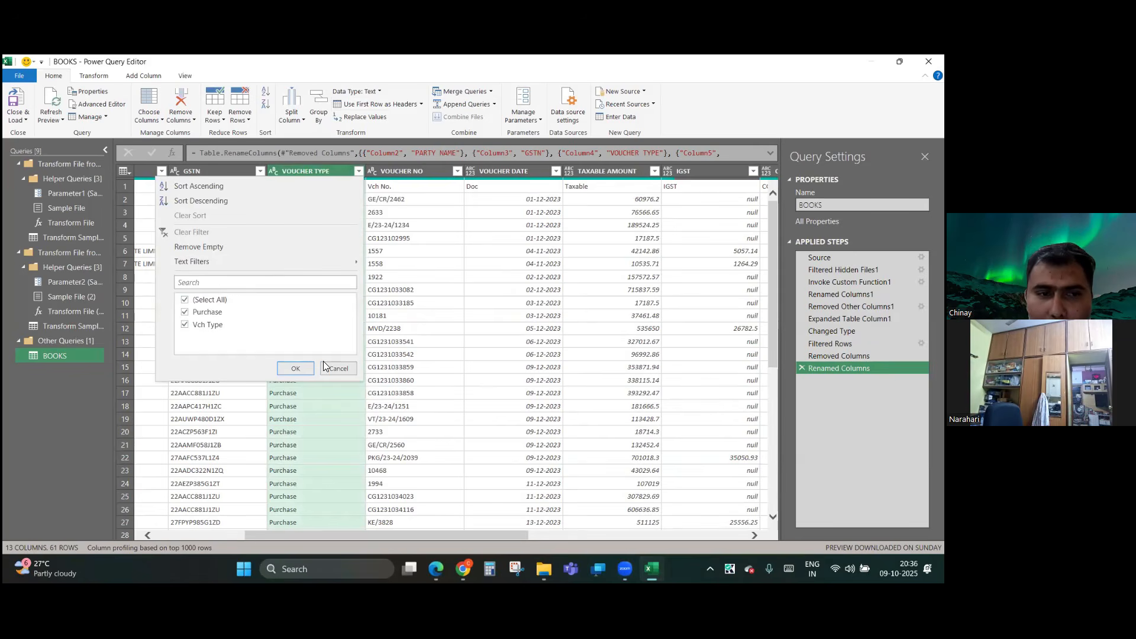
pyautogui.click(185, 325)
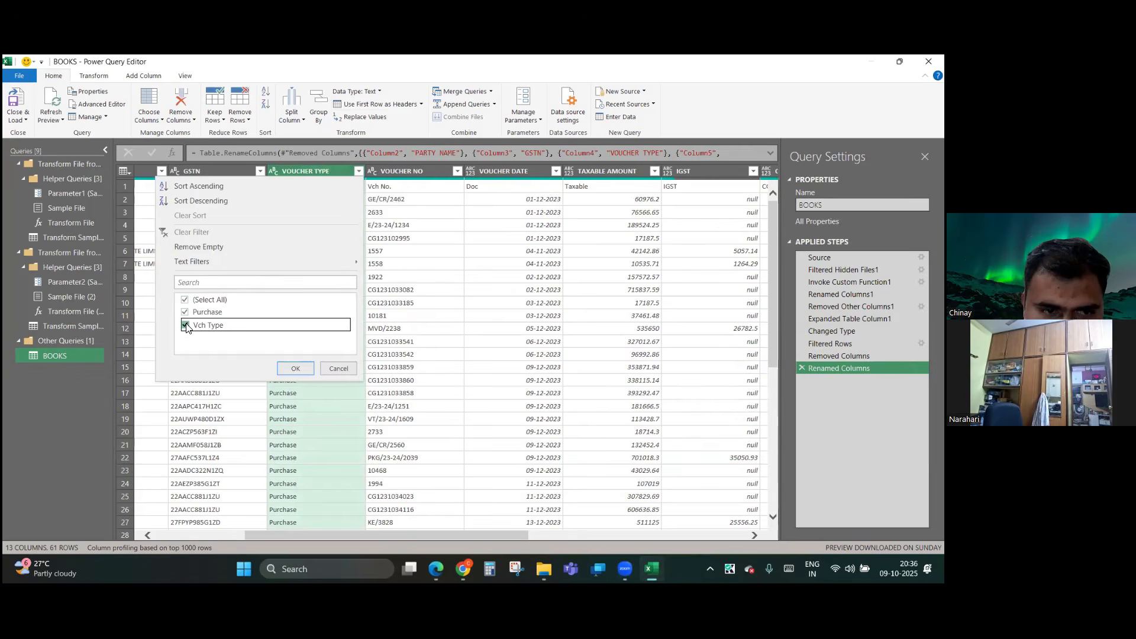
pyautogui.click(292, 368)
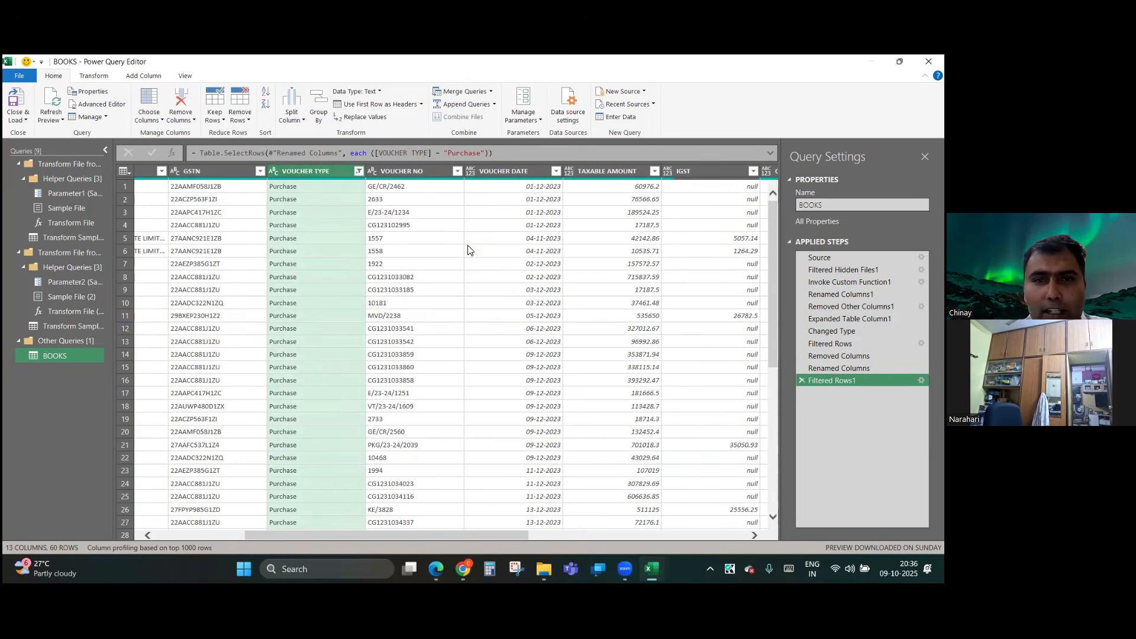
# - Try the Date data type on the VOUCHER DATE column, and remove the resulting type-change step from the query
pyautogui.click(501, 172)
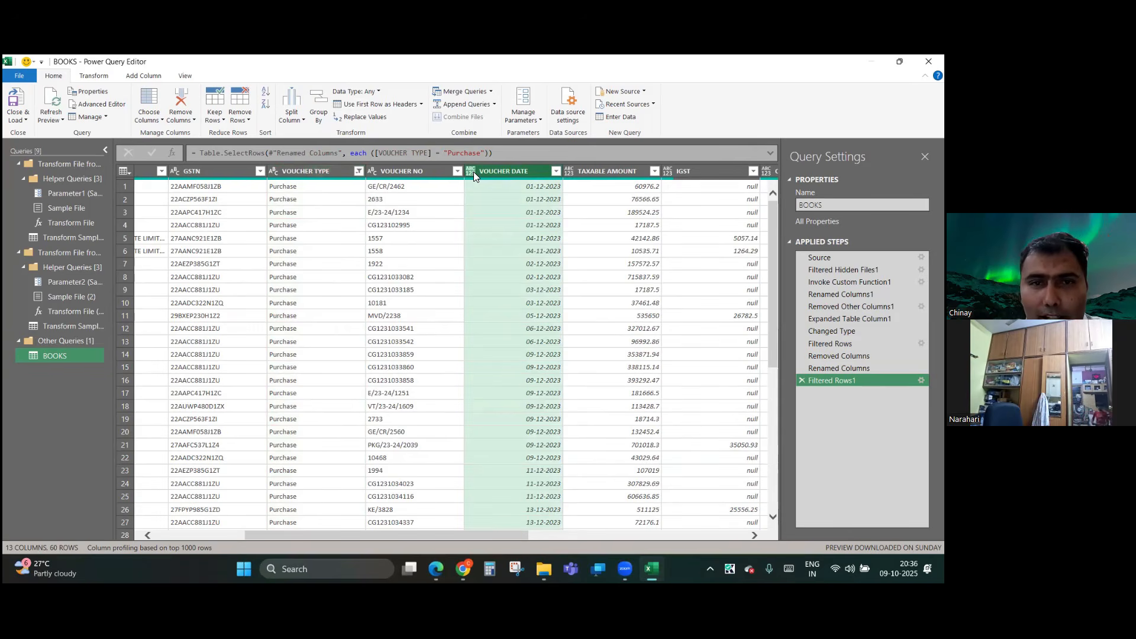
pyautogui.click(473, 172)
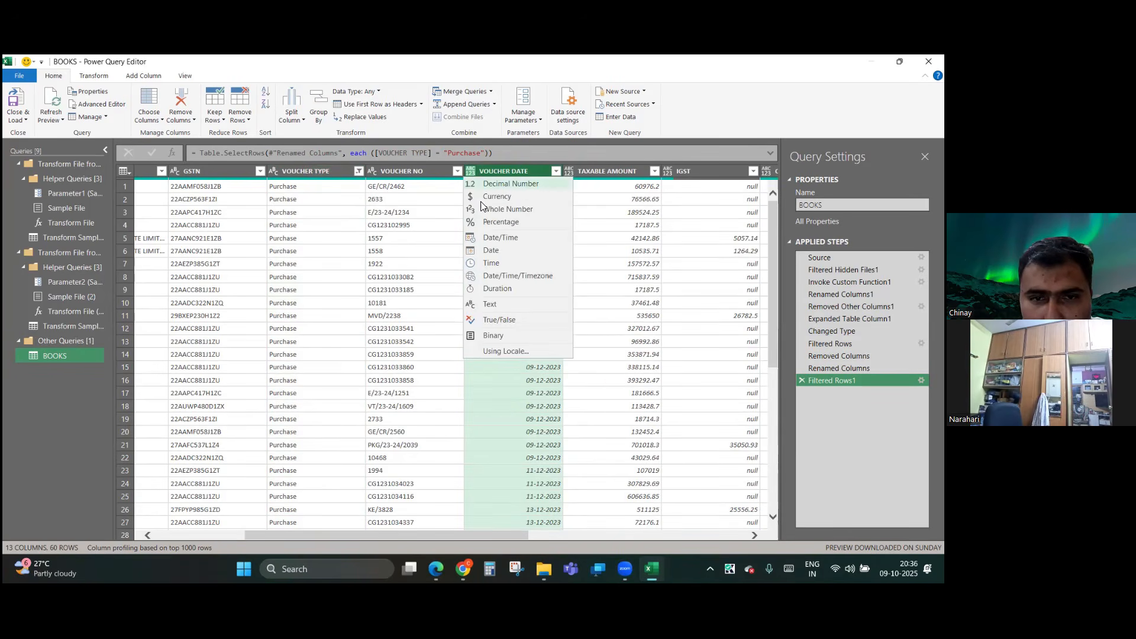
pyautogui.click(493, 250)
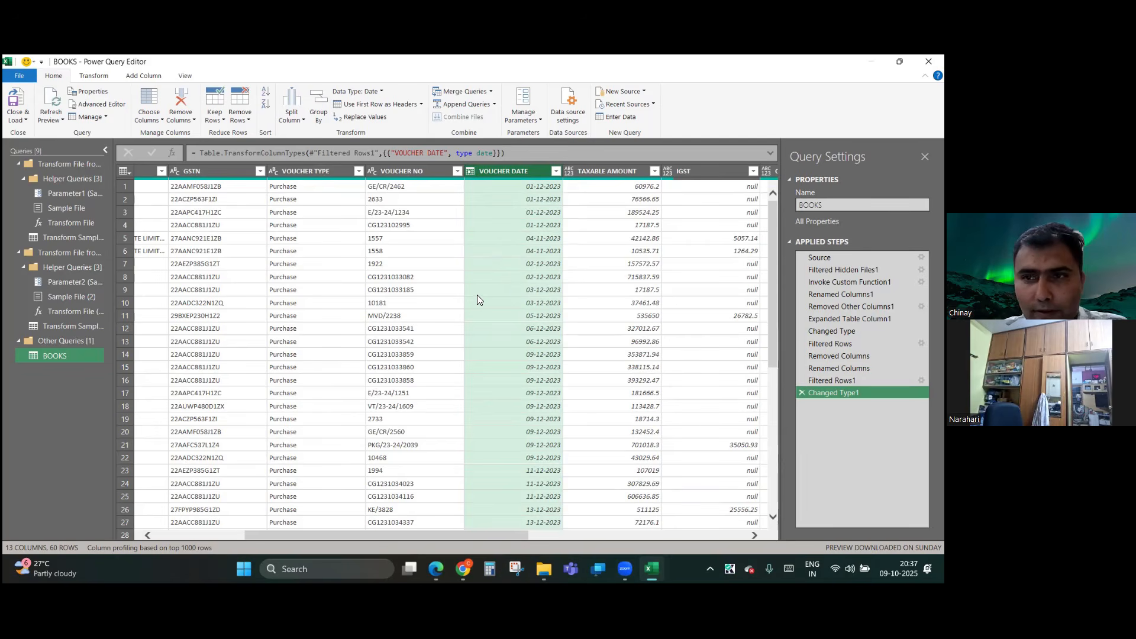
pyautogui.hscroll(5, 477, 295)
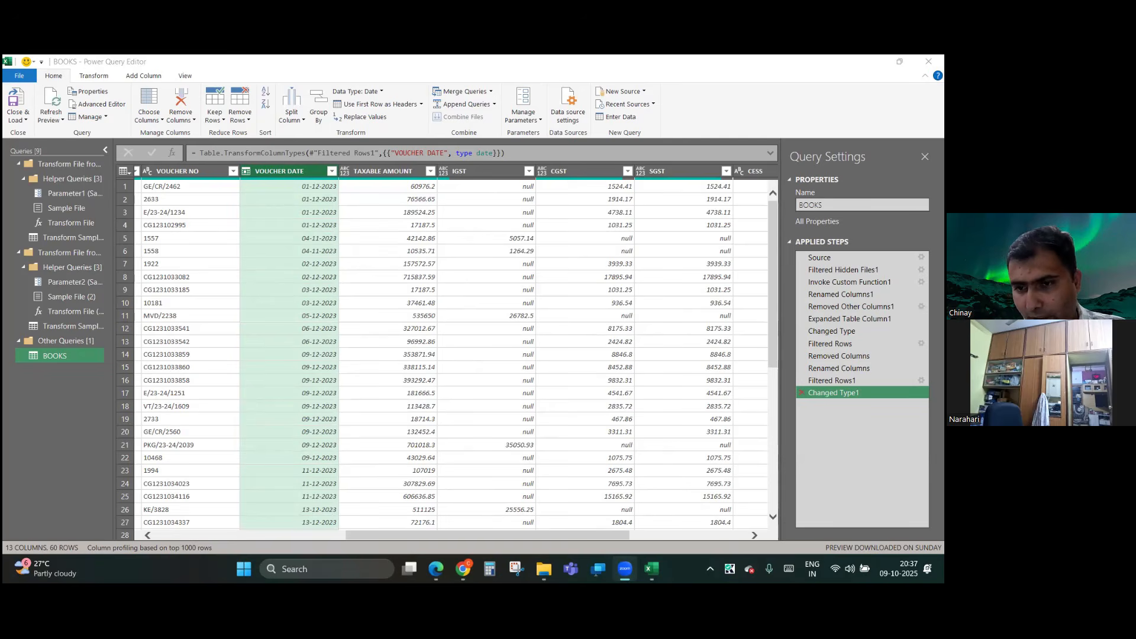
pyautogui.click(802, 392)
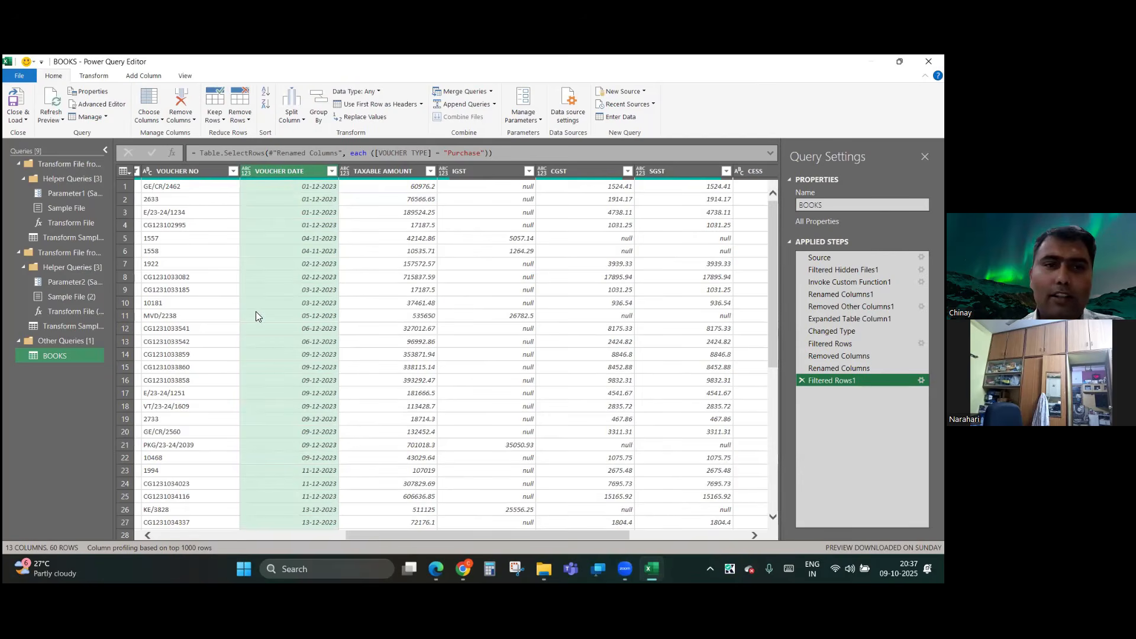
# - Set the data type of the VOUCHER DATE column to Date and of the TAXABLE AMOUNT column to Decimal Number
pyautogui.click(292, 171)
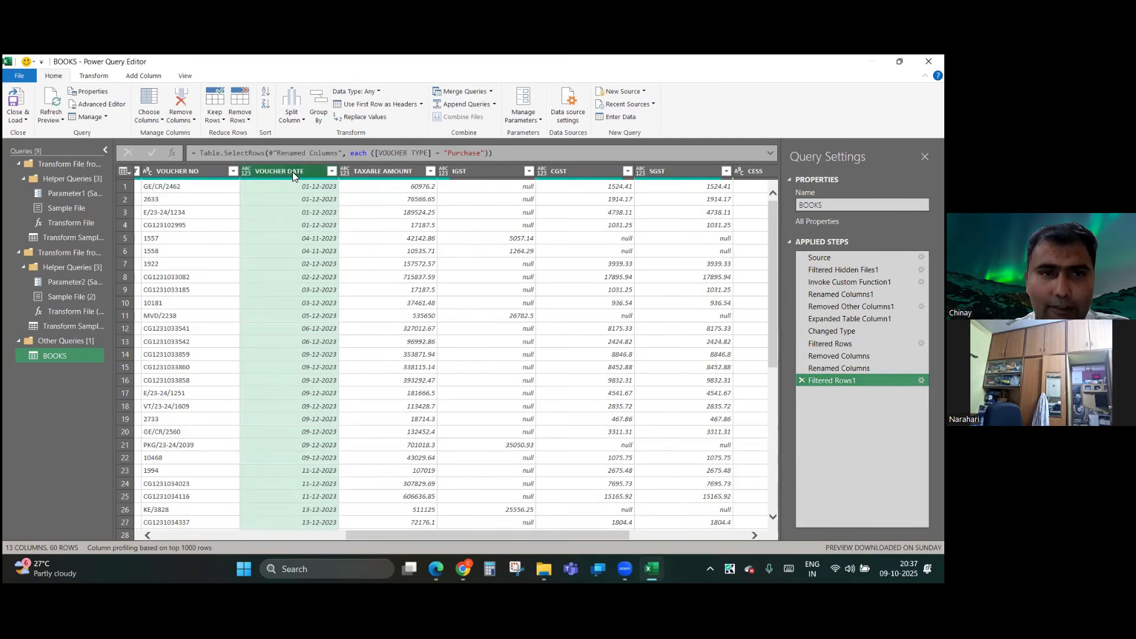
pyautogui.click(246, 171)
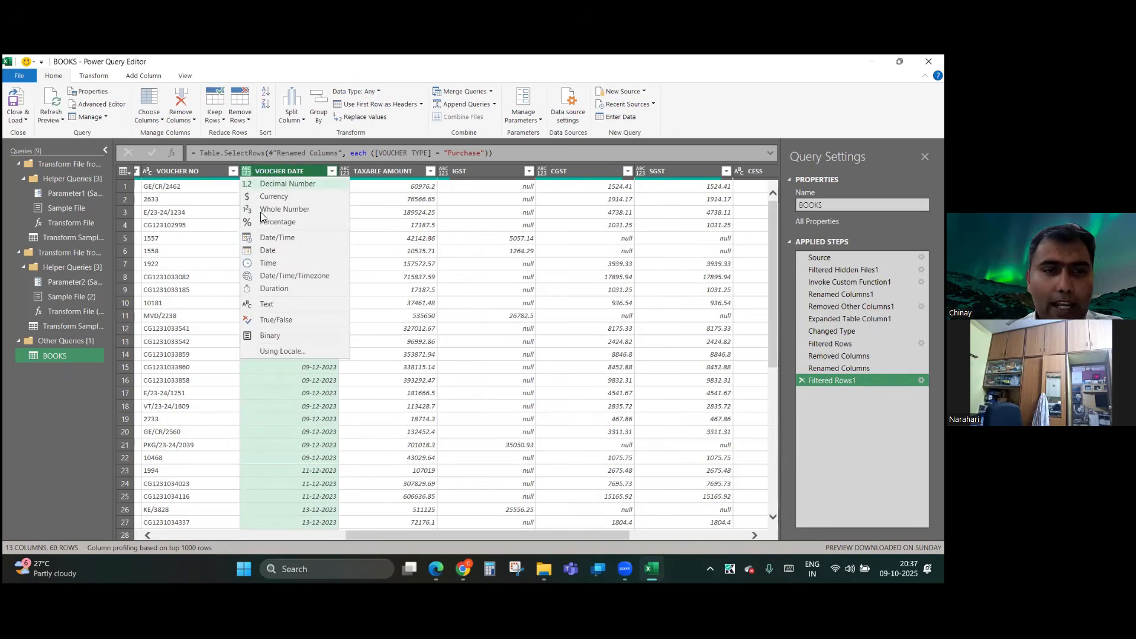
pyautogui.click(271, 250)
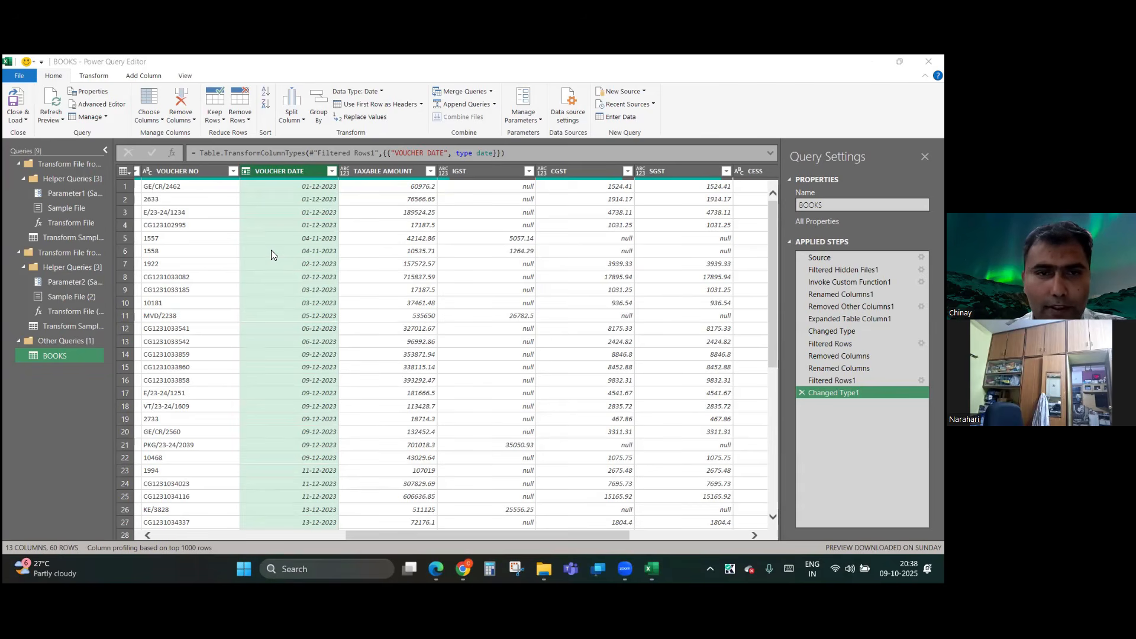
pyautogui.click(384, 172)
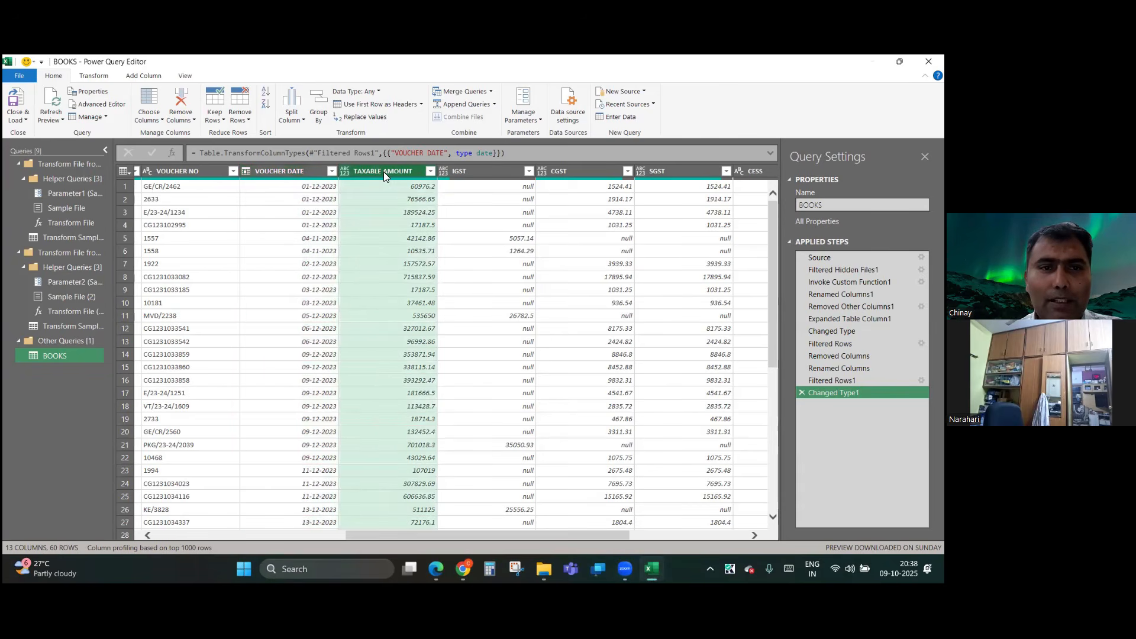
pyautogui.click(346, 172)
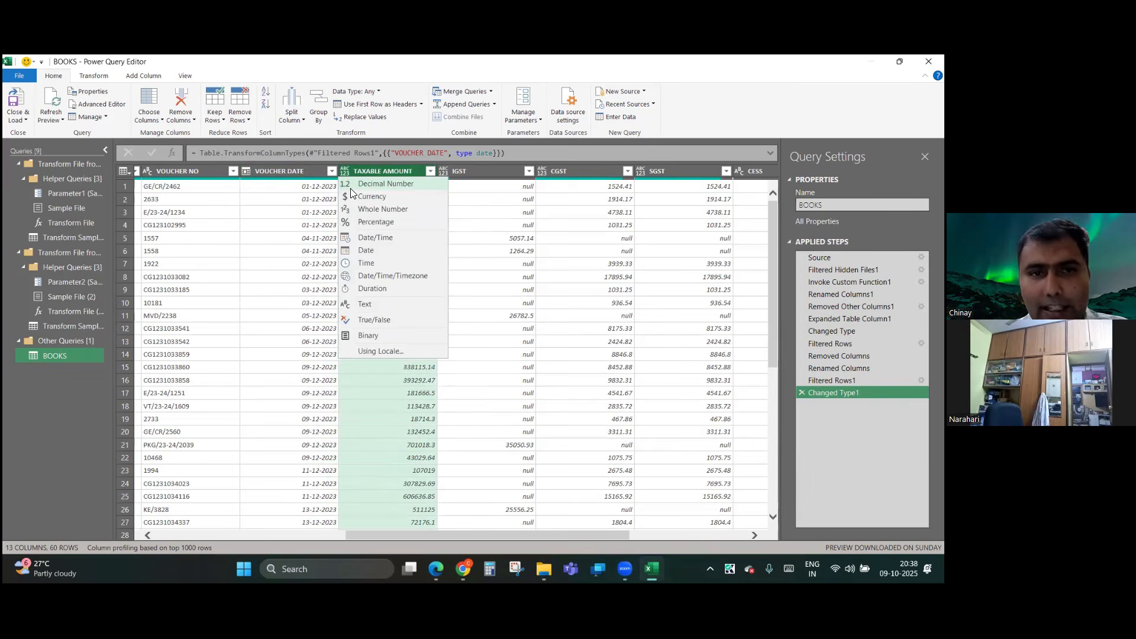
pyautogui.click(390, 185)
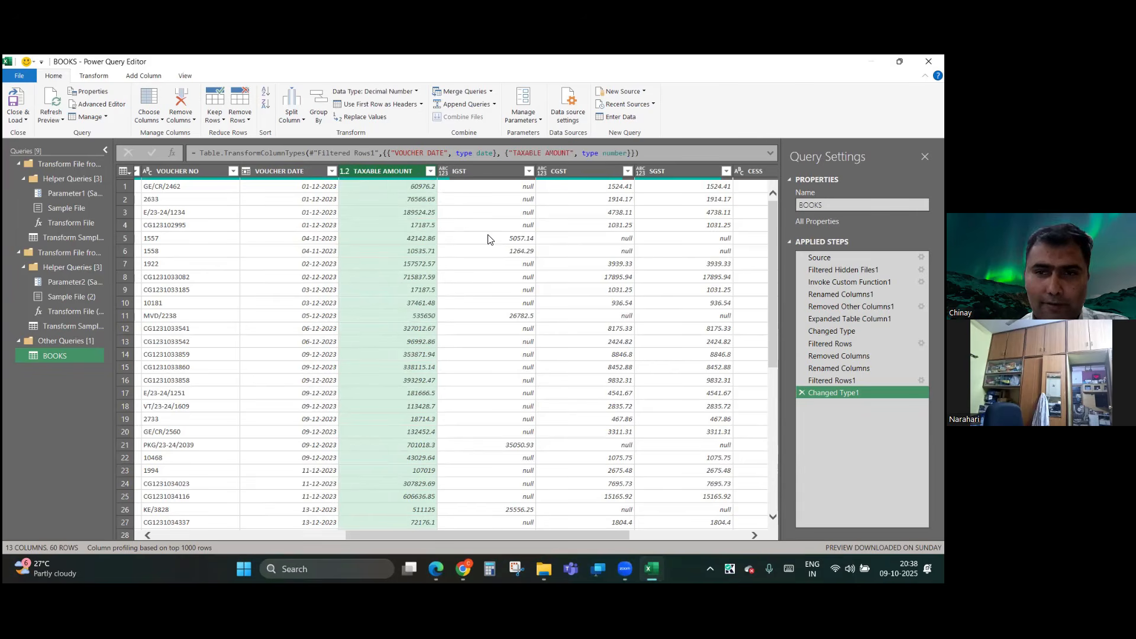
# - Look across the BOOKS columns and remove the Changed Type1 step from the query
pyautogui.hscroll(3, 524, 263)
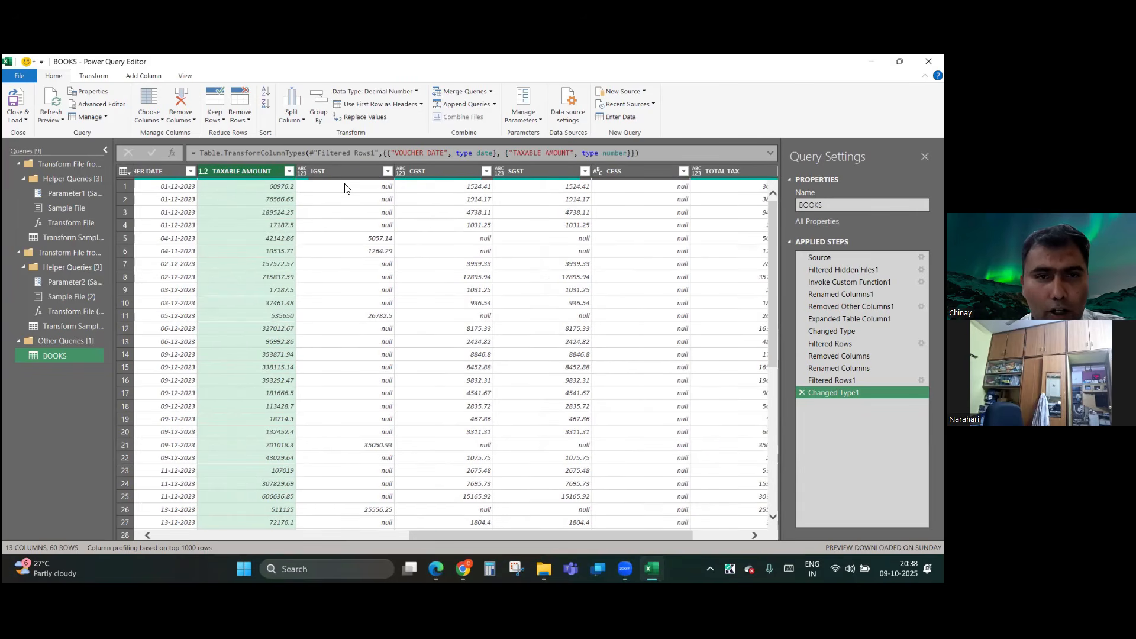
pyautogui.click(324, 171)
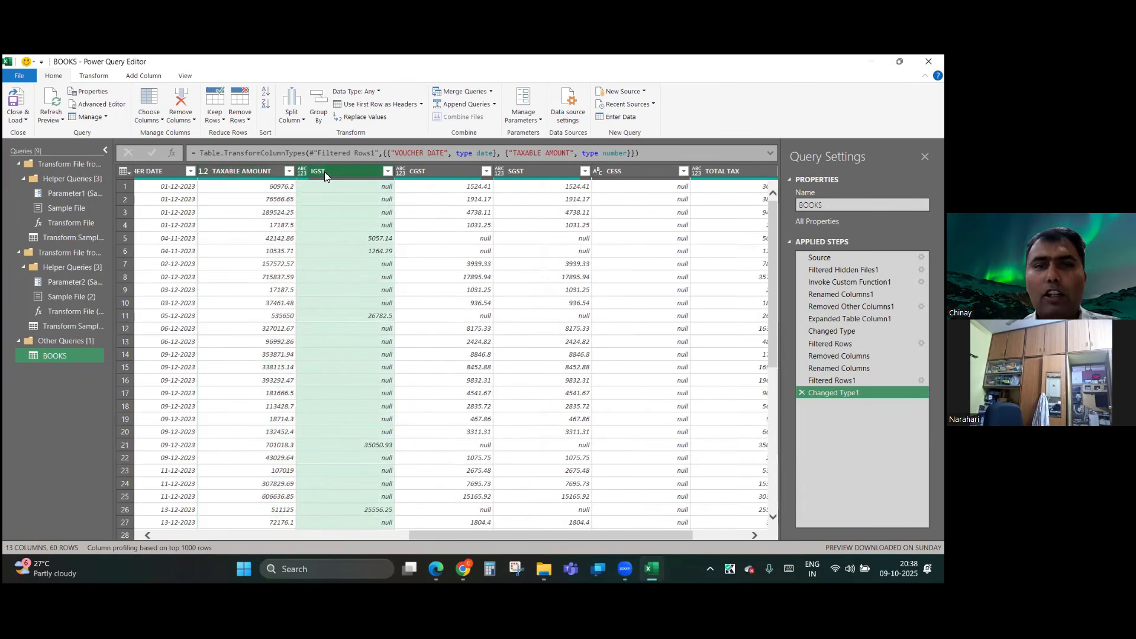
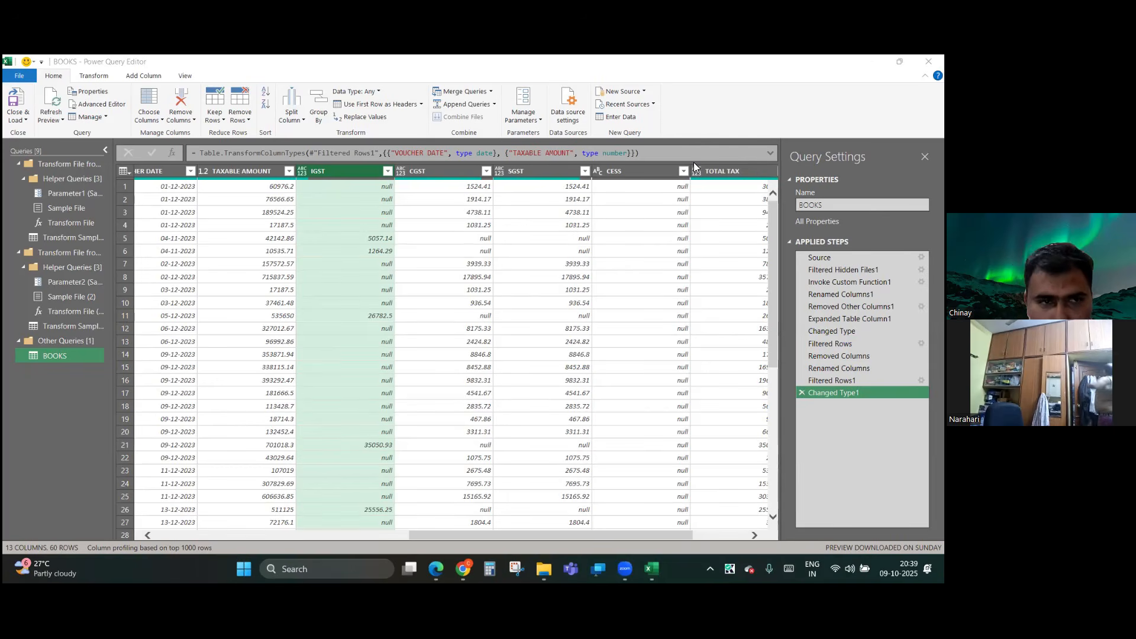
pyautogui.hscroll(-5, 403, 307)
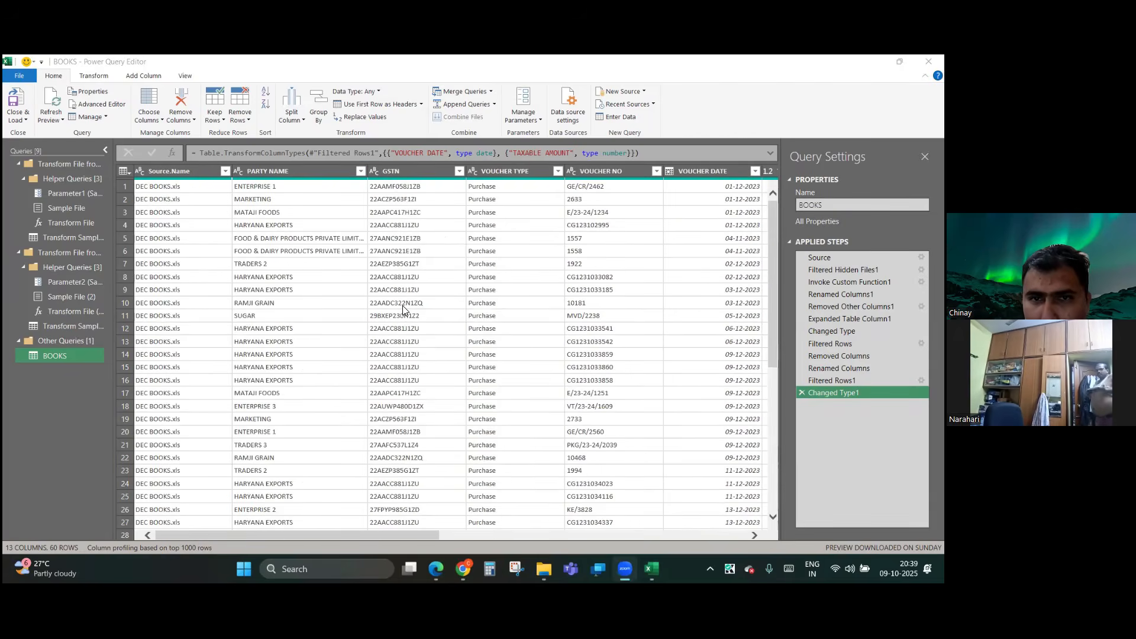
pyautogui.hscroll(5, 402, 308)
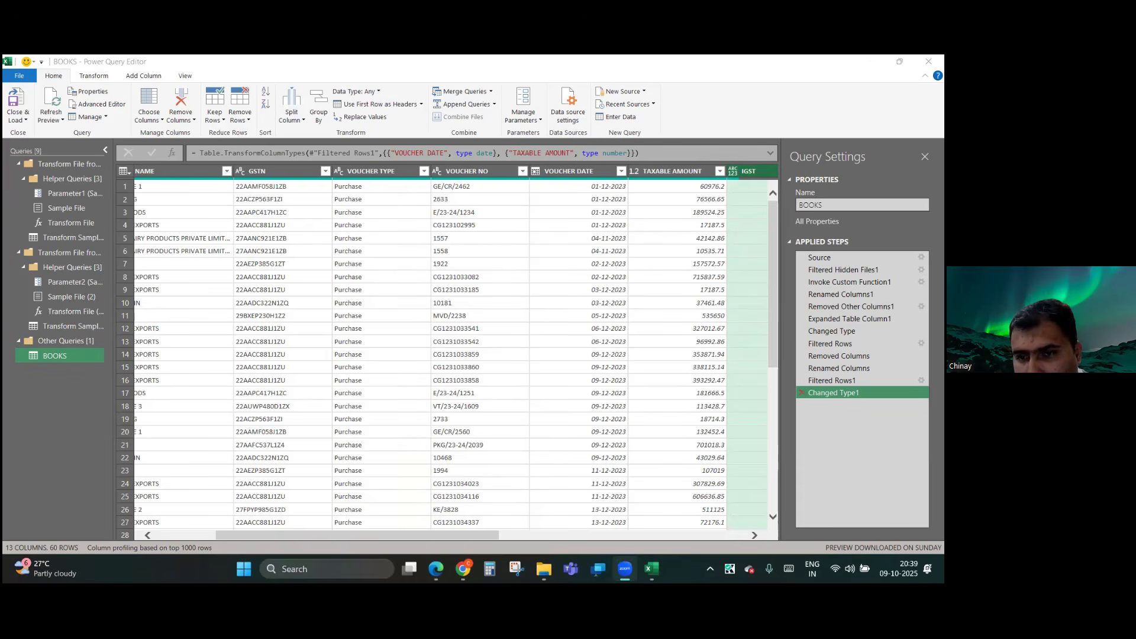
pyautogui.click(802, 392)
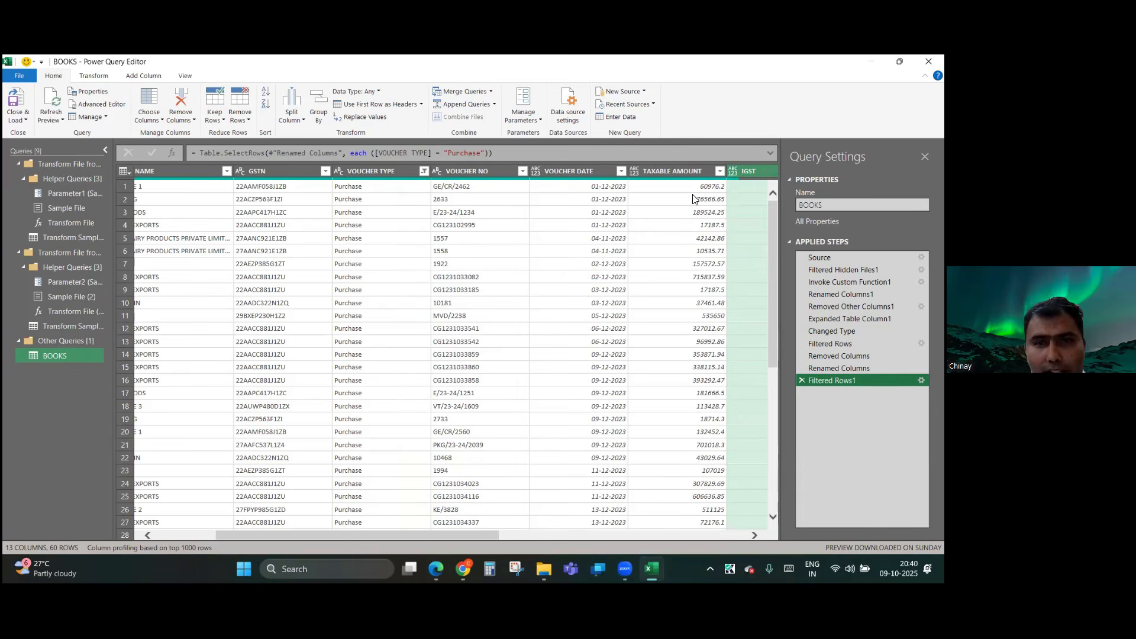
# - Set the data type of the VOUCHER DATE column in the BOOKS query to Date
pyautogui.click(437, 170)
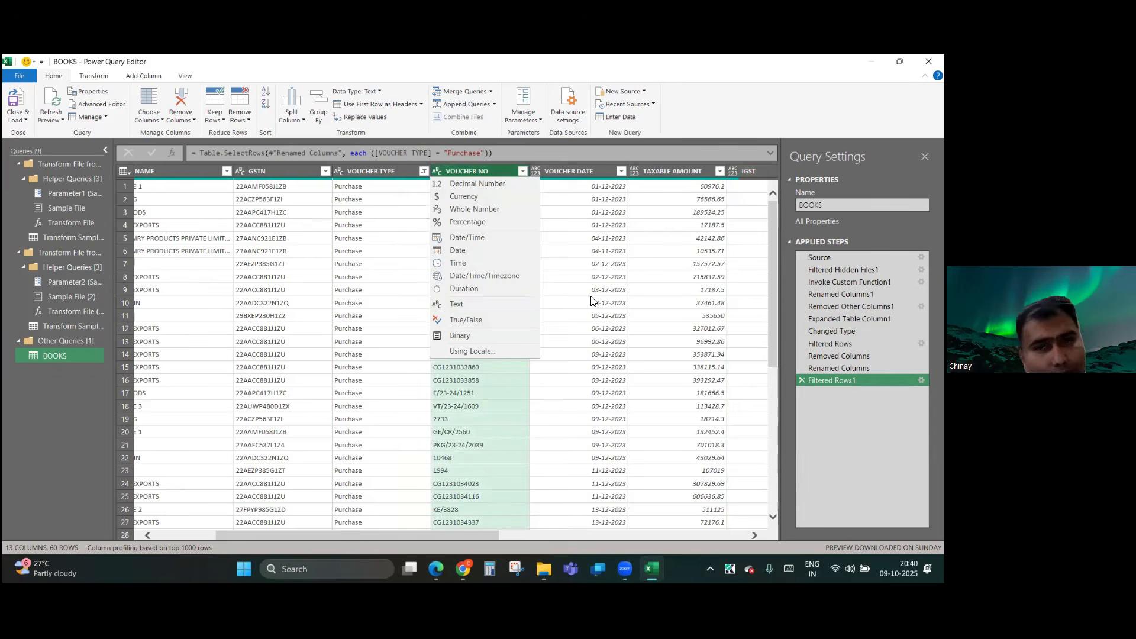
pyautogui.click(607, 254)
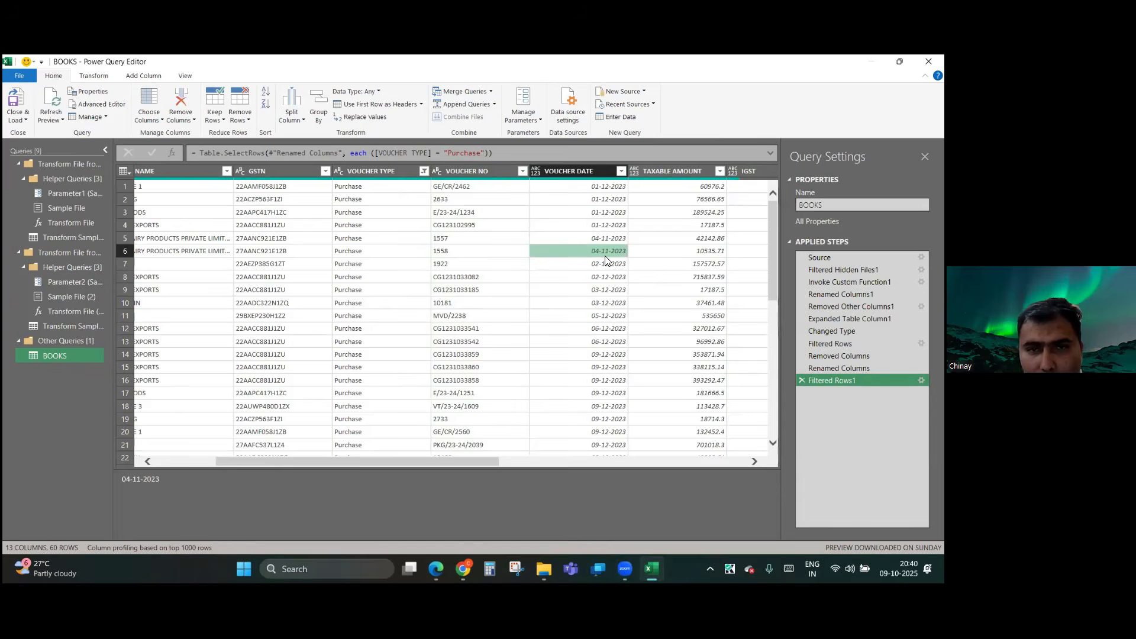
pyautogui.click(536, 171)
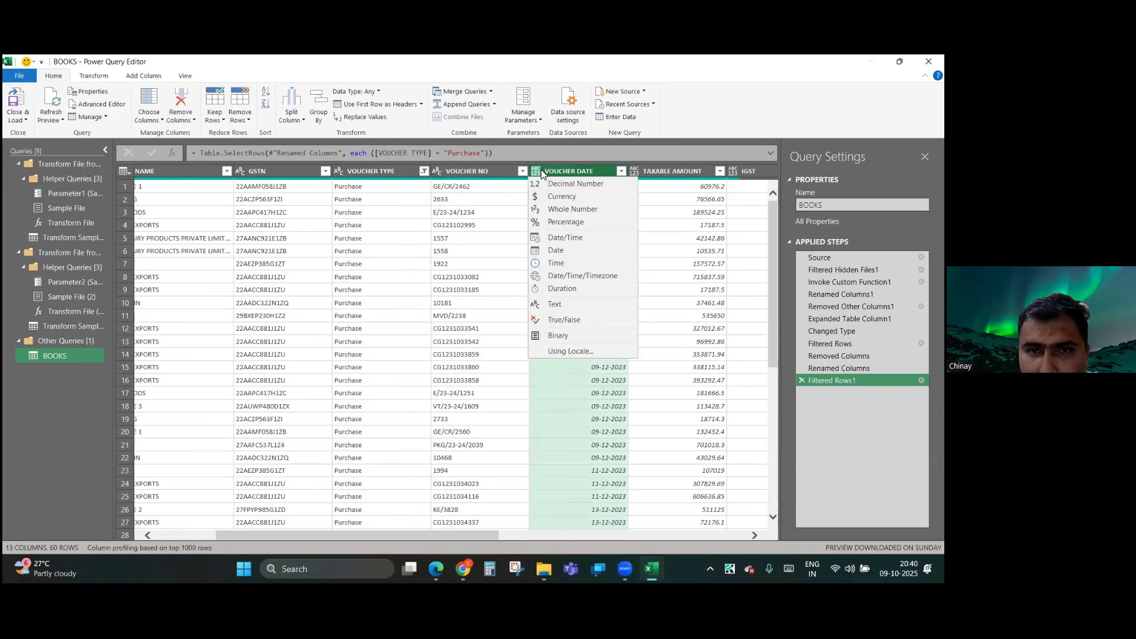
pyautogui.click(559, 253)
# - Set the data type of the TAXABLE AMOUNT and IGST columns to Decimal Number
pyautogui.hscroll(5, 559, 253)
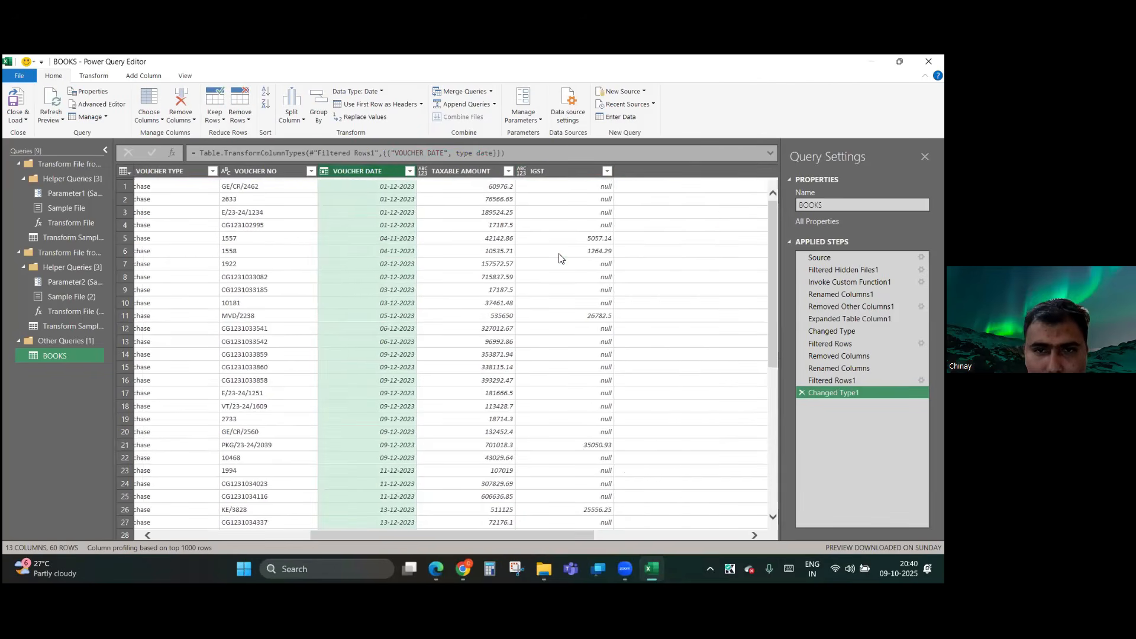
pyautogui.click(458, 171)
pyautogui.click(418, 171)
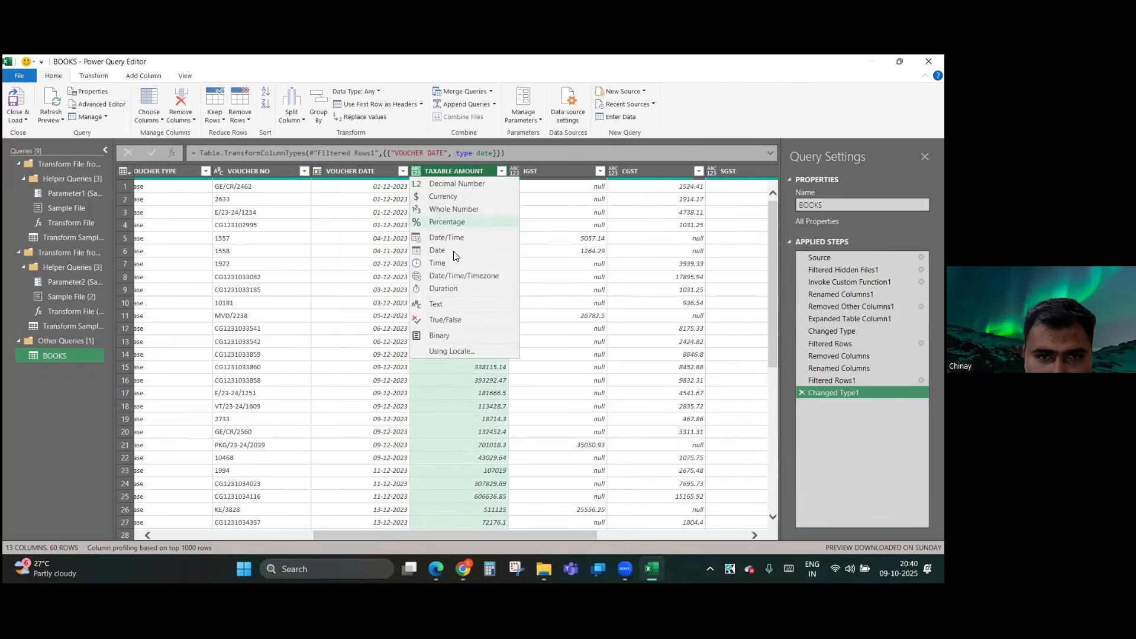
pyautogui.click(439, 185)
pyautogui.click(545, 171)
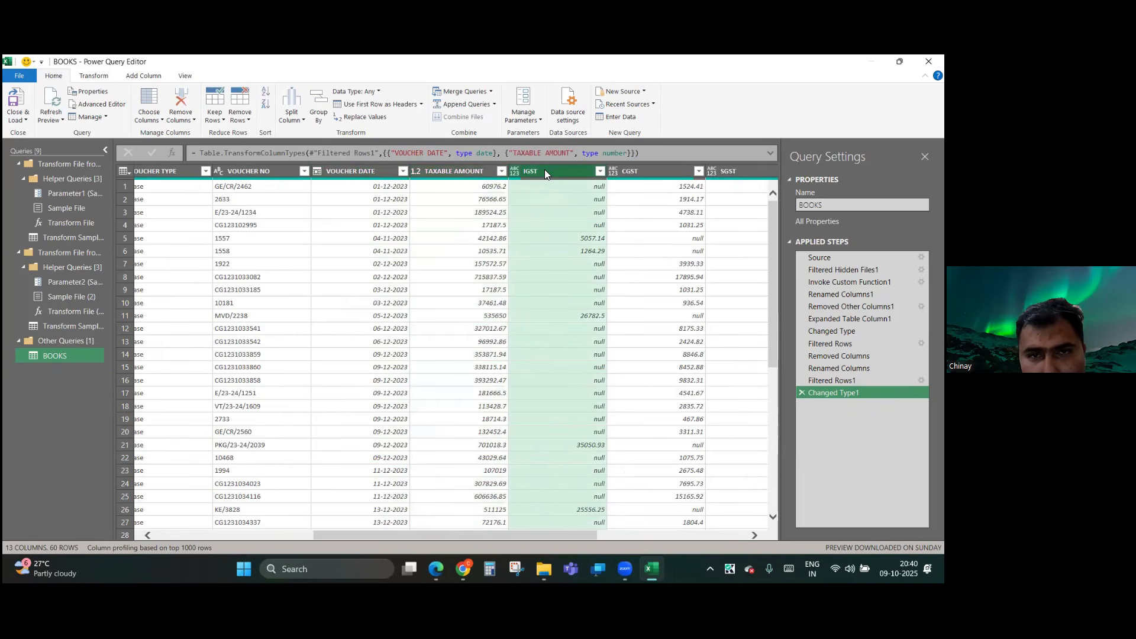
pyautogui.click(513, 170)
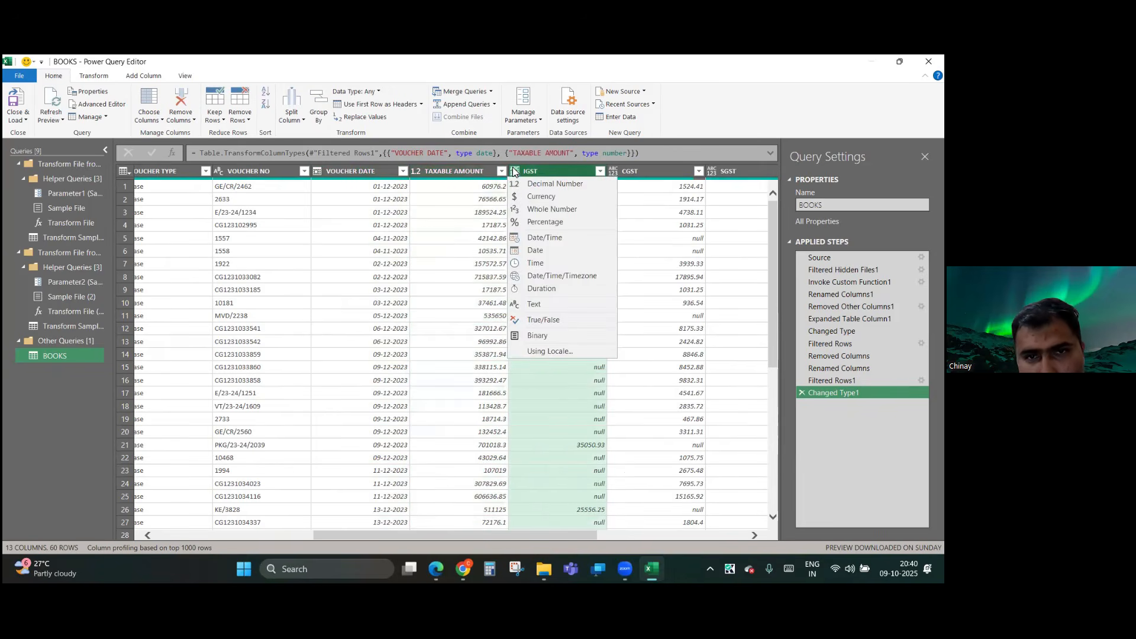
pyautogui.click(521, 185)
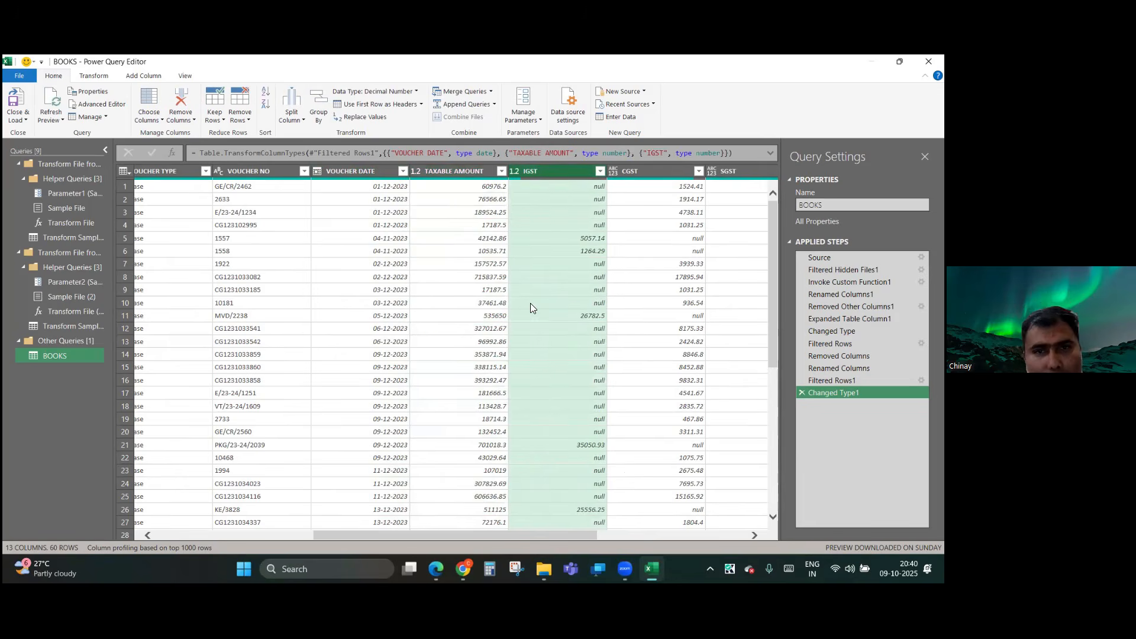
# - Set the data type of the CGST, SGST, CESS, TOTAL TAX and INVOICE VALUE columns together to Decimal Number
pyautogui.hscroll(5, 530, 303)
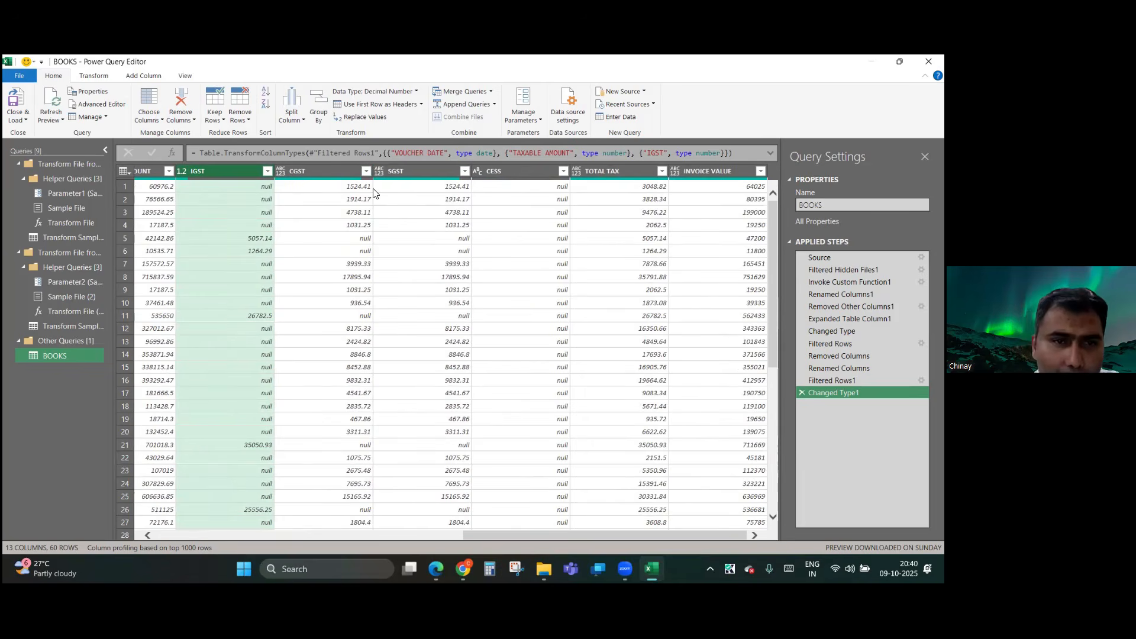
pyautogui.click(324, 173)
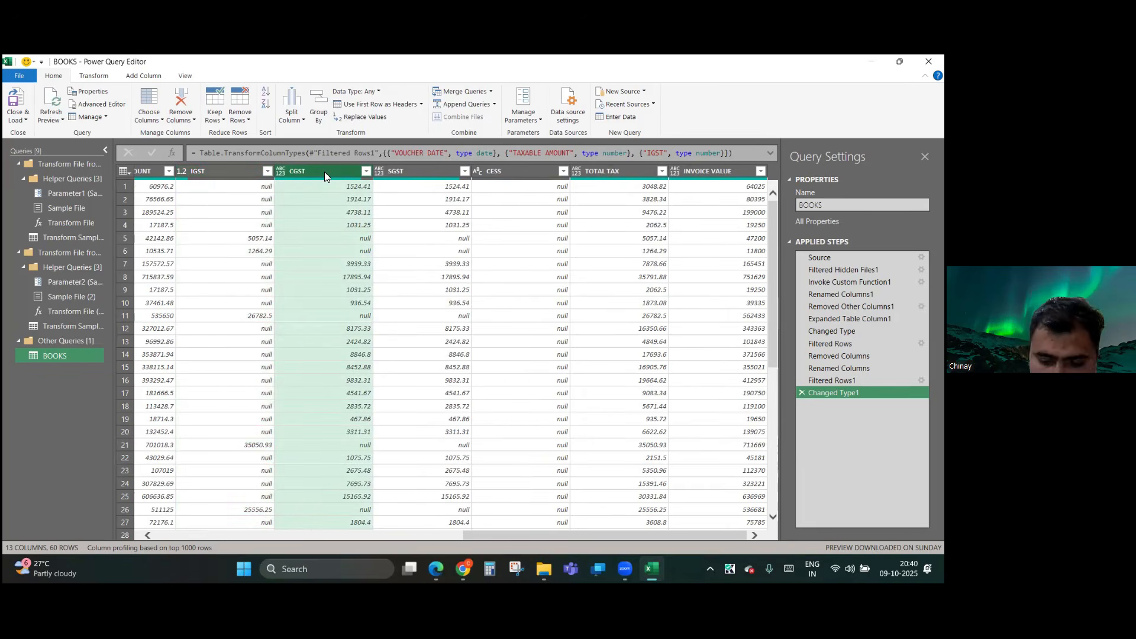
pyautogui.hotkey('shift', 'Right')
pyautogui.hotkey('shift', 'Right')
pyautogui.hotkey('shift', 'Right')
pyautogui.hotkey('shift', 'Right')
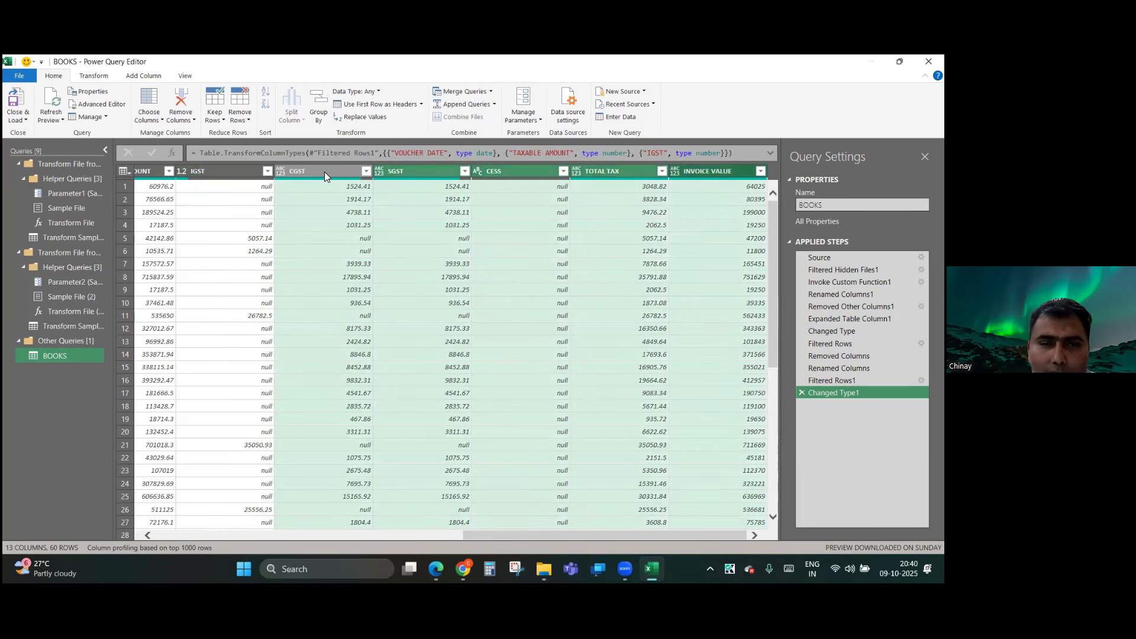
pyautogui.click(373, 93)
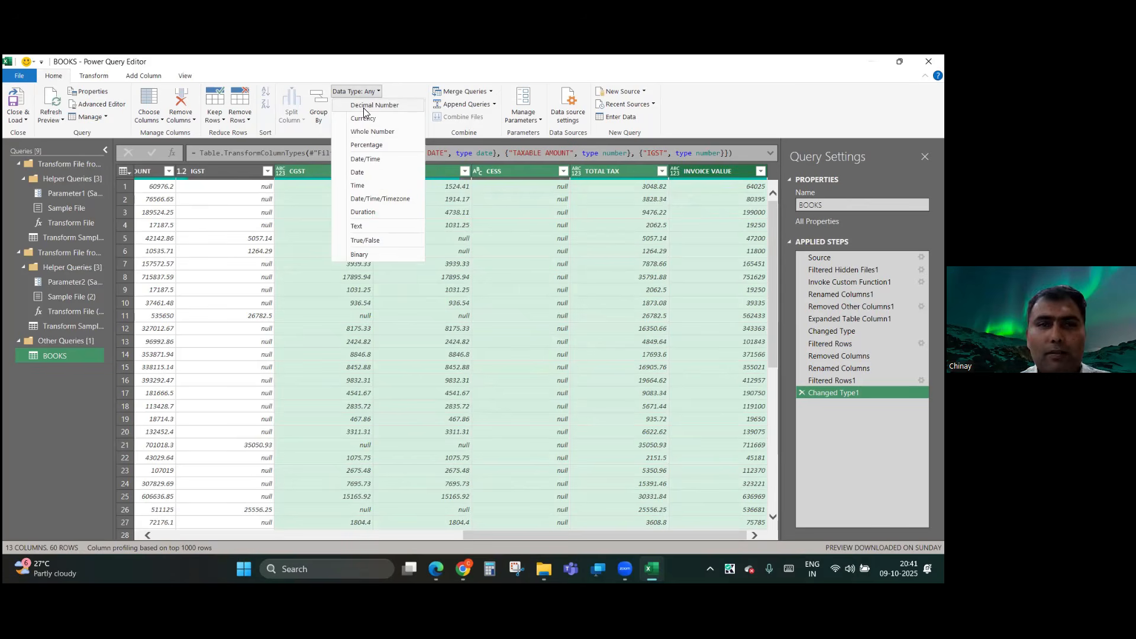
pyautogui.click(364, 110)
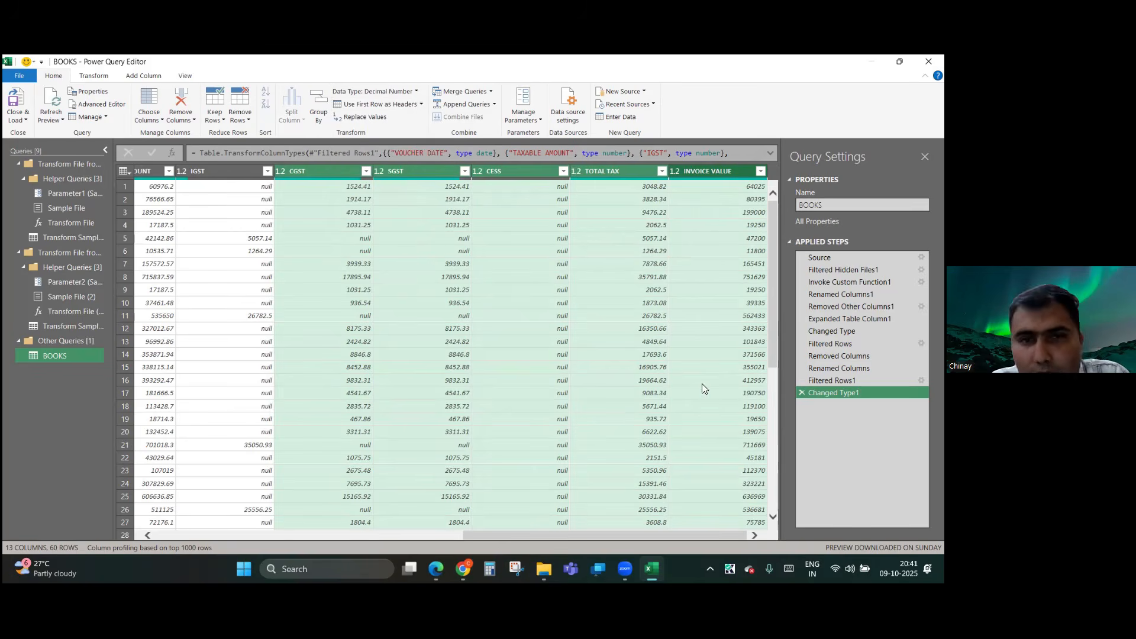
# - Remove the Changed Type1 step from the BOOKS query and set the VOUCHER DATE column's data type to Date
pyautogui.press('Delete')
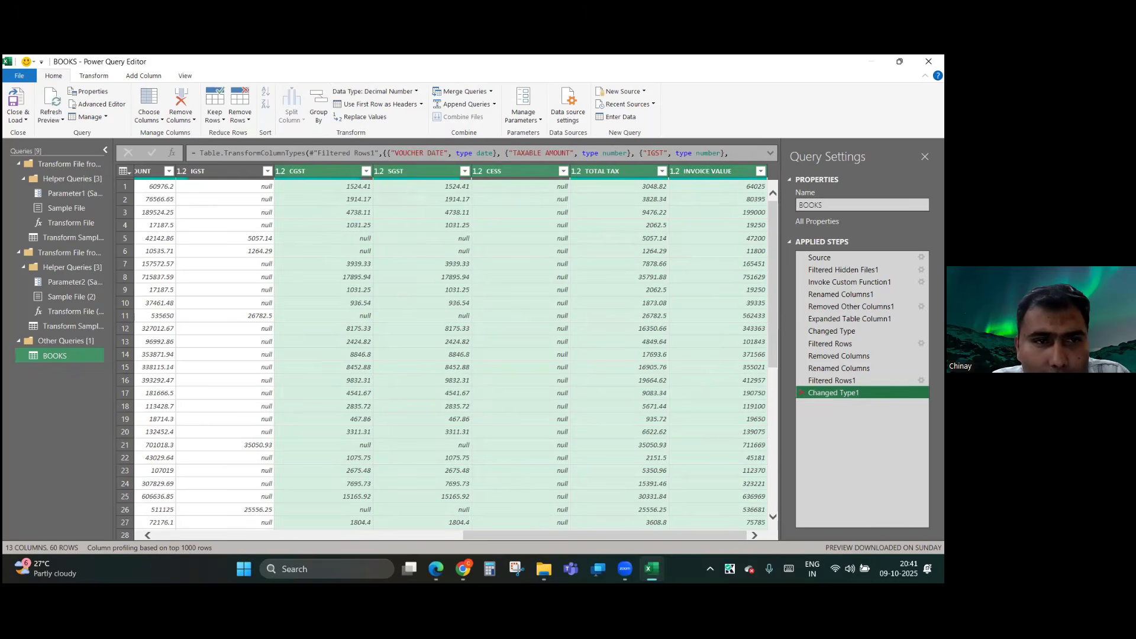
pyautogui.hscroll(-3, 568, 398)
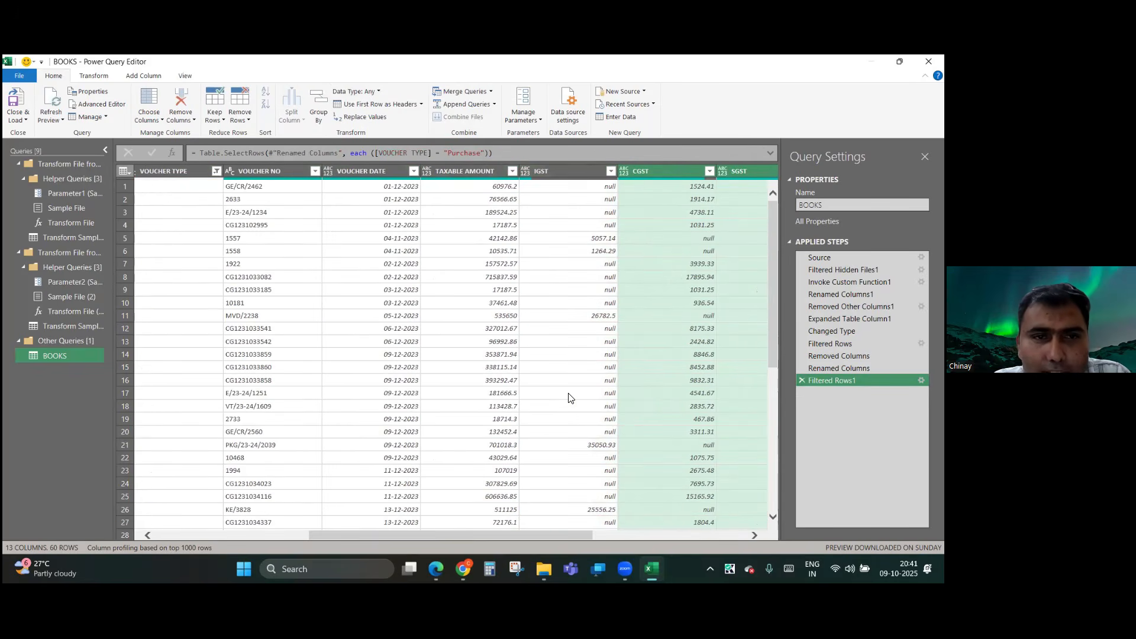
pyautogui.click(327, 170)
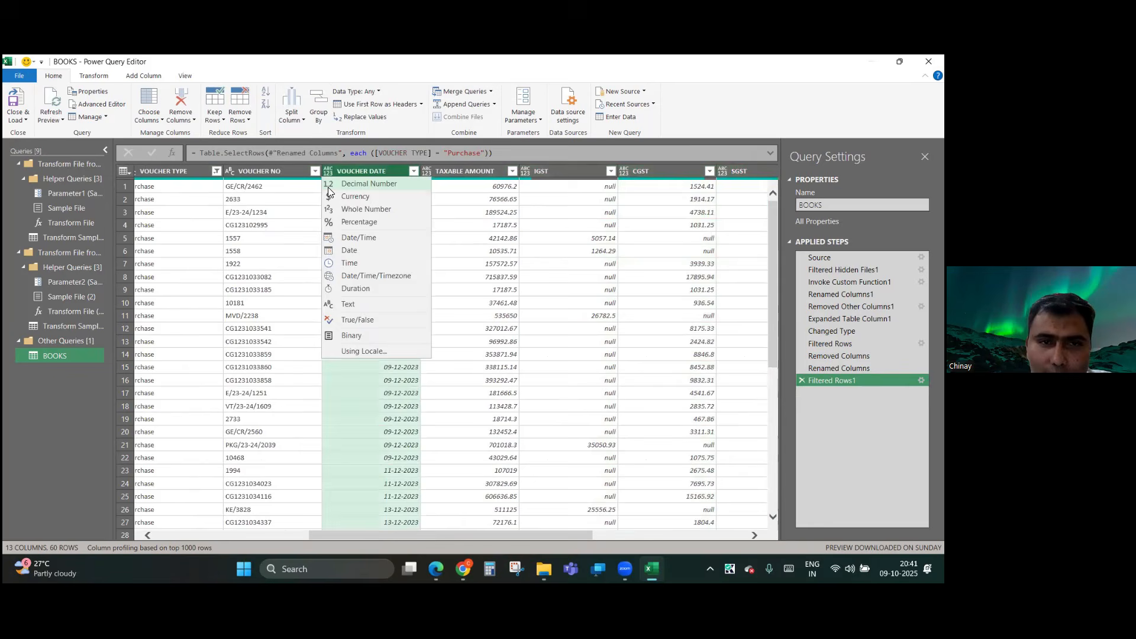
pyautogui.click(348, 250)
# - Set the data type of all columns from TAXABLE AMOUNT through INVOICE VALUE together to Decimal Number
pyautogui.click(458, 171)
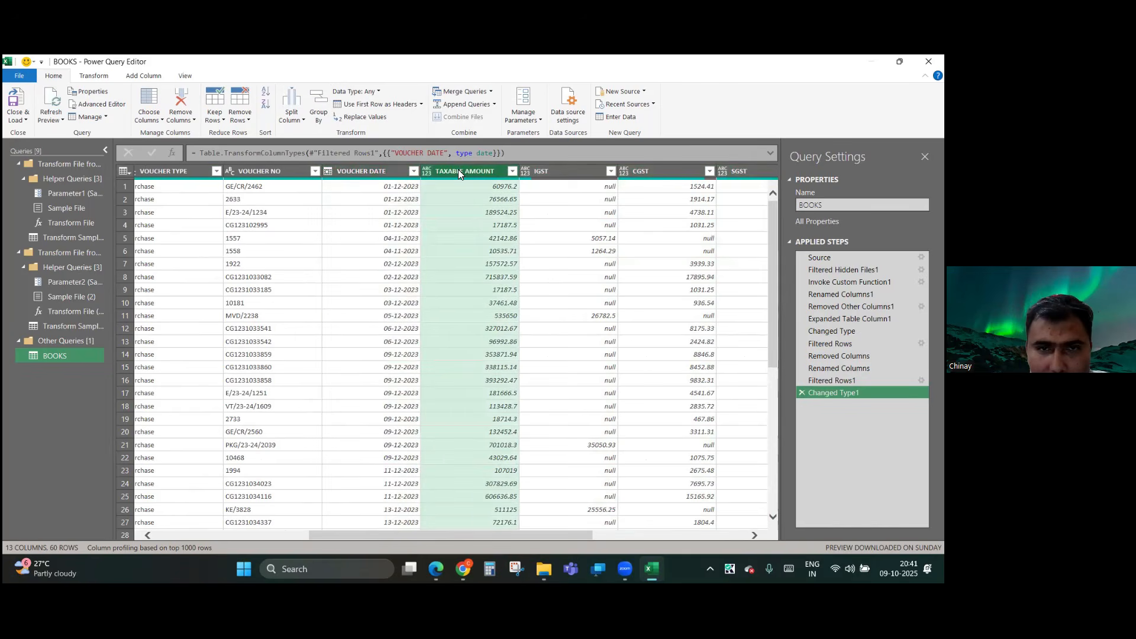
pyautogui.hotkey('shift', 'Right')
pyautogui.hotkey('shift', 'Right')
pyautogui.hotkey('shift', 'Right')
pyautogui.hotkey('shift', 'Right')
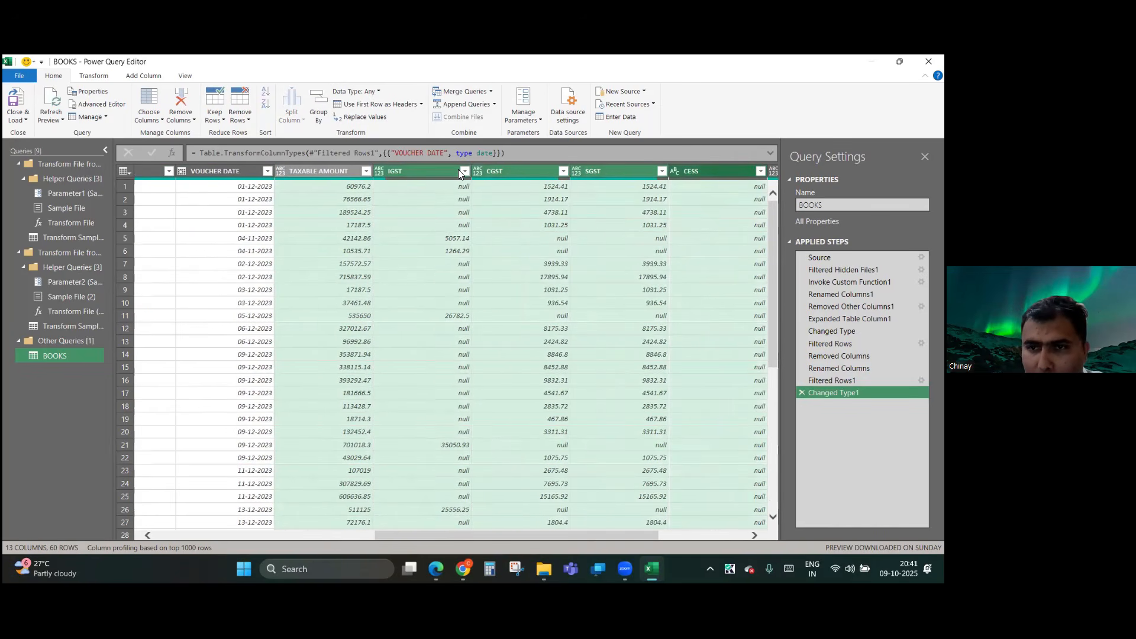
pyautogui.hotkey('shift', 'Right')
pyautogui.hotkey('shift', 'Right')
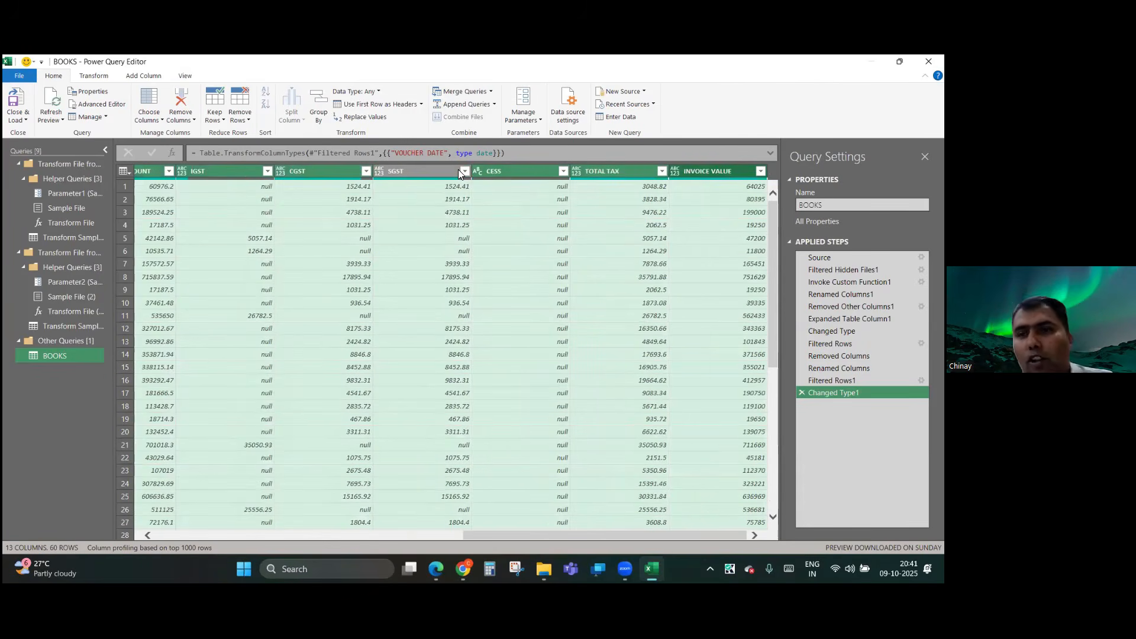
pyautogui.click(368, 93)
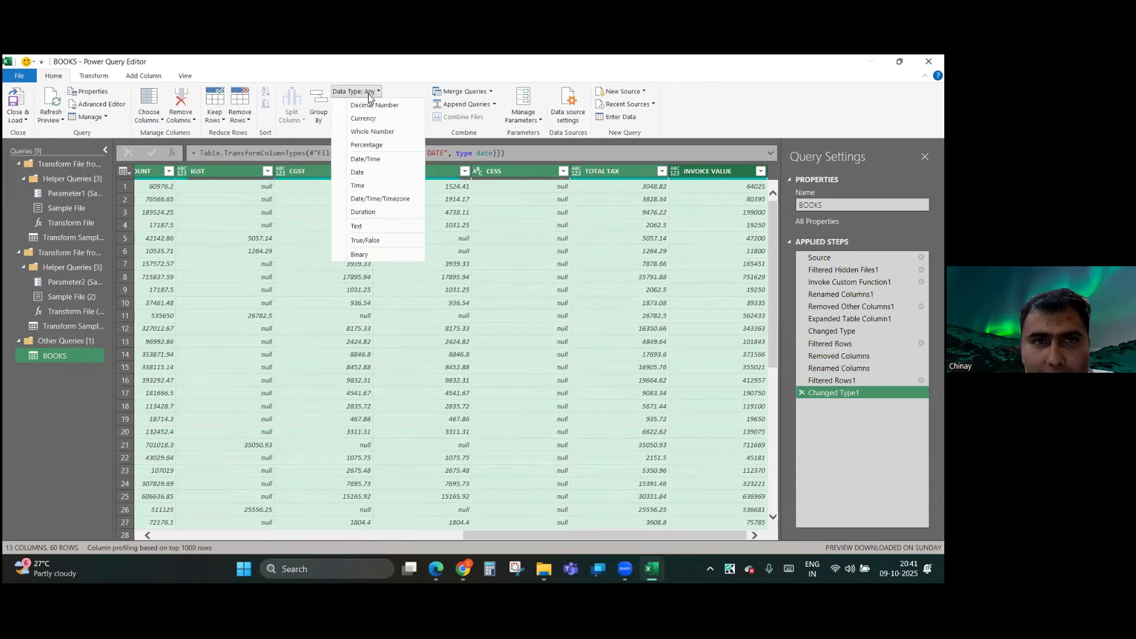
pyautogui.click(368, 93)
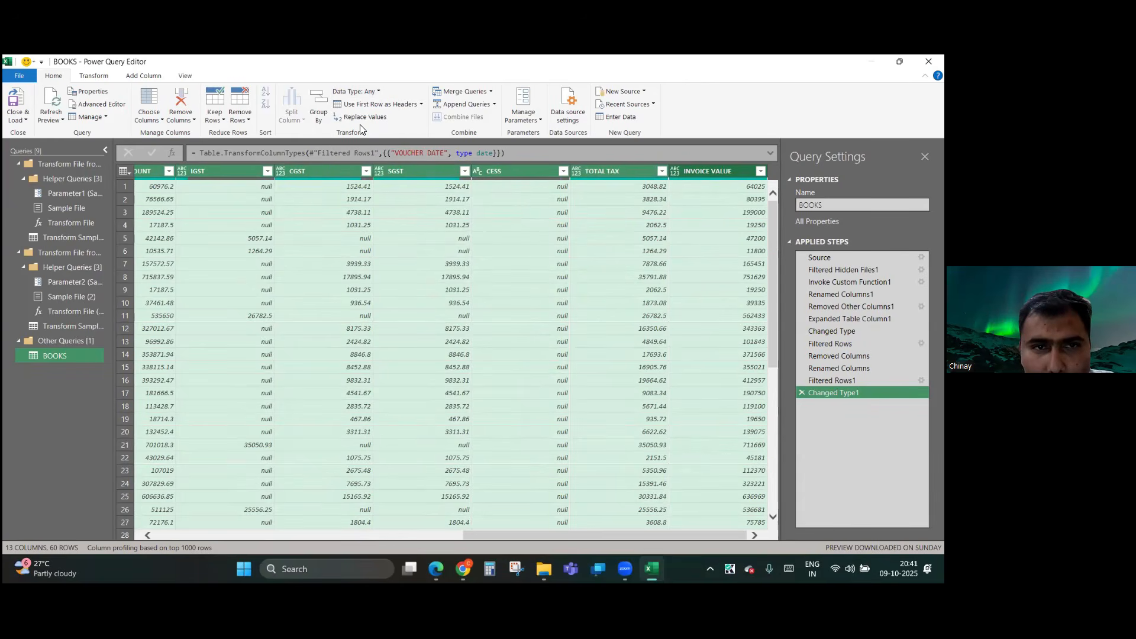
pyautogui.click(357, 91)
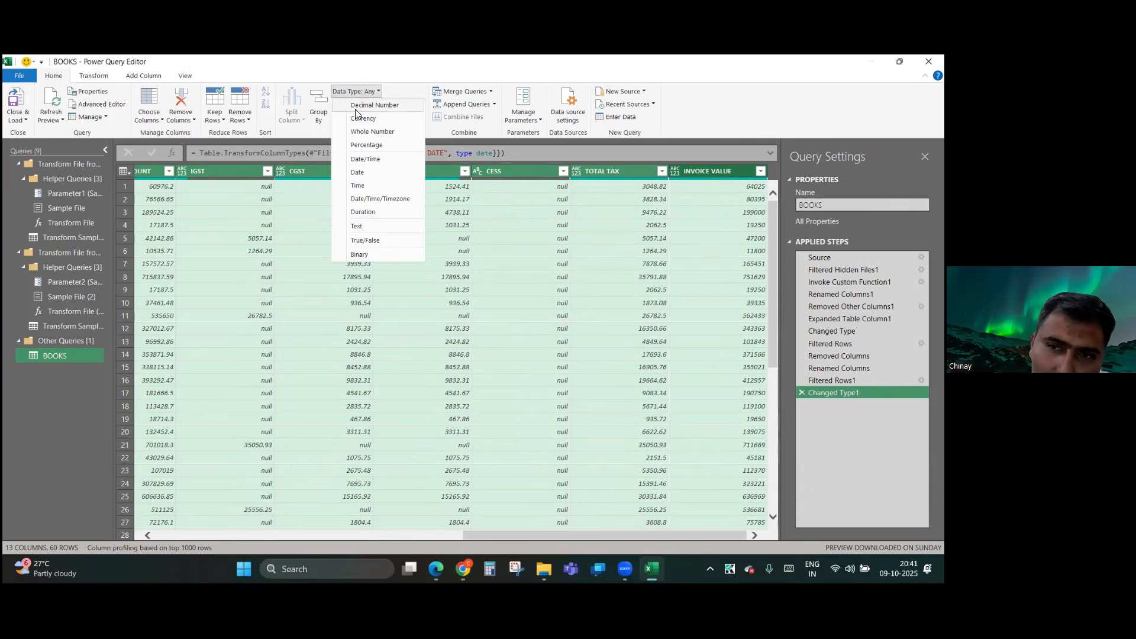
pyautogui.click(358, 106)
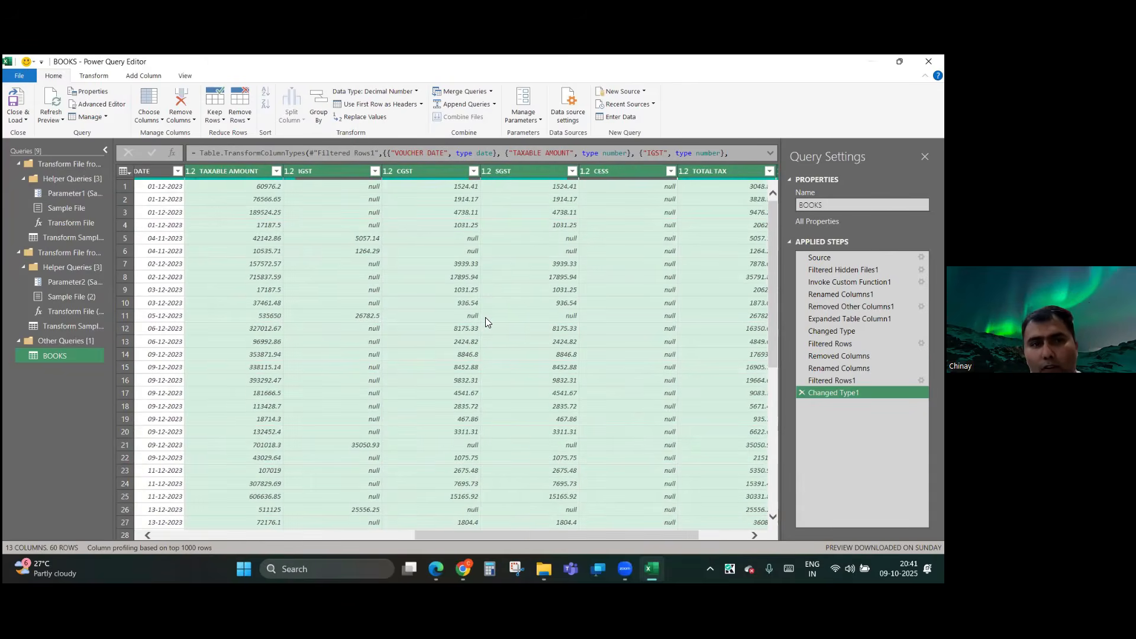
# - Examine the voucher, taxable amount, tax and invoice value columns across all rows of the BOOKS query
pyautogui.click(223, 170)
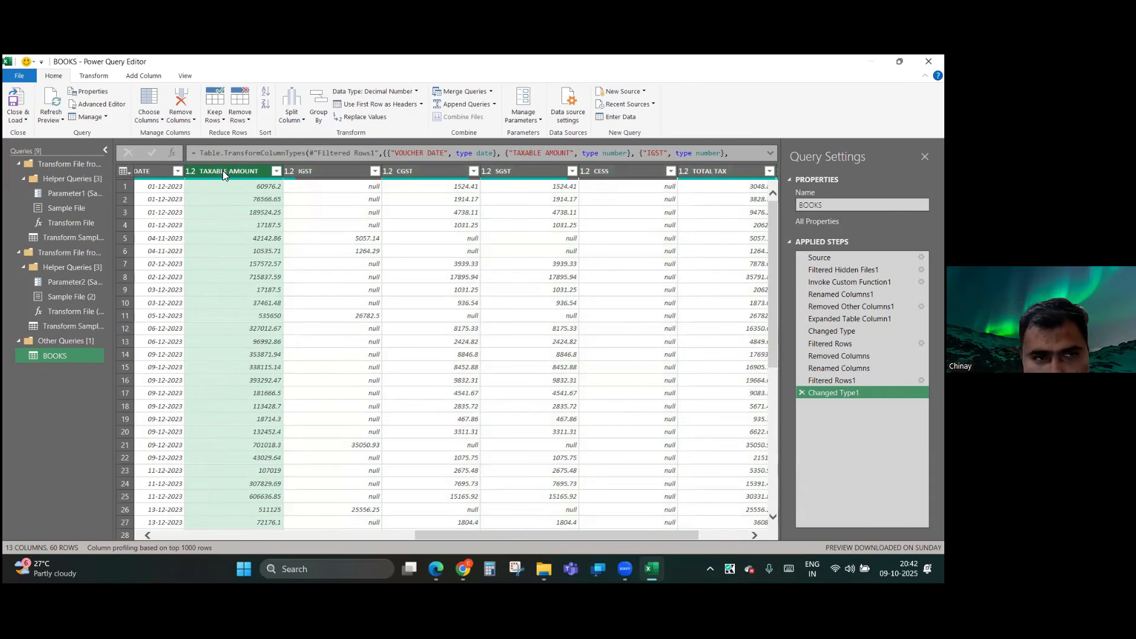
pyautogui.hscroll(-5, 293, 268)
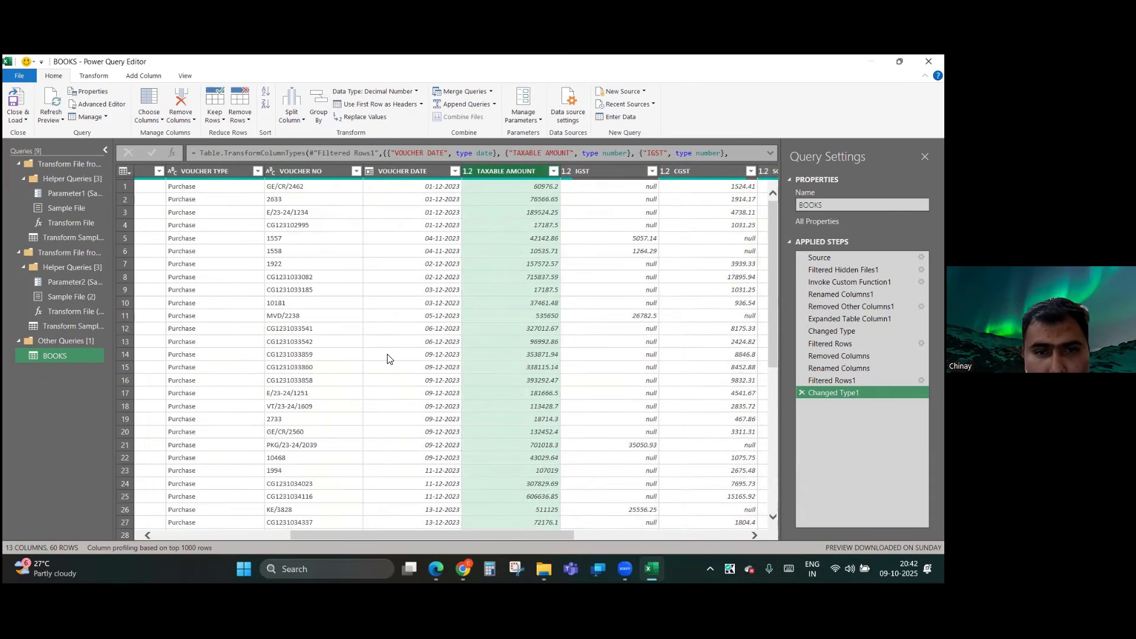
pyautogui.scroll(-8, 387, 358)
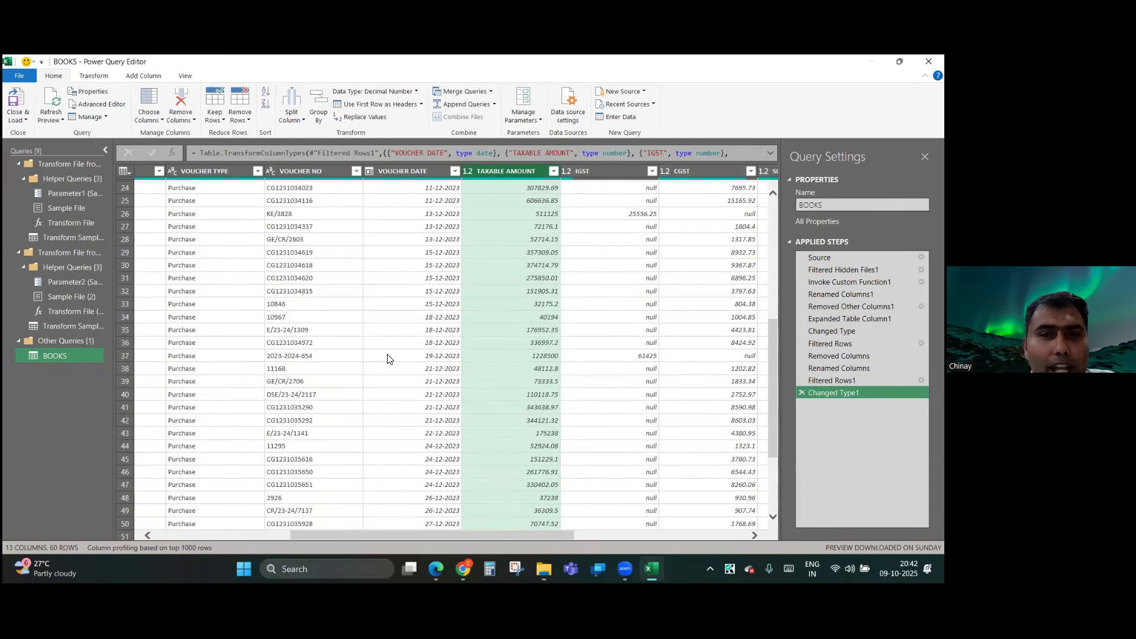
pyautogui.scroll(-4, 387, 358)
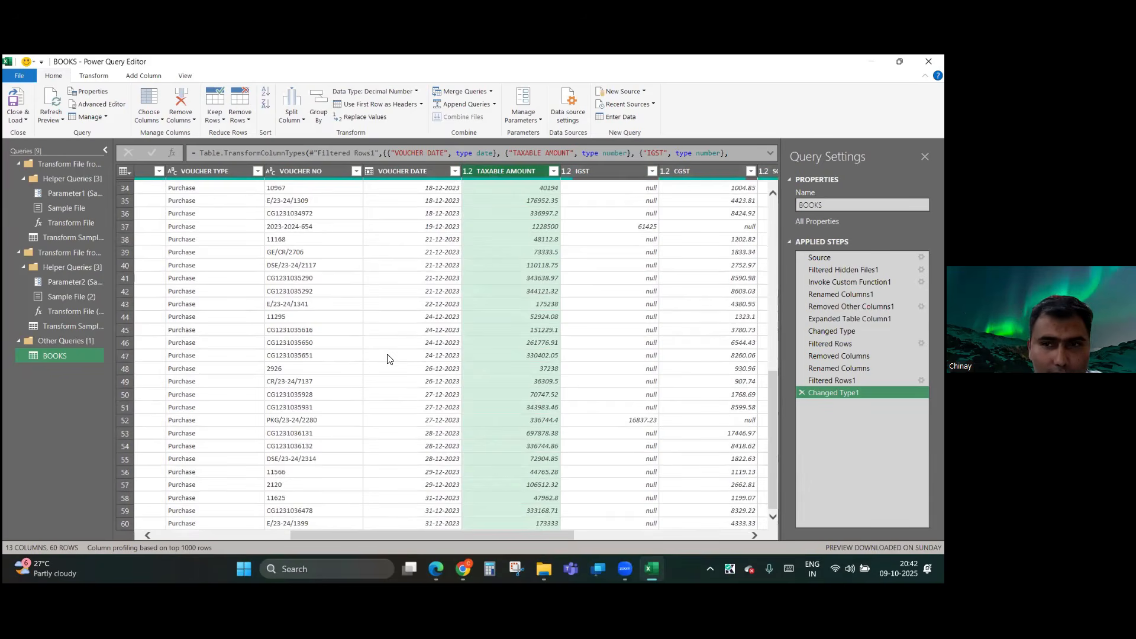
pyautogui.scroll(11, 387, 358)
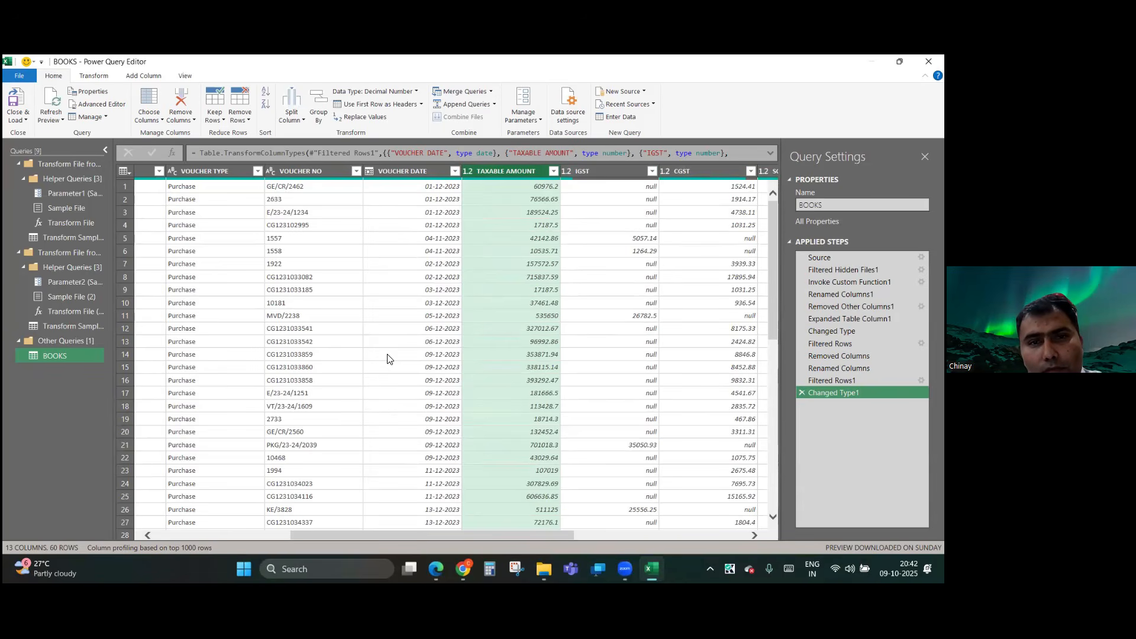
pyautogui.scroll(-11, 387, 356)
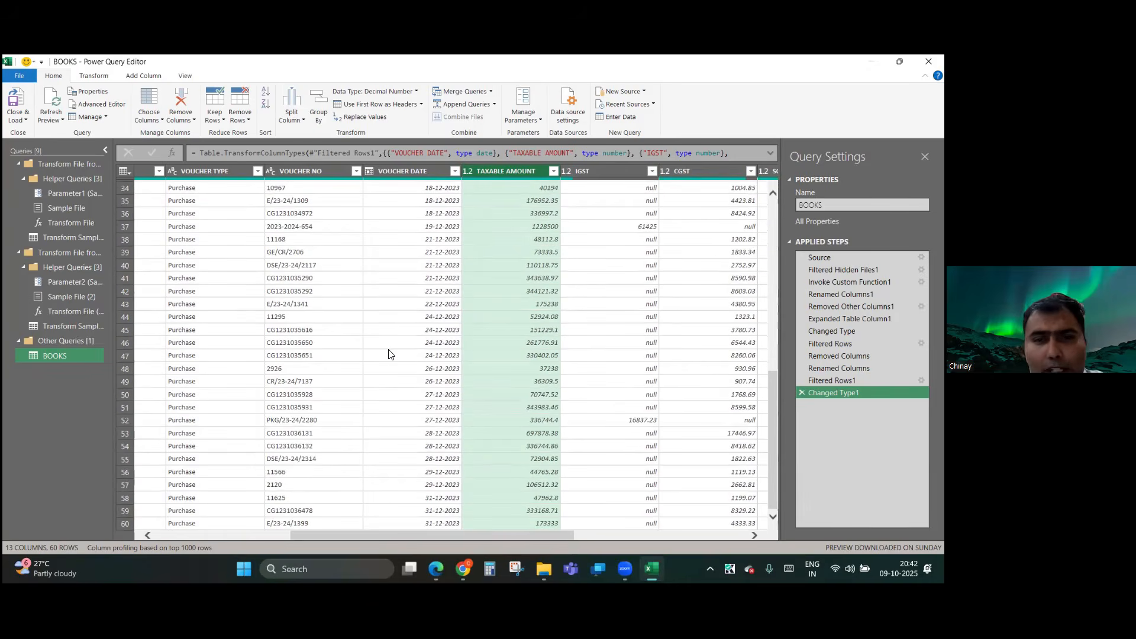
pyautogui.scroll(11, 389, 353)
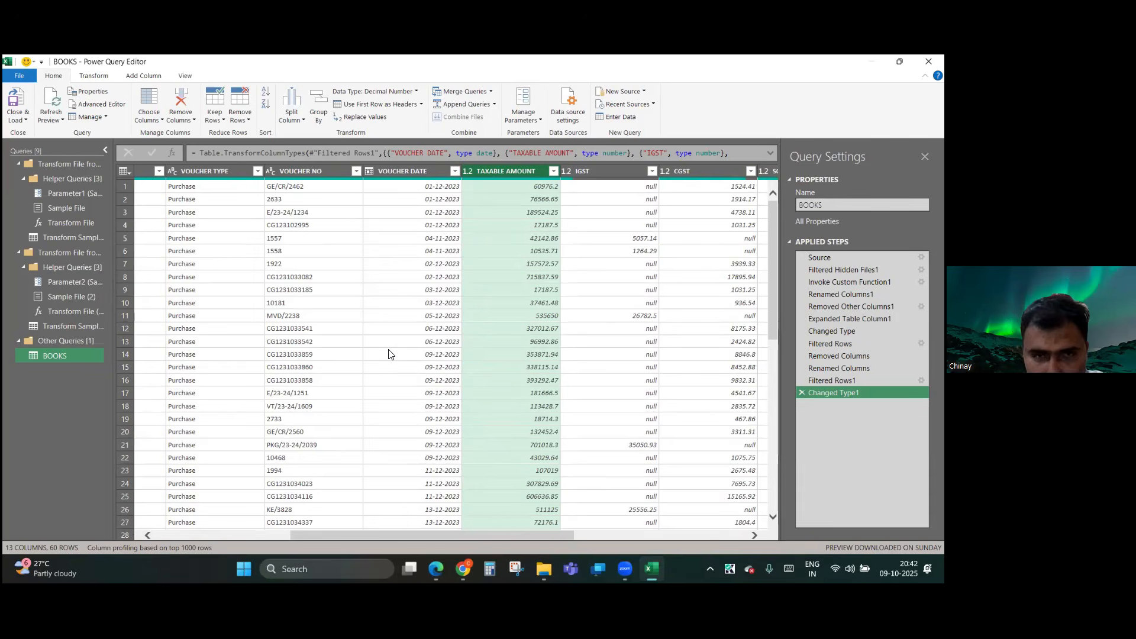
pyautogui.hscroll(3, 388, 354)
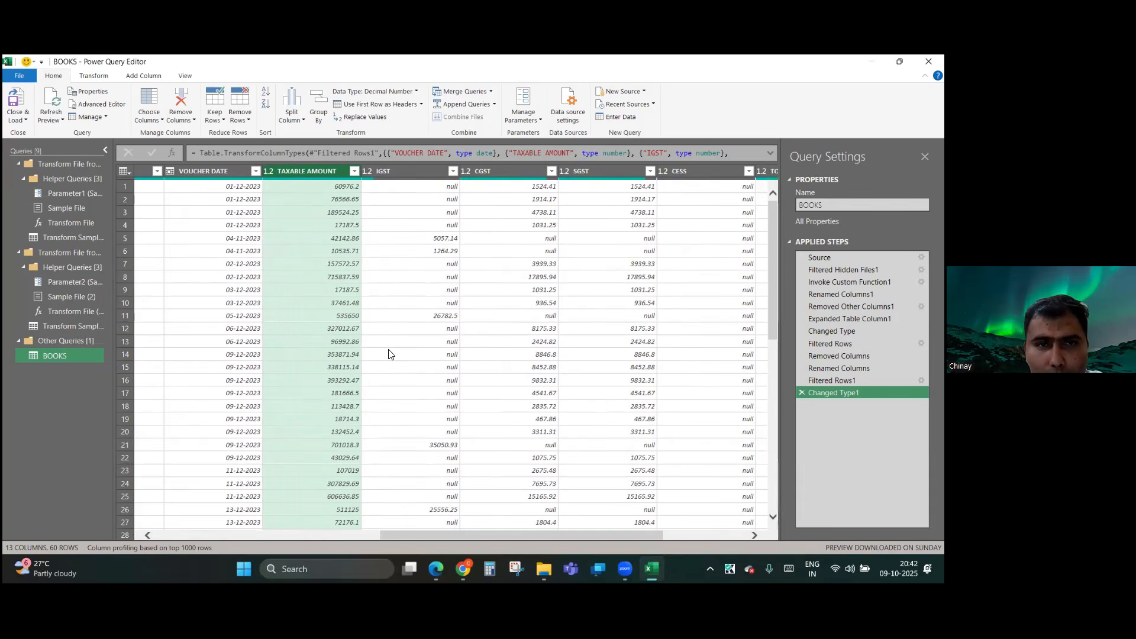
pyautogui.hscroll(3, 389, 354)
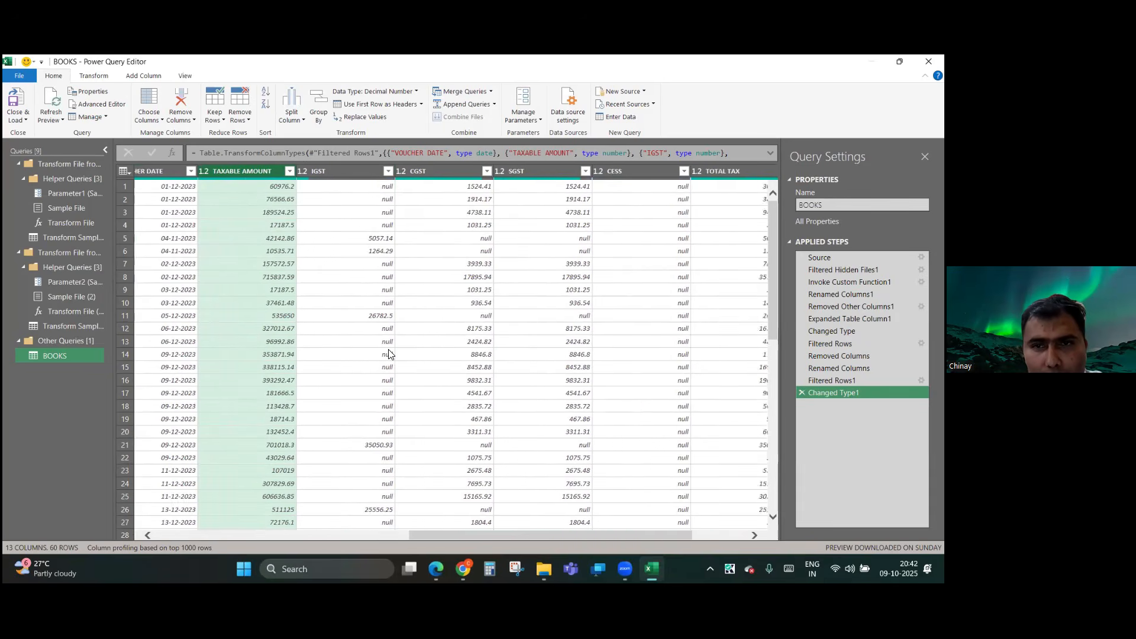
pyautogui.scroll(-1, 562, 383)
pyautogui.scroll(-10, 562, 383)
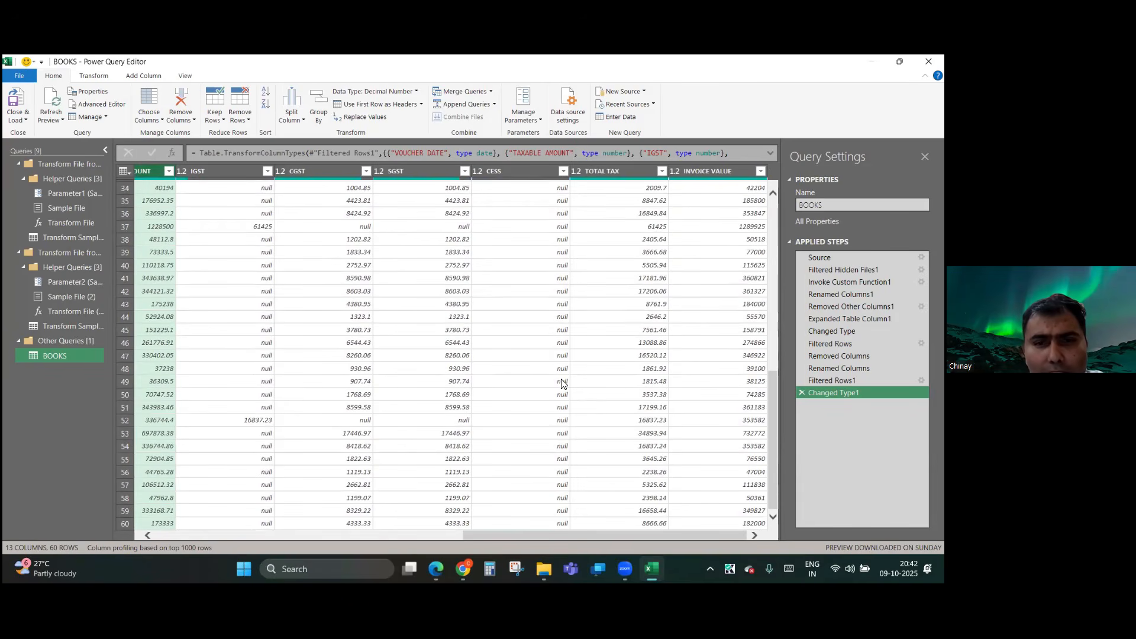
pyautogui.scroll(11, 562, 383)
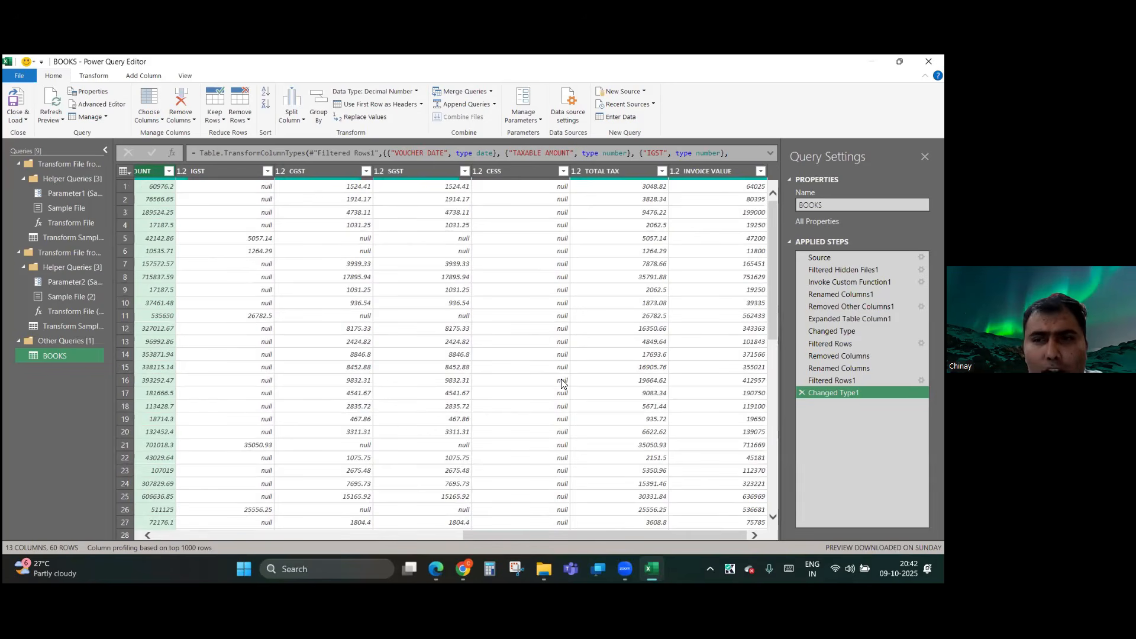
pyautogui.scroll(-11, 562, 383)
pyautogui.scroll(11, 561, 383)
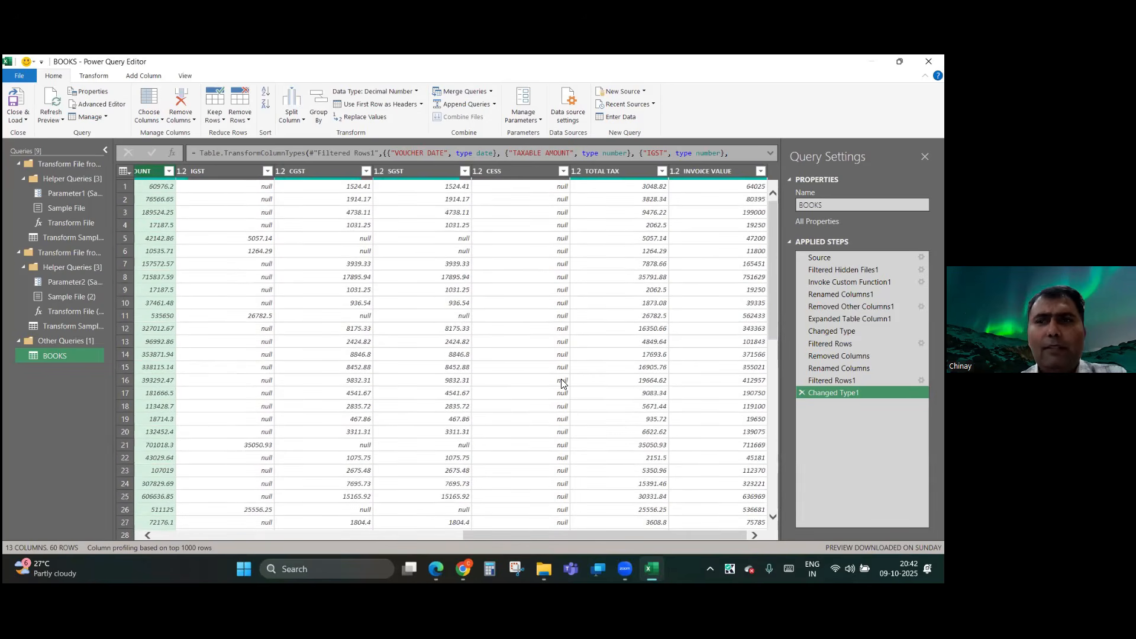
pyautogui.hscroll(-5, 562, 381)
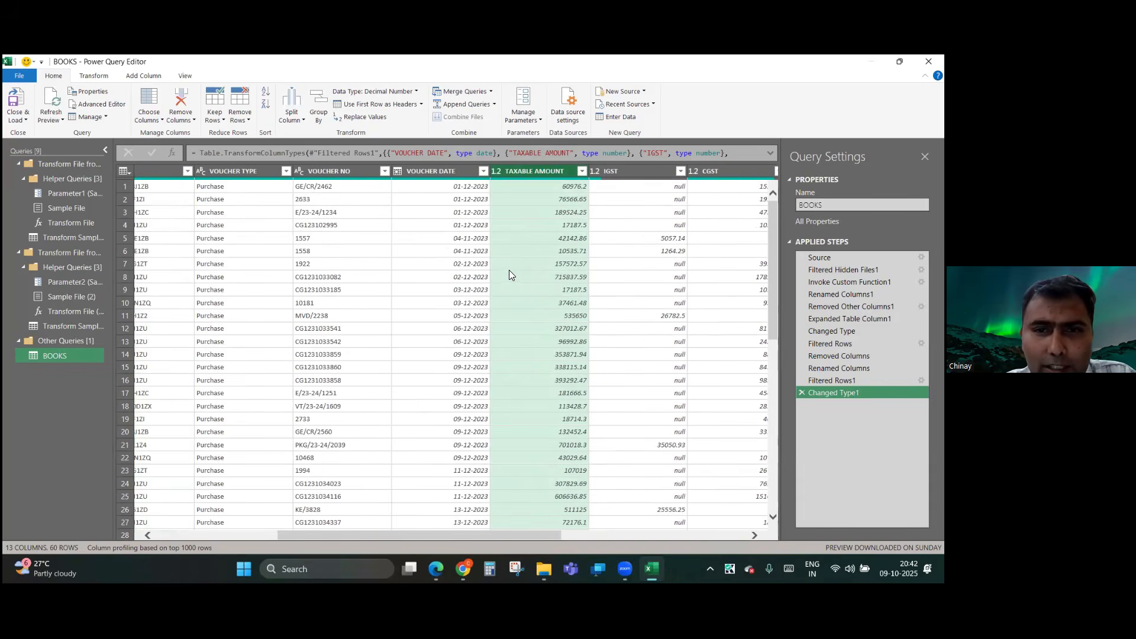
pyautogui.hscroll(3, 510, 285)
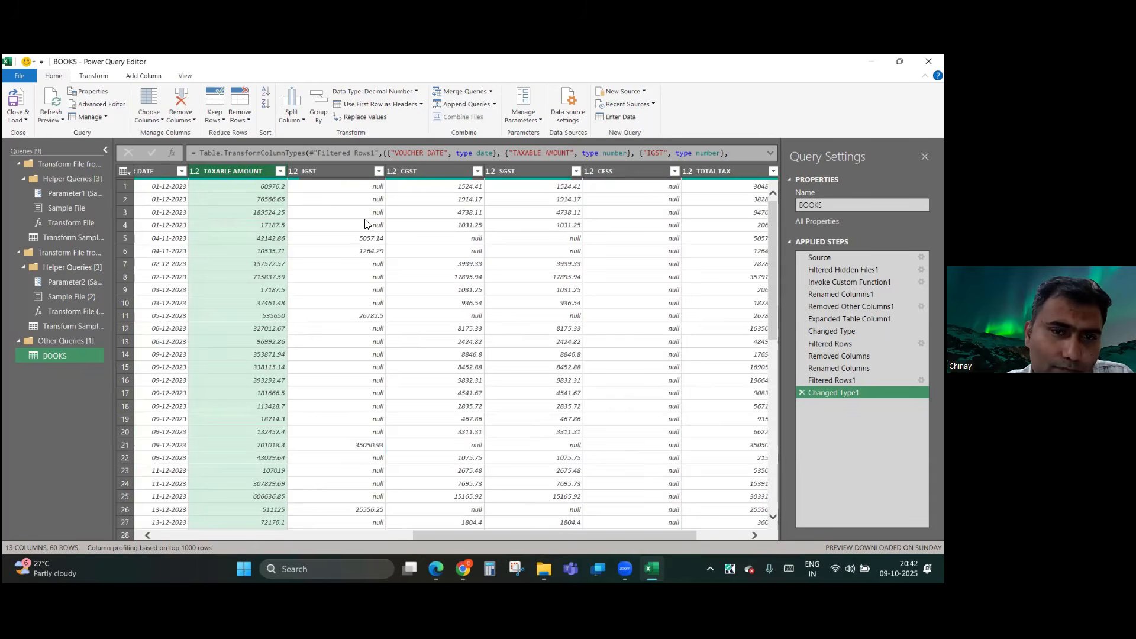
pyautogui.scroll(-4, 365, 224)
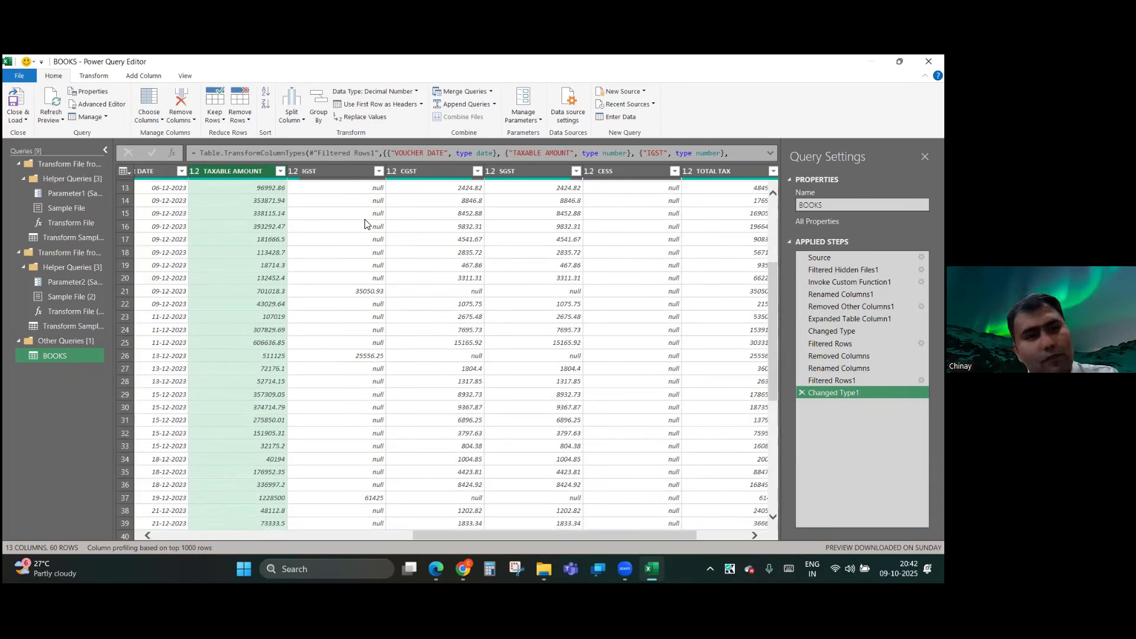
pyautogui.hscroll(3, 452, 360)
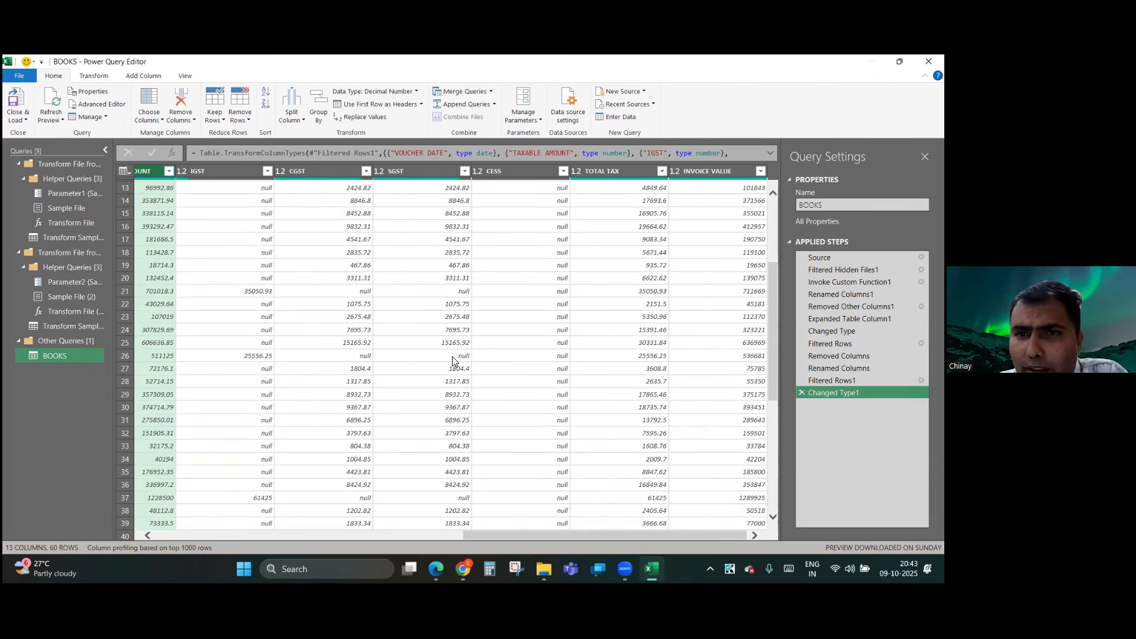
# - Inspect the file names in the Source.Name column of the BOOKS query and select the whole column
pyautogui.hscroll(-10, 453, 361)
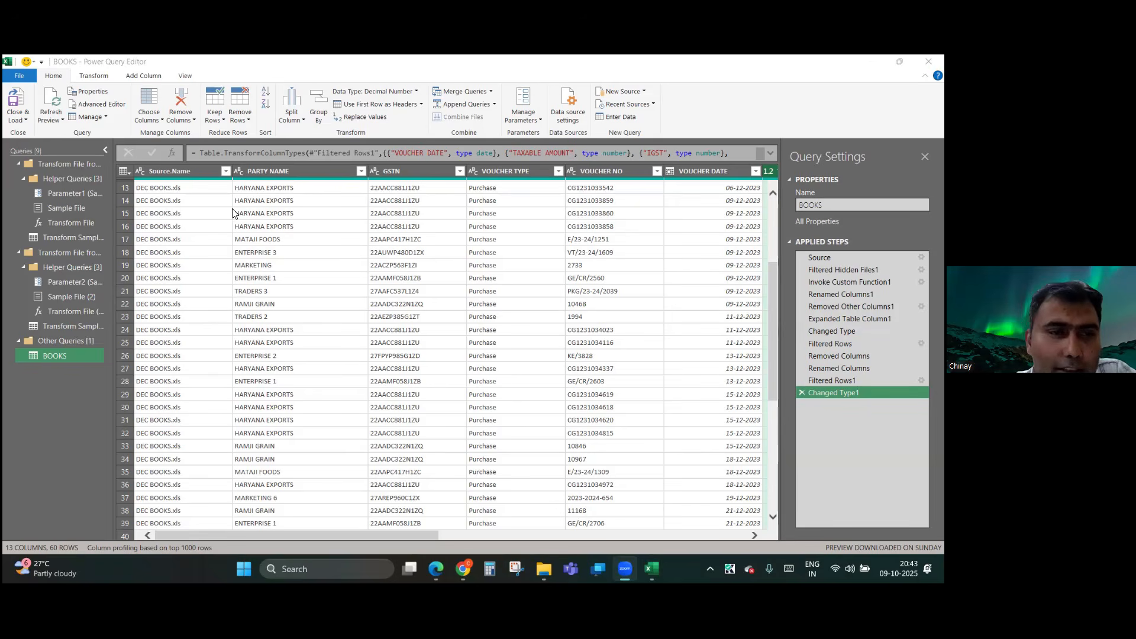
pyautogui.click(175, 188)
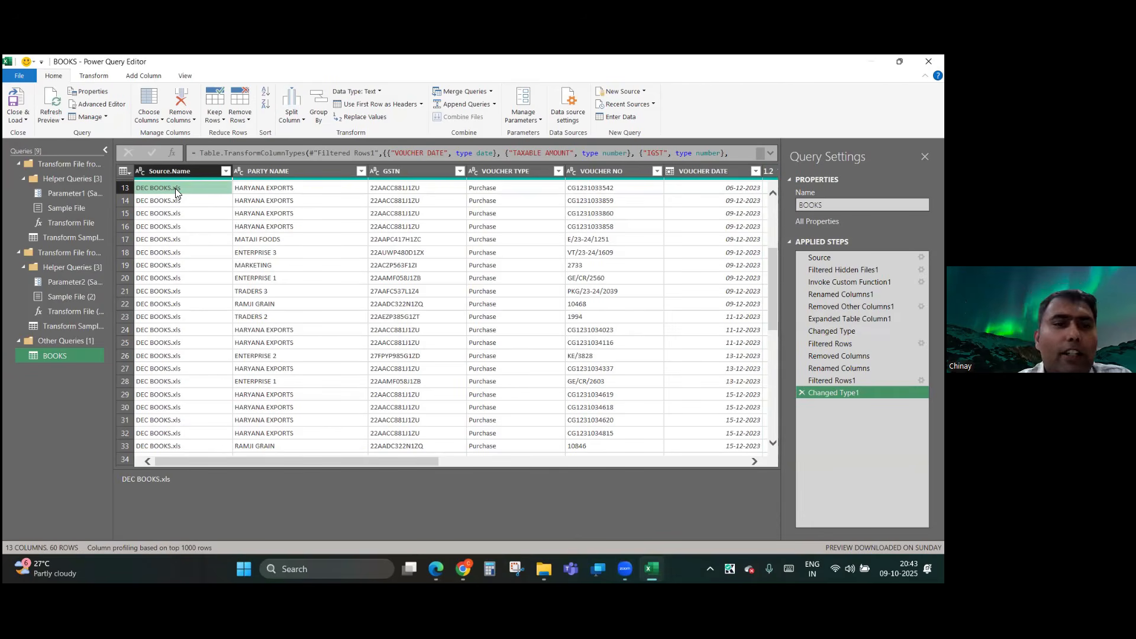
pyautogui.scroll(4, 175, 188)
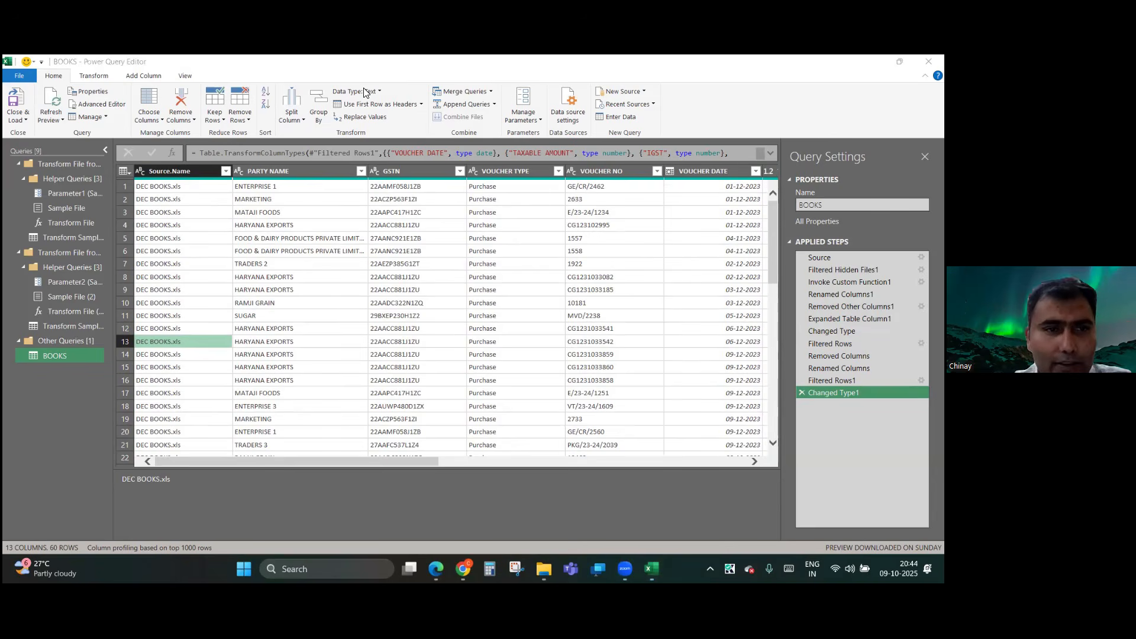
pyautogui.click(190, 171)
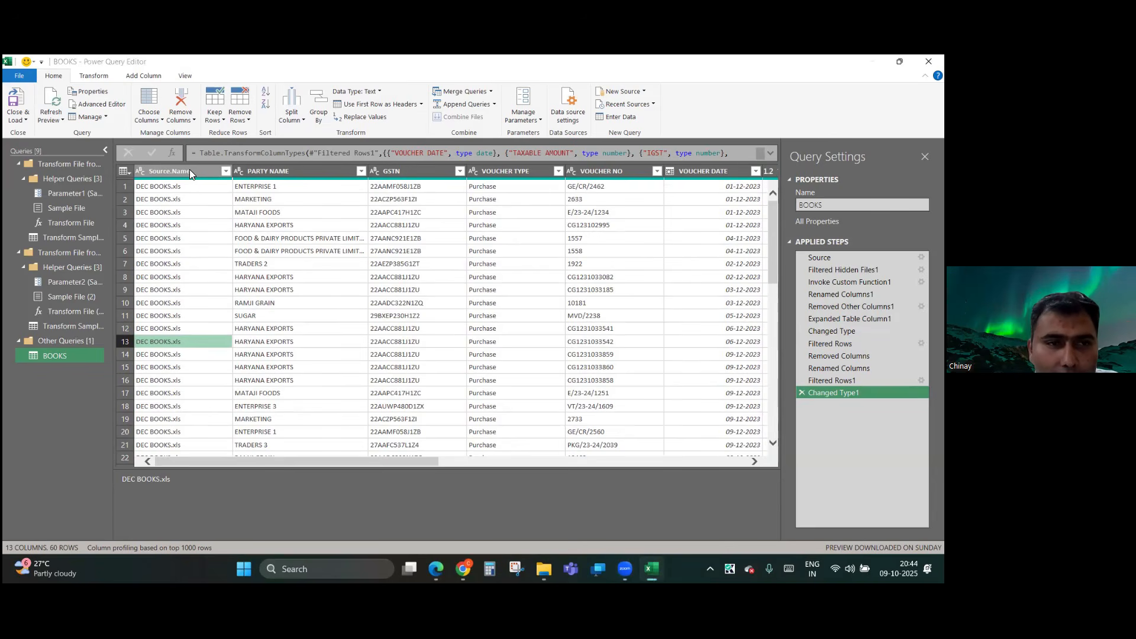
pyautogui.click(189, 171)
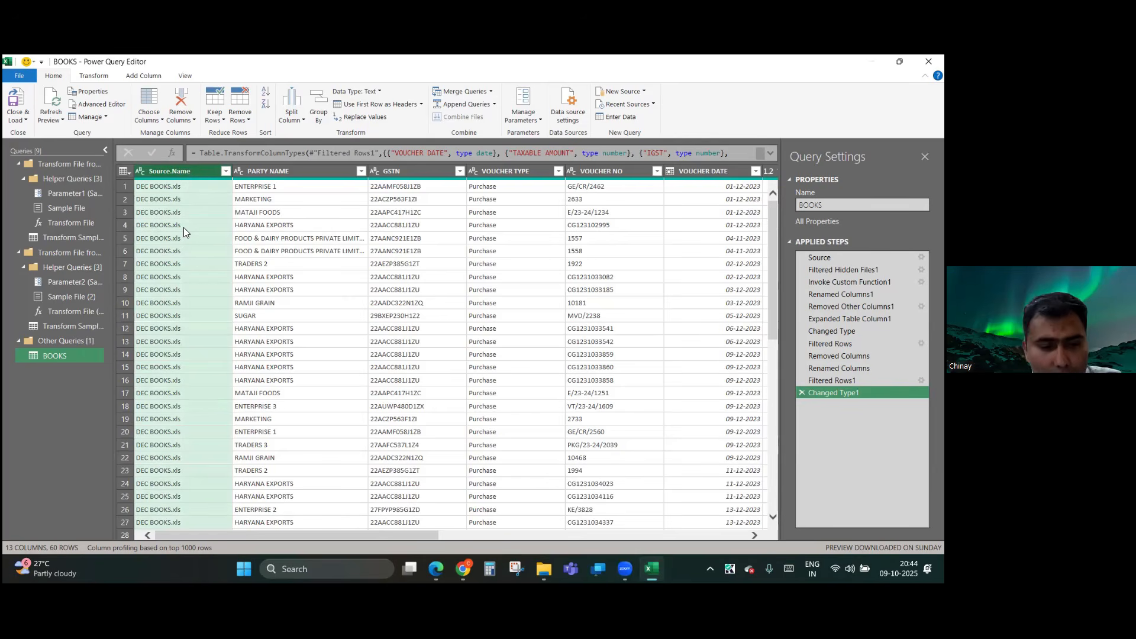
# - Switch to File Explorer and open the BOOKS folder inside GST RECO to check its source files
pyautogui.hotkey('alt', 'Tab')
pyautogui.press('Tab')
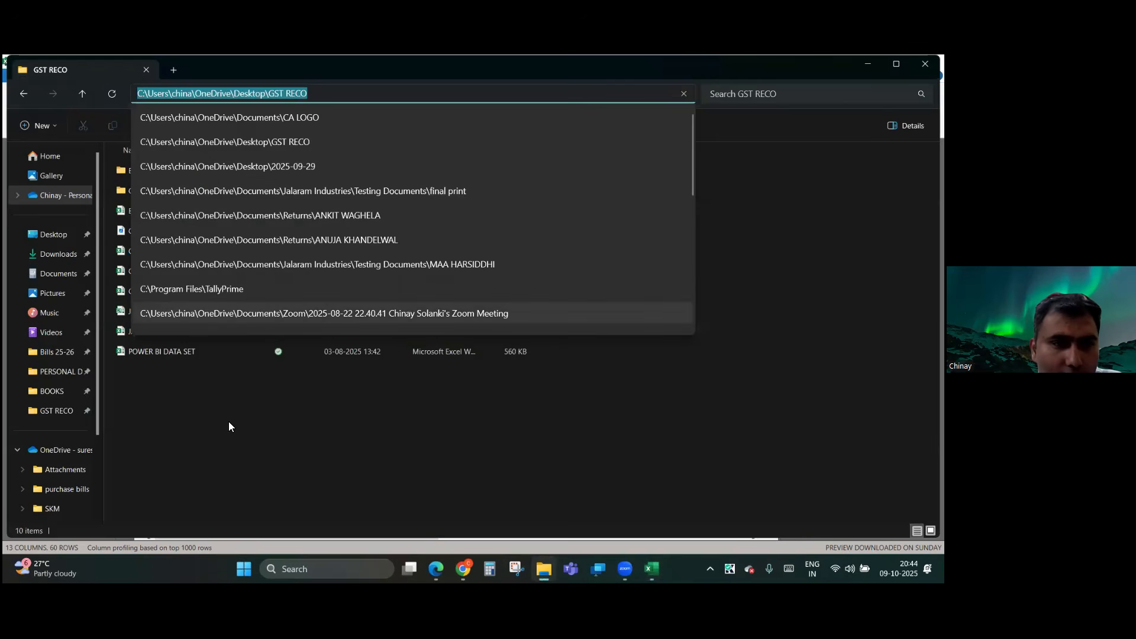
pyautogui.click(183, 168)
pyautogui.doubleClick(184, 168)
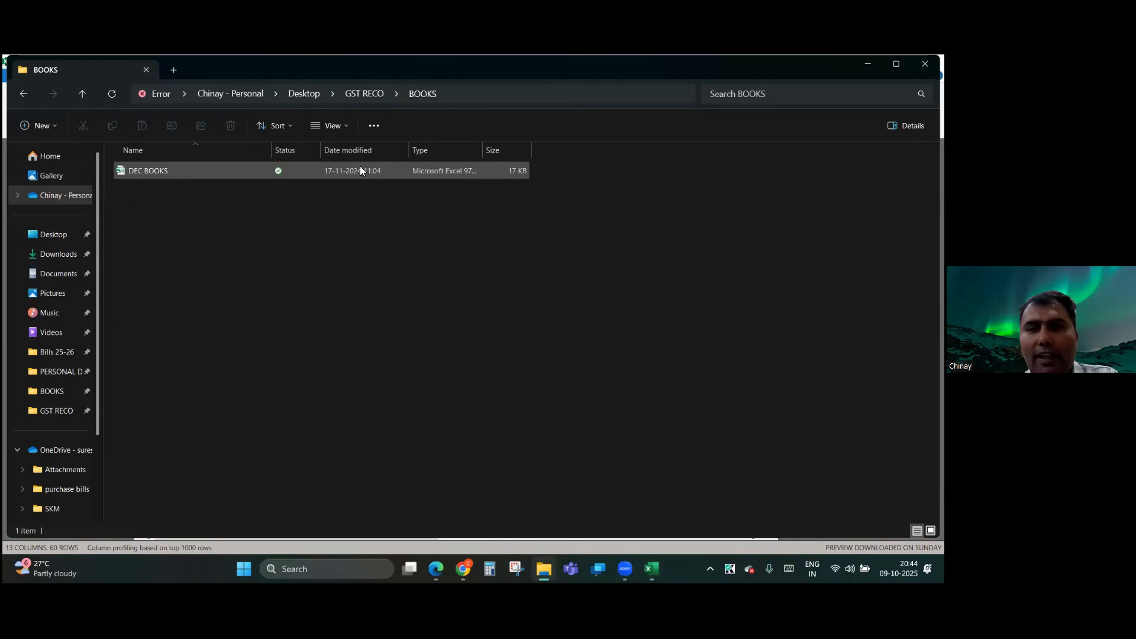
# - Switch back to the Power Query Editor with the BOOKS query
pyautogui.hotkey('alt', 'Tab')
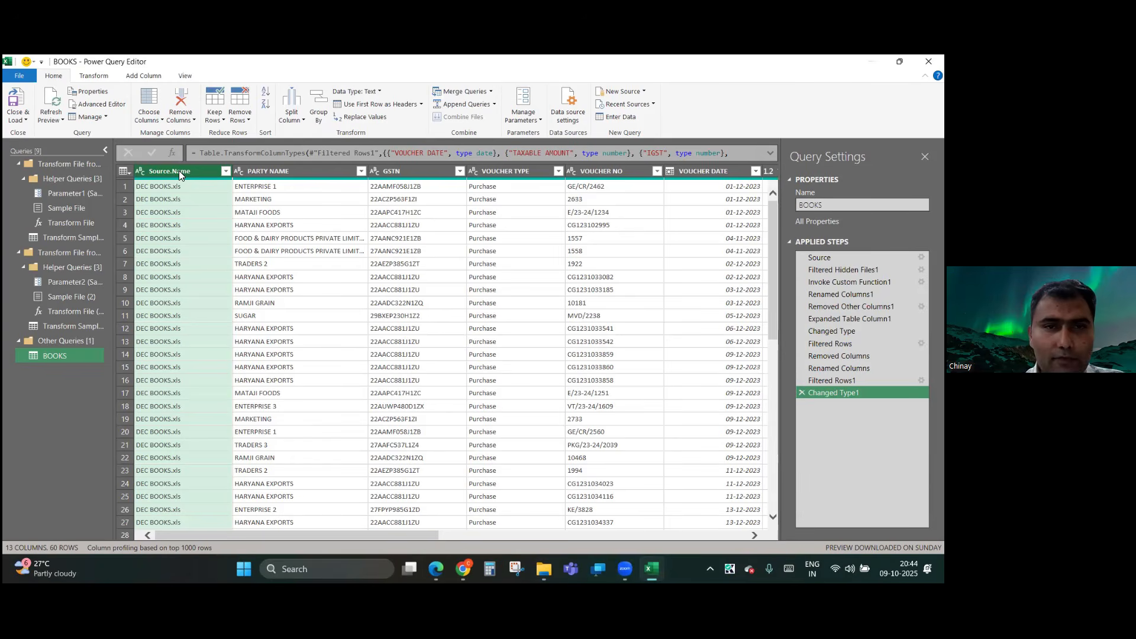
pyautogui.click(374, 118)
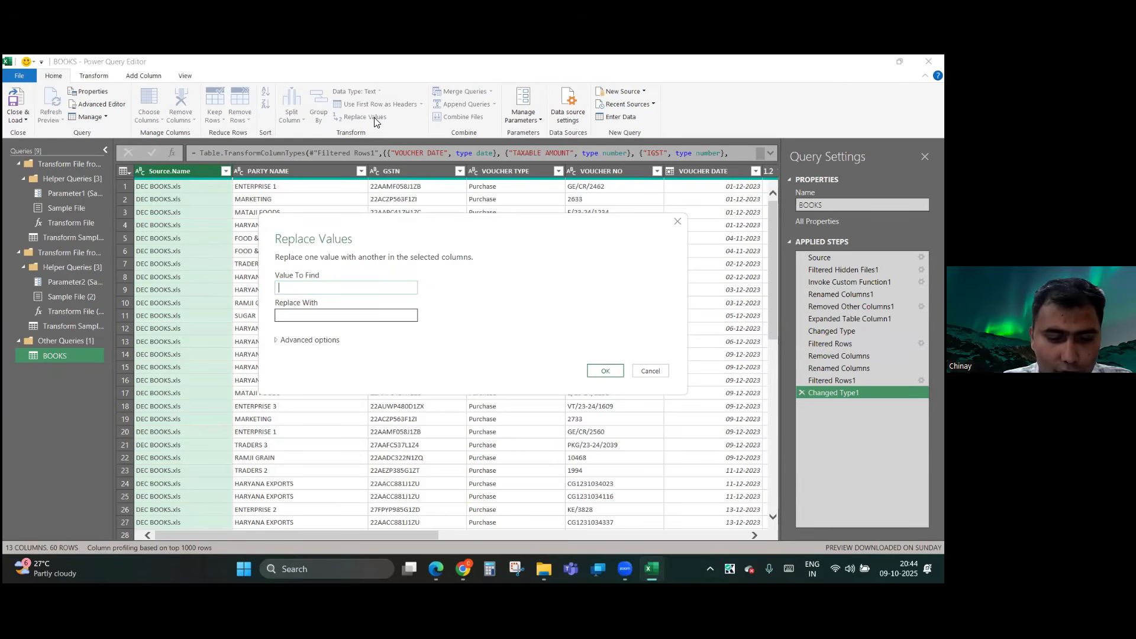
pyautogui.write('.xls')
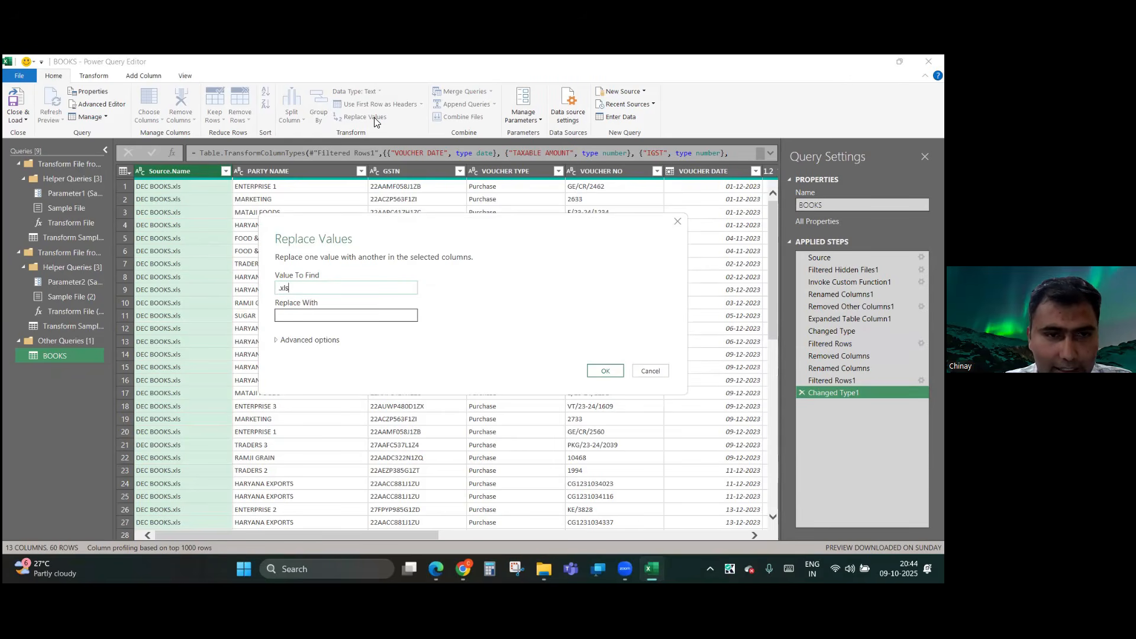
pyautogui.hotkey('shift', 'Tab')
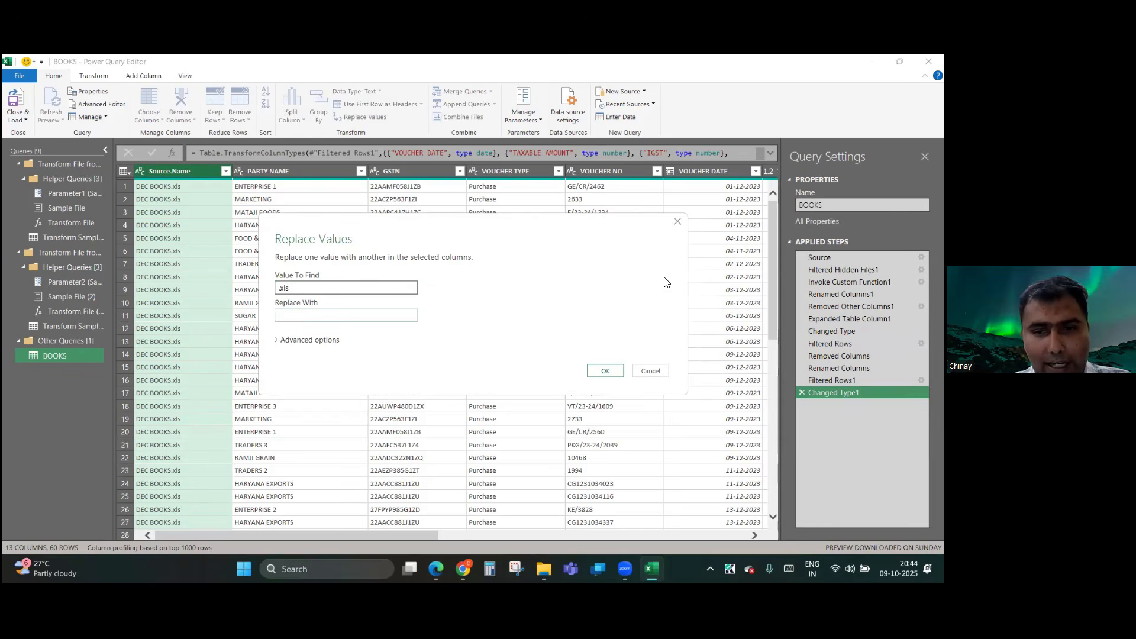
pyautogui.click(652, 371)
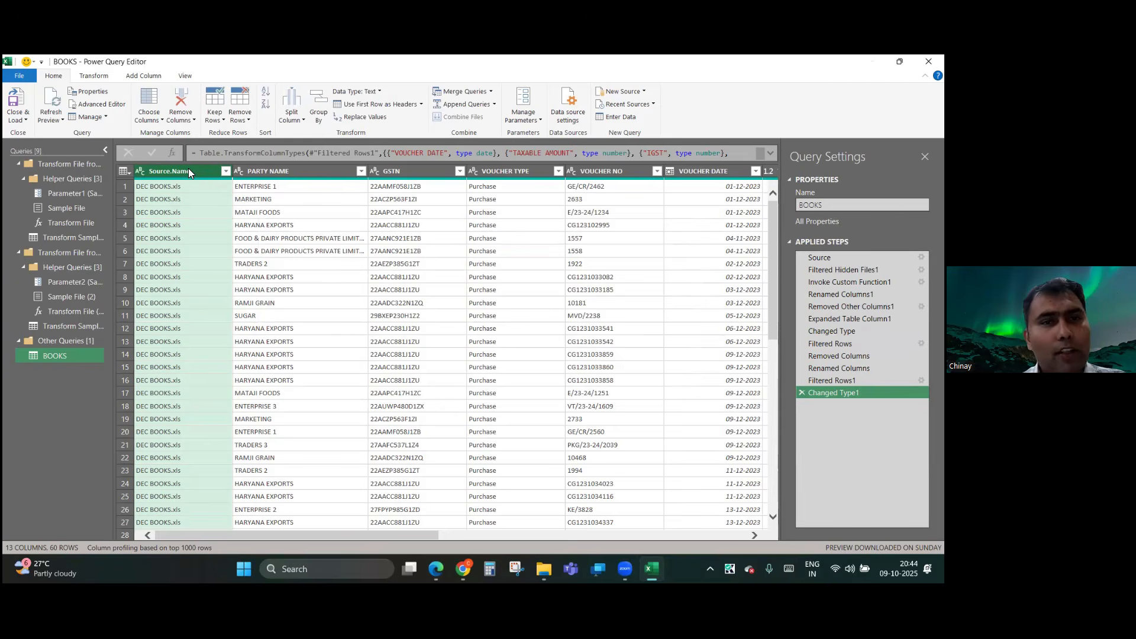
# - Replace ".xls" with an empty value in the Source.Name column of the BOOKS query
pyautogui.click(371, 117)
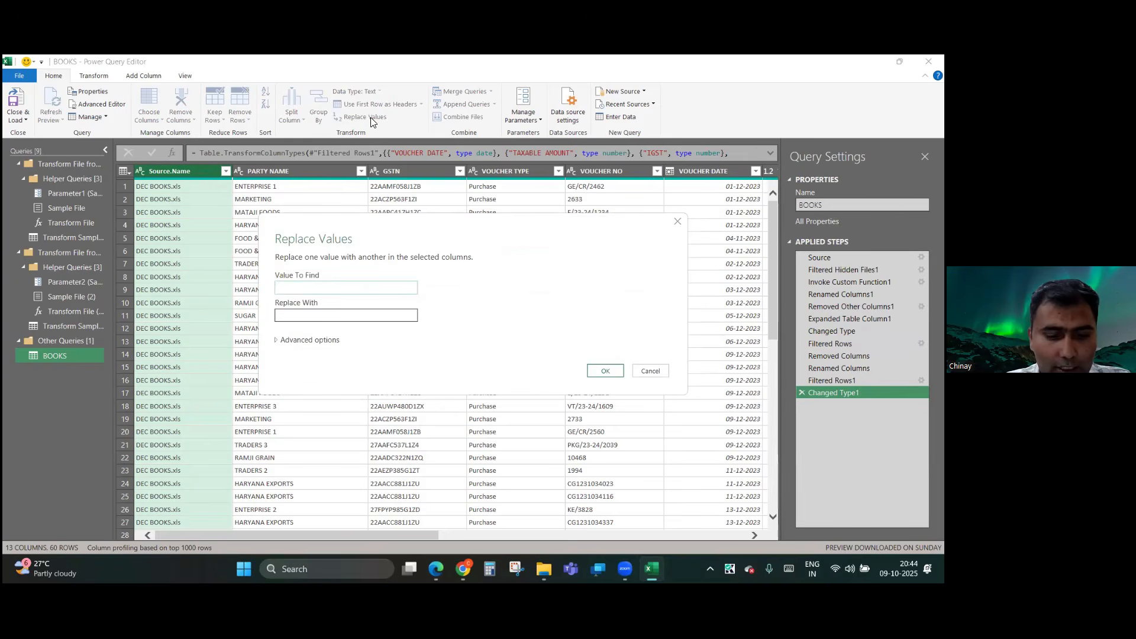
pyautogui.write('.xls')
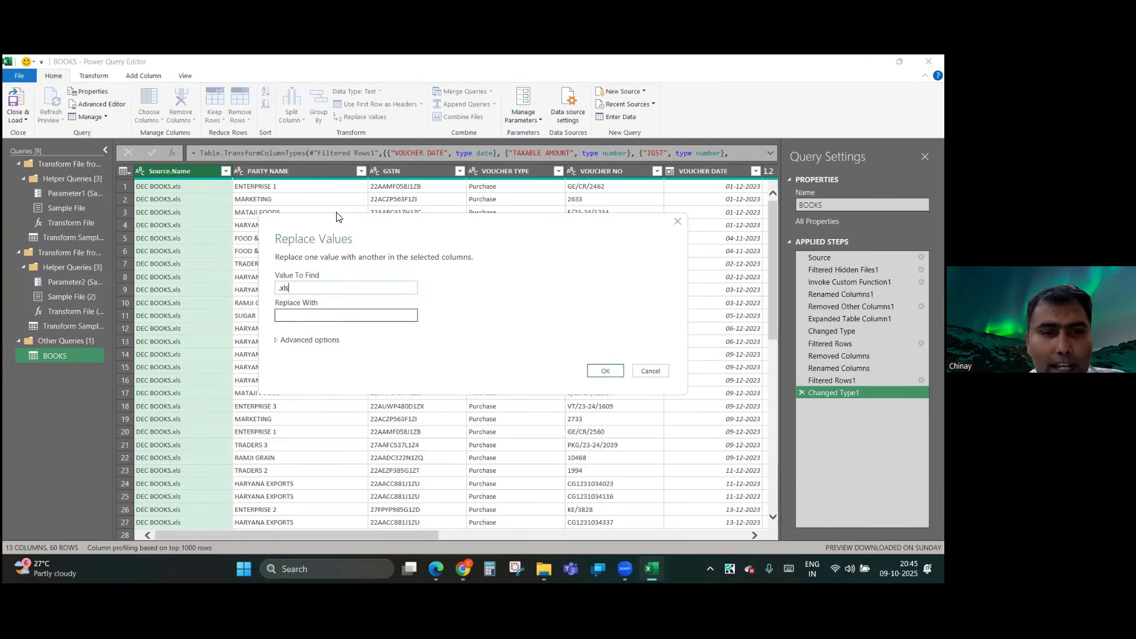
pyautogui.click(605, 370)
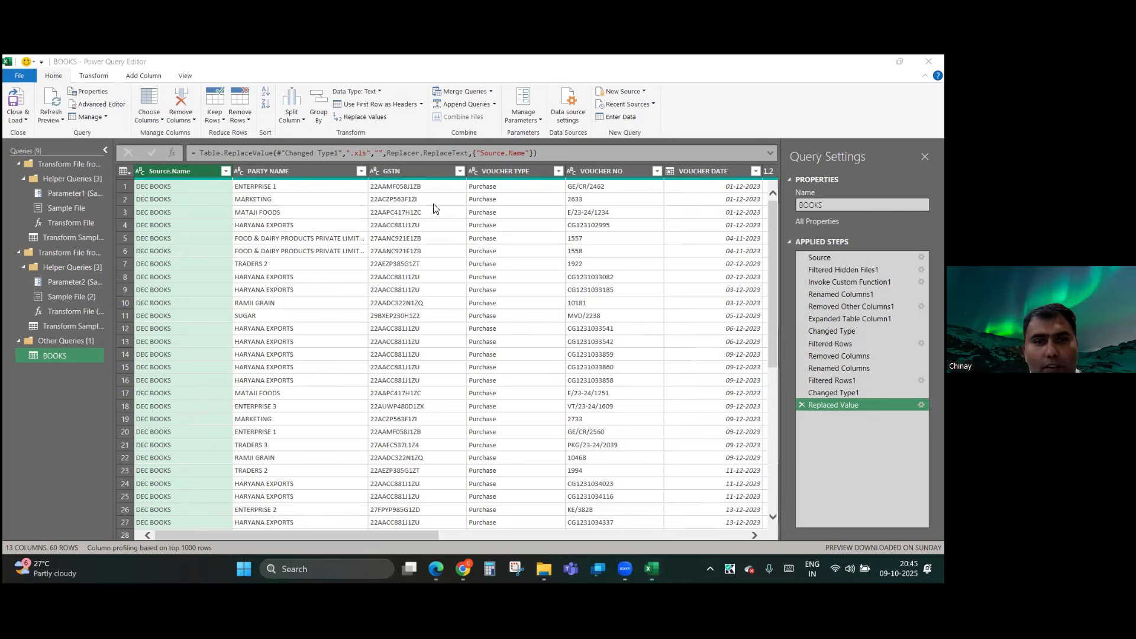
# - Split the Source.Name column by the Space delimiter at the left-most delimiter only
pyautogui.click(191, 172)
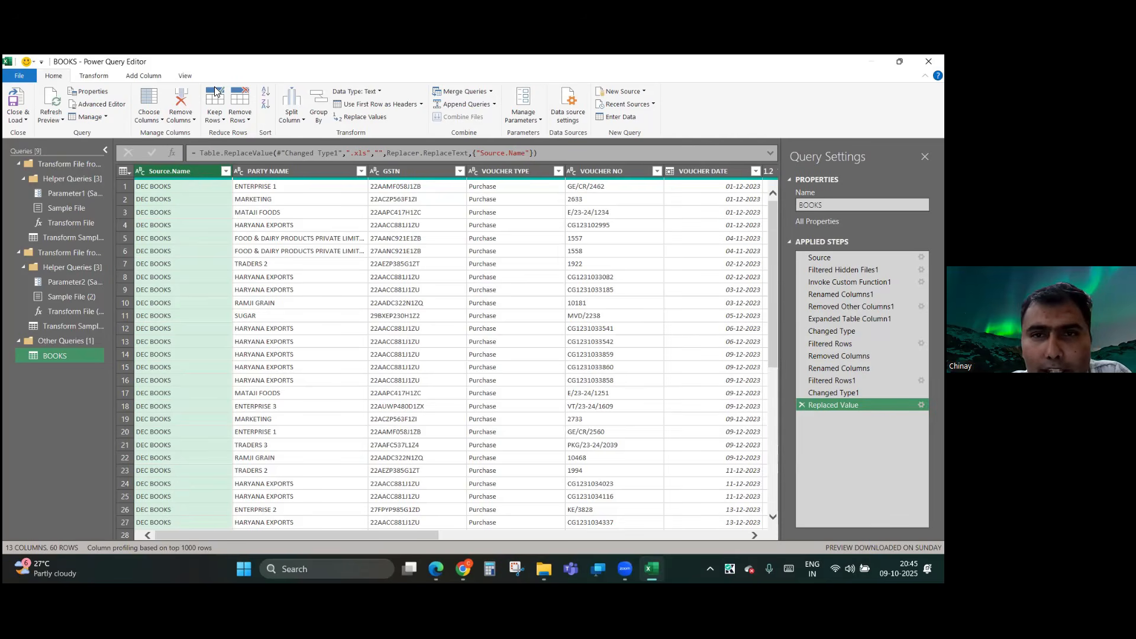
pyautogui.click(291, 121)
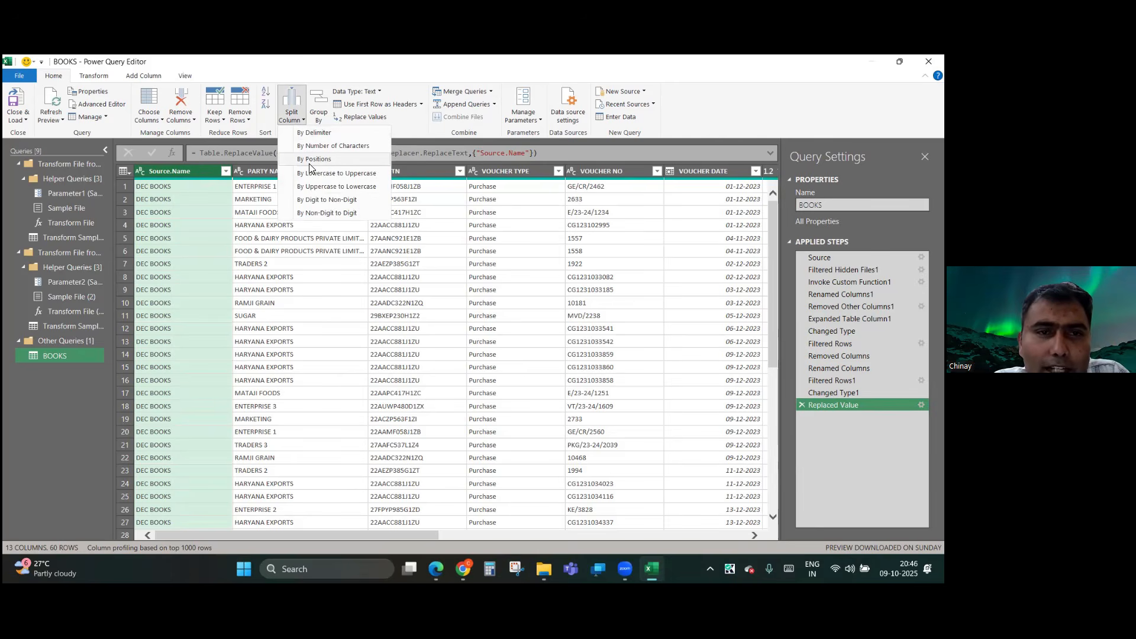
pyautogui.click(317, 134)
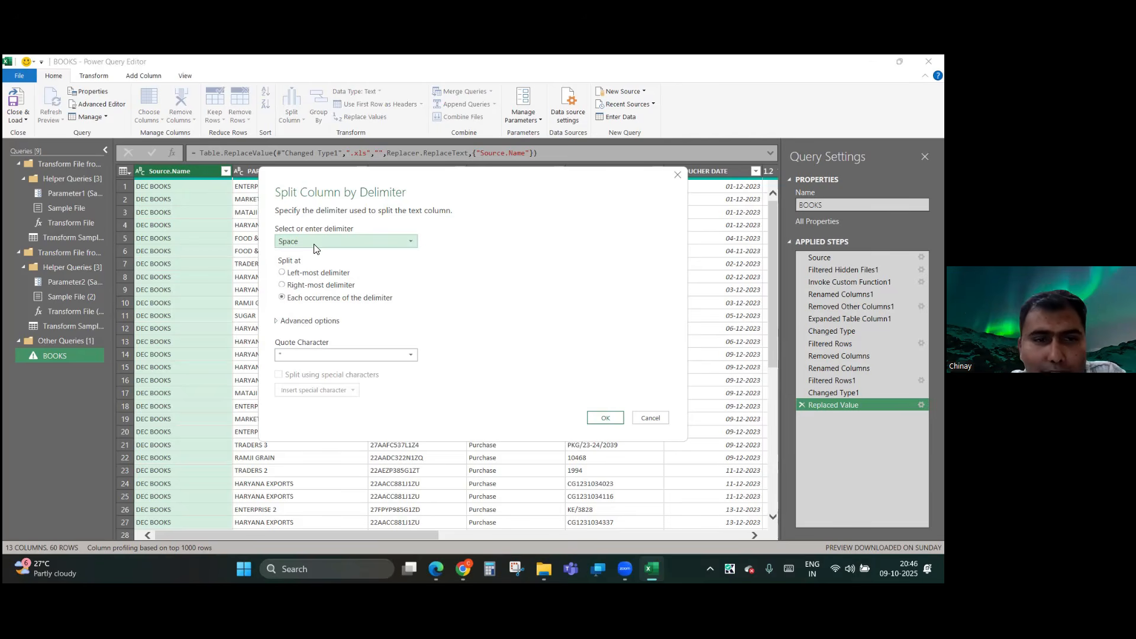
pyautogui.click(316, 243)
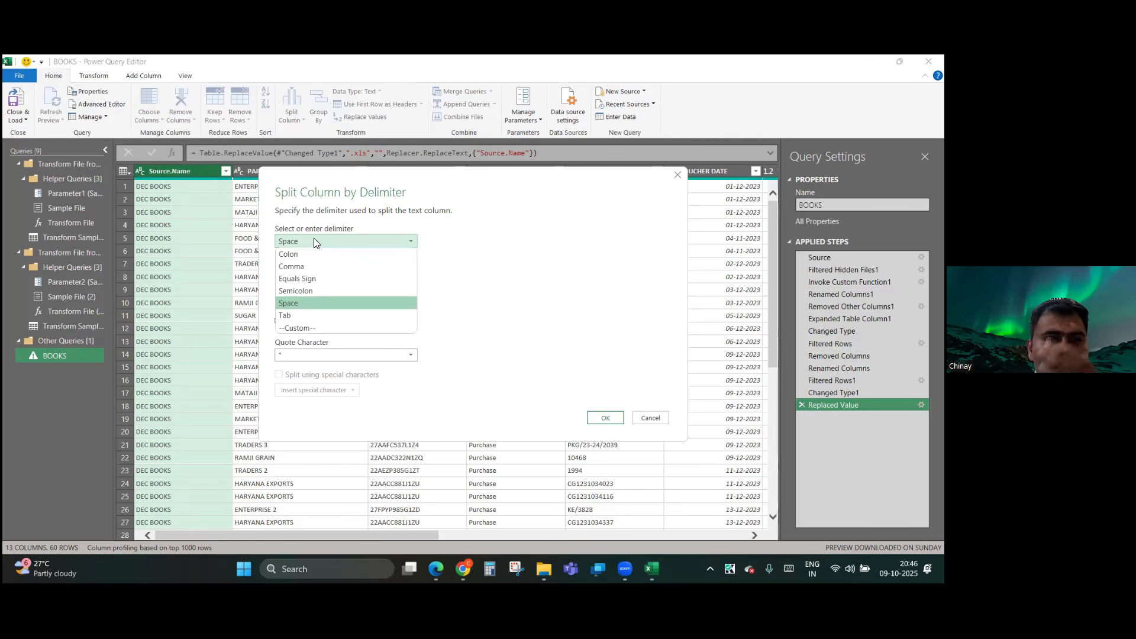
pyautogui.click(314, 240)
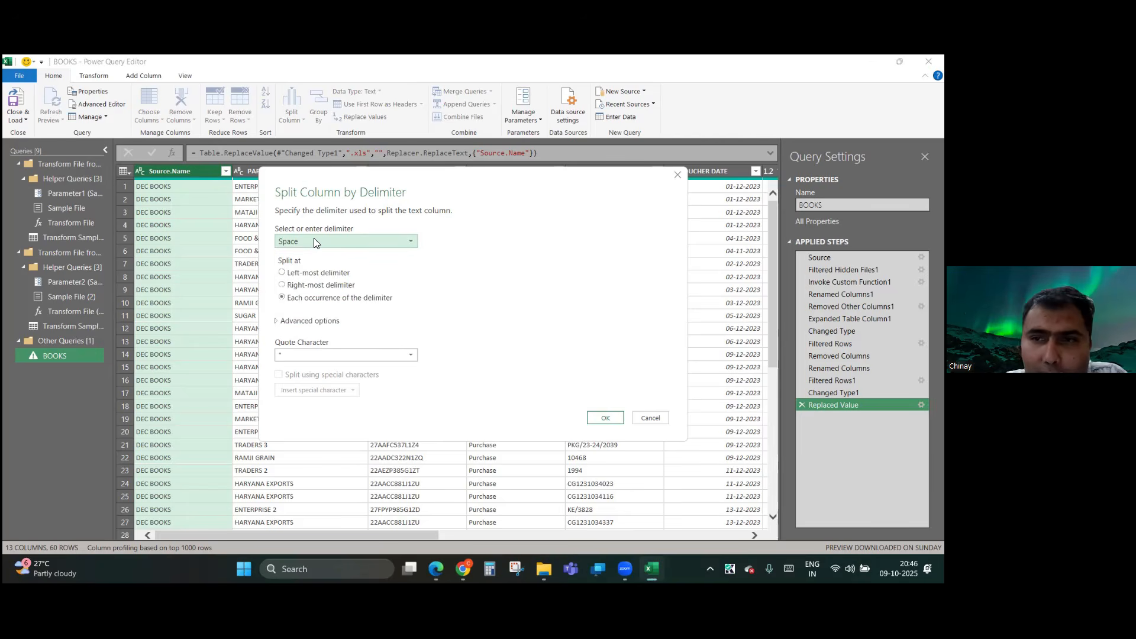
pyautogui.click(282, 273)
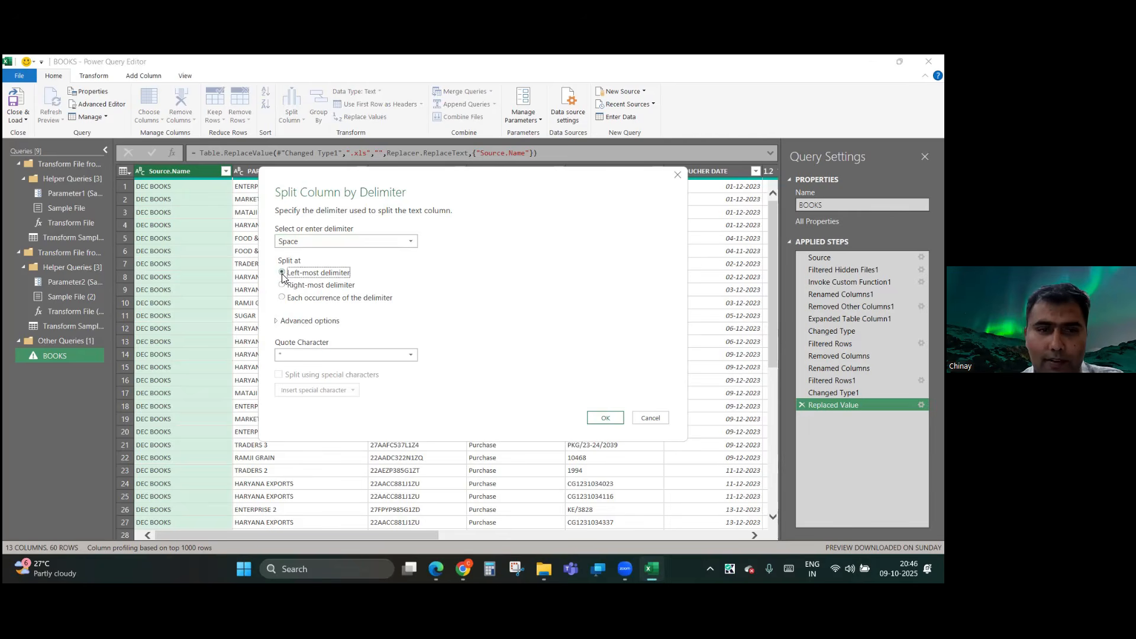
pyautogui.click(609, 419)
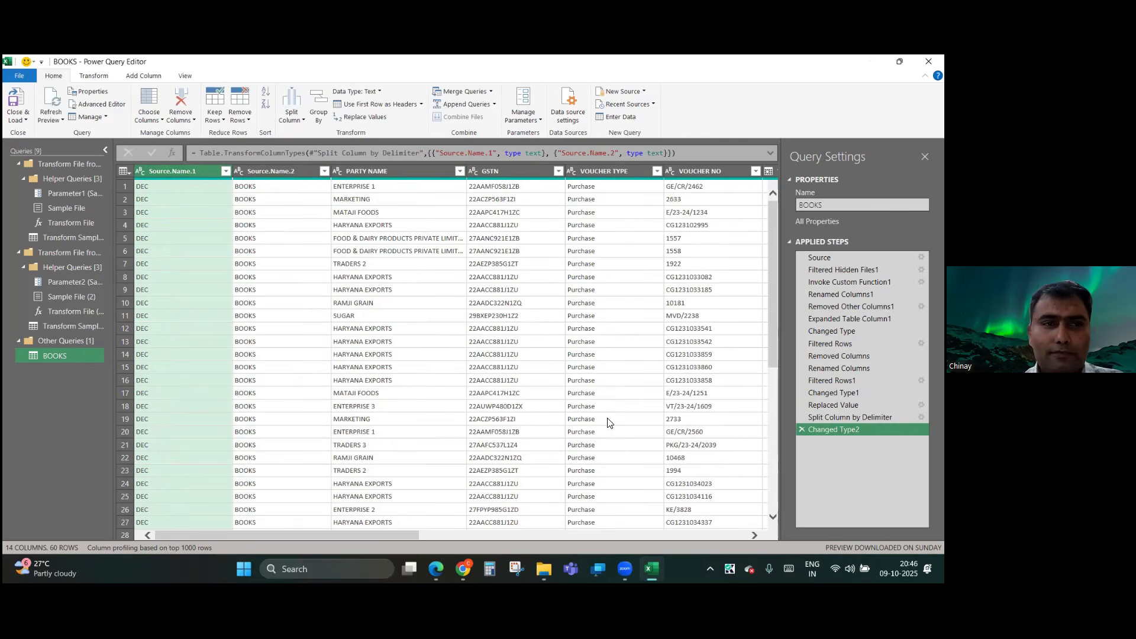
# - Rename the Source.Name.1 column as MONTH and the Source.Name.2 column as TYPE
pyautogui.doubleClick(187, 172)
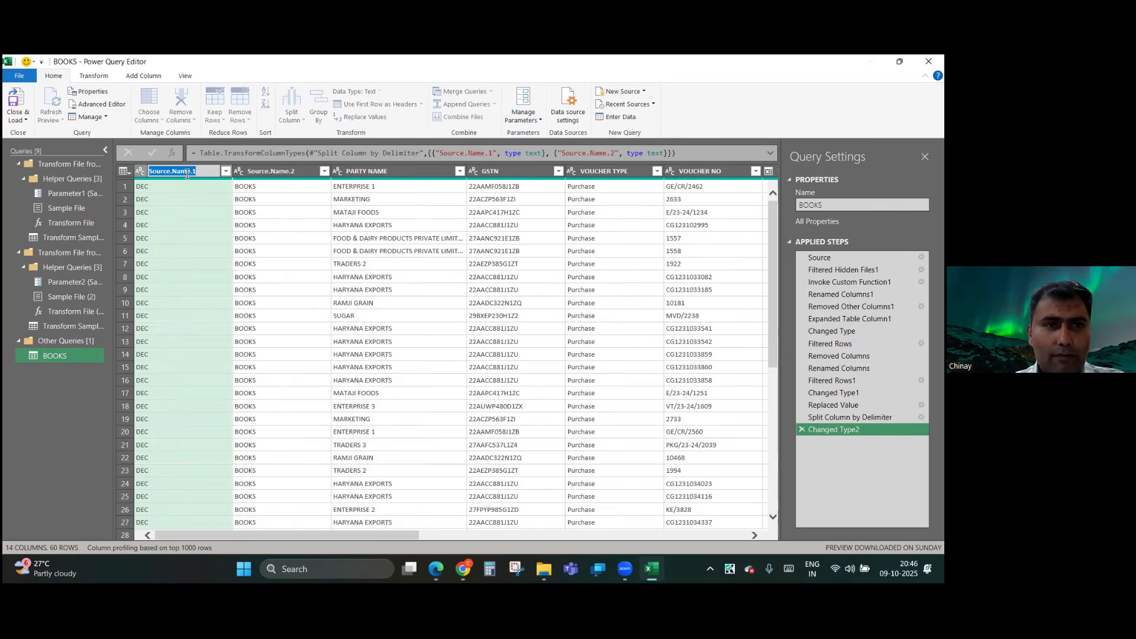
pyautogui.write('MONTH')
pyautogui.press('Return')
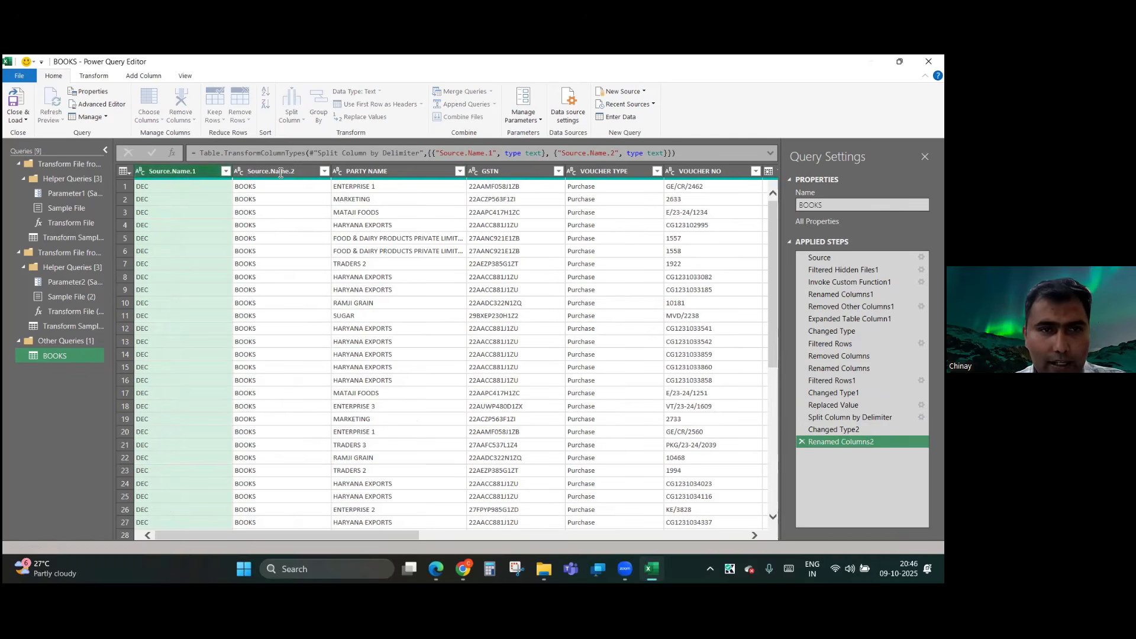
pyautogui.doubleClick(280, 171)
pyautogui.write('TYPE')
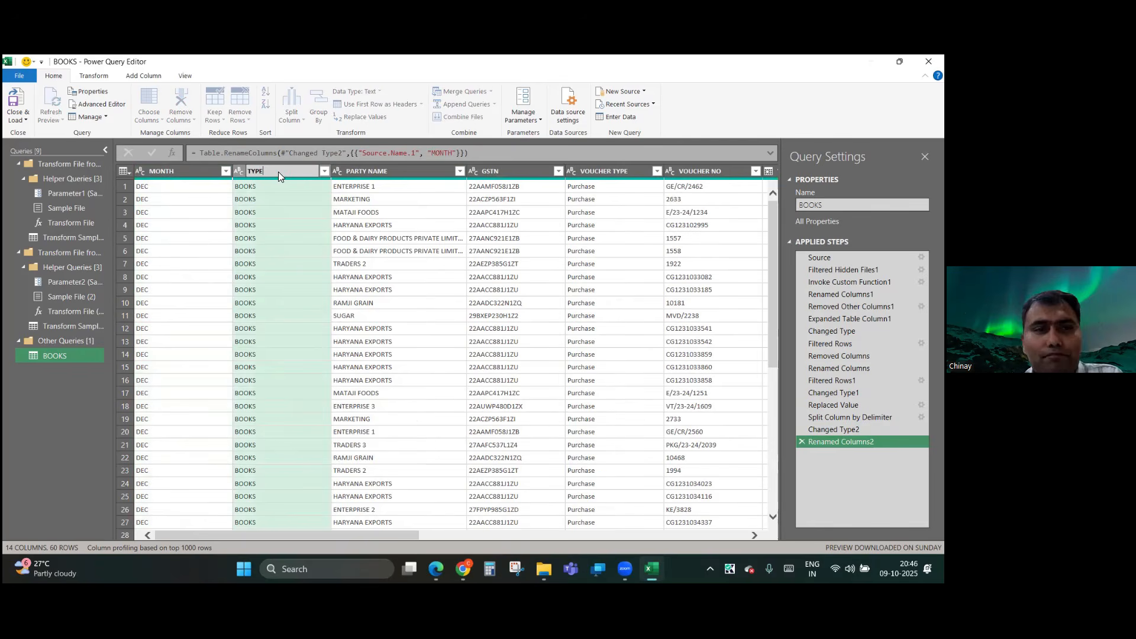
pyautogui.press('Return')
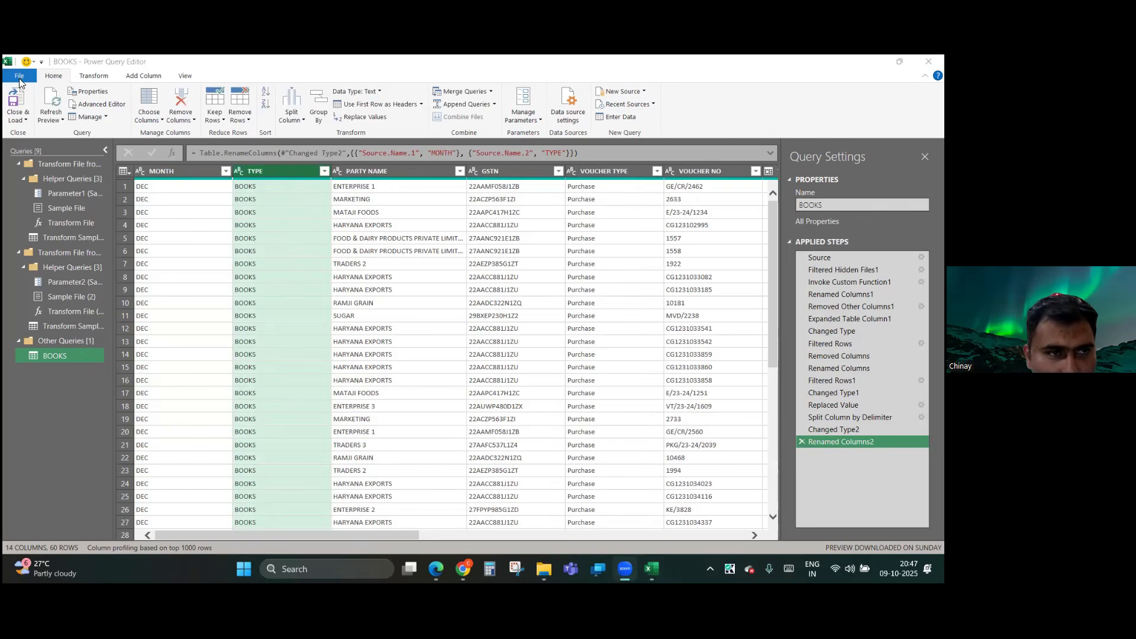
# - Close and load the query into the workbook, and review the columns of the table on the BOOKS sheet
pyautogui.click(18, 118)
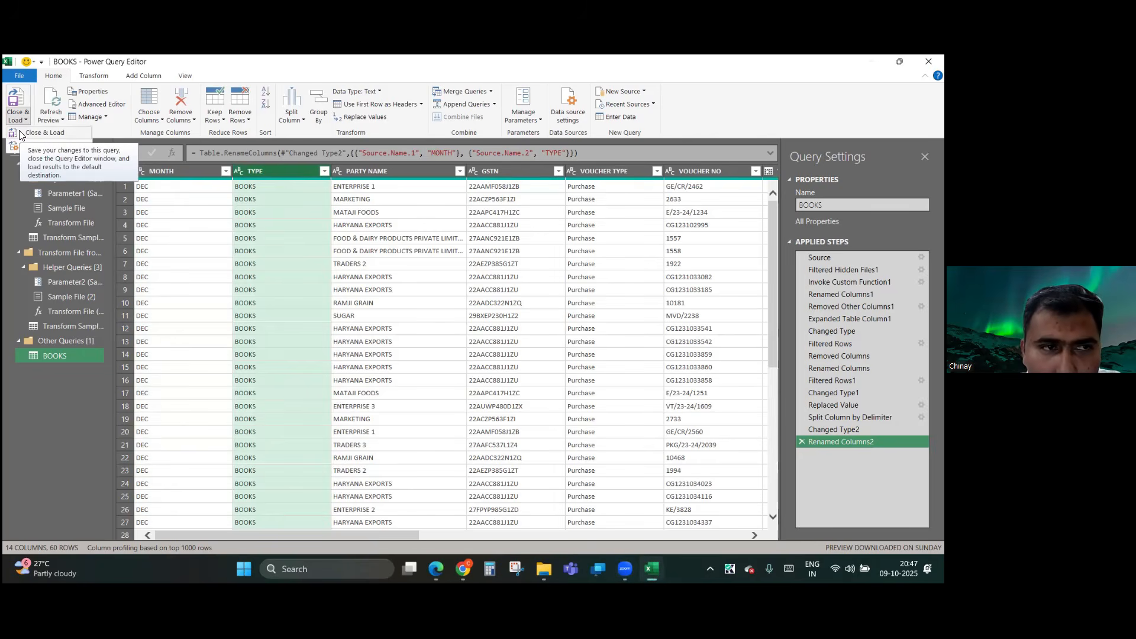
pyautogui.click(41, 133)
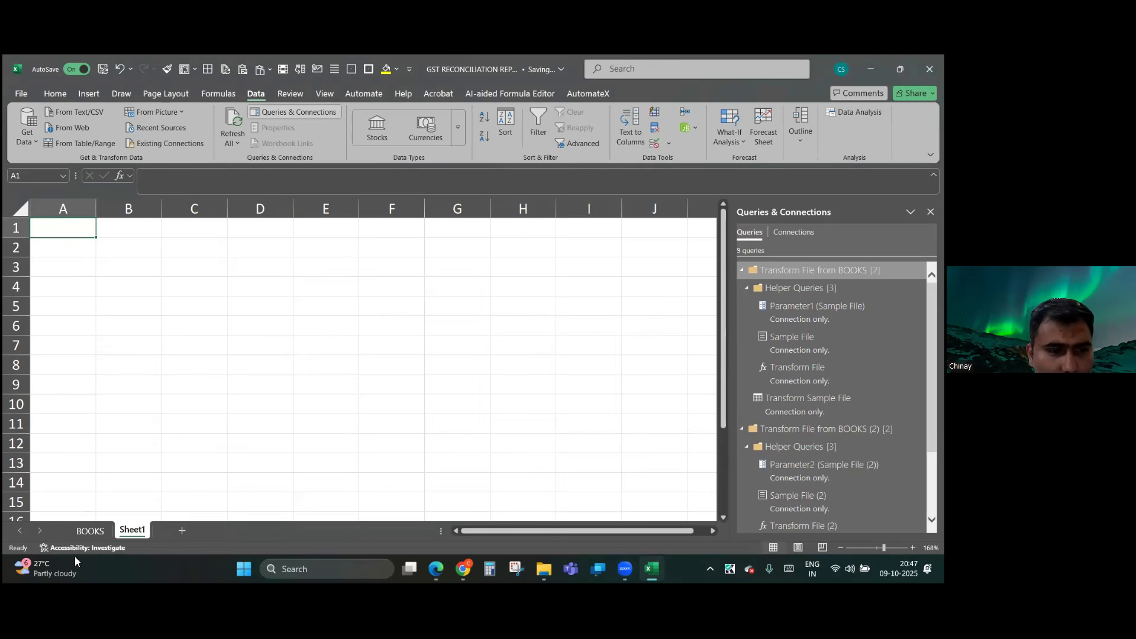
pyautogui.click(93, 529)
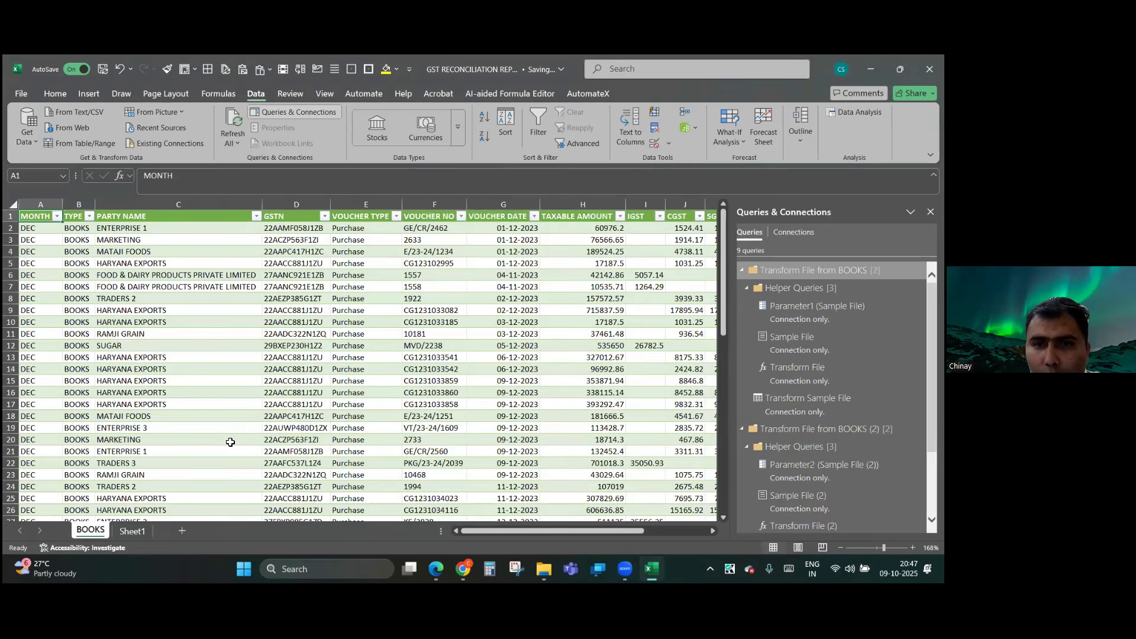
pyautogui.hscroll(3, 231, 442)
pyautogui.hscroll(1, 231, 442)
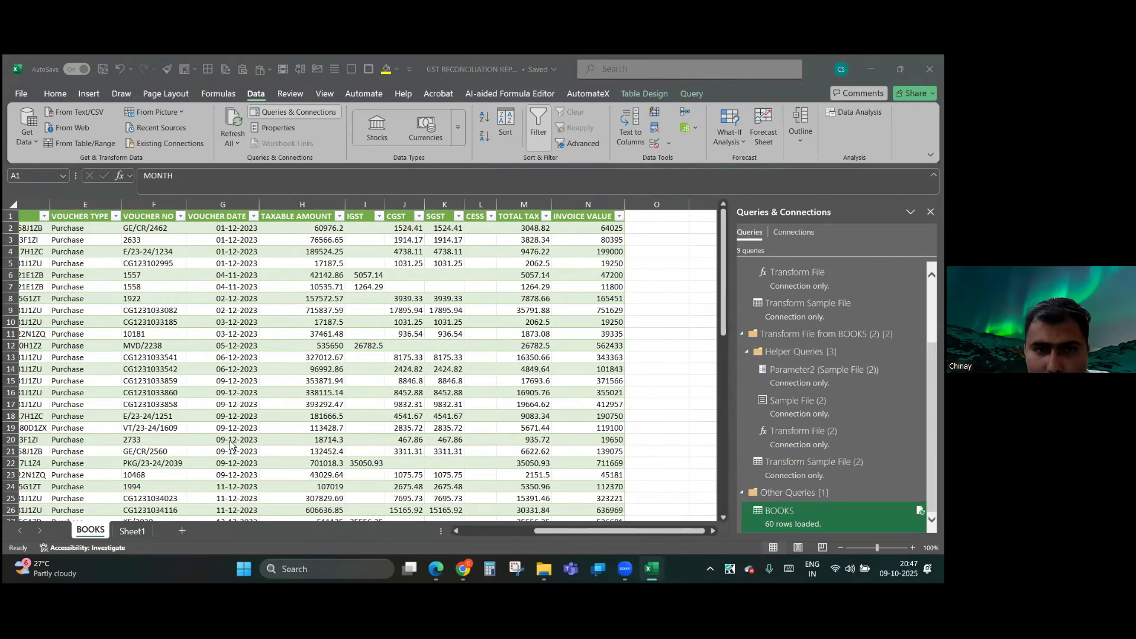
# - Open the DEC BOOKS source file from the BOOKS folder despite the format warning and examine its voucher register columns
pyautogui.hotkey('alt', 'Tab')
pyautogui.hotkey('alt', 'Tab')
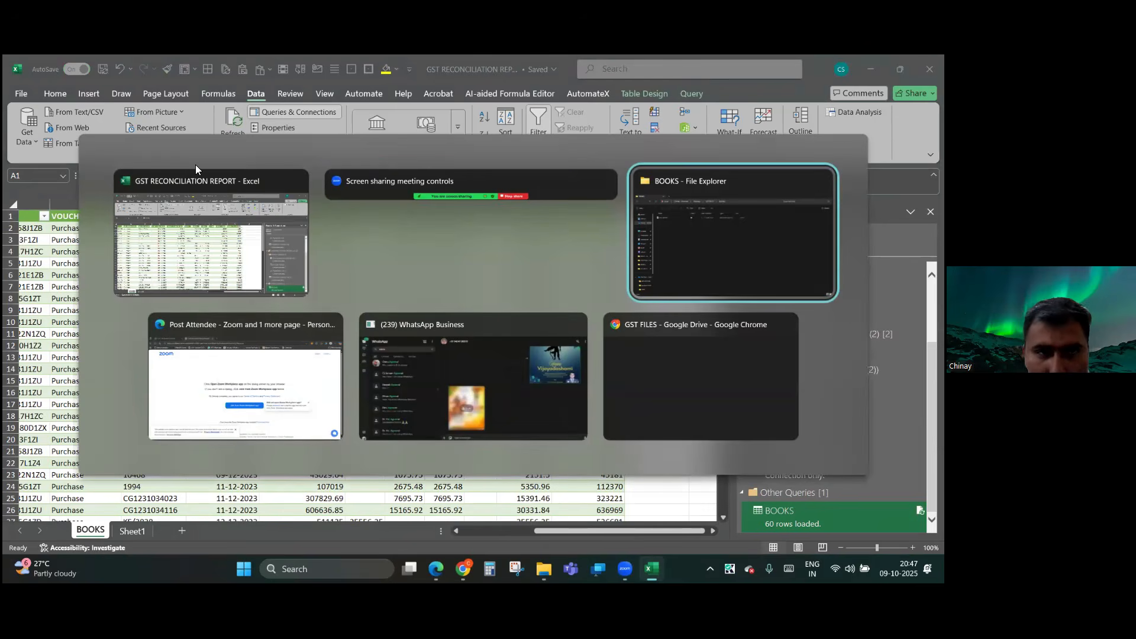
pyautogui.hotkey('alt', 'Tab')
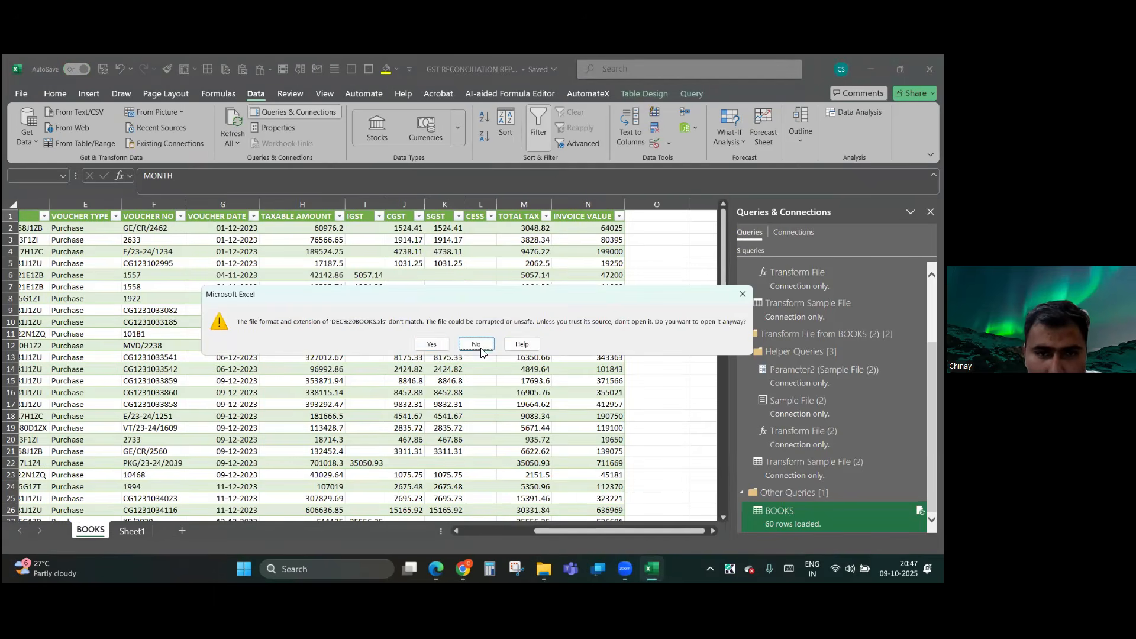
pyautogui.press('Left')
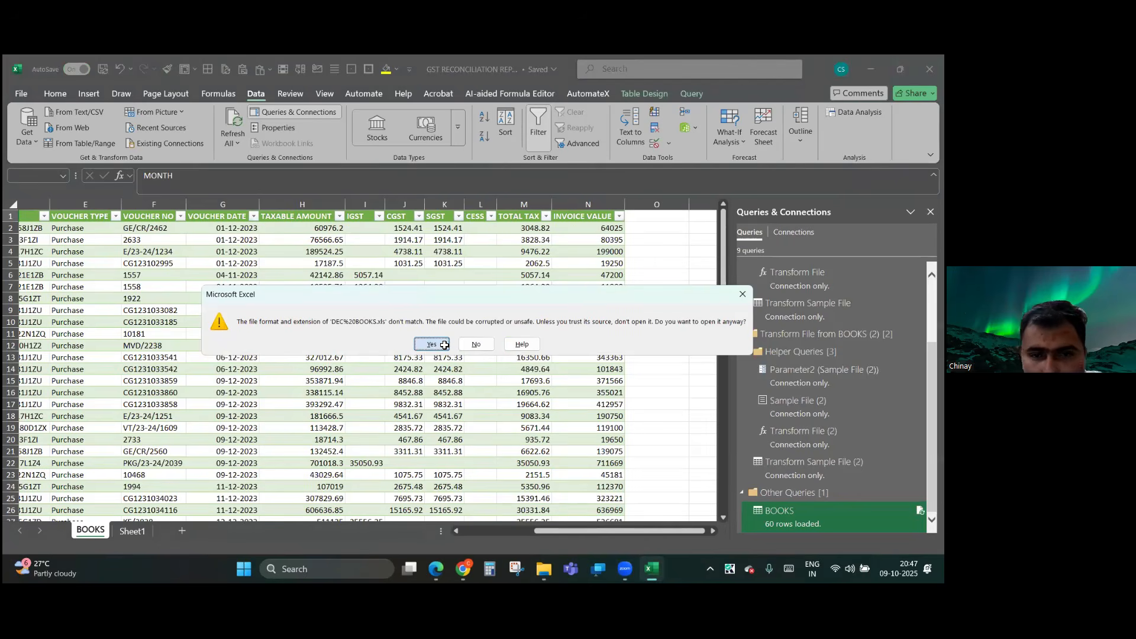
pyautogui.click(444, 344)
pyautogui.hscroll(6, 405, 379)
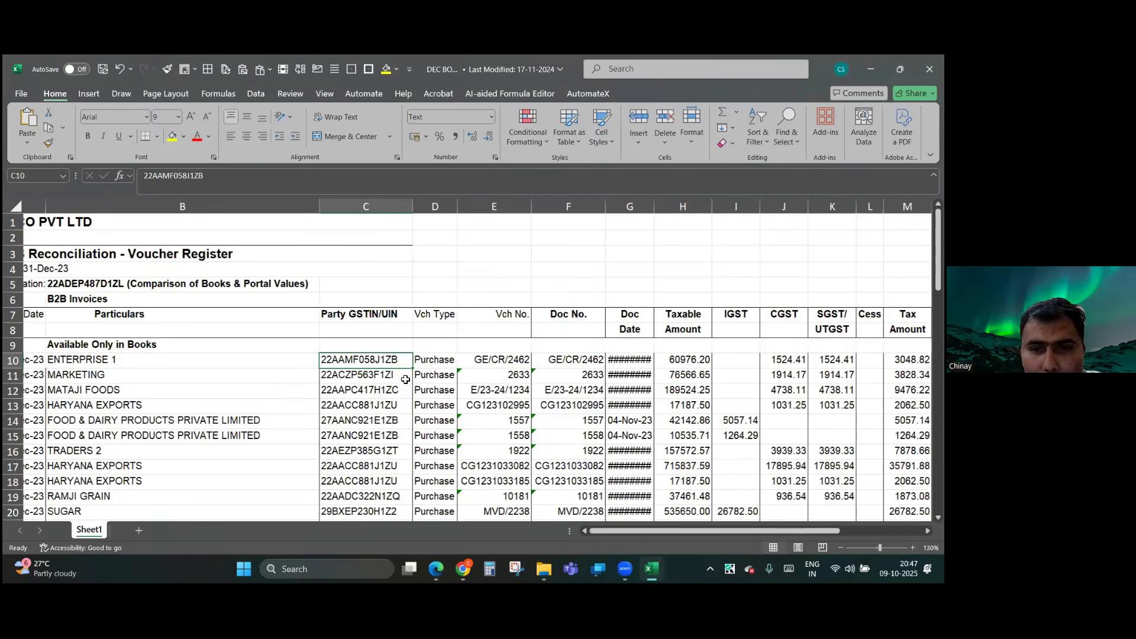
pyautogui.hscroll(-3, 404, 383)
pyautogui.hscroll(-2, 404, 383)
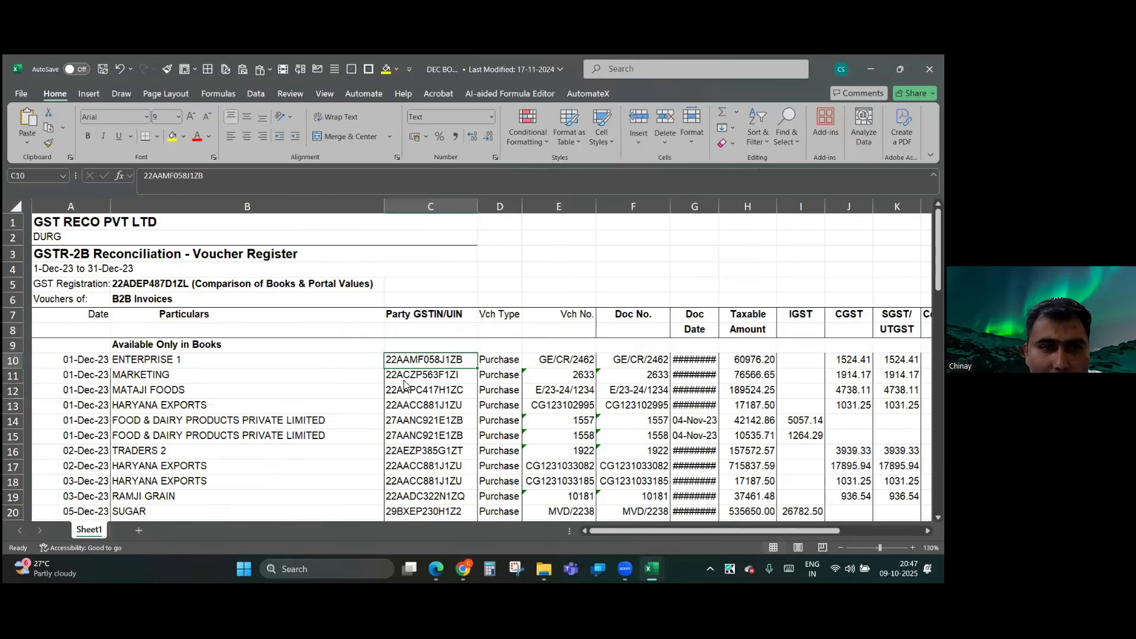
# - Compare the loaded BOOKS table in the GST reconciliation workbook with the original DEC BOOKS voucher register
pyautogui.hotkey('alt', 'Tab')
pyautogui.hscroll(-1, 305, 318)
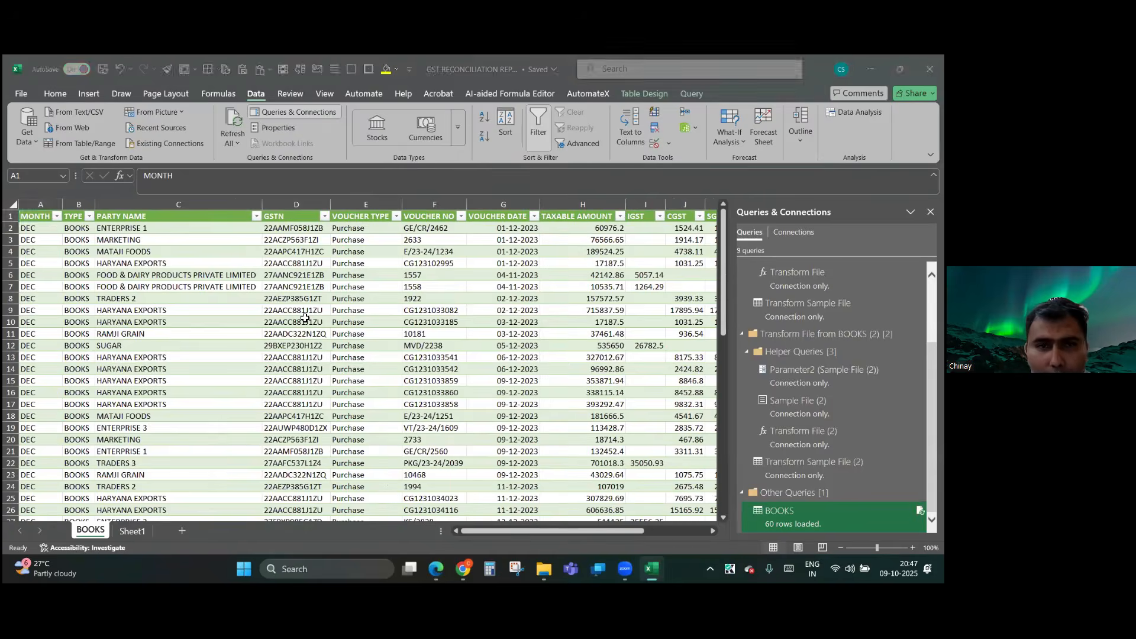
pyautogui.hotkey('alt', 'Tab')
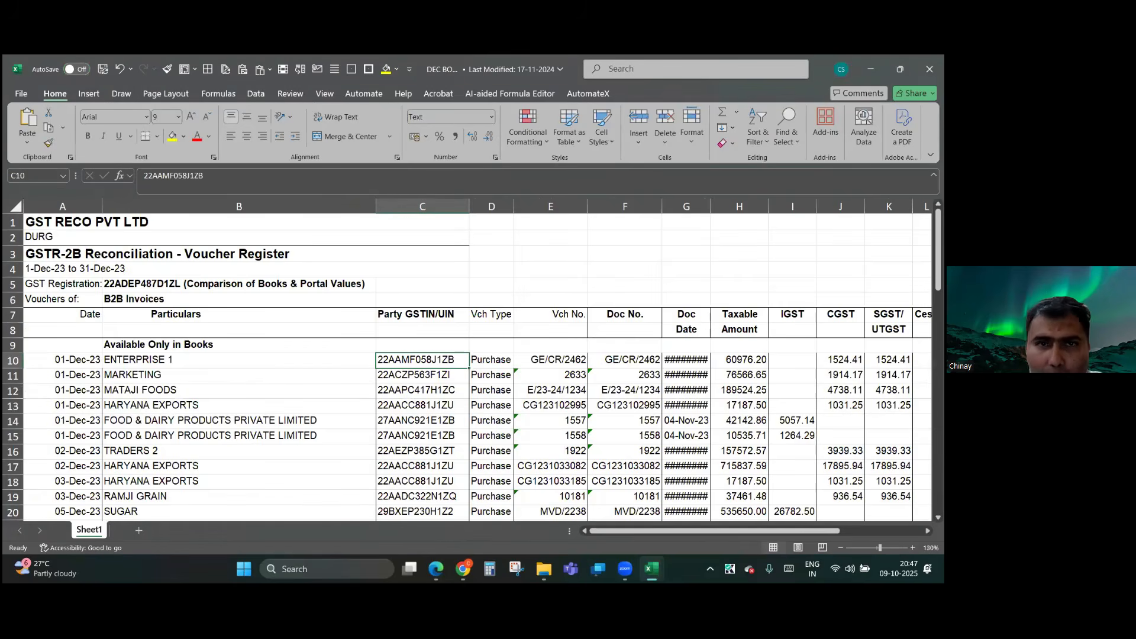
pyautogui.hotkey('alt', 'Tab')
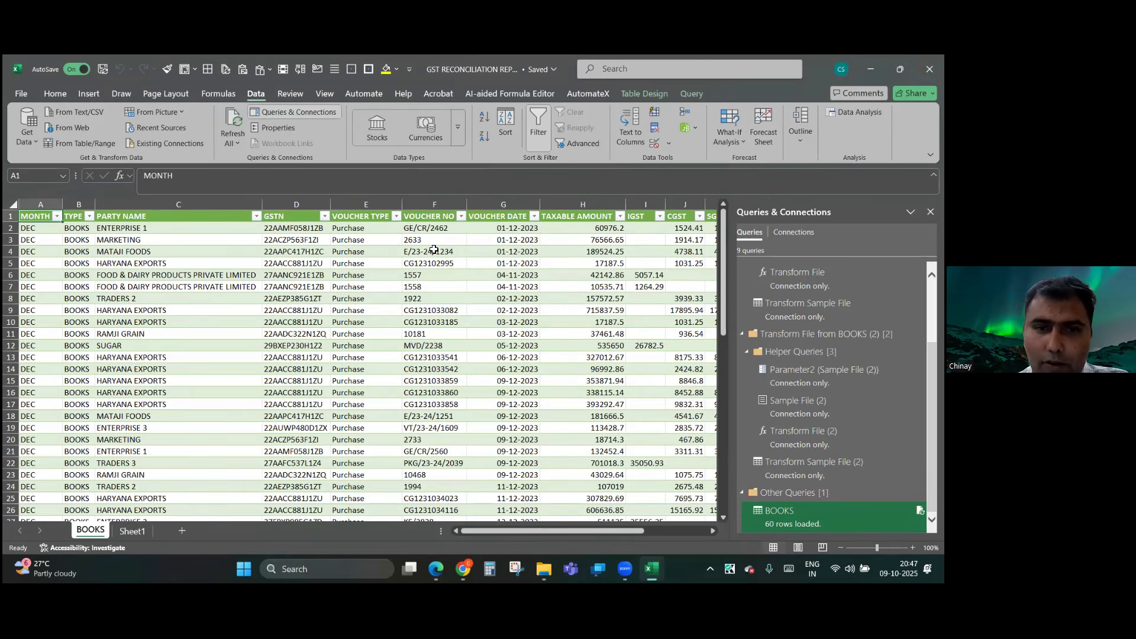
pyautogui.hotkey('alt', 'Tab')
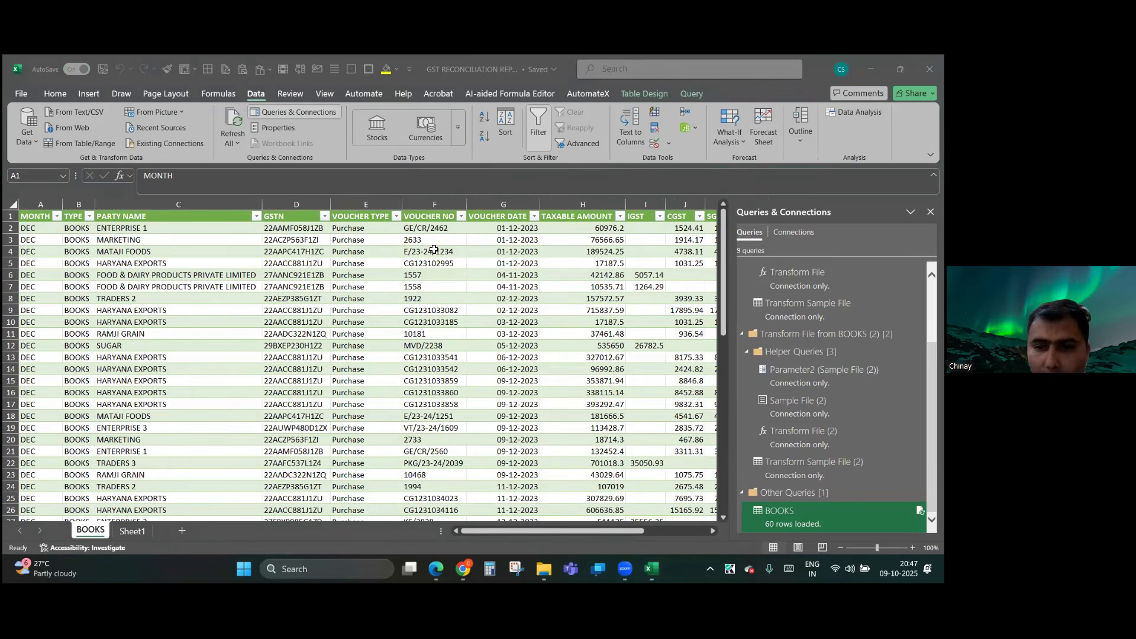
pyautogui.hotkey('alt', 'Tab')
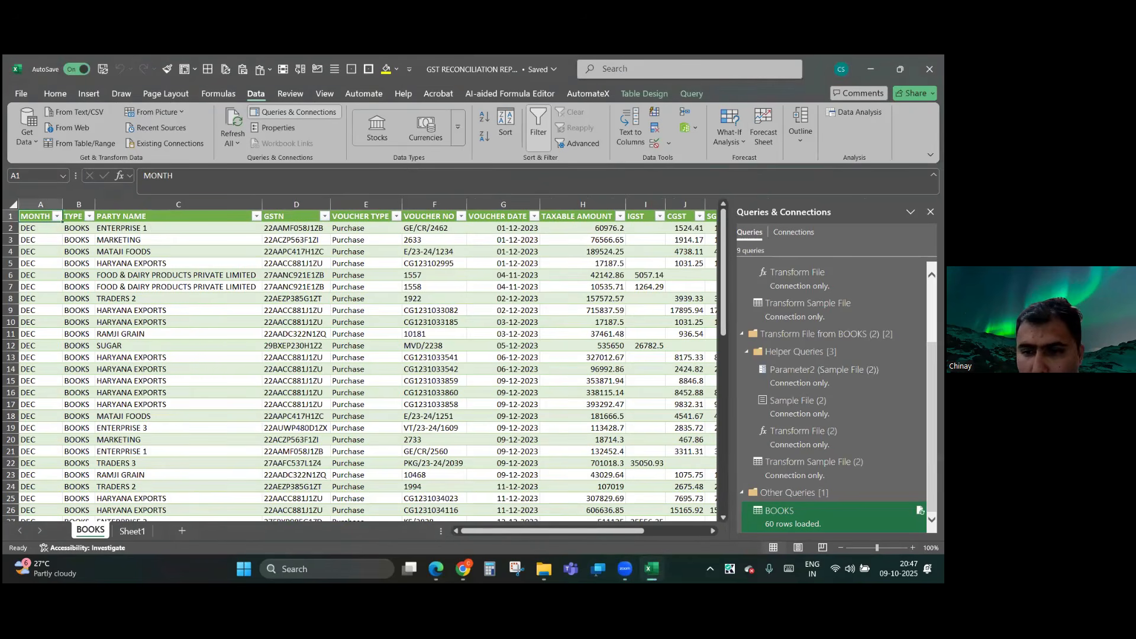
# - Reopen the BOOKS query for editing in the Power Query Editor
pyautogui.rightClick(789, 514)
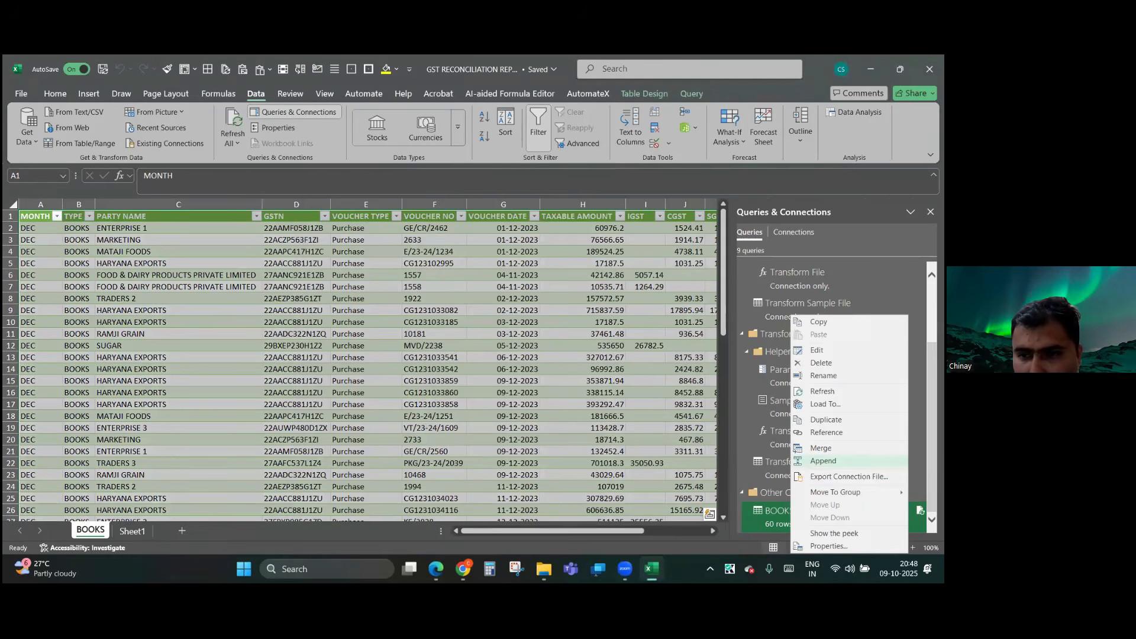
pyautogui.click(811, 323)
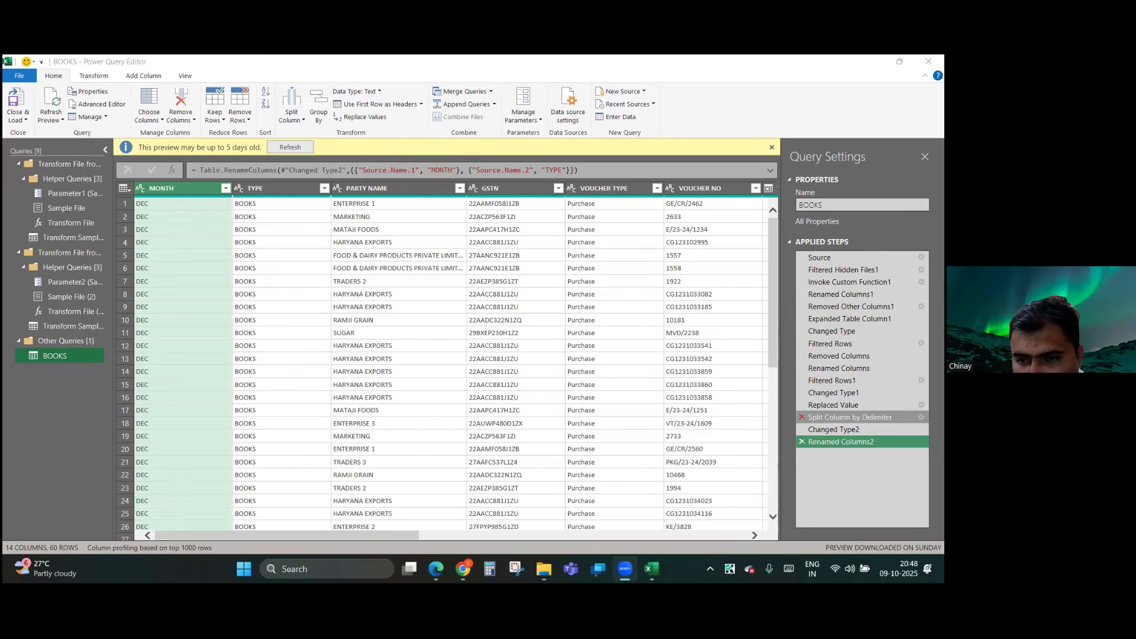
# - Remove the BOOKS query's column rename and delimiter split steps, and split Source.Name again by space at the left-most delimiter
pyautogui.click(802, 441)
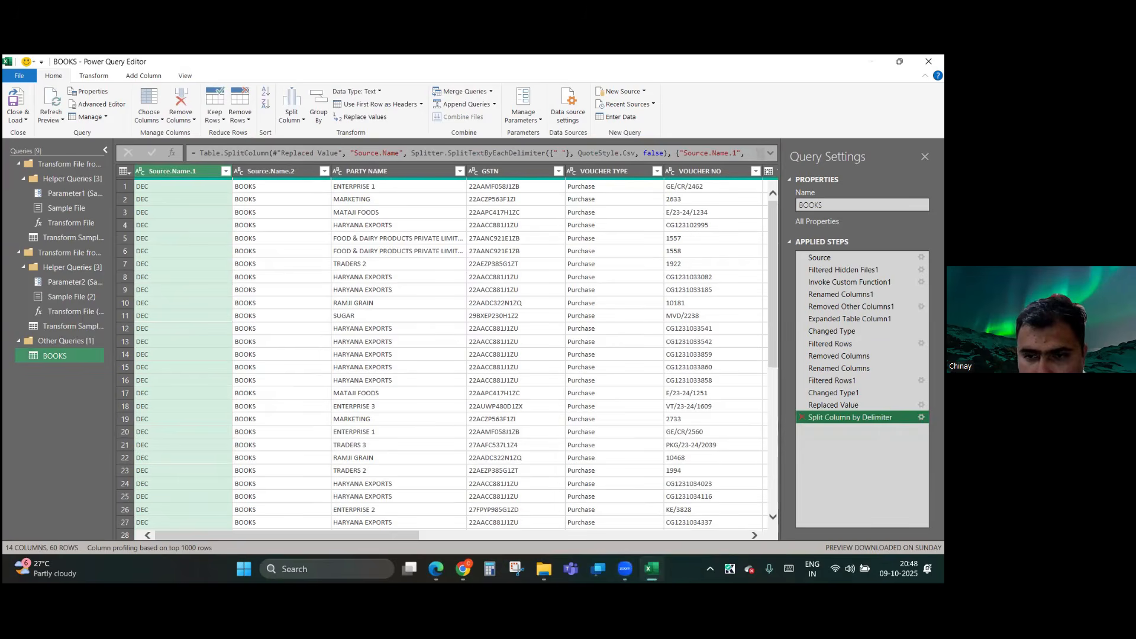
pyautogui.click(801, 417)
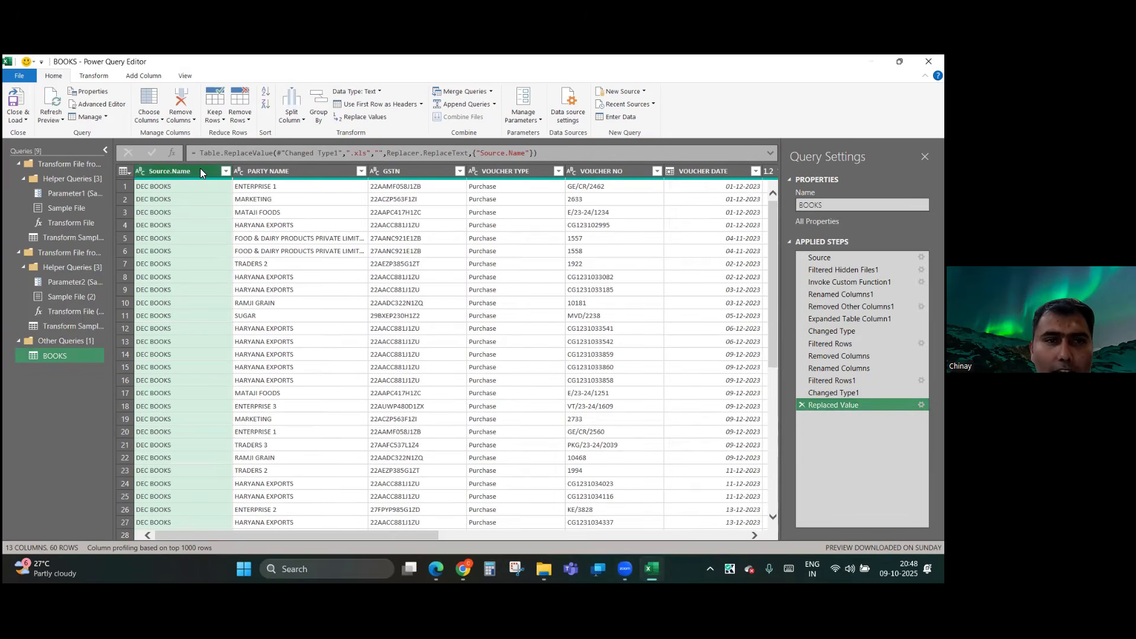
pyautogui.click(293, 116)
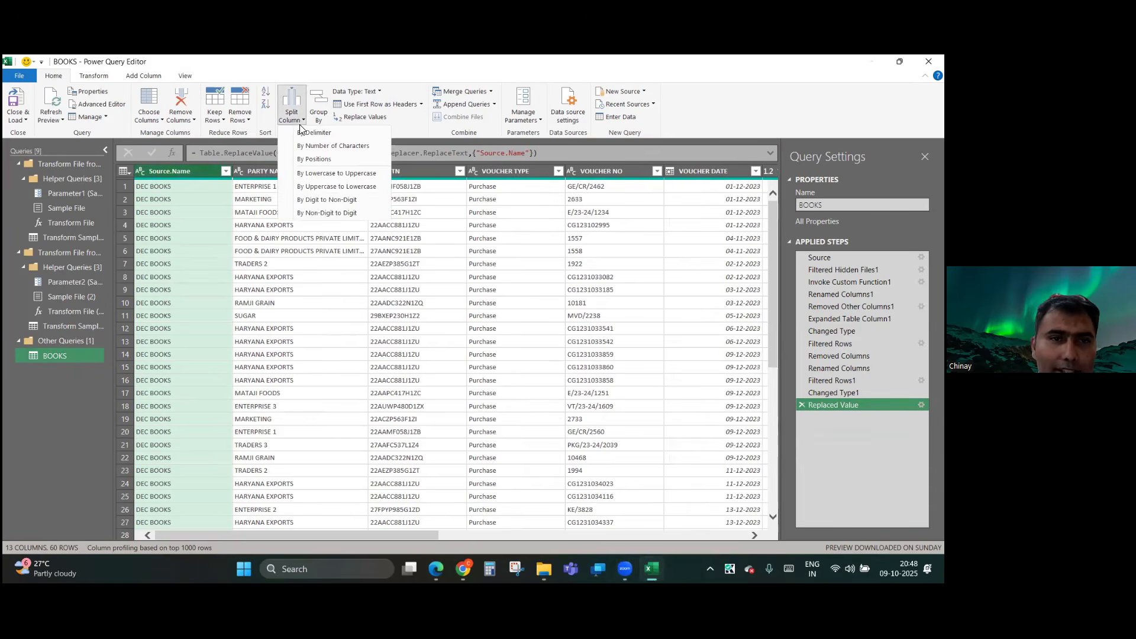
pyautogui.click(300, 133)
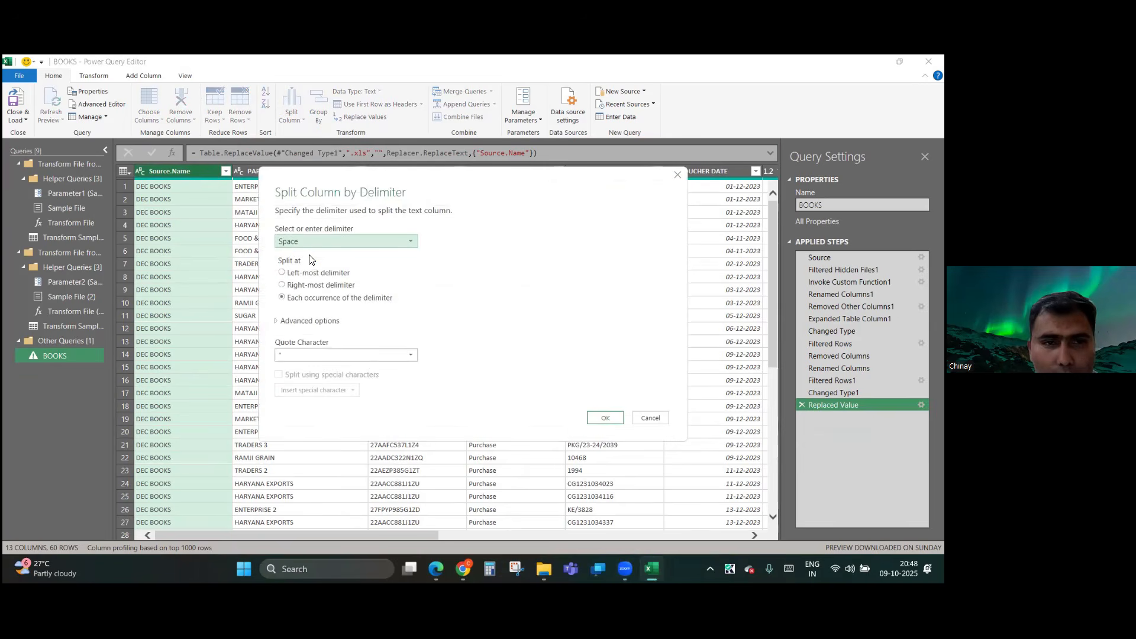
pyautogui.click(296, 243)
pyautogui.click(297, 244)
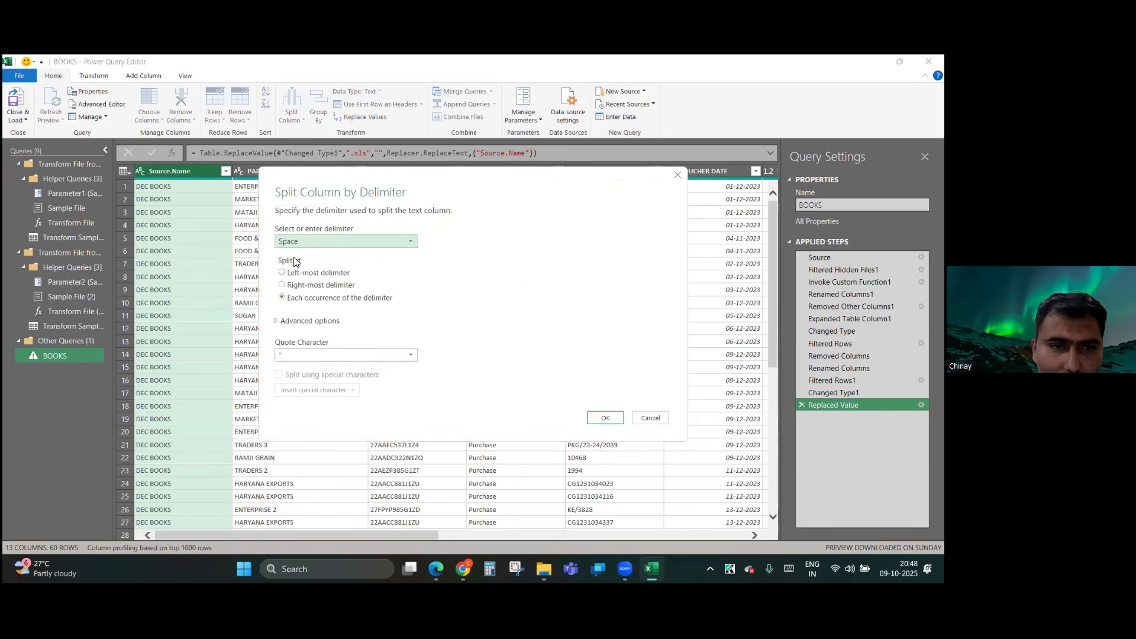
pyautogui.click(285, 277)
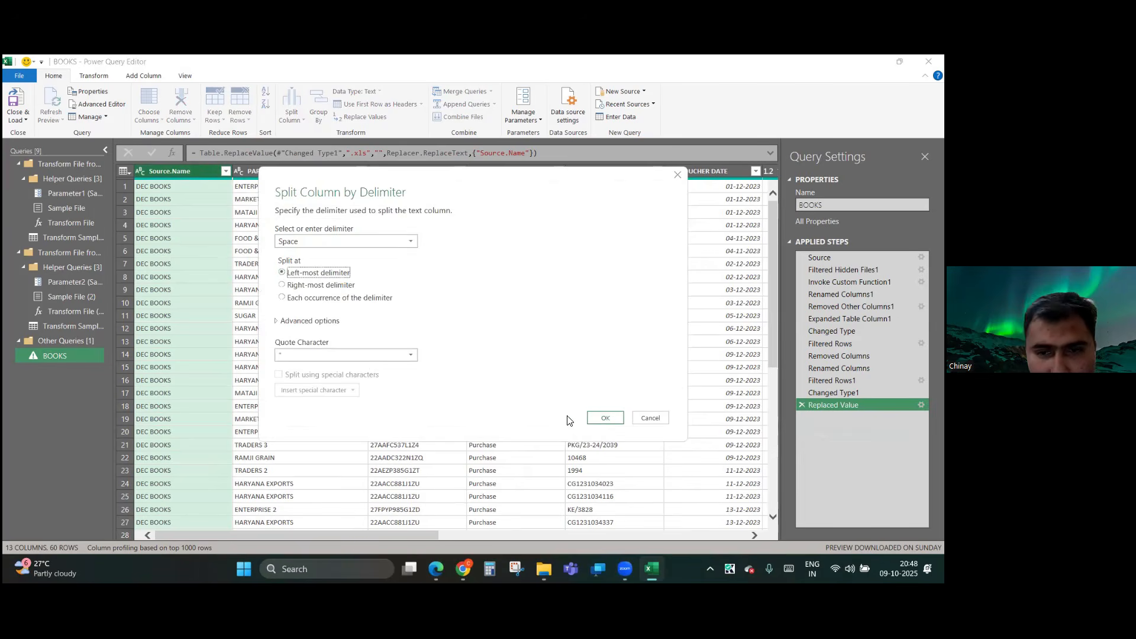
pyautogui.click(605, 419)
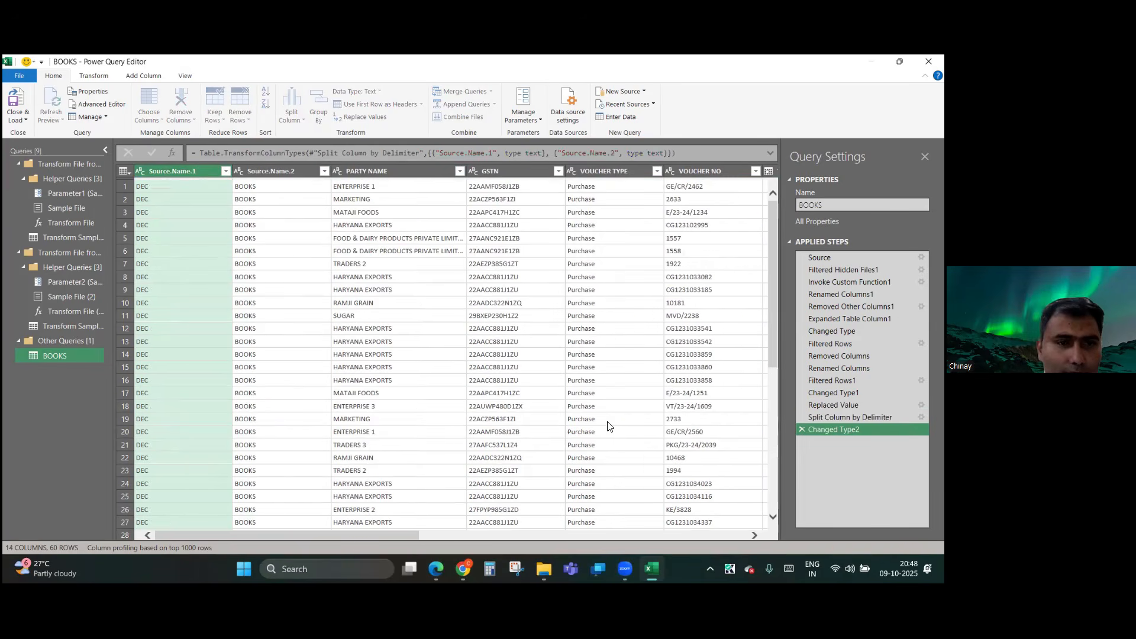
# - Rename the Source.Name.1 column as MONTH and the Source.Name.2 column as TYPE
pyautogui.doubleClick(195, 170)
pyautogui.write('MONTH')
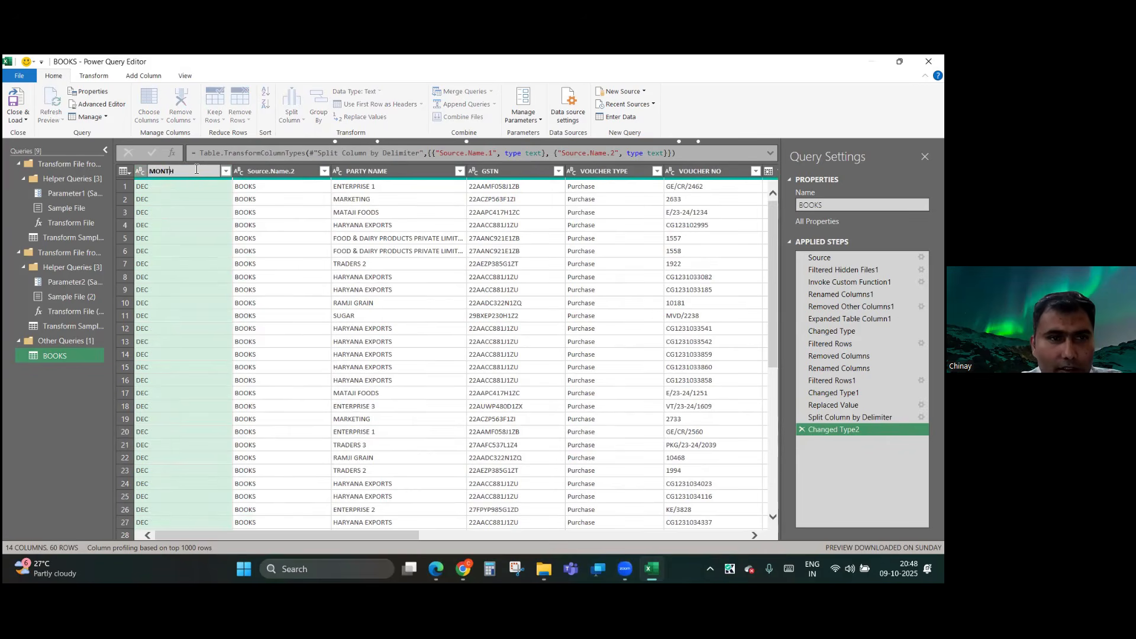
pyautogui.press('Return')
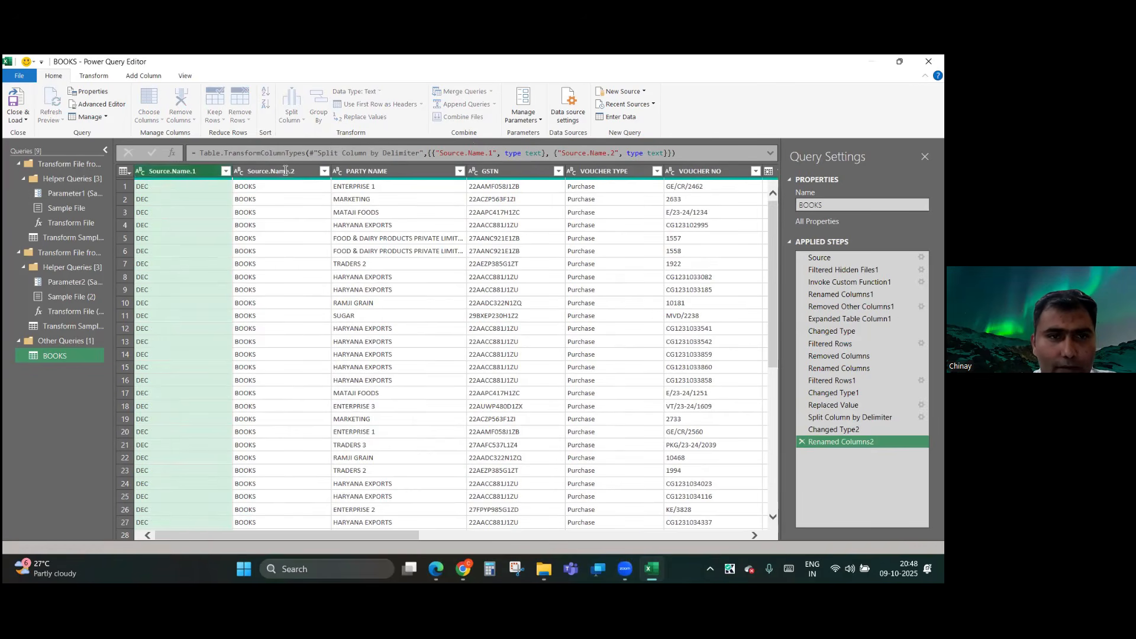
pyautogui.doubleClick(286, 171)
pyautogui.write('TYPE')
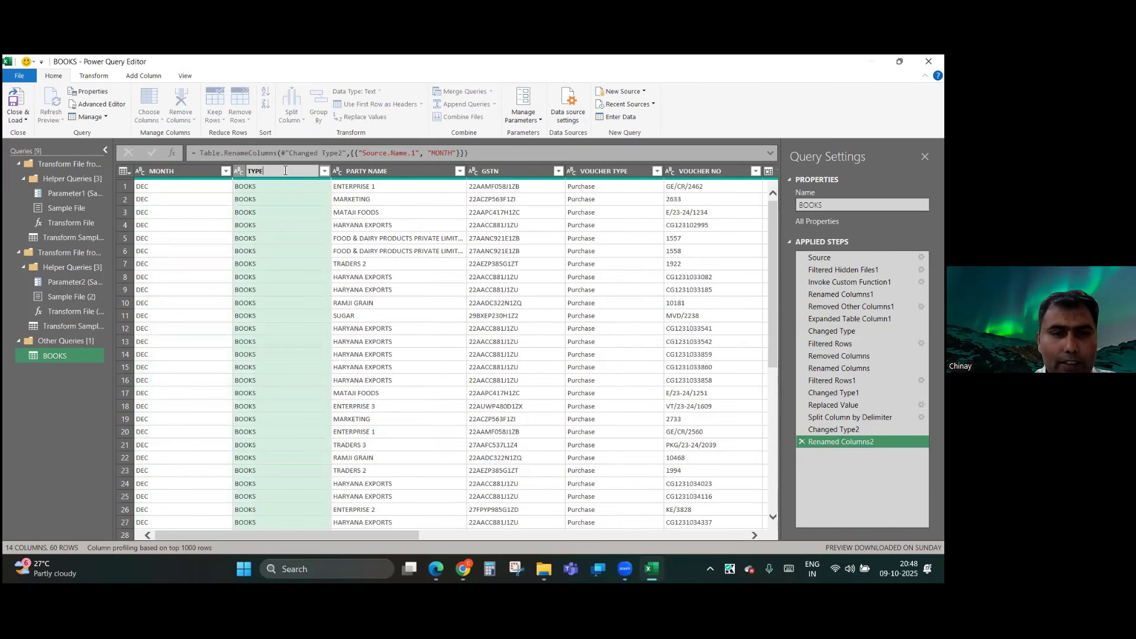
pyautogui.press('Return')
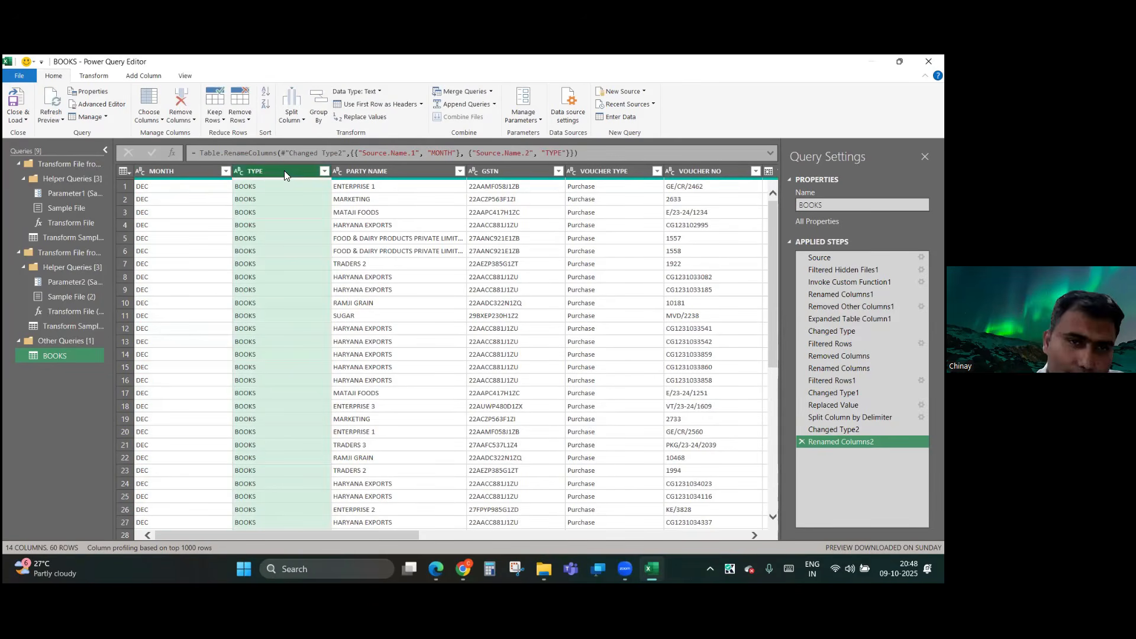
pyautogui.click(322, 251)
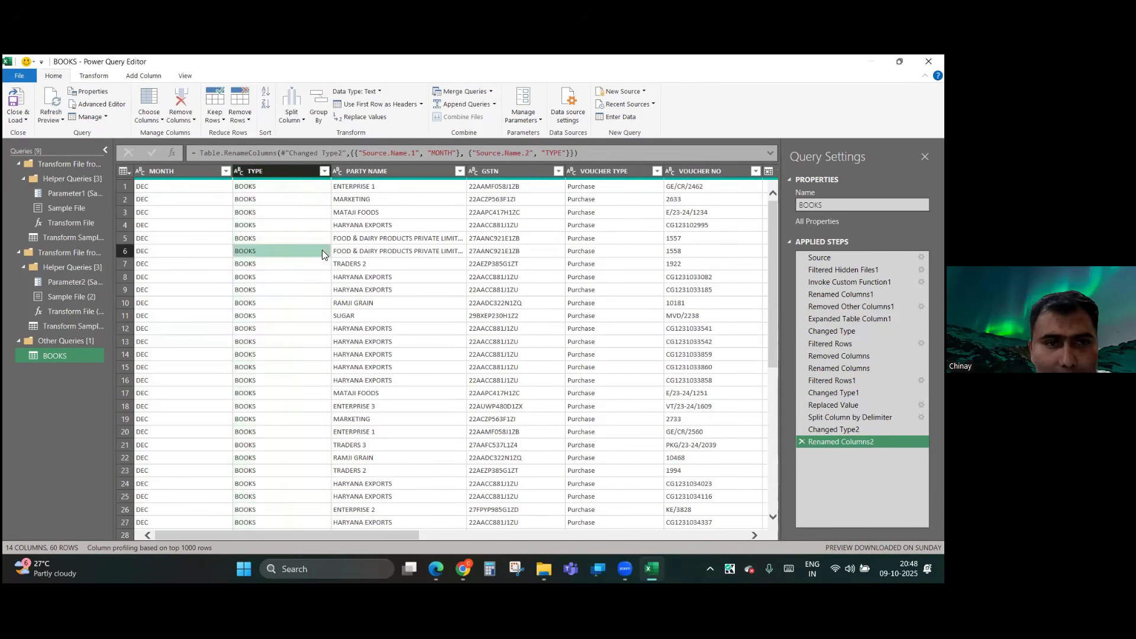
# - Close and load the revised BOOKS query, select the loaded table and review its columns through INVOICE VALUE
pyautogui.click(20, 122)
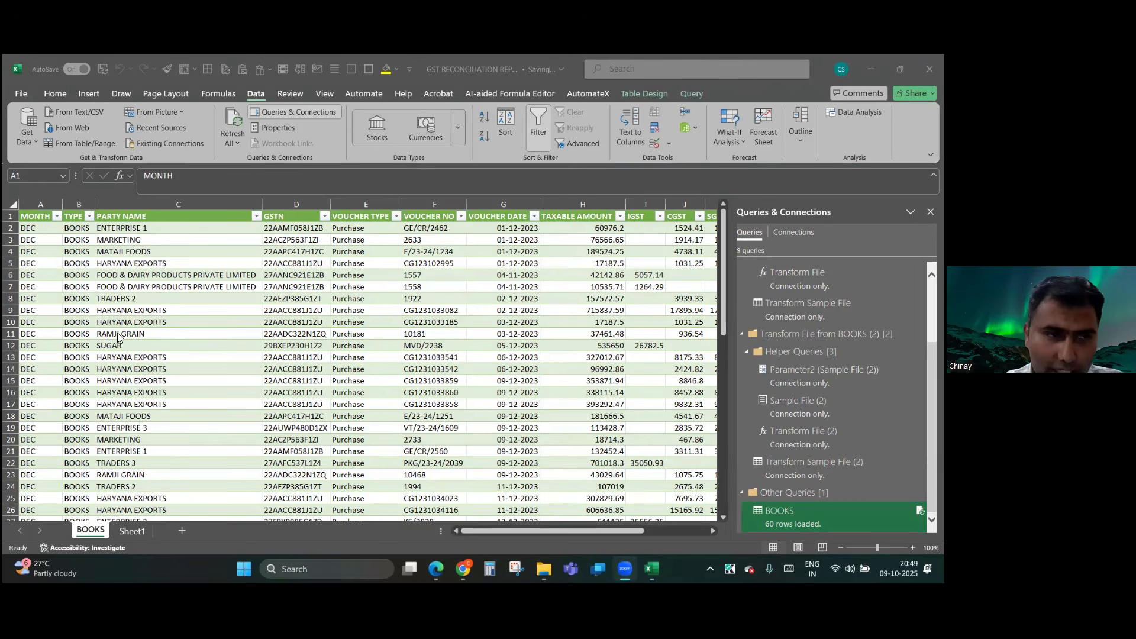
pyautogui.hotkey('ctrl', 'a')
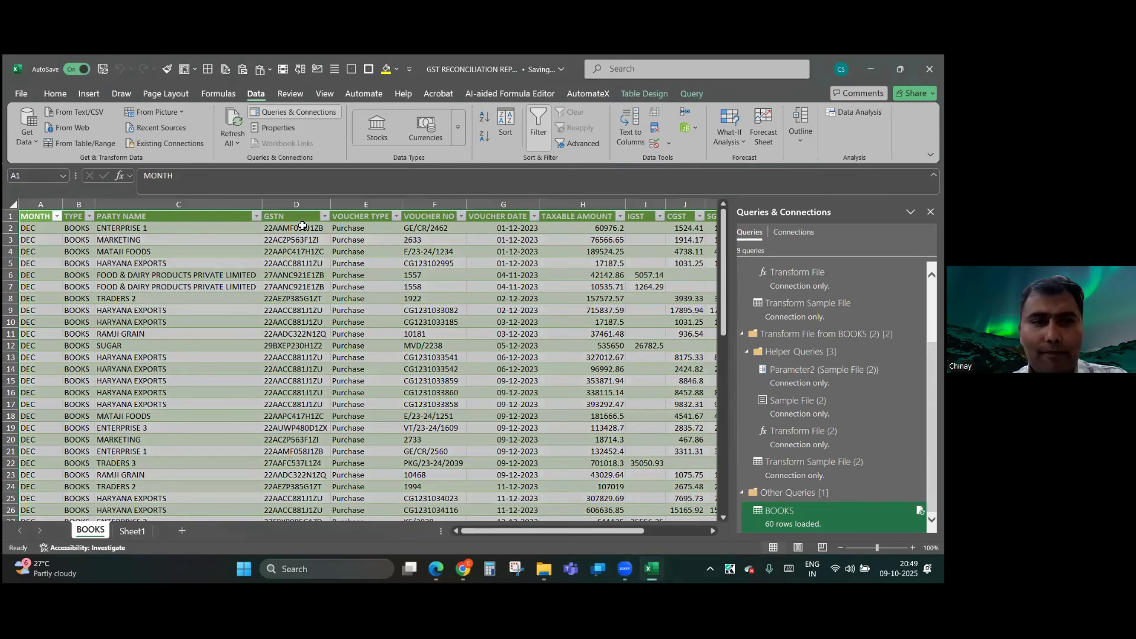
pyautogui.hscroll(5, 320, 301)
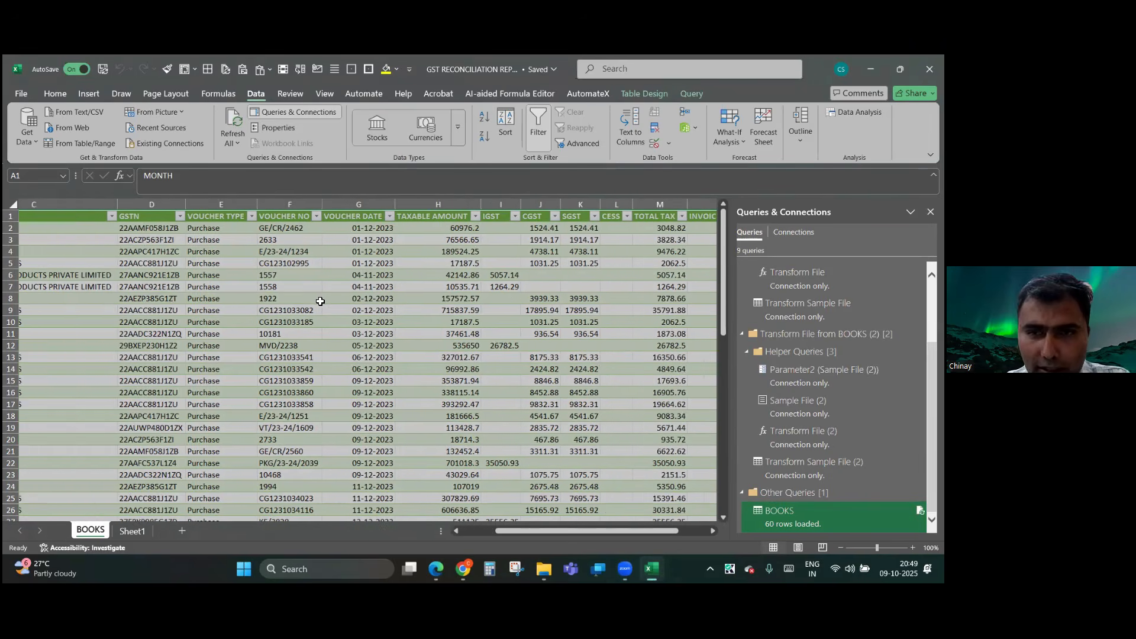
pyautogui.hscroll(1, 320, 301)
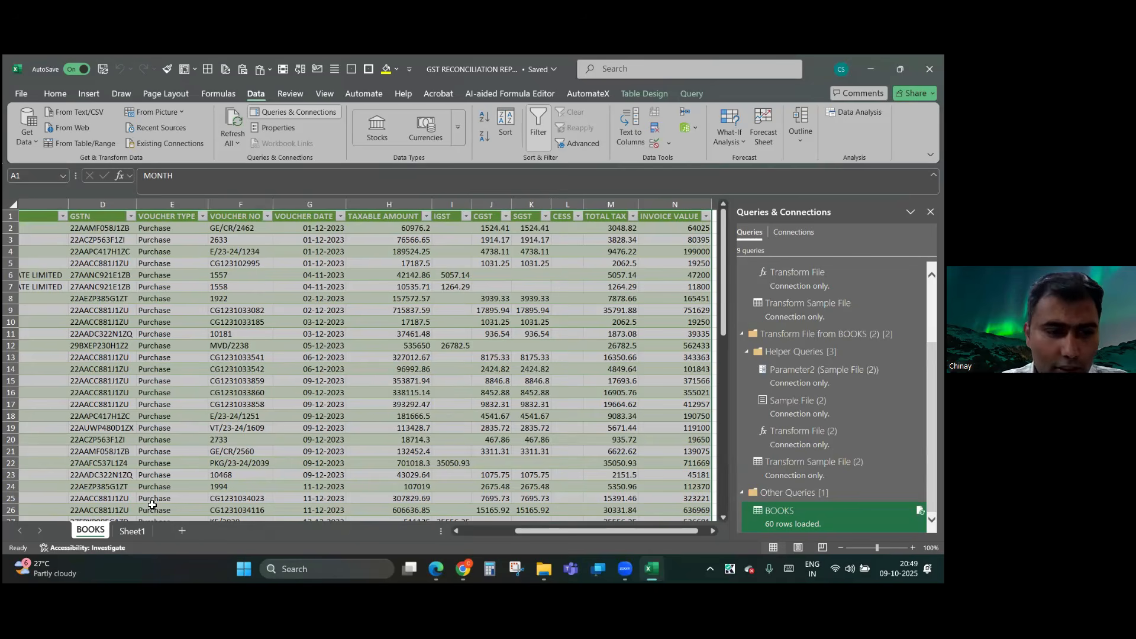
# - From Sheet1, import the GST folder inside GST RECO as a new folder query and open it for transformation
pyautogui.click(136, 531)
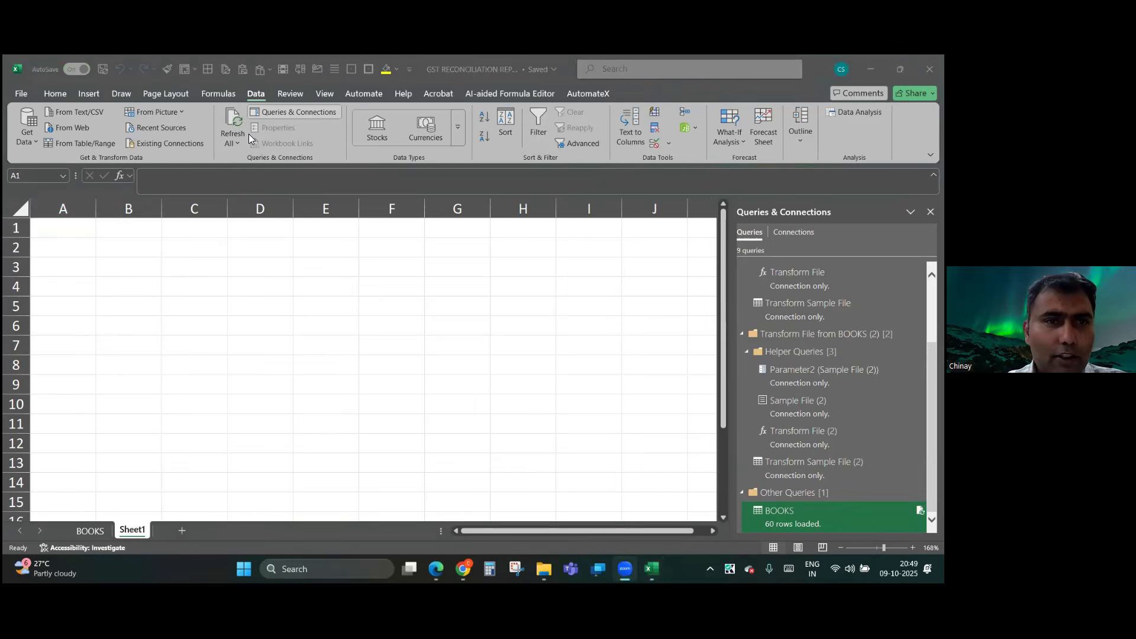
pyautogui.click(22, 139)
pyautogui.moveTo(37, 161)
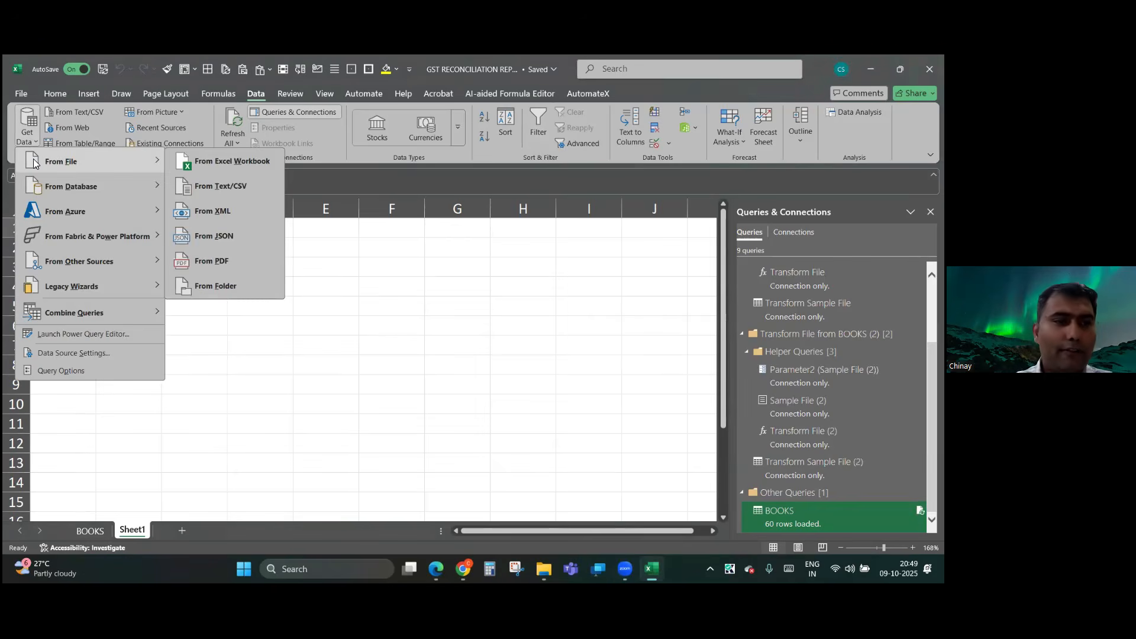
pyautogui.click(204, 287)
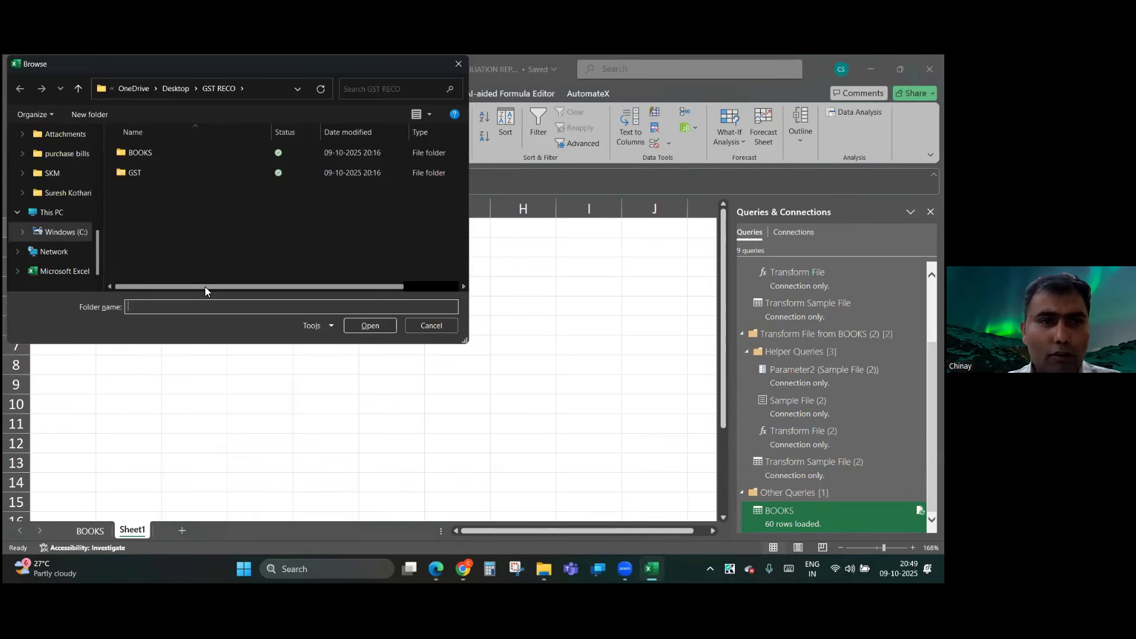
pyautogui.click(174, 174)
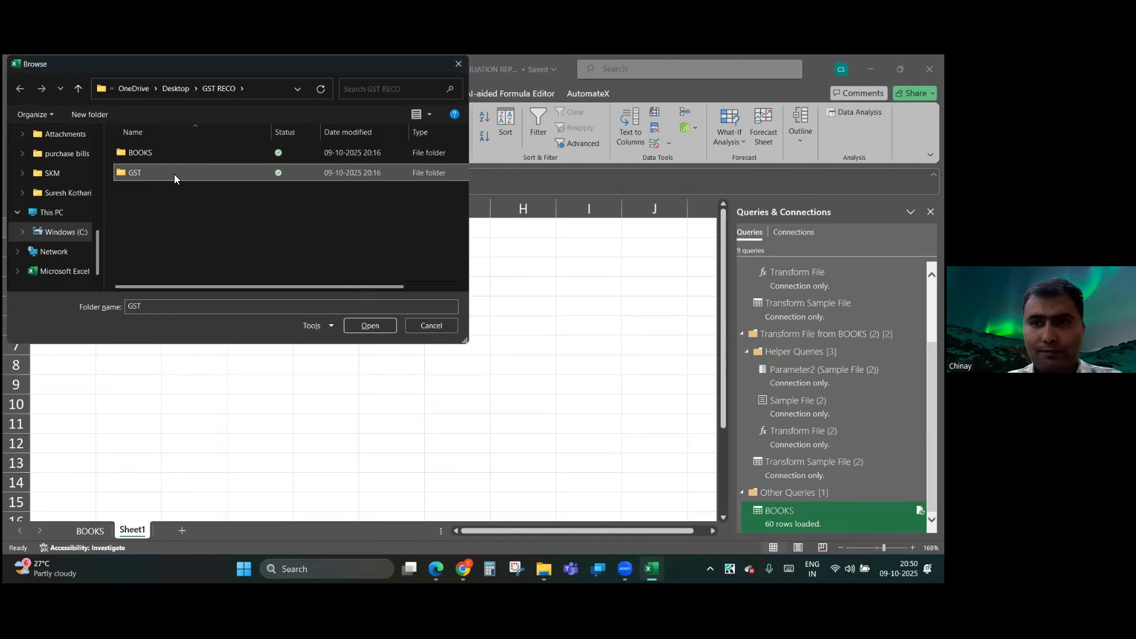
pyautogui.click(363, 327)
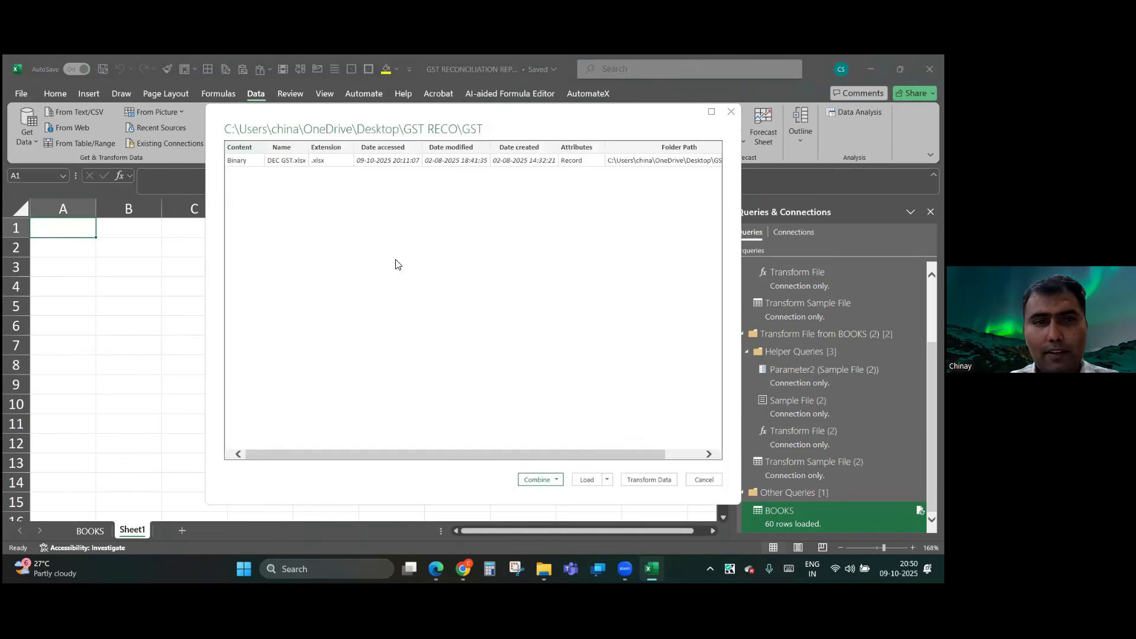
pyautogui.click(661, 485)
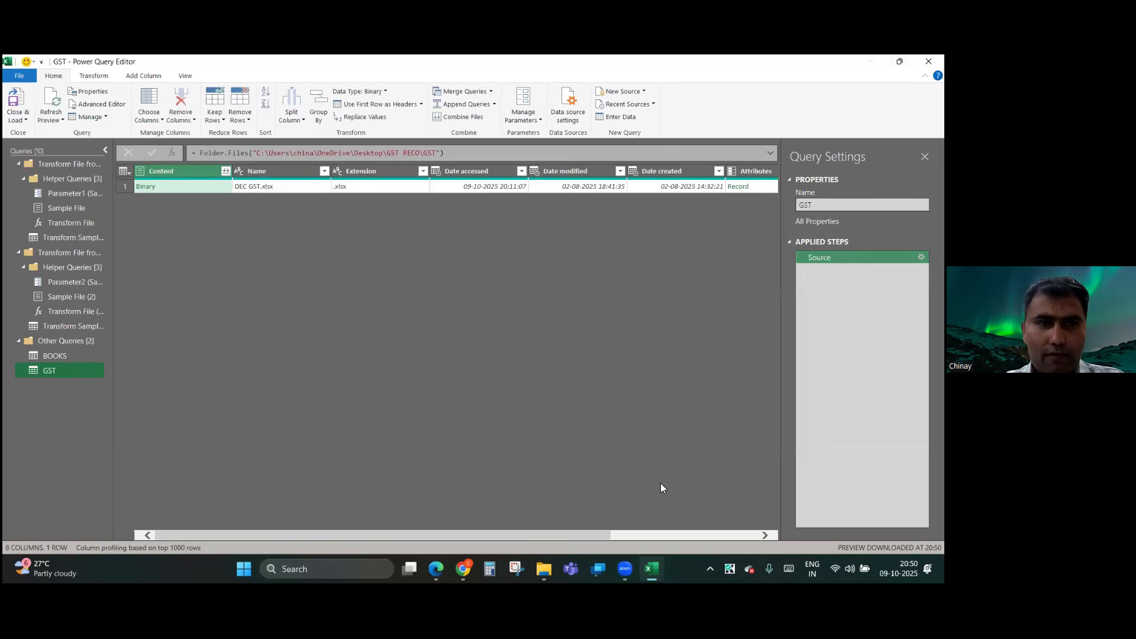
# - Combine the GST folder's files, using the first file as sample and extracting the B2B sheet
pyautogui.click(226, 172)
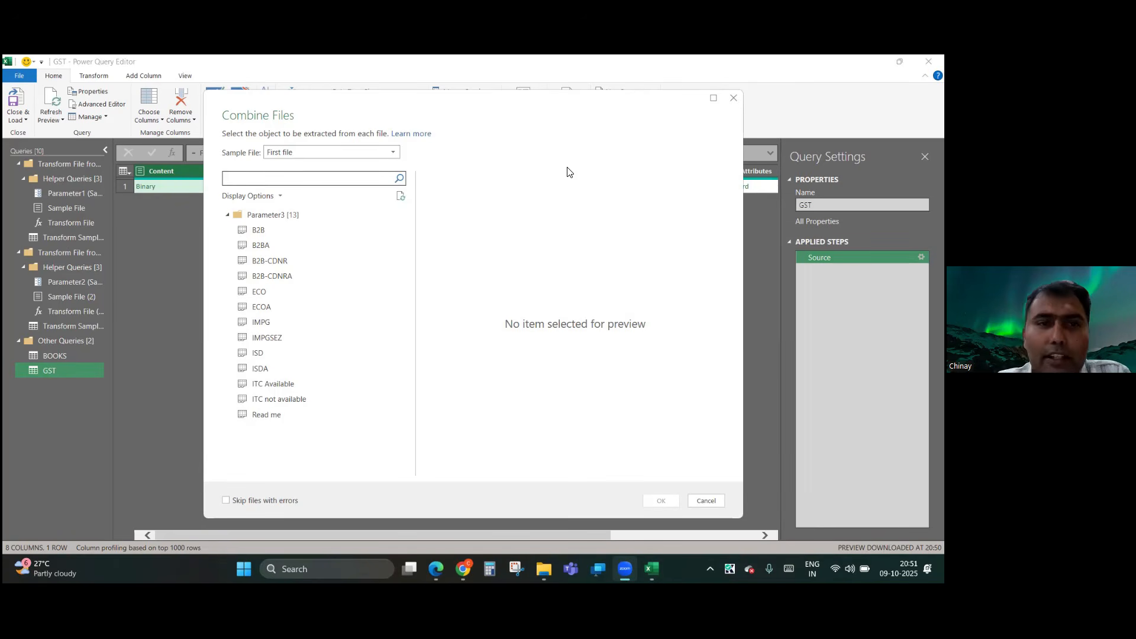
pyautogui.click(257, 234)
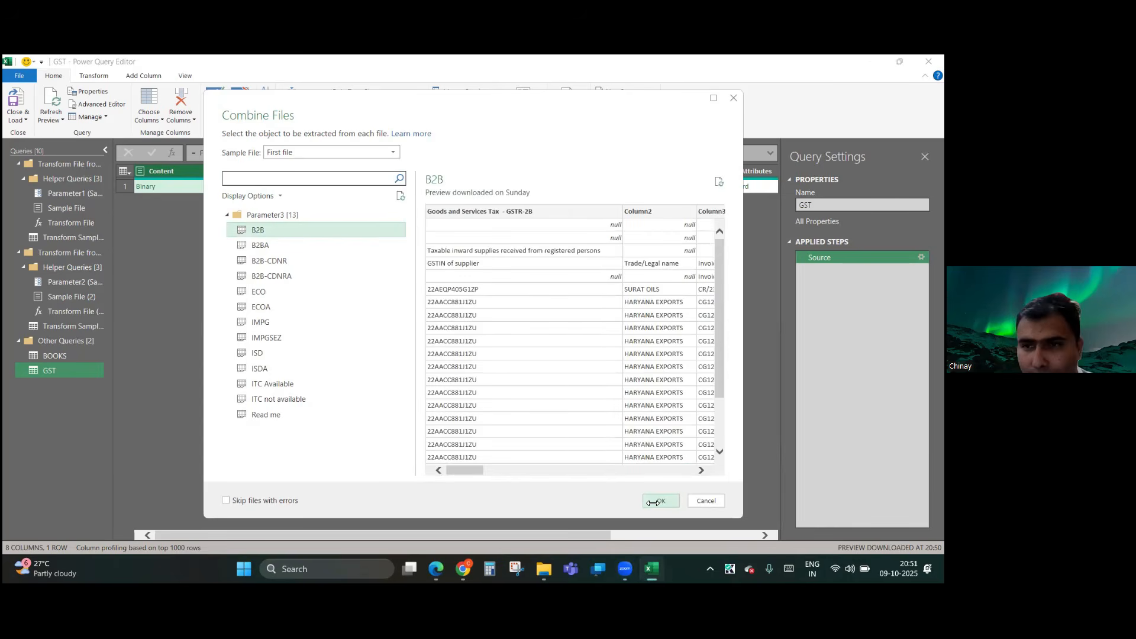
pyautogui.click(656, 502)
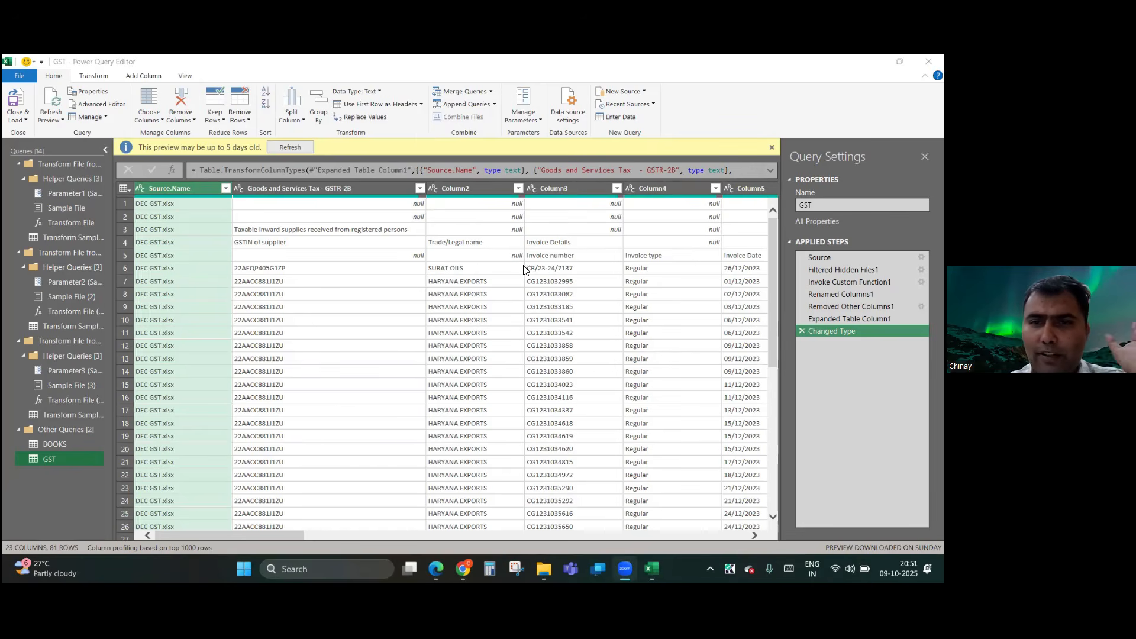
# - Examine the combined GSTR-2B rows and the invoice date values listed in the Column5 filter without applying a filter
pyautogui.hscroll(2, 524, 267)
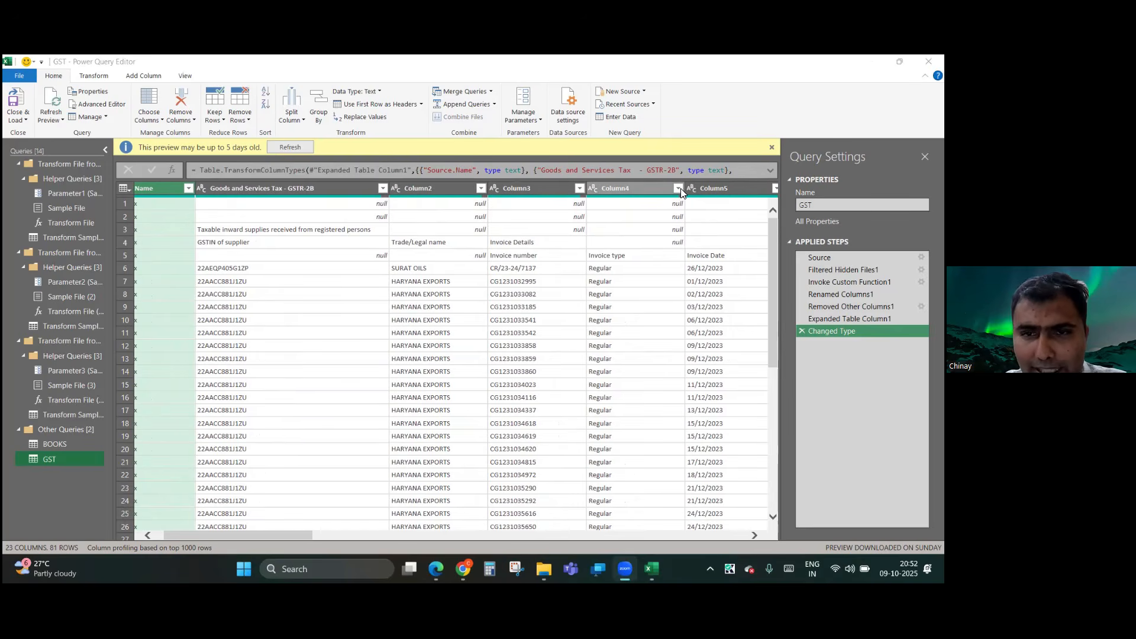
pyautogui.scroll(-3, 609, 400)
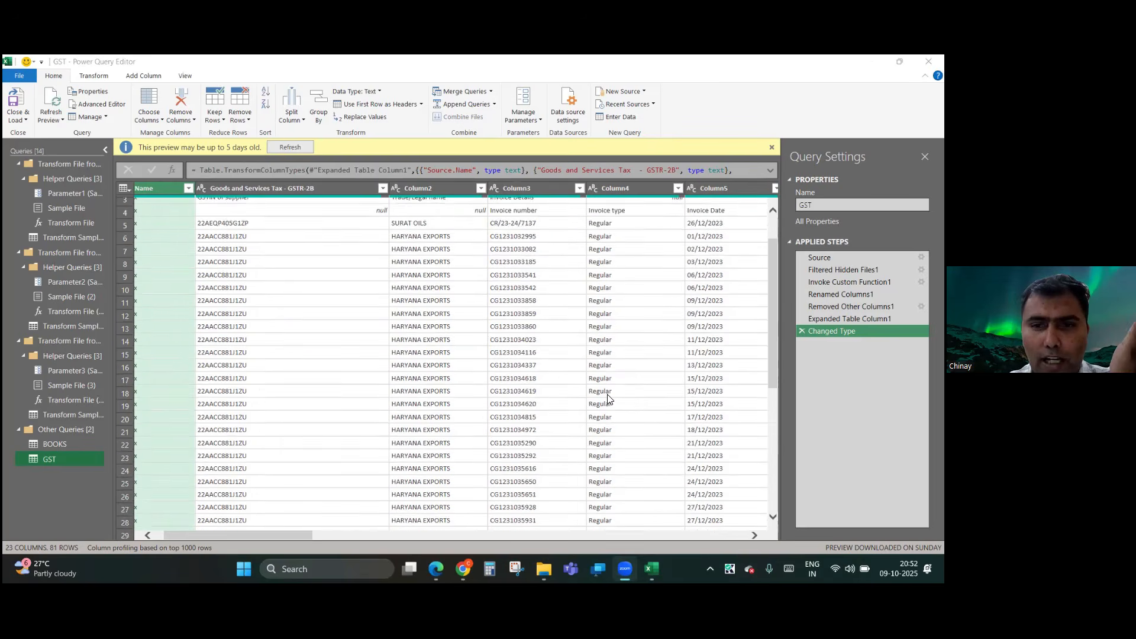
pyautogui.scroll(3, 607, 398)
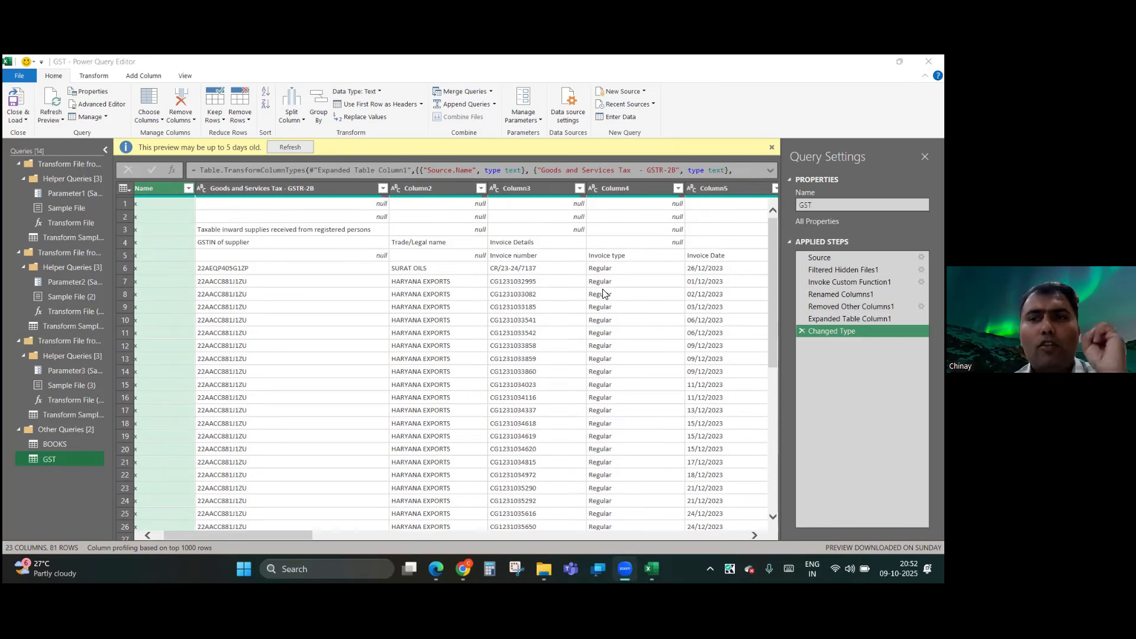
pyautogui.hscroll(3, 603, 293)
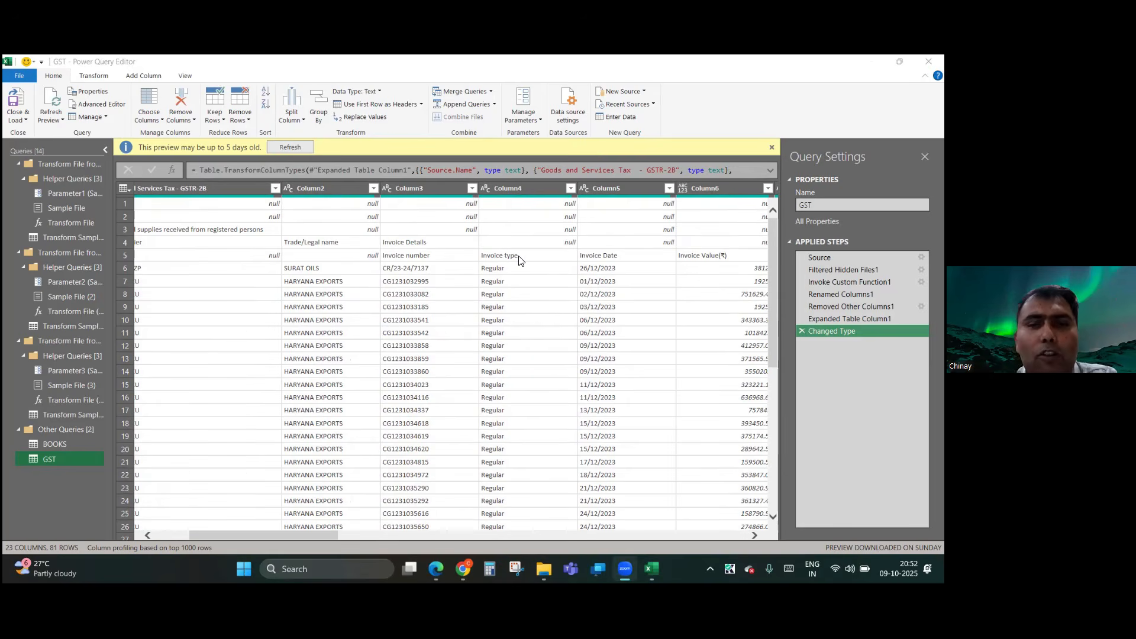
pyautogui.click(671, 190)
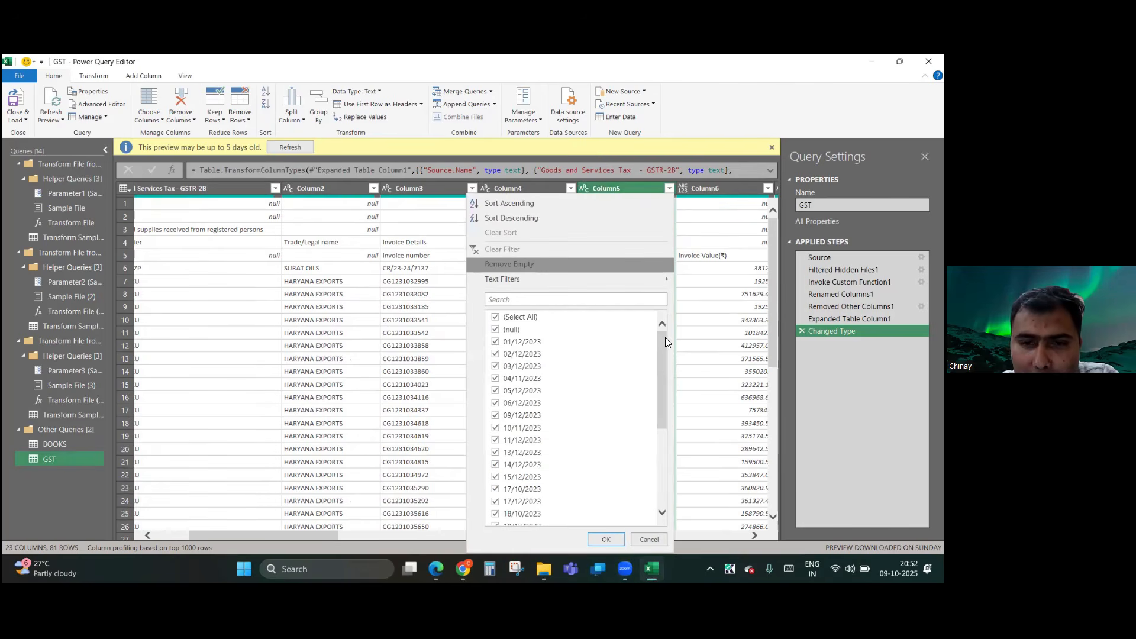
pyautogui.scroll(-10, 602, 440)
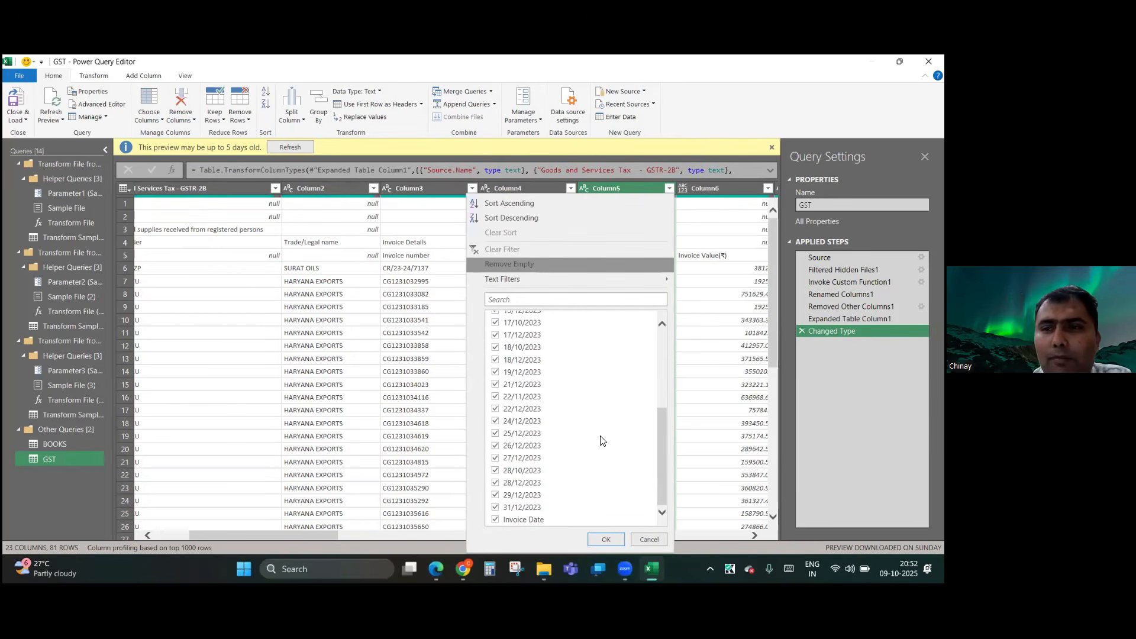
pyautogui.scroll(5, 602, 441)
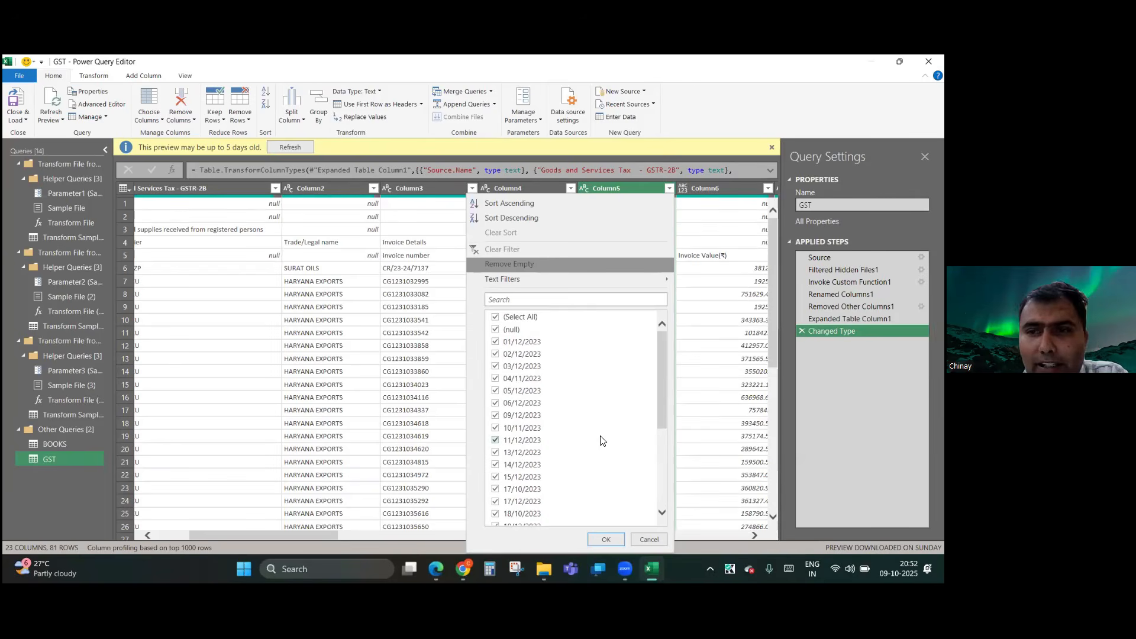
pyautogui.click(651, 536)
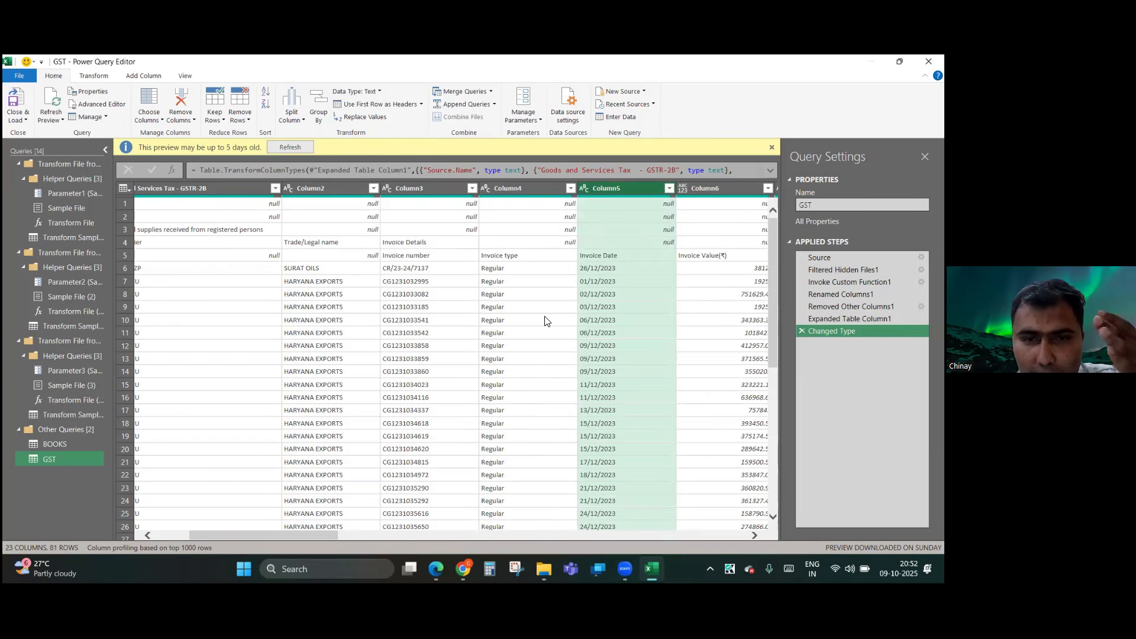
# - Filter Column4 of the GST query to exclude null rows
pyautogui.click(528, 191)
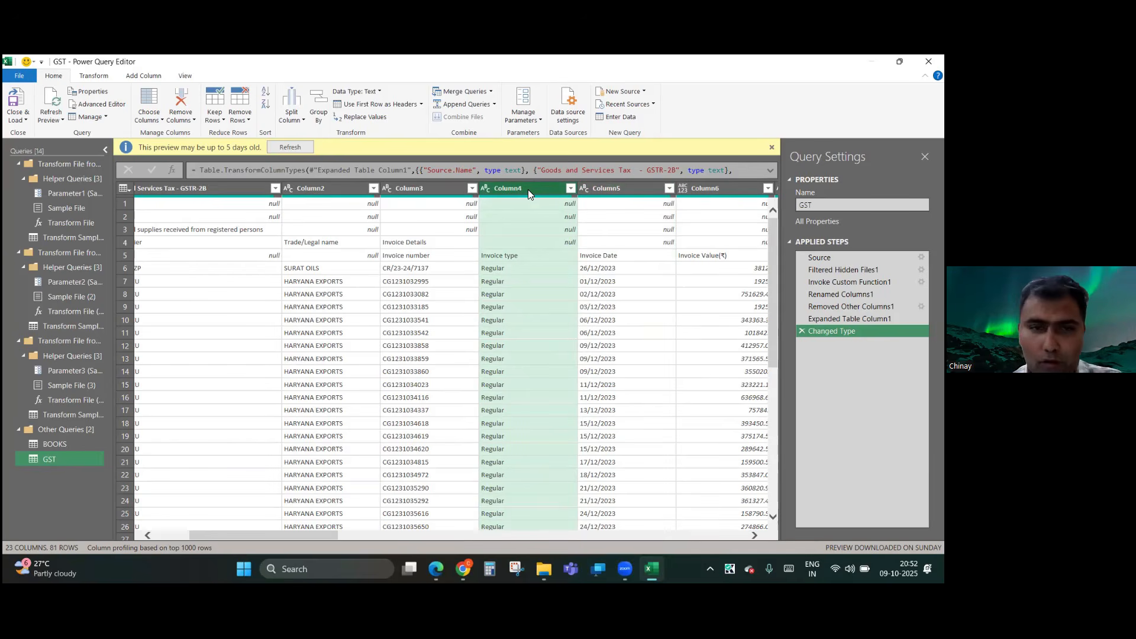
pyautogui.click(571, 189)
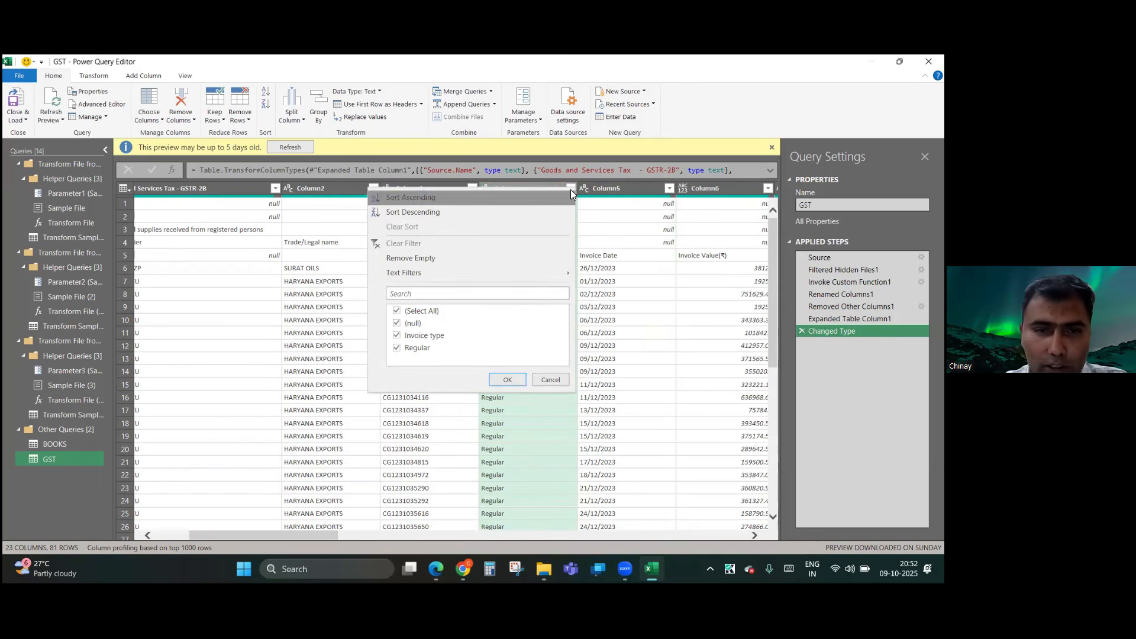
pyautogui.click(397, 325)
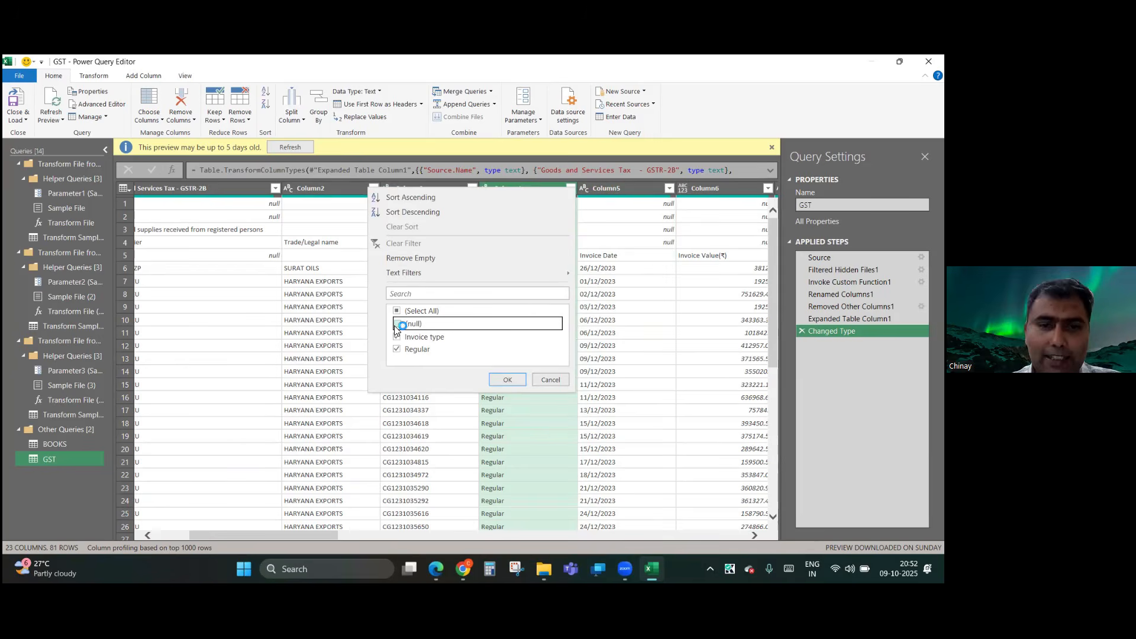
pyautogui.click(507, 381)
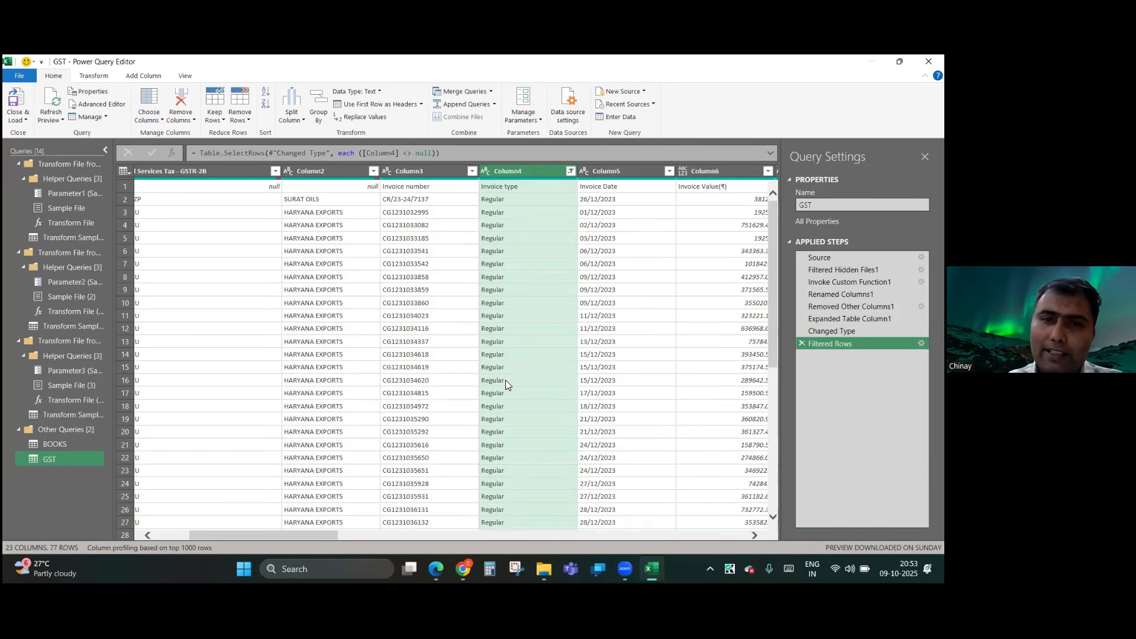
# - Review the filtered GST query's columns from Source.Name through the invoice date column, Column5
pyautogui.hscroll(-3, 506, 380)
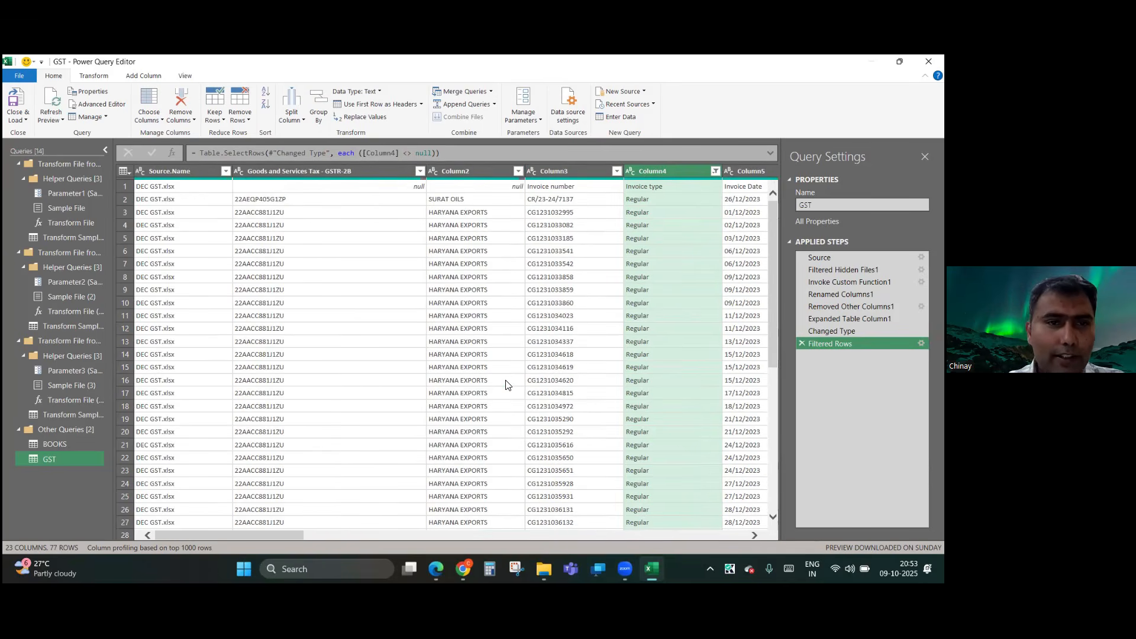
pyautogui.hscroll(3, 506, 384)
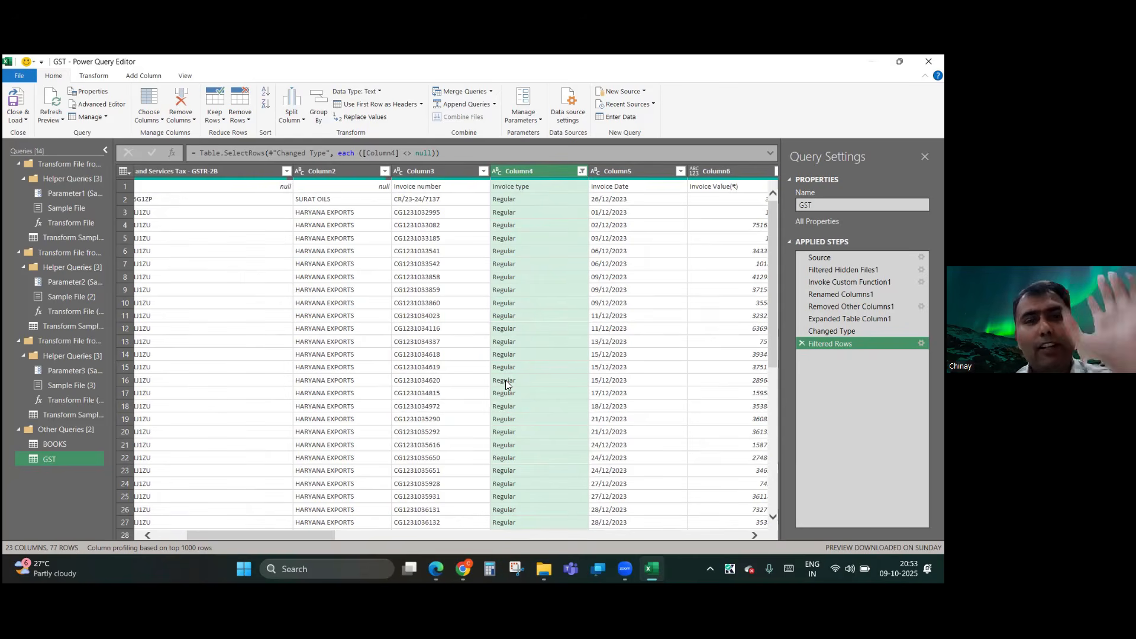
pyautogui.hscroll(-3, 506, 384)
pyautogui.click(355, 171)
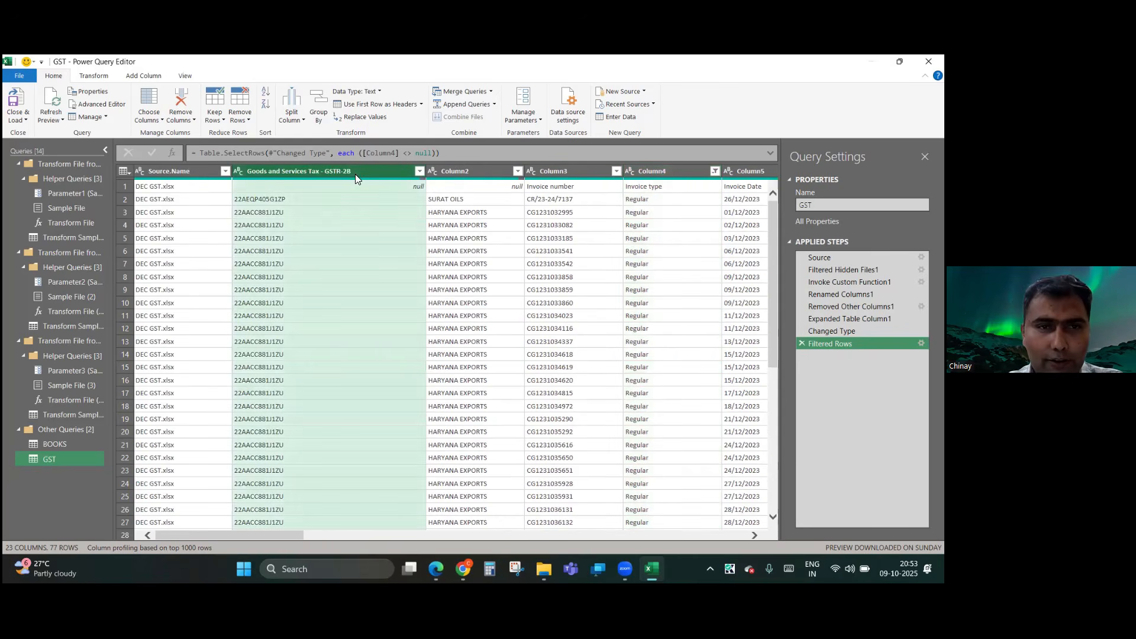
pyautogui.hscroll(3, 415, 361)
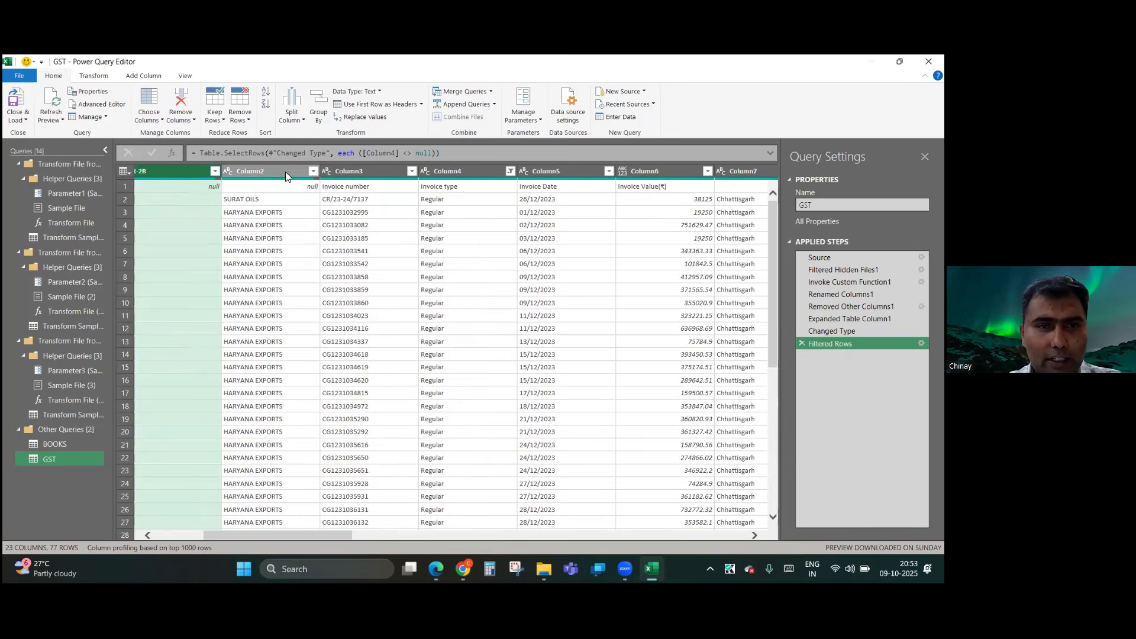
pyautogui.click(285, 171)
pyautogui.click(337, 171)
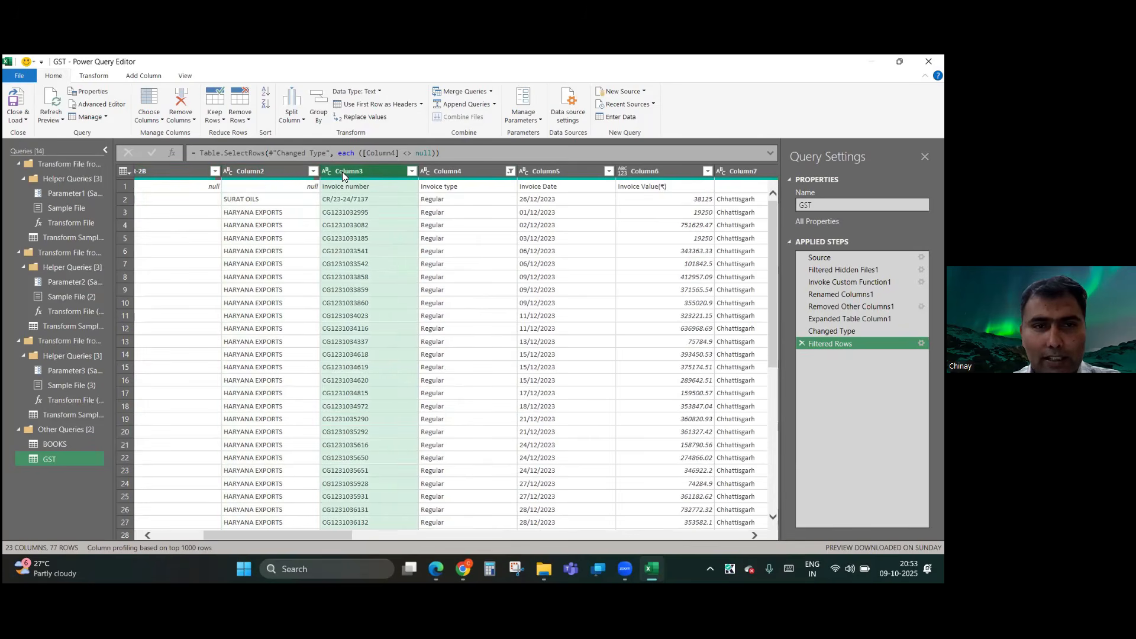
pyautogui.click(465, 171)
pyautogui.hscroll(4, 504, 251)
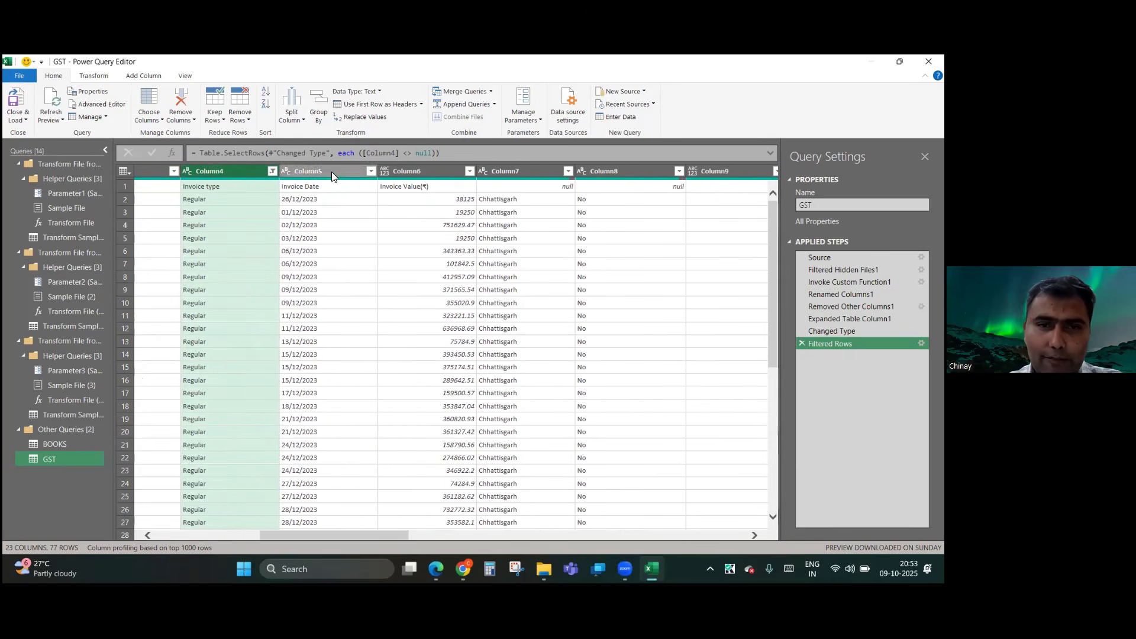
pyautogui.click(331, 171)
# - Remove Column6, Column7, Column8 and Column9 from the GST query
pyautogui.click(441, 172)
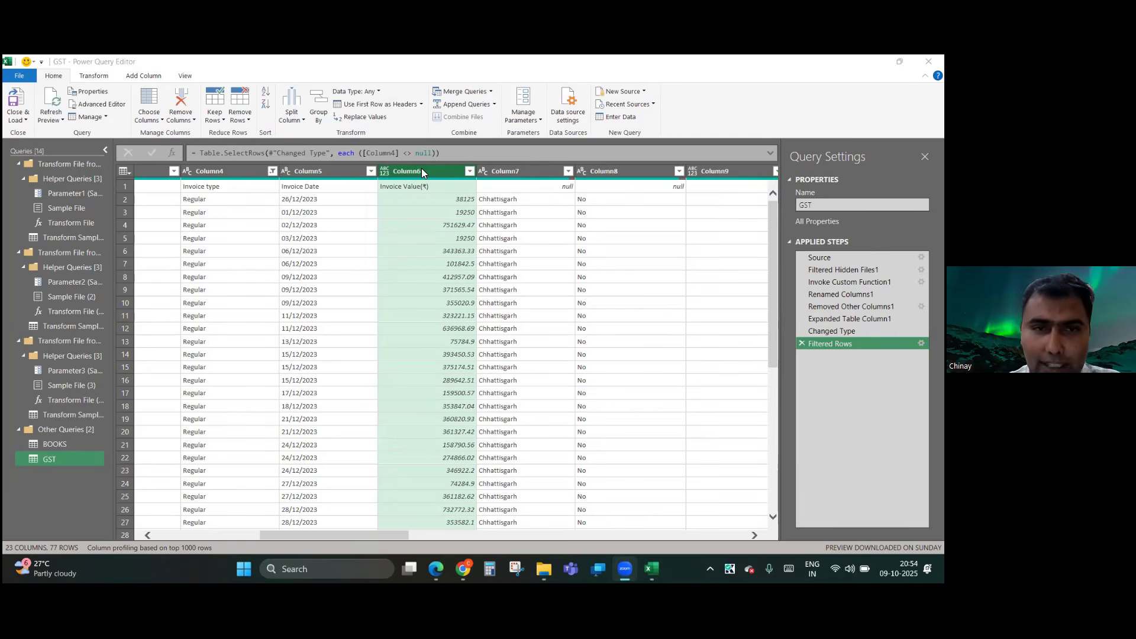
pyautogui.rightClick(422, 171)
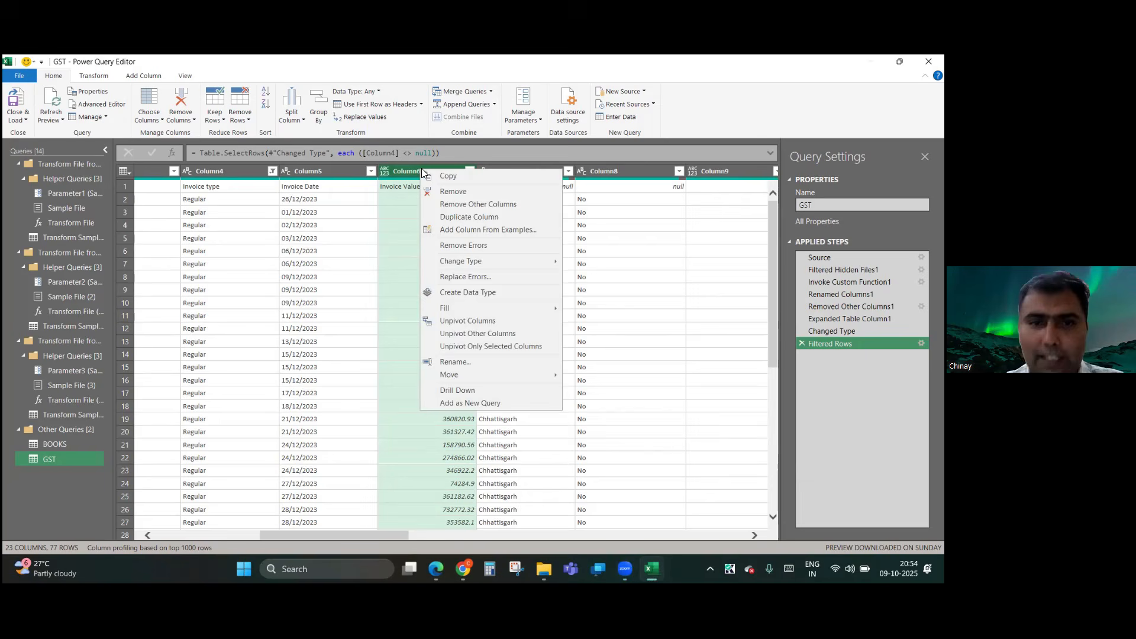
pyautogui.click(453, 192)
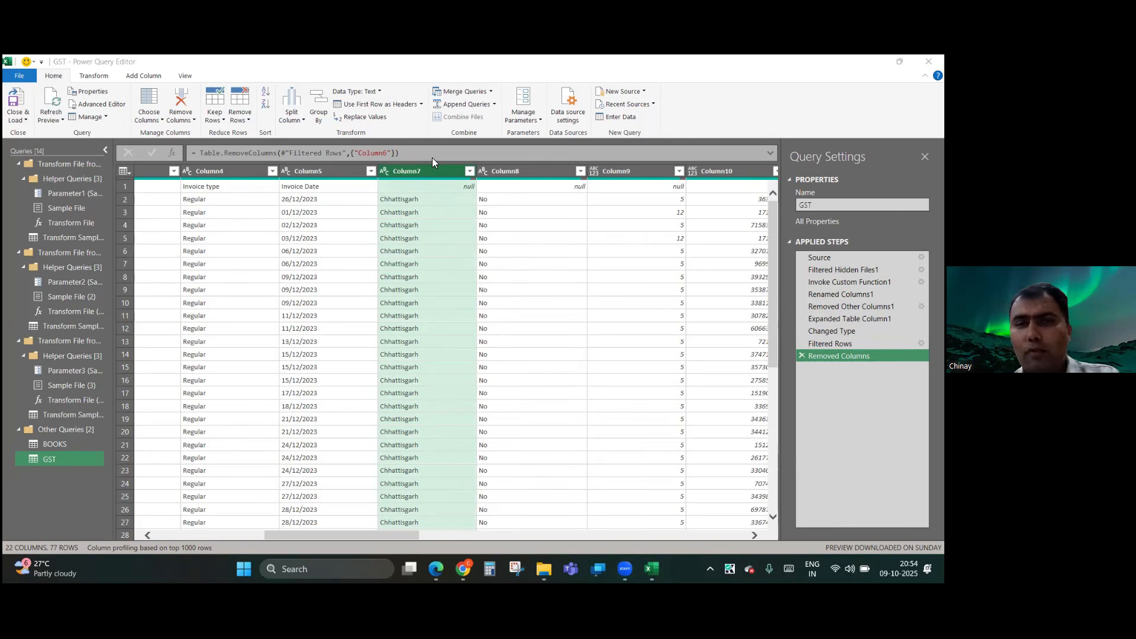
pyautogui.click(515, 166)
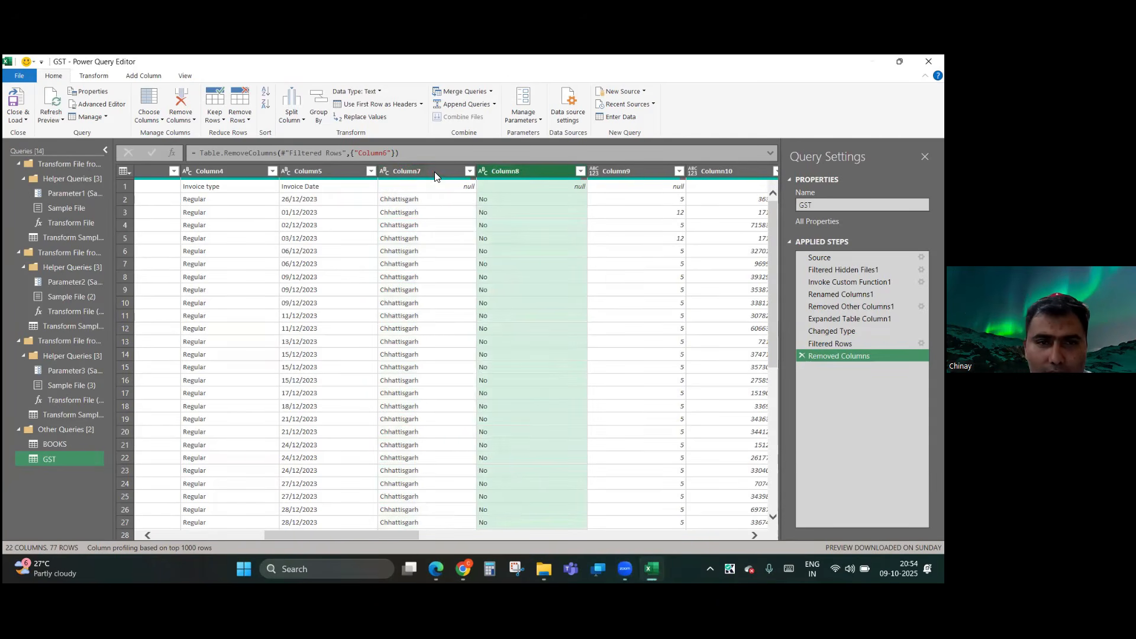
pyautogui.click(435, 171)
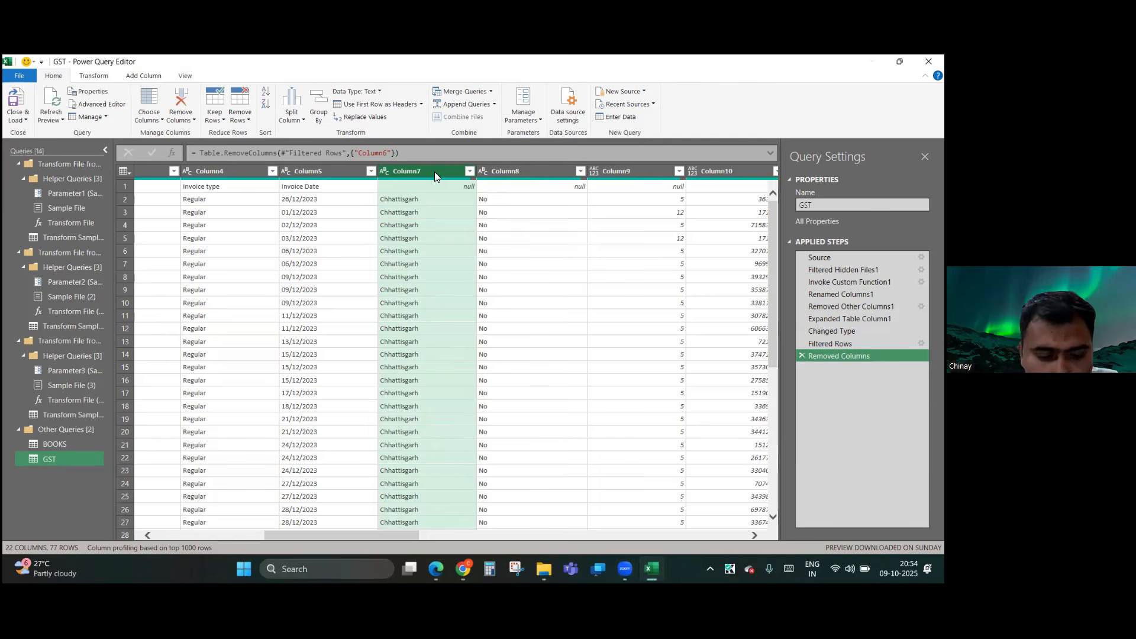
pyautogui.rightClick(435, 172)
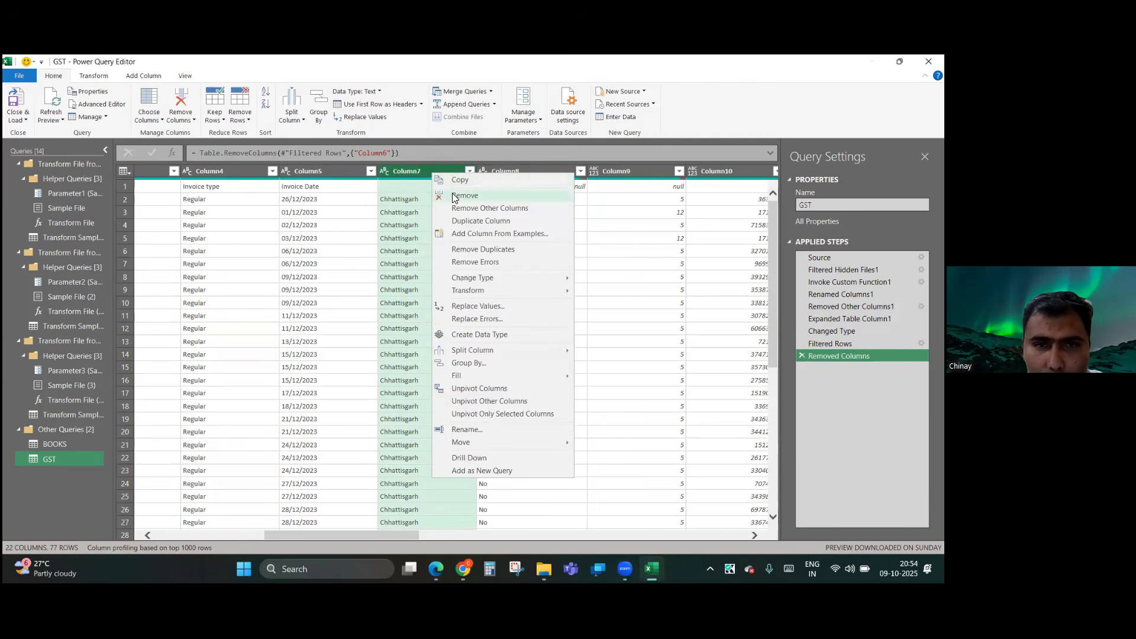
pyautogui.click(452, 193)
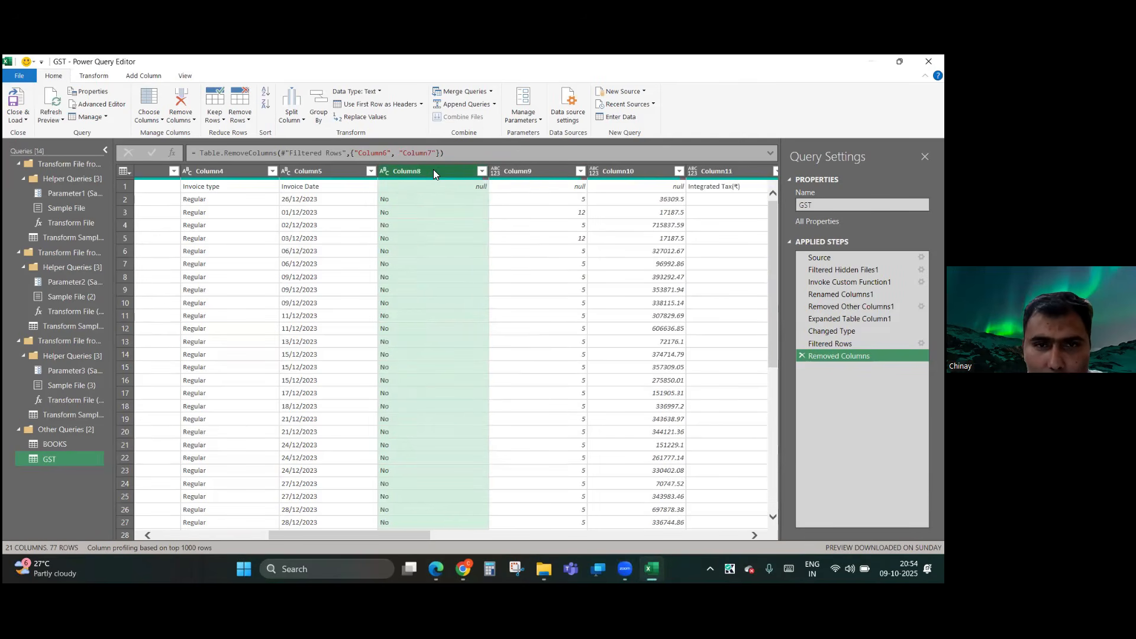
pyautogui.rightClick(433, 170)
pyautogui.click(455, 190)
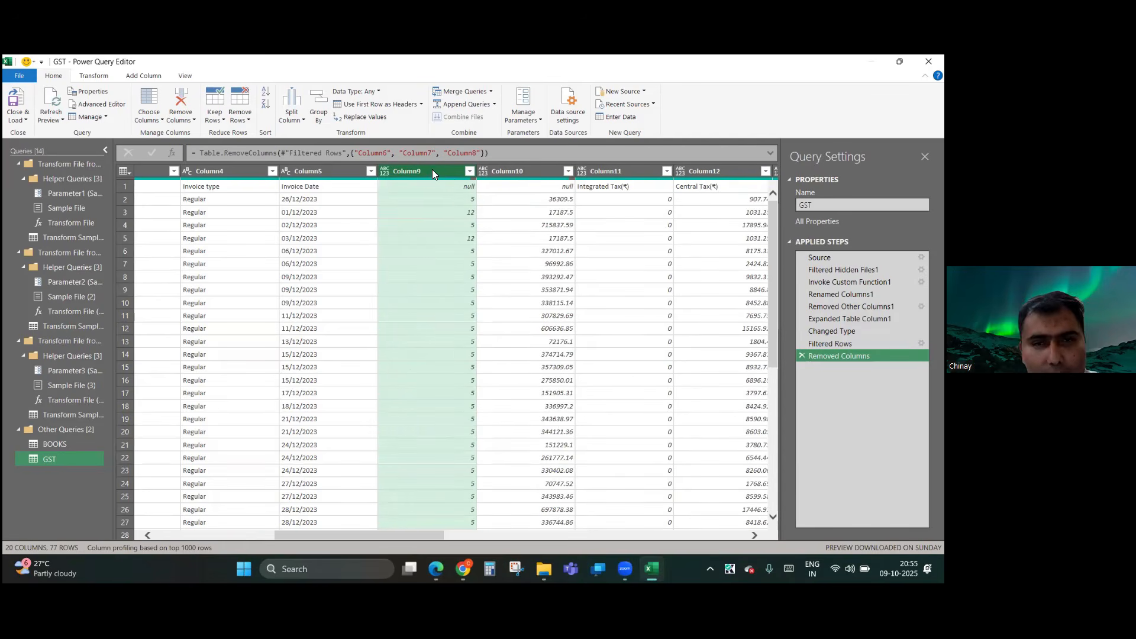
pyautogui.rightClick(432, 169)
pyautogui.click(449, 187)
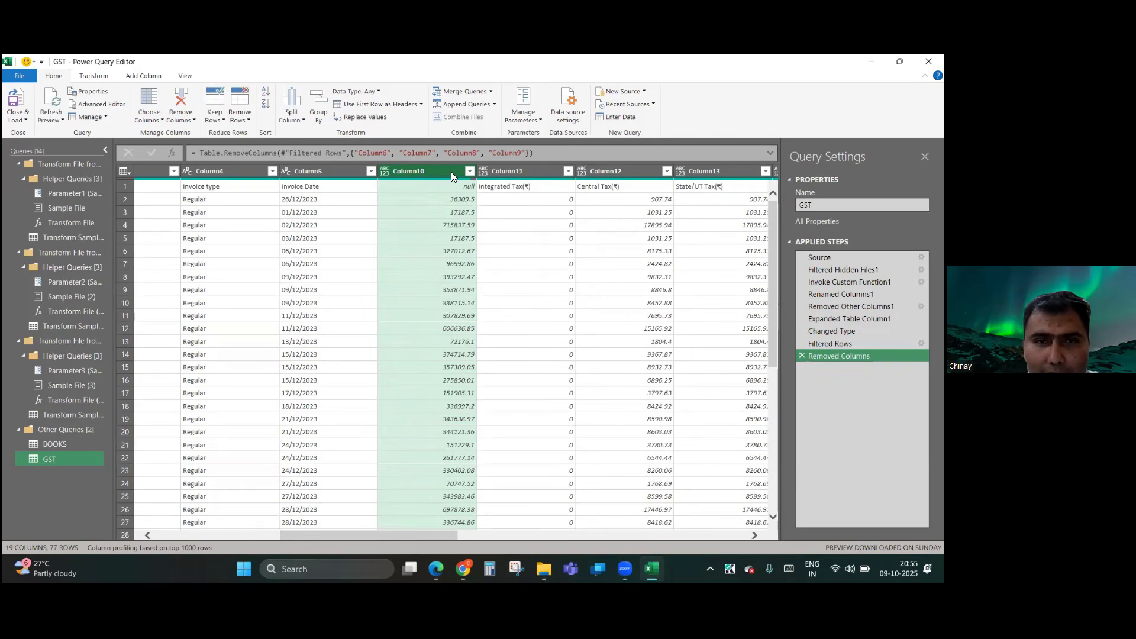
# - Examine the Integrated, Central, State/UT Tax and Cess columns, Column11 through Column14
pyautogui.click(520, 173)
pyautogui.click(628, 169)
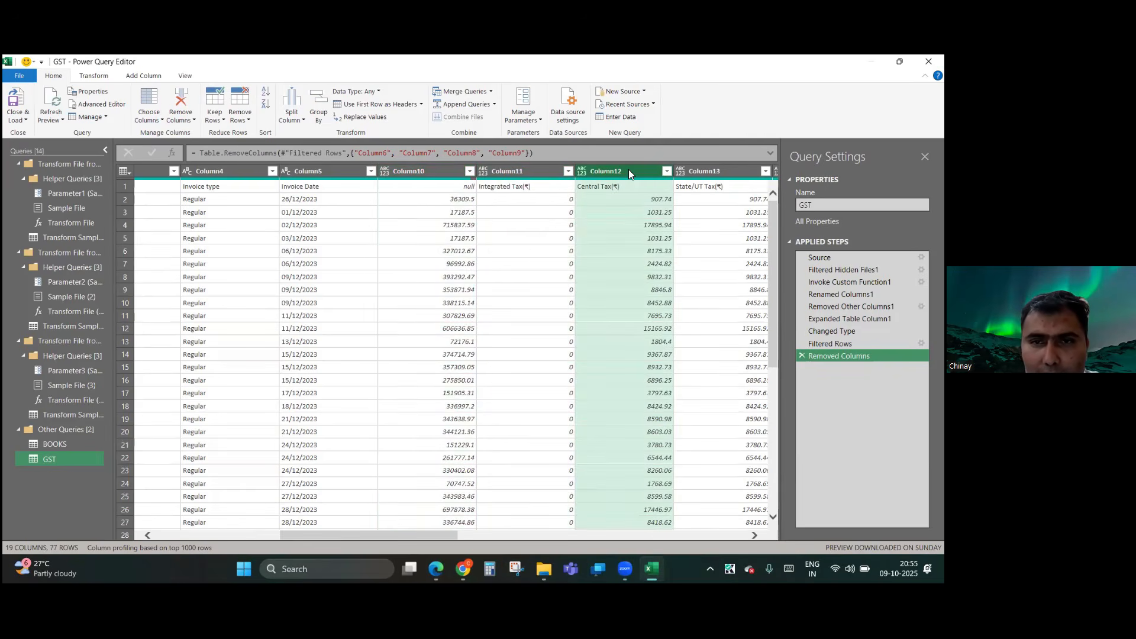
pyautogui.click(709, 167)
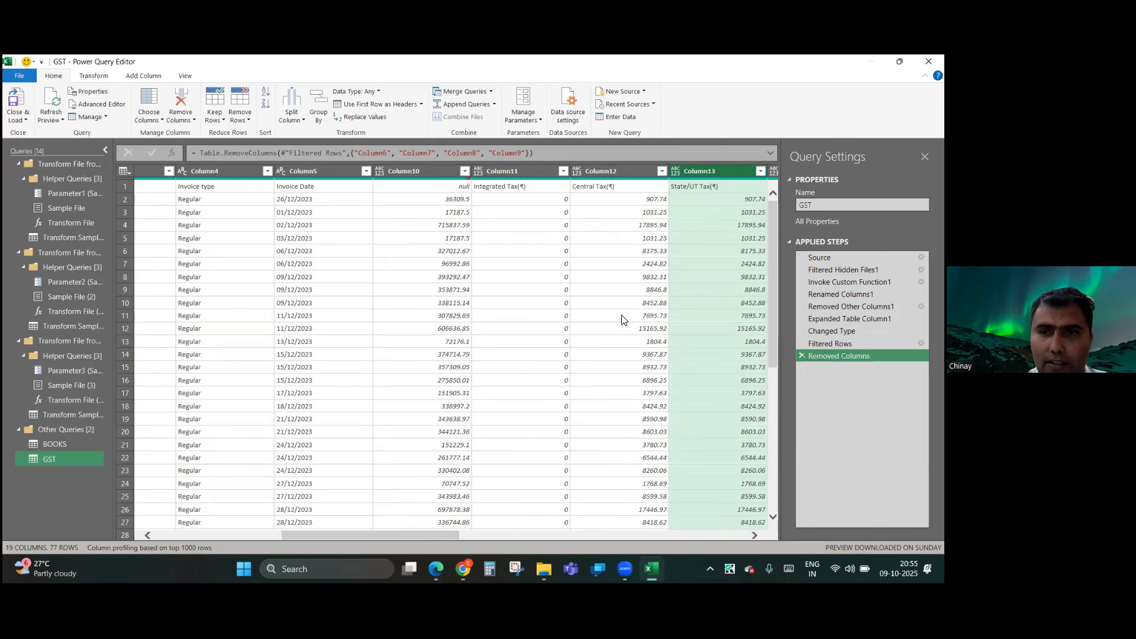
pyautogui.hscroll(5, 622, 317)
pyautogui.hscroll(-5, 602, 312)
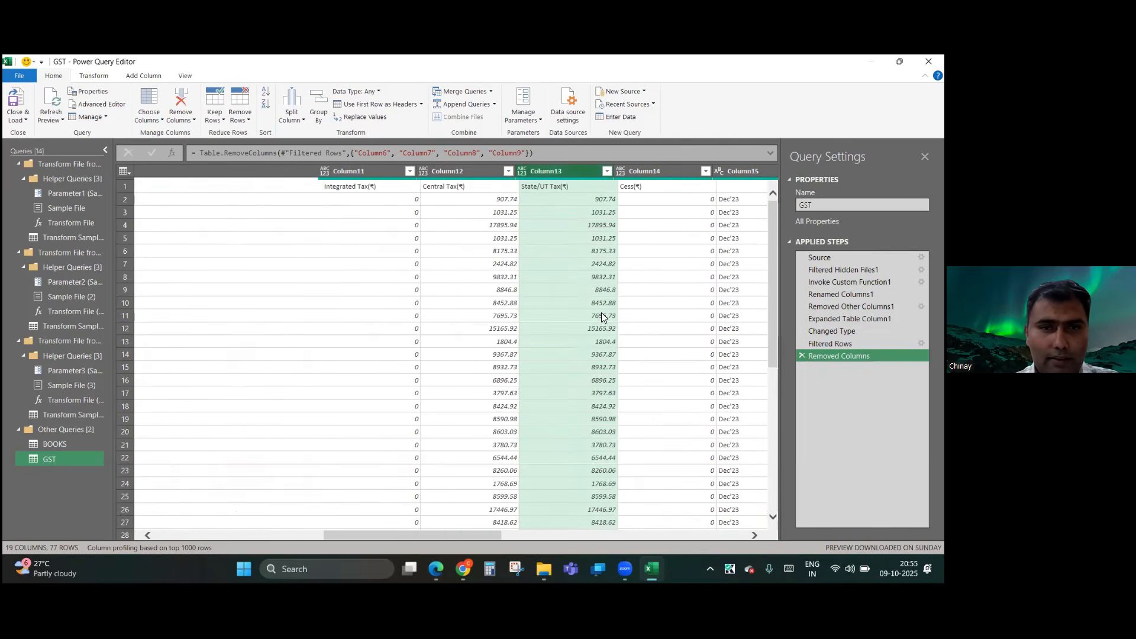
pyautogui.click(639, 312)
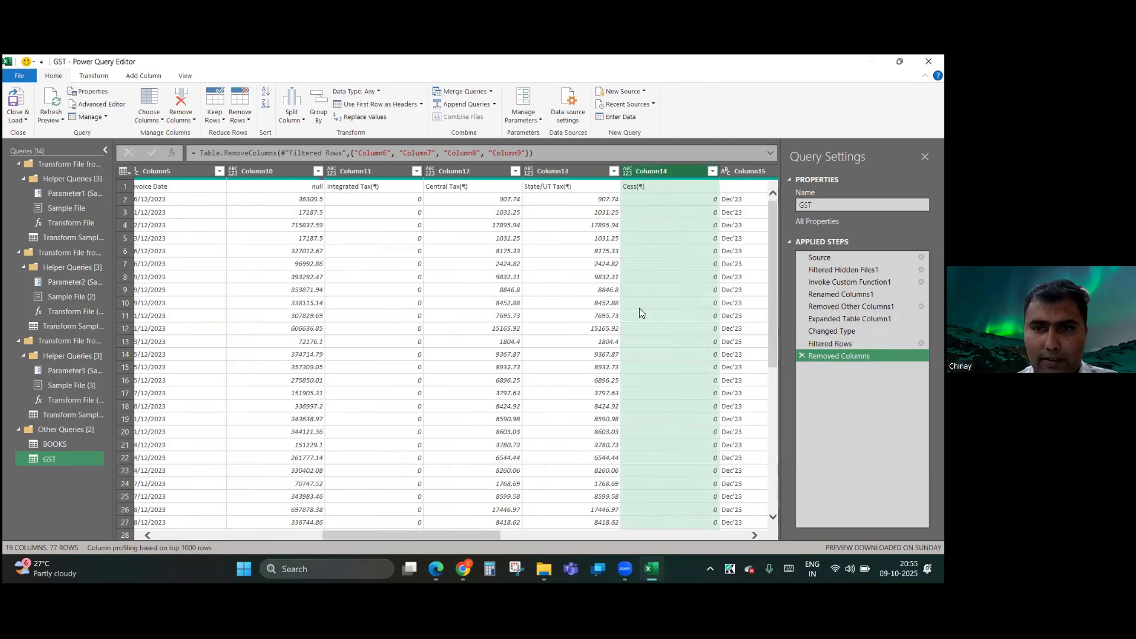
pyautogui.hscroll(5, 639, 308)
# - Remove all columns from Column15 through Column22 from the GST query
pyautogui.click(343, 171)
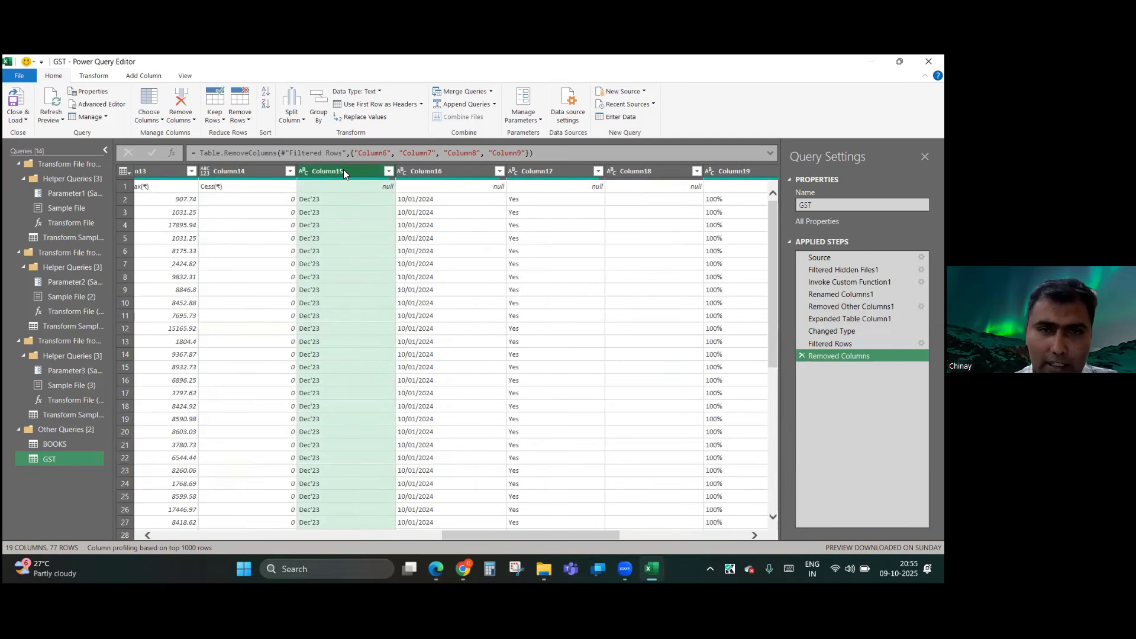
pyautogui.hotkey('shift', 'Right')
pyautogui.hotkey('shift', 'Right')
pyautogui.hotkey('shift', 'Right')
pyautogui.hotkey('shift', 'Right')
pyautogui.hotkey('shift', 'Right')
pyautogui.hotkey('shift', 'Right')
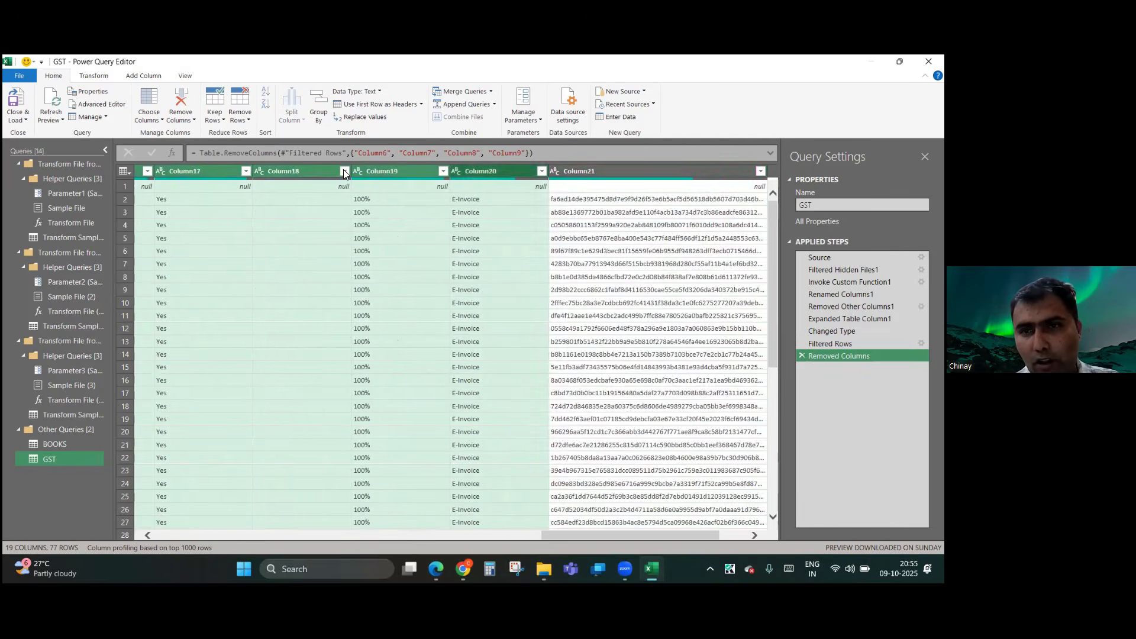
pyautogui.hotkey('shift', 'Right')
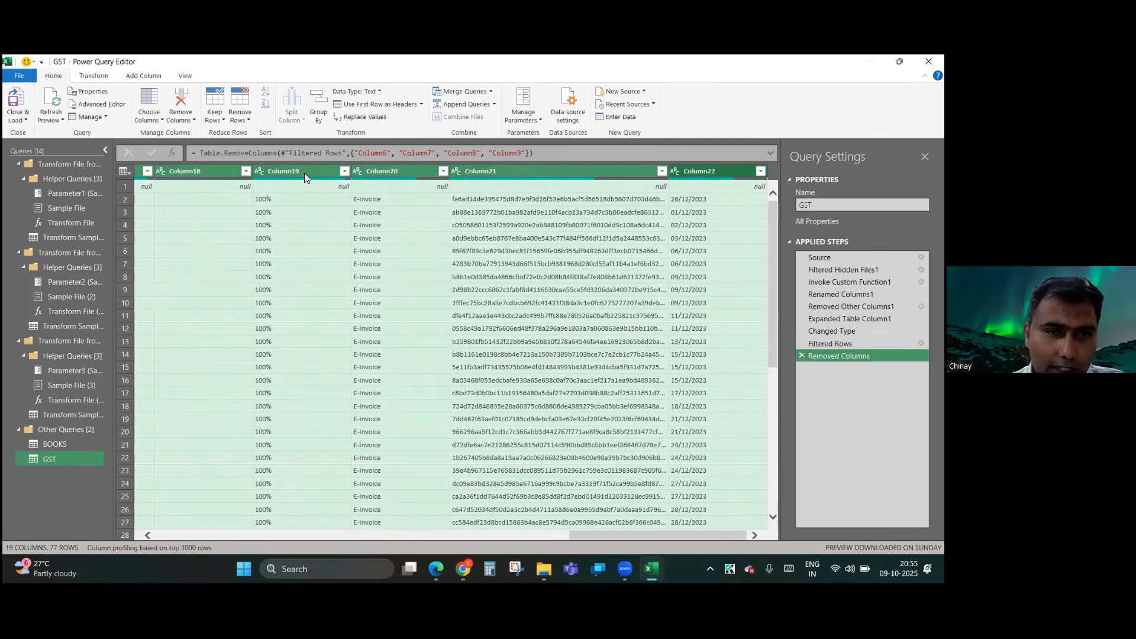
pyautogui.press('Delete')
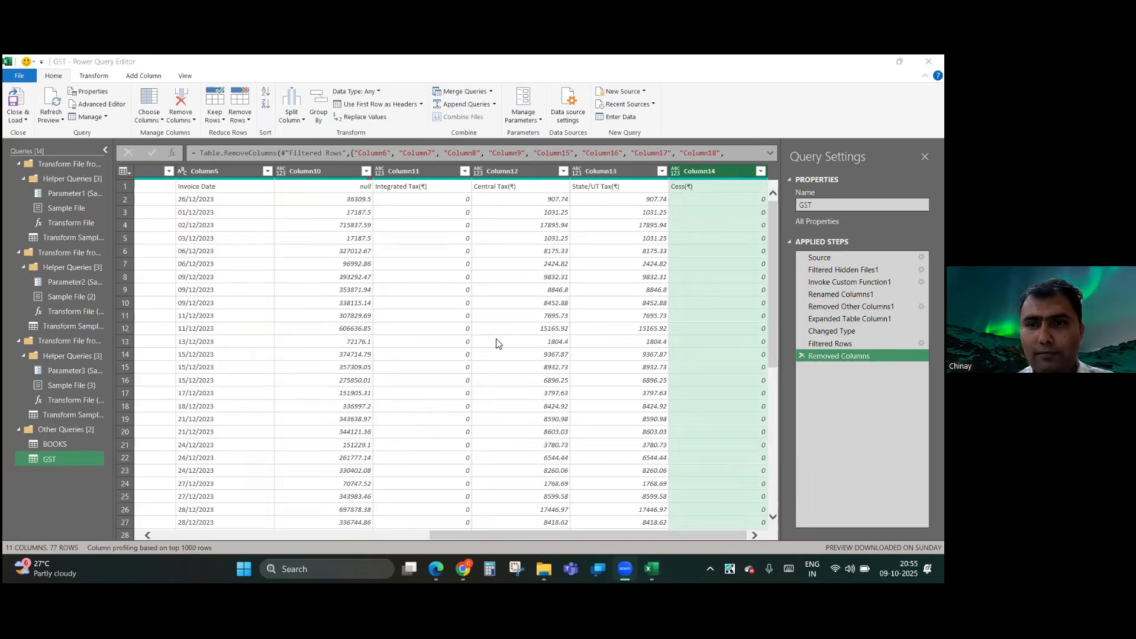
# - Rename the Goods and Services Tax - GSTR-2B column as GSTN and Column2 as PARTY NAME
pyautogui.hscroll(-5, 497, 343)
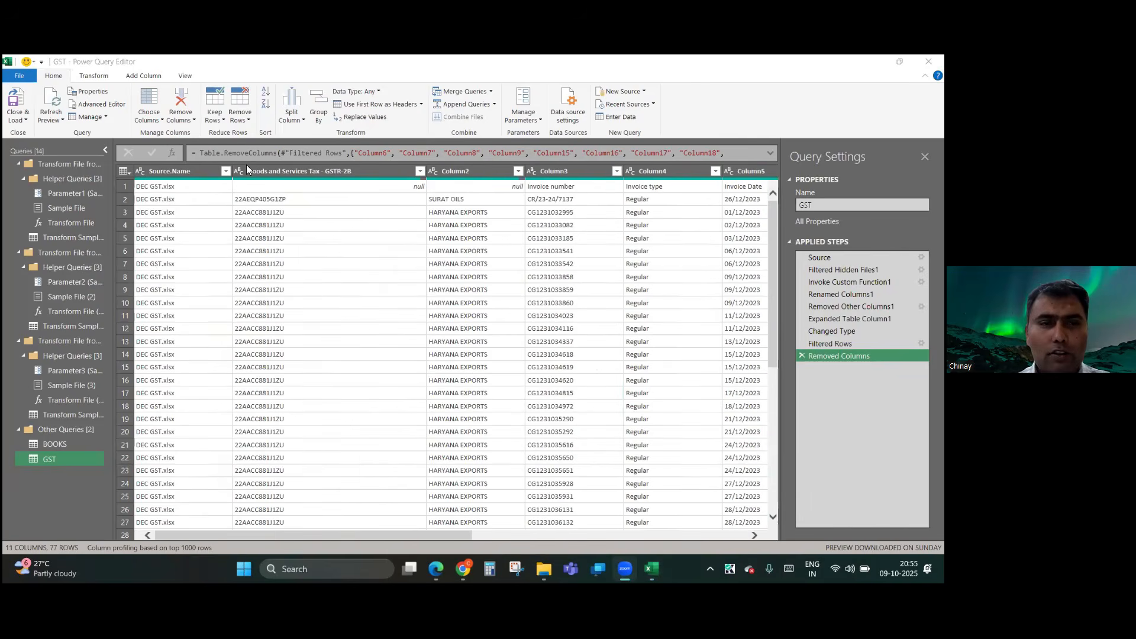
pyautogui.doubleClick(273, 172)
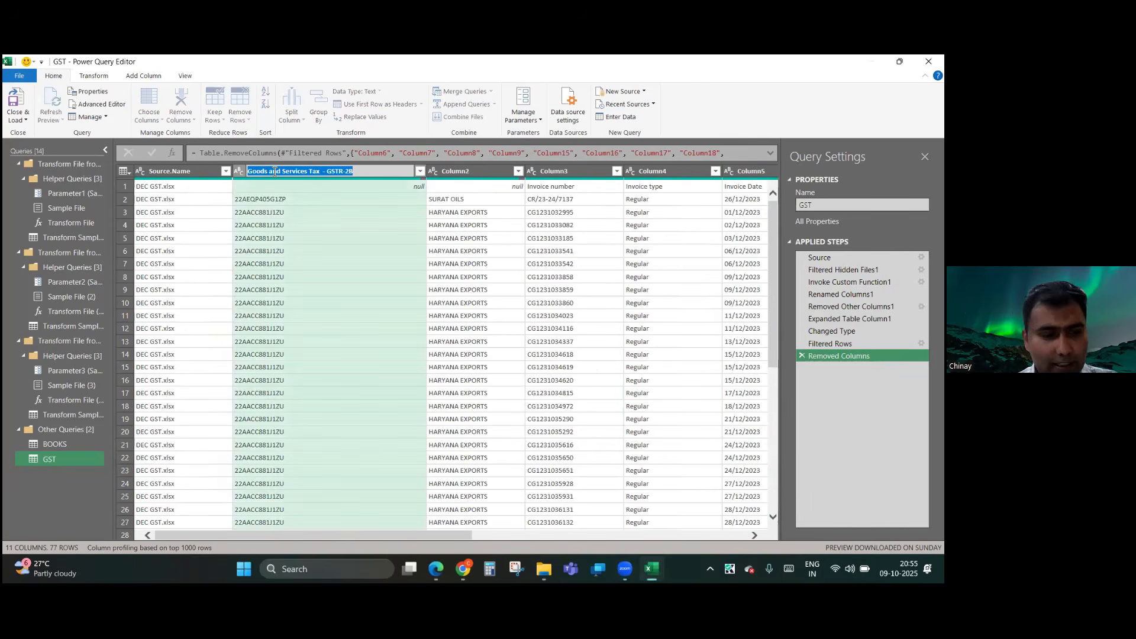
pyautogui.write('GSTN')
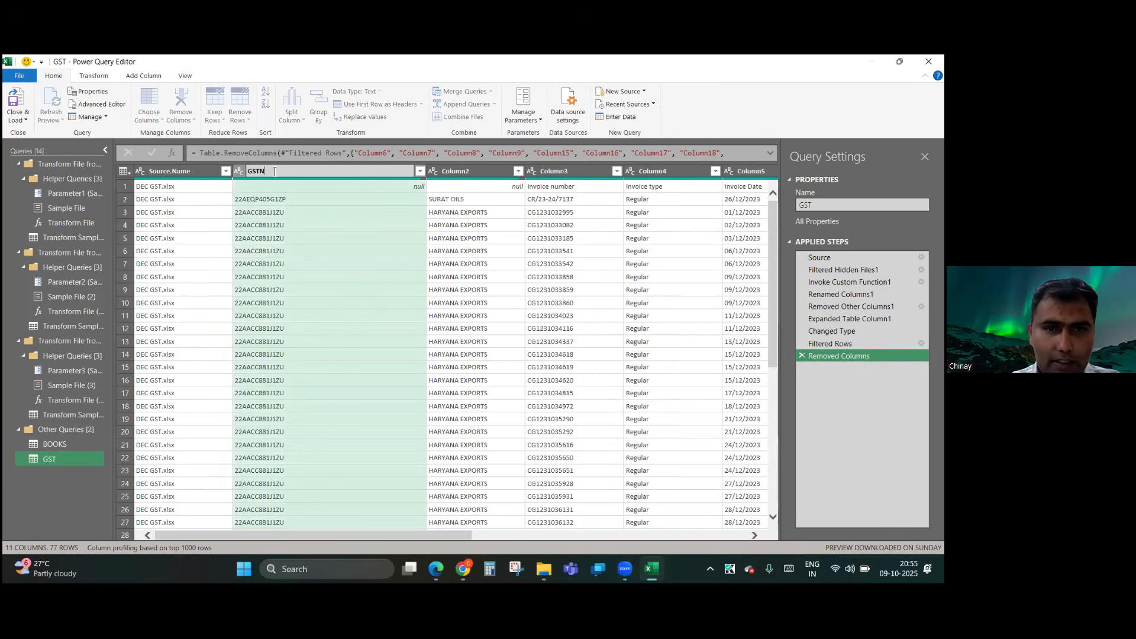
pyautogui.press('Return')
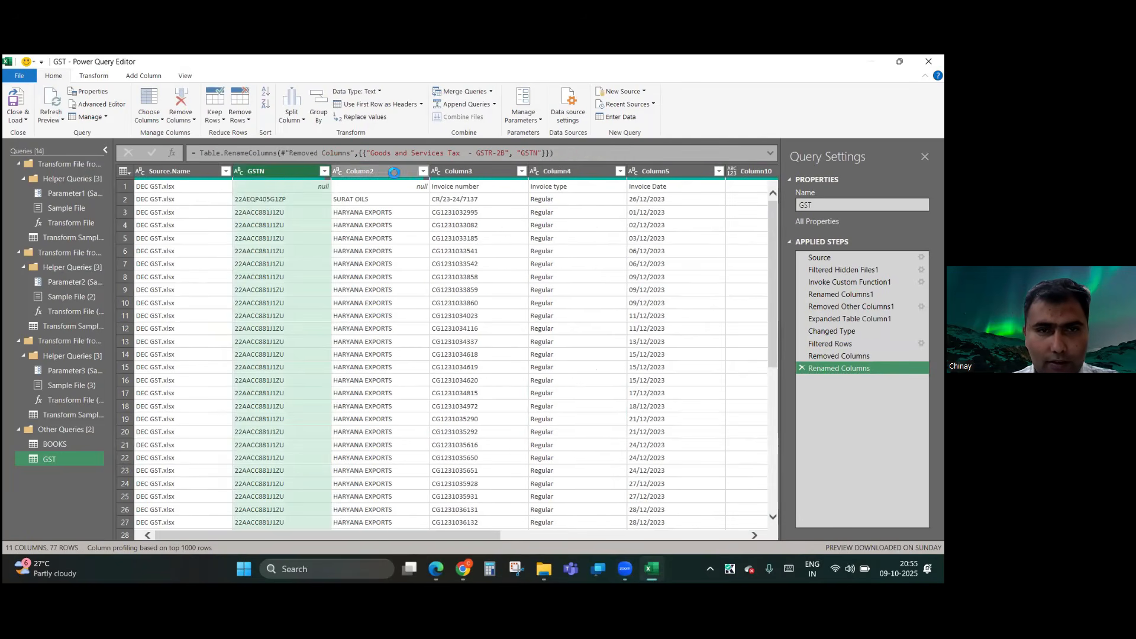
pyautogui.click(394, 173)
pyautogui.doubleClick(394, 172)
pyautogui.write('PARTY')
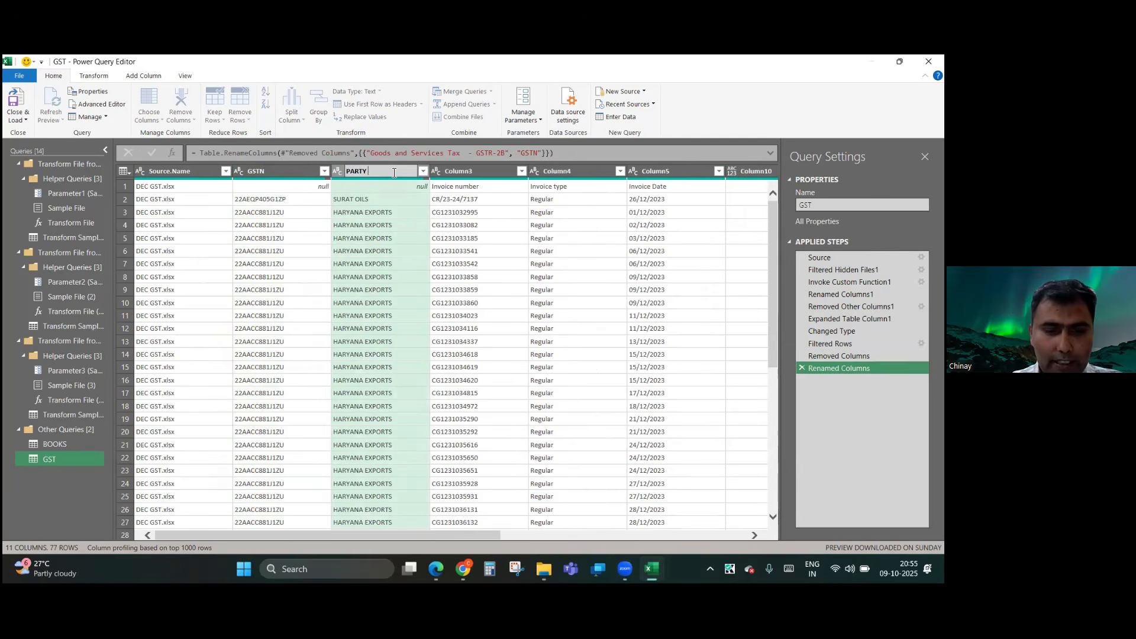
pyautogui.write(' NAME')
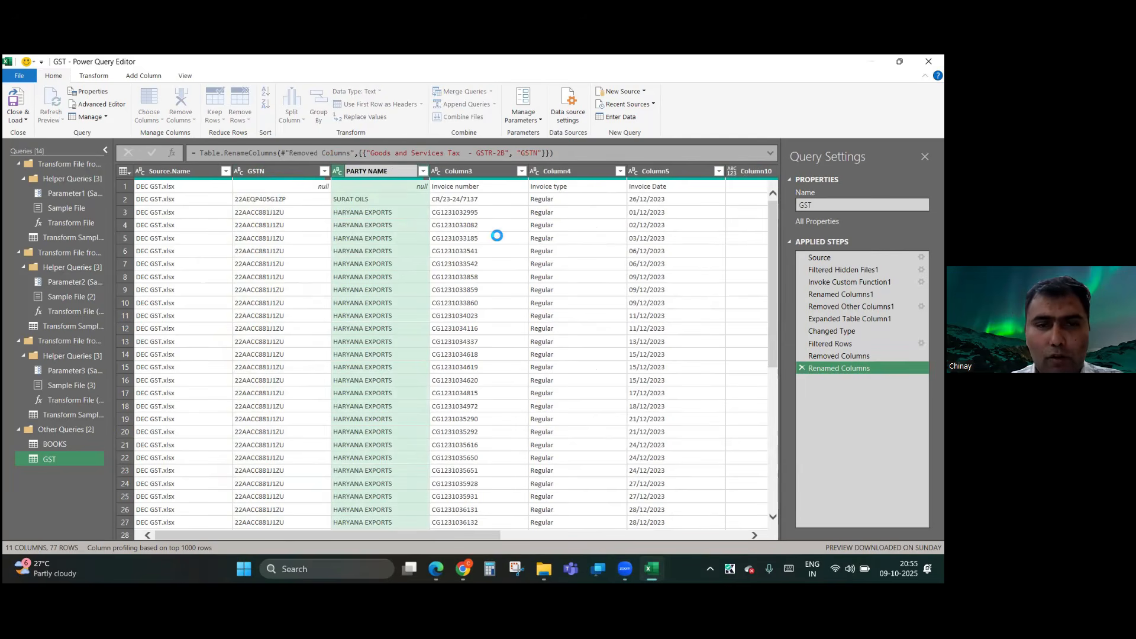
pyautogui.press('Return')
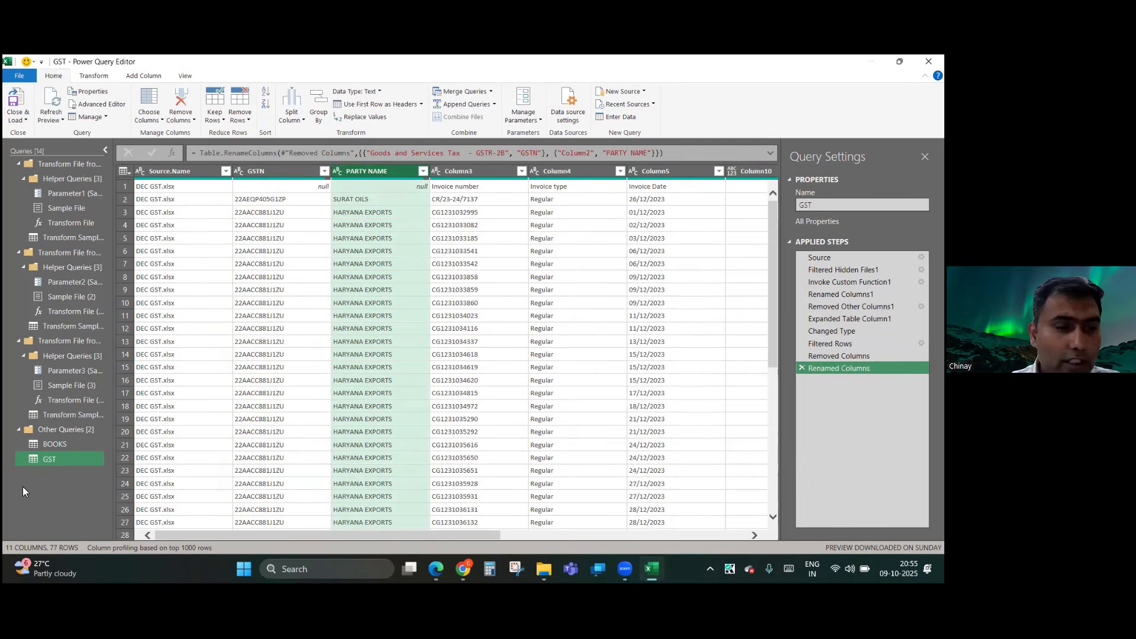
# - Check the column names in the BOOKS query and rename Column3 of the GST query to match its VOUCHER NO heading
pyautogui.click(53, 447)
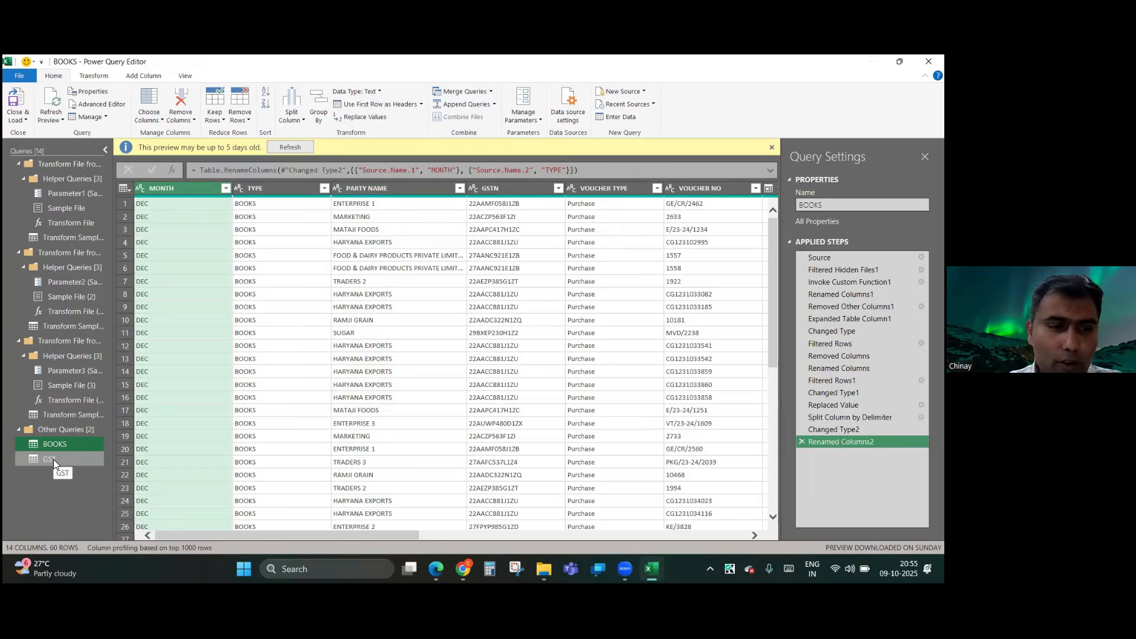
pyautogui.click(54, 459)
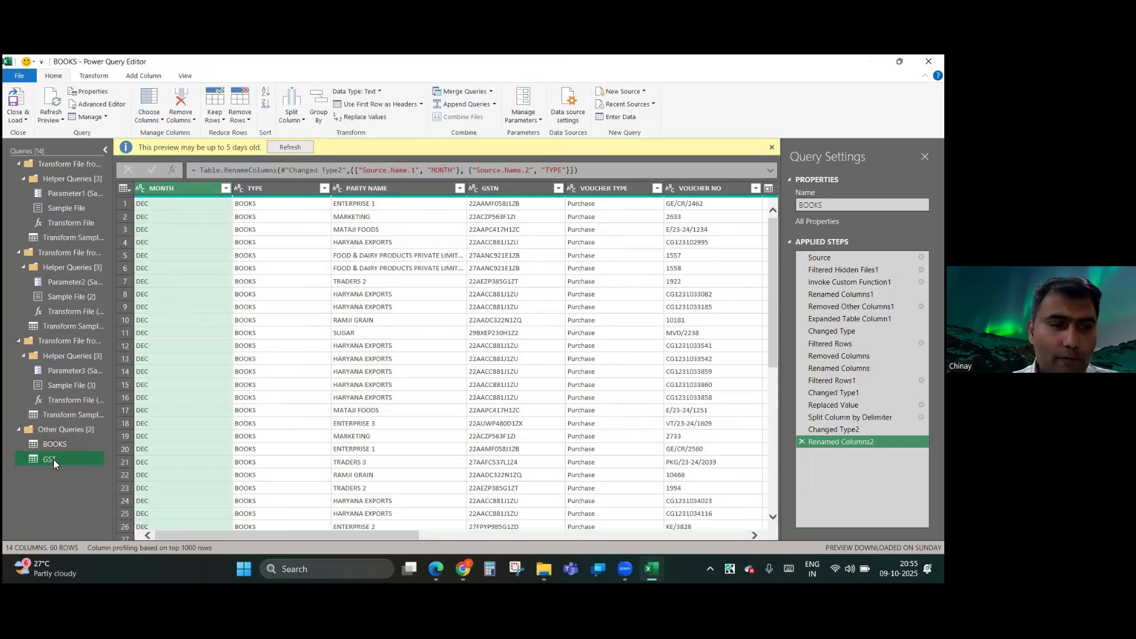
pyautogui.click(59, 443)
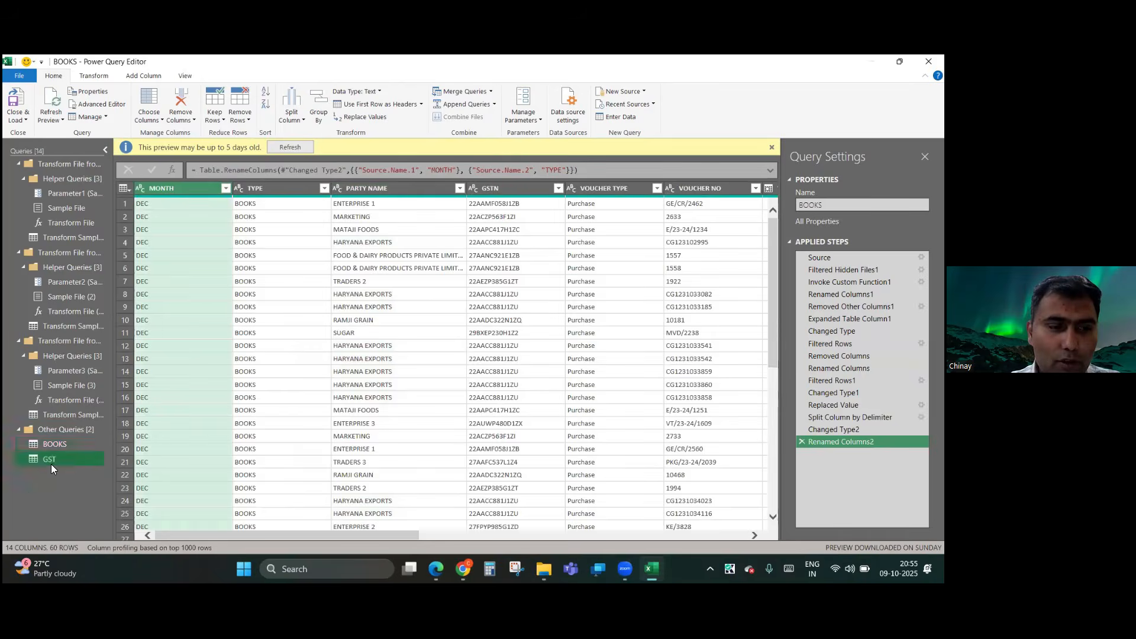
pyautogui.click(51, 463)
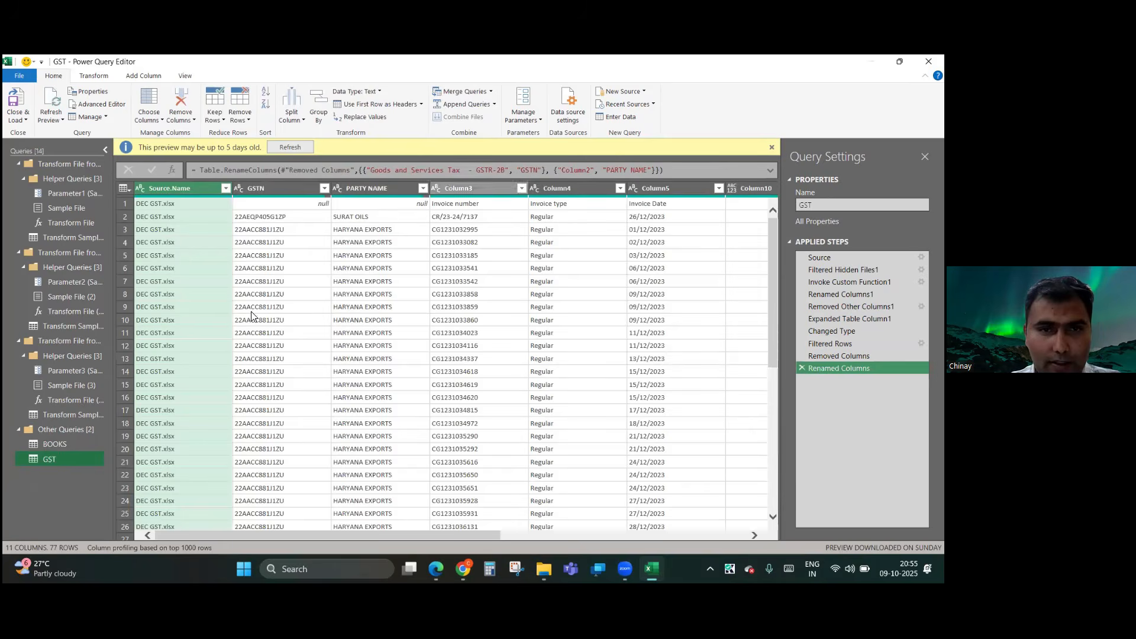
pyautogui.click(73, 445)
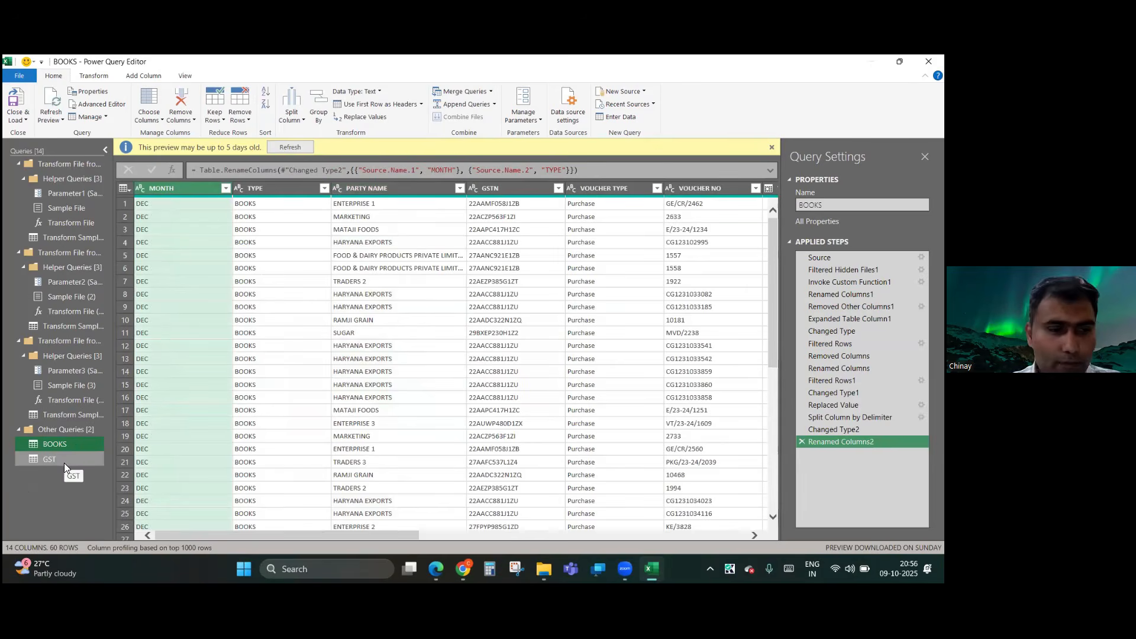
pyautogui.doubleClick(64, 463)
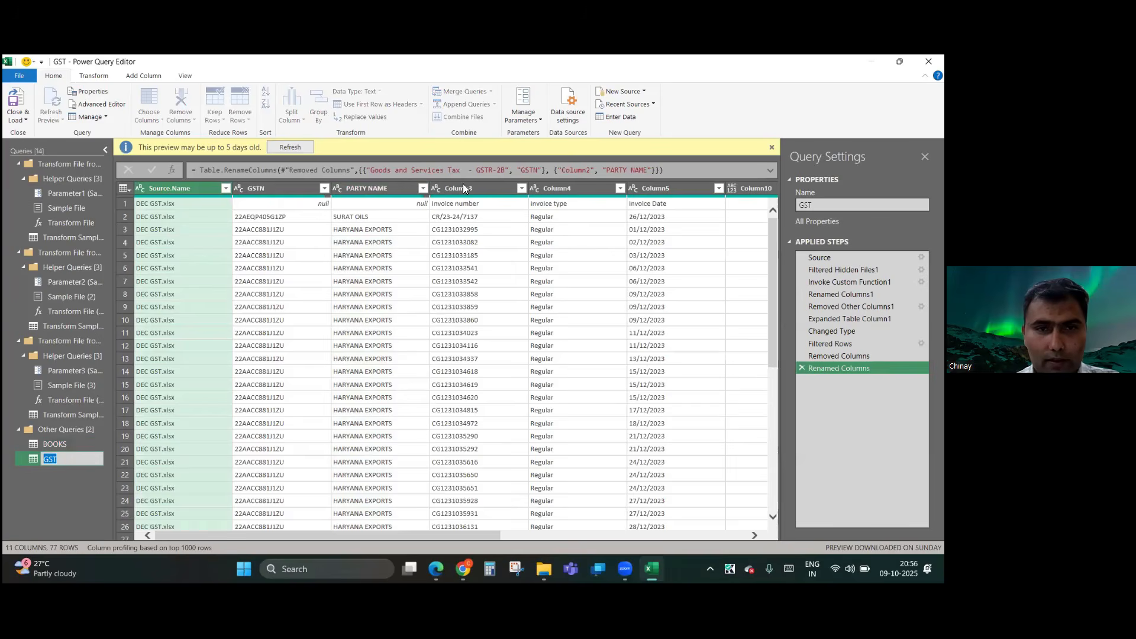
pyautogui.doubleClick(463, 188)
pyautogui.write('VOUCHE')
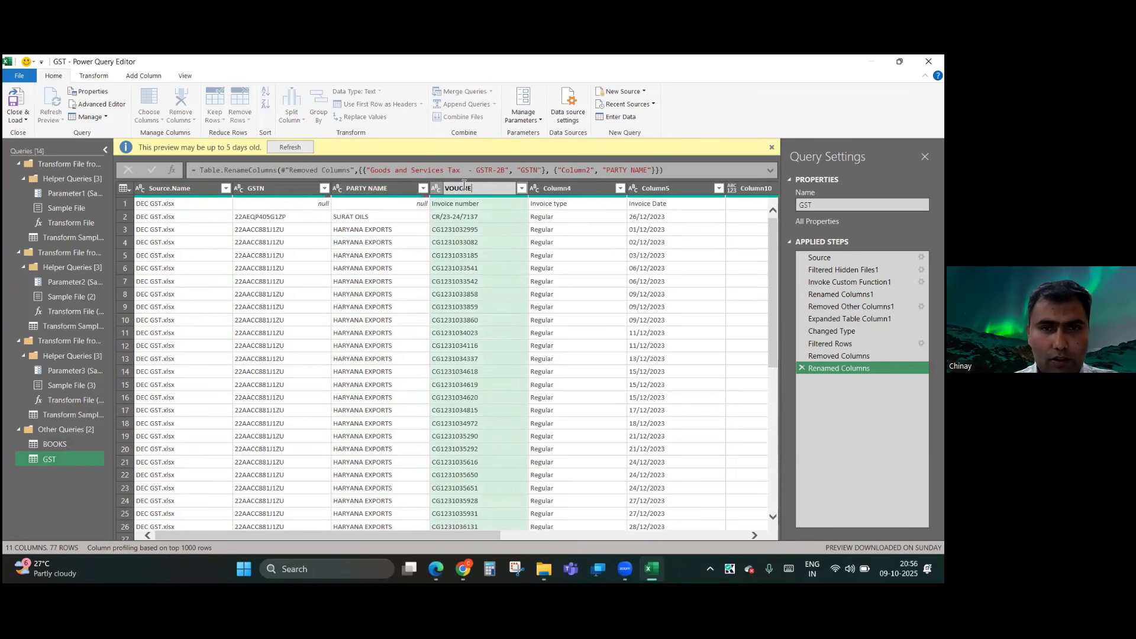
# - Finish renaming the invoice number column to VOUCHER NO and rename Column4 to VOUCHER TYPE
pyautogui.write('R NO')
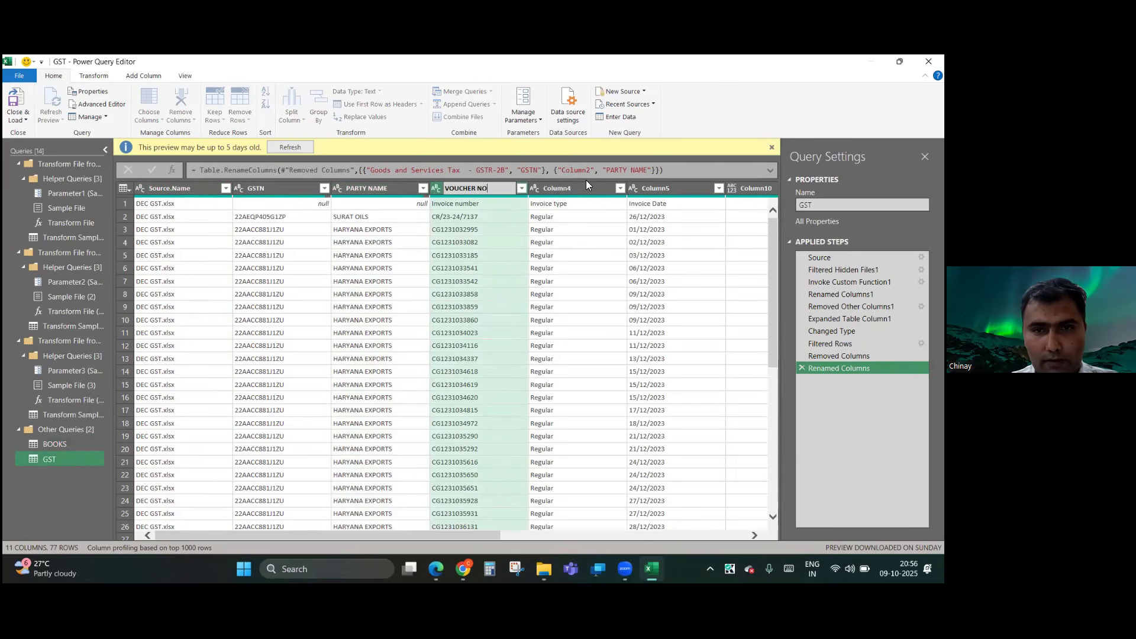
pyautogui.press('Return')
pyautogui.doubleClick(567, 171)
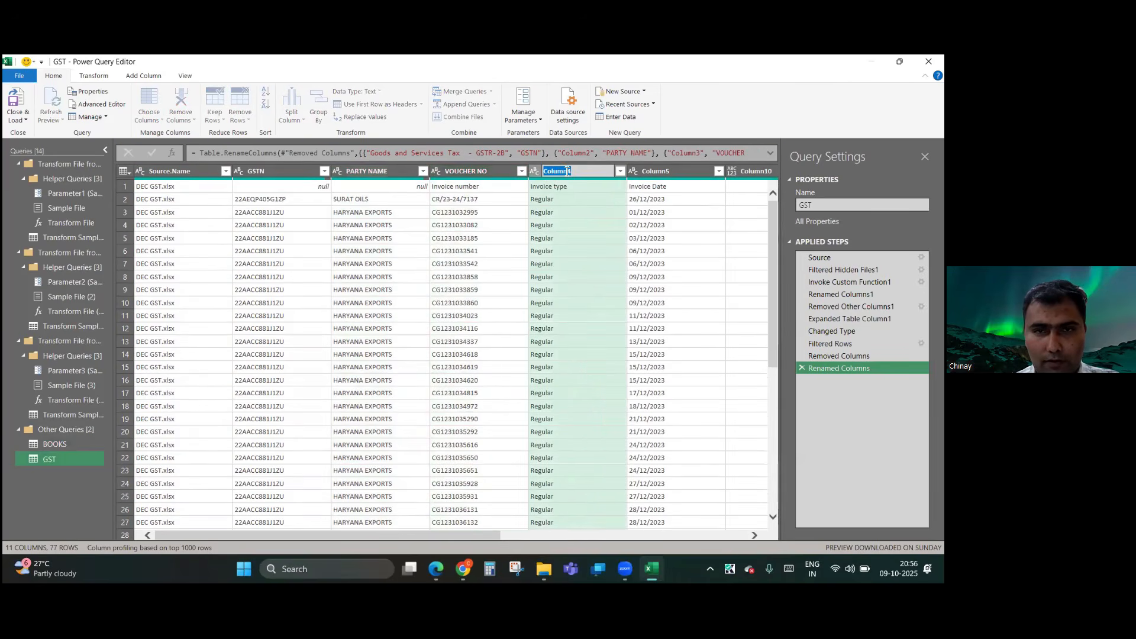
pyautogui.write('VOUCH')
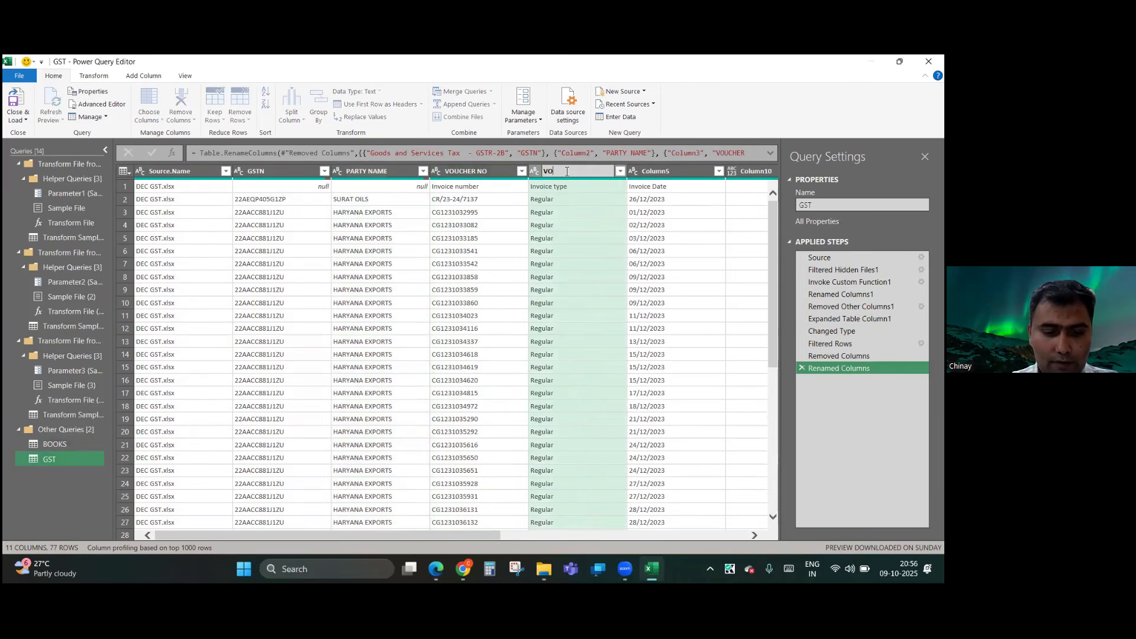
pyautogui.write('ER TYPE')
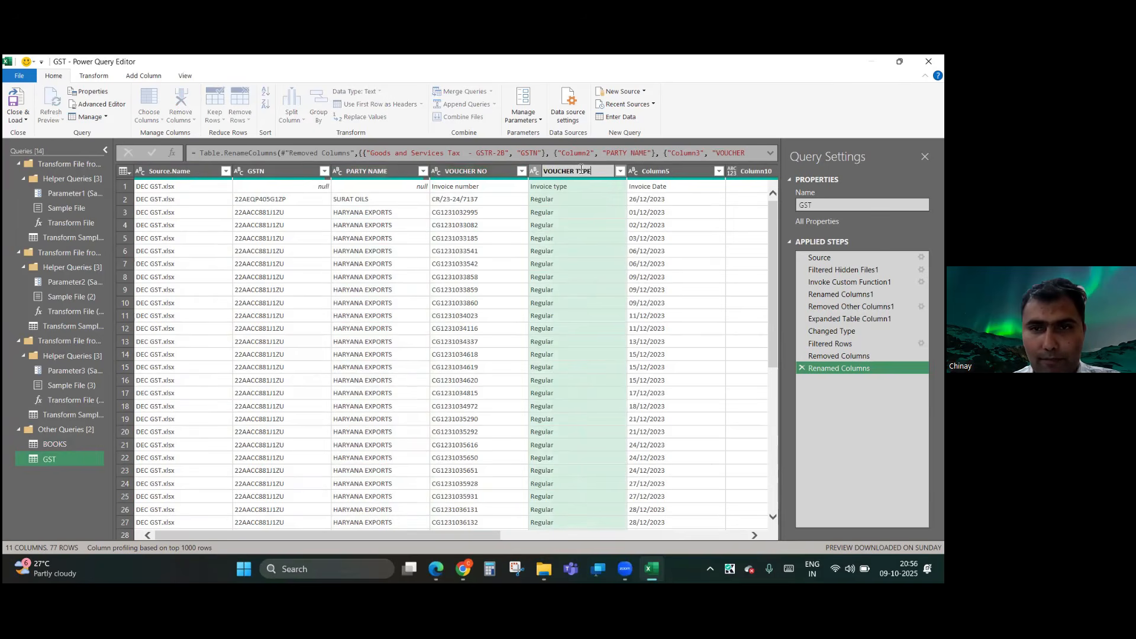
pyautogui.press('Return')
# - Rename Column5, which holds the invoice dates, to VOUCHER DATE
pyautogui.doubleClick(660, 171)
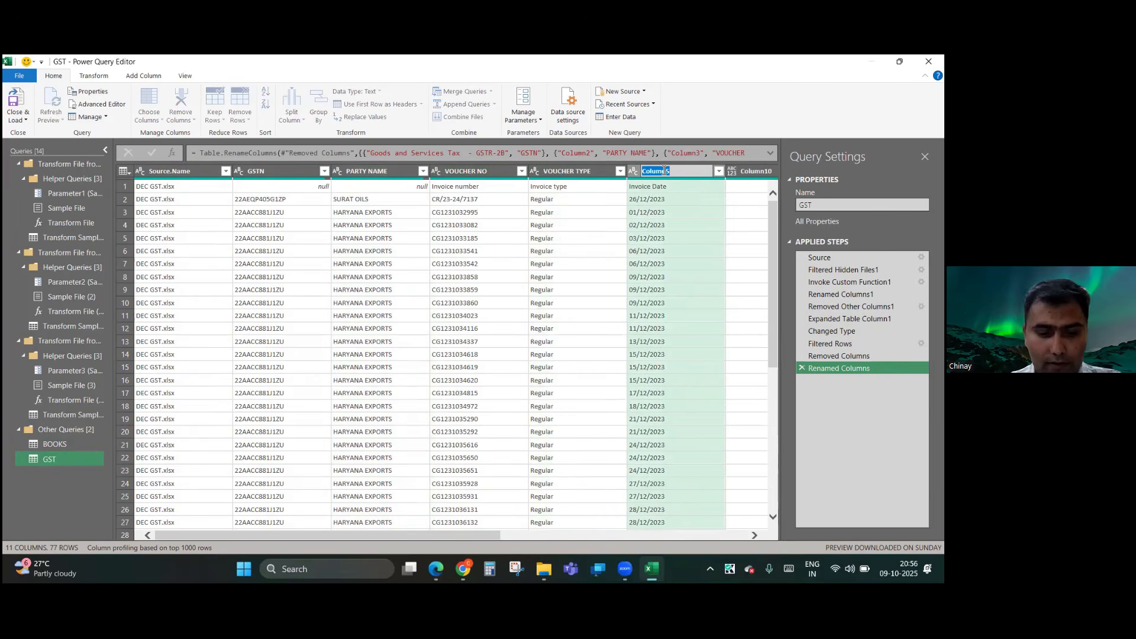
pyautogui.write('VOUCHER DATE')
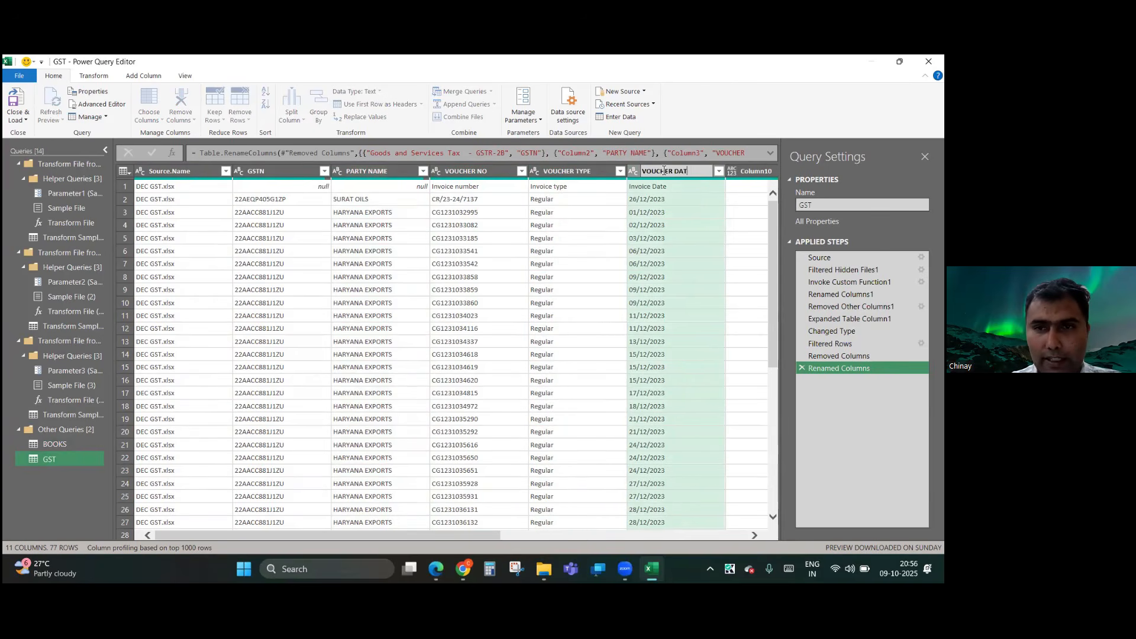
pyautogui.press('Return')
# - Rename Column10 in the GST query to TAXABLE AMT
pyautogui.hscroll(5, 686, 286)
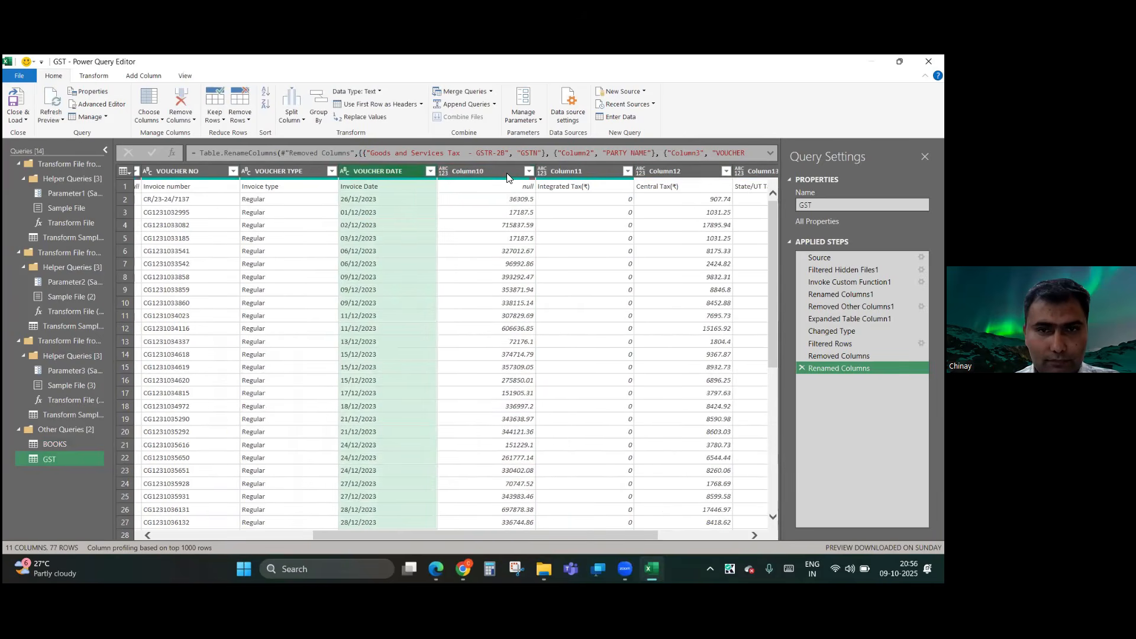
pyautogui.click(504, 172)
pyautogui.doubleClick(504, 171)
pyautogui.write('TA')
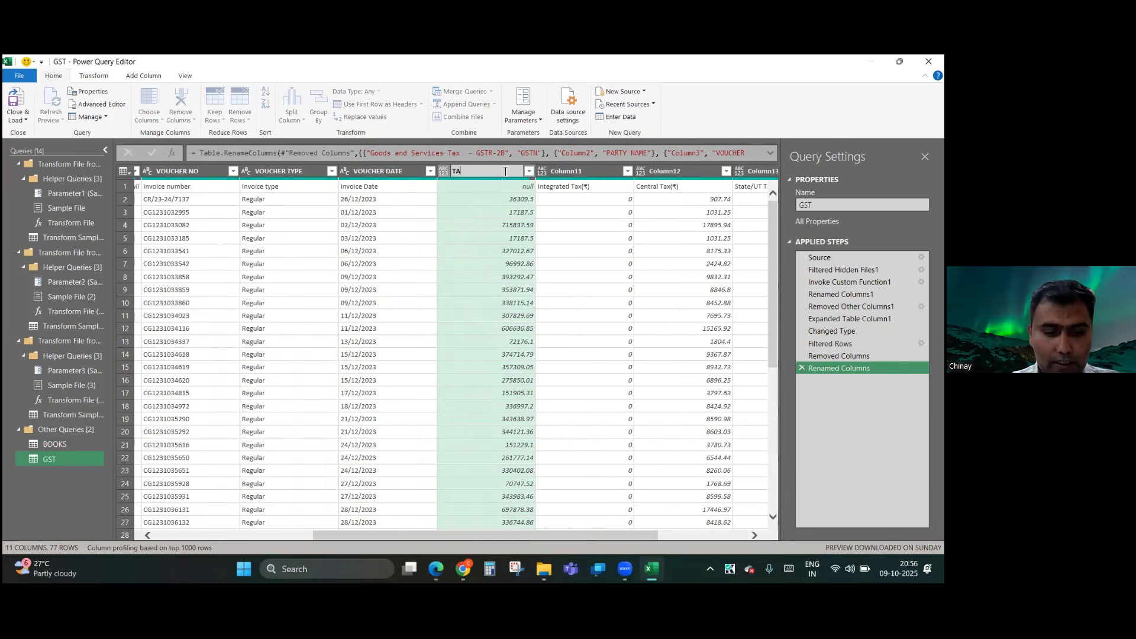
pyautogui.write('XABLE AM')
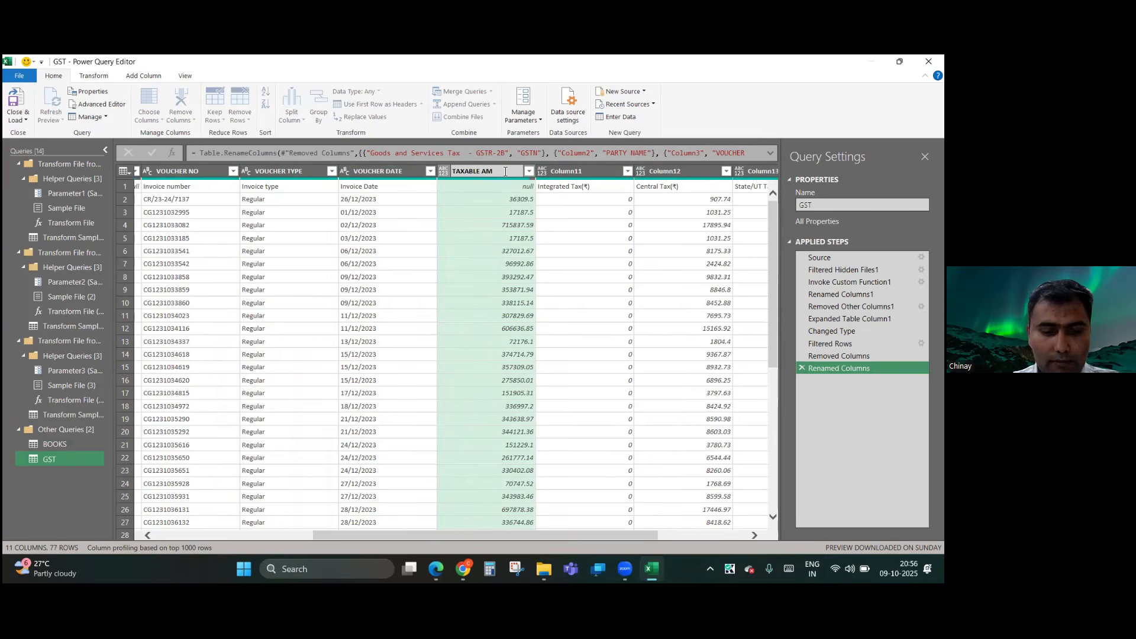
pyautogui.write('T')
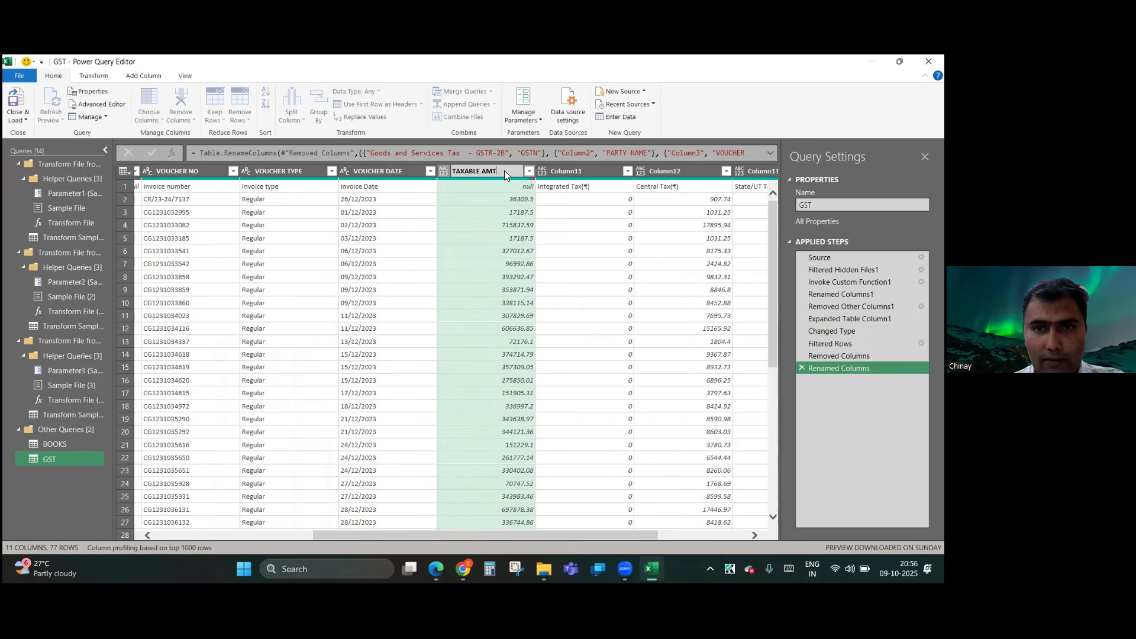
pyautogui.press('Return')
# - Rename Column11, which holds the integrated tax, to IGST
pyautogui.doubleClick(567, 168)
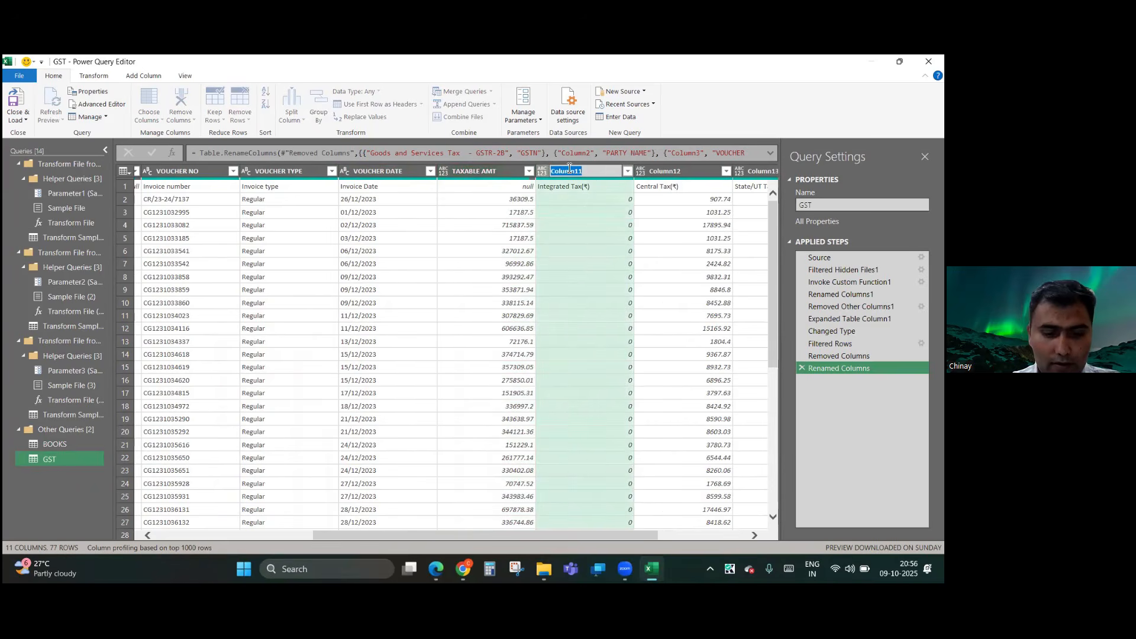
pyautogui.write('IGST')
pyautogui.press('BackSpace')
pyautogui.press('BackSpace')
pyautogui.press('BackSpace')
pyautogui.press('BackSpace')
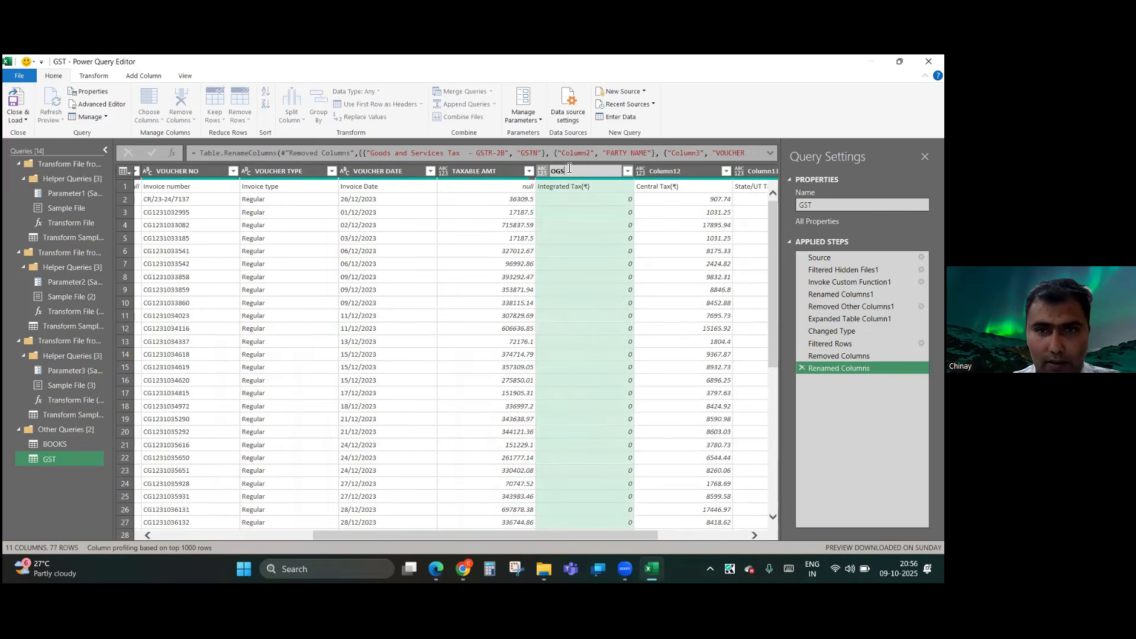
pyautogui.write('IGST')
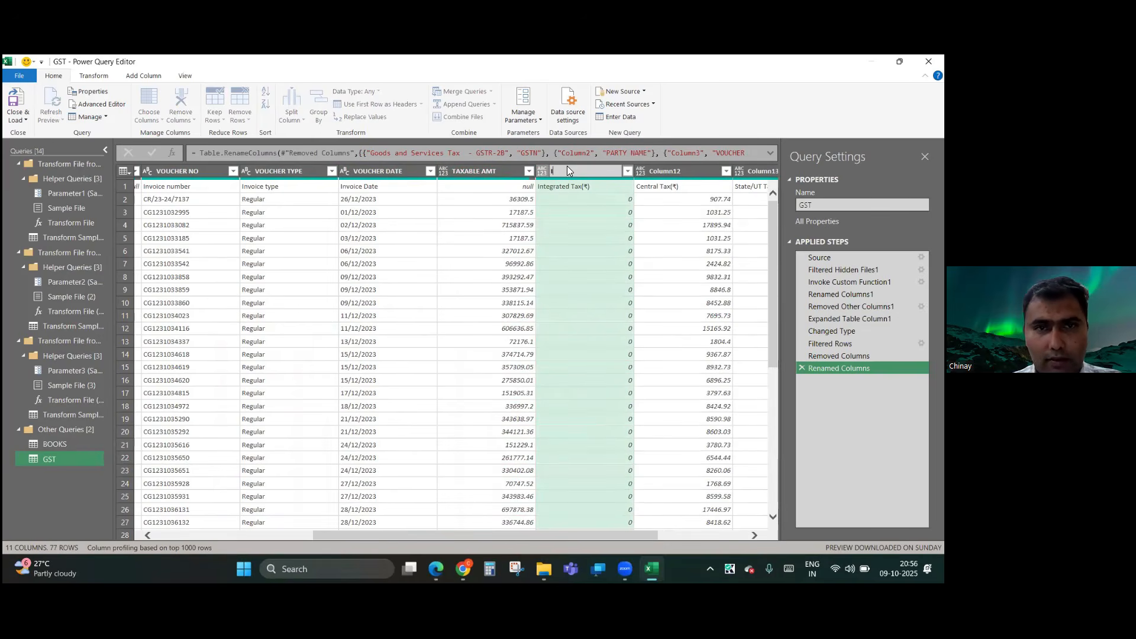
pyautogui.press('Return')
# - Rename Column12 with the central tax to CGST and Column13 with the state tax to SGST
pyautogui.hscroll(3, 621, 239)
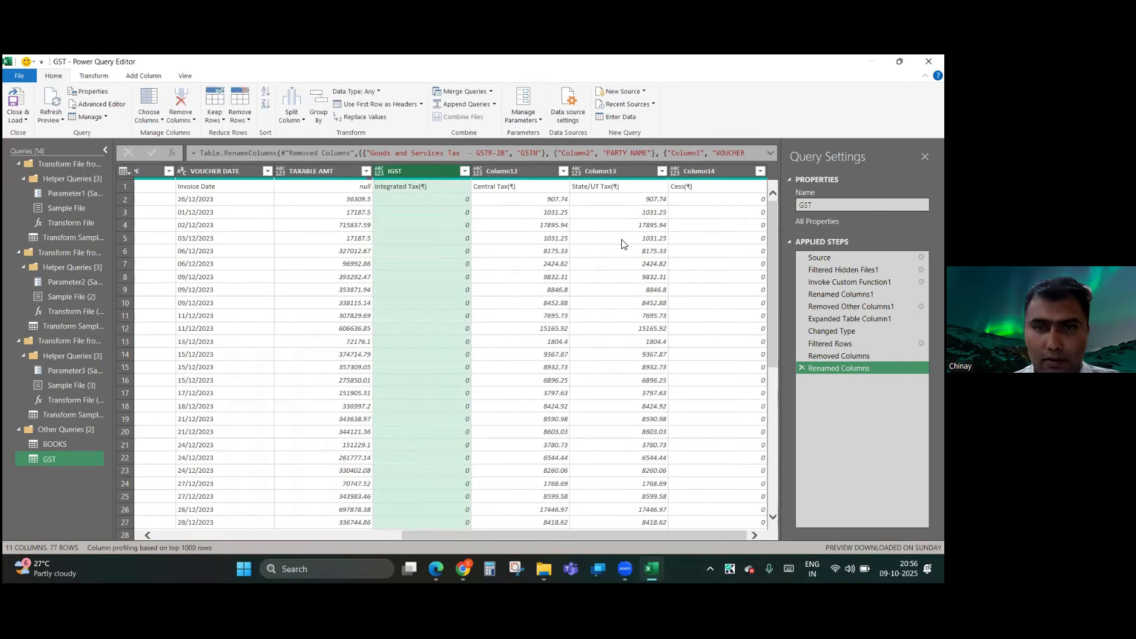
pyautogui.doubleClick(531, 170)
pyautogui.write('CGST')
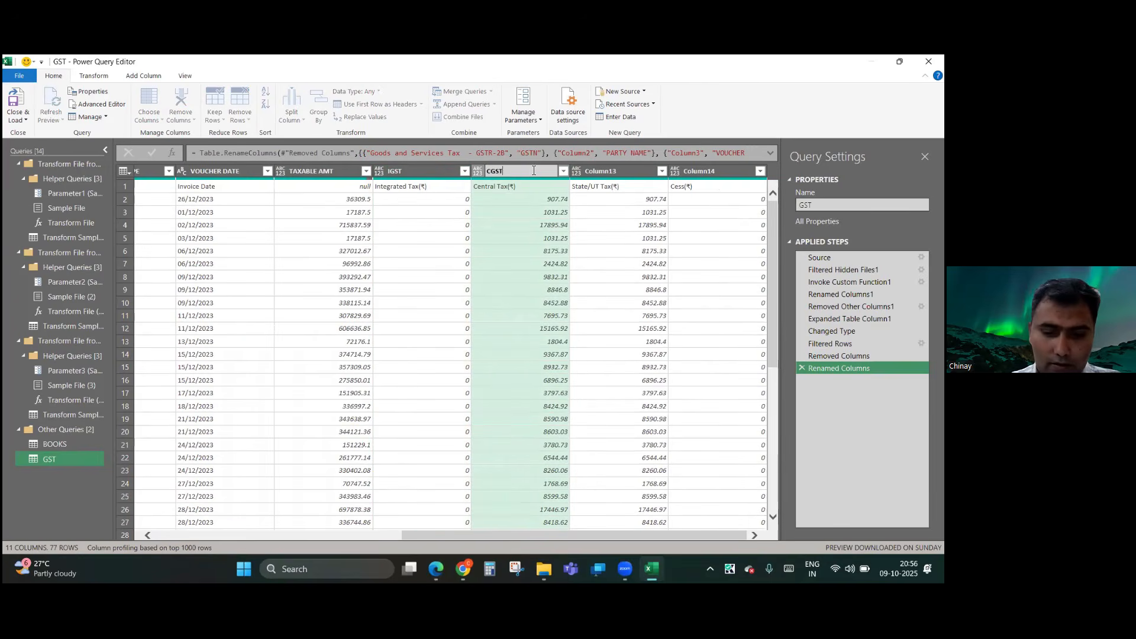
pyautogui.press('Return')
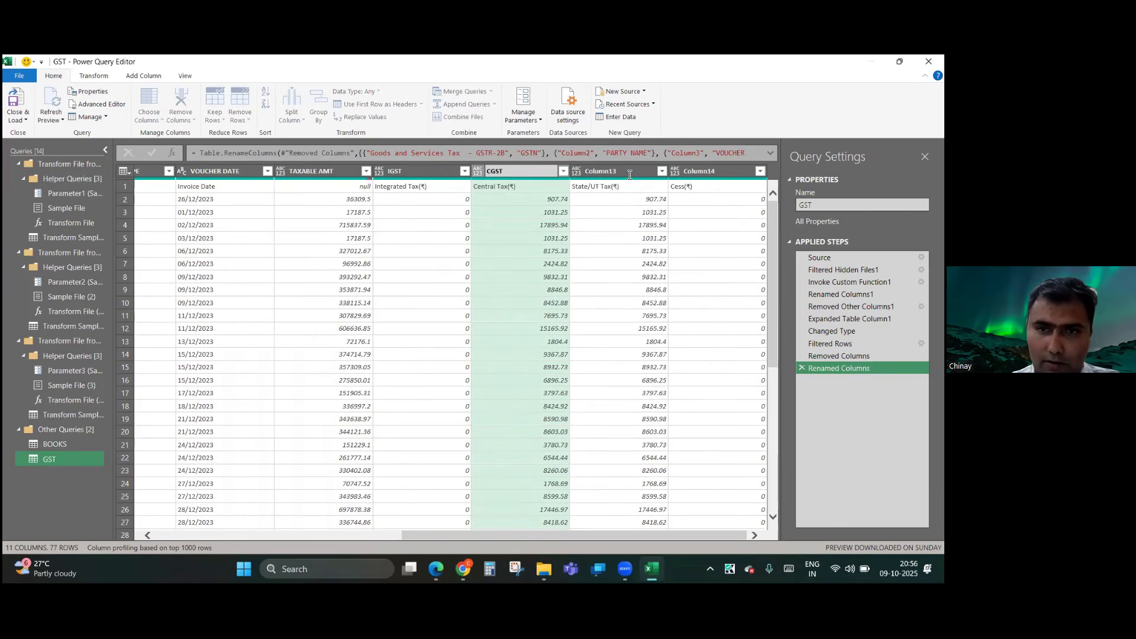
pyautogui.doubleClick(598, 172)
pyautogui.write('SGST')
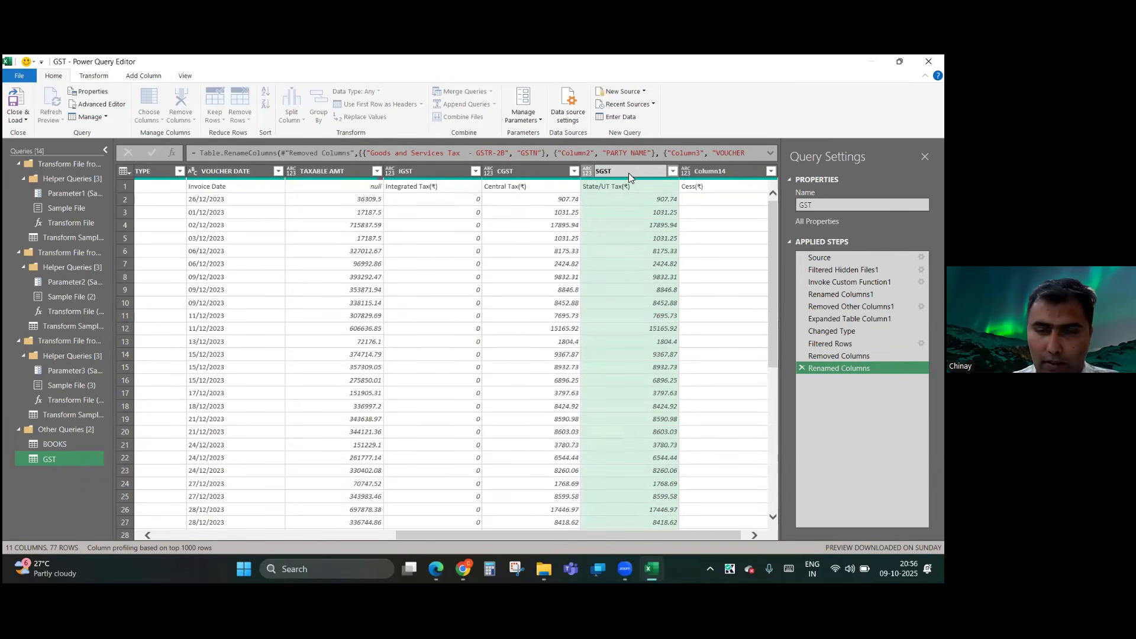
pyautogui.press('Return')
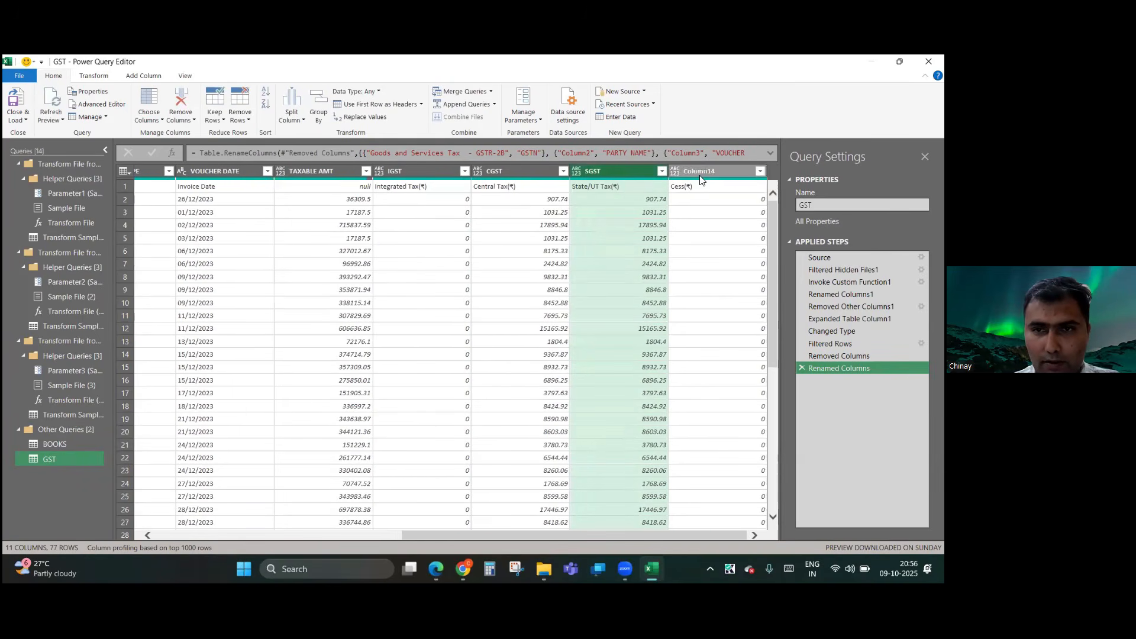
# - Rename Column14, which holds the cess amounts, to CESS
pyautogui.doubleClick(701, 173)
pyautogui.write('CESS')
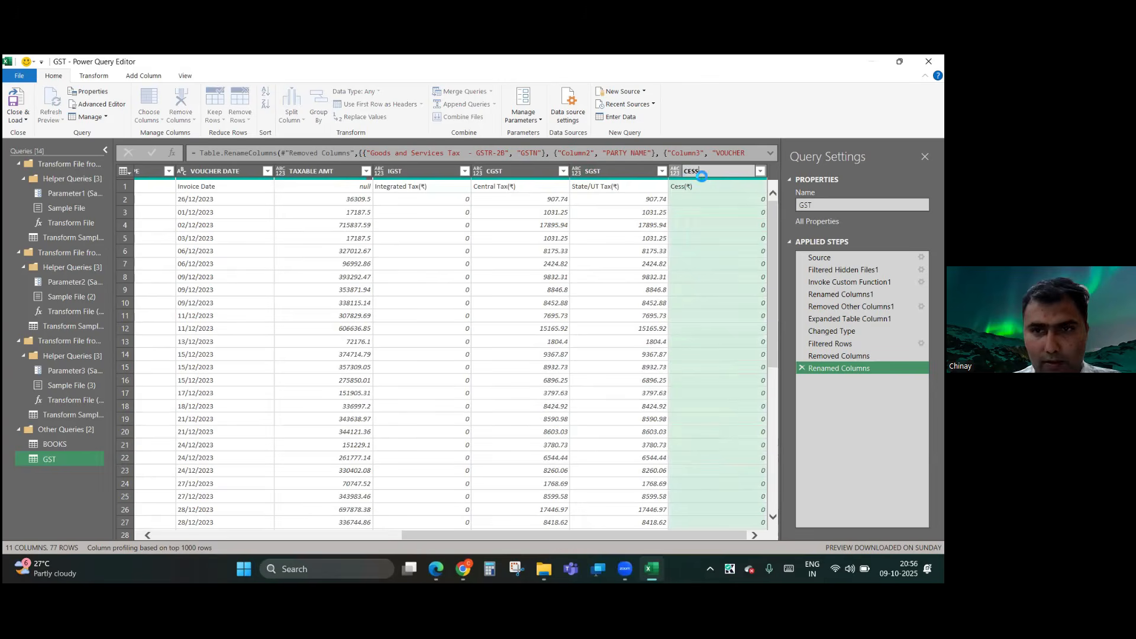
pyautogui.press('Return')
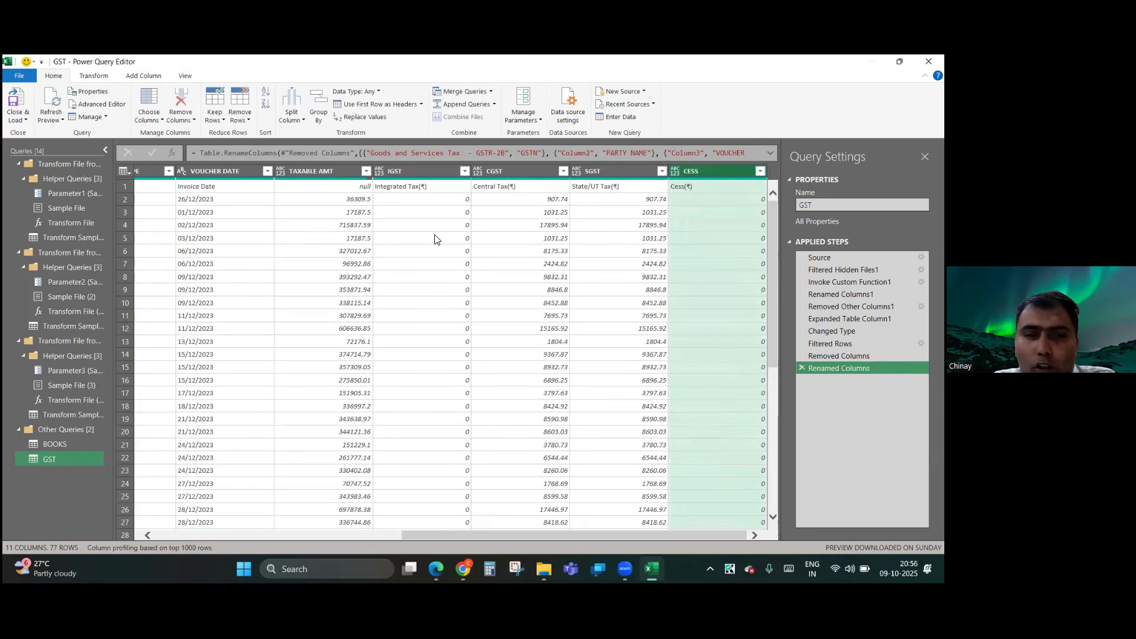
# - Check the BOOKS query's columns, and in the GST query filter out the "Invoice type" value from the VOUCHER TYPE column
pyautogui.click(74, 441)
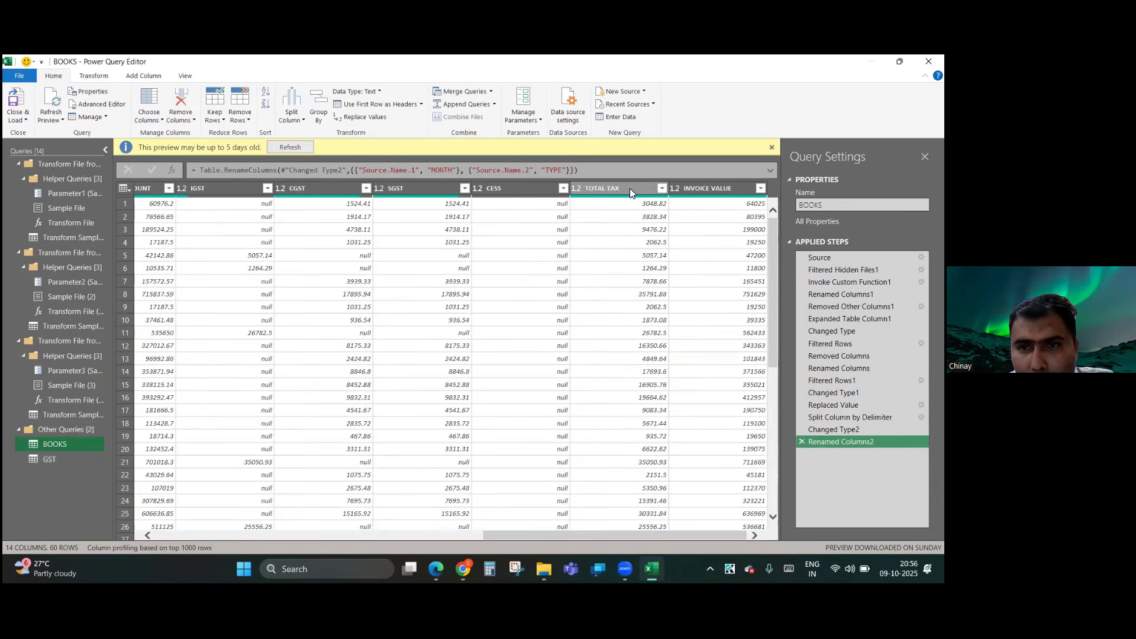
pyautogui.click(65, 459)
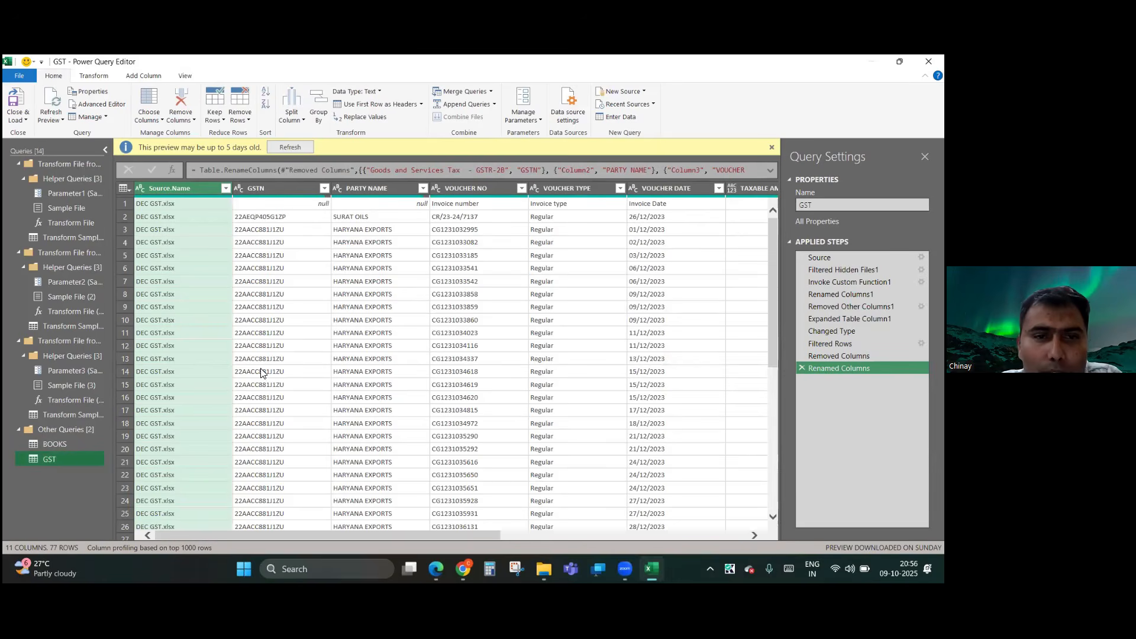
pyautogui.hscroll(3, 413, 357)
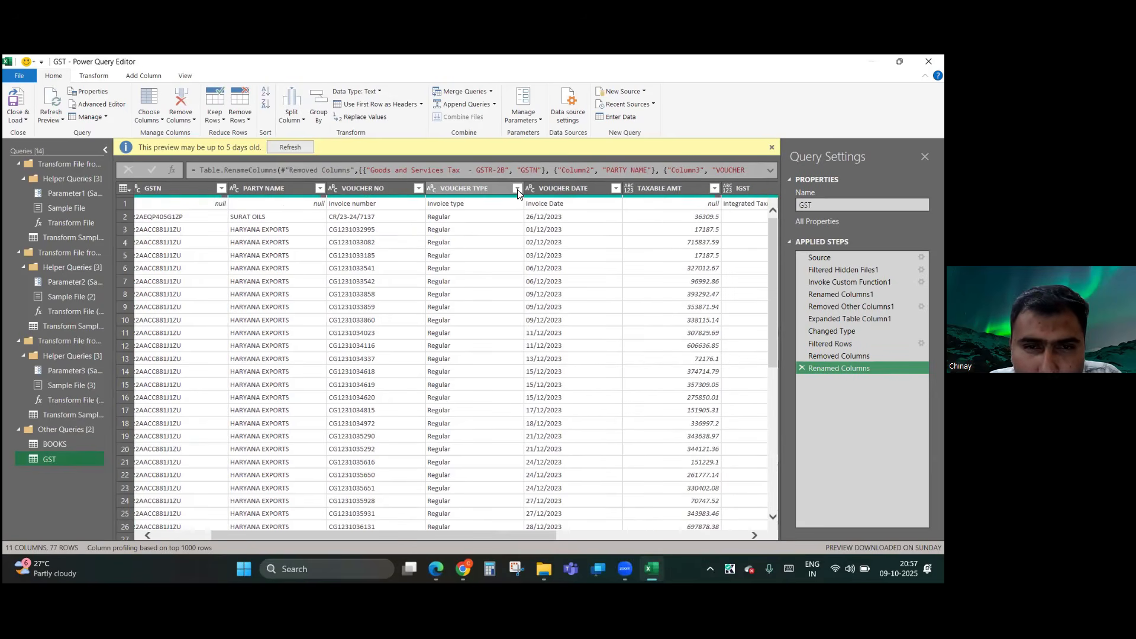
pyautogui.click(518, 189)
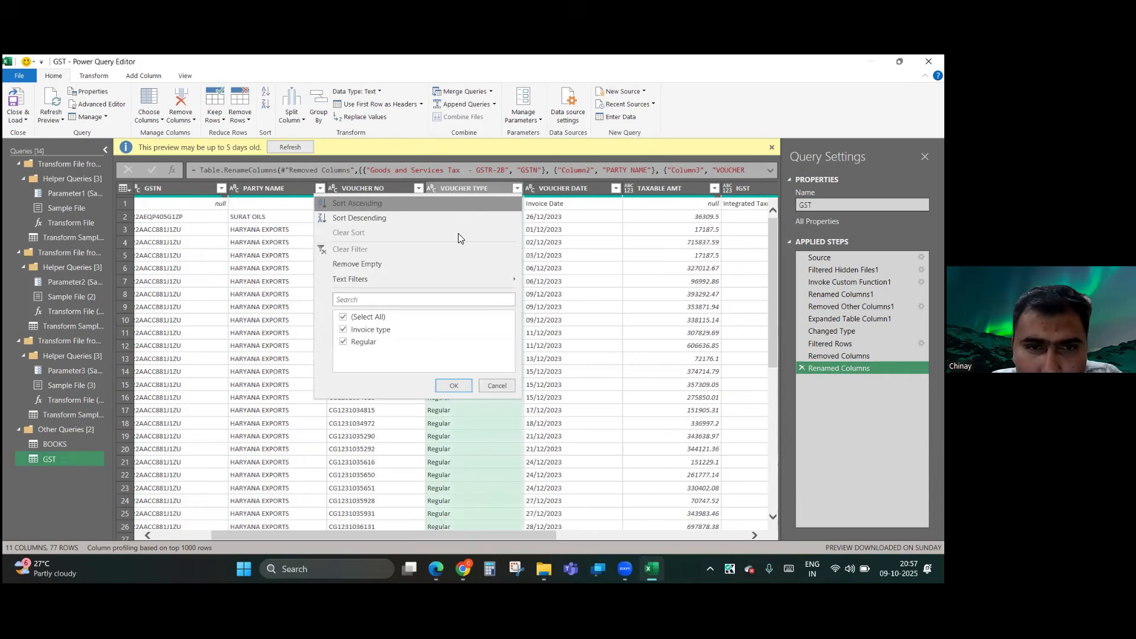
pyautogui.click(370, 331)
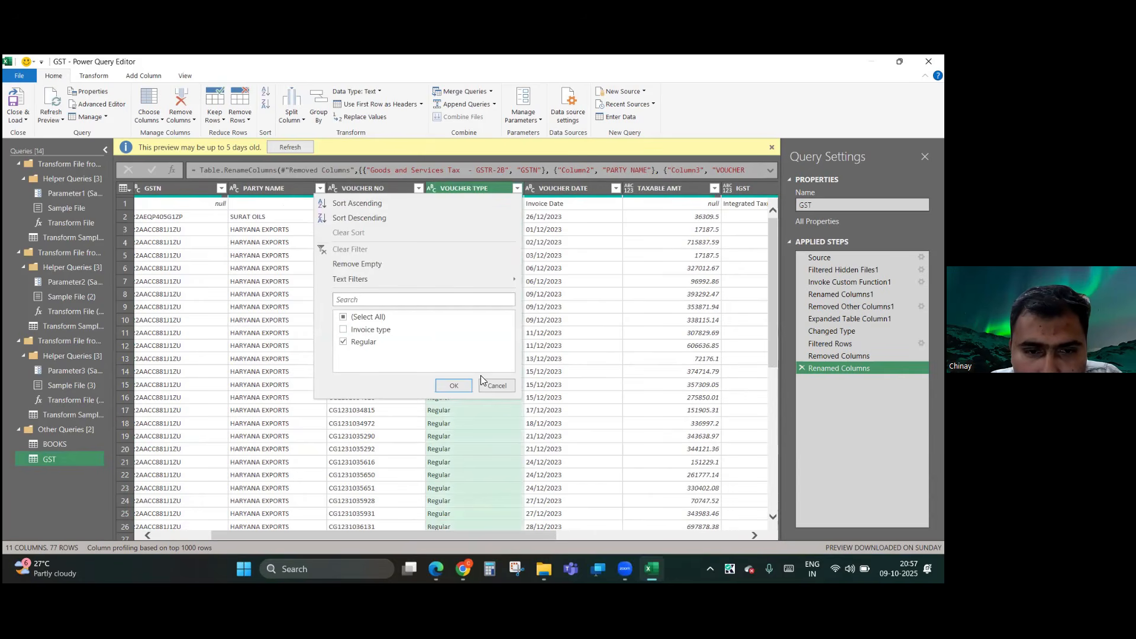
pyautogui.click(454, 386)
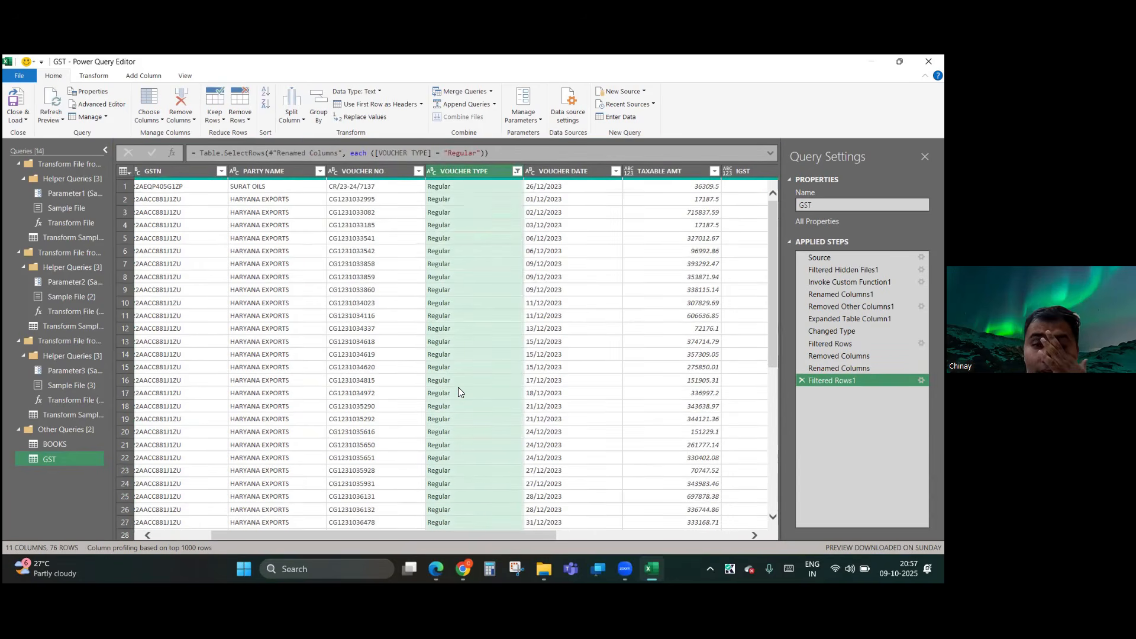
# - Set the data type of the VOUCHER DATE column to Date
pyautogui.hscroll(5, 458, 391)
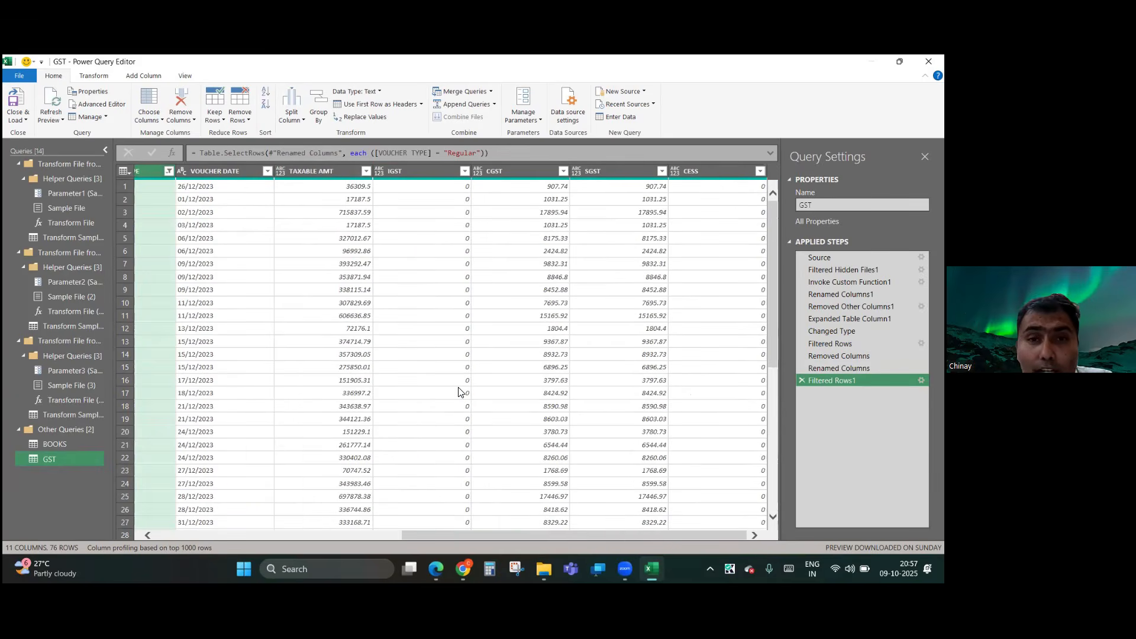
pyautogui.hscroll(-5, 458, 391)
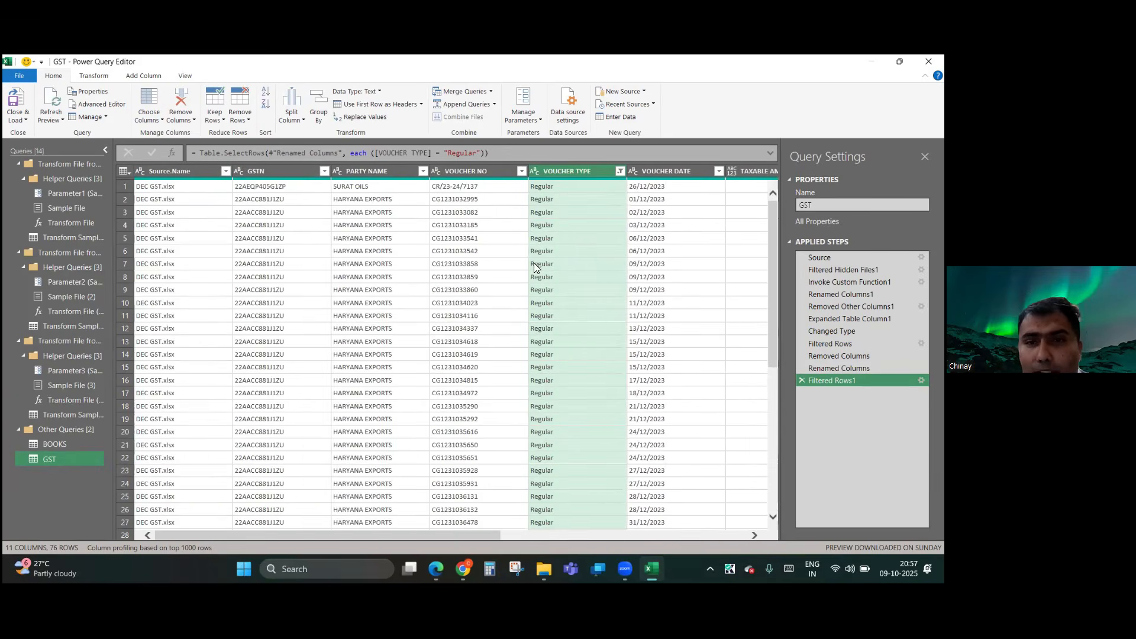
pyautogui.hscroll(3, 594, 304)
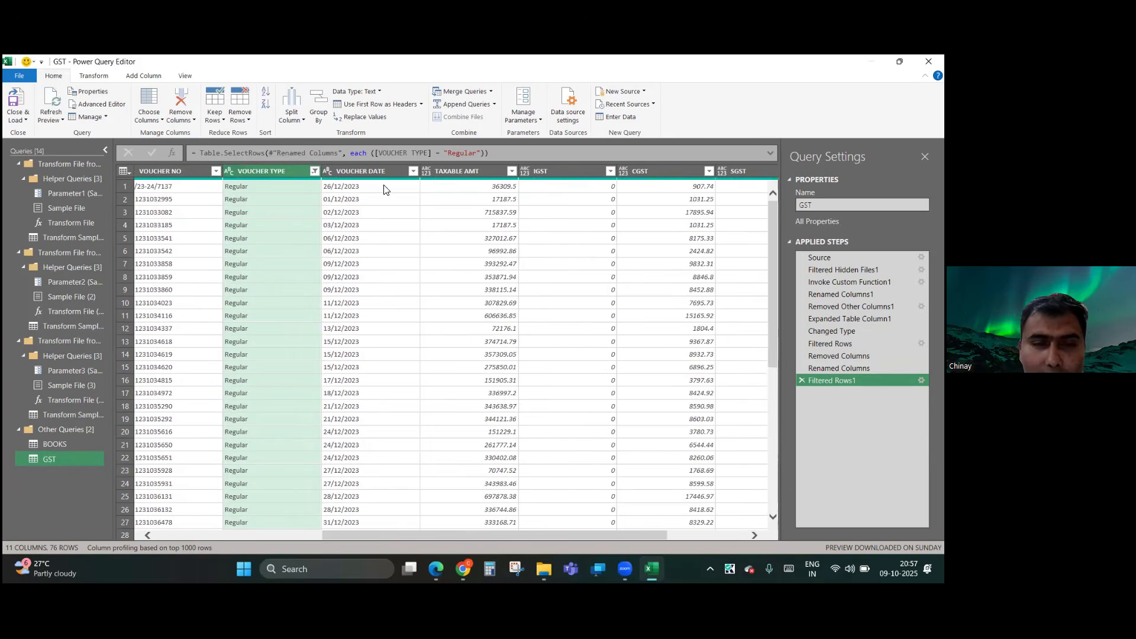
pyautogui.click(327, 171)
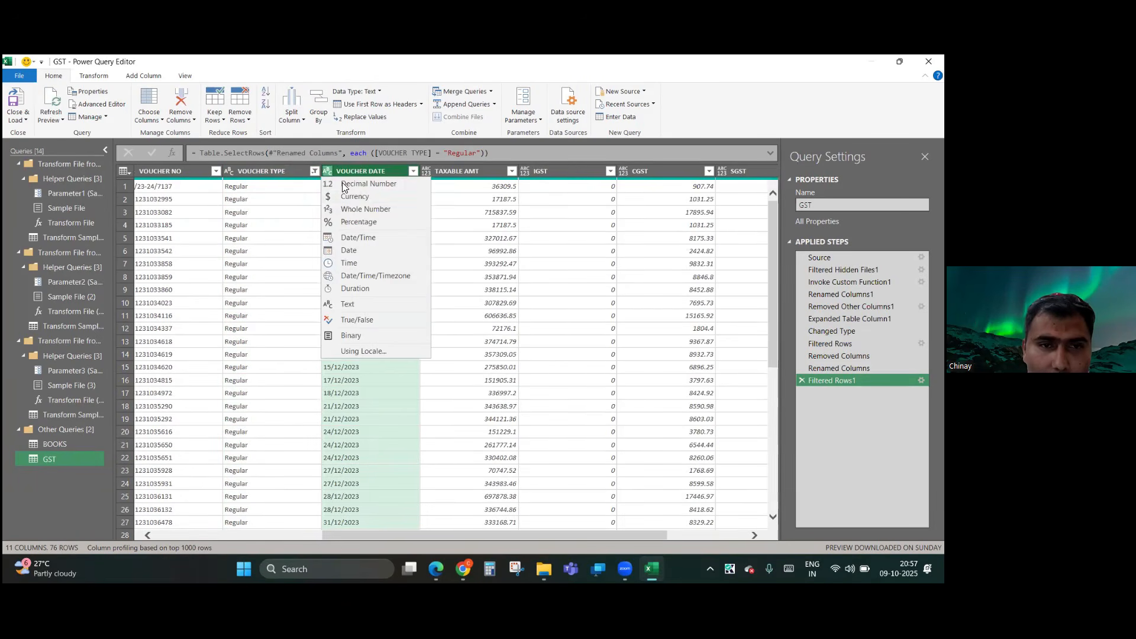
pyautogui.click(348, 253)
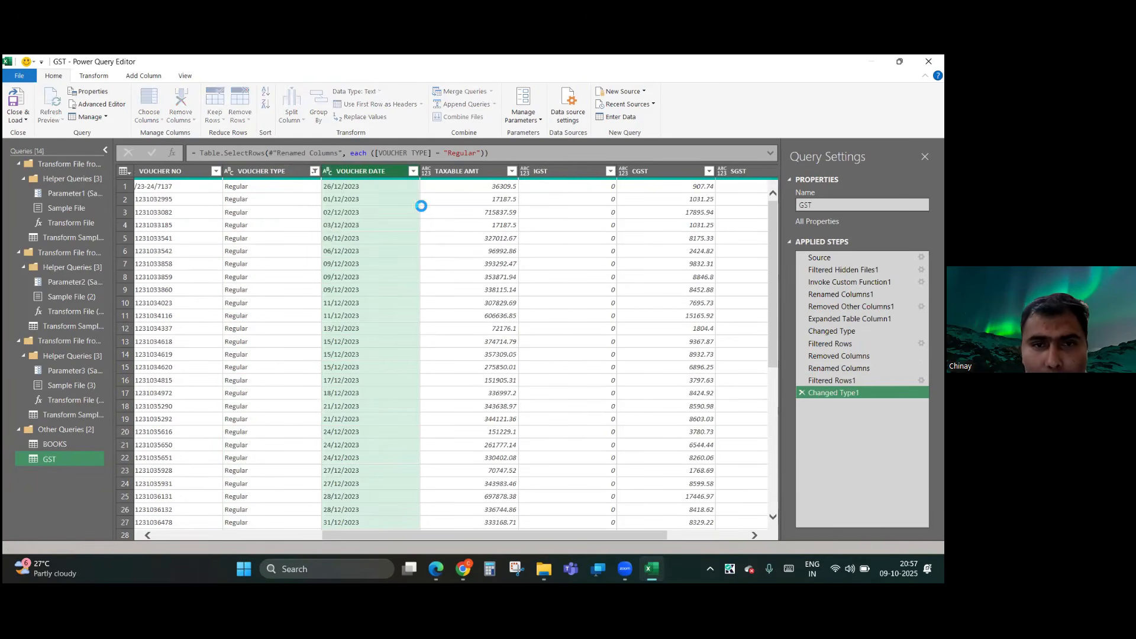
# - Set the data type of the TAXABLE AMT, IGST, CGST, SGST and CESS columns to Decimal Number
pyautogui.click(459, 172)
pyautogui.hotkey('shift', 'Right')
pyautogui.hotkey('shift', 'Right')
pyautogui.hotkey('shift', 'Right')
pyautogui.hotkey('shift', 'Right')
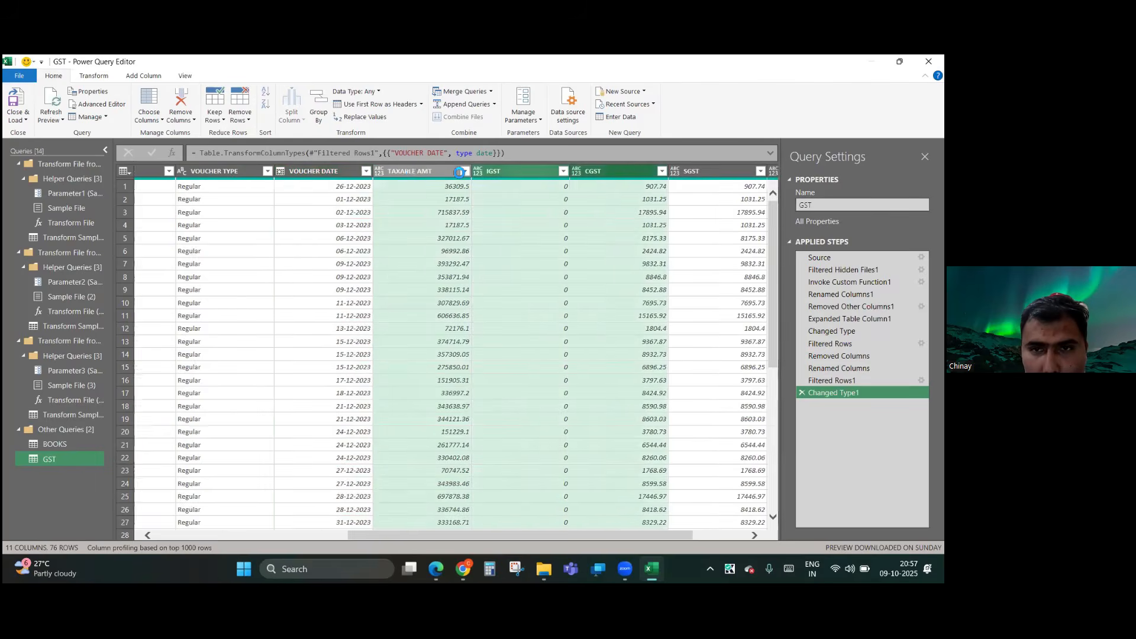
pyautogui.click(371, 92)
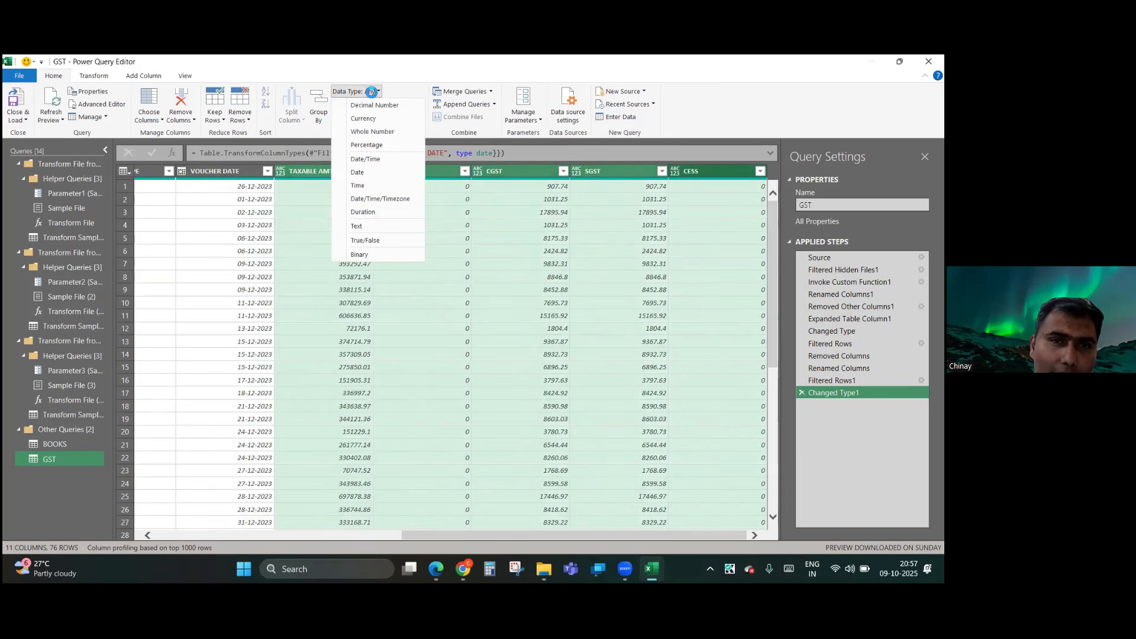
pyautogui.click(377, 108)
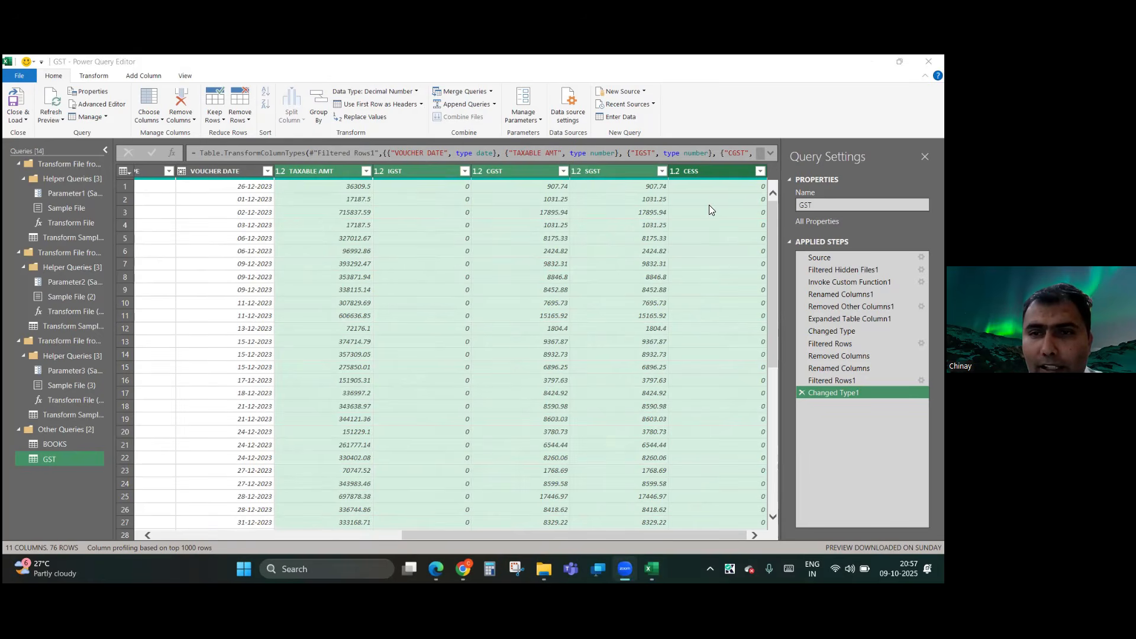
pyautogui.click(706, 171)
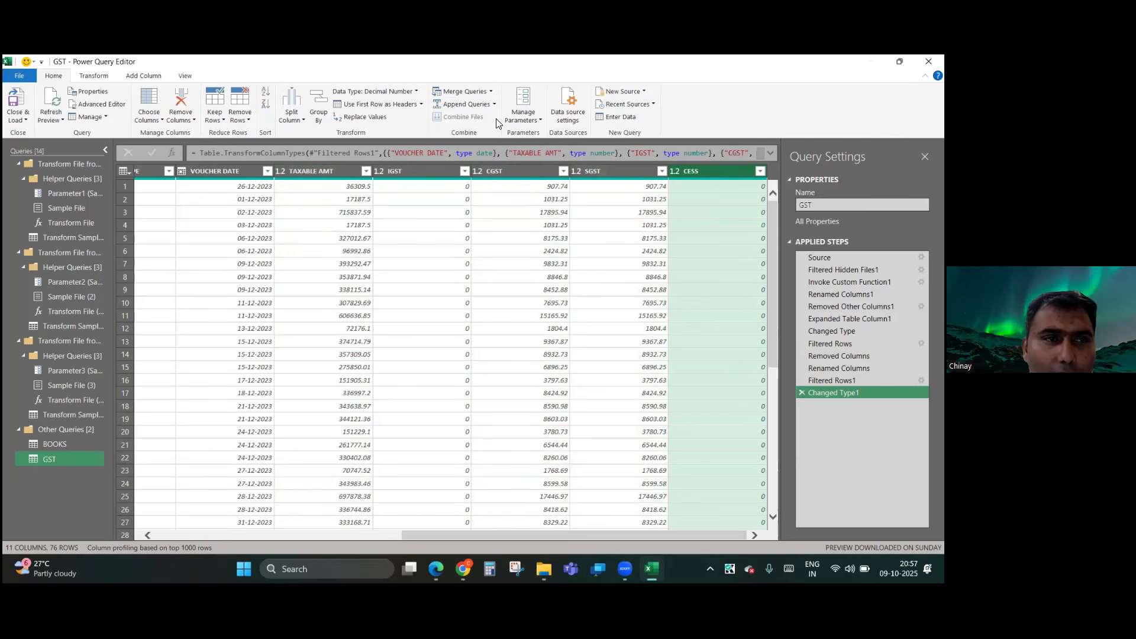
pyautogui.click(90, 81)
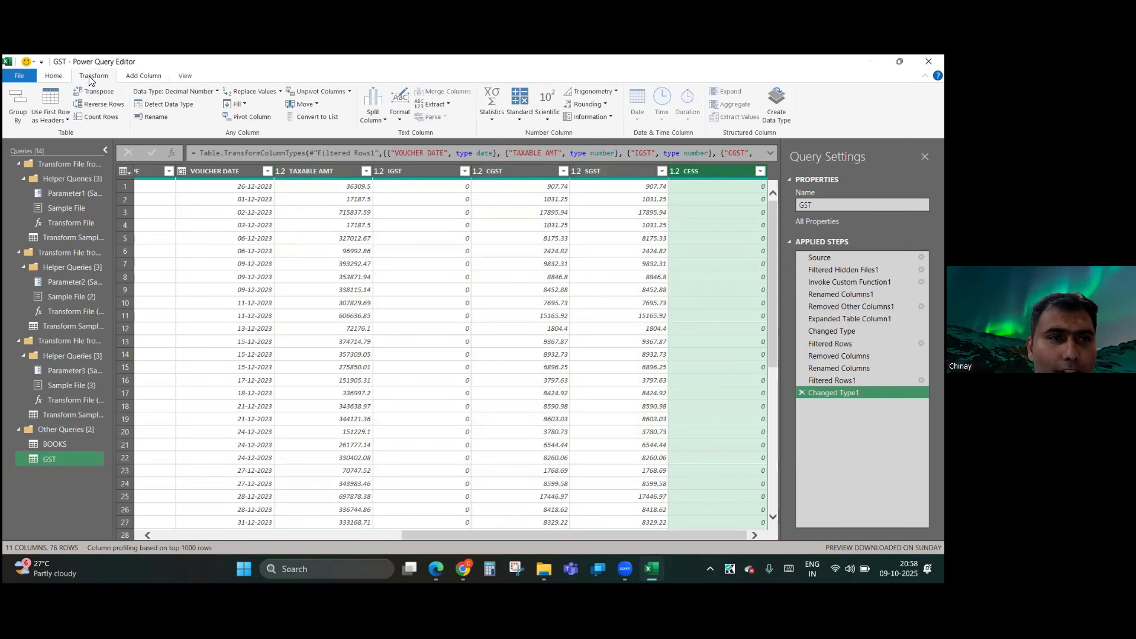
pyautogui.click(142, 78)
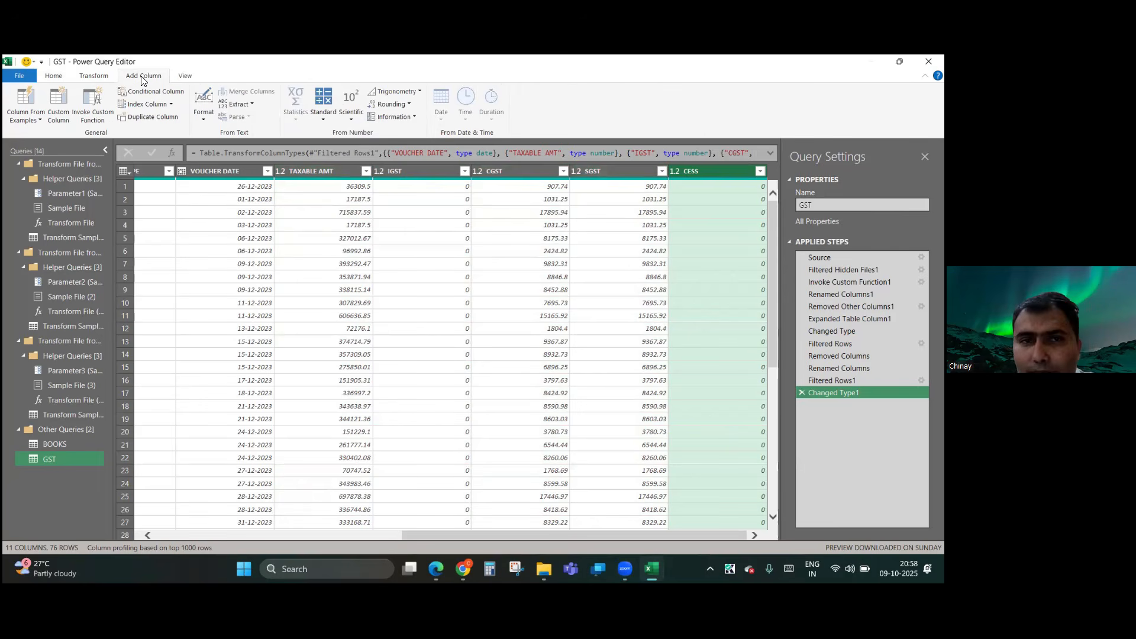
pyautogui.click(53, 79)
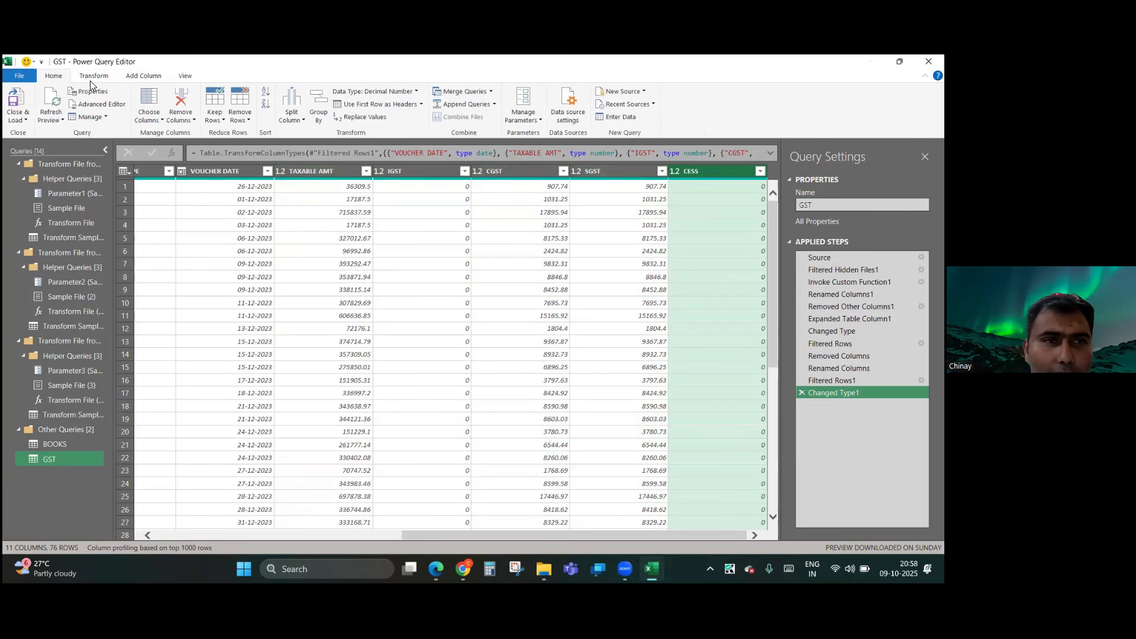
pyautogui.click(146, 81)
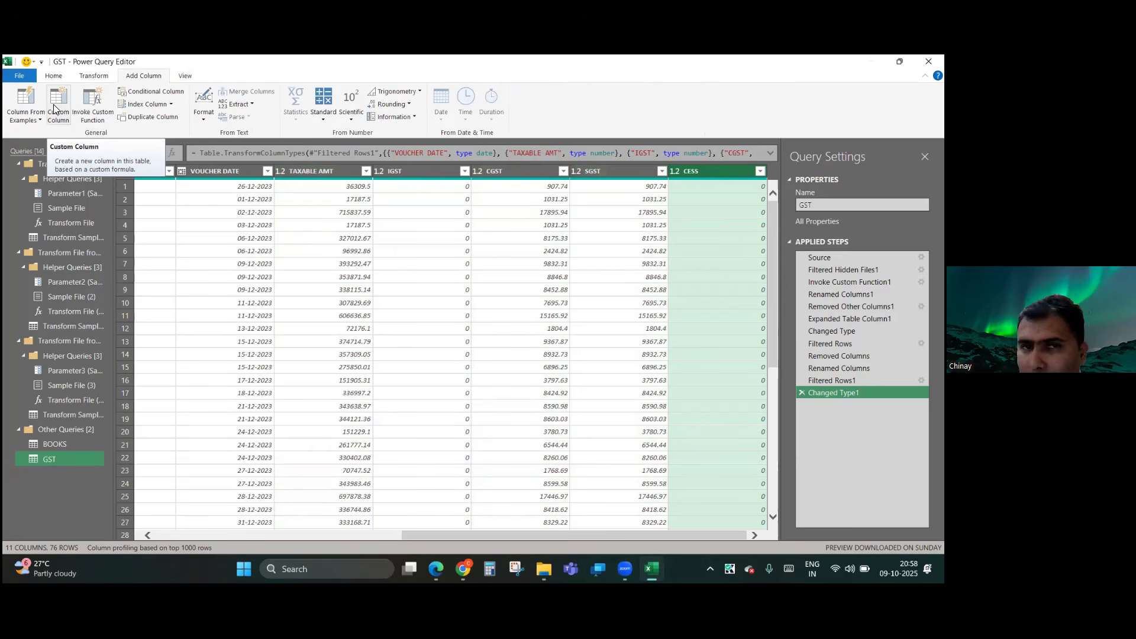
pyautogui.click(59, 78)
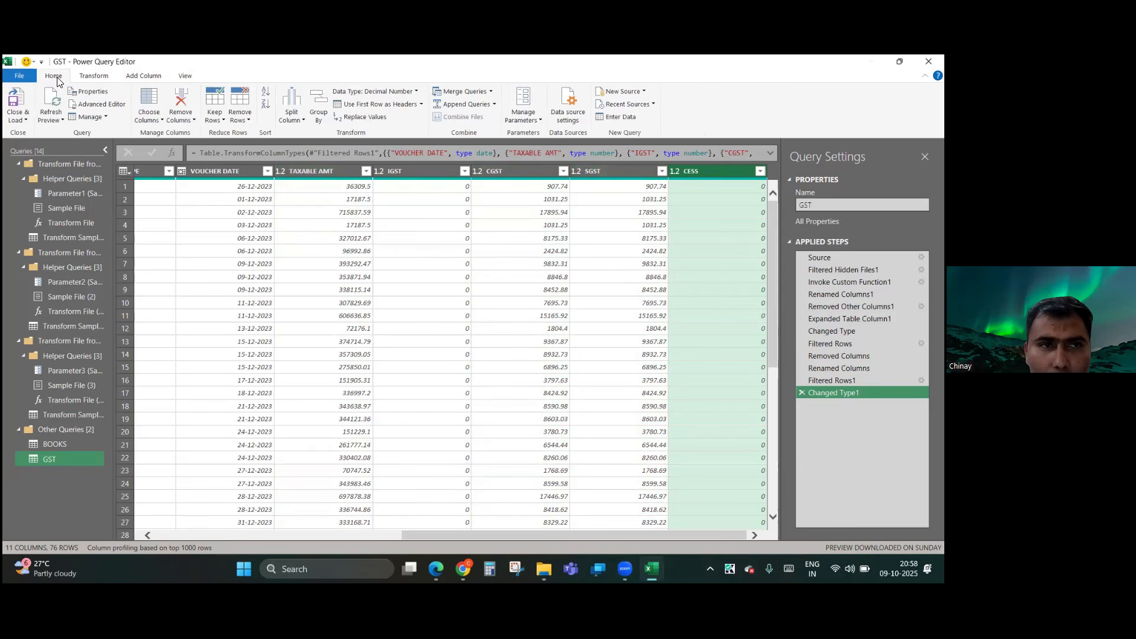
# - Add a custom column named TOTAL TAX to the GST query with the formula [IGST]+[CGST]+[SGST]+[CESS]
pyautogui.click(130, 79)
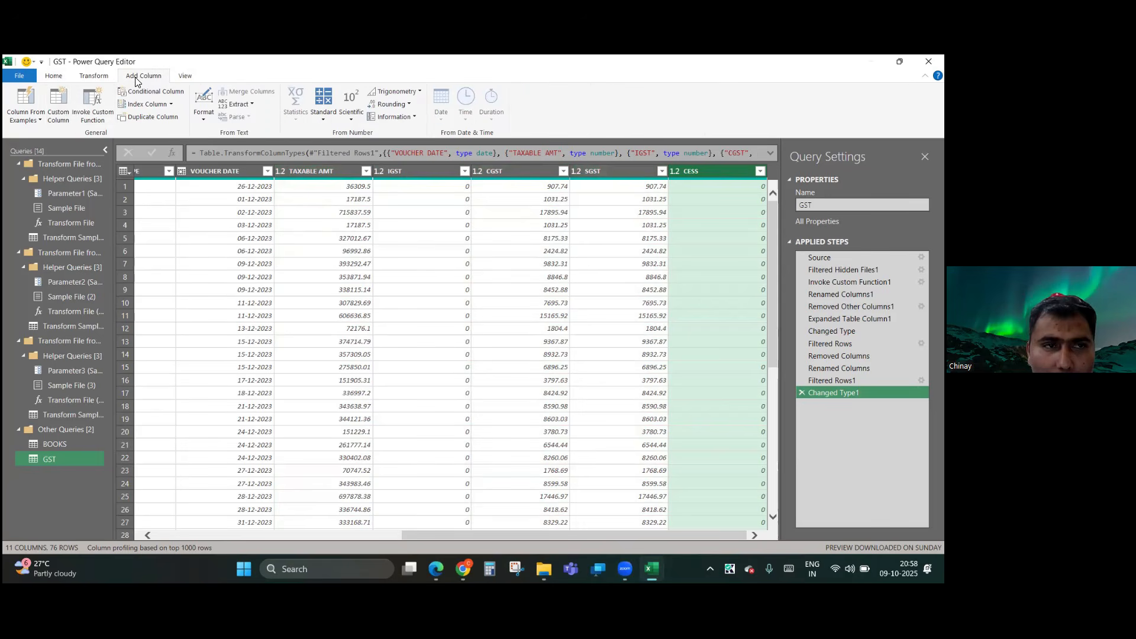
pyautogui.click(59, 115)
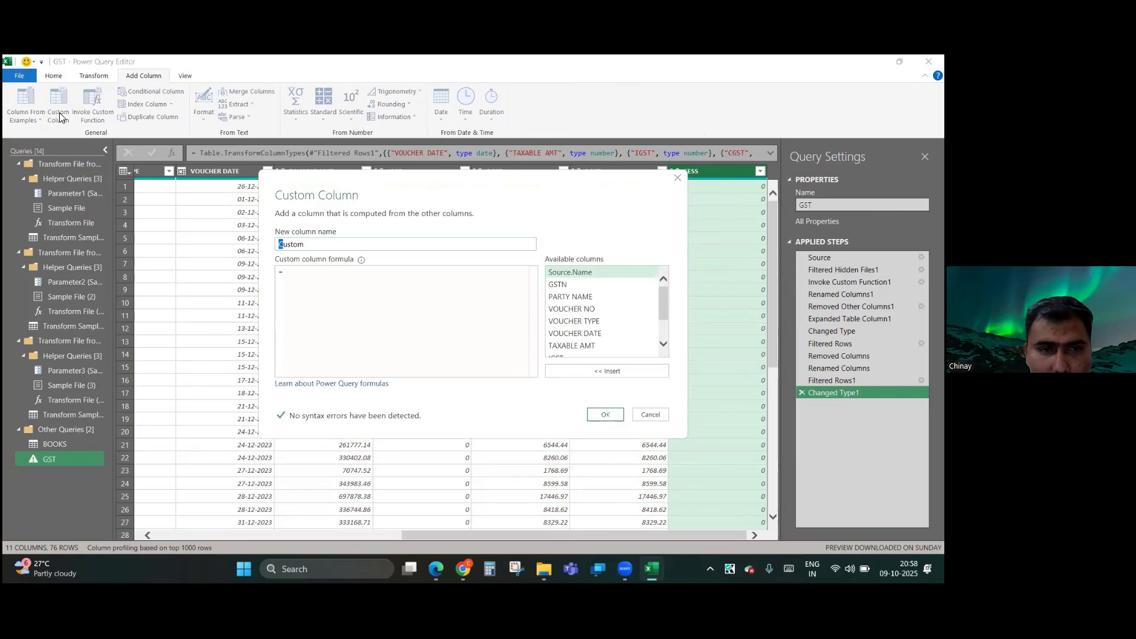
pyautogui.write('TOTAL TAX')
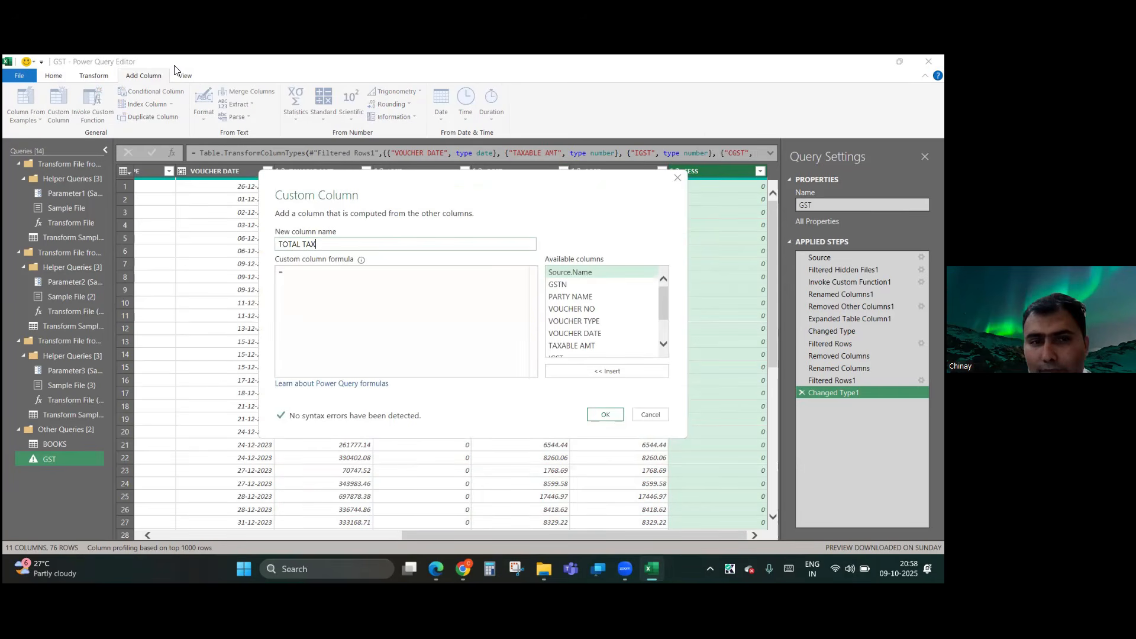
pyautogui.press('Tab')
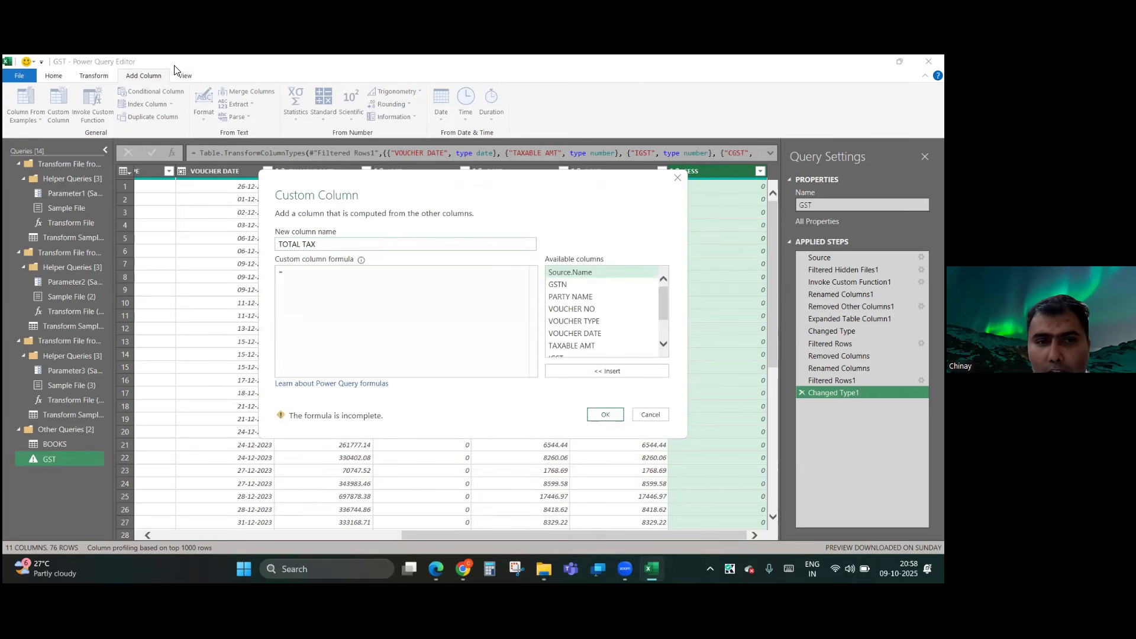
pyautogui.click(302, 274)
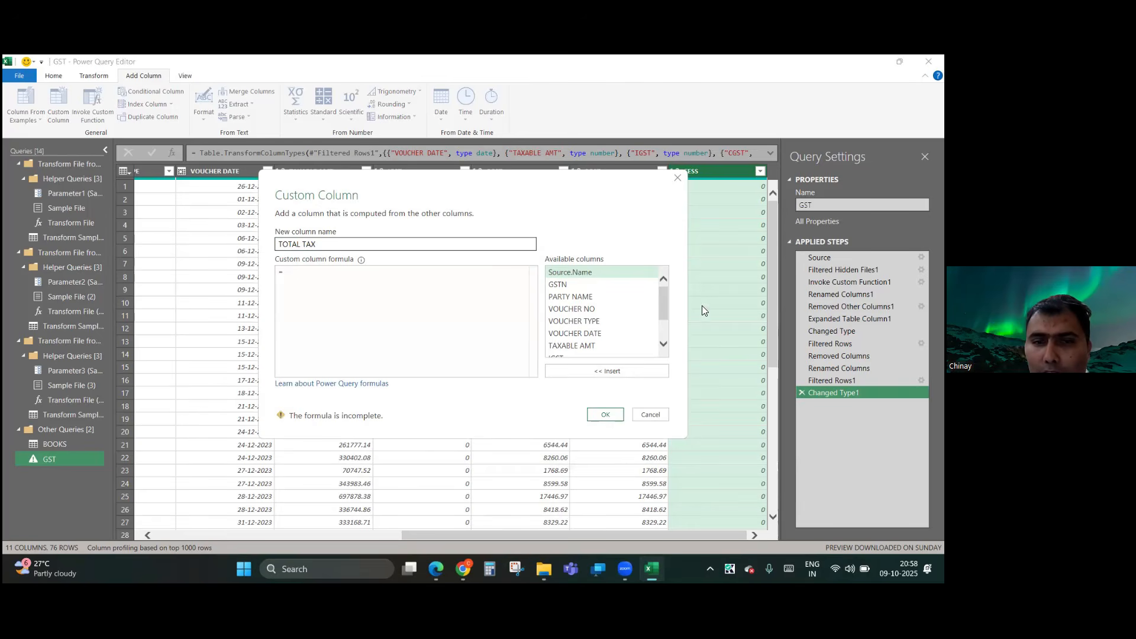
pyautogui.scroll(-2, 611, 329)
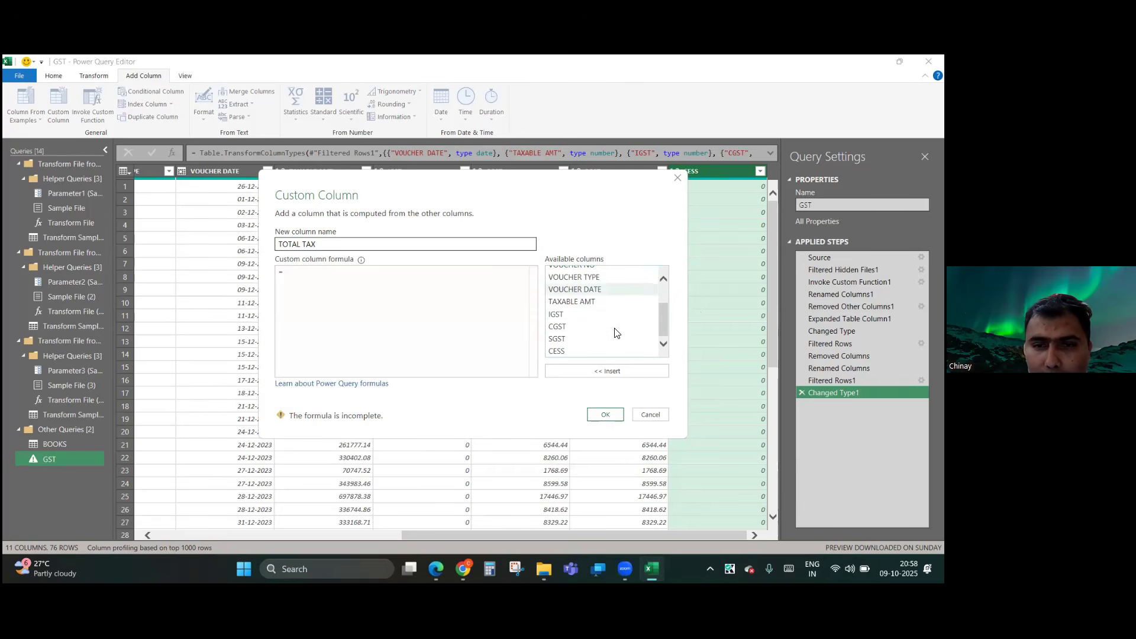
pyautogui.doubleClick(579, 314)
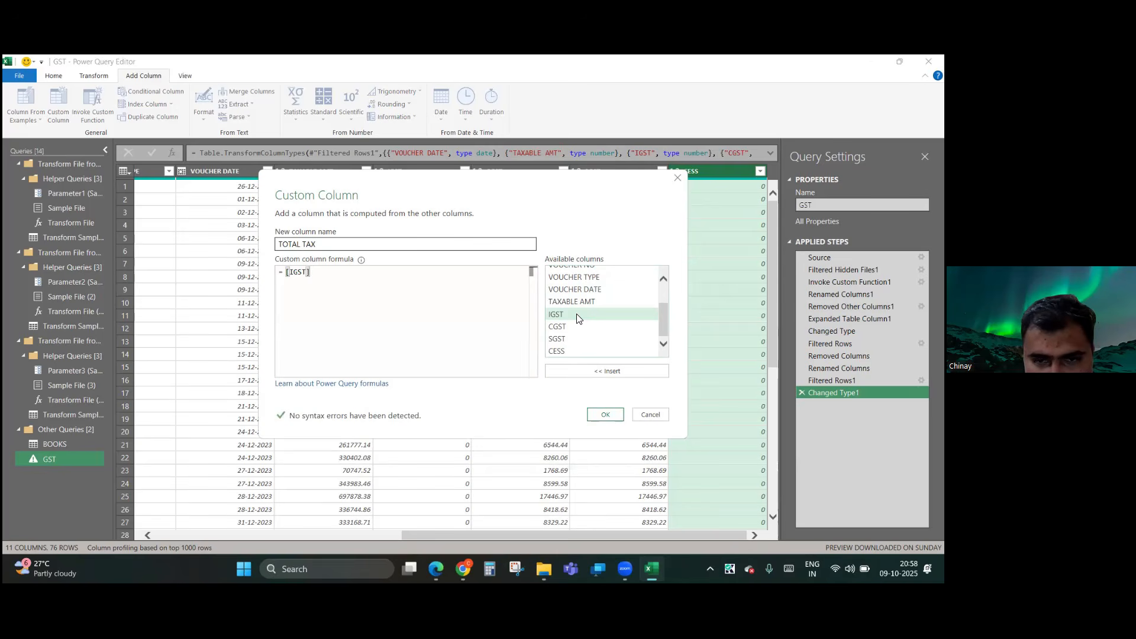
pyautogui.write('+')
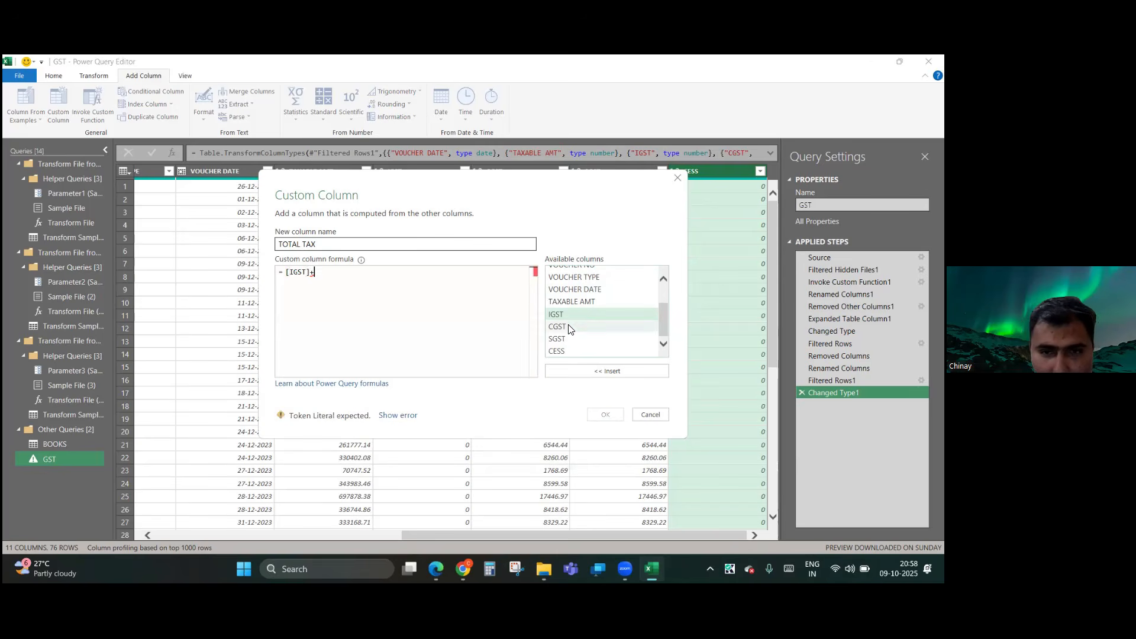
pyautogui.doubleClick(569, 327)
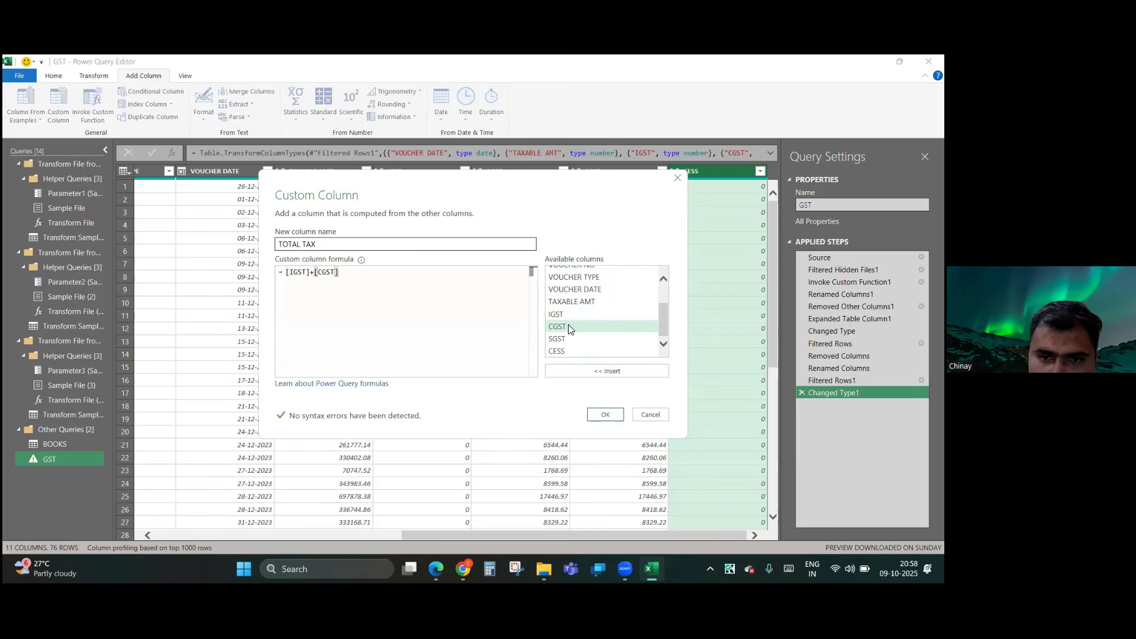
pyautogui.write('+')
pyautogui.doubleClick(562, 340)
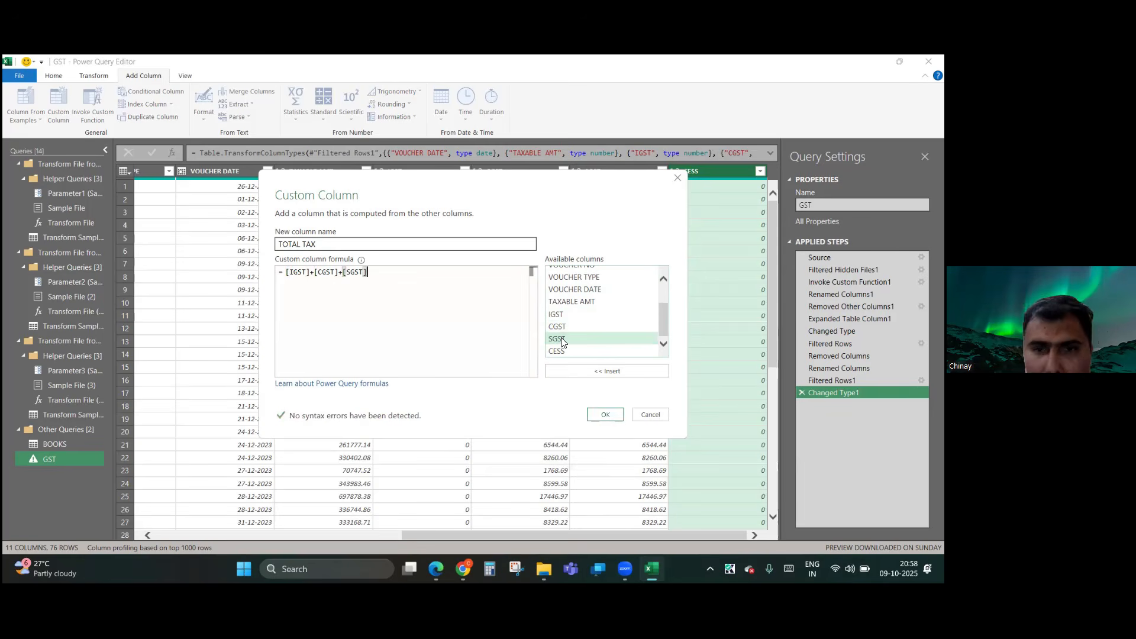
pyautogui.write('+')
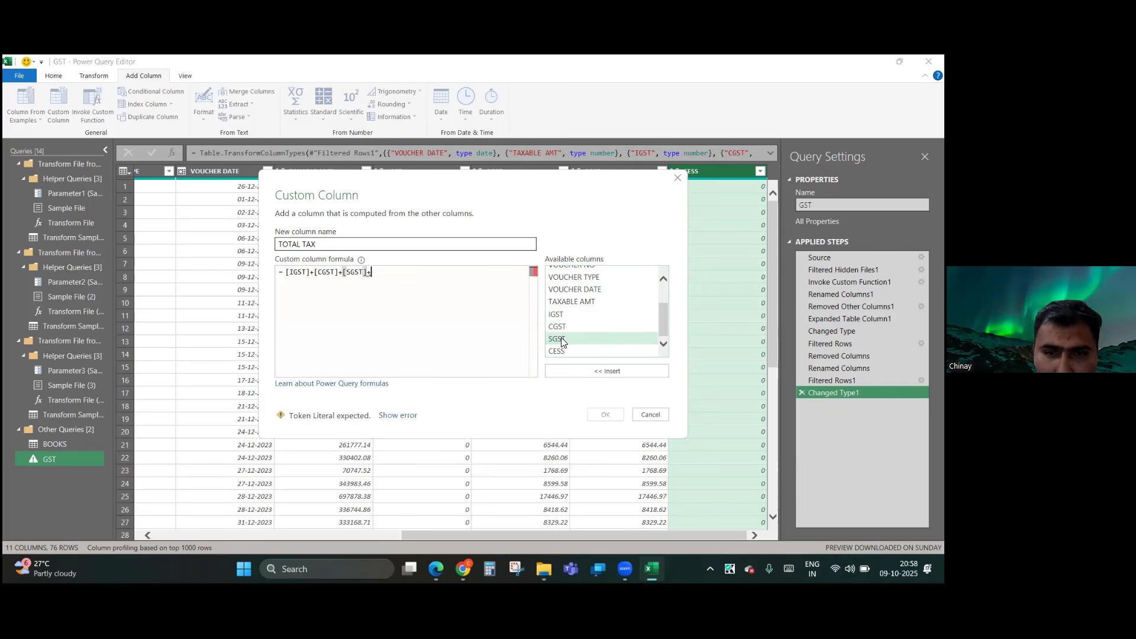
pyautogui.doubleClick(559, 352)
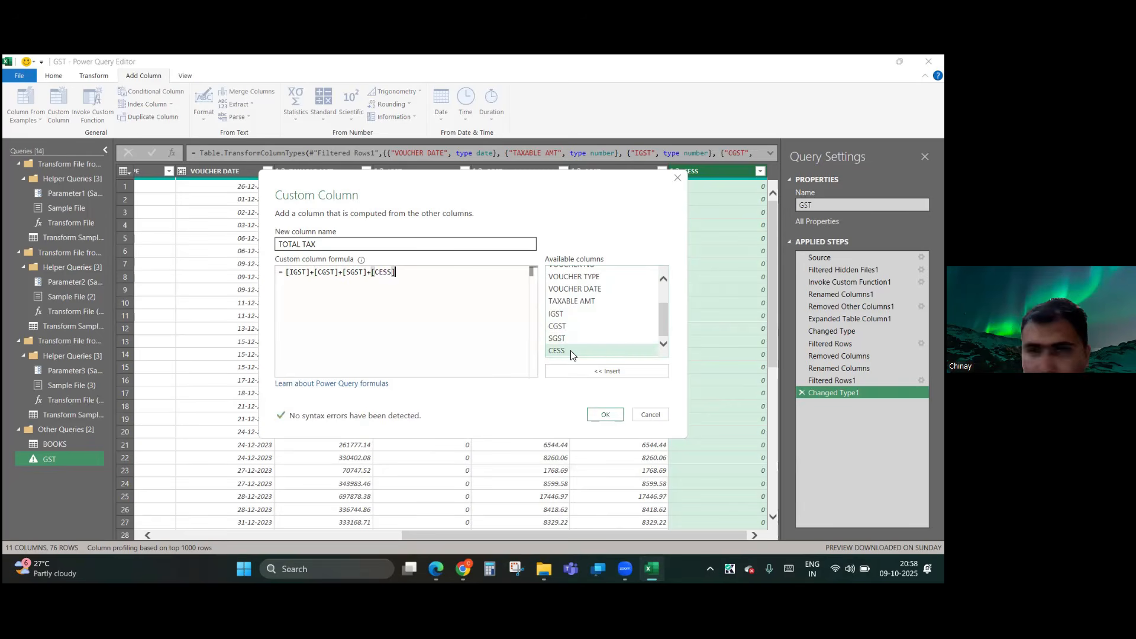
pyautogui.click(604, 415)
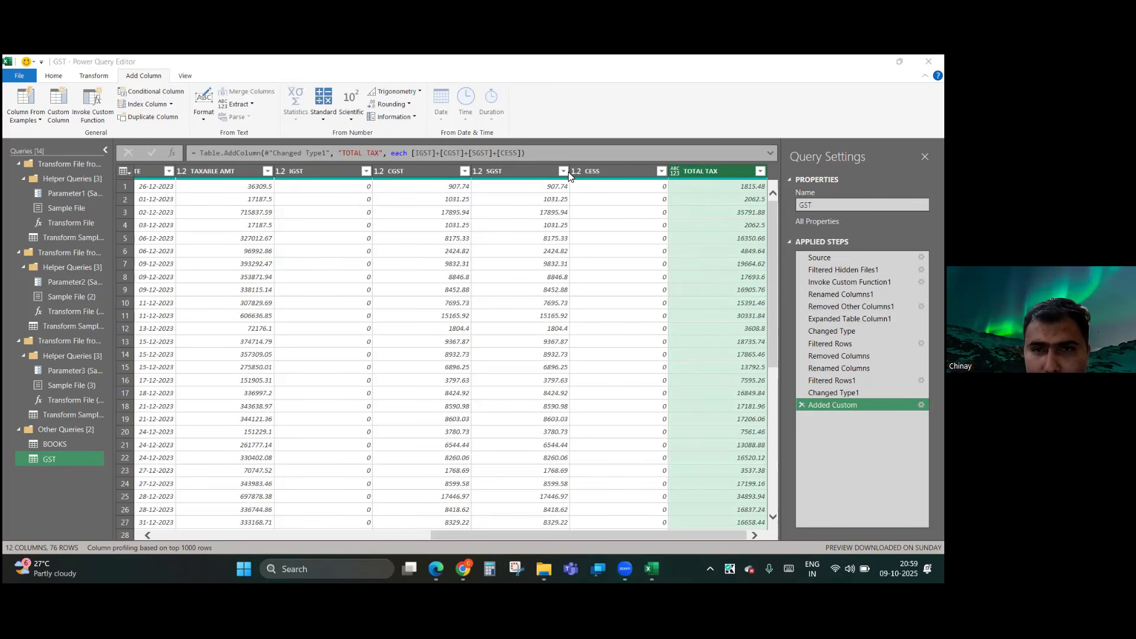
# - Set the data type of the TOTAL TAX column to Decimal Number
pyautogui.click(675, 173)
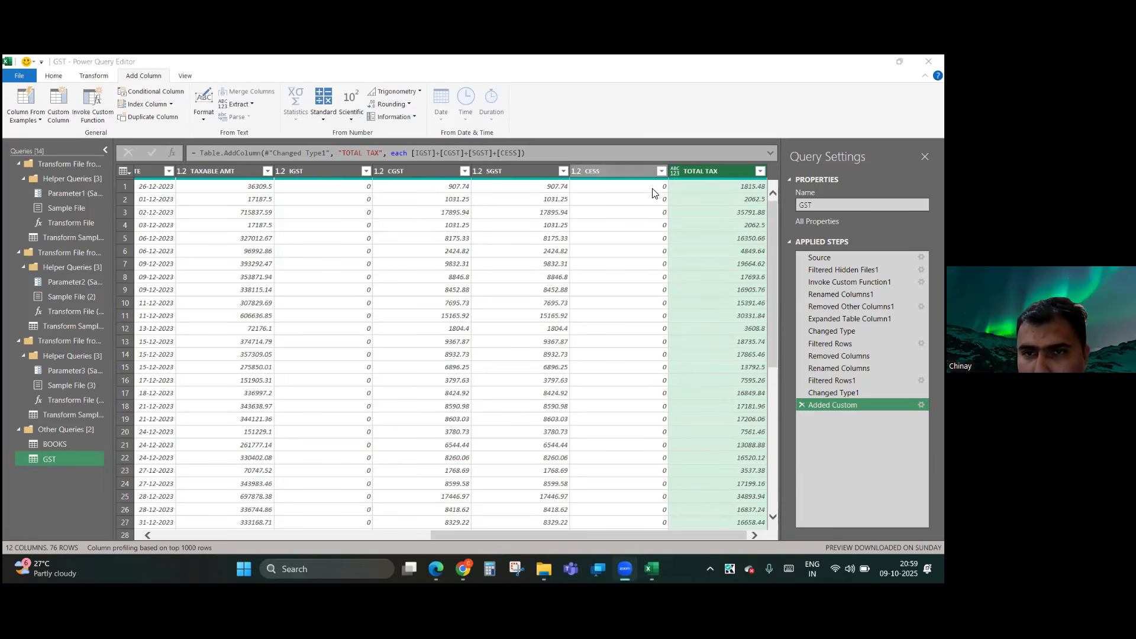
pyautogui.click(678, 172)
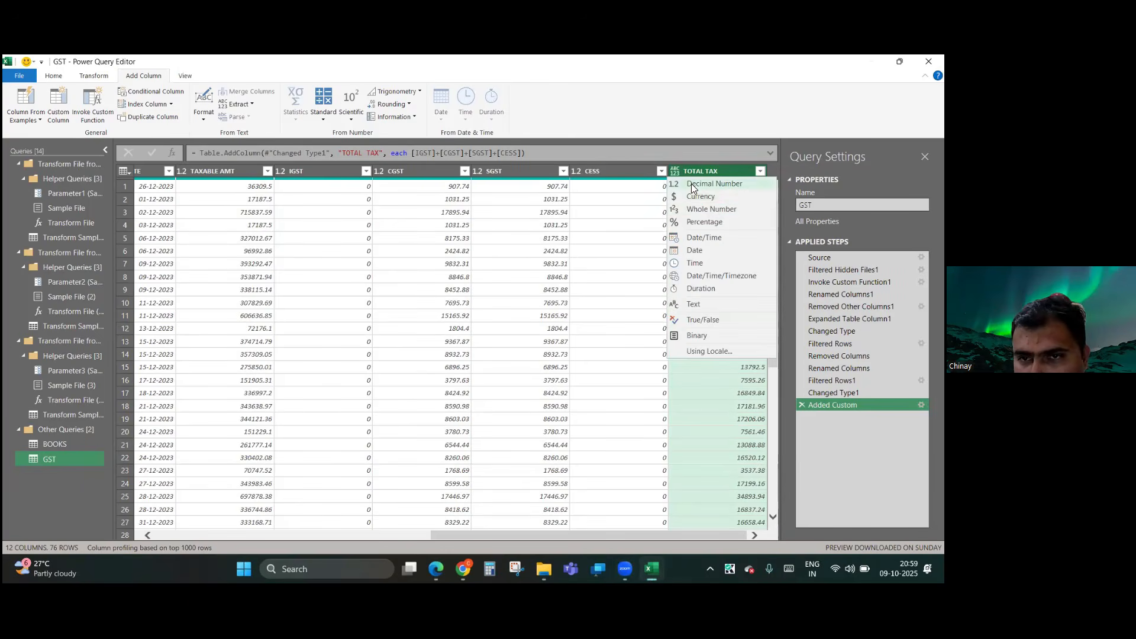
pyautogui.click(693, 185)
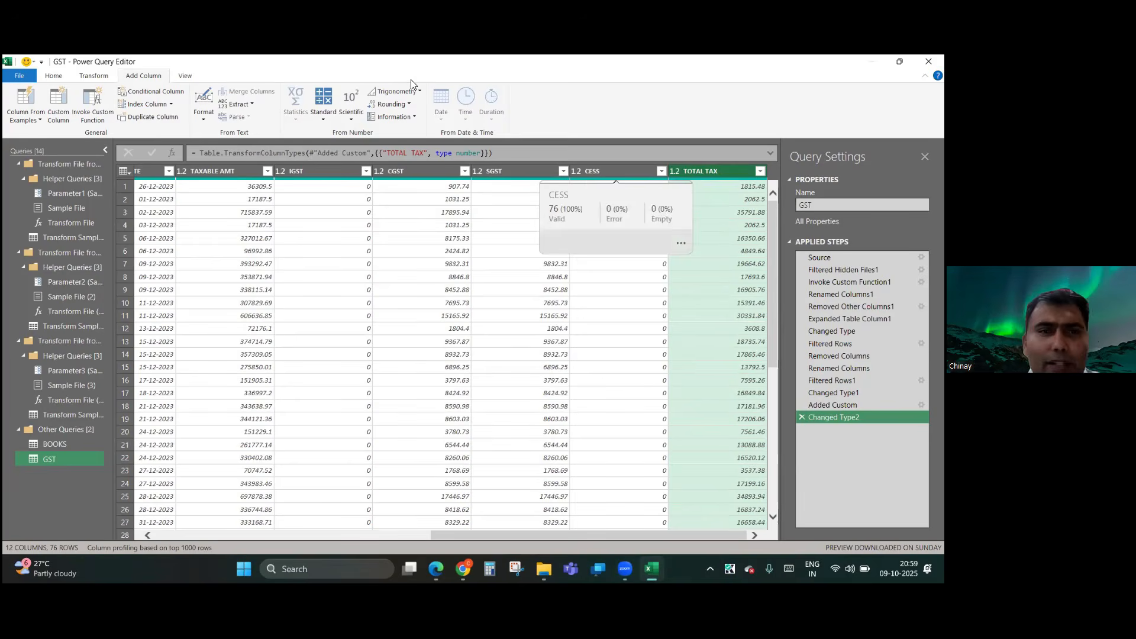
# - Add a custom column named INVOICE VALUE with the formula [TAXABLE AMT]+[TOTAL TAX] and set its data type to Decimal Number
pyautogui.click(60, 112)
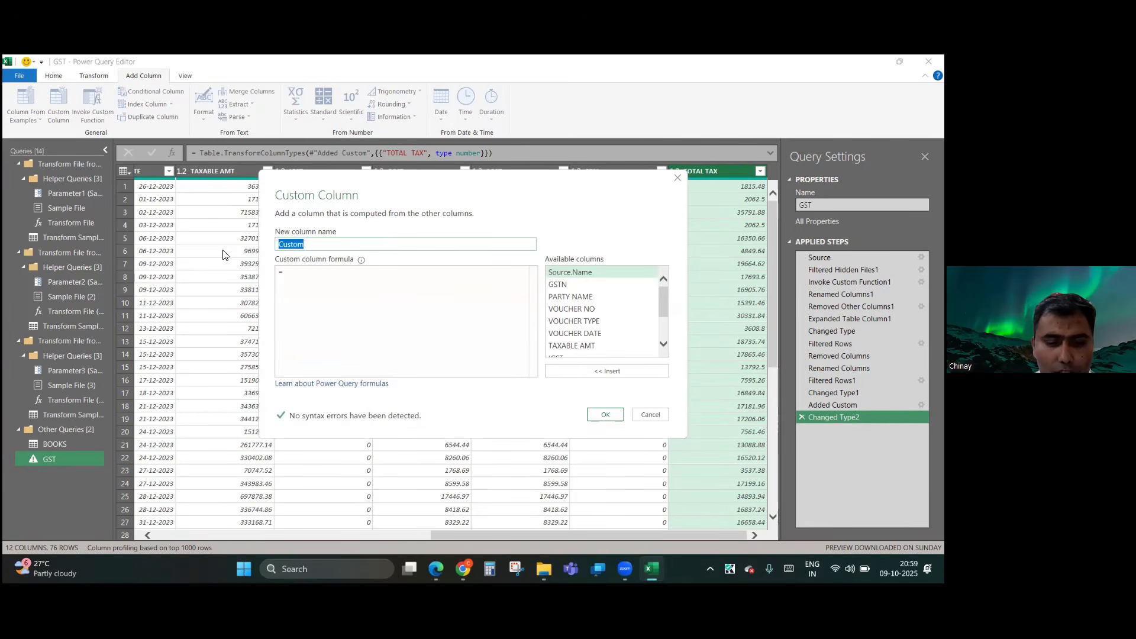
pyautogui.write('INVOICE VA')
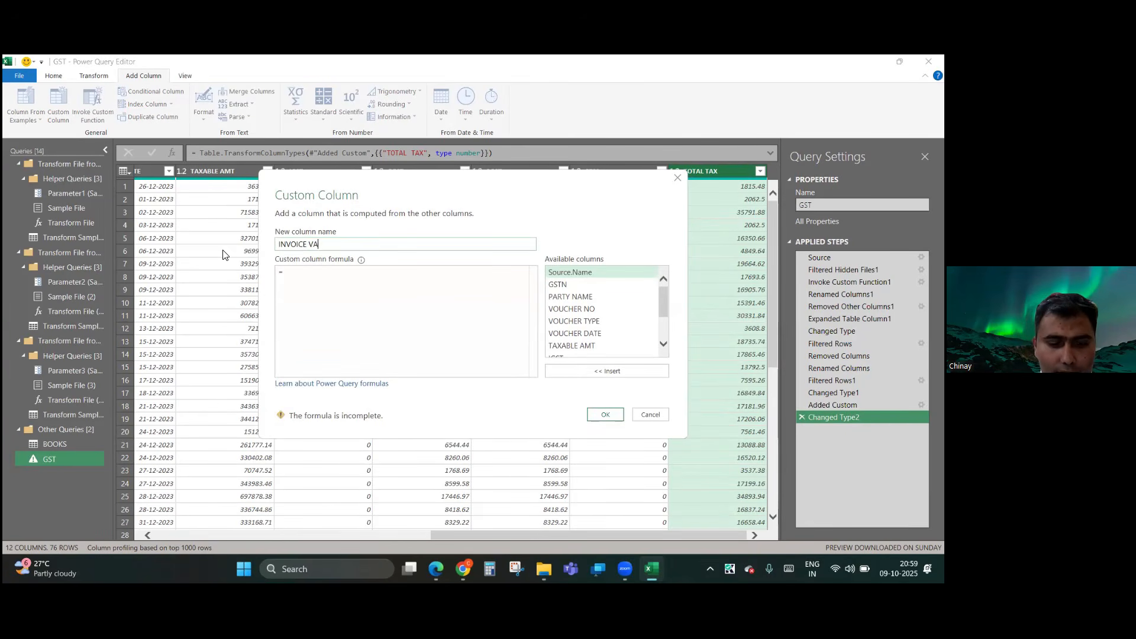
pyautogui.write('LUE')
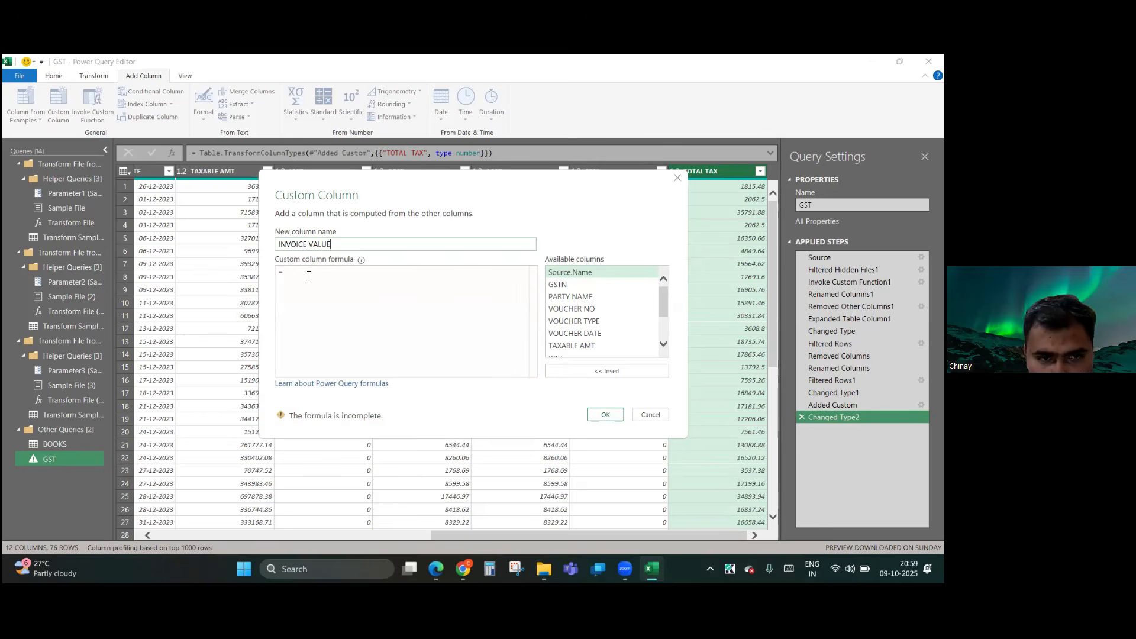
pyautogui.scroll(-2, 597, 319)
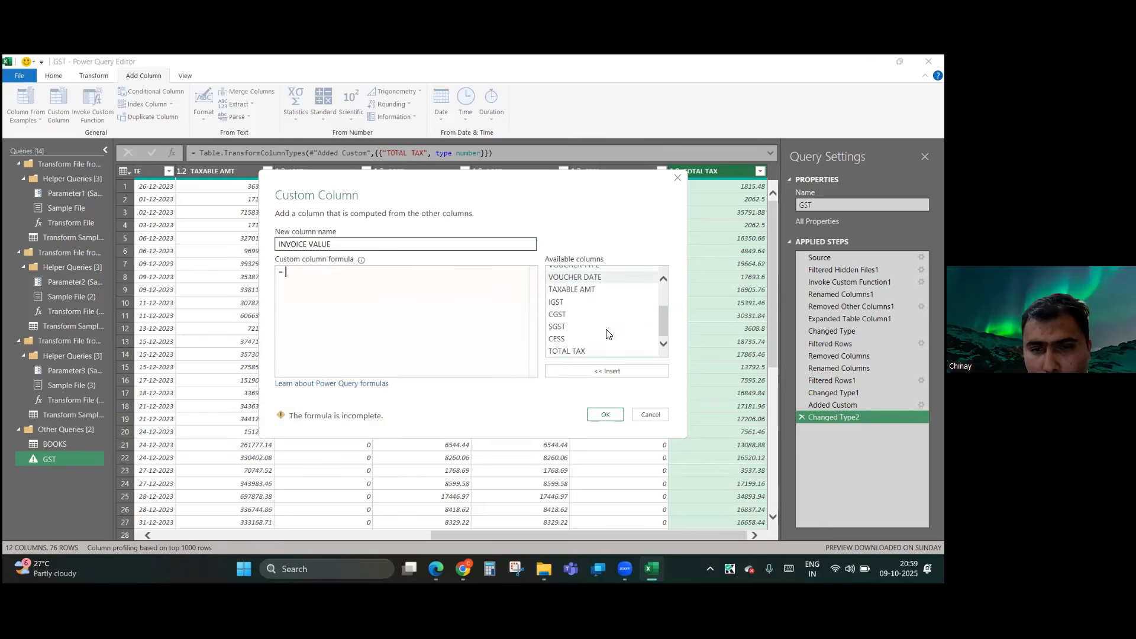
pyautogui.doubleClick(583, 290)
pyautogui.write('+')
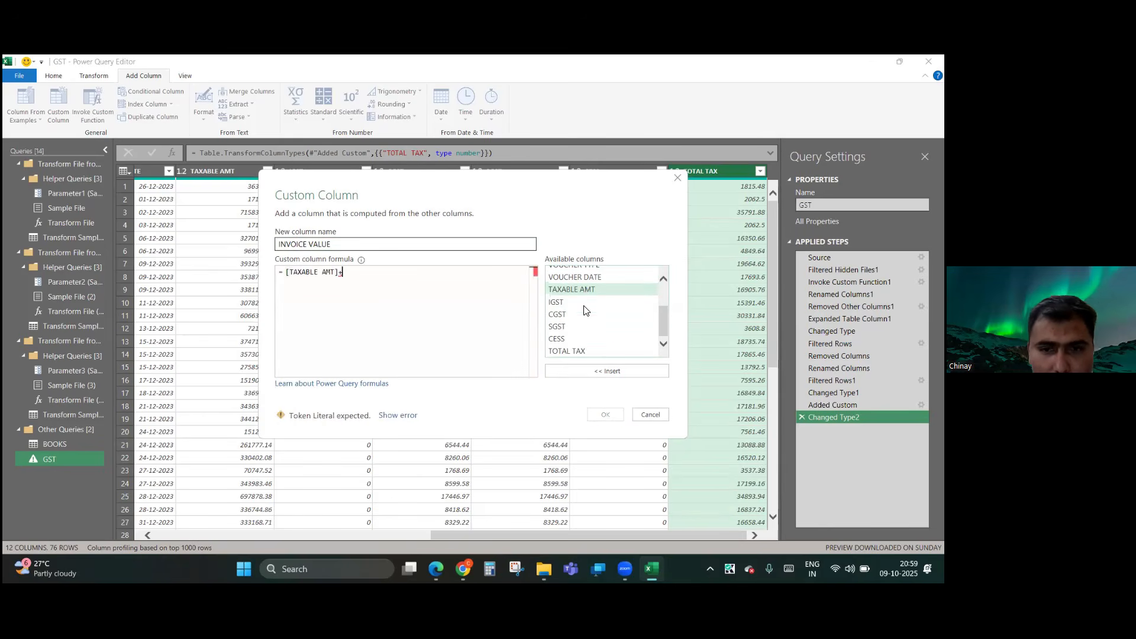
pyautogui.doubleClick(567, 350)
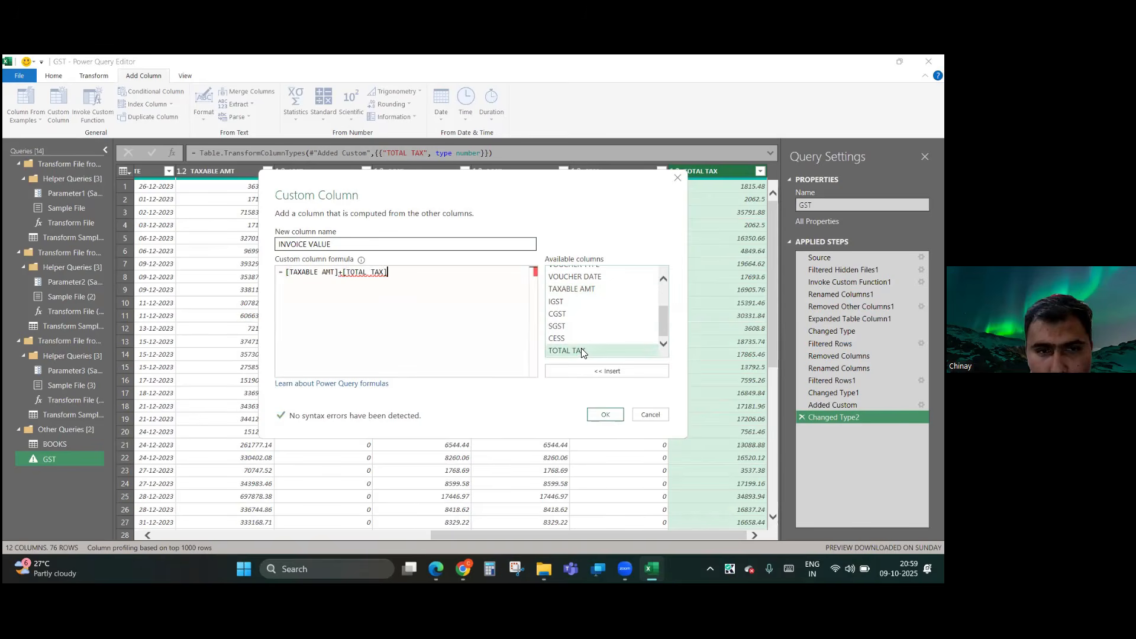
pyautogui.click(603, 415)
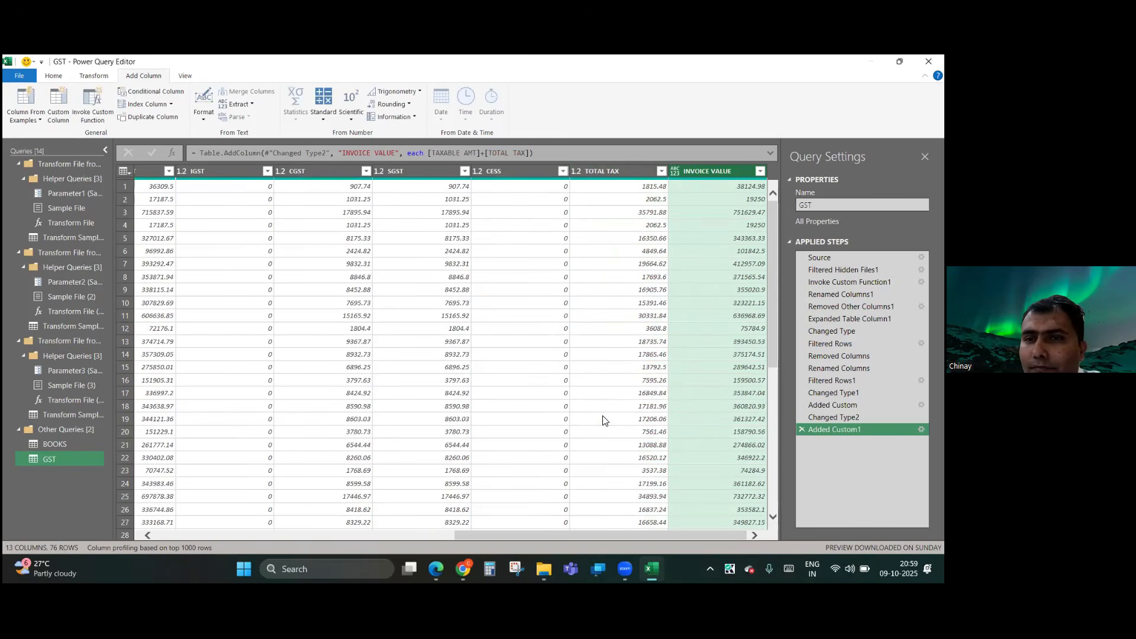
pyautogui.click(674, 171)
pyautogui.click(686, 187)
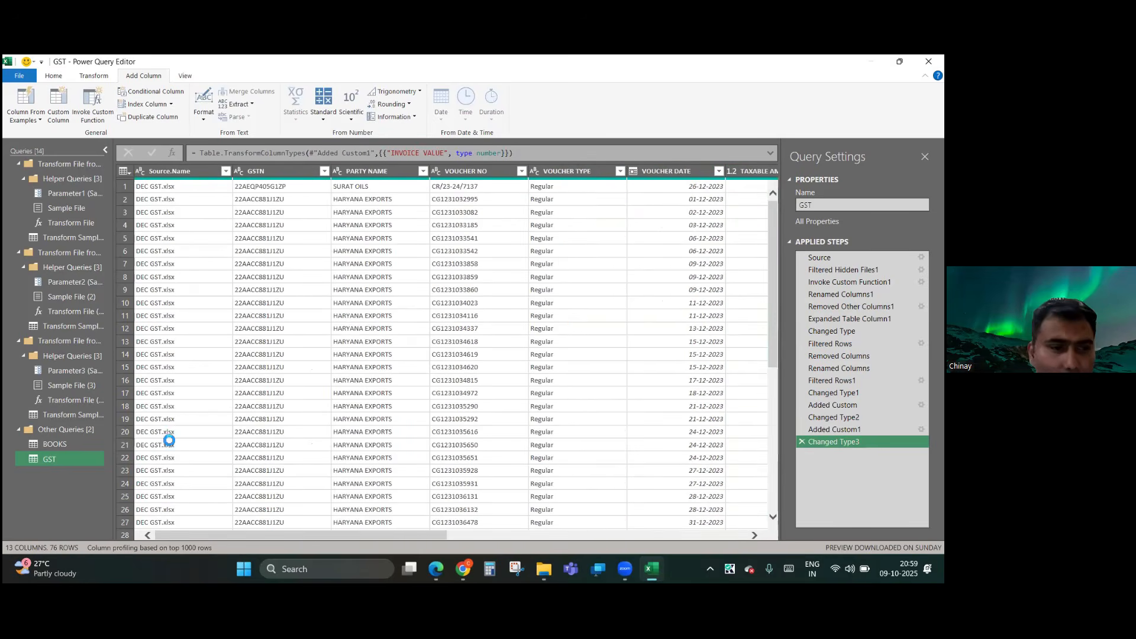
# - Check the BOOKS query's columns, and in the GST query's Source.Name column replace ".xlsx" with nothing
pyautogui.click(76, 443)
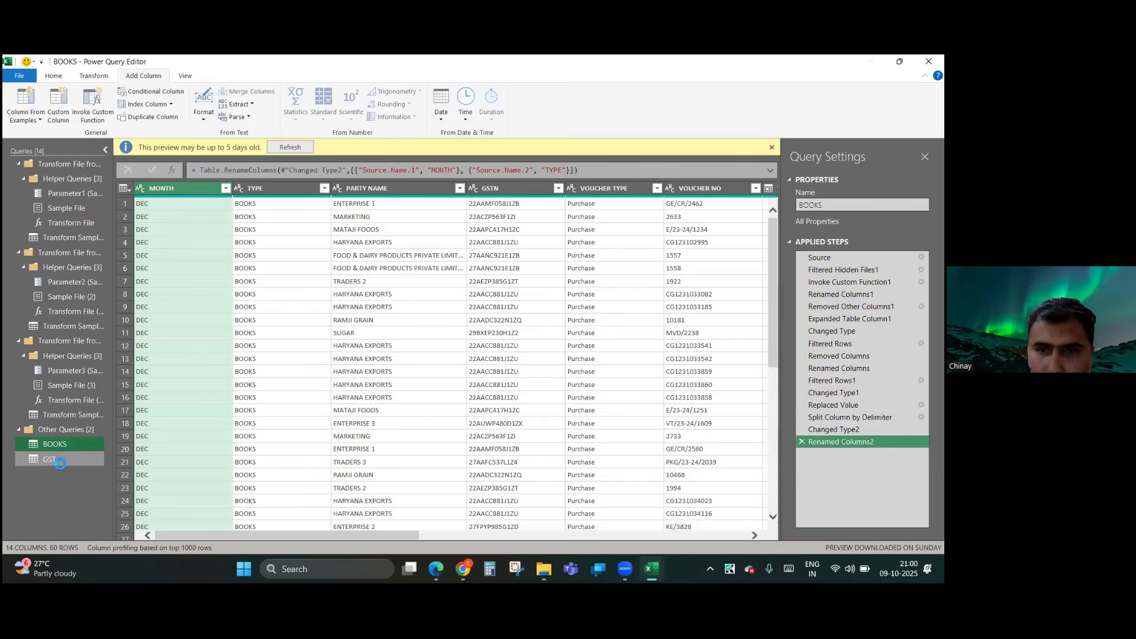
pyautogui.click(59, 460)
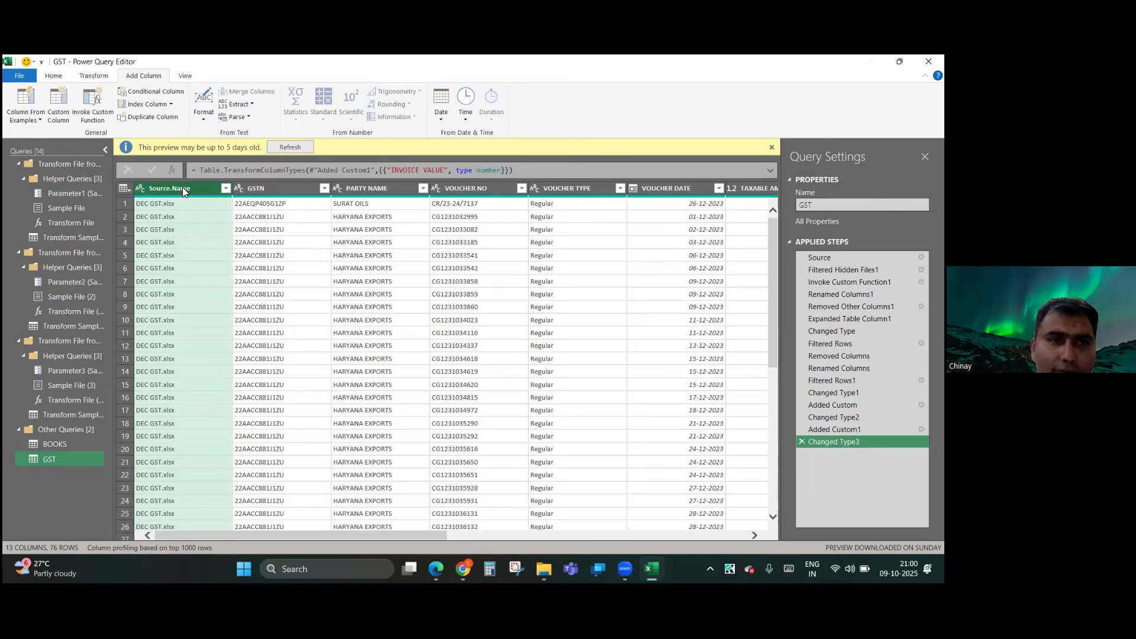
pyautogui.click(52, 77)
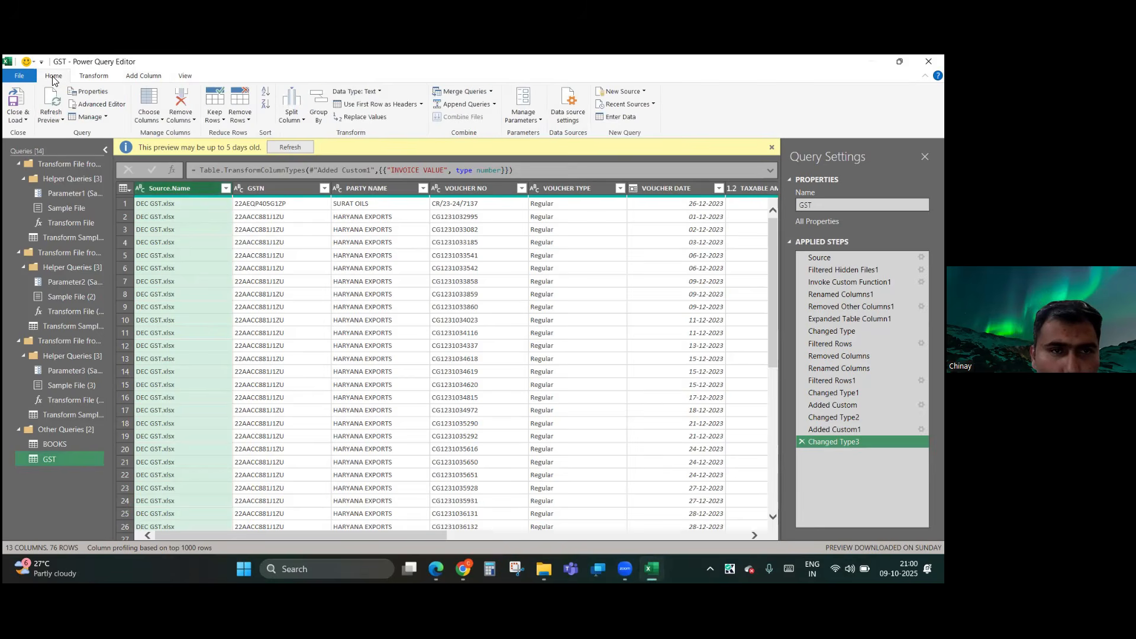
pyautogui.click(352, 117)
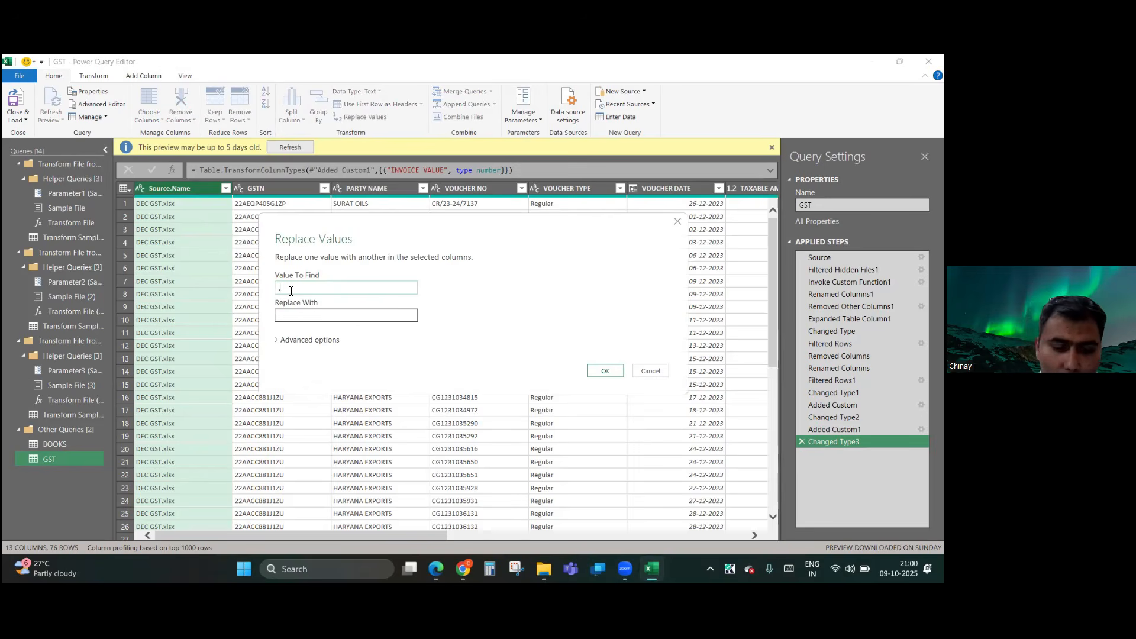
pyautogui.write('.xlsx')
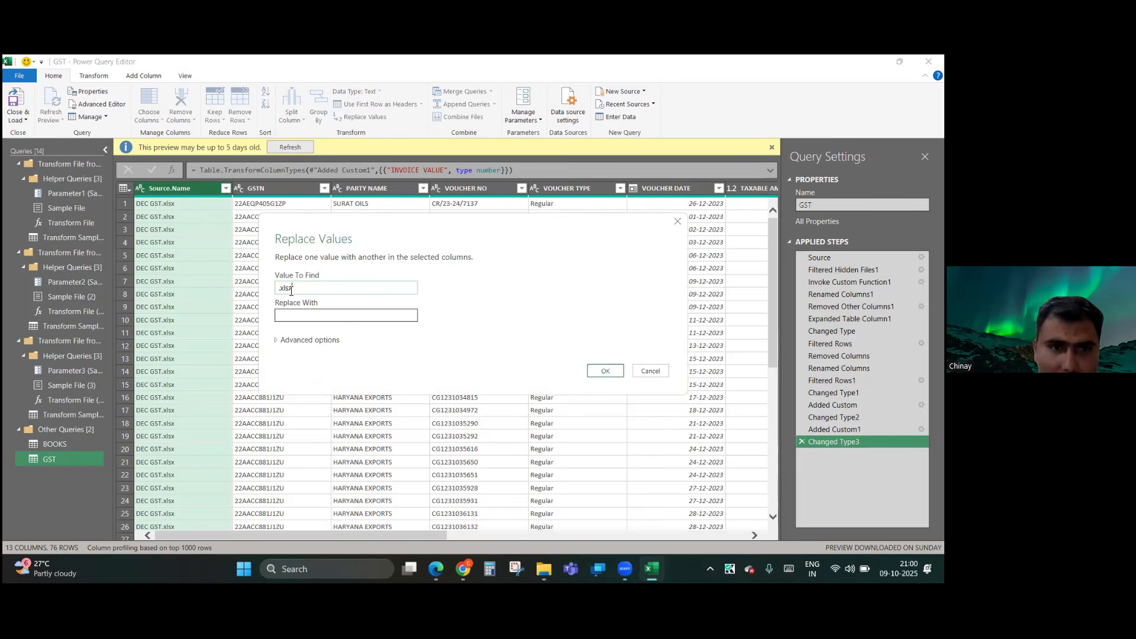
pyautogui.click(598, 372)
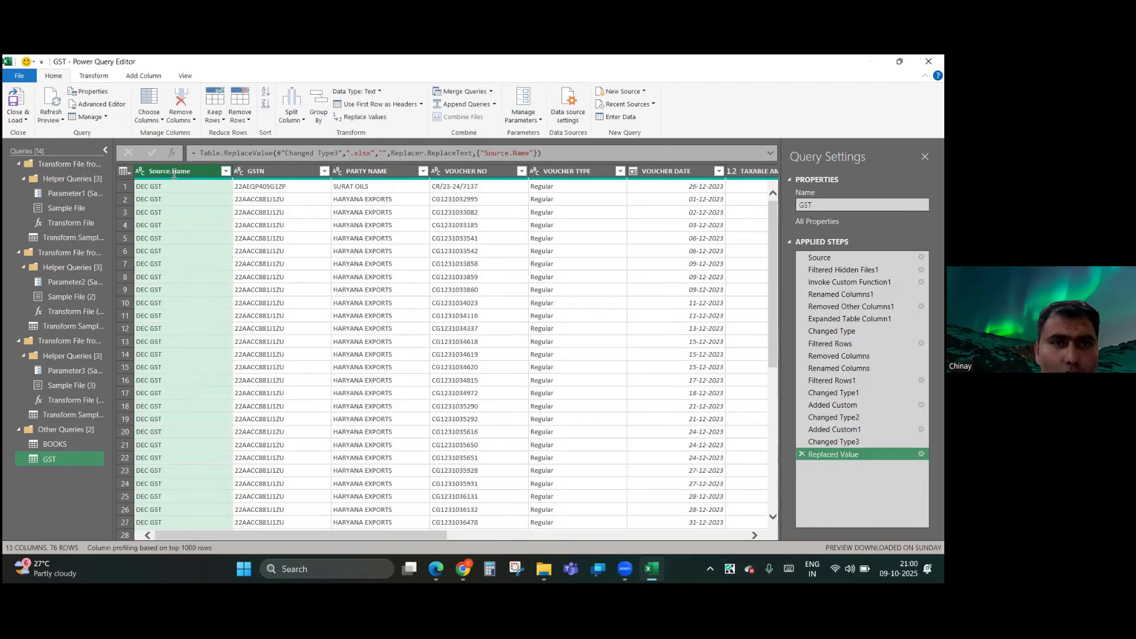
# - Split the GST query's Source.Name column by the space delimiter at the left-most delimiter
pyautogui.click(292, 113)
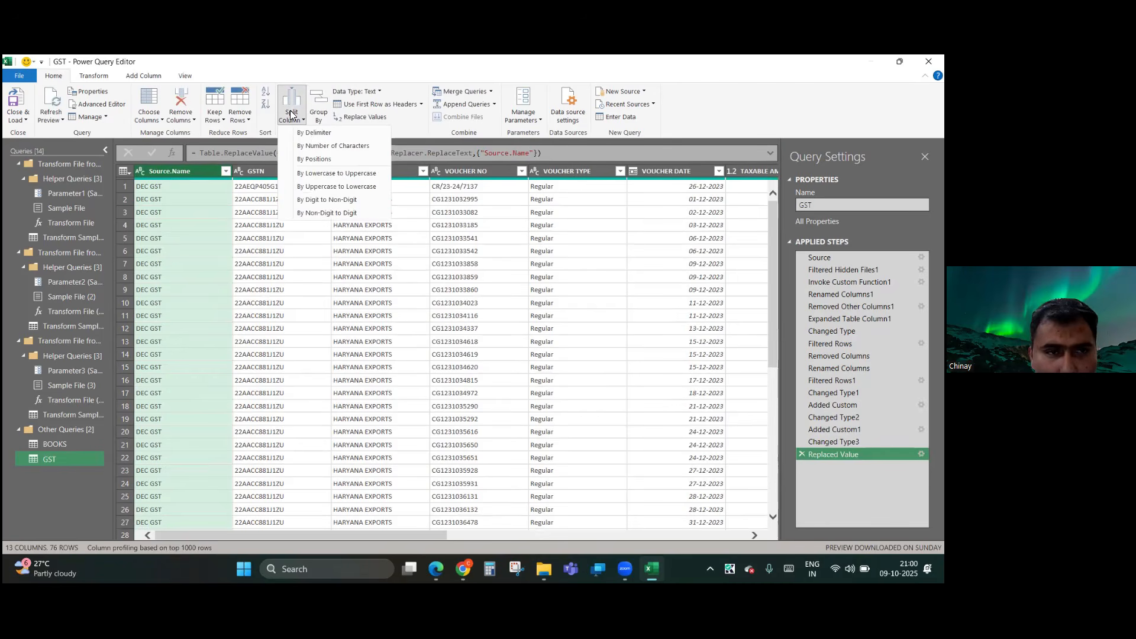
pyautogui.click(314, 133)
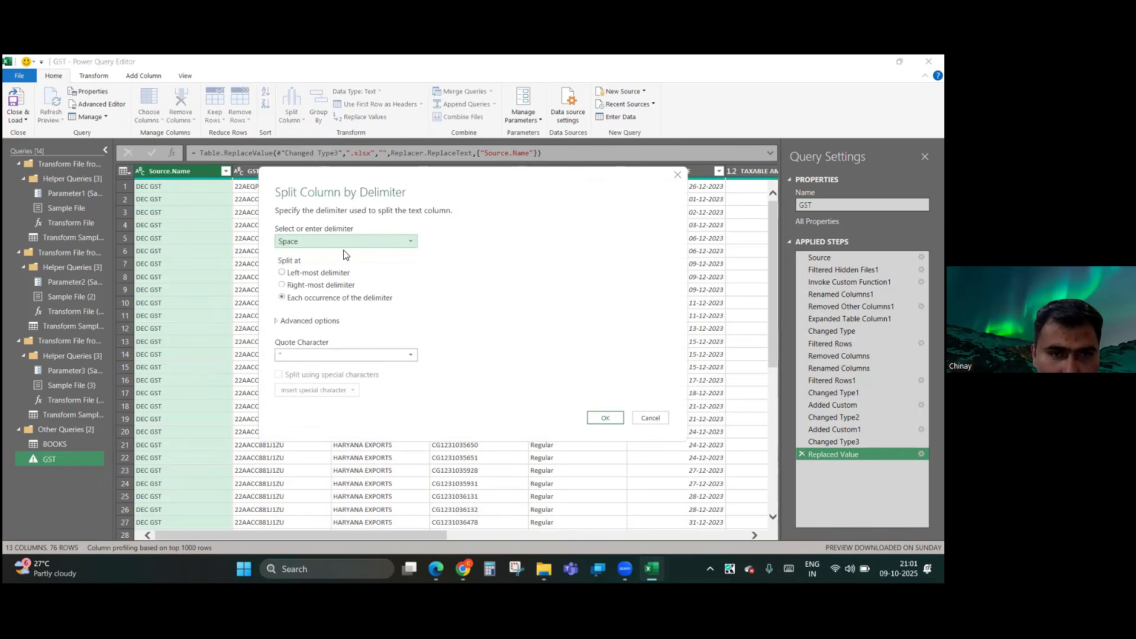
pyautogui.click(319, 272)
pyautogui.click(594, 415)
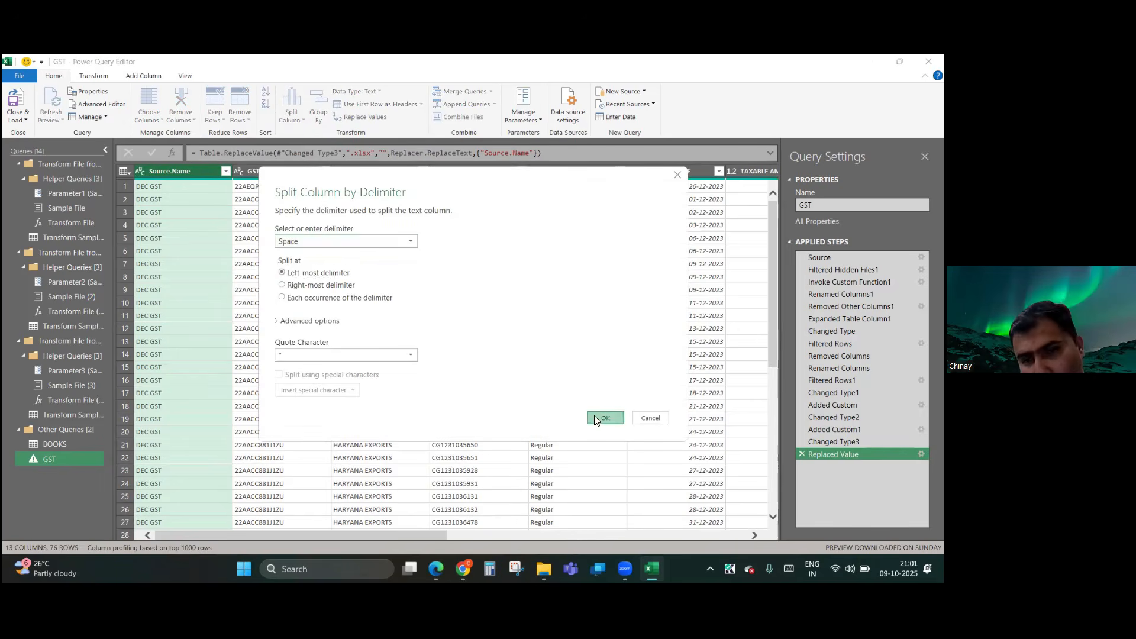
# - Rename the Source.Name.1 column as MONT and the Source.Name.2 column as TYPE
pyautogui.doubleClick(166, 171)
pyautogui.write('month')
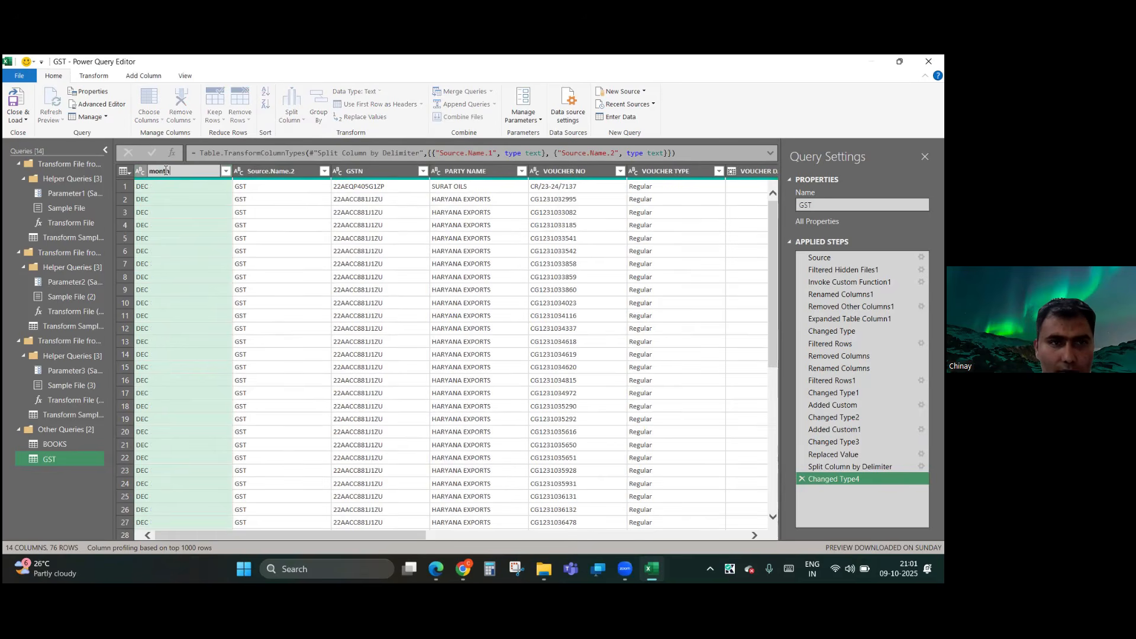
pyautogui.press('BackSpace')
pyautogui.press('BackSpace')
pyautogui.press('BackSpace')
pyautogui.press('BackSpace')
pyautogui.press('BackSpace')
pyautogui.write('MONTH')
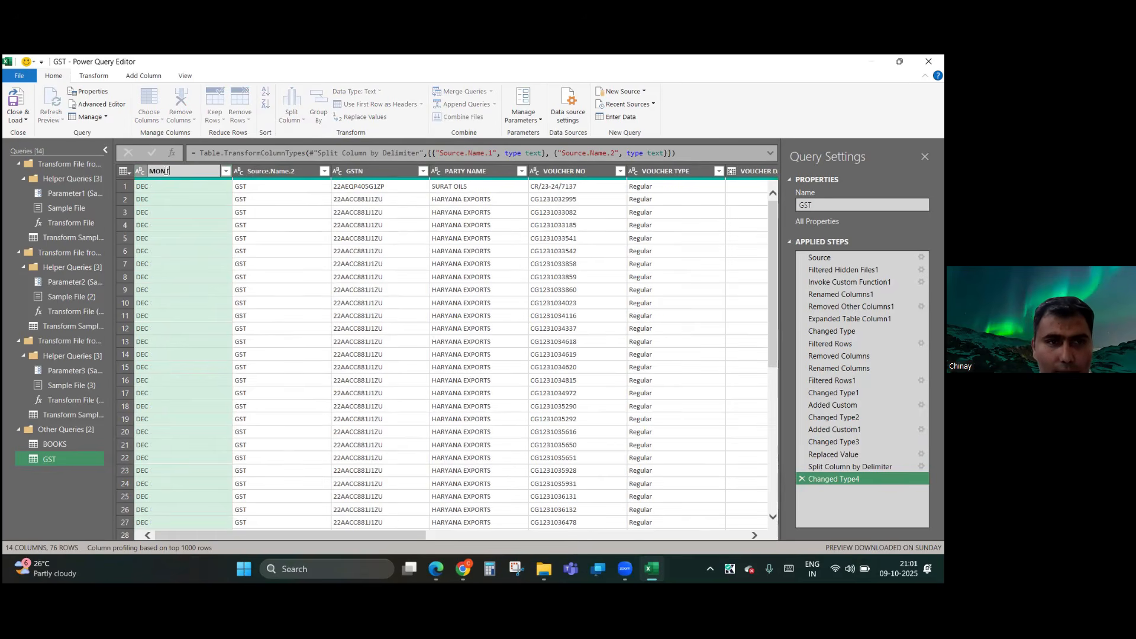
pyautogui.doubleClick(274, 171)
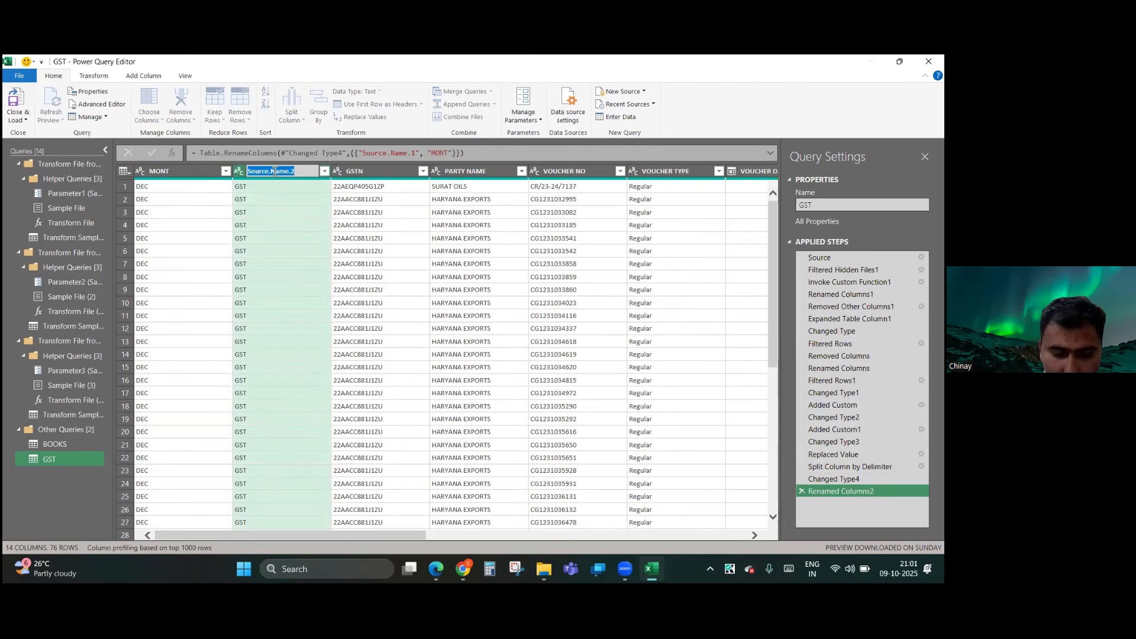
pyautogui.write('TYPE')
pyautogui.press('Return')
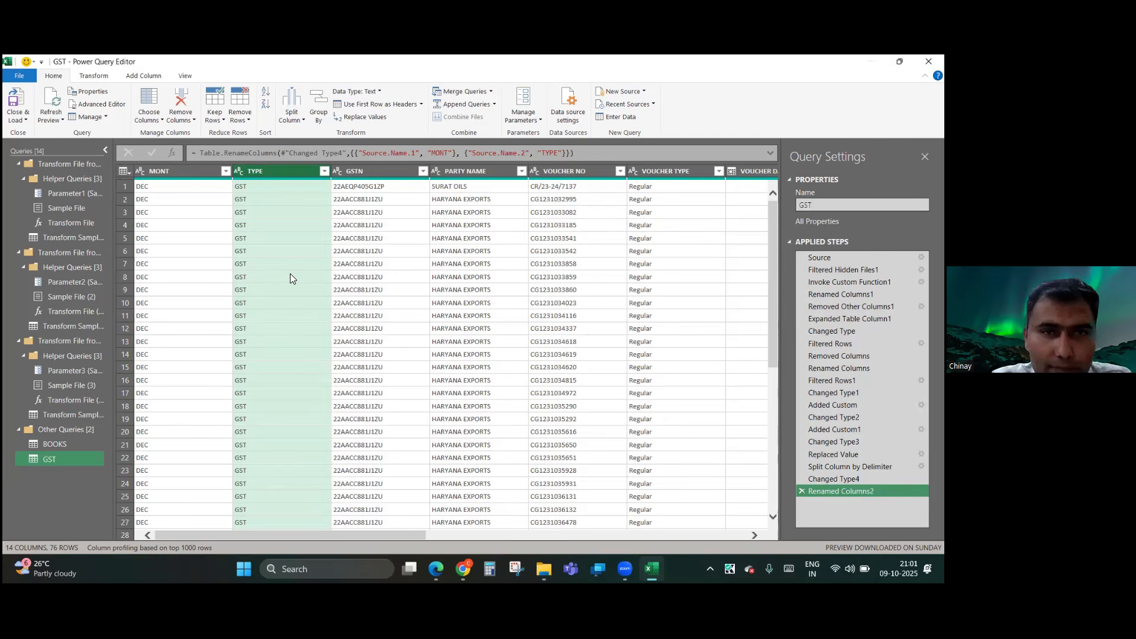
# - Close the editor and load the query into the workbook, and compare the columns of the GST and BOOKS sheets
pyautogui.click(18, 117)
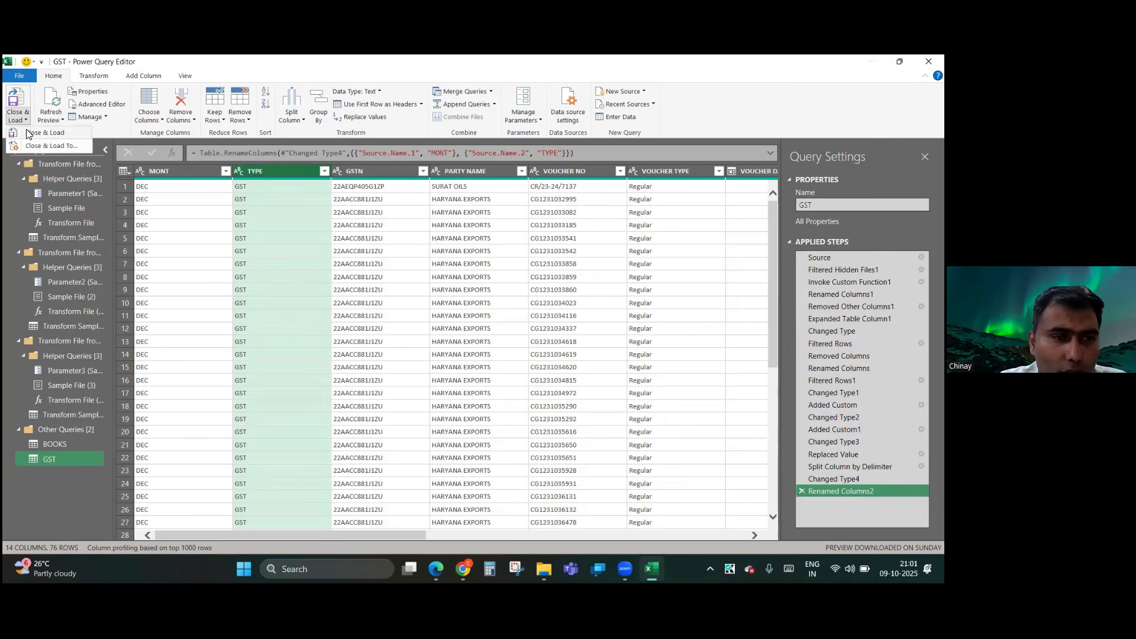
pyautogui.click(26, 131)
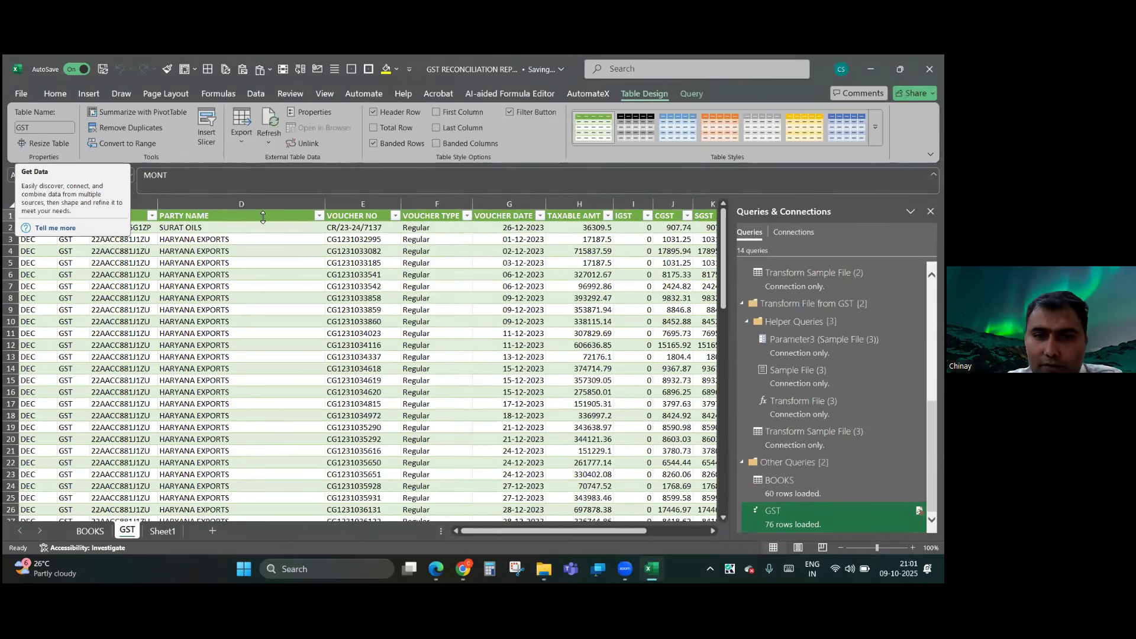
pyautogui.hscroll(4, 325, 427)
pyautogui.hscroll(-4, 325, 426)
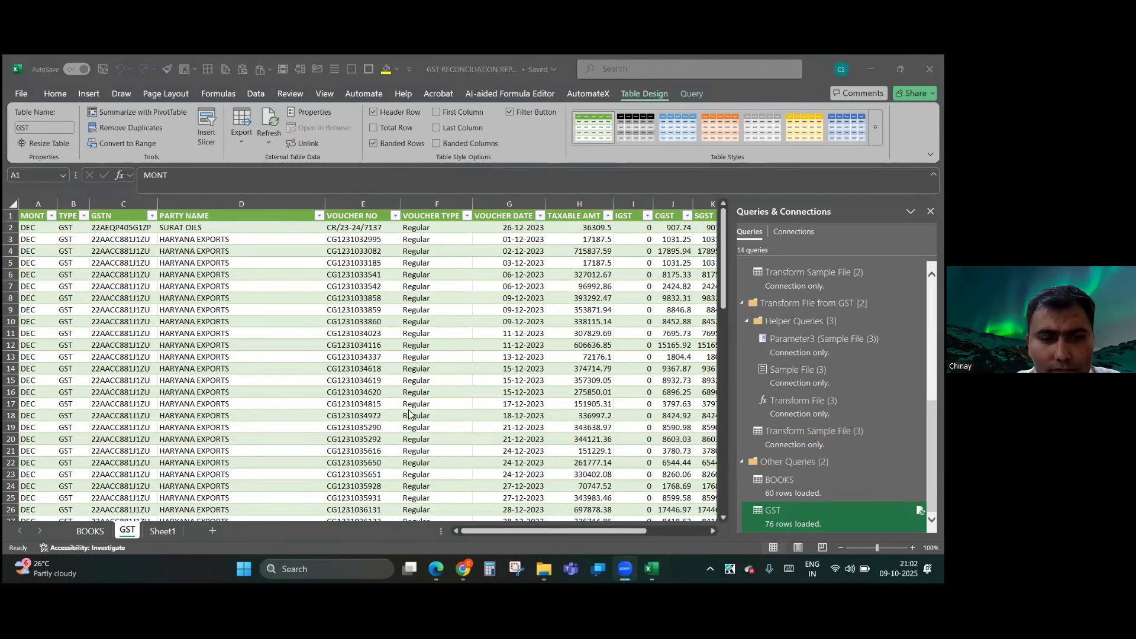
pyautogui.hscroll(4, 408, 414)
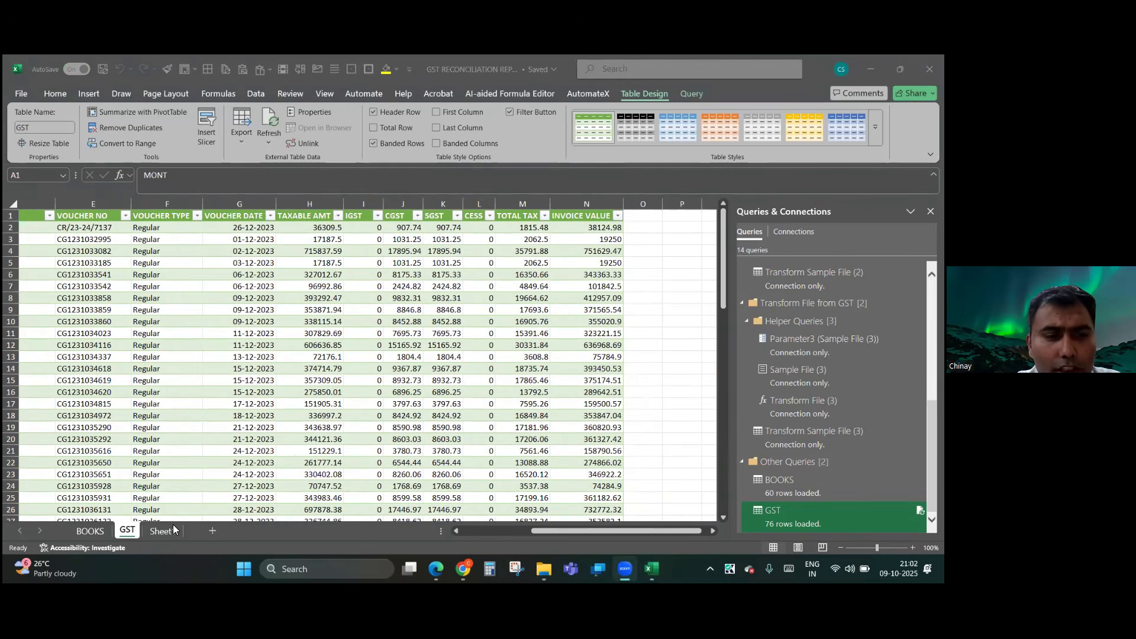
pyautogui.click(115, 525)
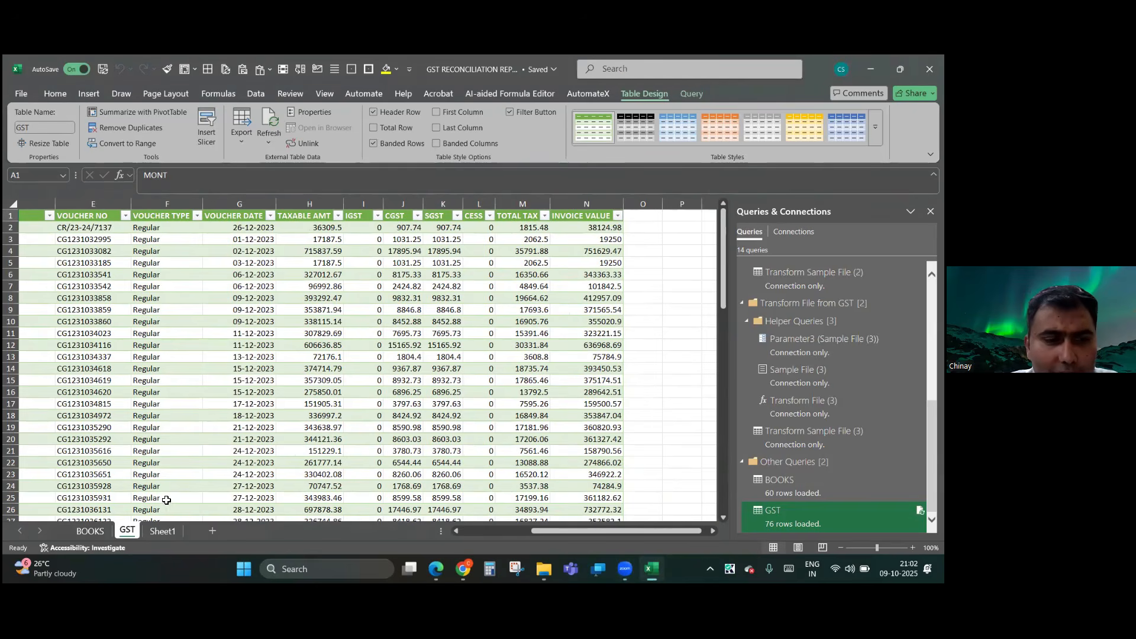
pyautogui.click(89, 533)
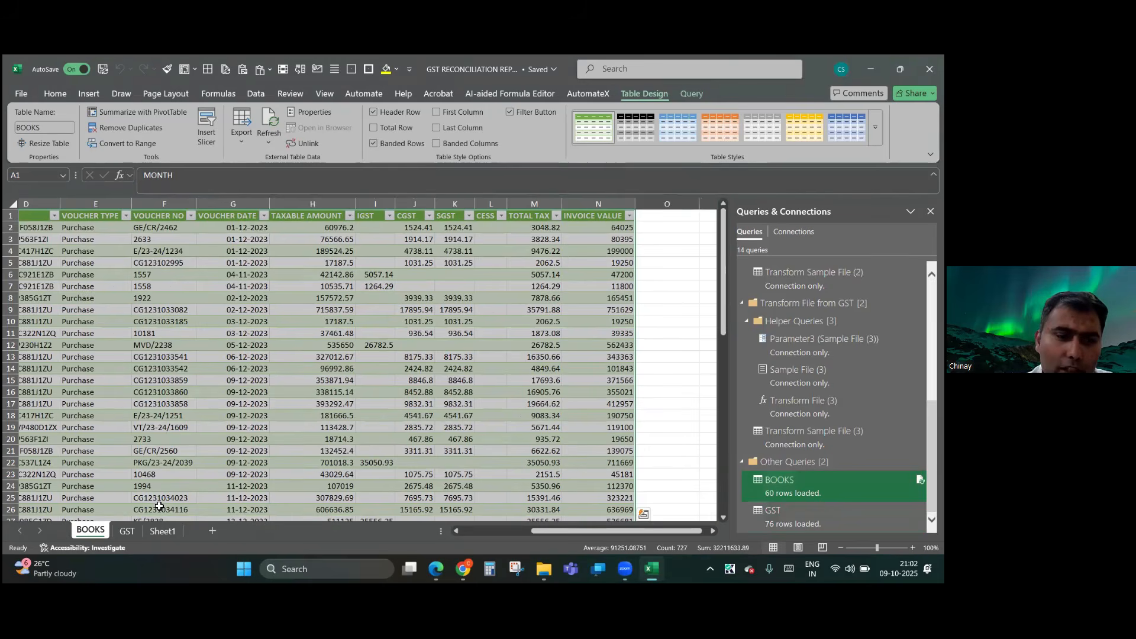
pyautogui.click(128, 532)
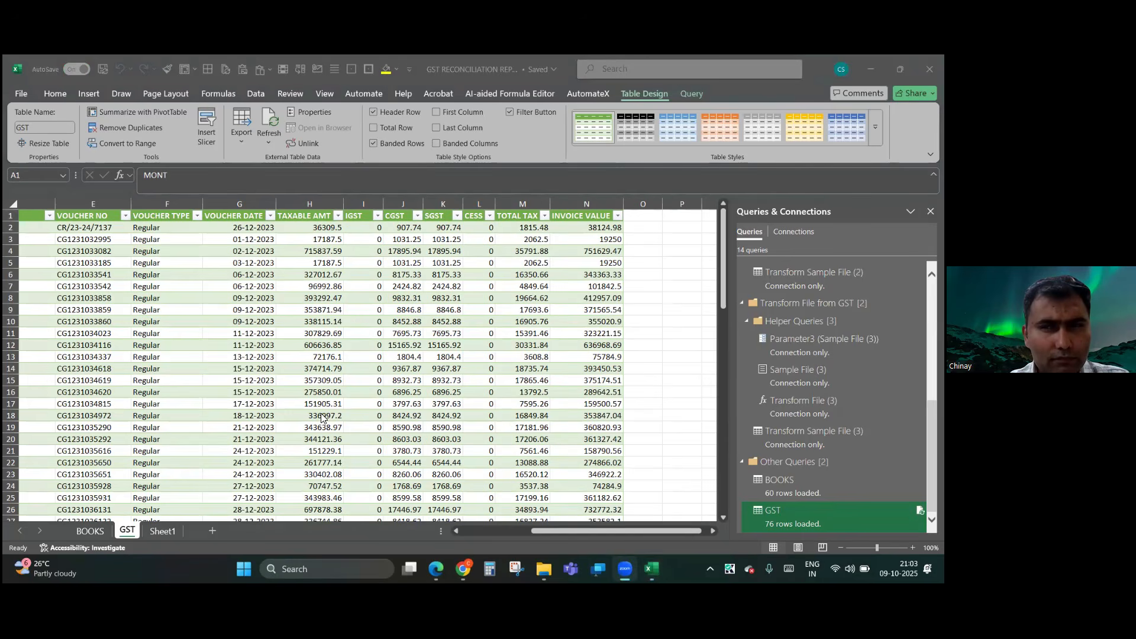
pyautogui.hscroll(-2, 321, 417)
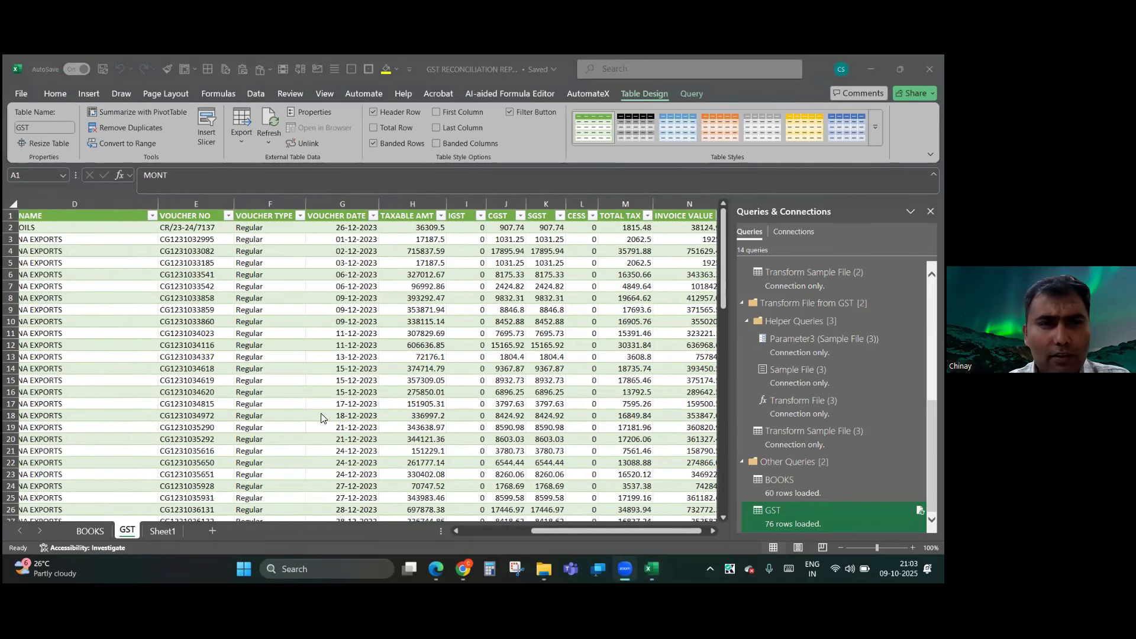
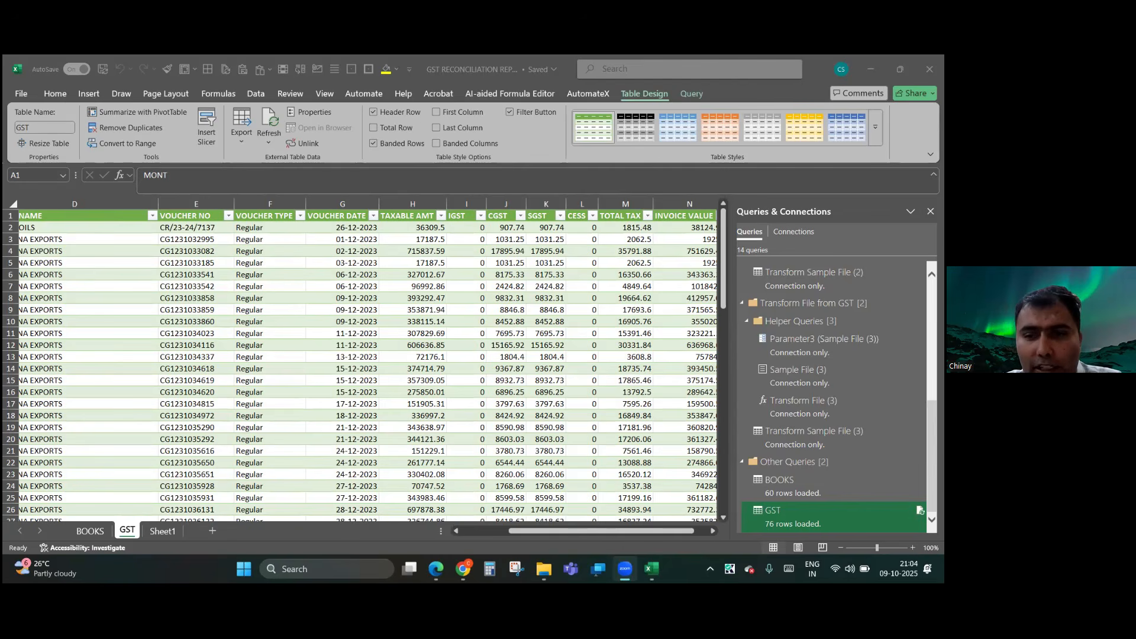
# - Reopen the Power Query Editor from the GST table and display the GST query
pyautogui.hotkey('alt', 'Tab')
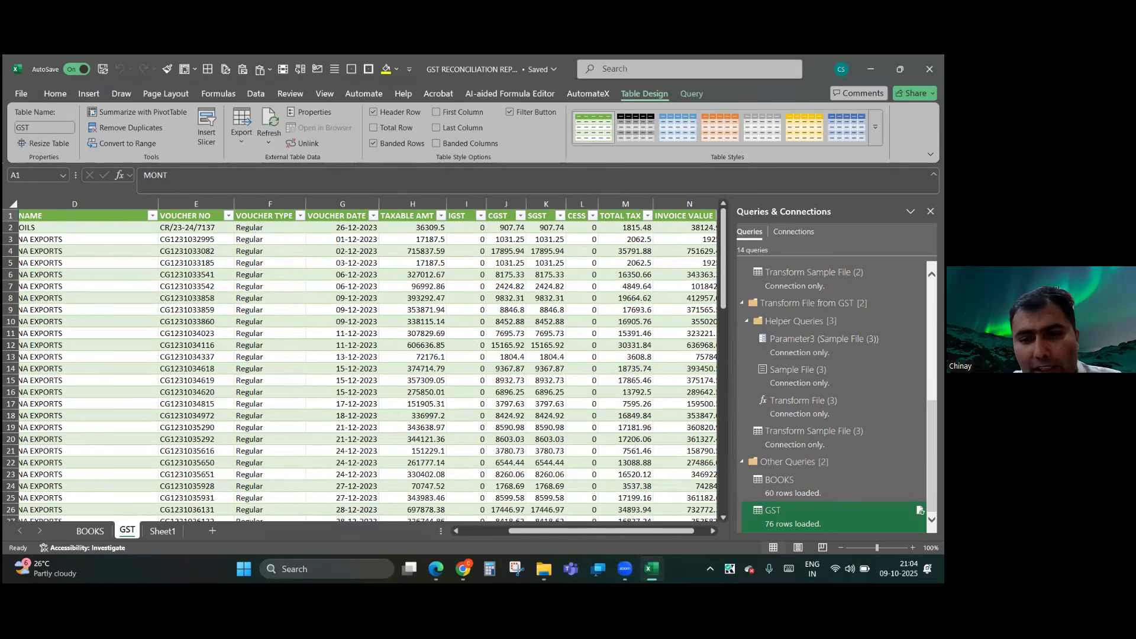
pyautogui.hotkey('ctrl', 'a')
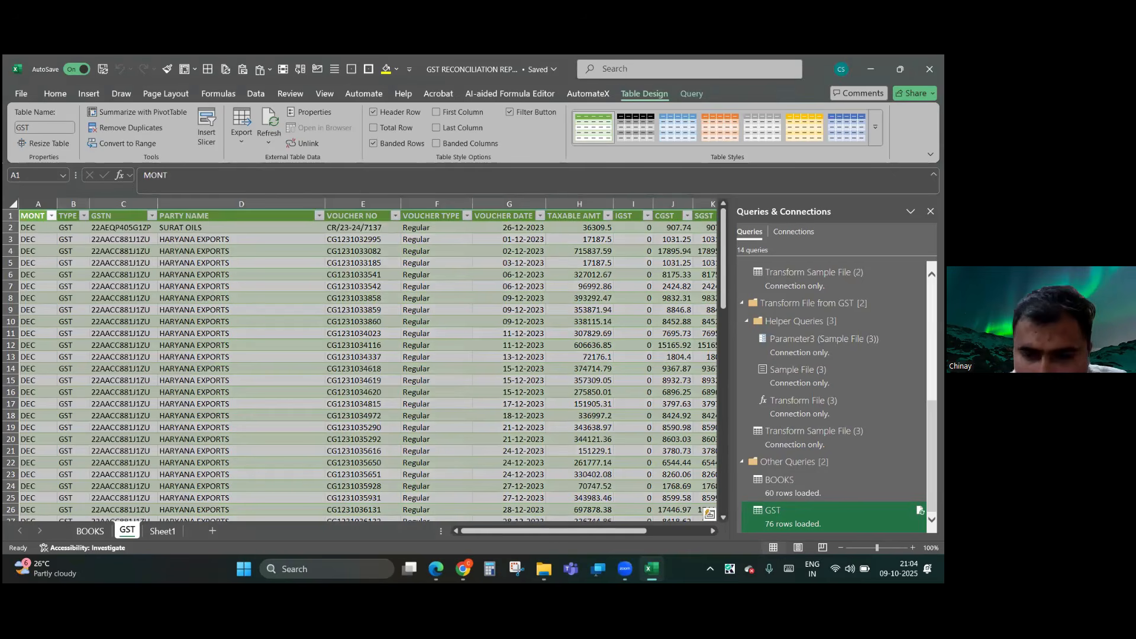
pyautogui.rightClick(788, 512)
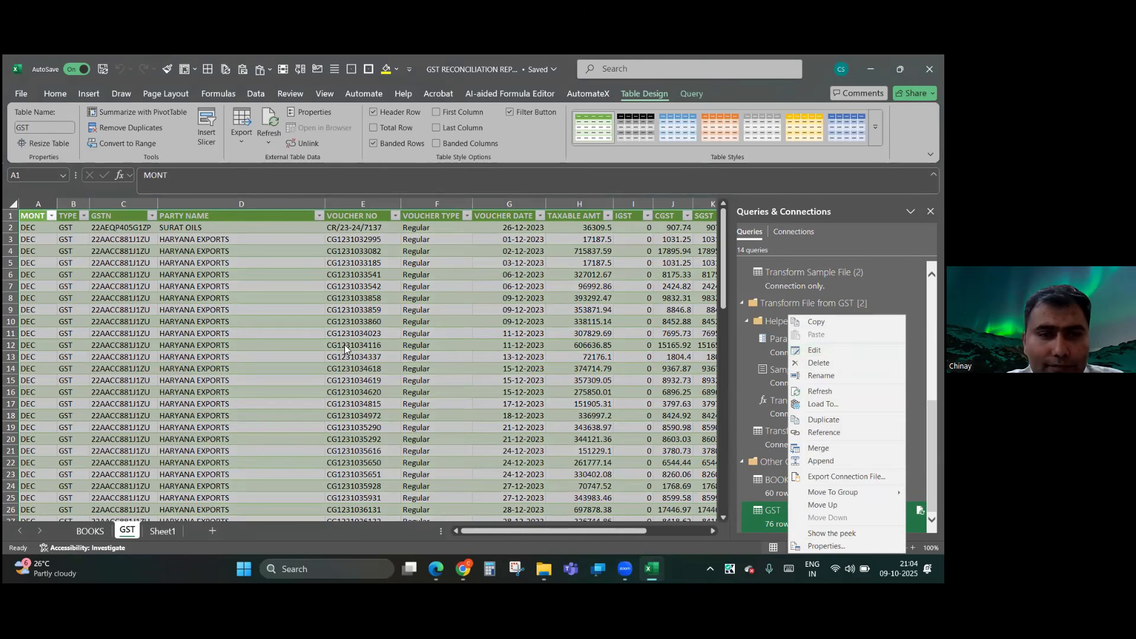
pyautogui.click(380, 403)
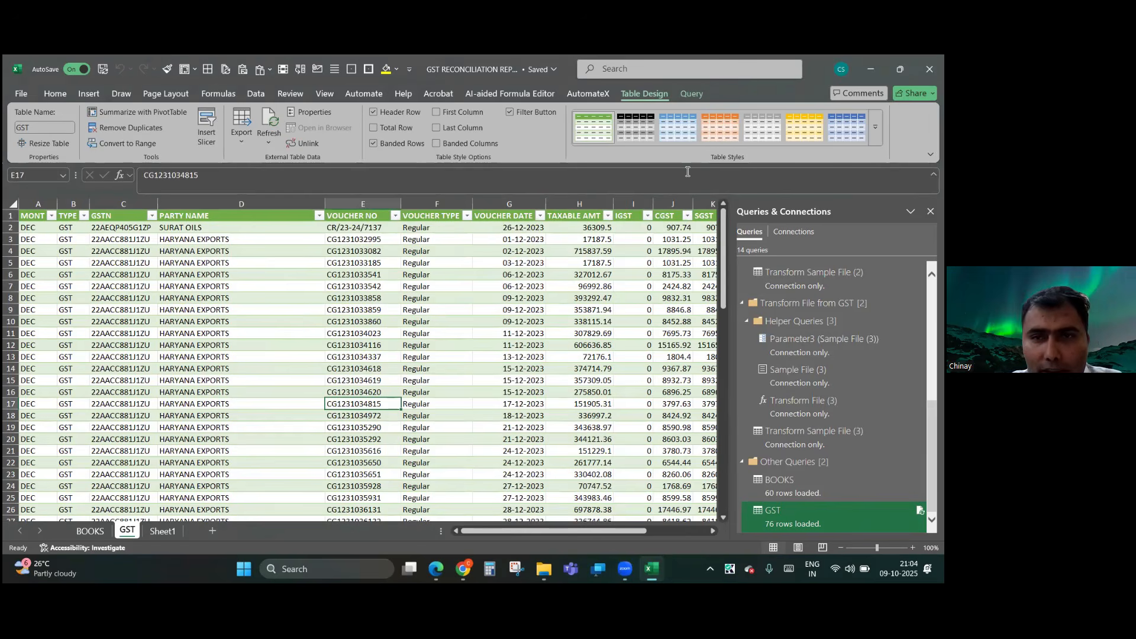
pyautogui.click(695, 95)
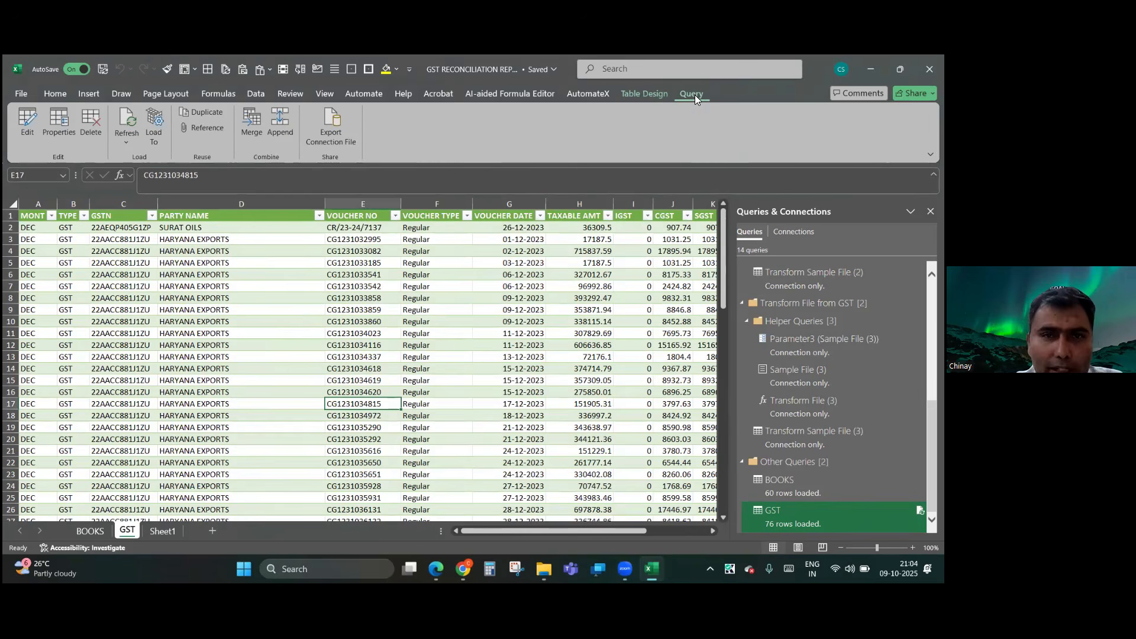
pyautogui.click(24, 121)
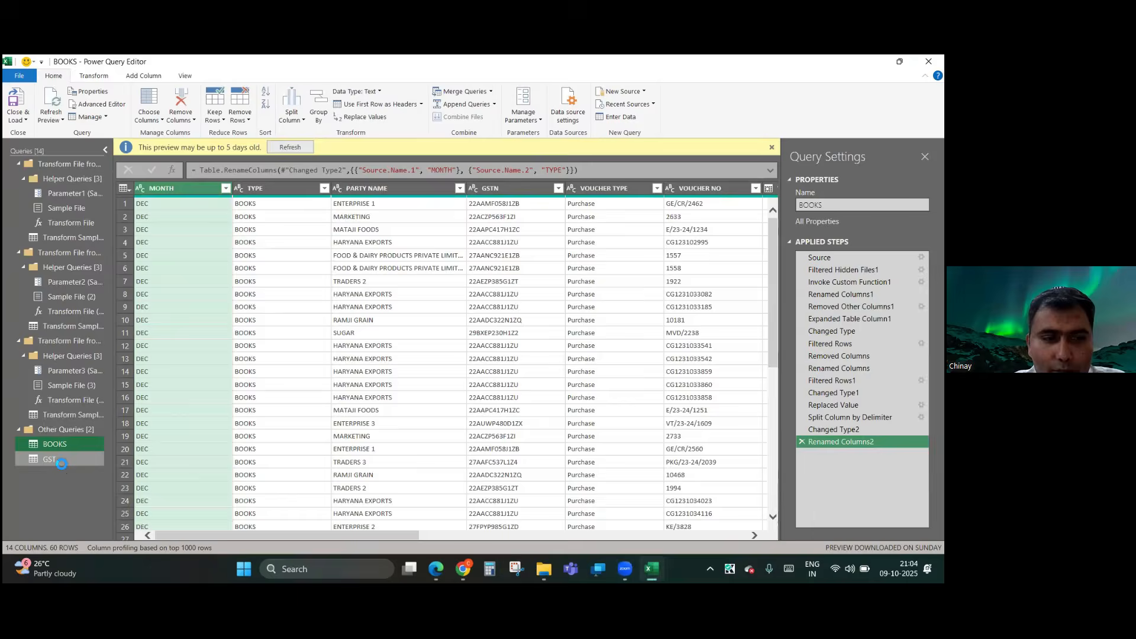
pyautogui.click(60, 462)
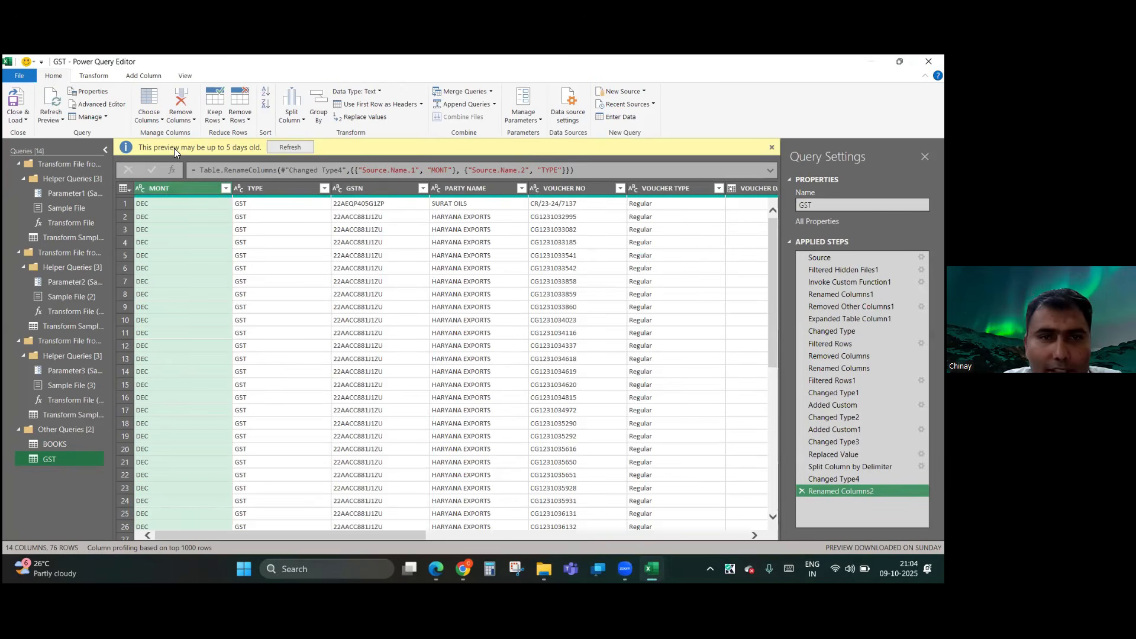
# - Append the GST and BOOKS queries as a new query, with GST as the first table and BOOKS as the second
pyautogui.click(495, 105)
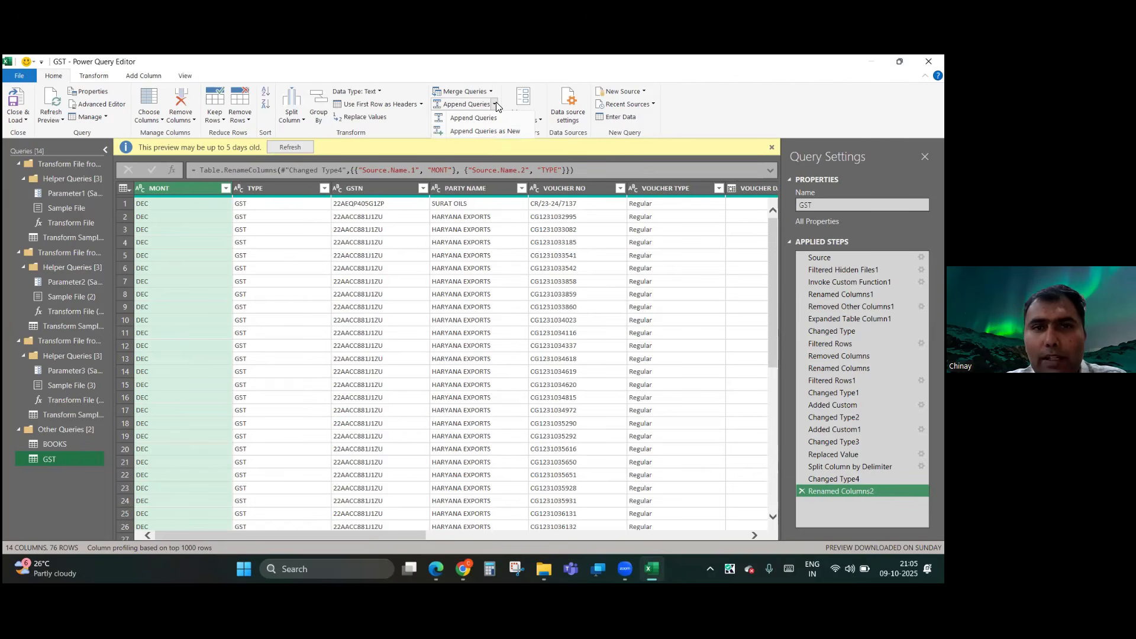
pyautogui.click(496, 133)
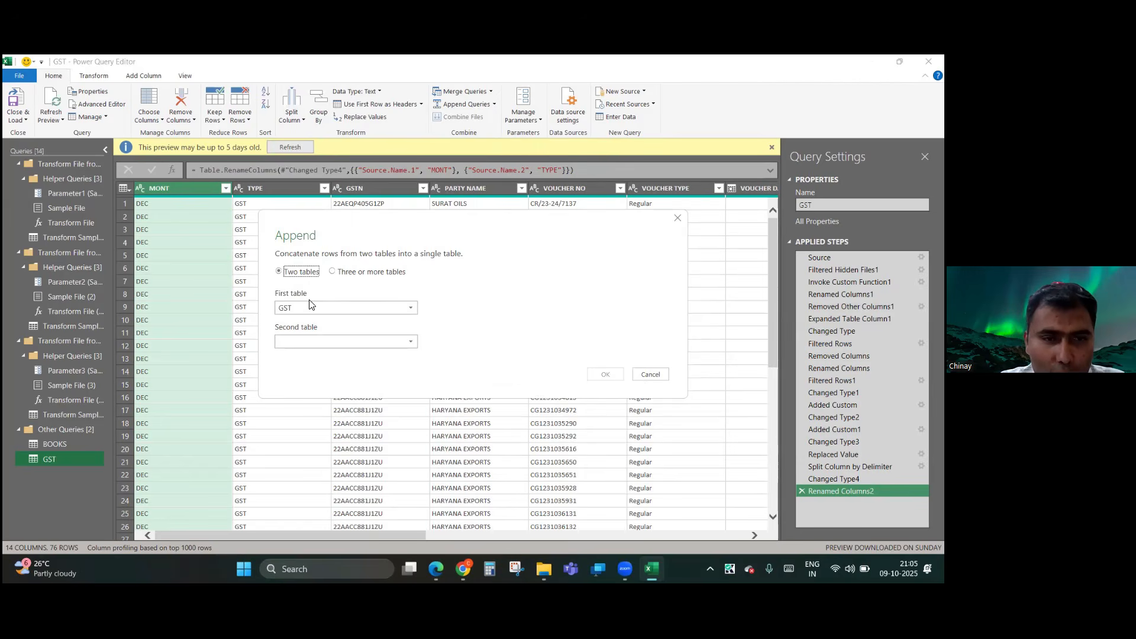
pyautogui.click(312, 347)
pyautogui.click(303, 355)
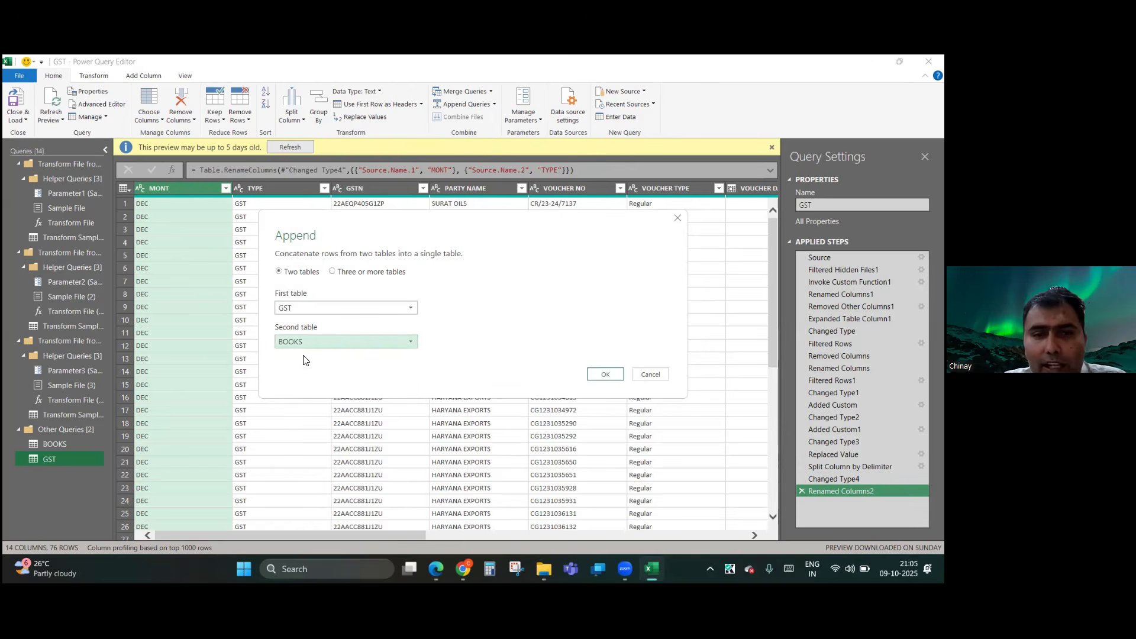
pyautogui.click(598, 377)
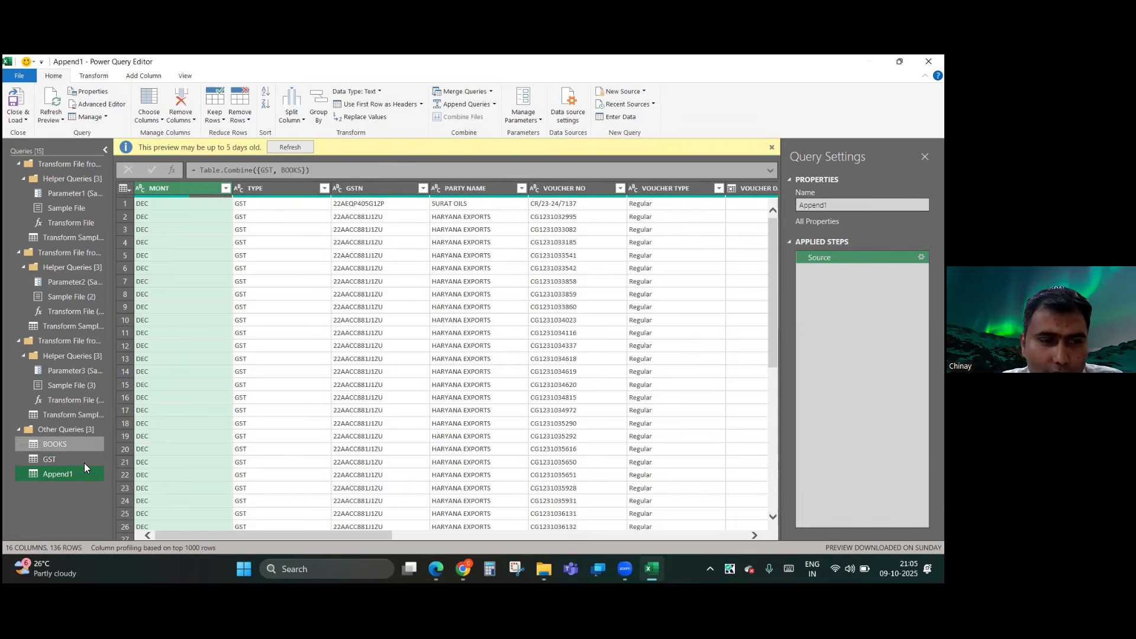
# - Examine the appended query's rows, checking the month column across the GST and BOOKS records
pyautogui.scroll(-20, 456, 476)
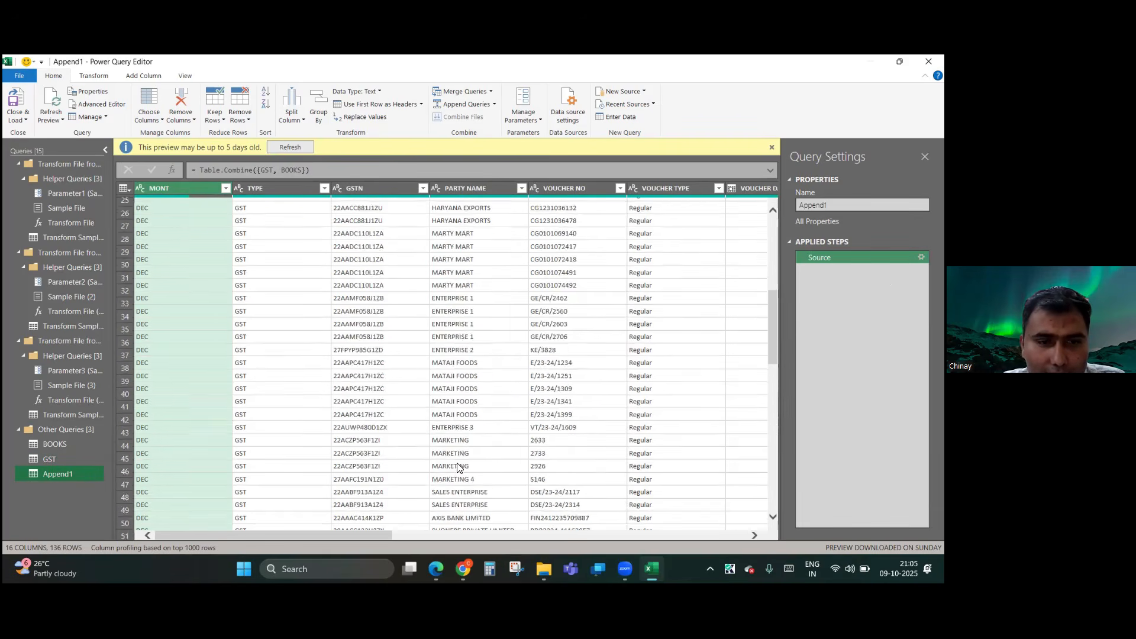
pyautogui.scroll(10, 456, 467)
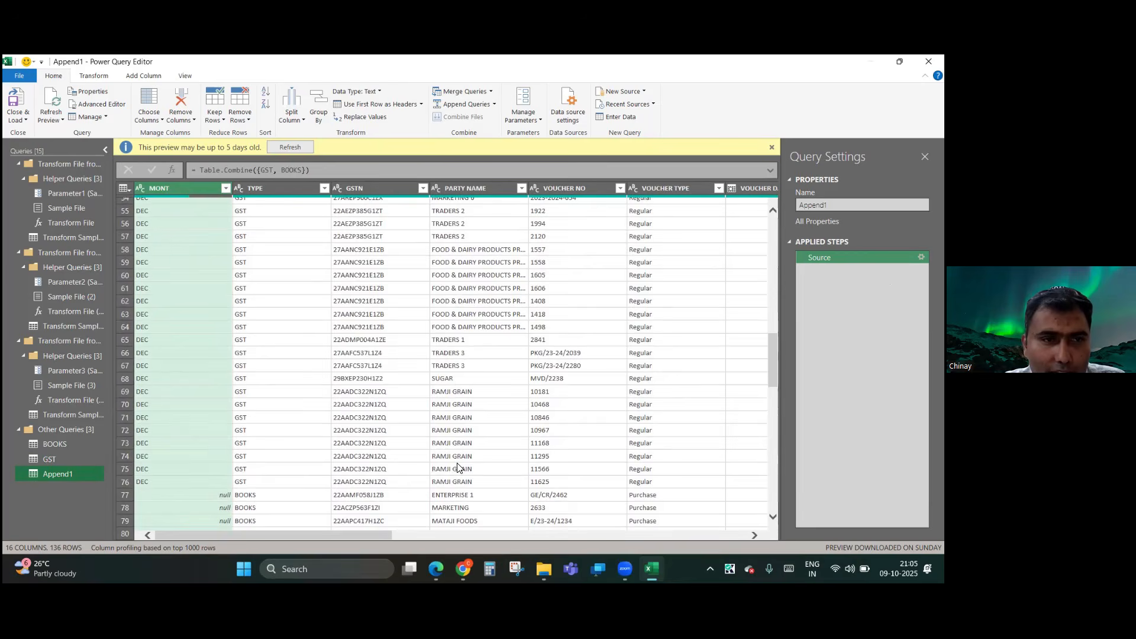
pyautogui.scroll(-18, 456, 467)
pyautogui.scroll(-4, 456, 468)
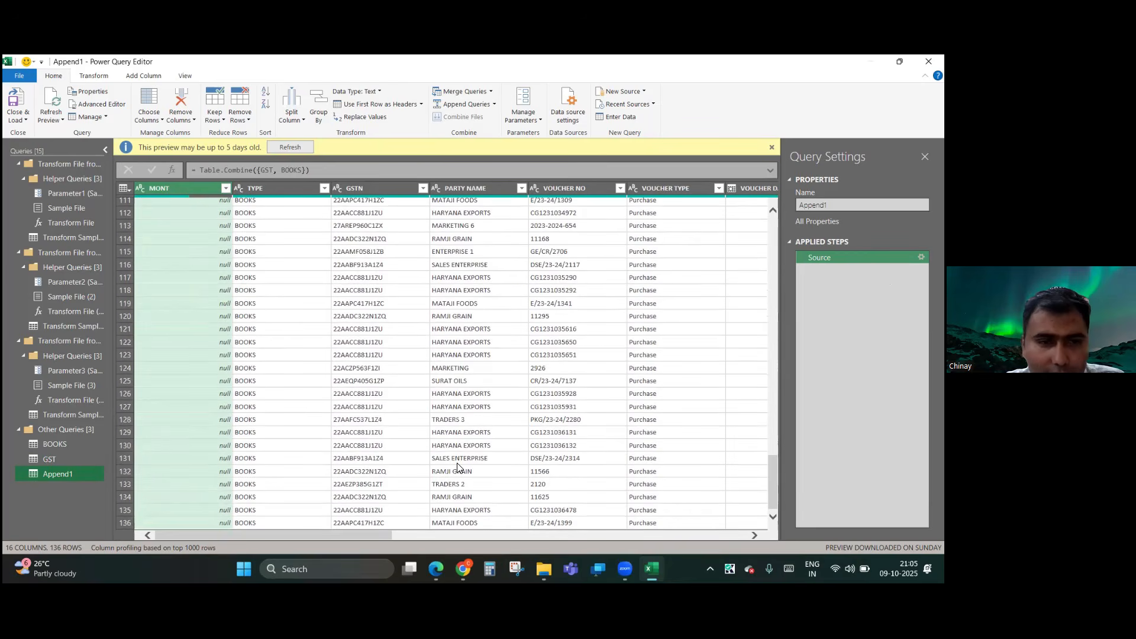
pyautogui.scroll(20, 456, 466)
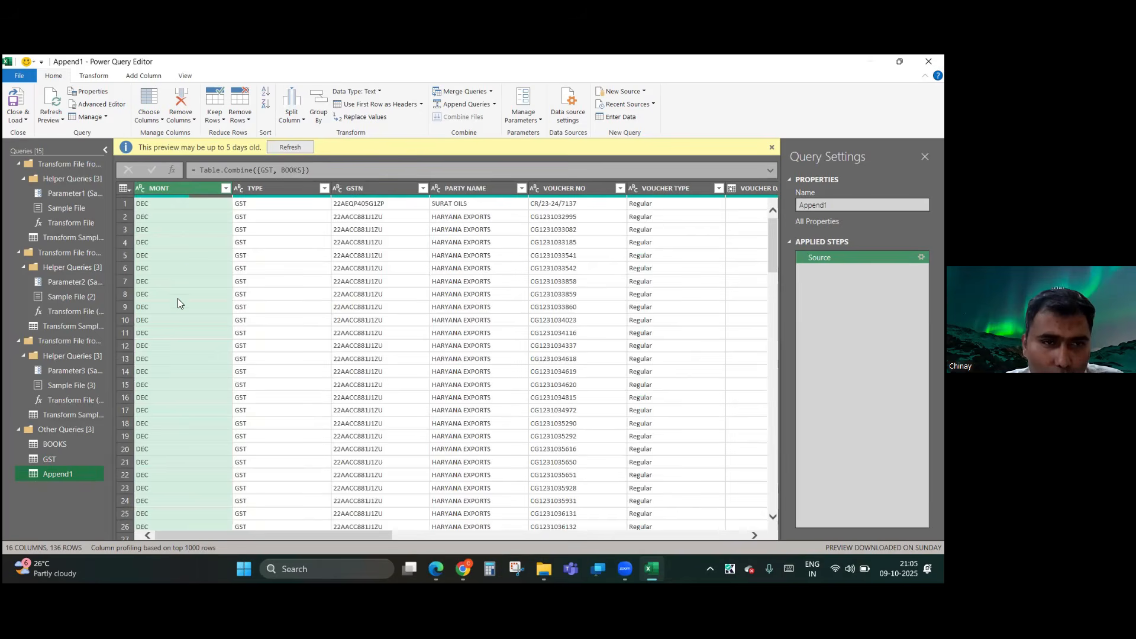
# - Compare the month column heading with the BOOKS query and rename the GST query's MONT column to MONTH
pyautogui.click(67, 442)
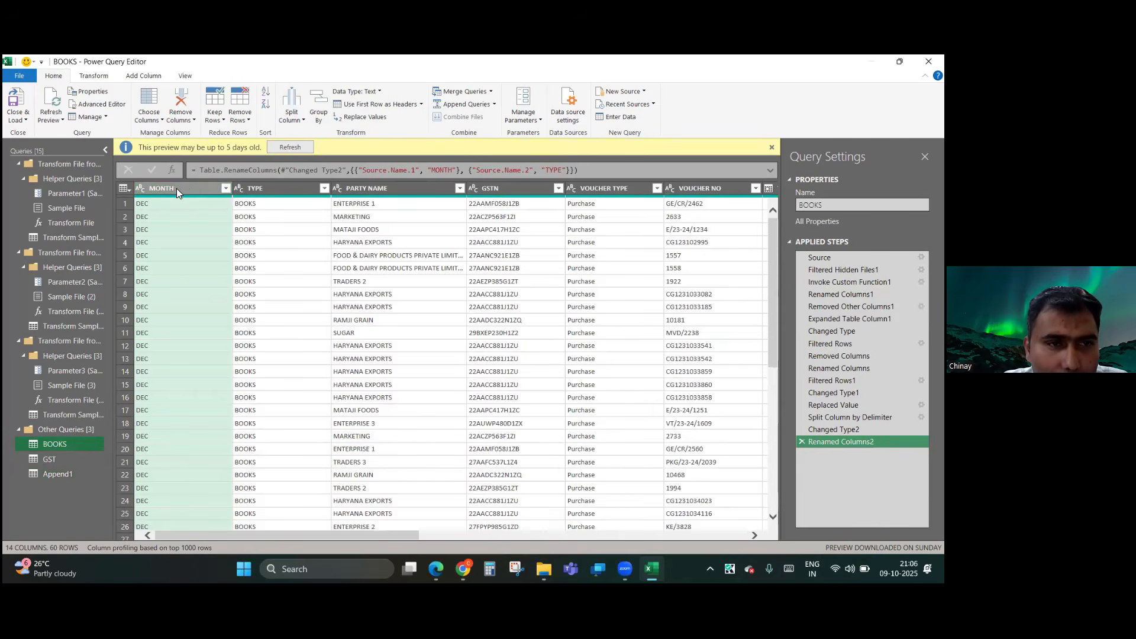
pyautogui.click(55, 460)
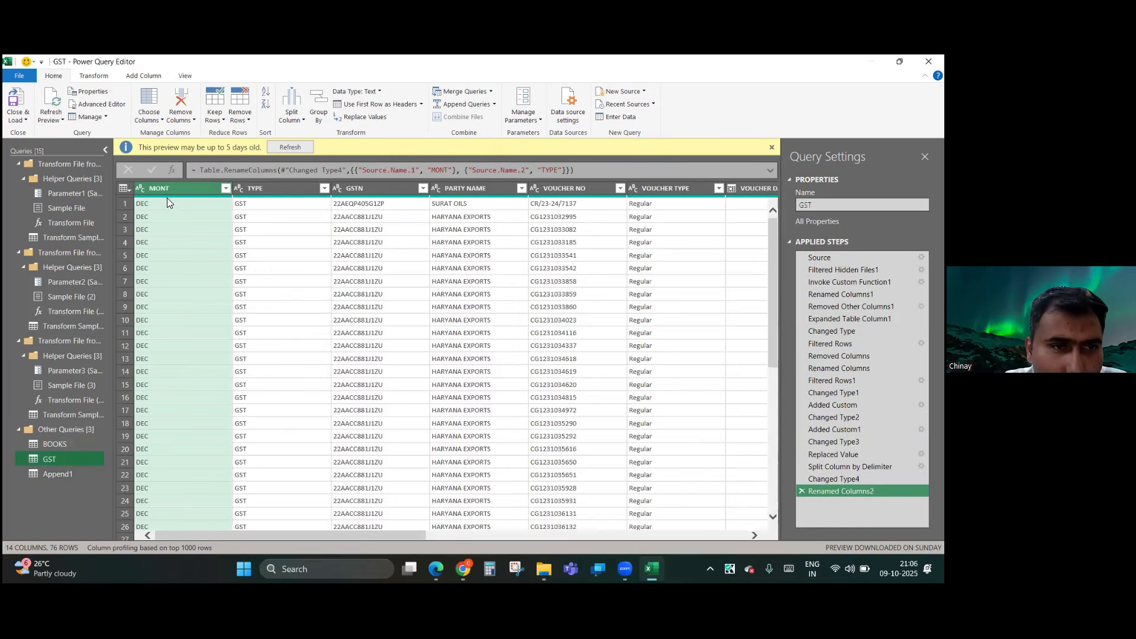
pyautogui.doubleClick(183, 190)
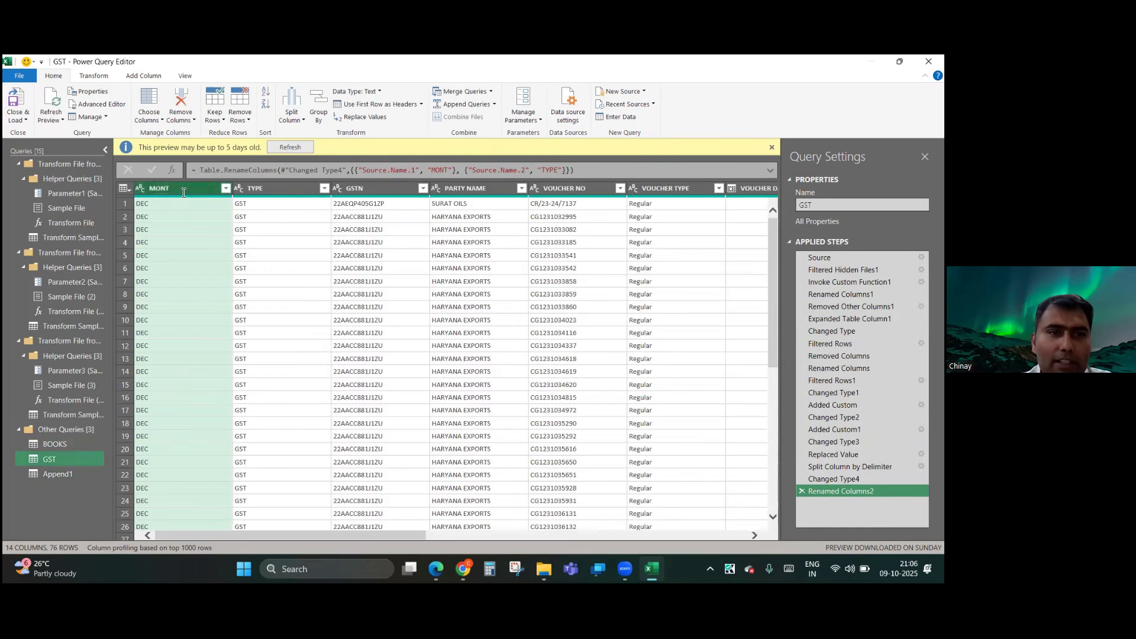
pyautogui.press('Escape')
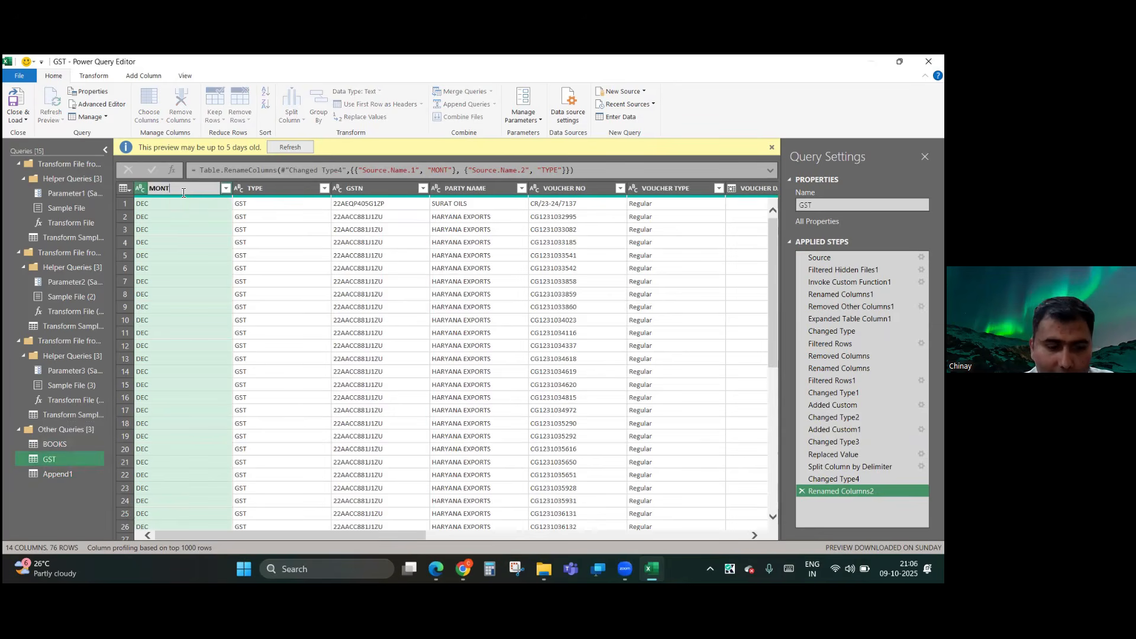
pyautogui.write('H')
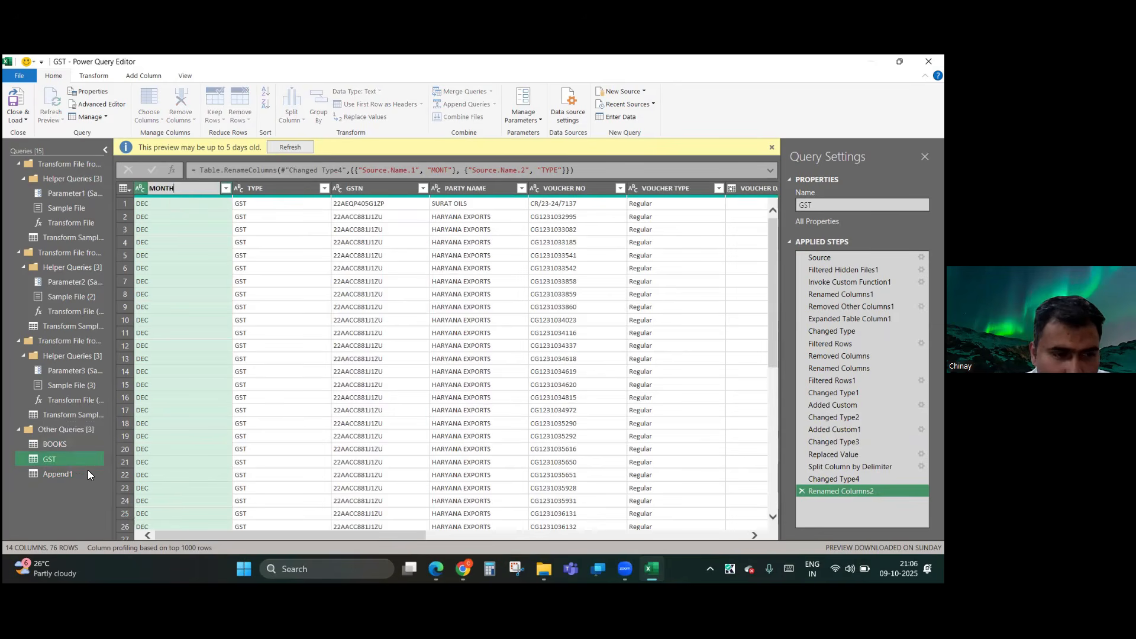
# - Examine the appended query's columns and rows, checking the month, taxable amount and tax columns across the GST and BOOKS records
pyautogui.click(68, 473)
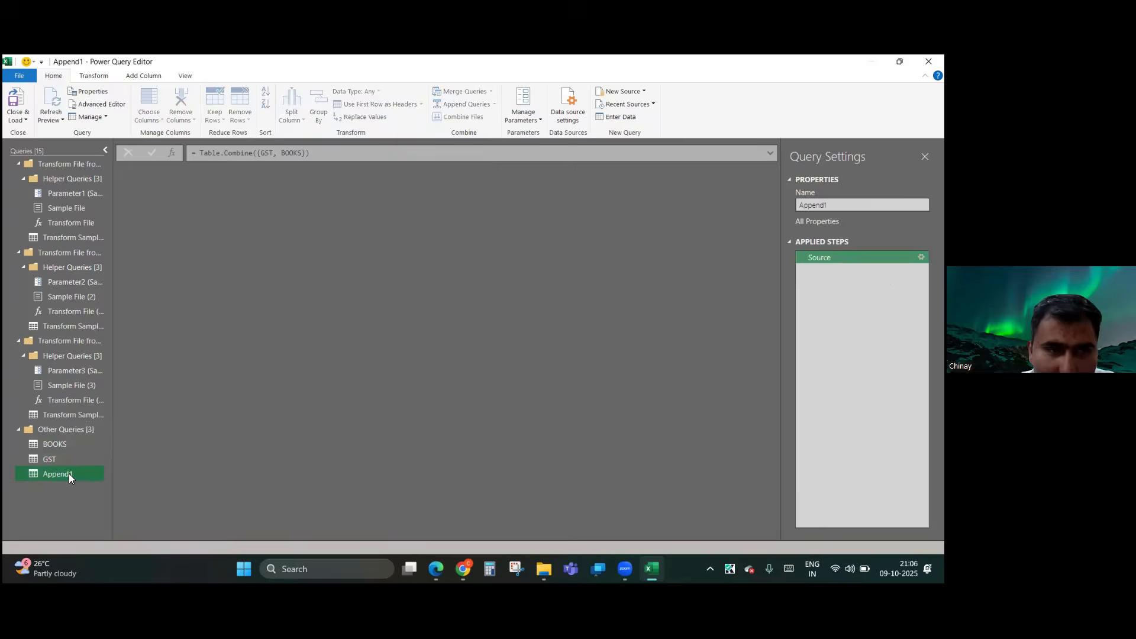
pyautogui.hscroll(10, 334, 368)
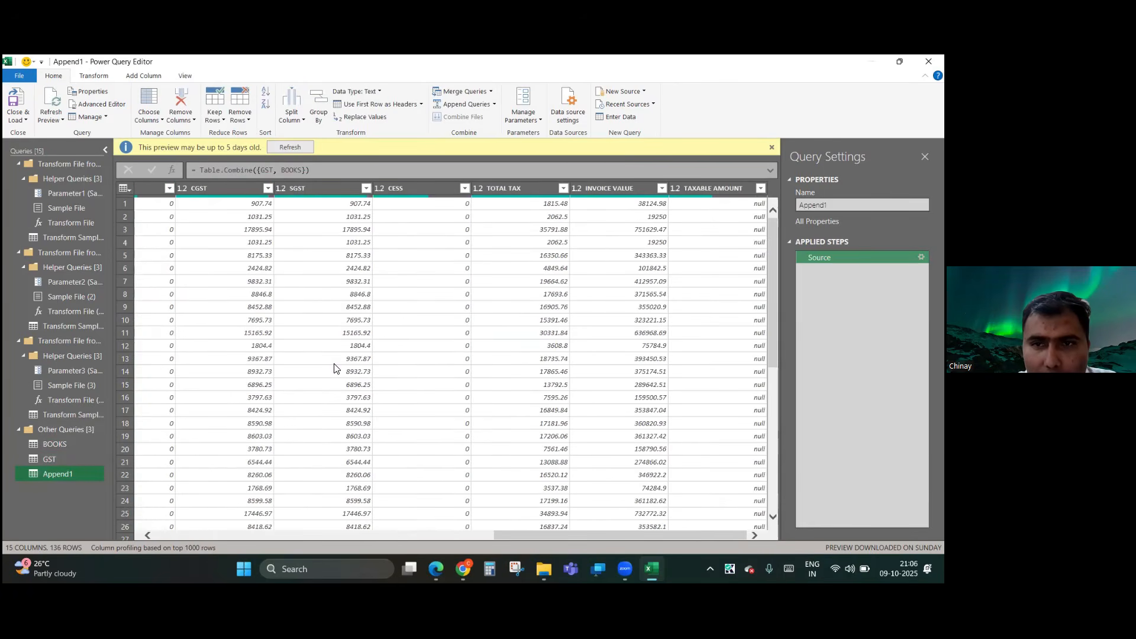
pyautogui.hscroll(-10, 334, 368)
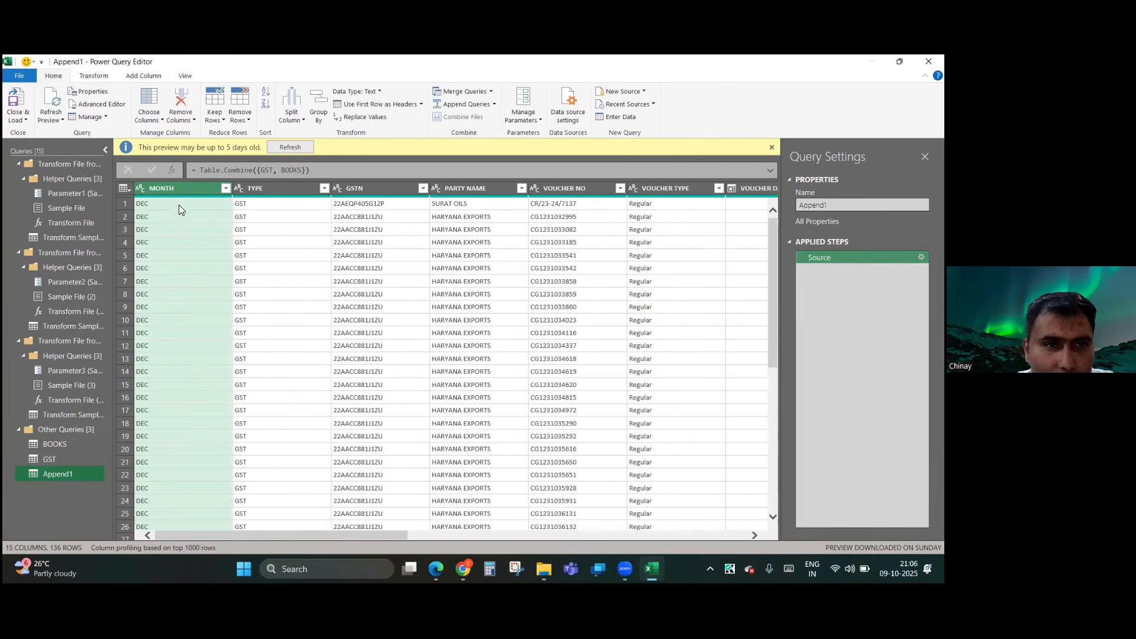
pyautogui.hscroll(10, 574, 301)
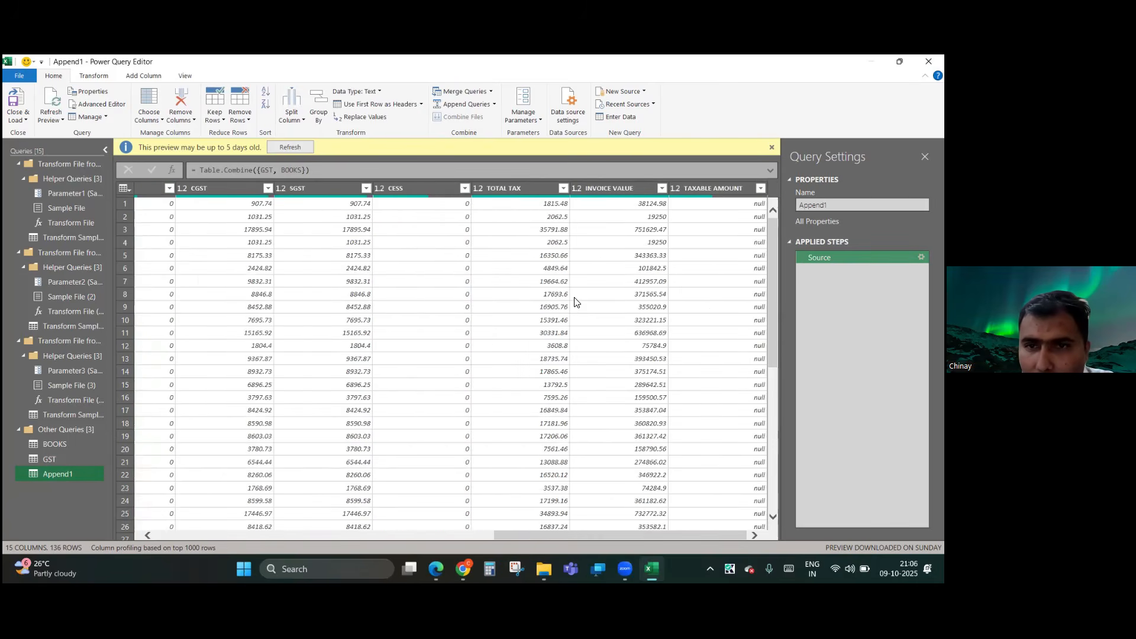
pyautogui.hscroll(-10, 574, 302)
pyautogui.scroll(-1, 574, 301)
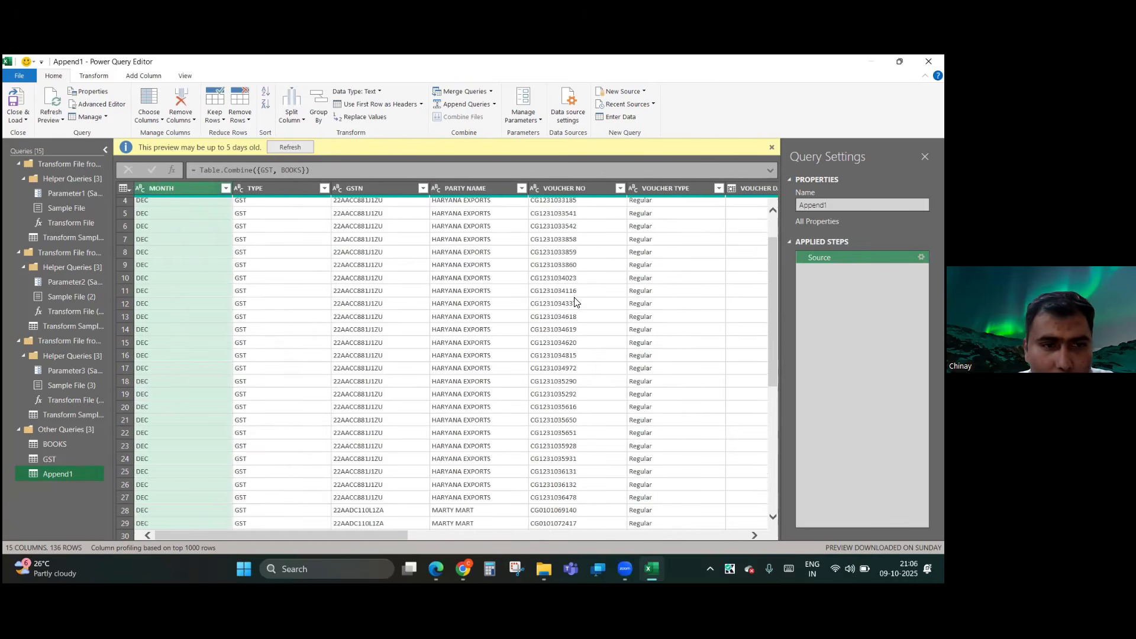
pyautogui.scroll(-20, 499, 448)
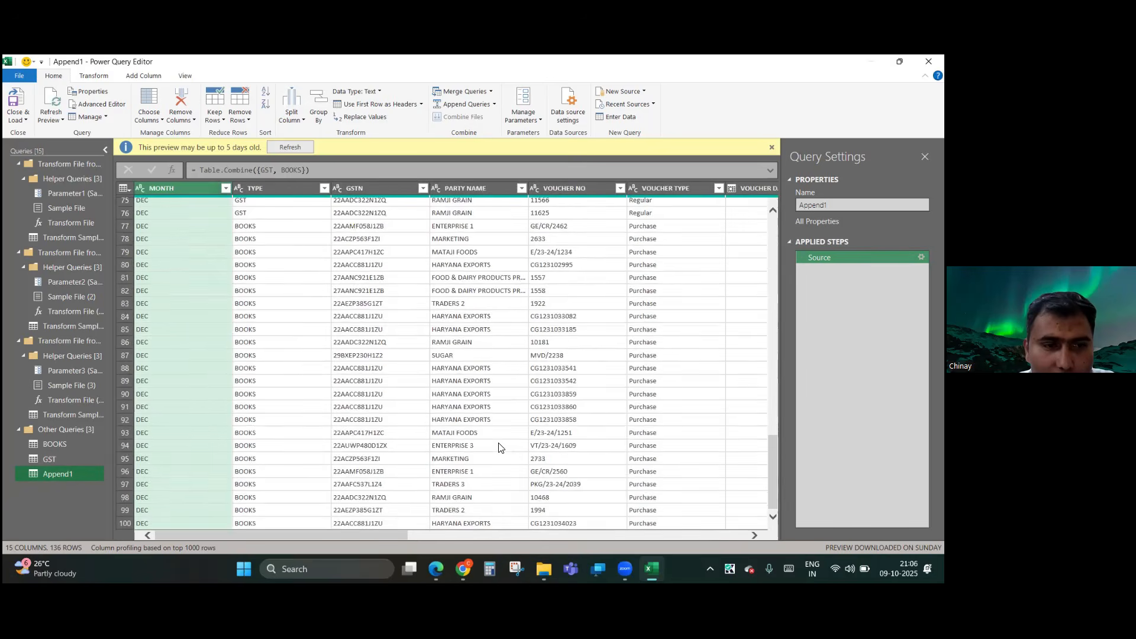
pyautogui.scroll(20, 499, 448)
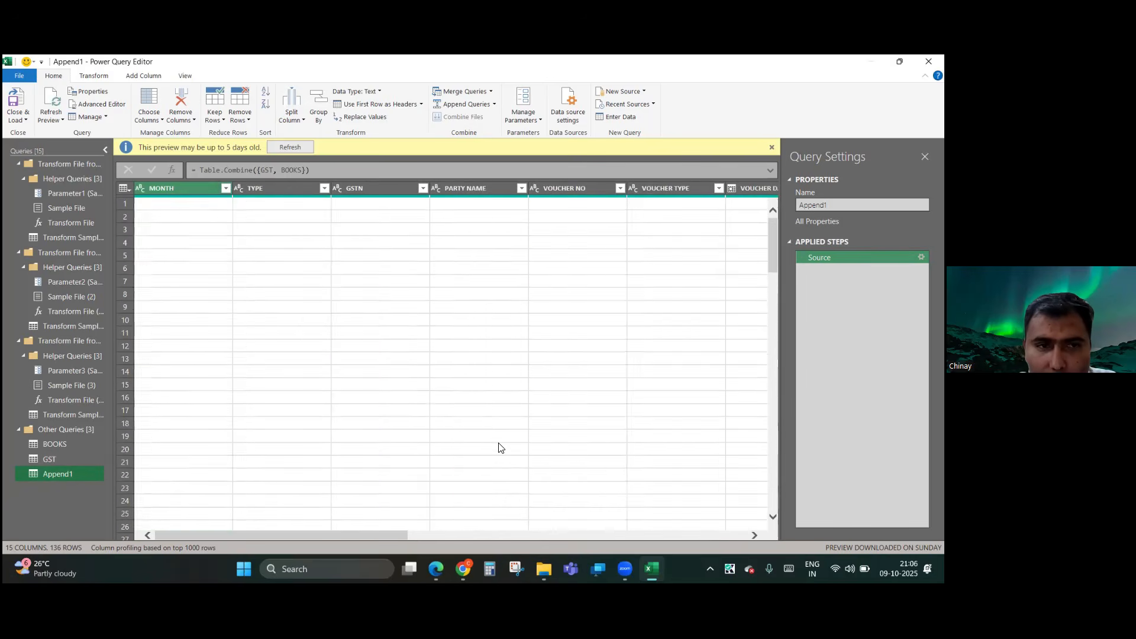
pyautogui.scroll(-7, 499, 448)
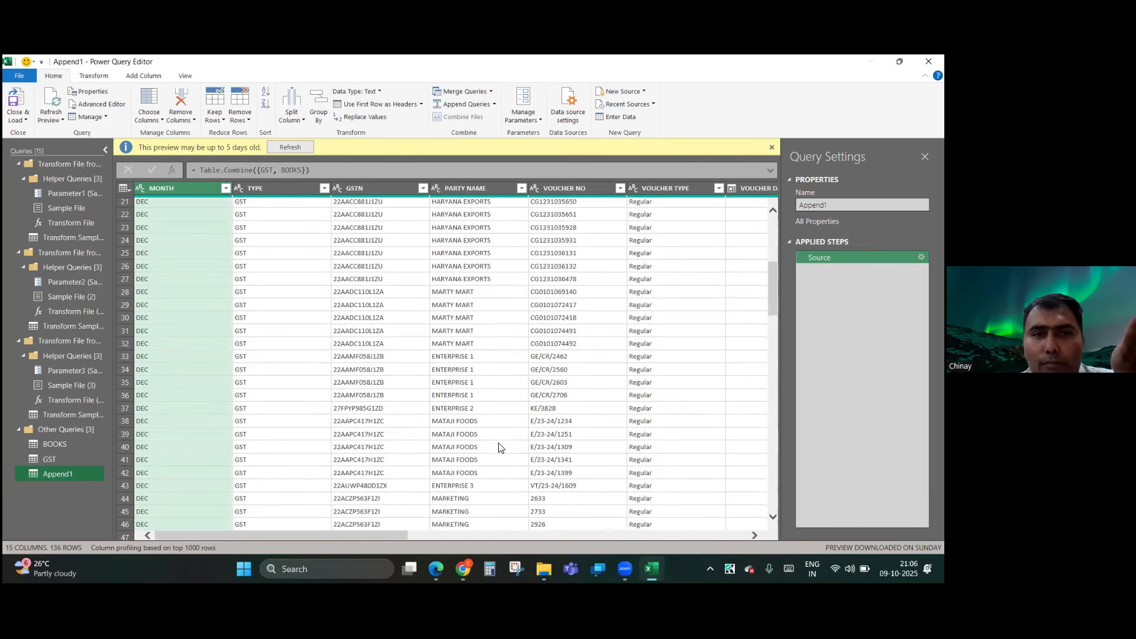
pyautogui.scroll(-4, 499, 448)
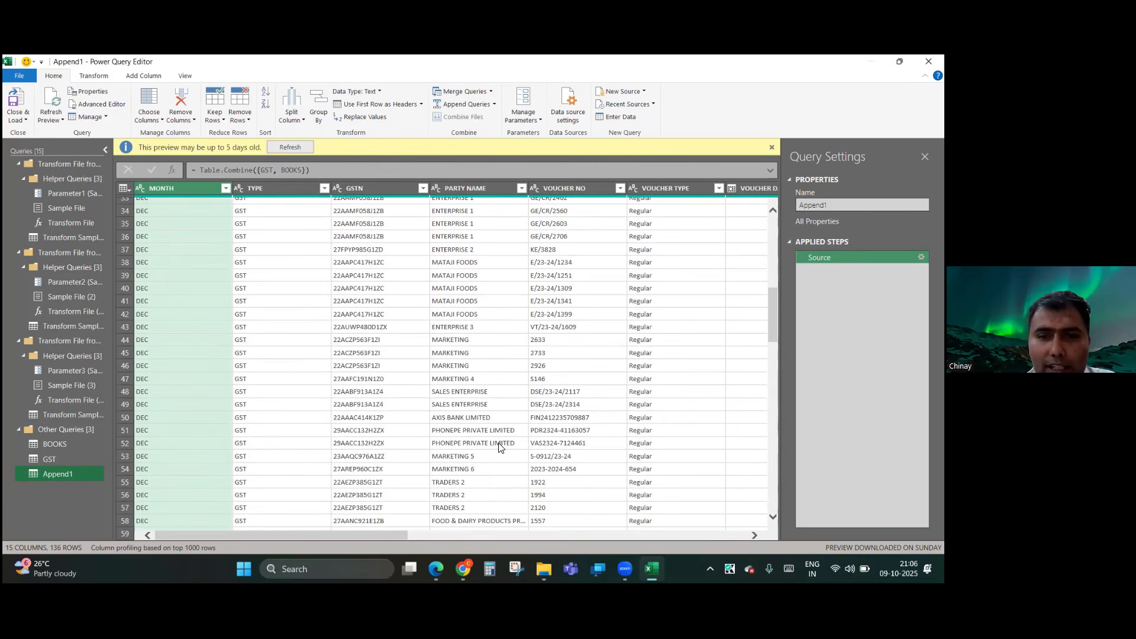
pyautogui.hscroll(15, 498, 448)
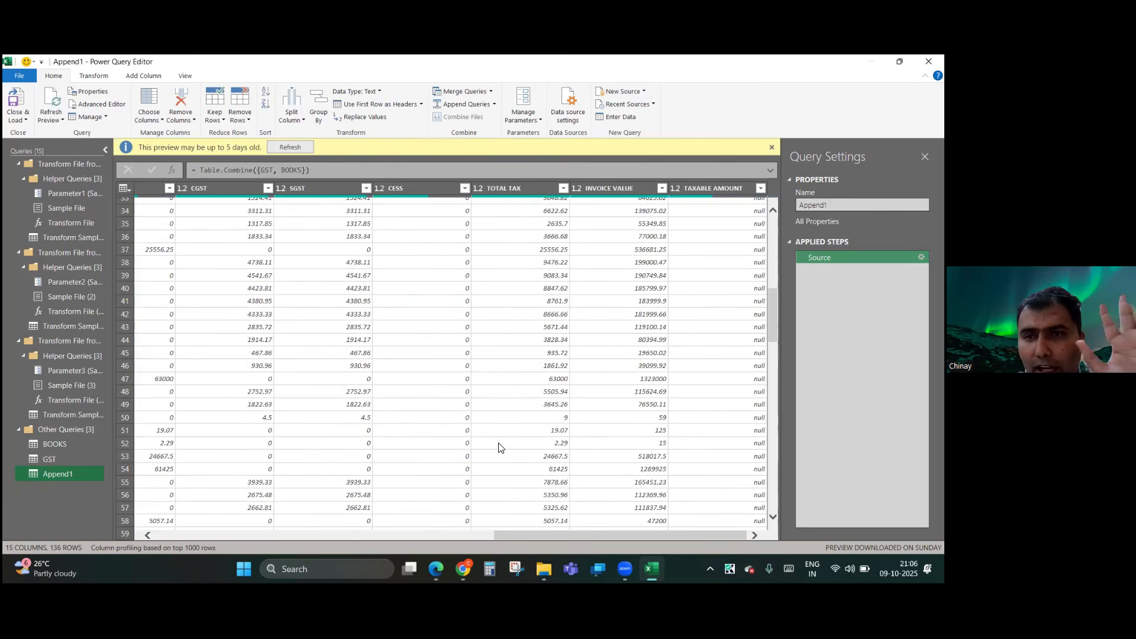
pyautogui.hscroll(-2, 499, 448)
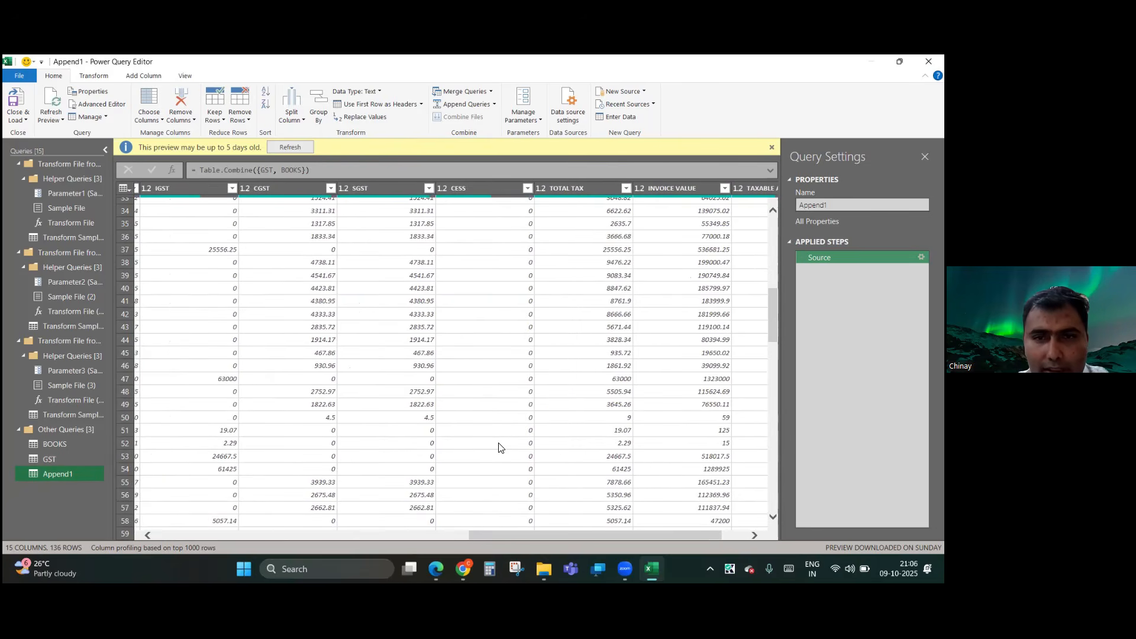
pyautogui.hscroll(-3, 498, 448)
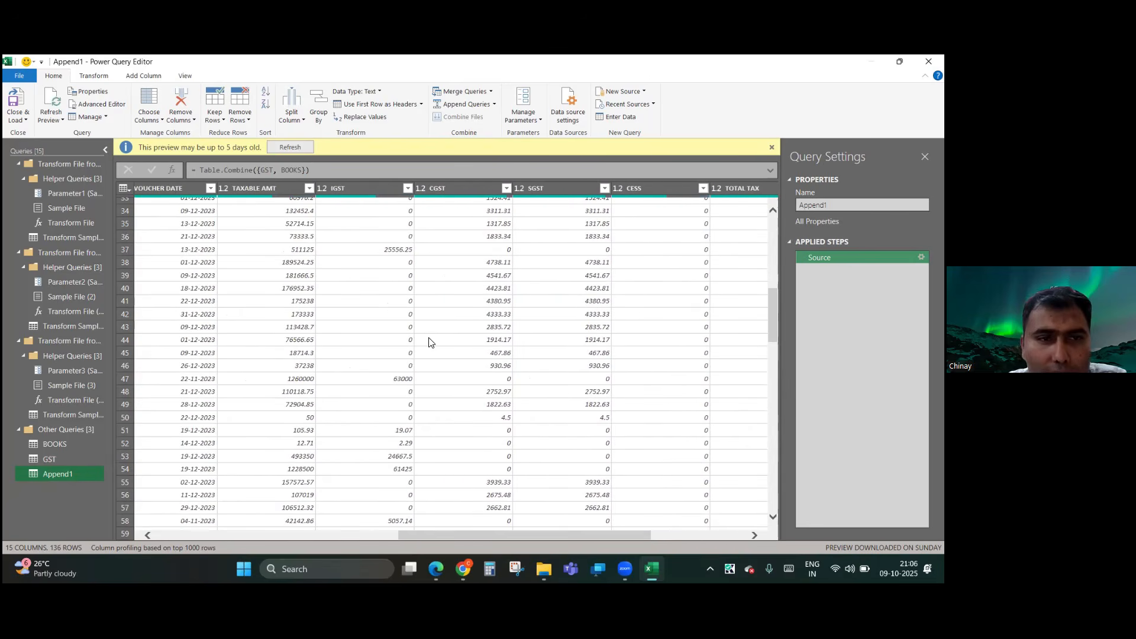
pyautogui.hscroll(5, 409, 381)
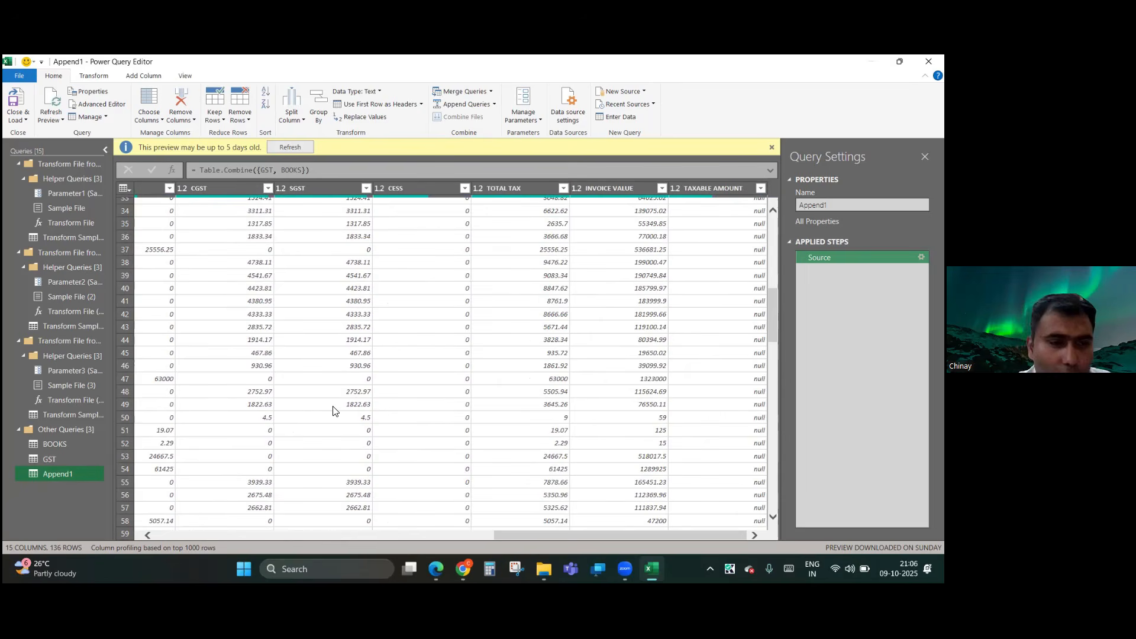
# - Rename the TAXABLE AMOUNT column in the BOOKS query to TAXABLE AMT
pyautogui.click(70, 448)
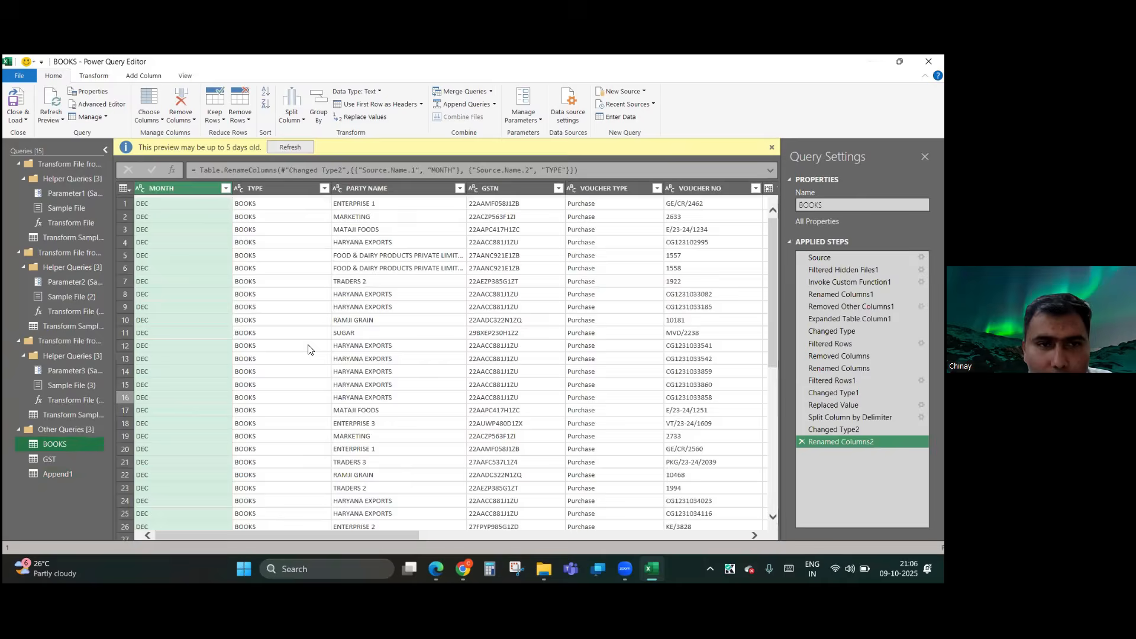
pyautogui.hscroll(5, 375, 254)
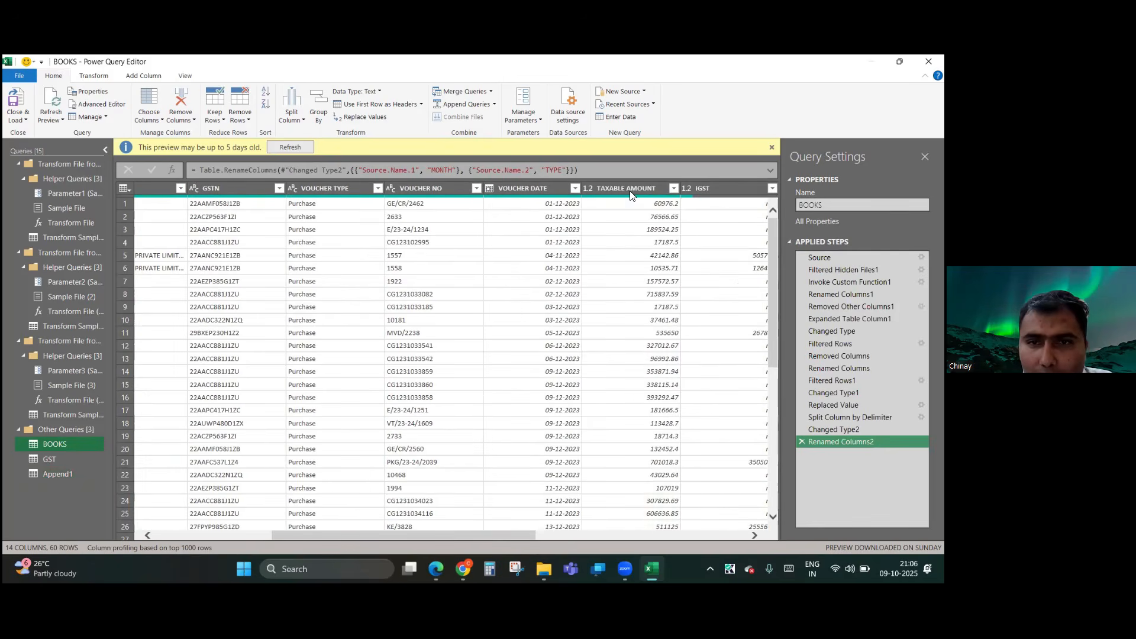
pyautogui.doubleClick(630, 190)
pyautogui.press('End')
pyautogui.press('BackSpace')
pyautogui.press('BackSpace')
pyautogui.press('BackSpace')
pyautogui.press('BackSpace')
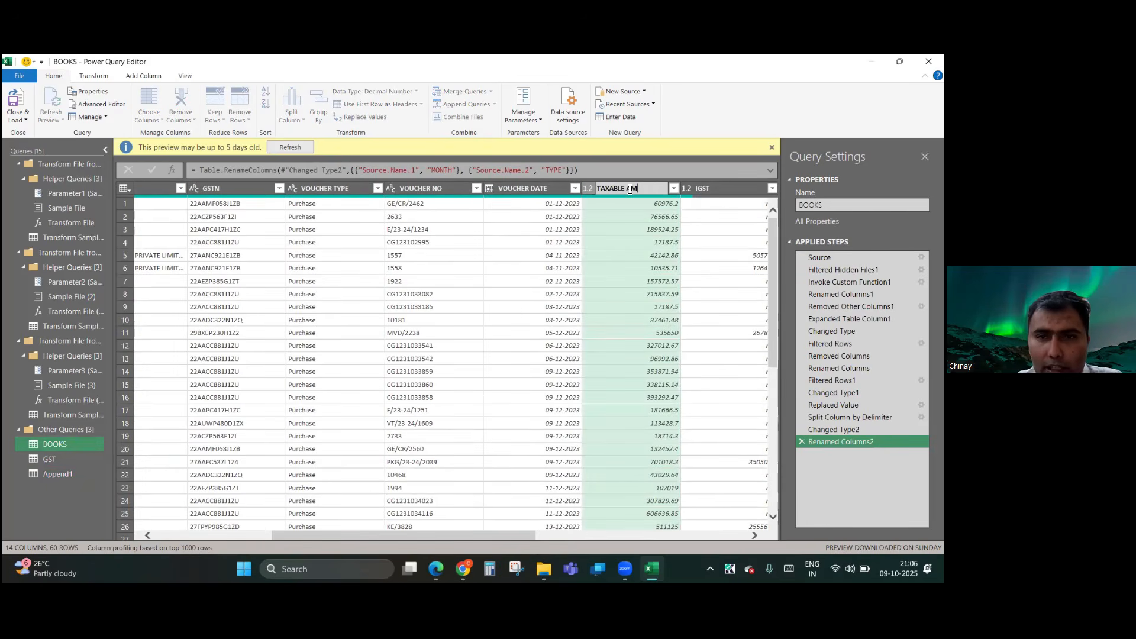
pyautogui.write('T')
pyautogui.press('Return')
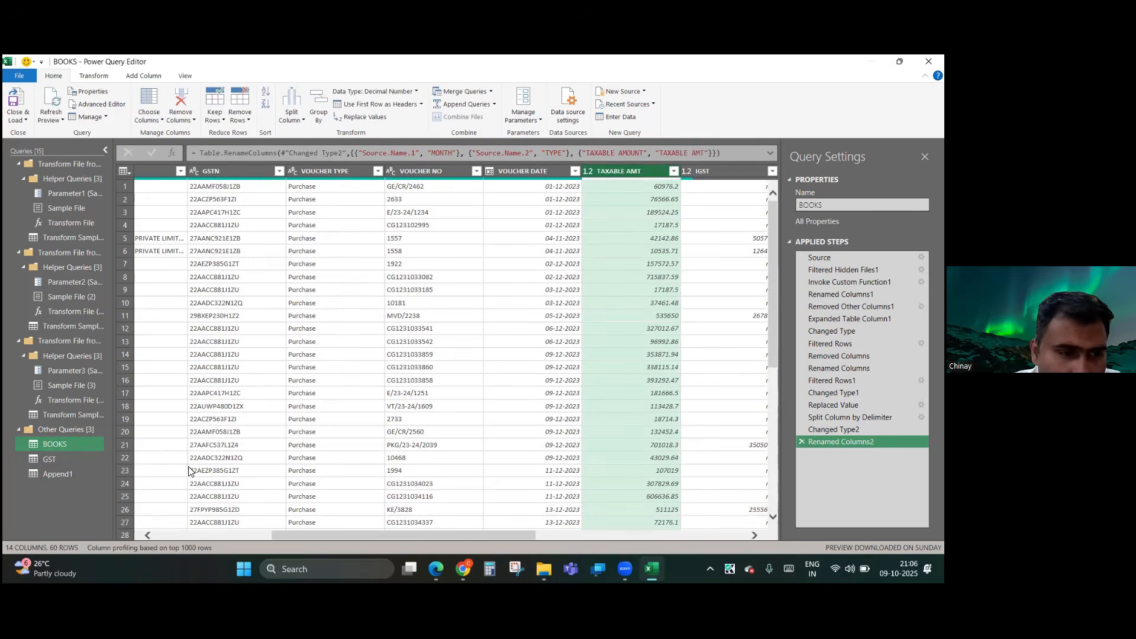
# - Check the column headings of the GST query against those of the appended query
pyautogui.click(89, 460)
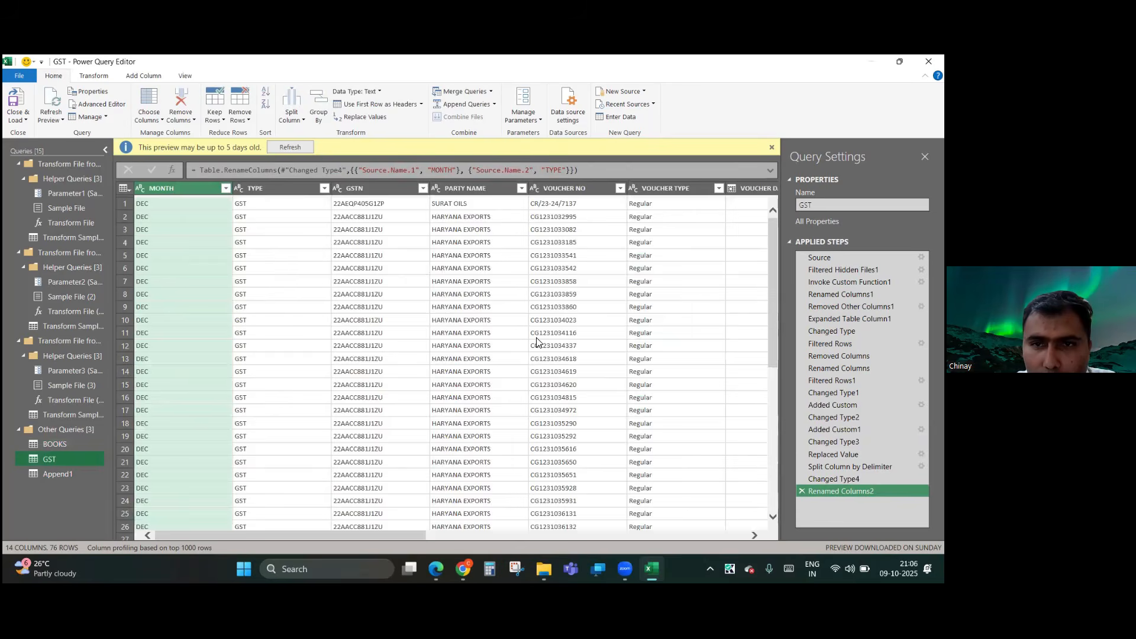
pyautogui.hscroll(10, 538, 342)
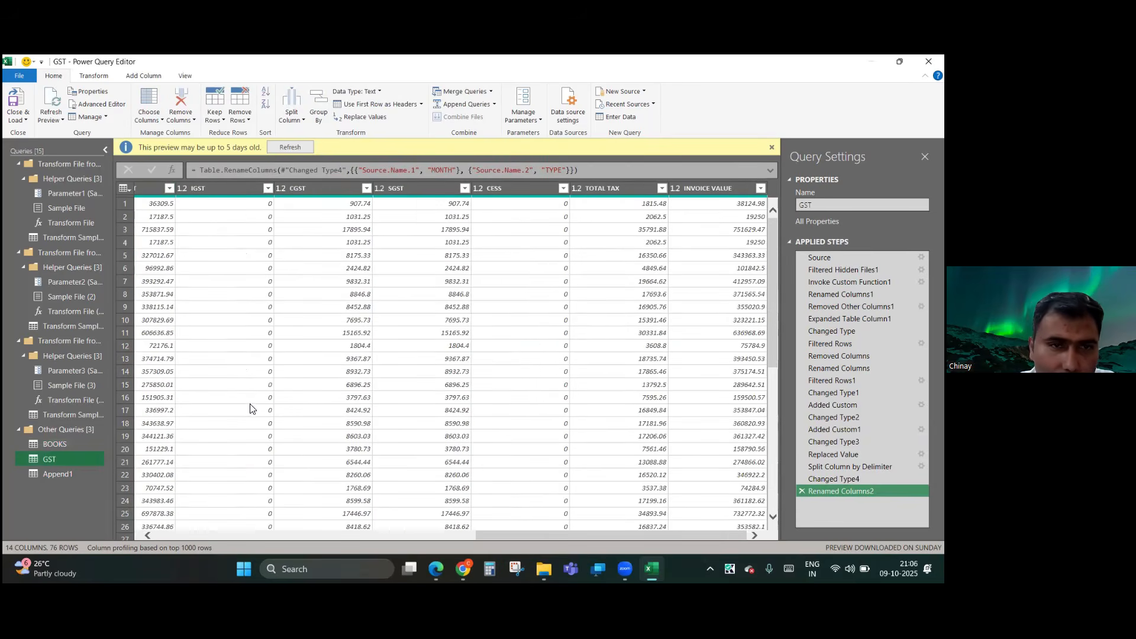
pyautogui.hscroll(-10, 421, 374)
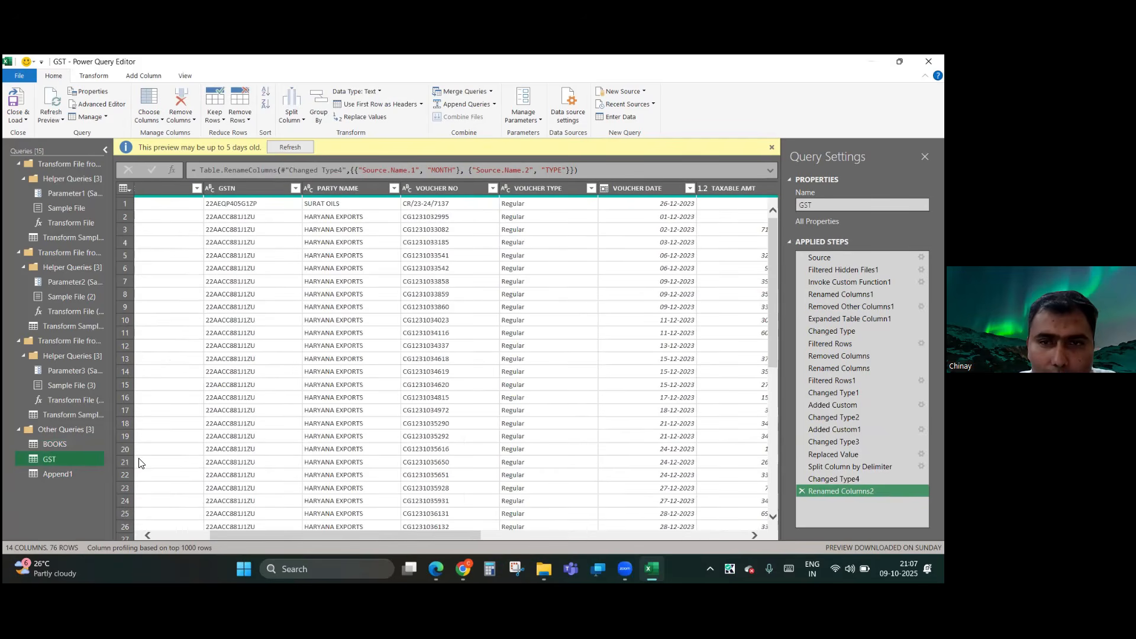
pyautogui.click(76, 470)
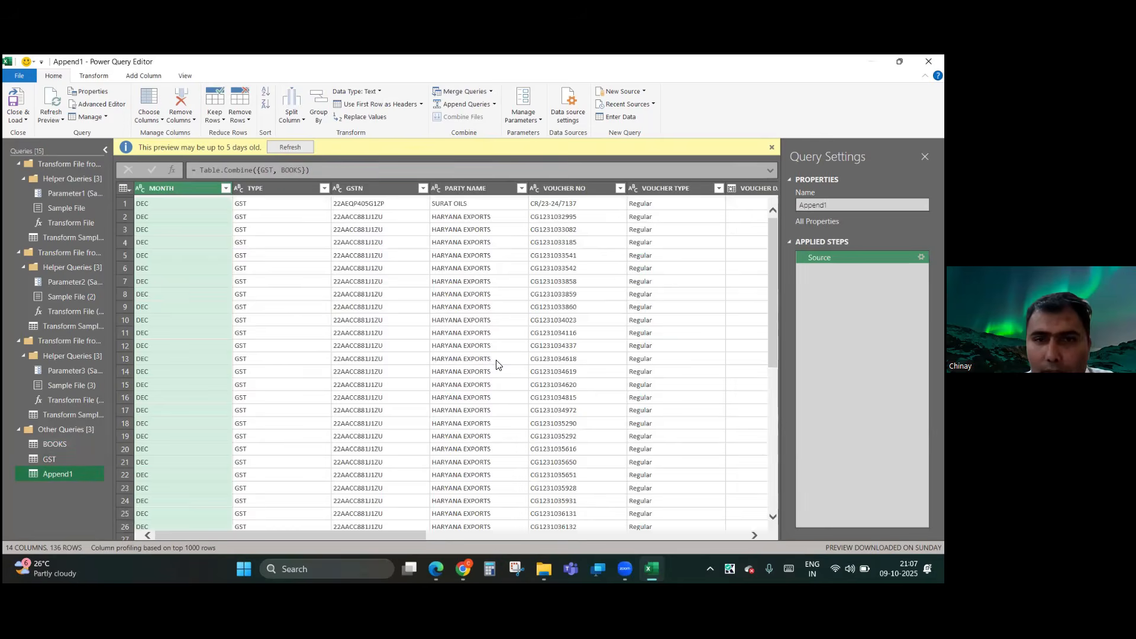
pyautogui.hscroll(10, 496, 365)
pyautogui.hscroll(-10, 496, 365)
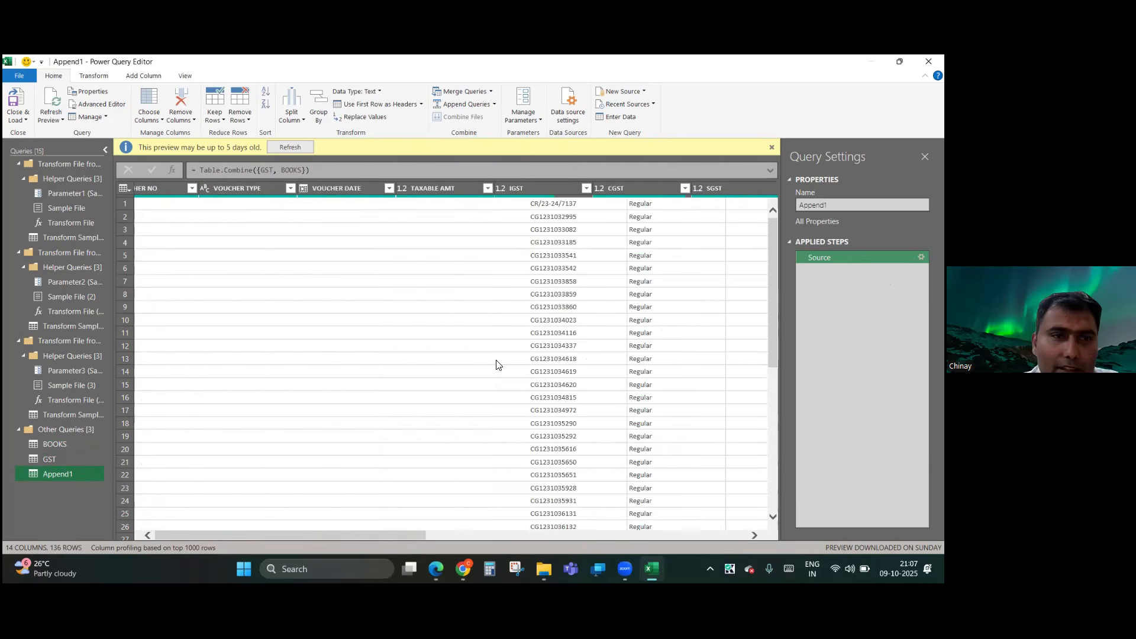
# - Rename the appended query as MASTER, then close the editor and load it into the workbook
pyautogui.doubleClick(74, 472)
pyautogui.write('MASTER')
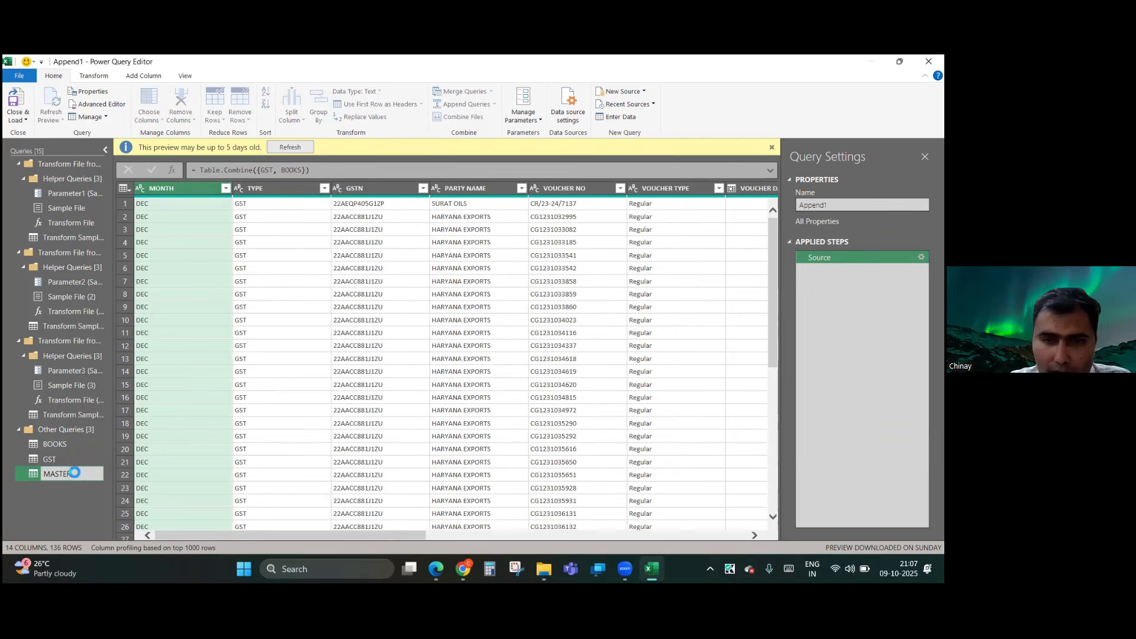
pyautogui.press('Return')
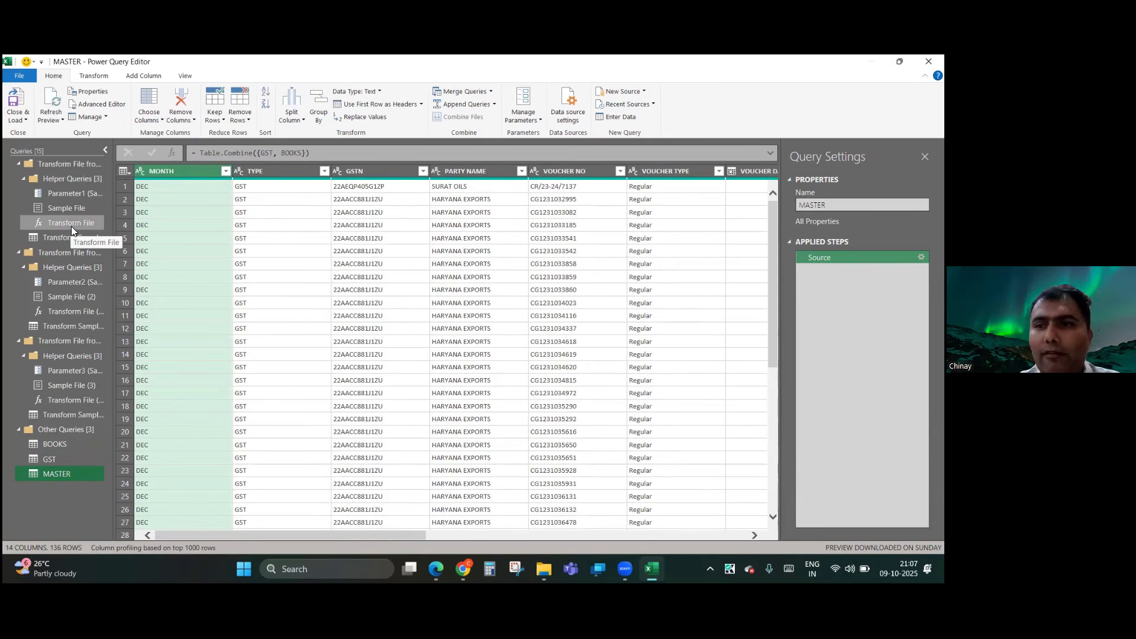
pyautogui.click(21, 119)
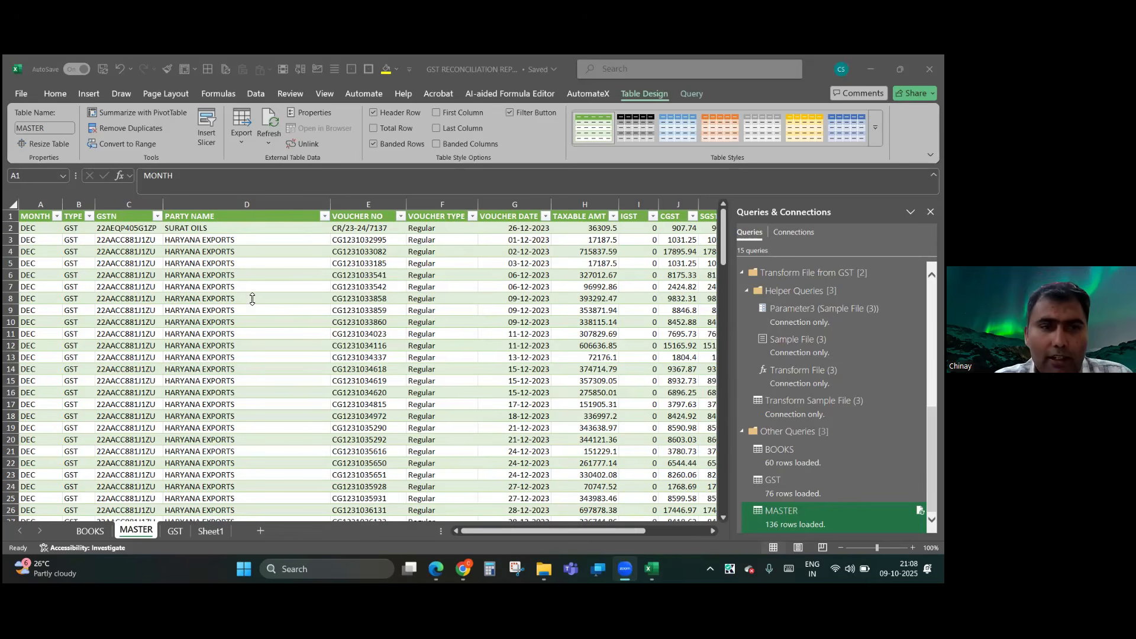
pyautogui.hotkey('alt', 'Tab')
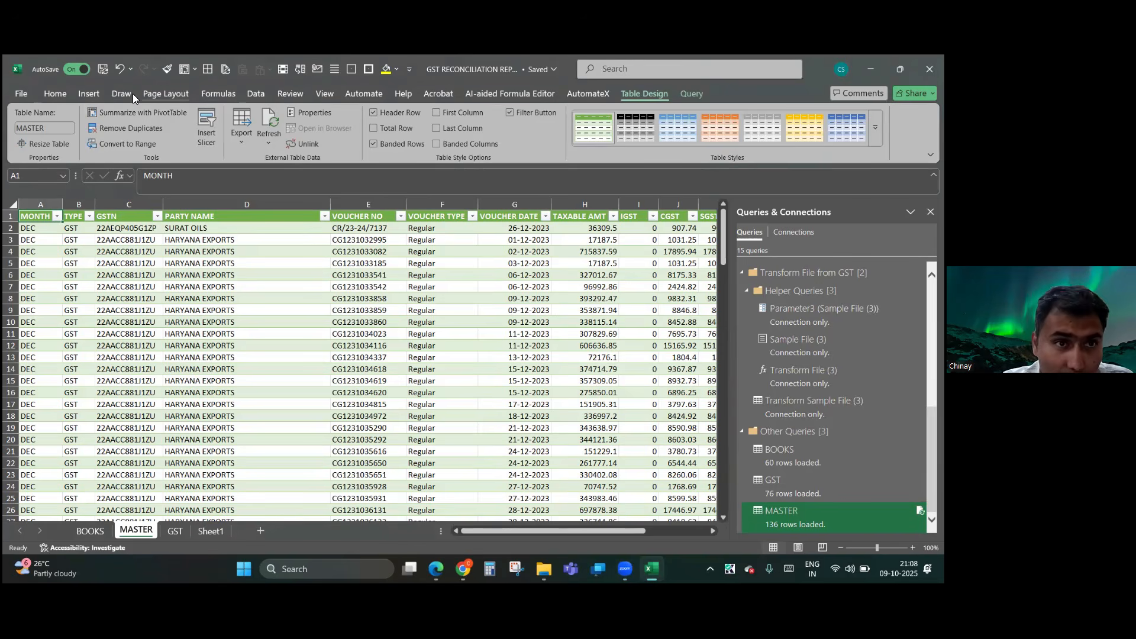
# - Insert a PivotTable from the MASTER table on a new worksheet and add GSTN as its row field
pyautogui.click(93, 93)
pyautogui.click(20, 142)
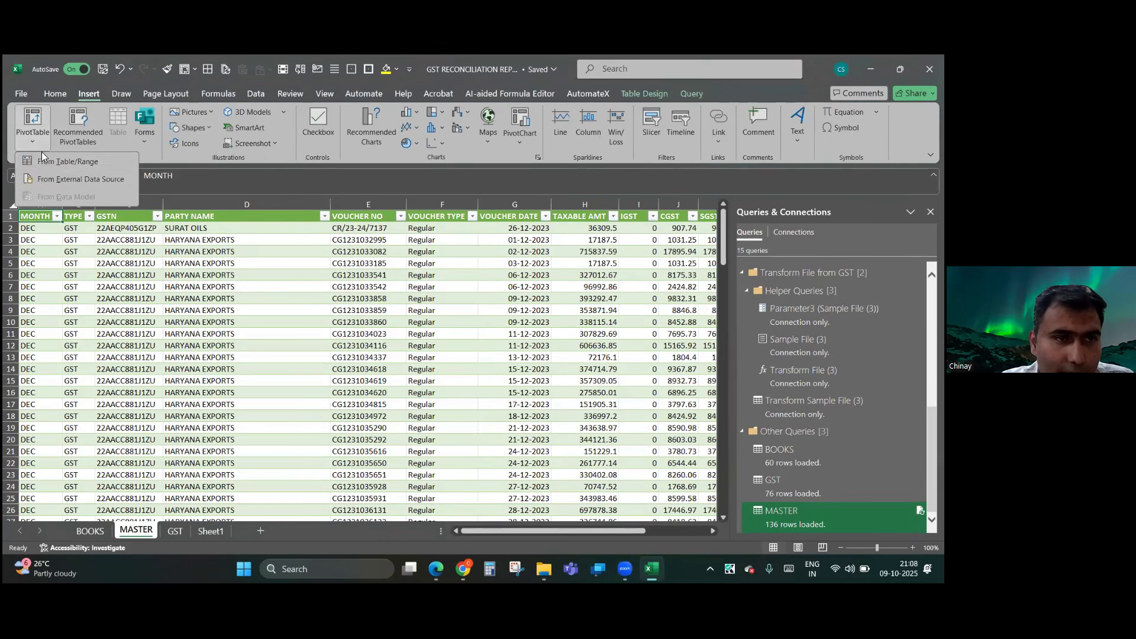
pyautogui.click(43, 158)
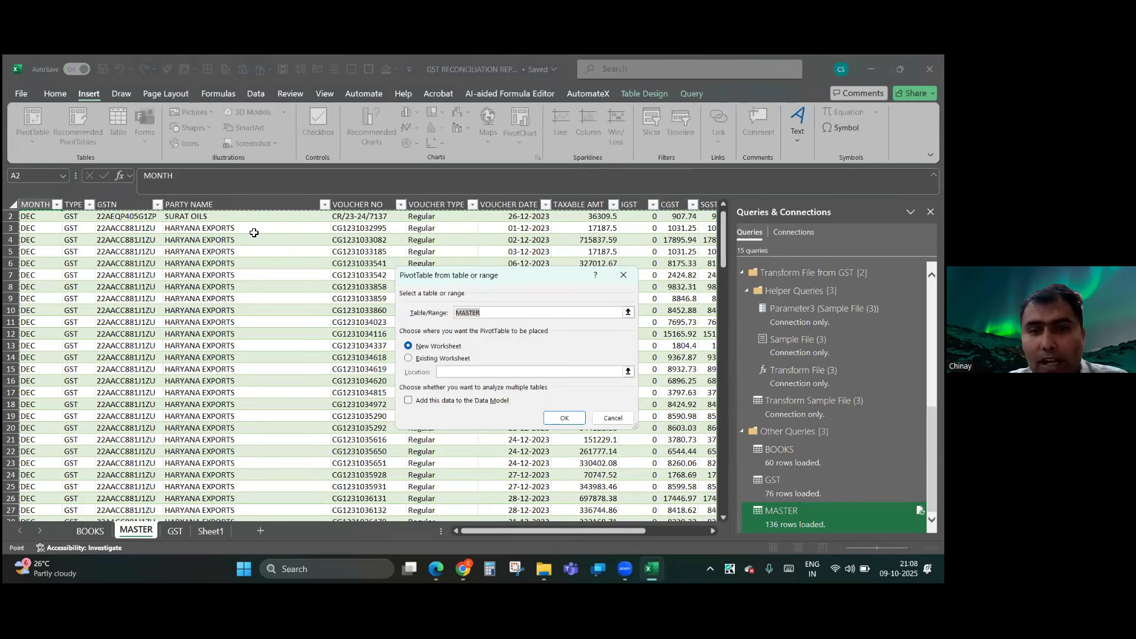
pyautogui.click(564, 419)
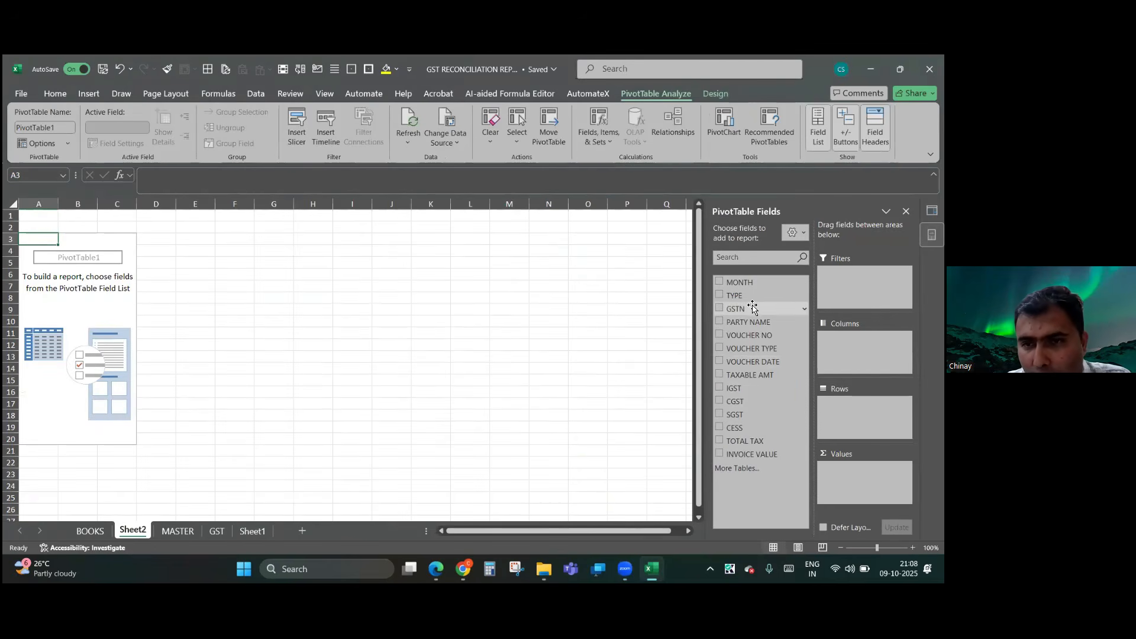
pyautogui.click(719, 309)
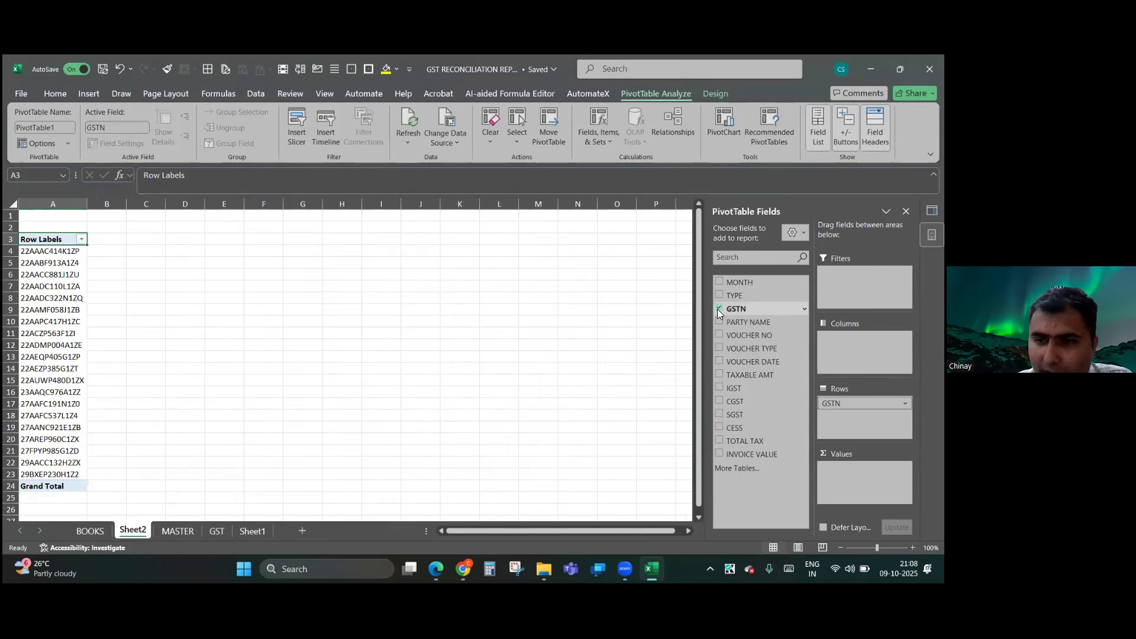
# - Add TOTAL TAX as the PivotTable's summed value and TYPE as its column field, then remove the Grand Total column
pyautogui.click(718, 440)
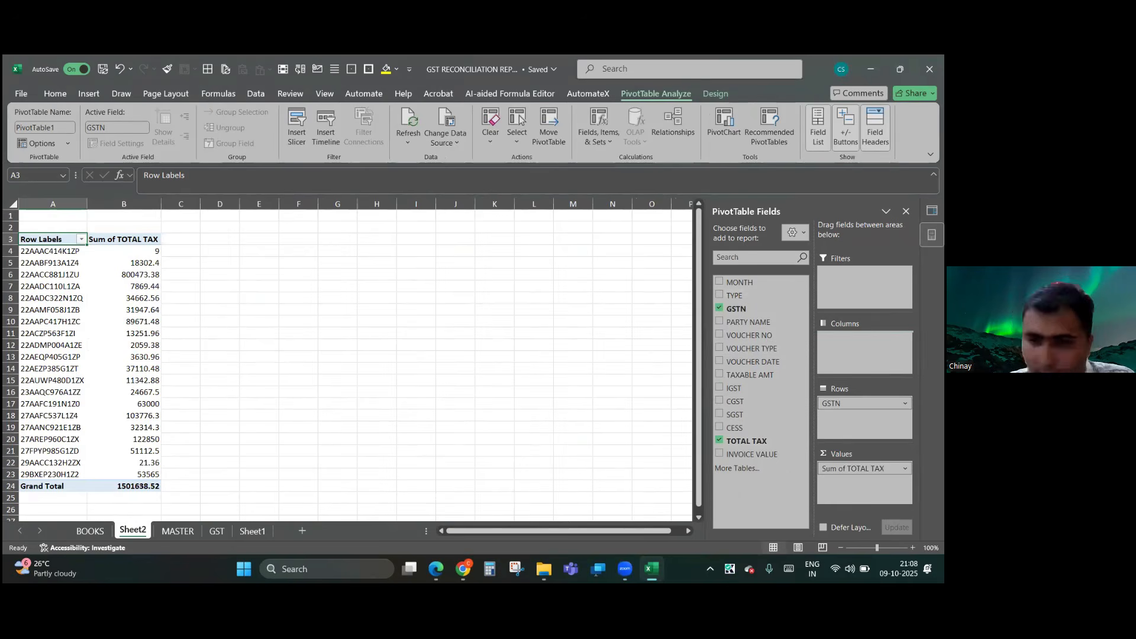
pyautogui.moveTo(734, 295); pyautogui.dragTo(864, 349)
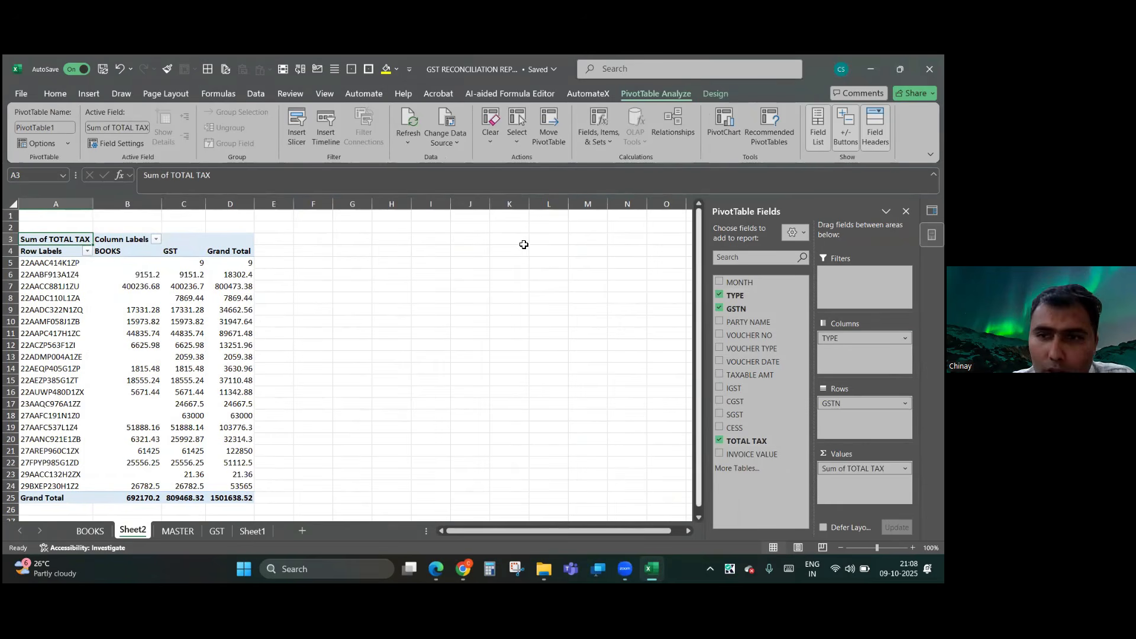
pyautogui.rightClick(240, 251)
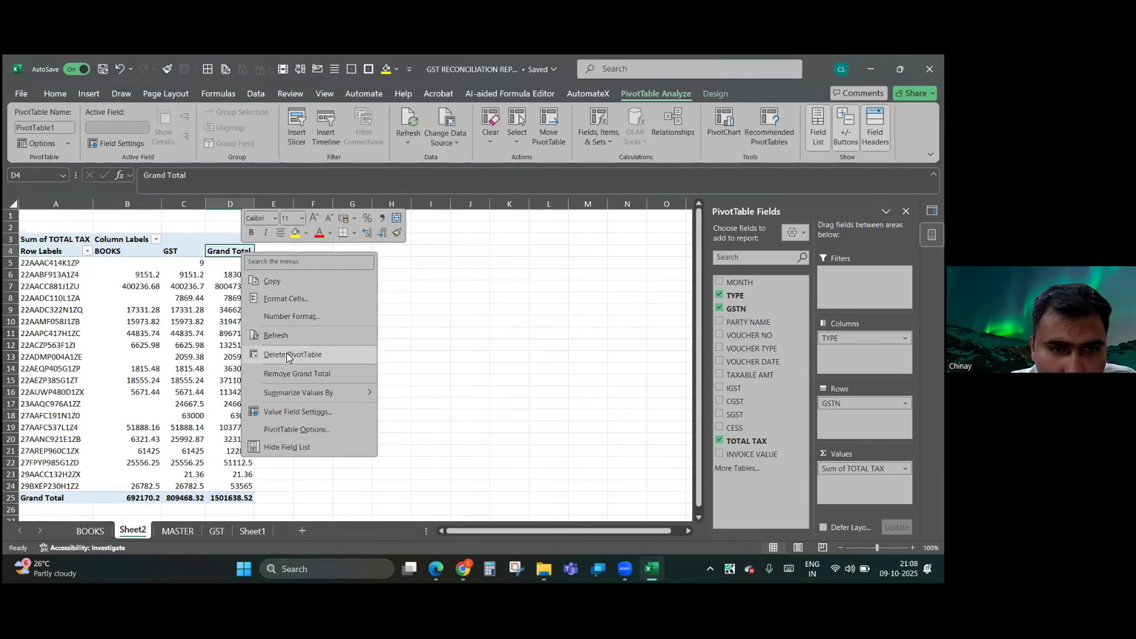
pyautogui.click(275, 372)
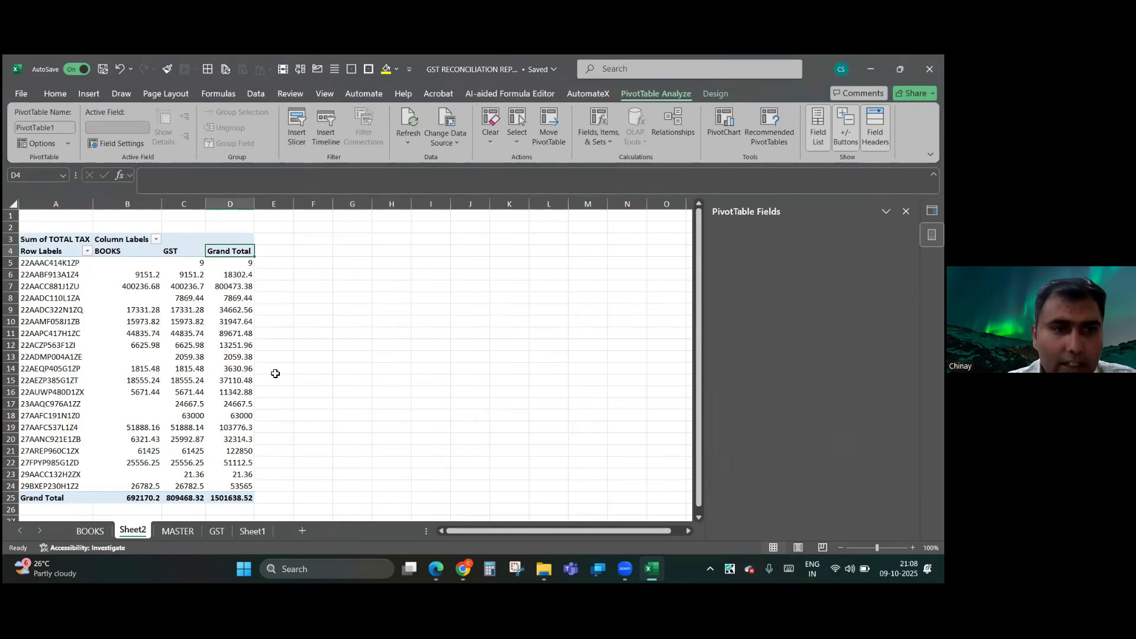
# - Compare the BOOKS and GST tax amounts per GSTN, checking the blank BOOKS cells and the differing amounts in row 20
pyautogui.click(92, 303)
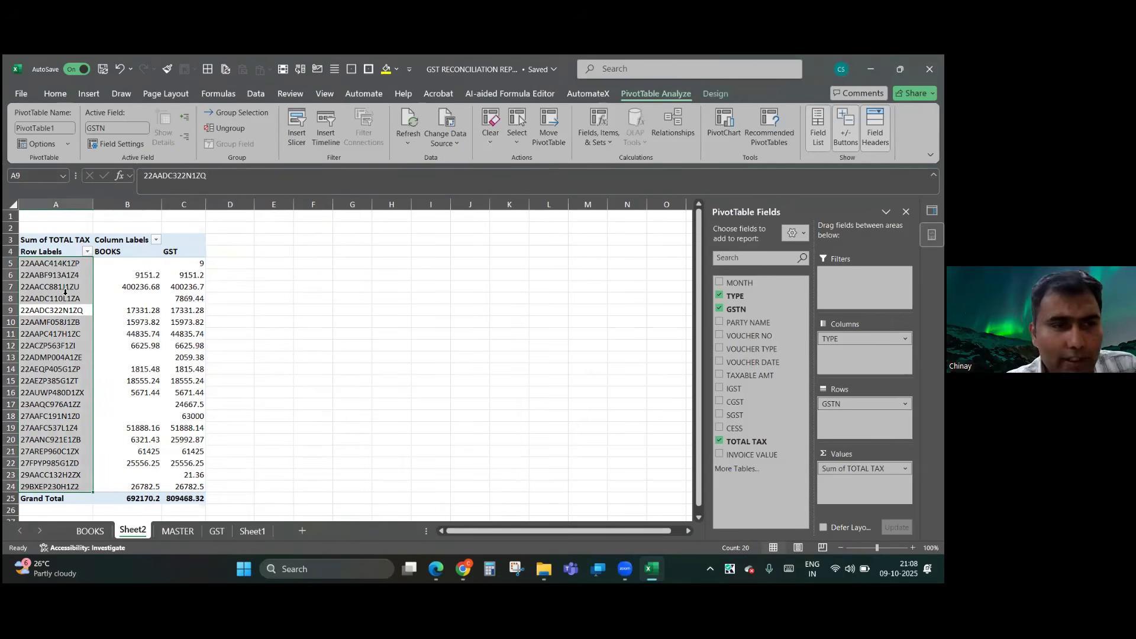
pyautogui.click(151, 277)
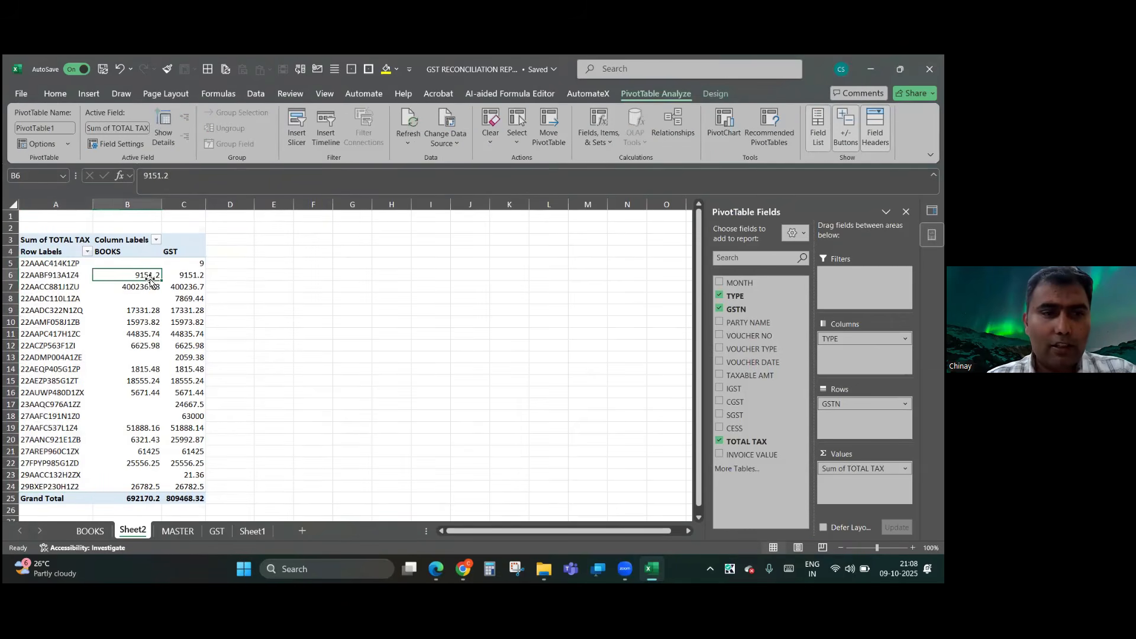
pyautogui.click(122, 262)
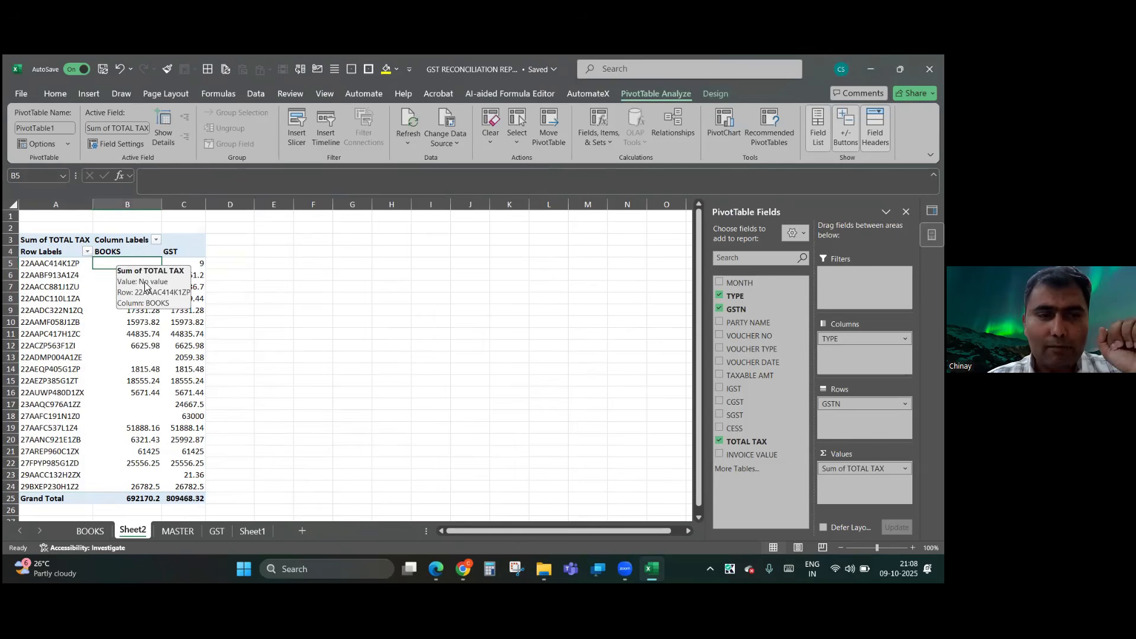
pyautogui.click(135, 359)
pyautogui.click(140, 403)
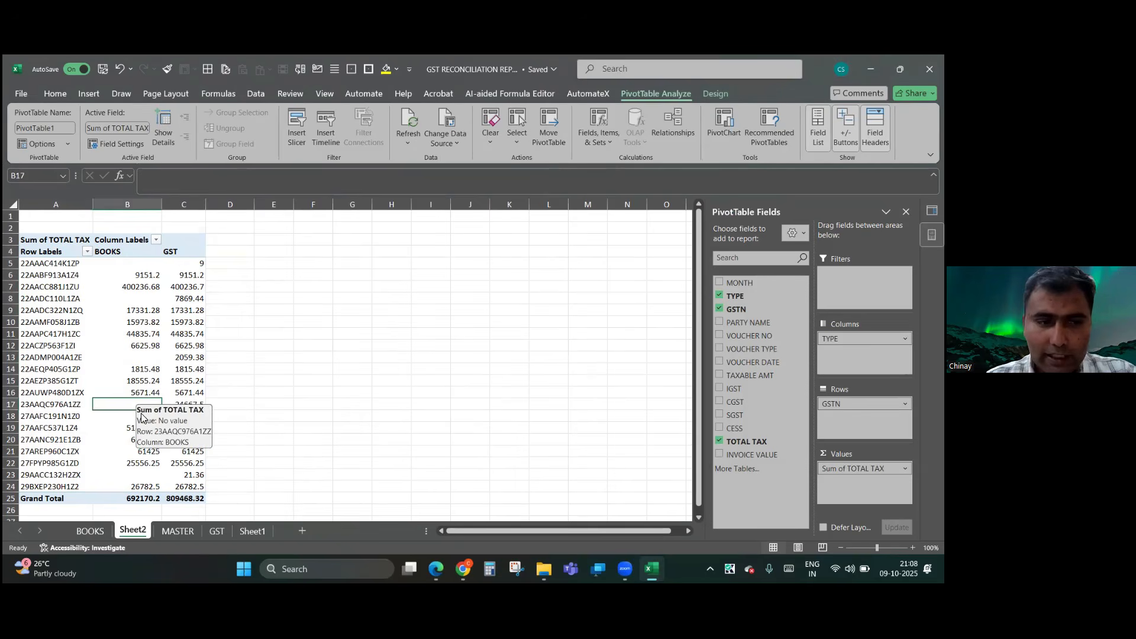
pyautogui.click(123, 418)
pyautogui.moveTo(123, 417)
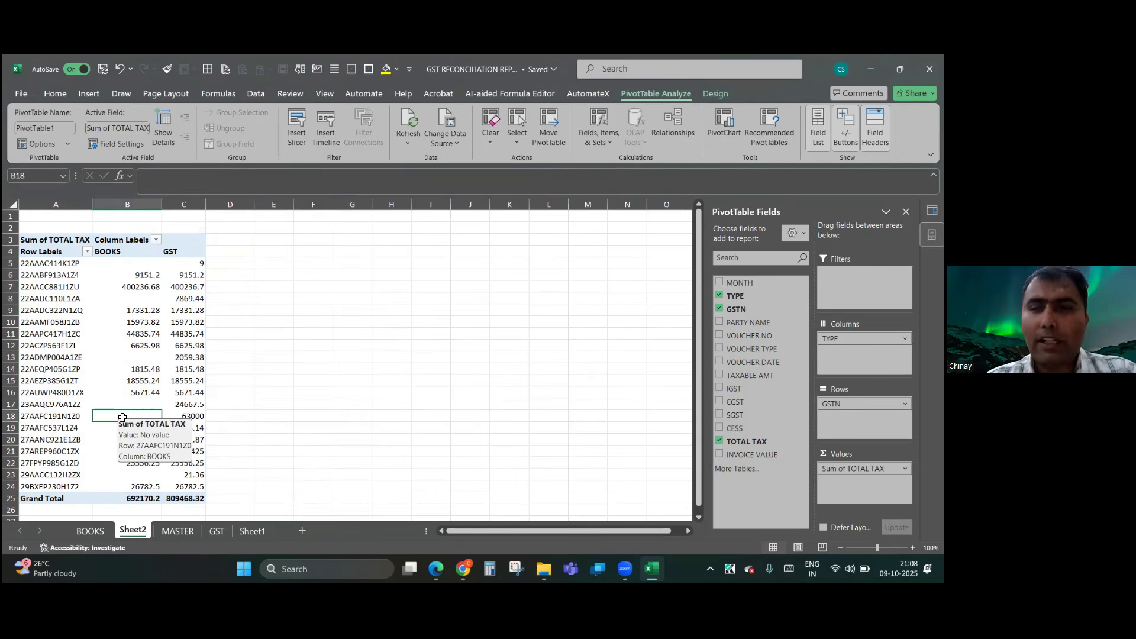
pyautogui.scroll(-1, 122, 417)
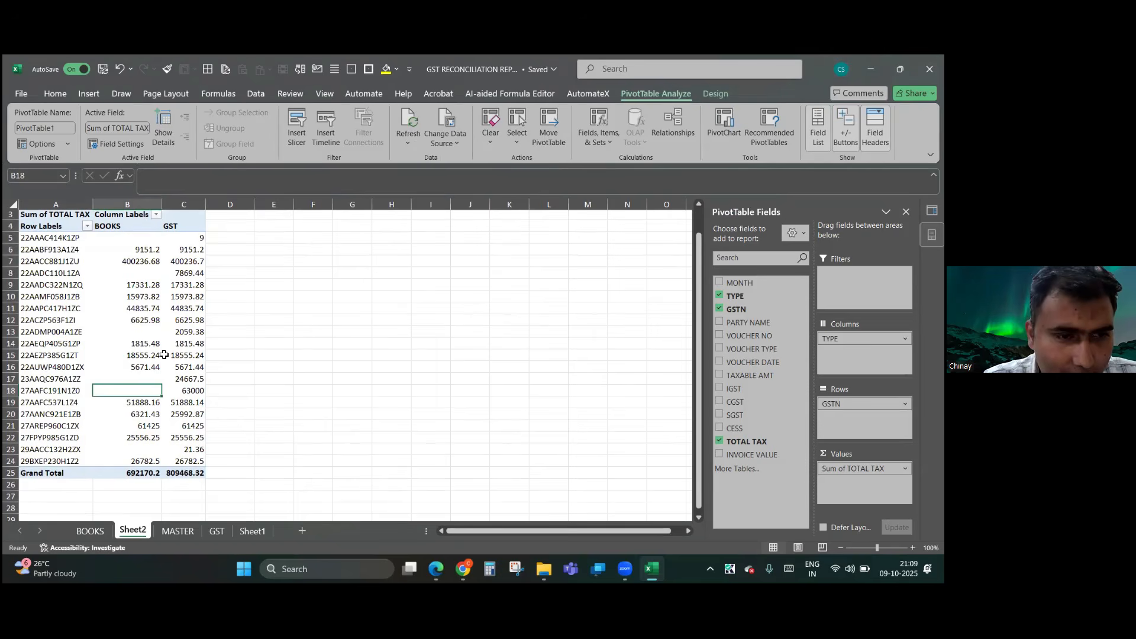
pyautogui.click(140, 418)
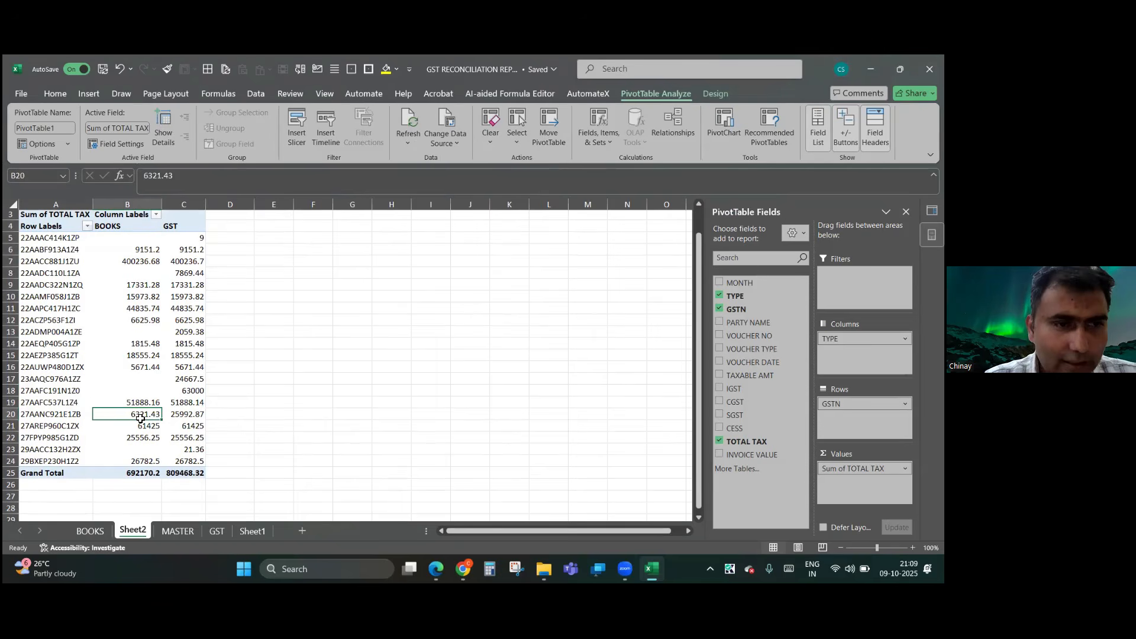
pyautogui.click(185, 418)
pyautogui.moveTo(186, 418)
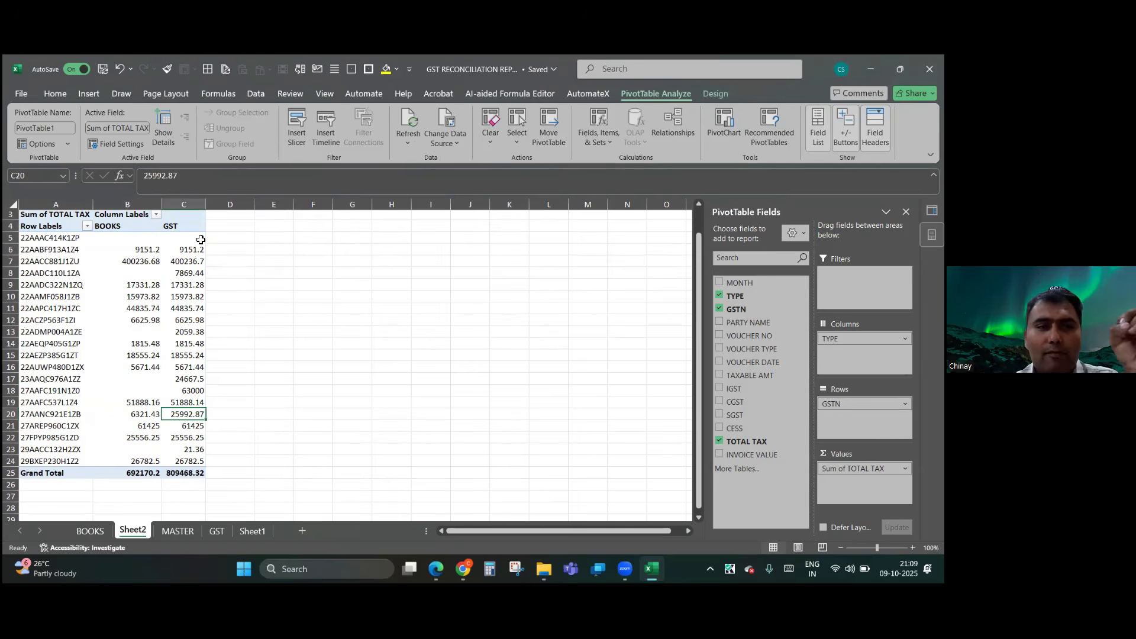
# - Begin an IF formula in D5 that returns "NOT IN BOOKS" when ISBLANK(B5) is true
pyautogui.click(225, 238)
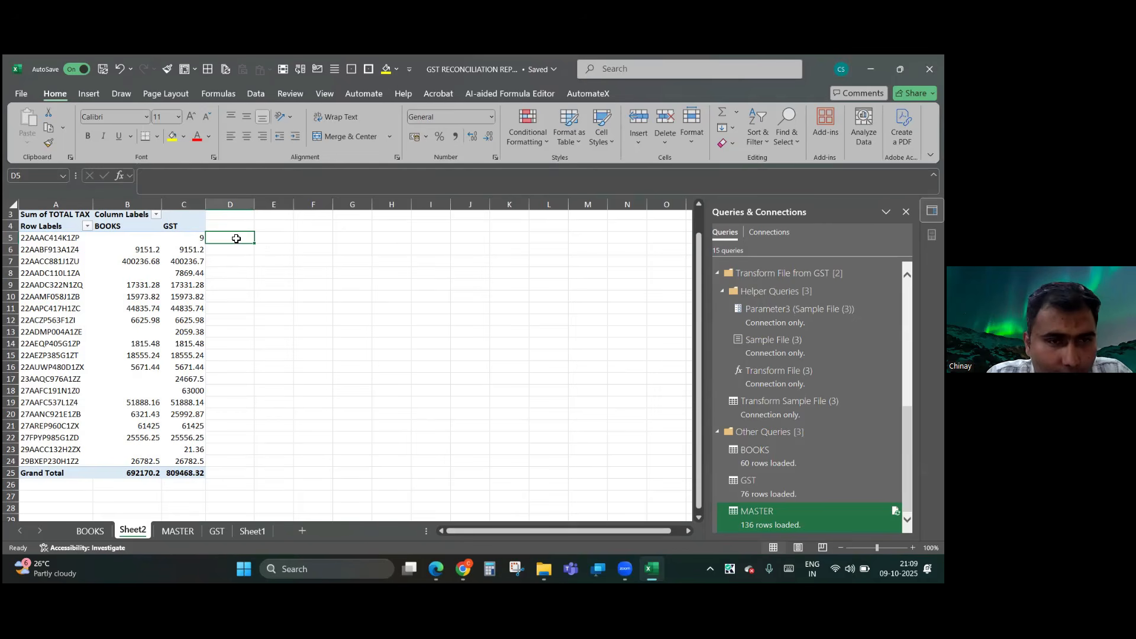
pyautogui.write('+')
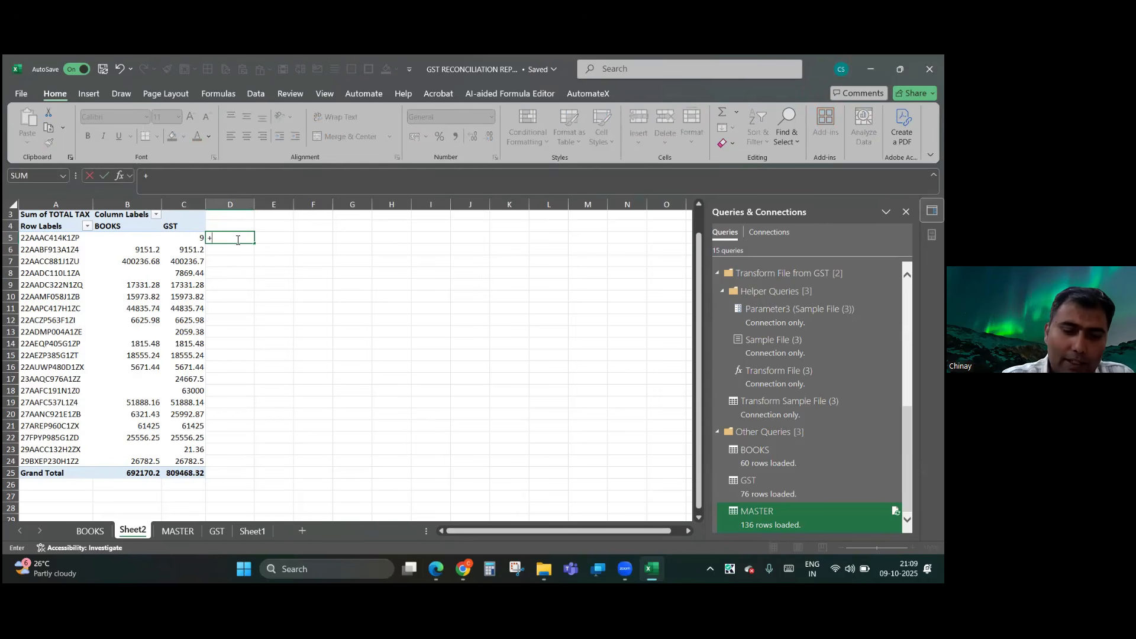
pyautogui.write('IF(')
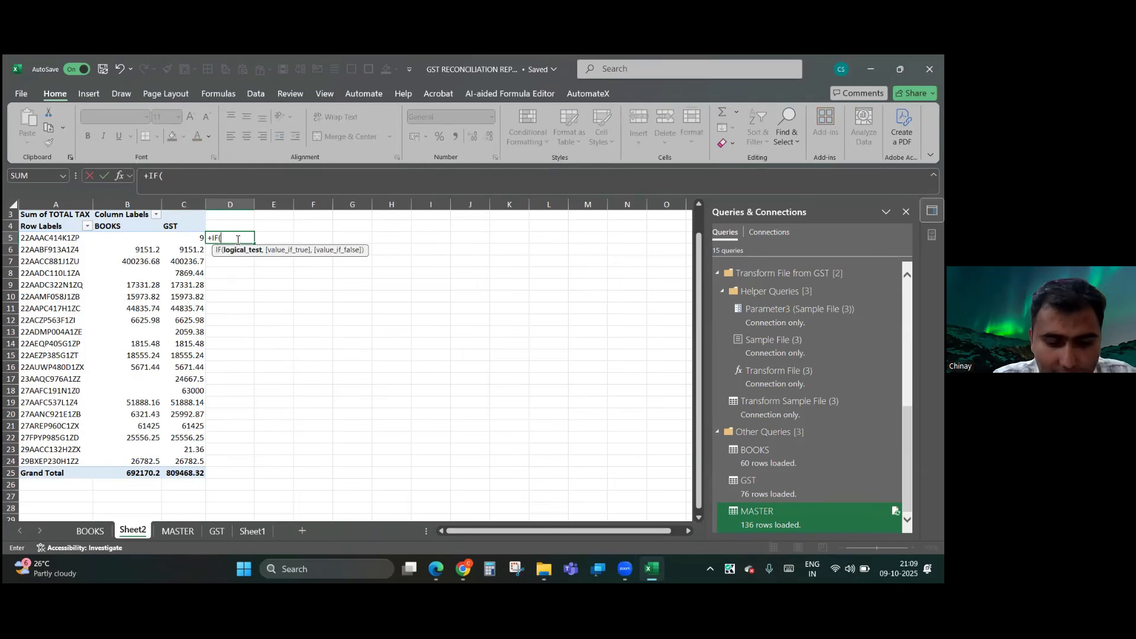
pyautogui.write('ISBL')
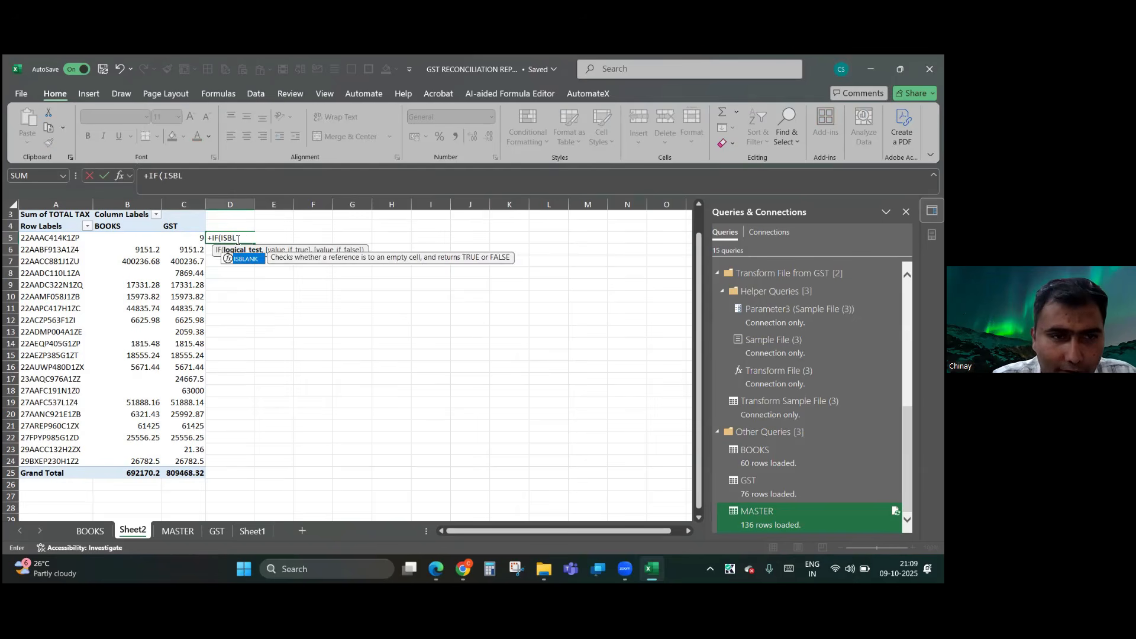
pyautogui.press('Tab')
pyautogui.write('B5')
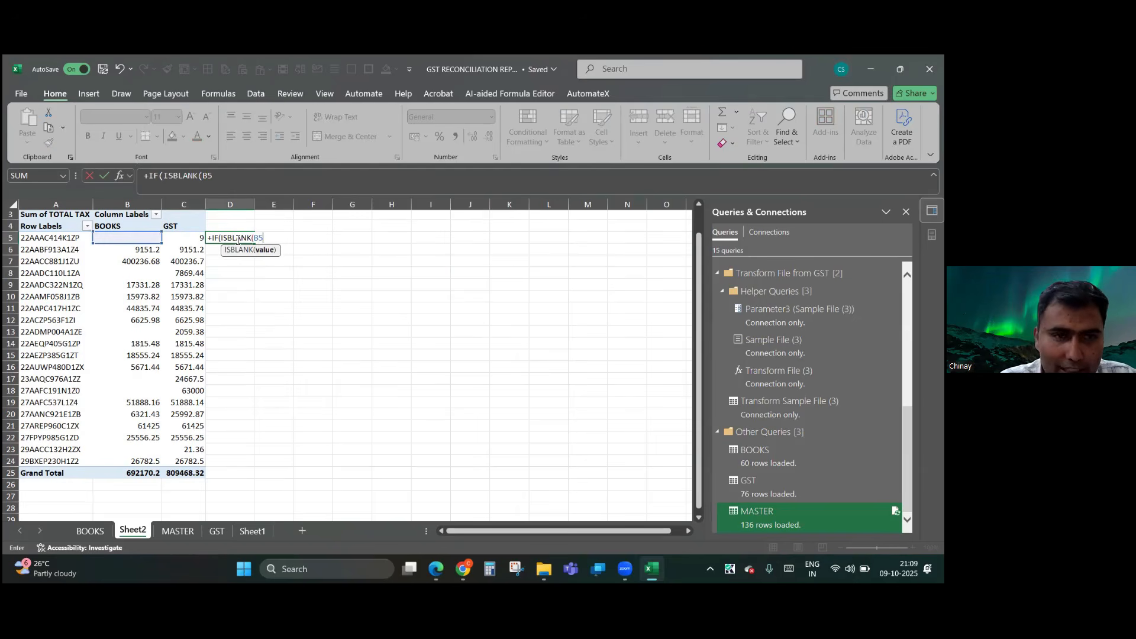
pyautogui.write('),')
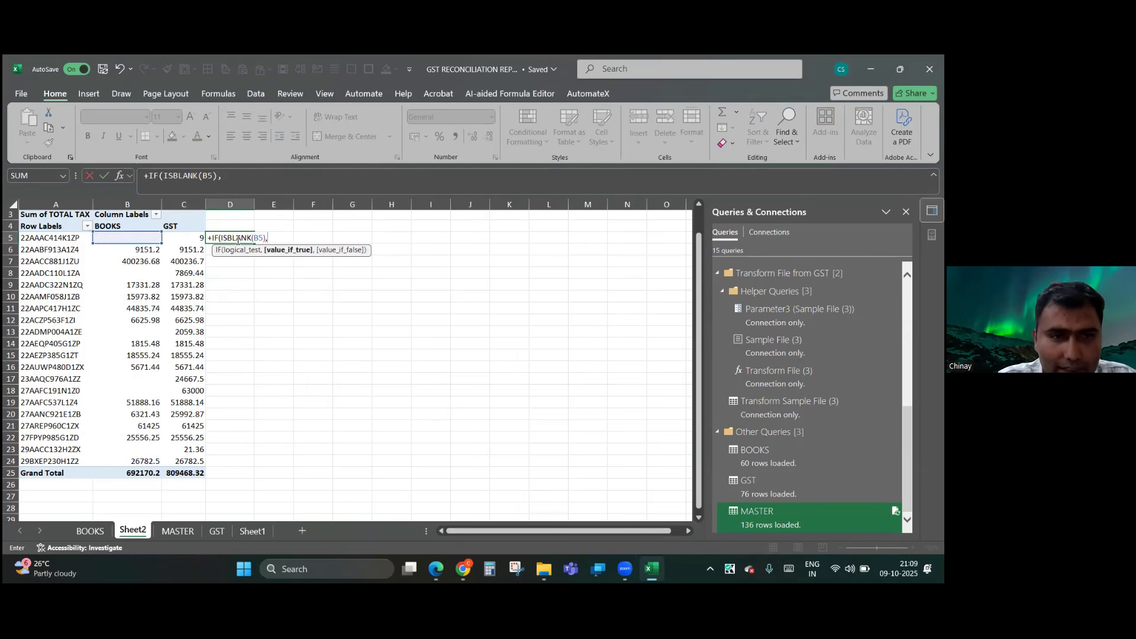
pyautogui.write('"')
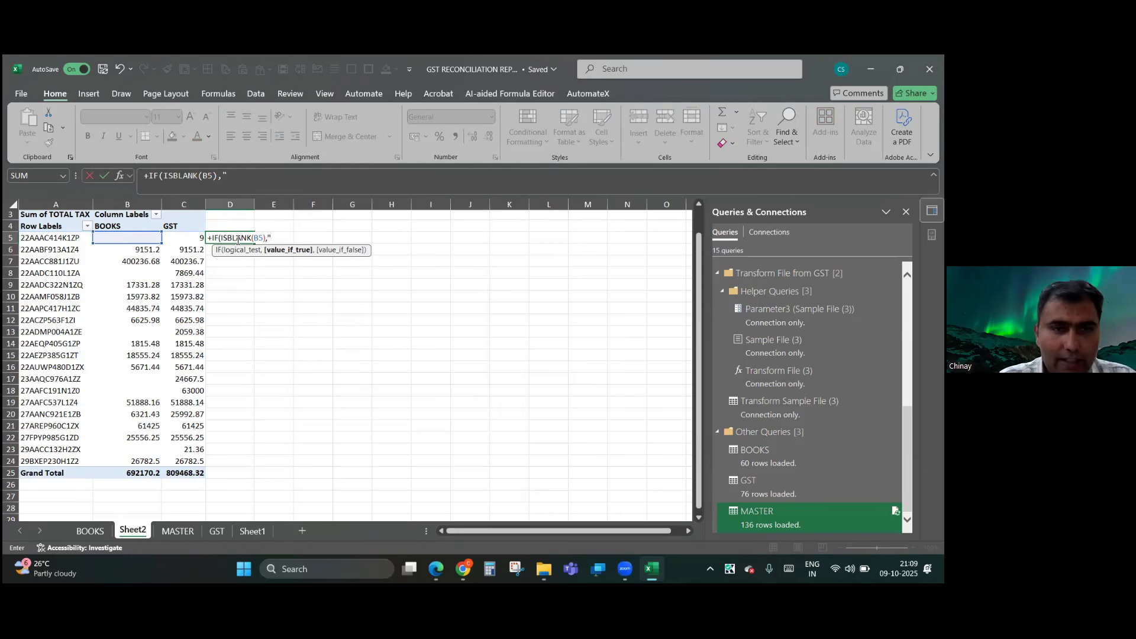
pyautogui.write('NOT IN')
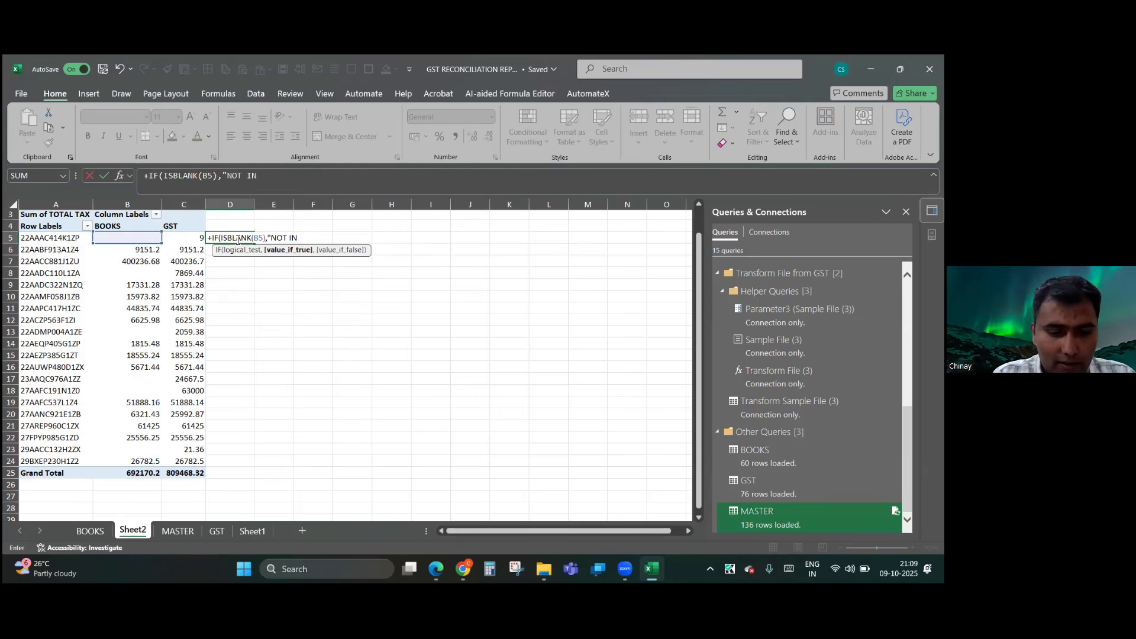
pyautogui.write(' BOOKS"')
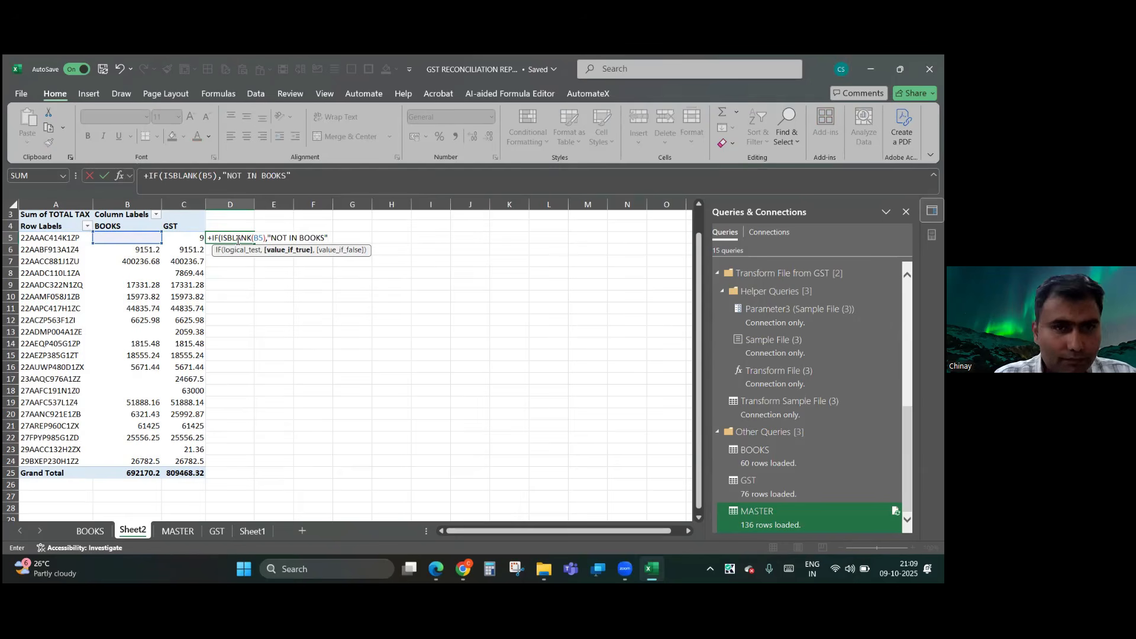
# - Nest a second IF in the D5 formula that returns "NOT IN GST" when ISBLANK(C5) is true
pyautogui.write(',IF(')
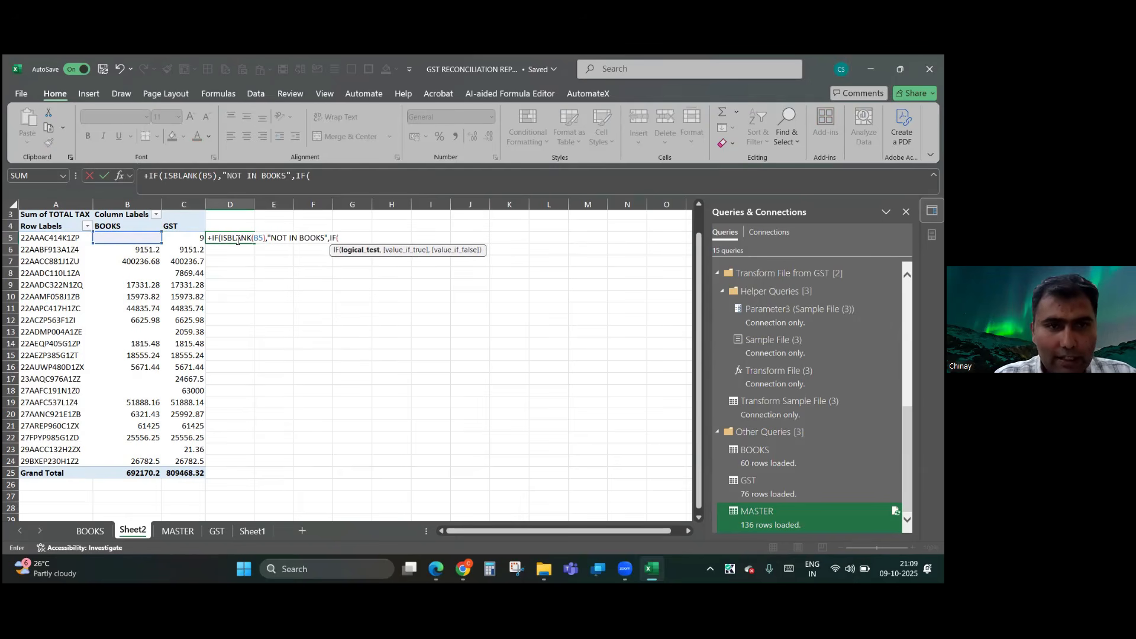
pyautogui.write('IS')
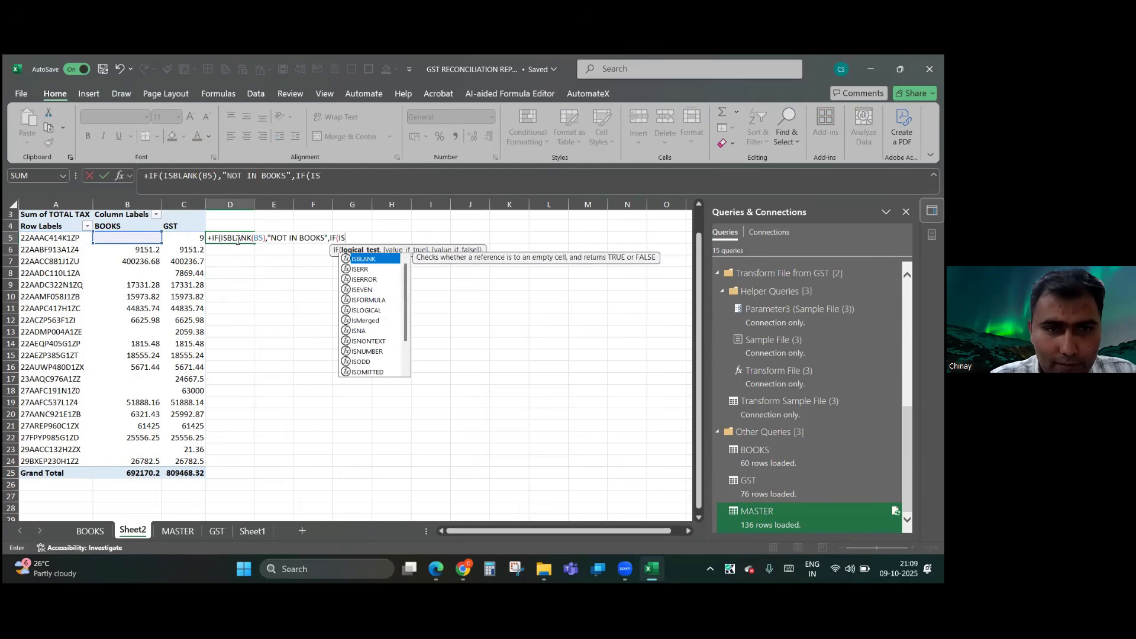
pyautogui.press('Tab')
pyautogui.write('C5')
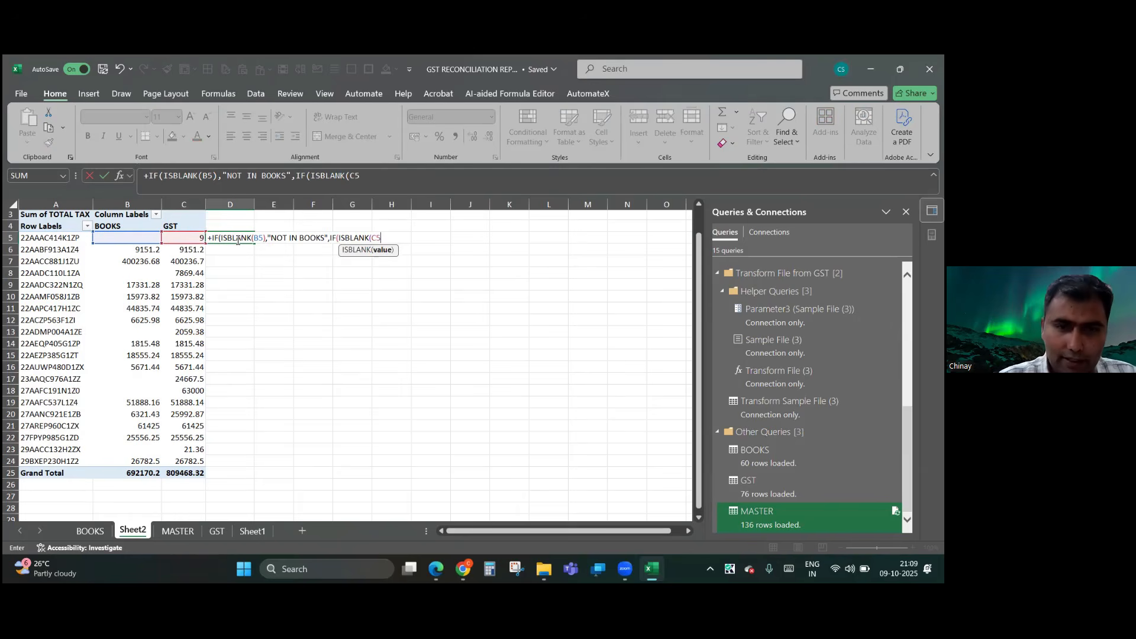
pyautogui.write('),"N')
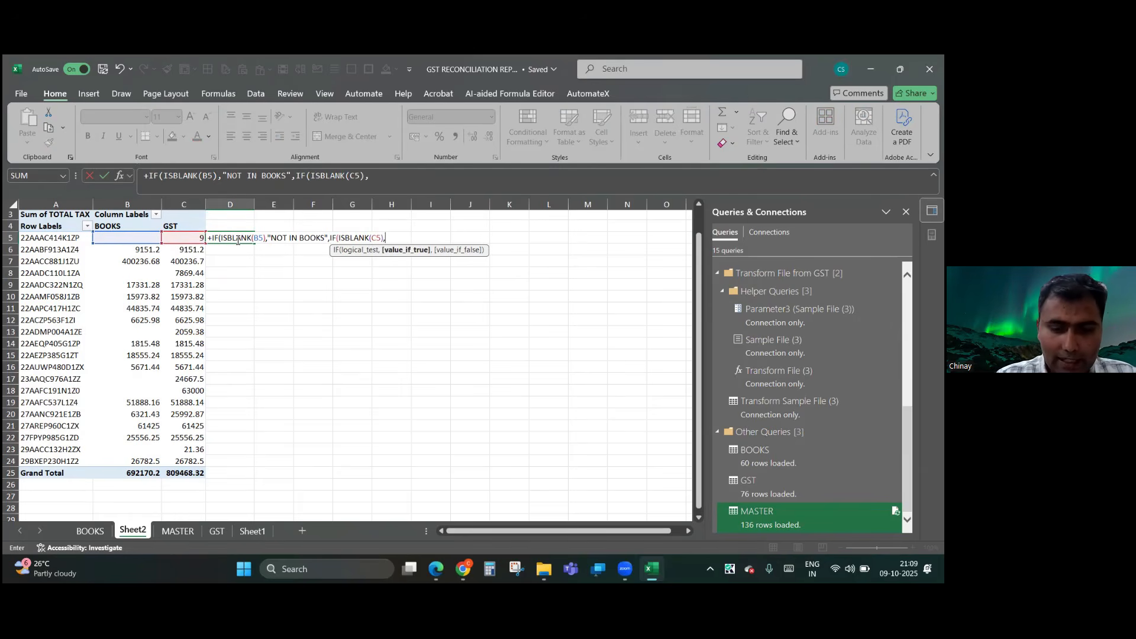
pyautogui.write('OT IN ')
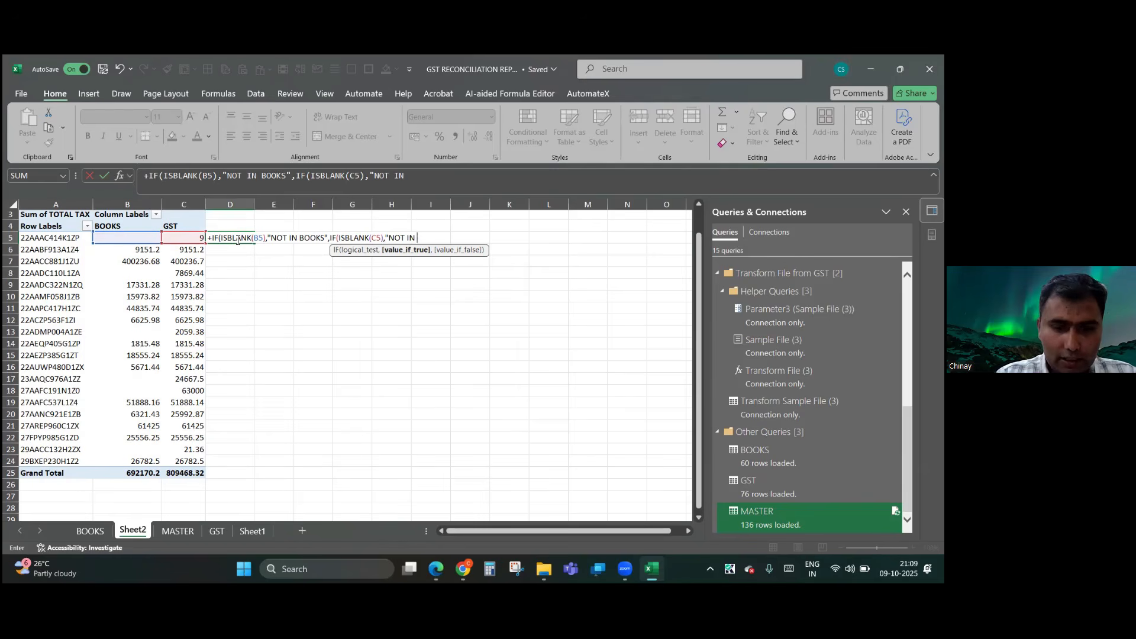
pyautogui.write('GST')
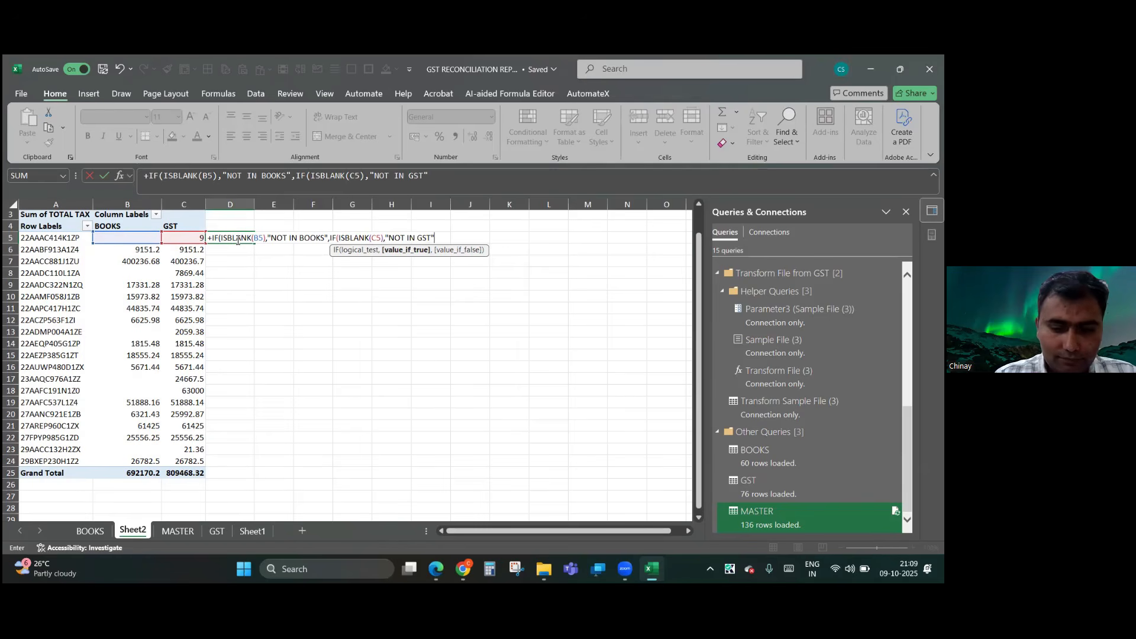
# - Nest a third IF in the D5 formula that returns "EXCESS IN BOOKS" when B5-CS>2 is true
pyautogui.write('",IF(')
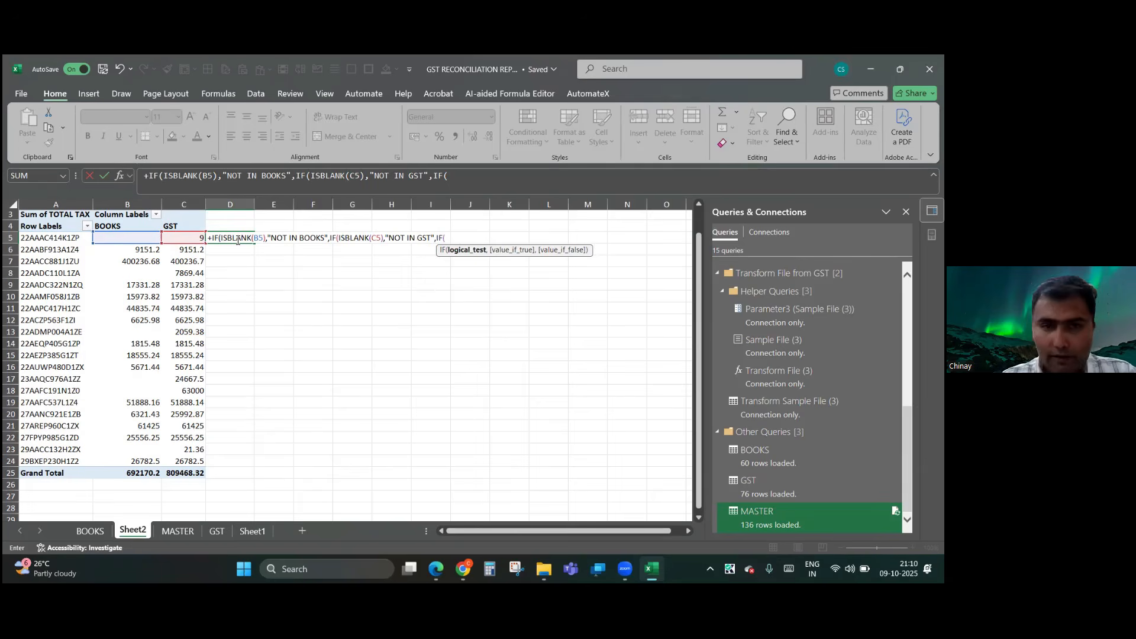
pyautogui.write('B5-')
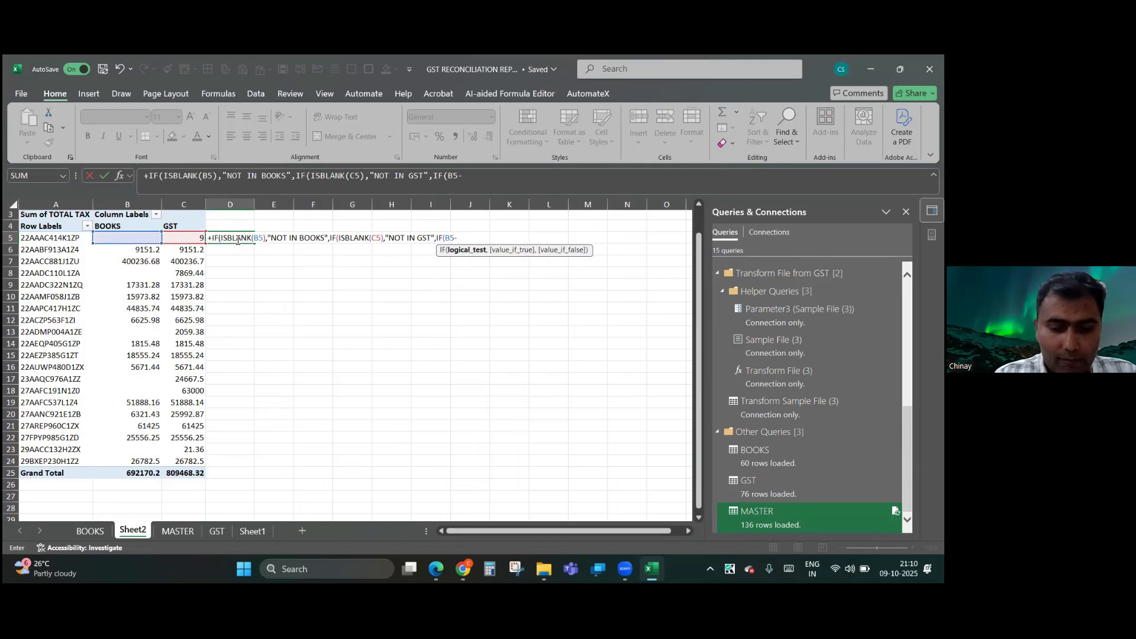
pyautogui.write('CS>')
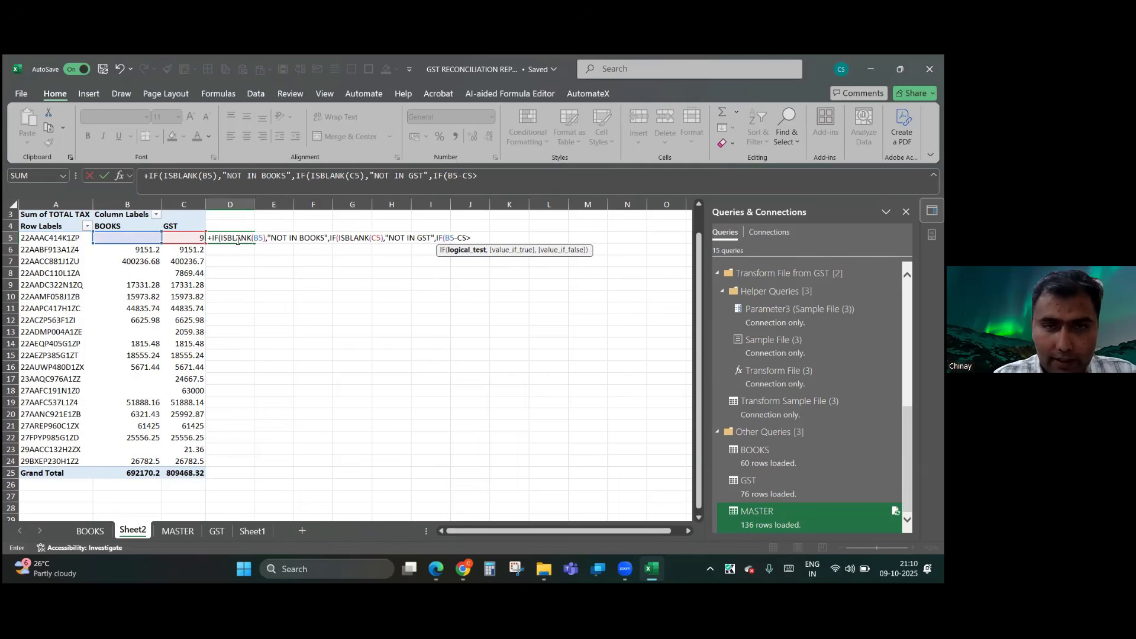
pyautogui.write('2,')
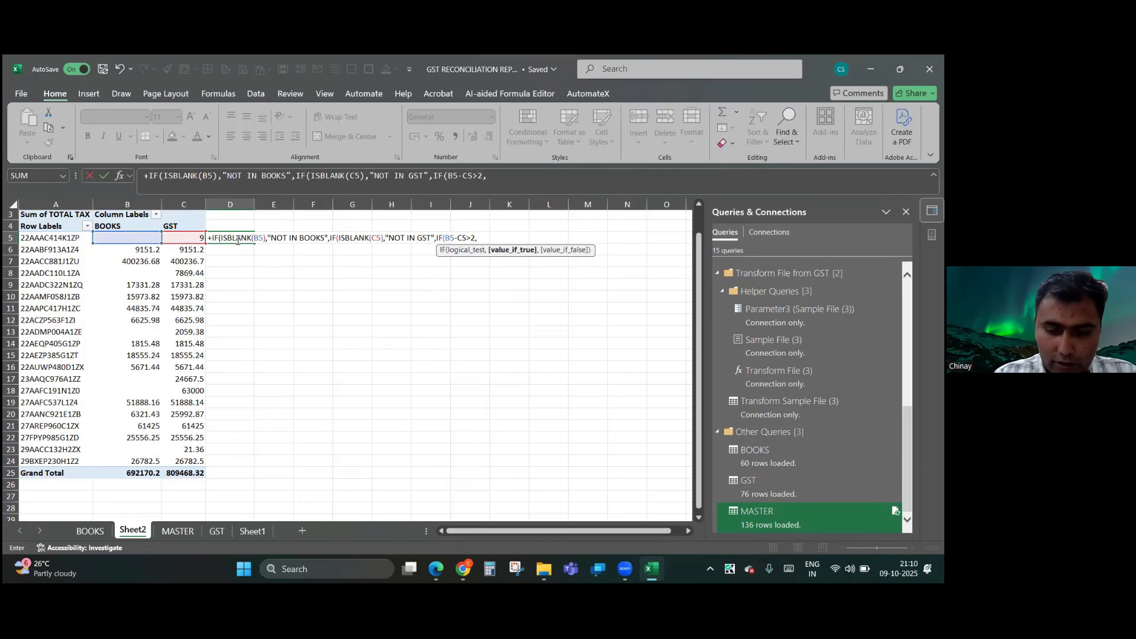
pyautogui.write('"EXCES')
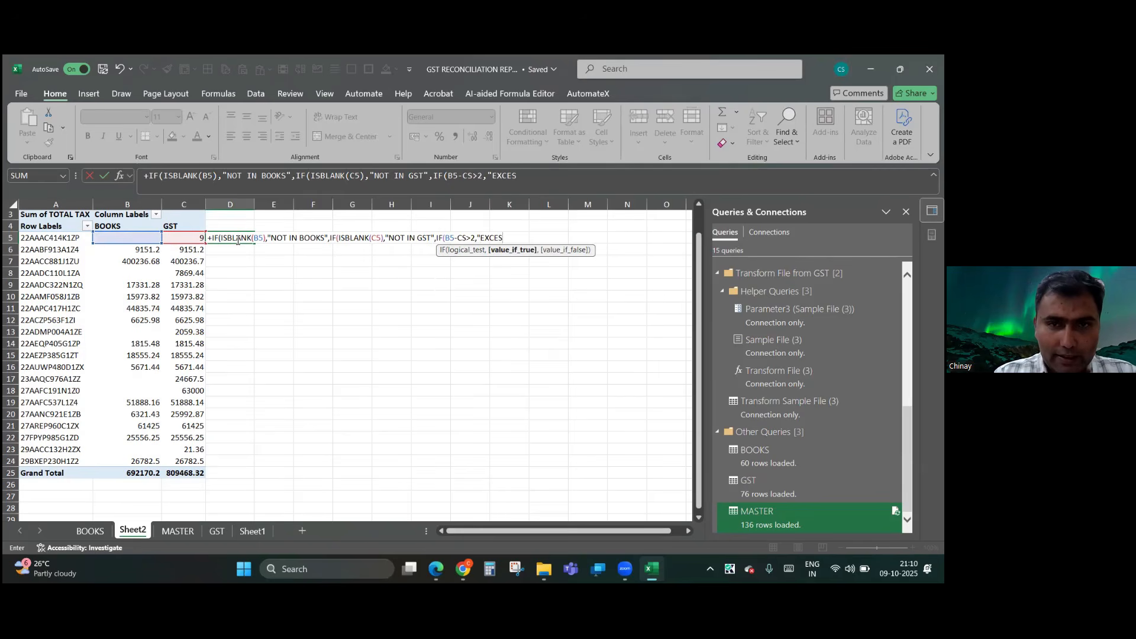
pyautogui.write('S IN BOOKS')
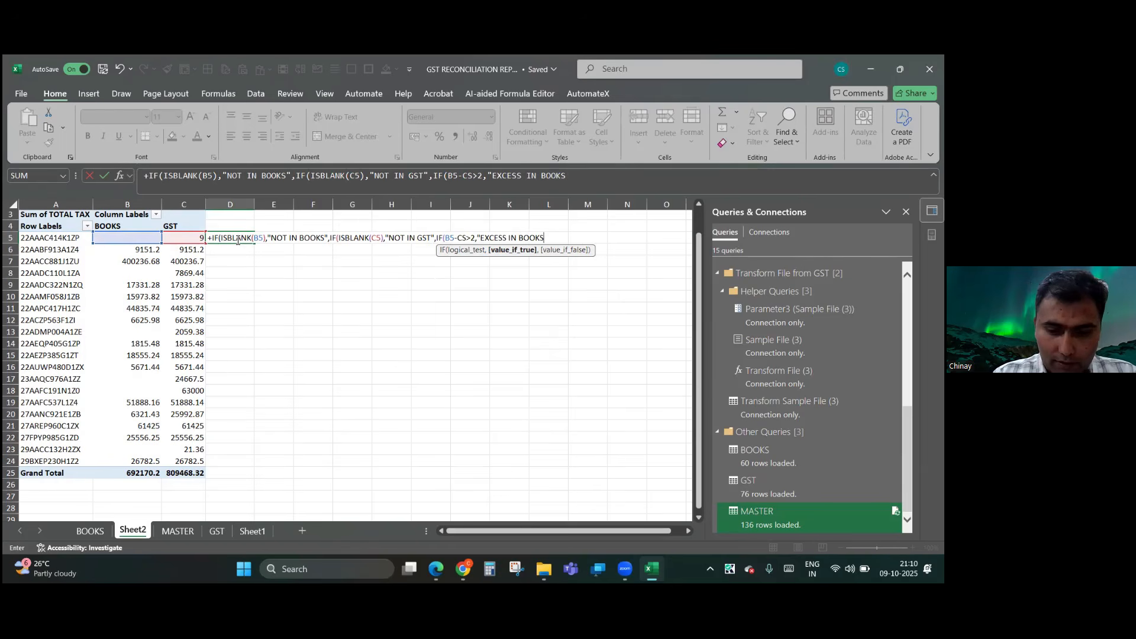
pyautogui.write('",')
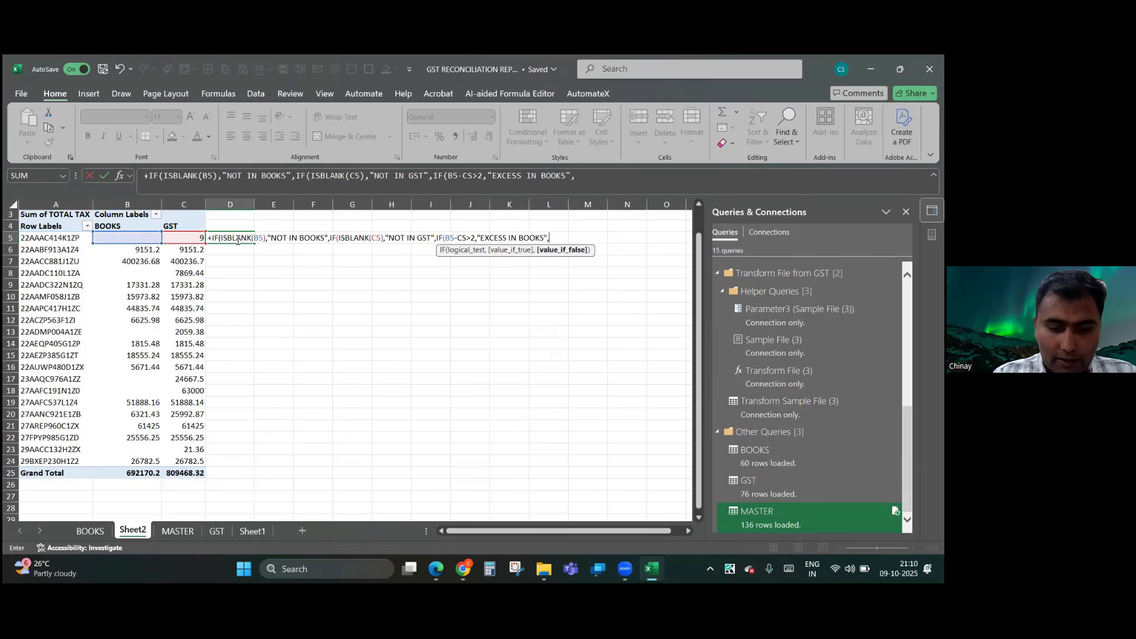
# - Nest a fourth IF in the D5 formula that returns "SHORTAGE IN BOOKS" when C5-B5>2 is true
pyautogui.write('IF(')
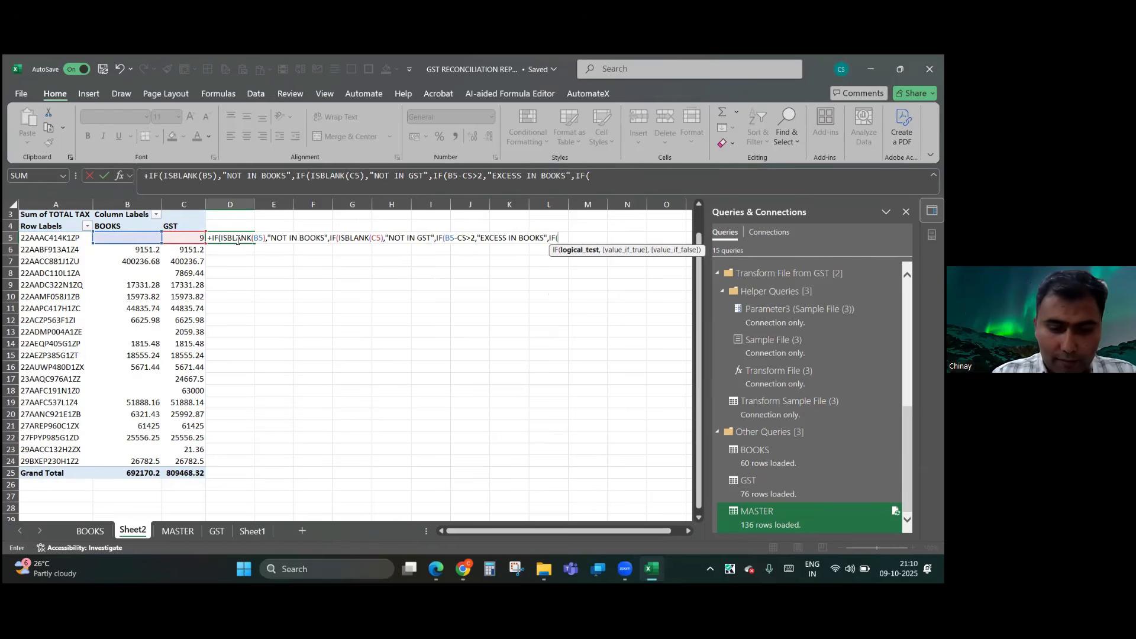
pyautogui.write('B5')
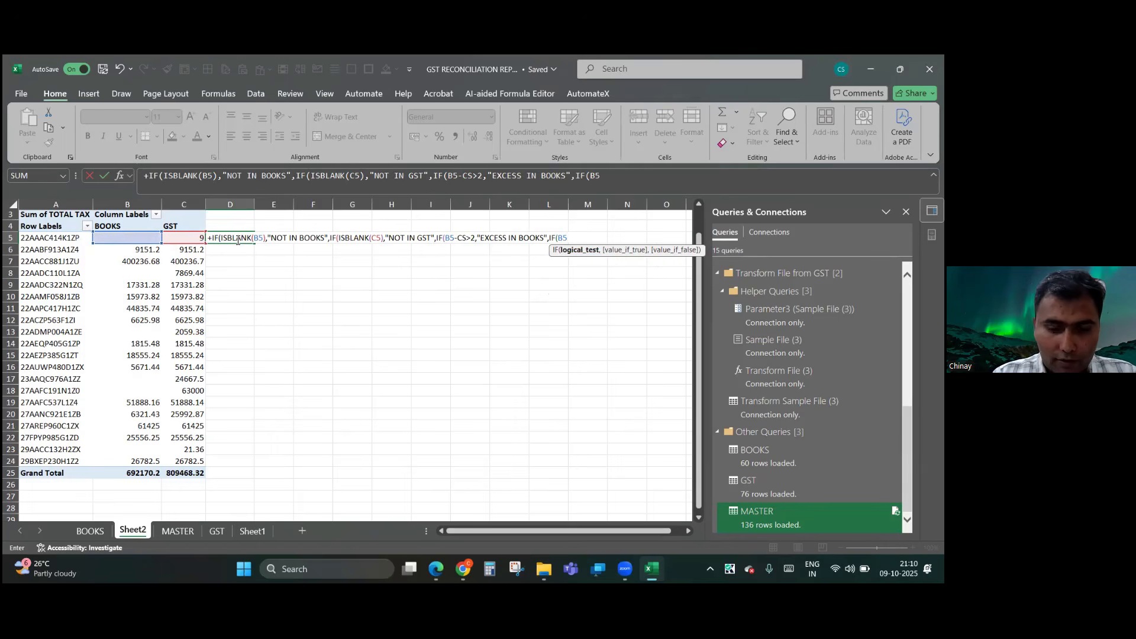
pyautogui.press('BackSpace')
pyautogui.press('BackSpace')
pyautogui.write('C5-B')
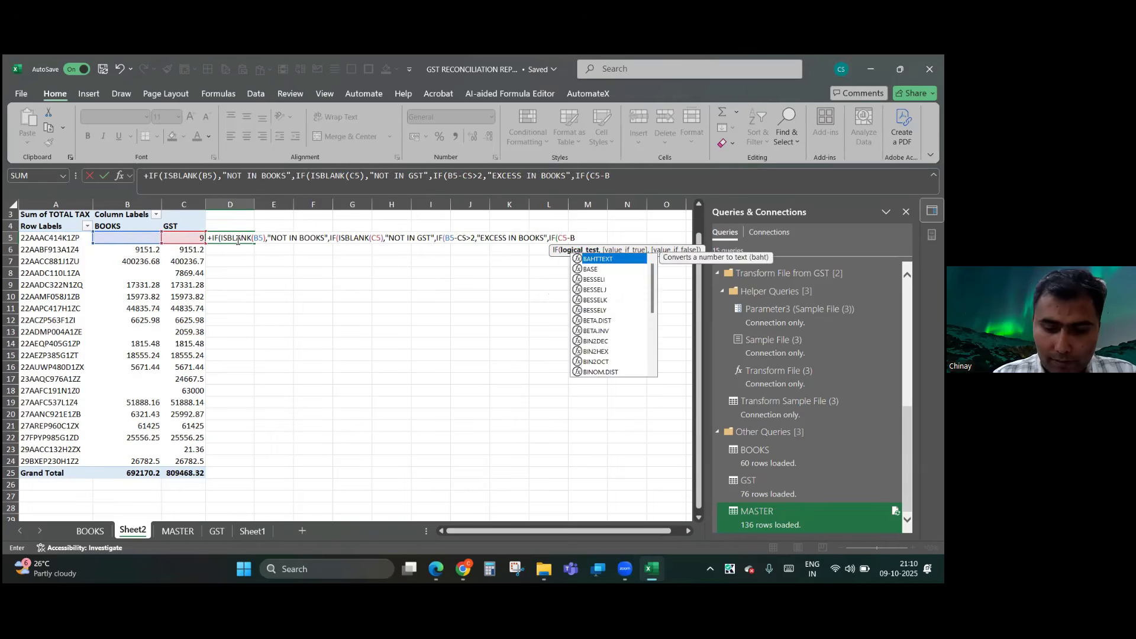
pyautogui.write('5>')
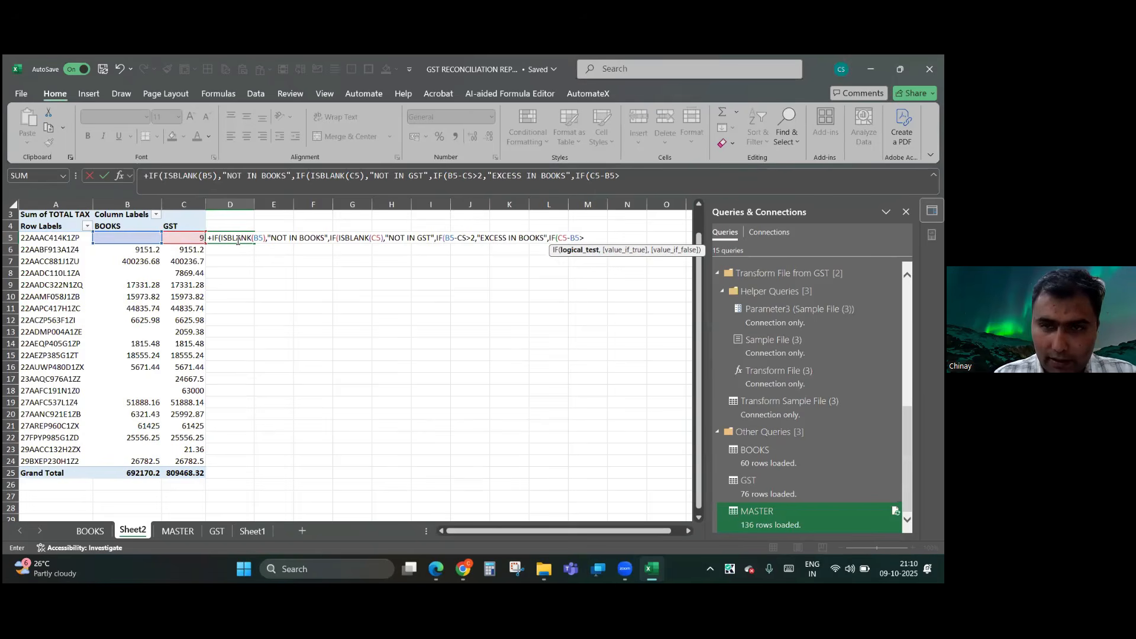
pyautogui.write('2,')
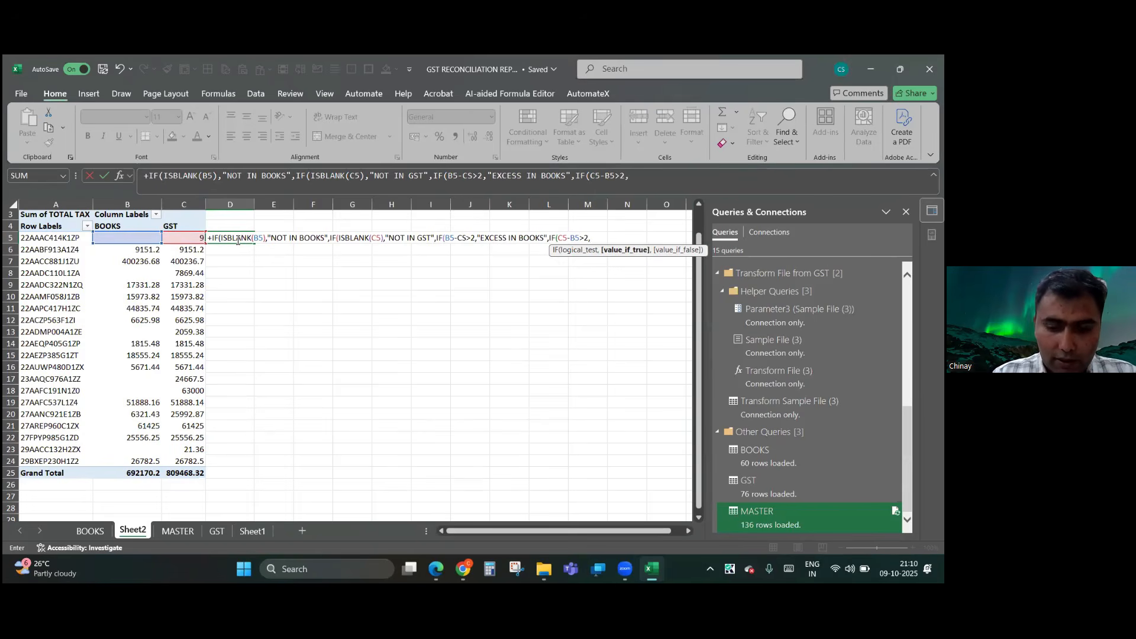
pyautogui.write('"')
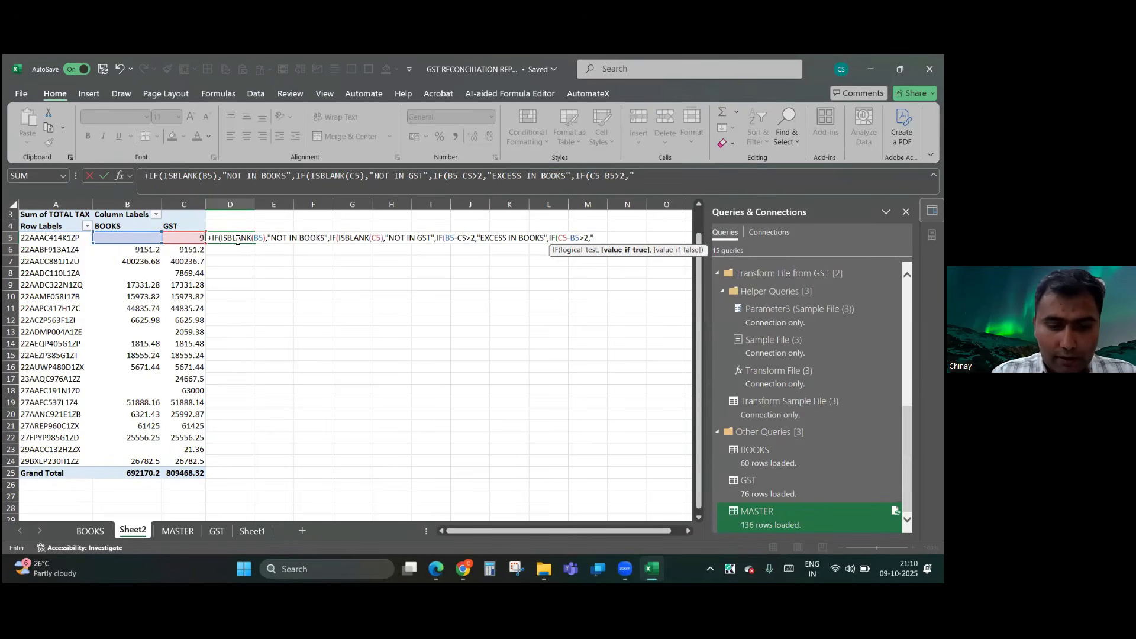
pyautogui.write('SHORTAGE')
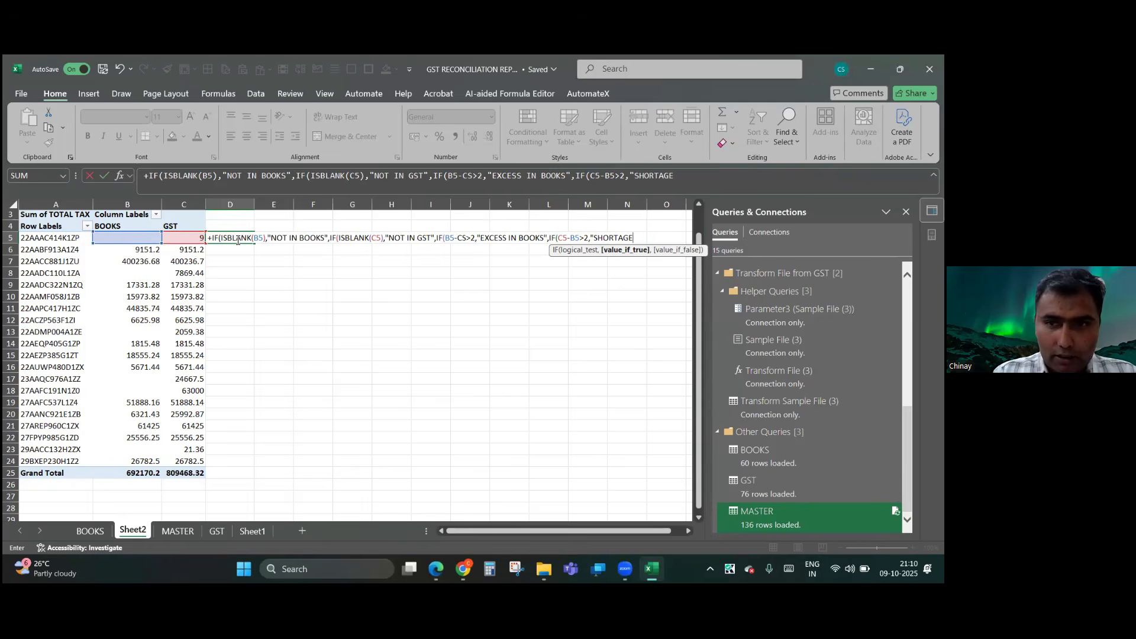
pyautogui.write(' IN BOOKS')
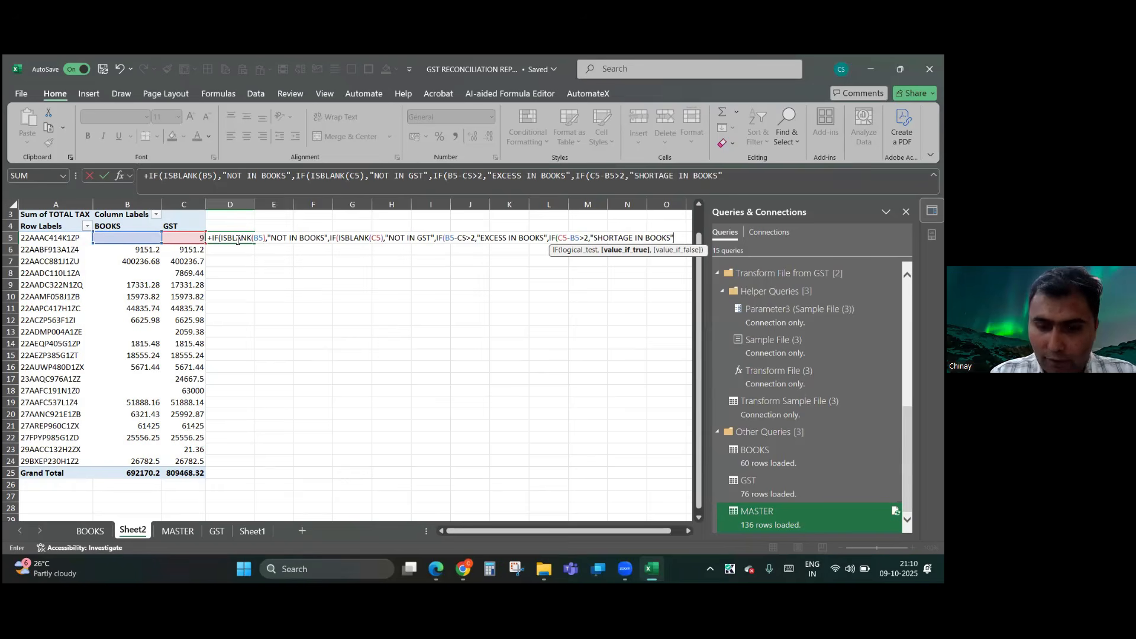
pyautogui.write('"')
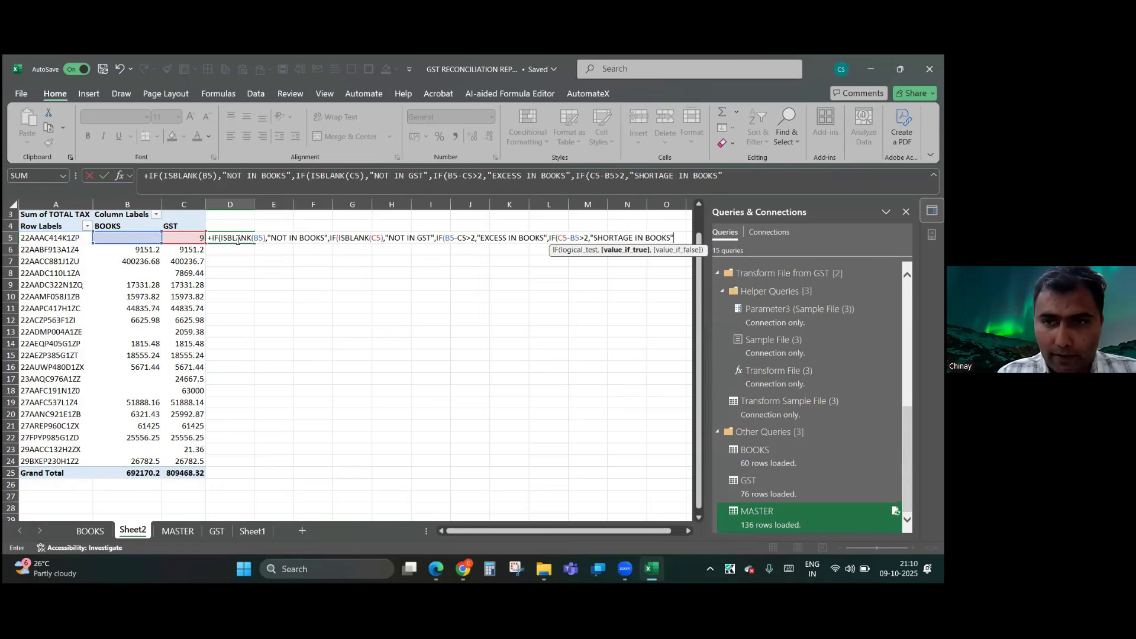
pyautogui.write(',')
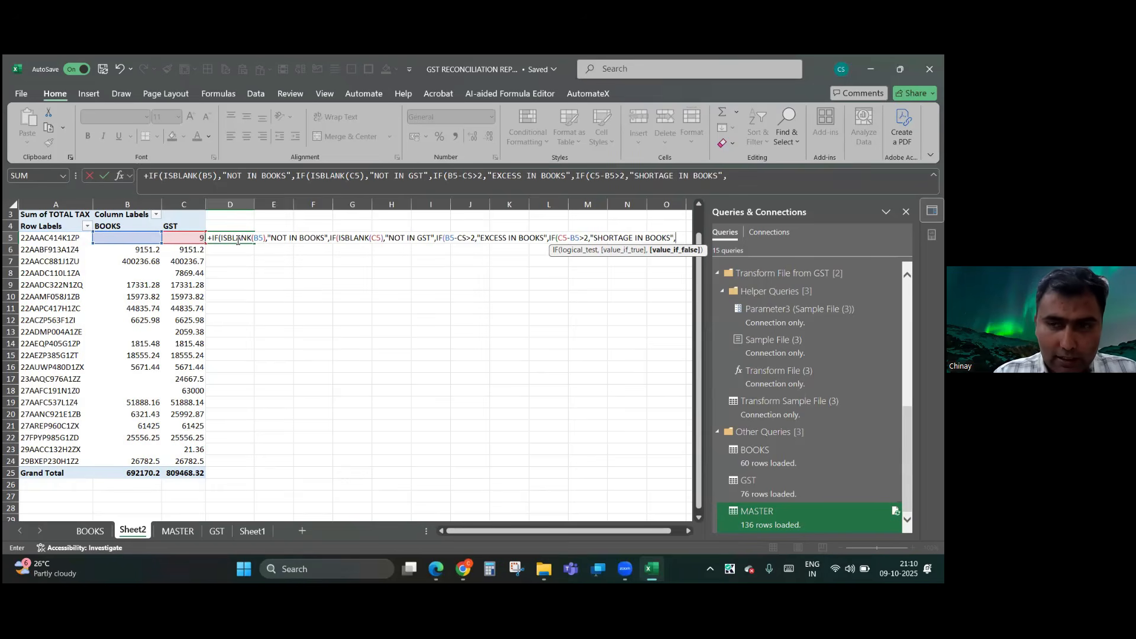
# - Finish the D5 formula with "MATCHED" as the final otherwise value, close all nested IFs and commit it
pyautogui.write('"MATCHED')
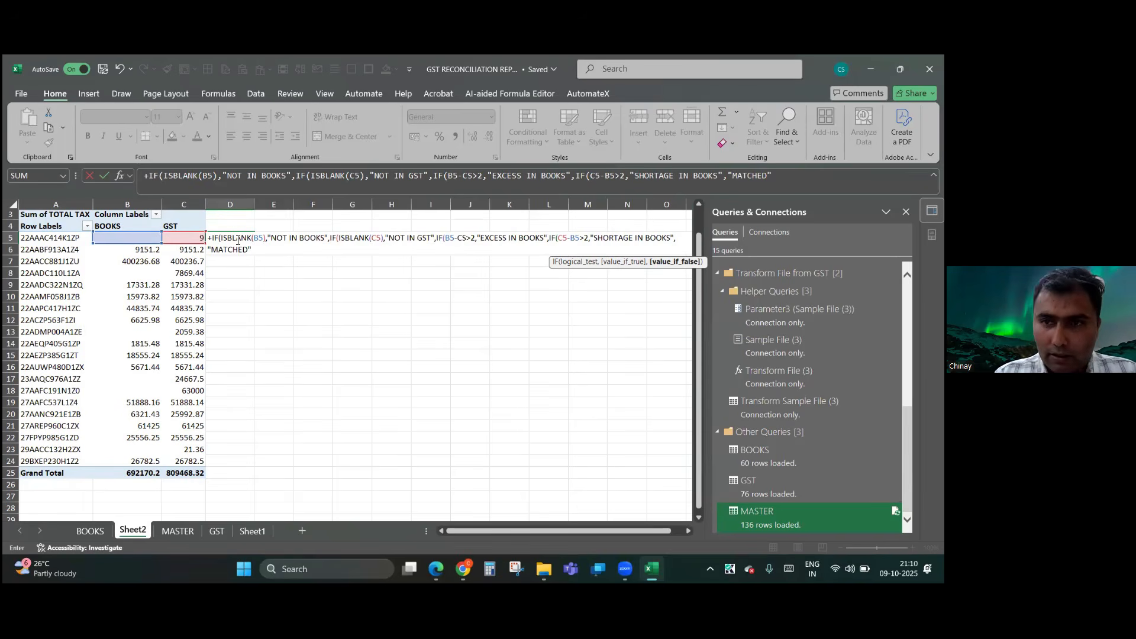
pyautogui.write('"))')
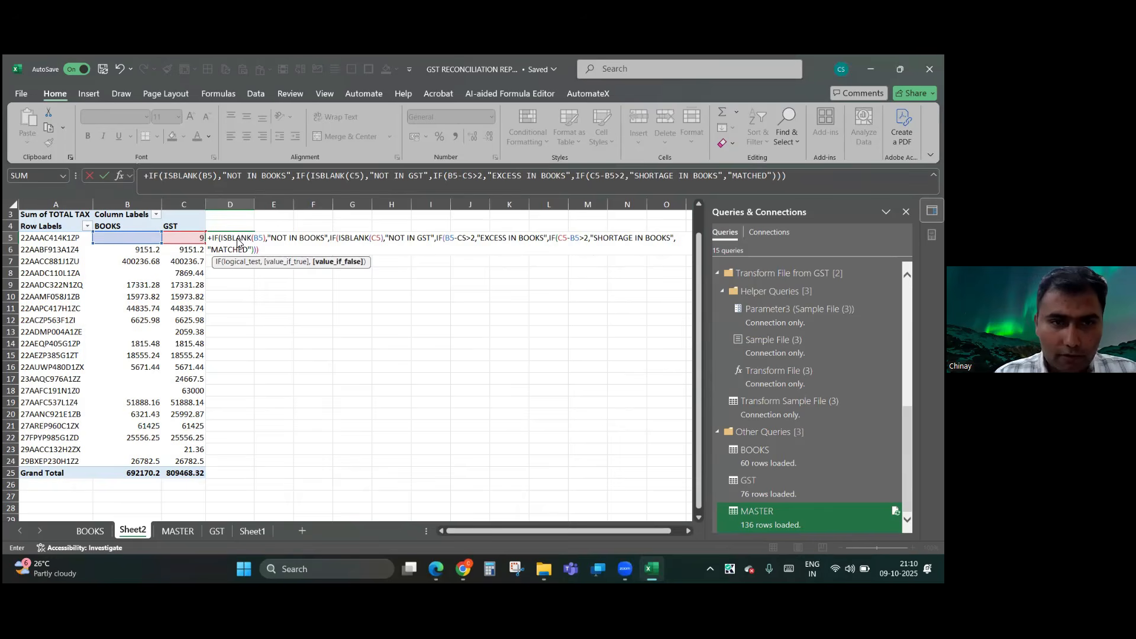
pyautogui.press('Return')
pyautogui.press('Return')
pyautogui.press('End')
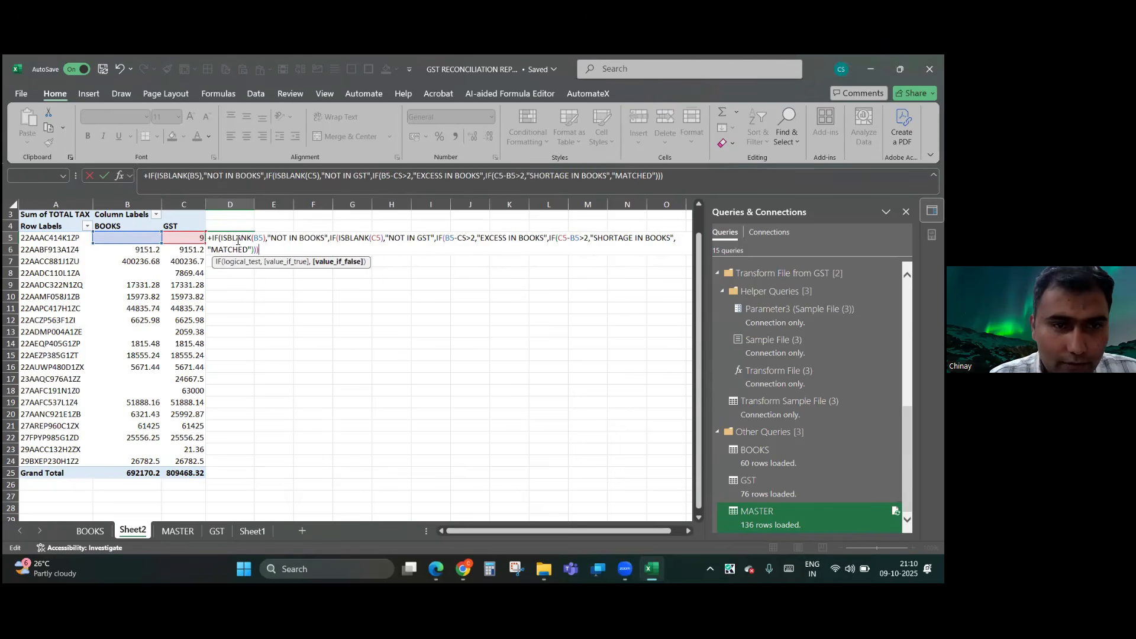
pyautogui.press('Return')
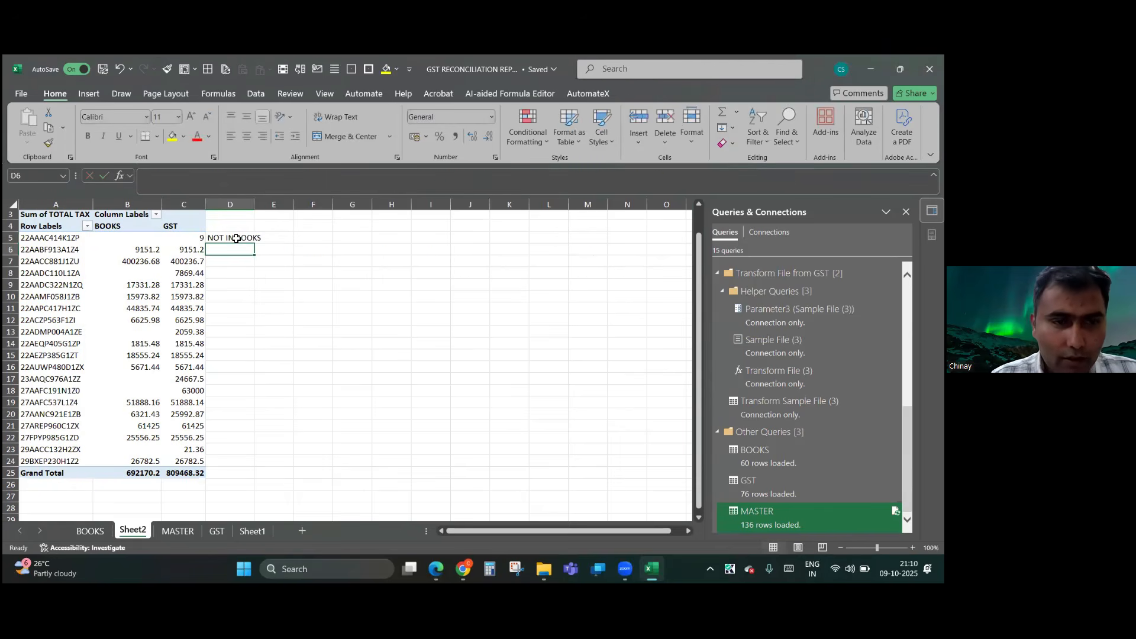
# - Copy the D5 status formula to D6:D24, ending at the last GSTN row above the Grand Total
pyautogui.click(236, 238)
pyautogui.hotkey('ctrl', 'c')
pyautogui.press('Down')
pyautogui.hotkey('shift', 'Down')
pyautogui.hotkey('shift', 'Down')
pyautogui.hotkey('shift', 'Down')
pyautogui.hotkey('shift', 'Down')
pyautogui.hotkey('shift', 'Down')
pyautogui.hotkey('shift', 'Down')
pyautogui.hotkey('shift', 'Down')
pyautogui.hotkey('shift', 'Down')
pyautogui.hotkey('shift', 'Down')
pyautogui.hotkey('shift', 'Down')
pyautogui.hotkey('shift', 'Down')
pyautogui.hotkey('shift', 'Down')
pyautogui.hotkey('shift', 'Down')
pyautogui.hotkey('shift', 'Down')
pyautogui.hotkey('shift', 'Down')
pyautogui.hotkey('shift', 'Down')
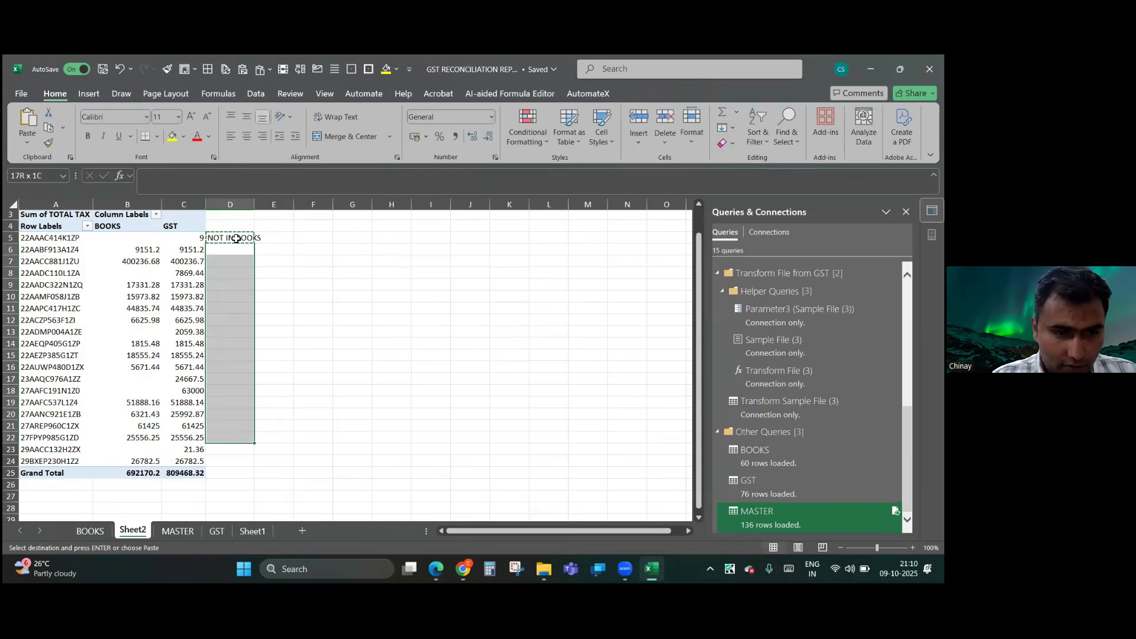
pyautogui.hotkey('shift', 'Down')
pyautogui.hotkey('shift', 'Down')
pyautogui.hotkey('shift', 'Down')
pyautogui.hotkey('shift', 'Up')
pyautogui.hotkey('ctrl', 'v')
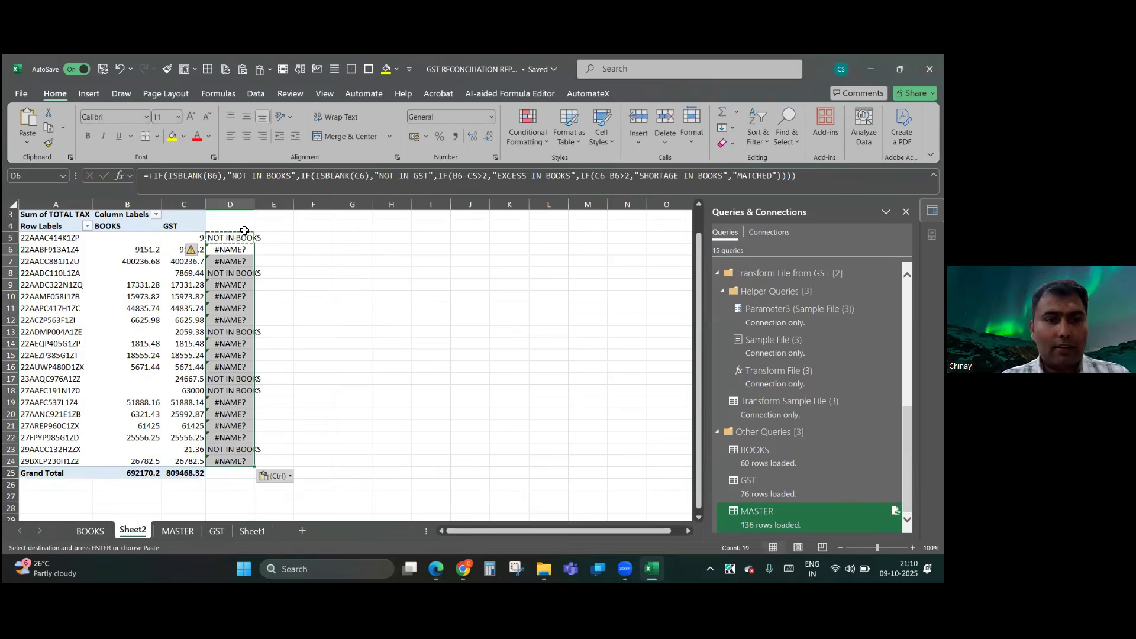
# - Replace the mistyped reference in the "EXCESS IN BOOKS" test of the D5 formula with C5
pyautogui.click(232, 236)
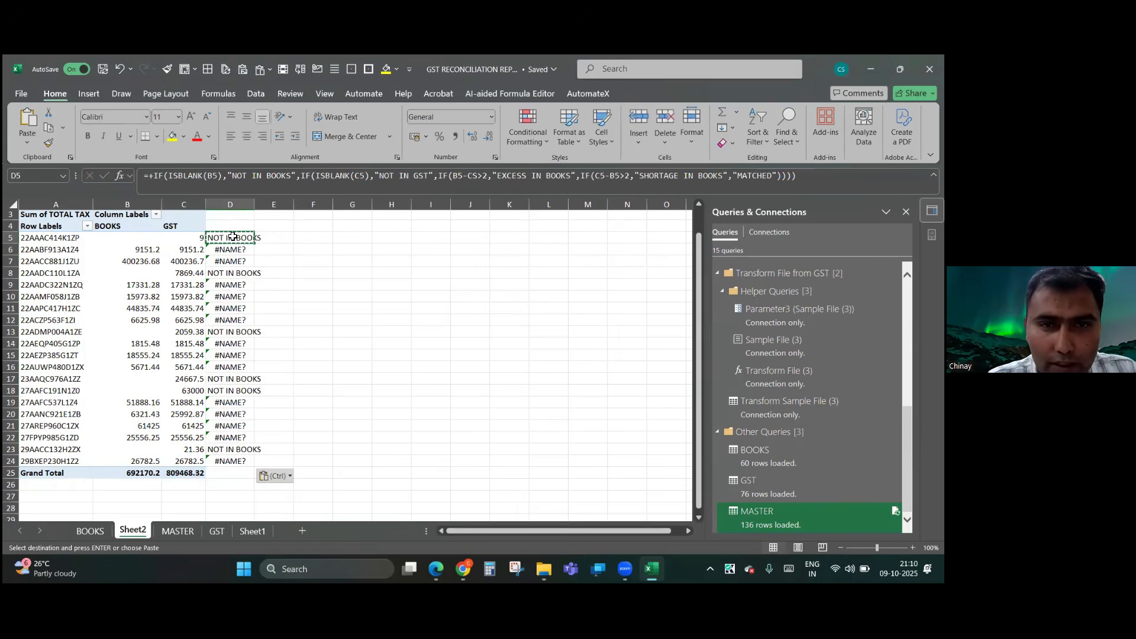
pyautogui.doubleClick(232, 236)
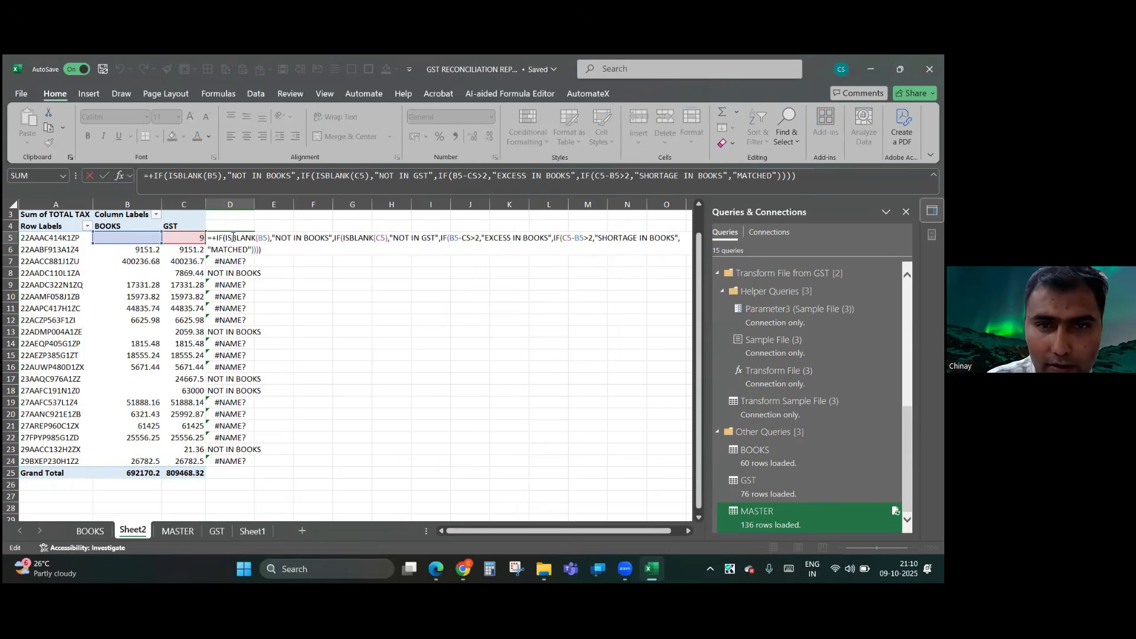
pyautogui.click(479, 179)
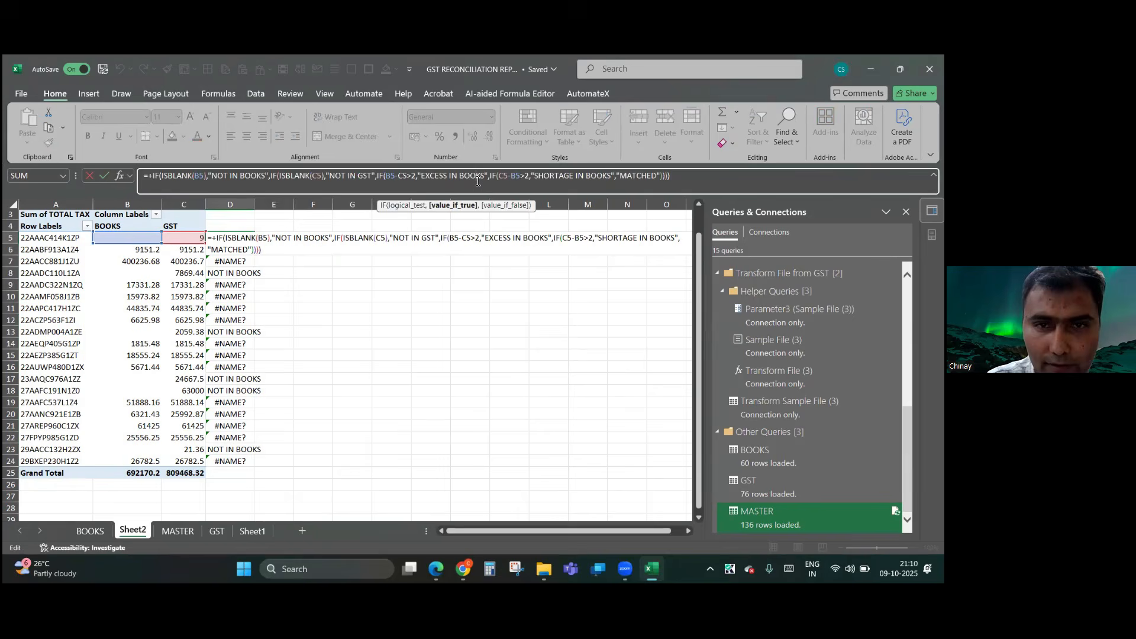
pyautogui.click(404, 176)
pyautogui.press('Right')
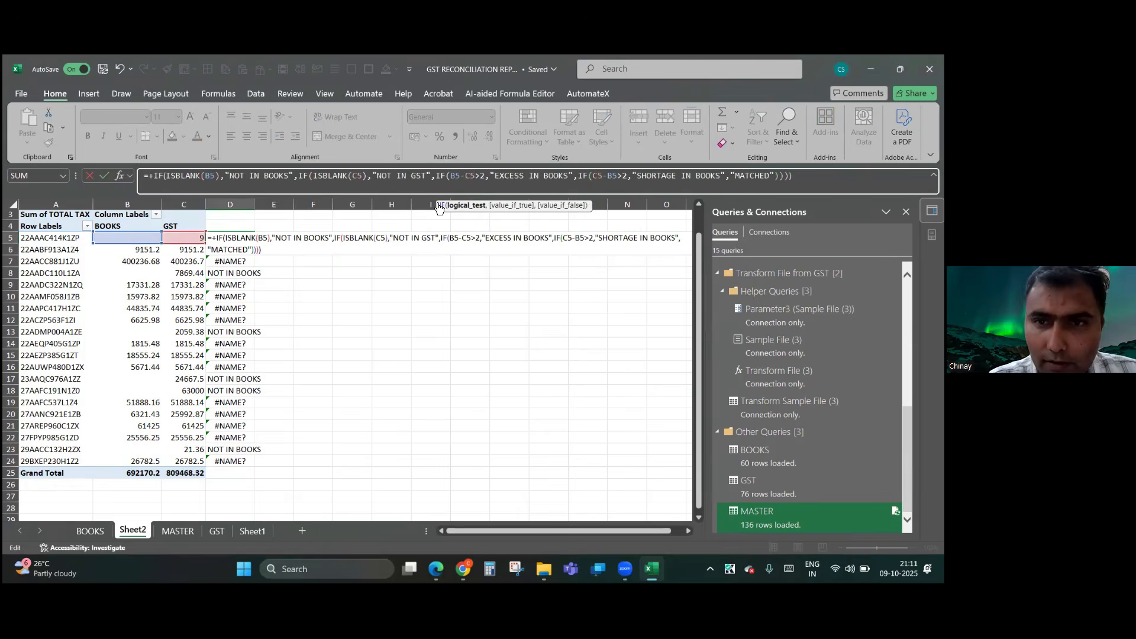
pyautogui.hotkey('ctrl', 'Return')
# - Fill the corrected D5 formula down through D24
pyautogui.hotkey('ctrl', 'shift', 'Down')
pyautogui.hotkey('ctrl', 'd')
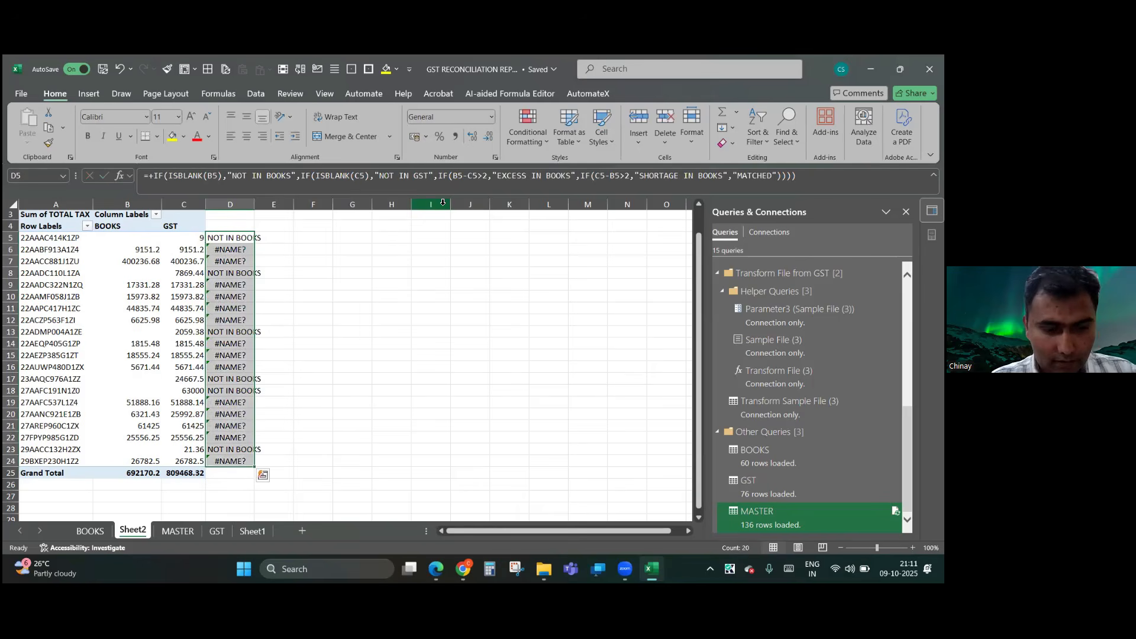
pyautogui.hotkey('ctrl', 'shift', 'Up')
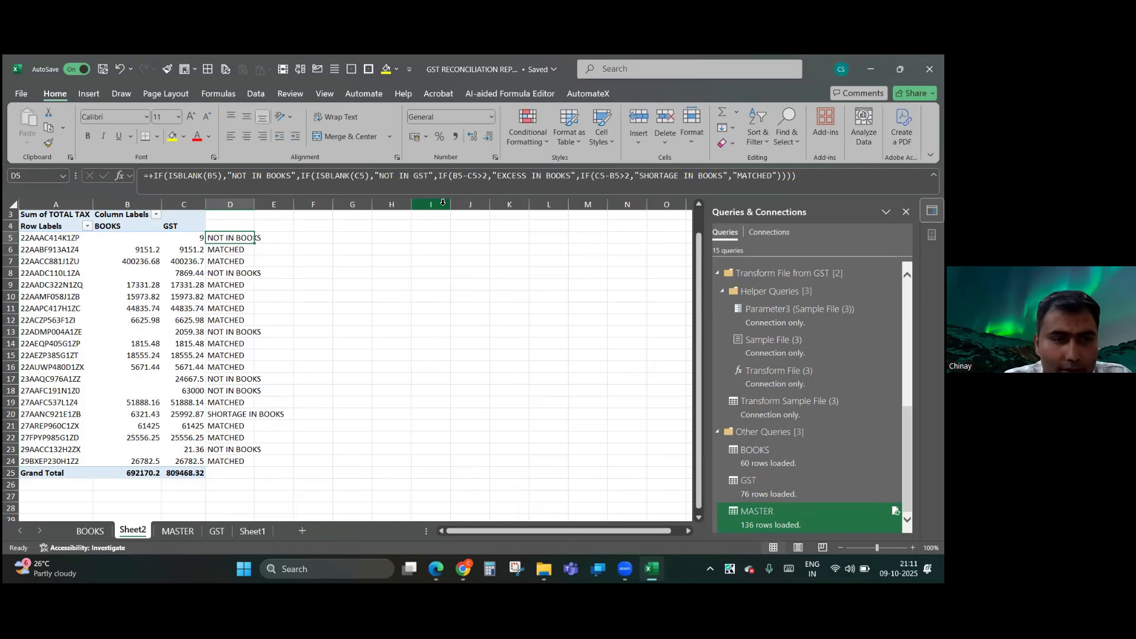
# - Go through column D row by row to check each GSTN's reconciliation status and its formula
pyautogui.press('Down')
pyautogui.press('Down')
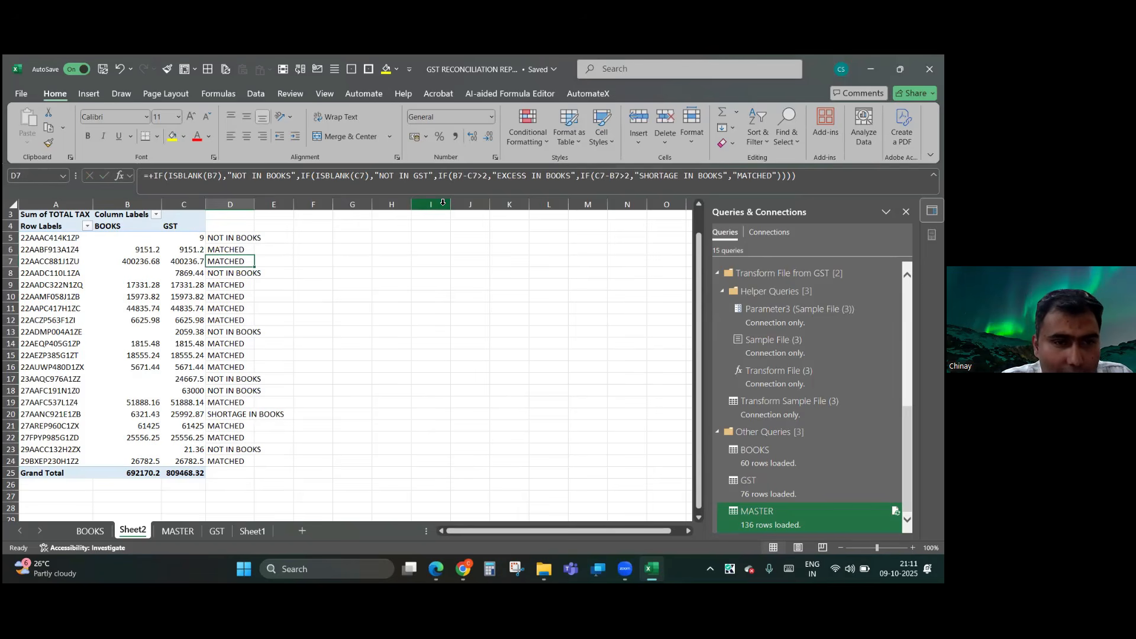
pyautogui.press('Down')
pyautogui.press('Down')
pyautogui.press('Down')
pyautogui.press('Down')
pyautogui.press('Down')
pyautogui.press('Down')
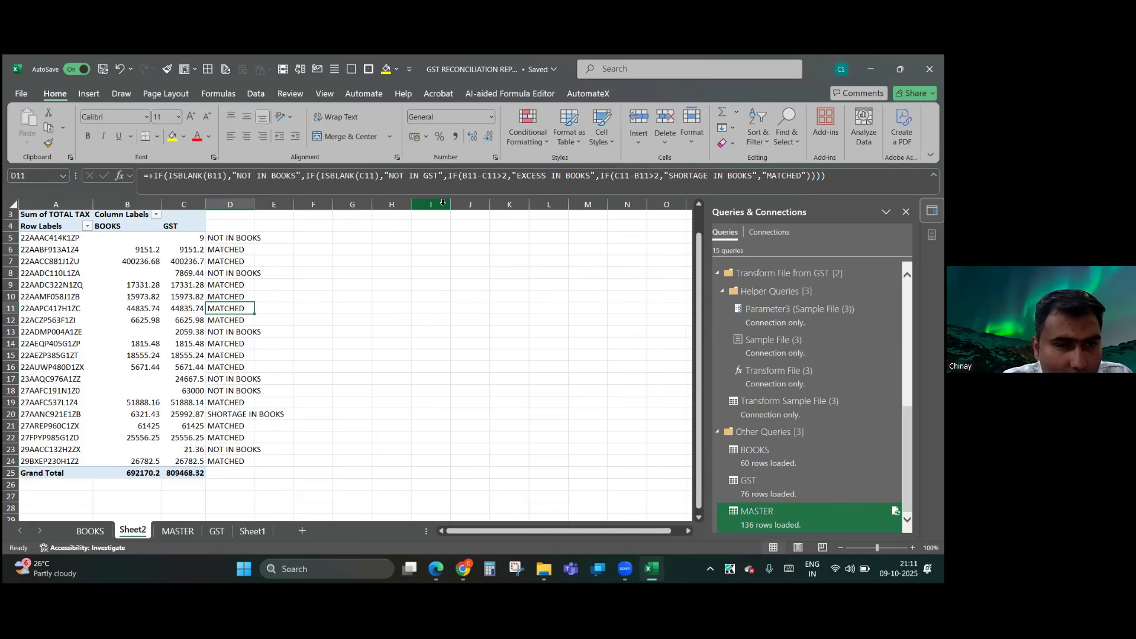
pyautogui.press('Down')
pyautogui.press('Down')
pyautogui.press('Down')
pyautogui.press('Down')
pyautogui.press('Down')
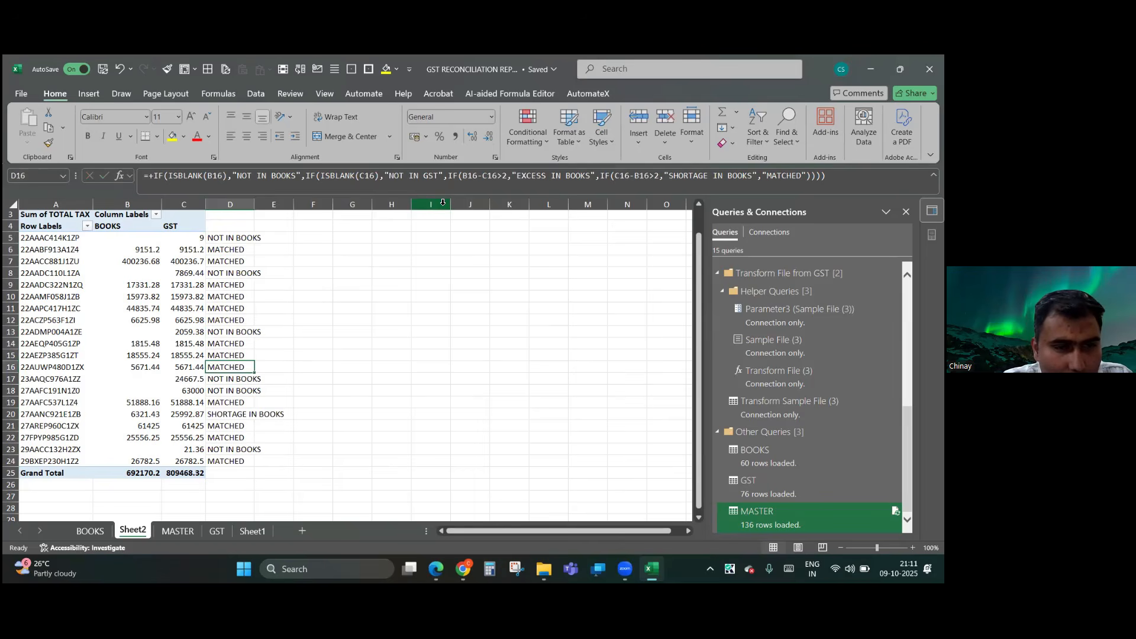
pyautogui.press('Down')
pyautogui.press('Down')
pyautogui.press('Down')
pyautogui.press('Down')
pyautogui.press('Down')
pyautogui.press('Down')
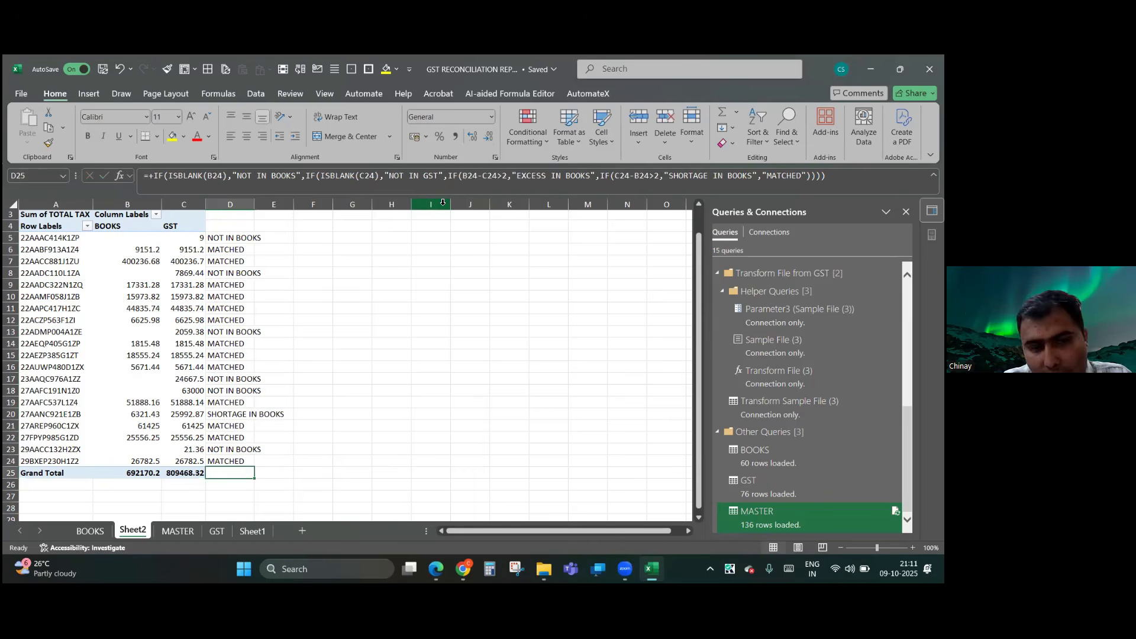
pyautogui.press('Up')
pyautogui.press('Up')
pyautogui.press('Up')
pyautogui.press('Up')
pyautogui.press('Up')
pyautogui.press('Up')
pyautogui.press('Up')
pyautogui.press('Up')
pyautogui.press('Up')
pyautogui.press('Up')
pyautogui.press('Up')
pyautogui.press('Up')
pyautogui.press('Up')
pyautogui.press('Up')
pyautogui.press('Up')
pyautogui.press('Up')
pyautogui.press('Up')
pyautogui.press('Up')
pyautogui.press('Up')
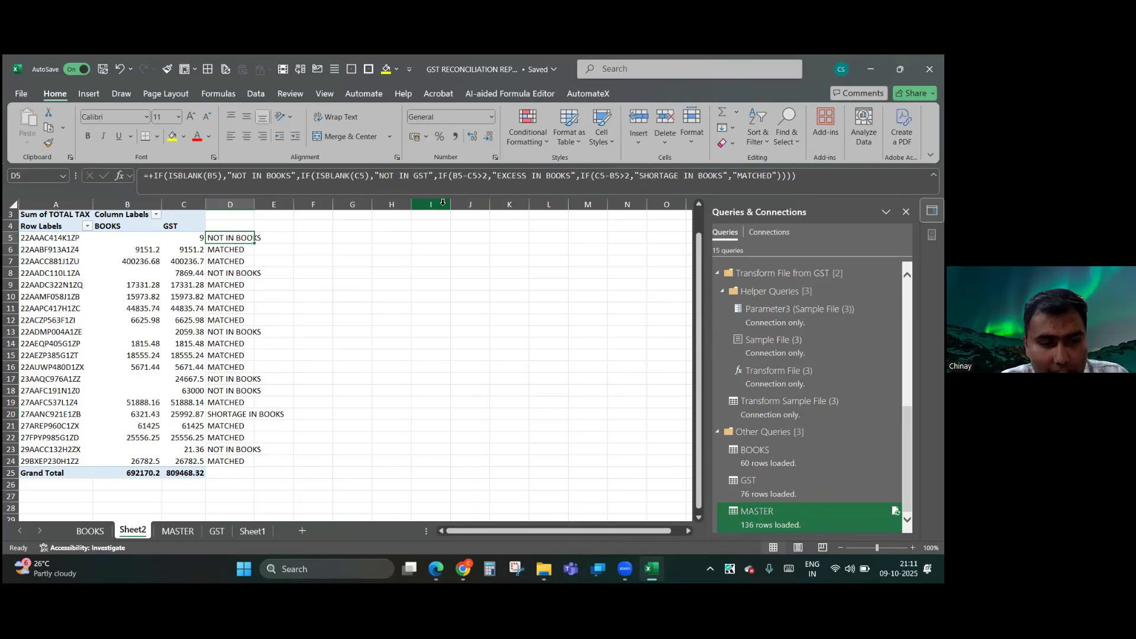
# - Copy the full text of the D5 status formula, leave the cell unchanged, and save the workbook
pyautogui.press('F2')
pyautogui.hotkey('ctrl', 'a')
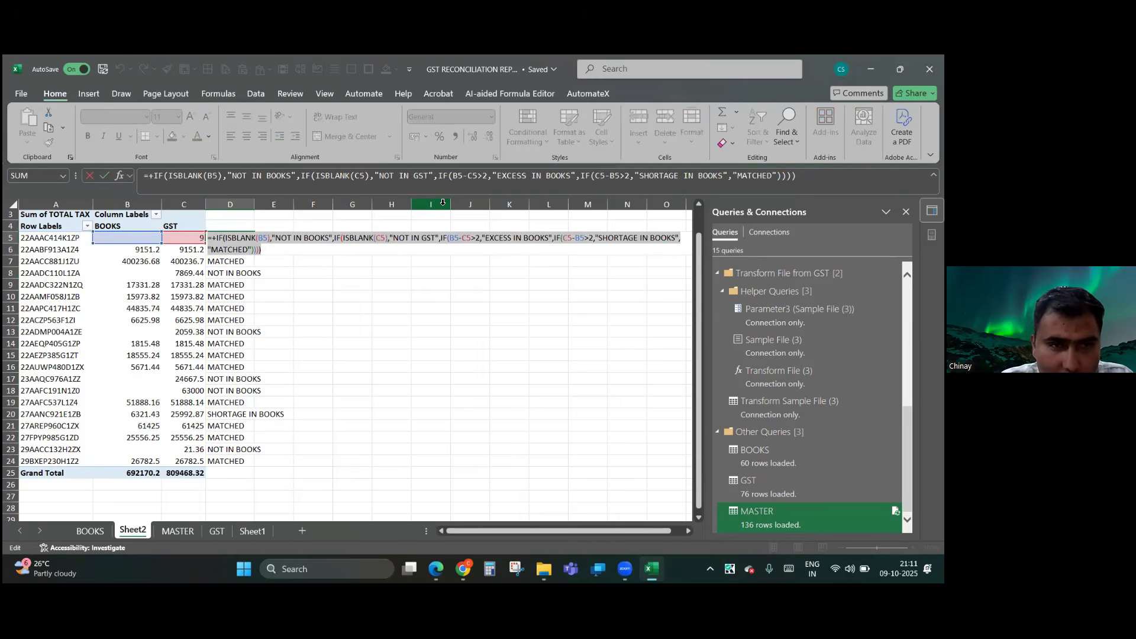
pyautogui.hotkey('ctrl', 'c')
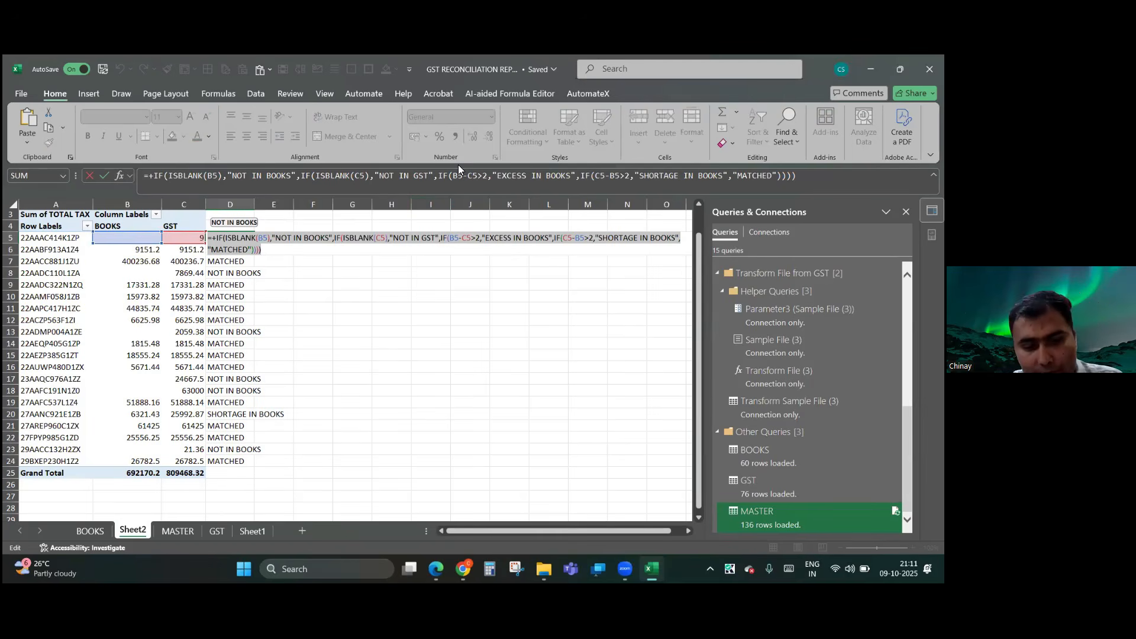
pyautogui.hotkey('alt', 'Tab')
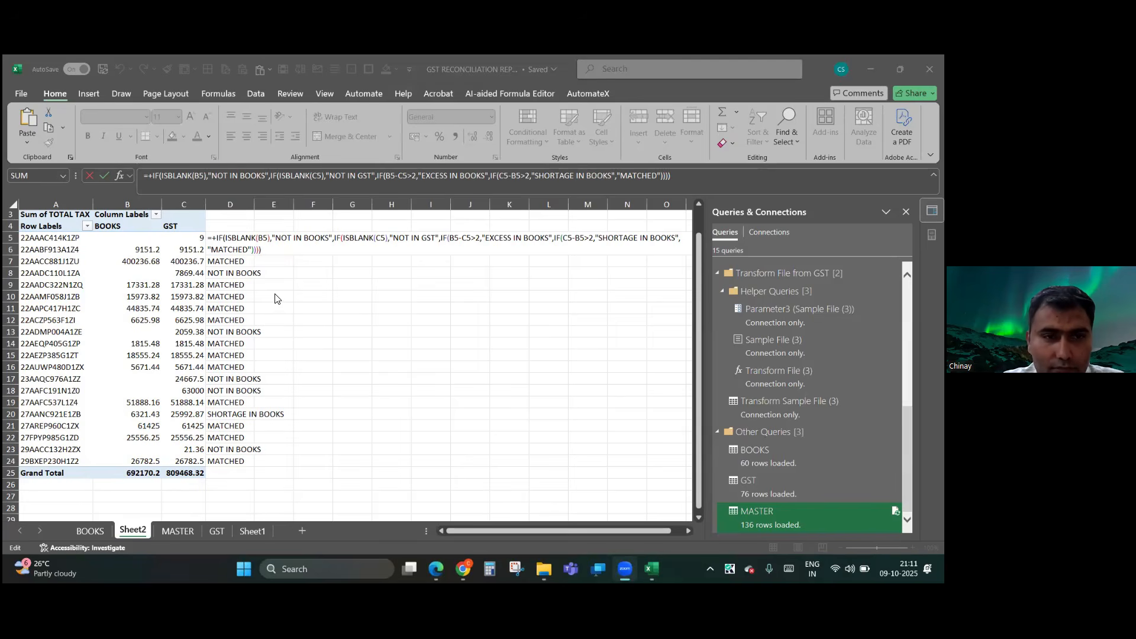
pyautogui.press('Escape')
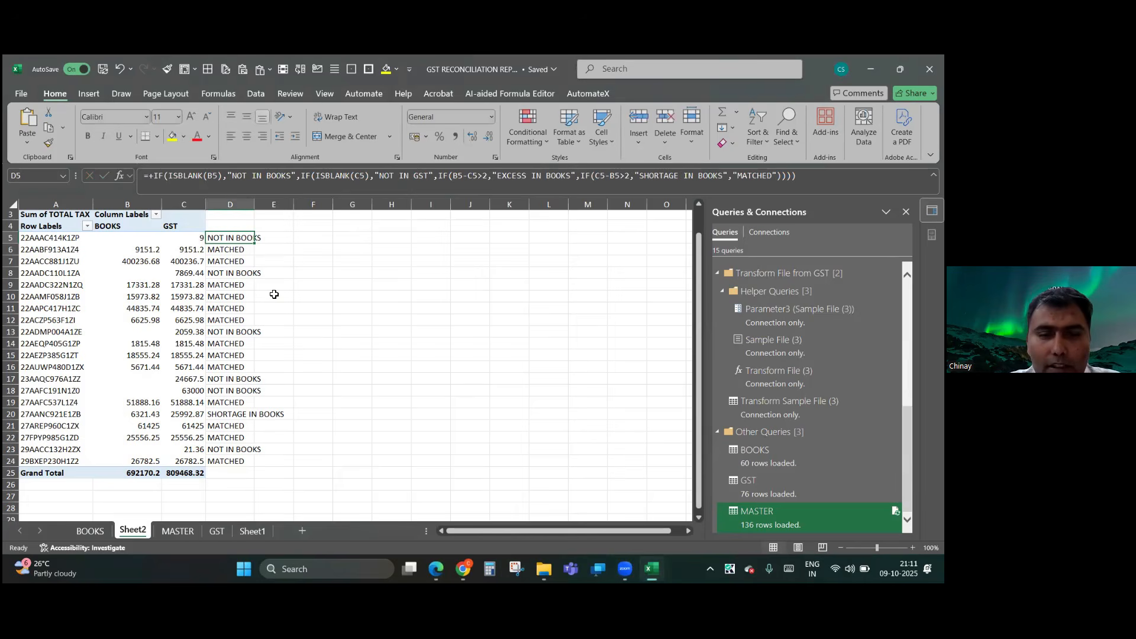
pyautogui.hotkey('ctrl', 's')
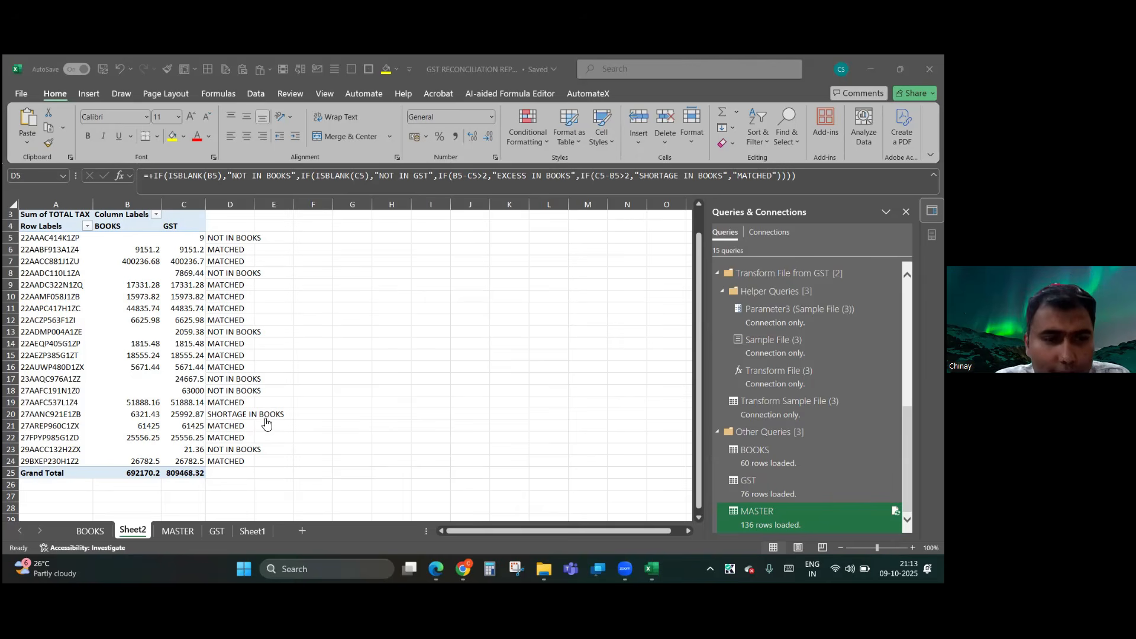
# - Examine the BOOKS tax, GST tax and status in row 20, the GSTN marked SHORTAGE IN BOOKS
pyautogui.click(64, 415)
pyautogui.hotkey('shift', 'Right')
pyautogui.hotkey('shift', 'Right')
pyautogui.hotkey('shift', 'Right')
pyautogui.hotkey('shift', 'Right')
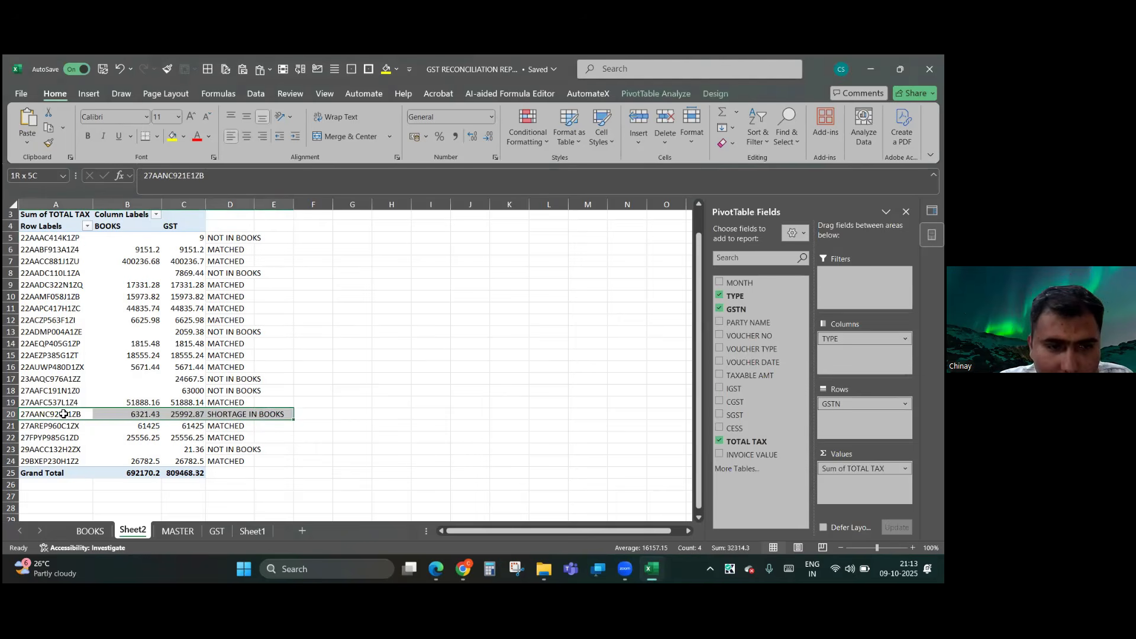
pyautogui.hotkey('shift', 'Left')
pyautogui.hotkey('shift', 'Left')
pyautogui.hotkey('shift', 'Right')
pyautogui.hotkey('shift', 'Right')
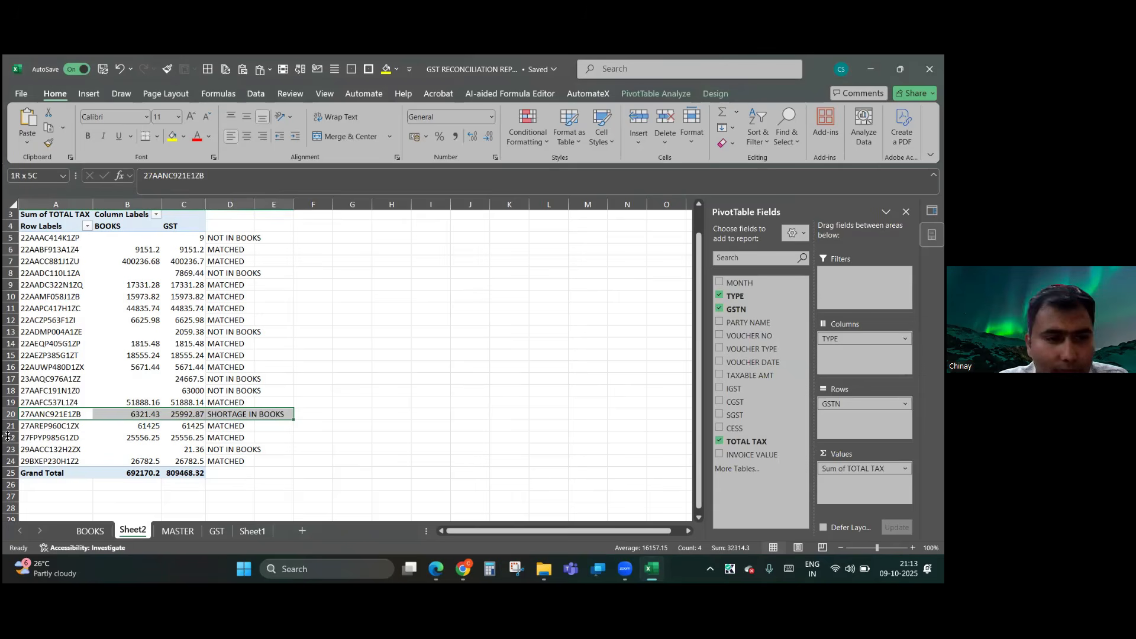
# - Copy the GSTN from A20 and filter the MASTER table's GSTN column to that value
pyautogui.click(65, 419)
pyautogui.hotkey('ctrl', 'c')
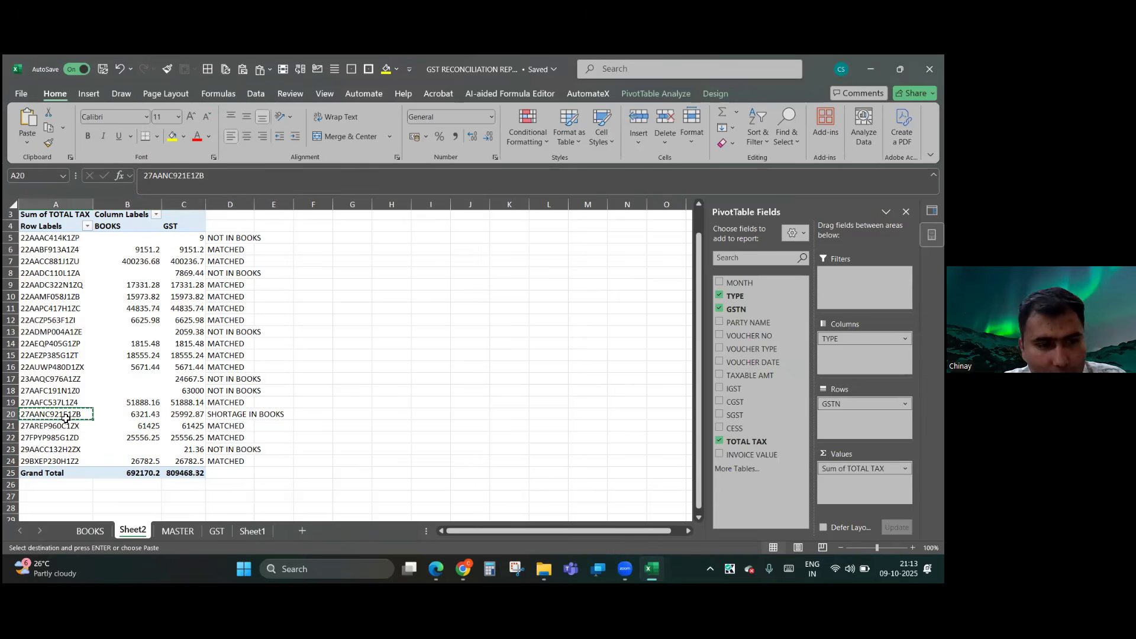
pyautogui.click(178, 532)
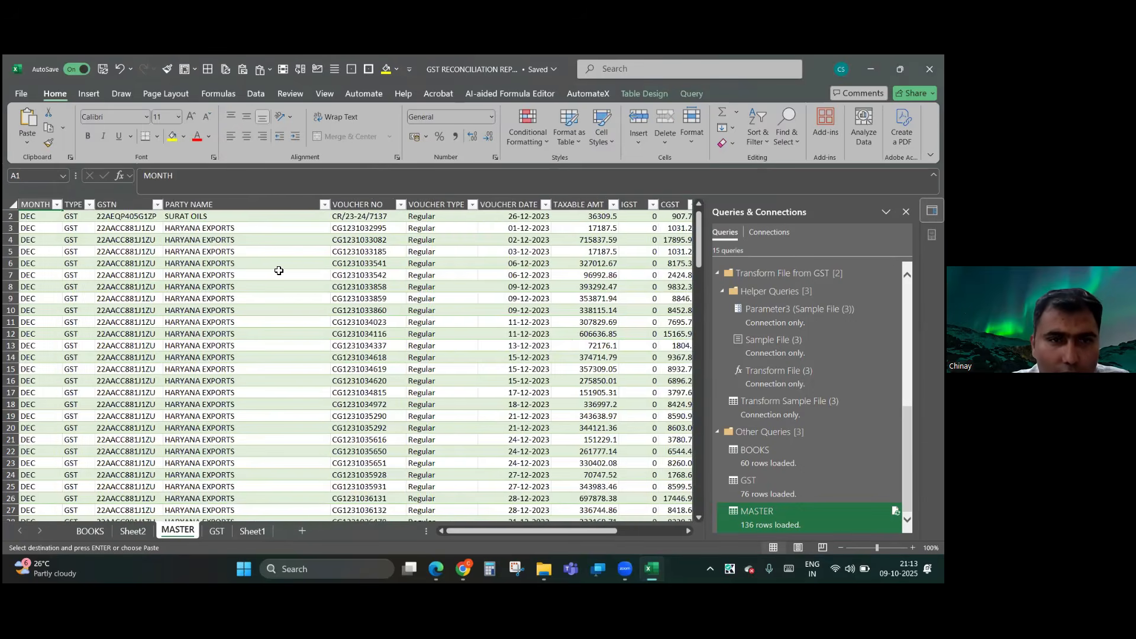
pyautogui.hscroll(1, 279, 271)
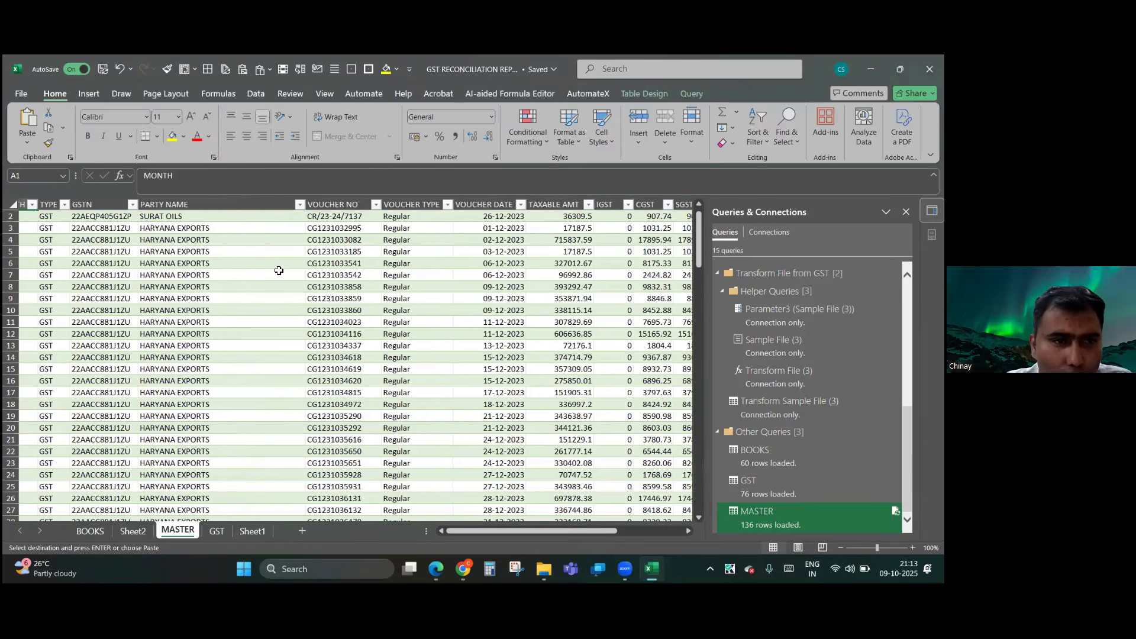
pyautogui.click(139, 204)
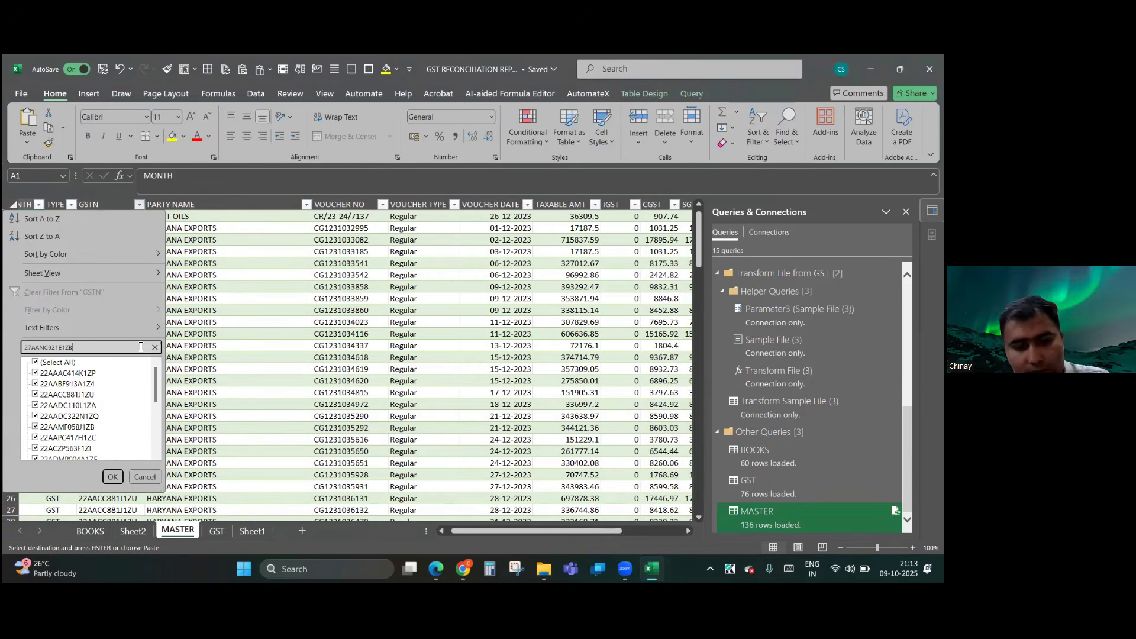
pyautogui.press('Escape')
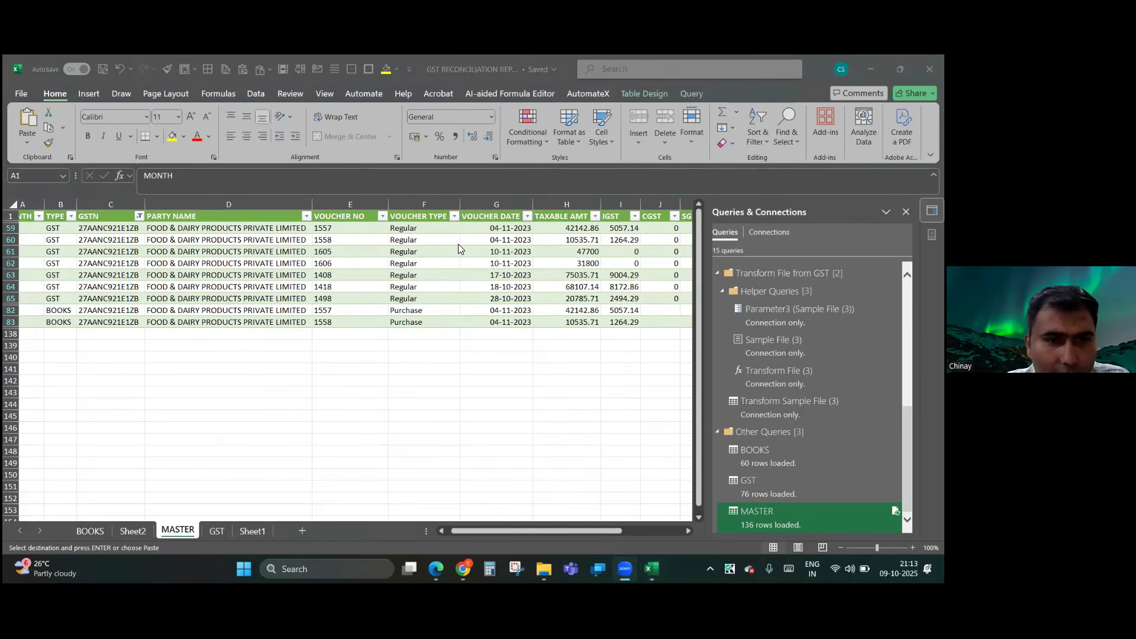
pyautogui.hscroll(-1, 458, 244)
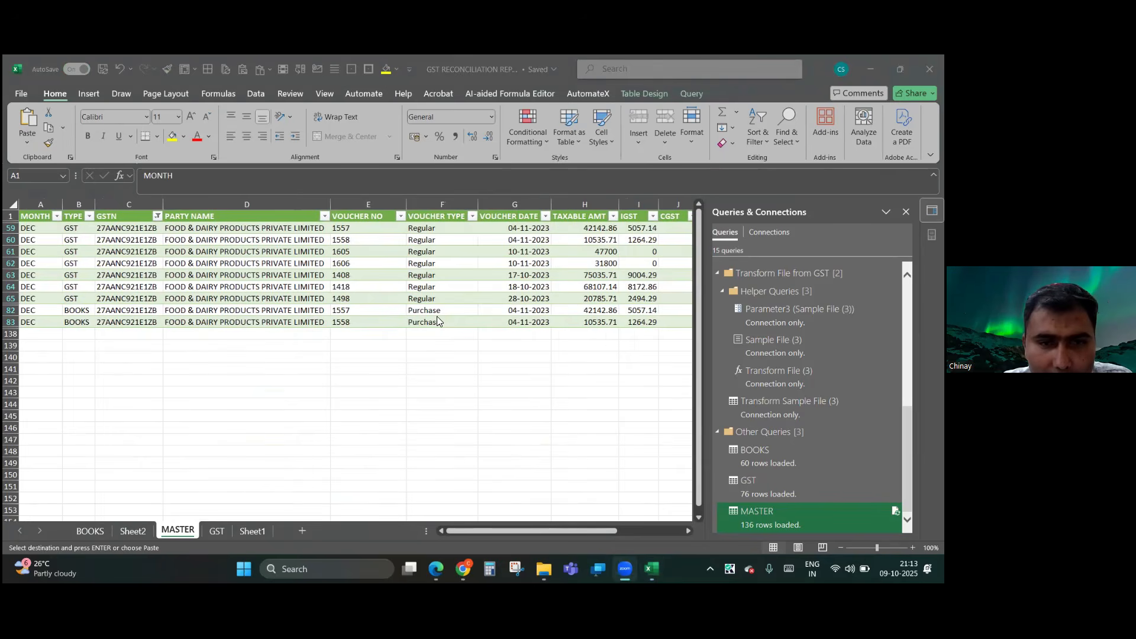
# - Compare the voucher numbers of the filtered BOOKS rows with those of the GST rows in MASTER
pyautogui.click(368, 311)
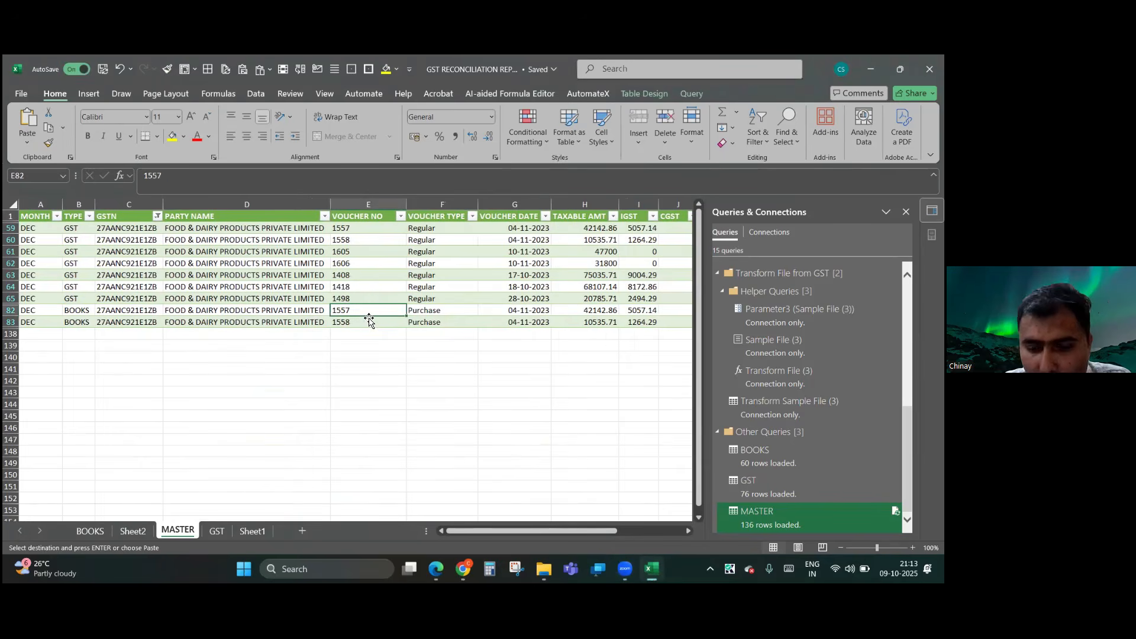
pyautogui.hotkey('shift', 'Down')
pyautogui.press('Up')
pyautogui.hotkey('shift', 'Up')
pyautogui.hotkey('shift', 'Up')
pyautogui.hotkey('shift', 'Up')
pyautogui.hotkey('shift', 'Up')
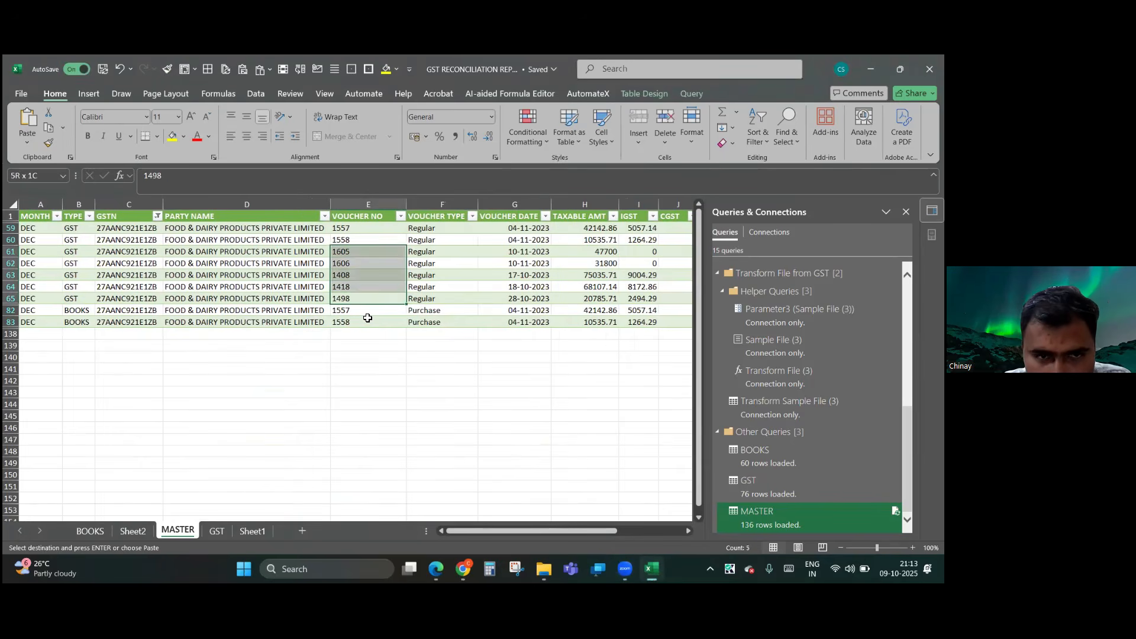
pyautogui.hotkey('shift', 'Up')
pyautogui.hotkey('shift', 'Up')
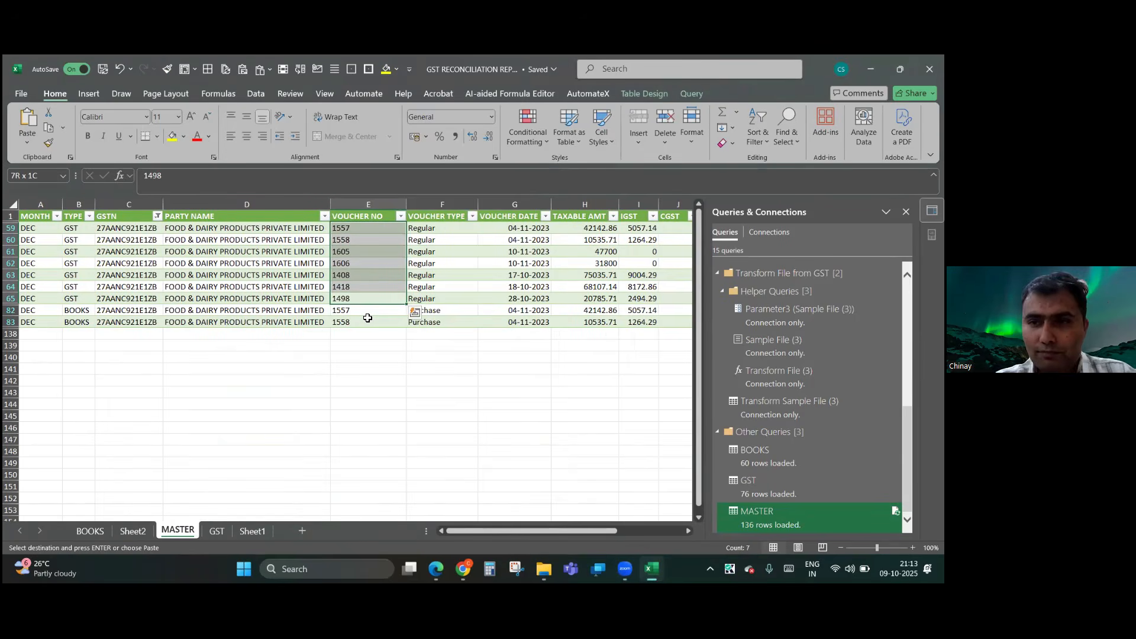
# - Rename the PivotTable sheet Sheet2 as GST WISE
pyautogui.click(124, 531)
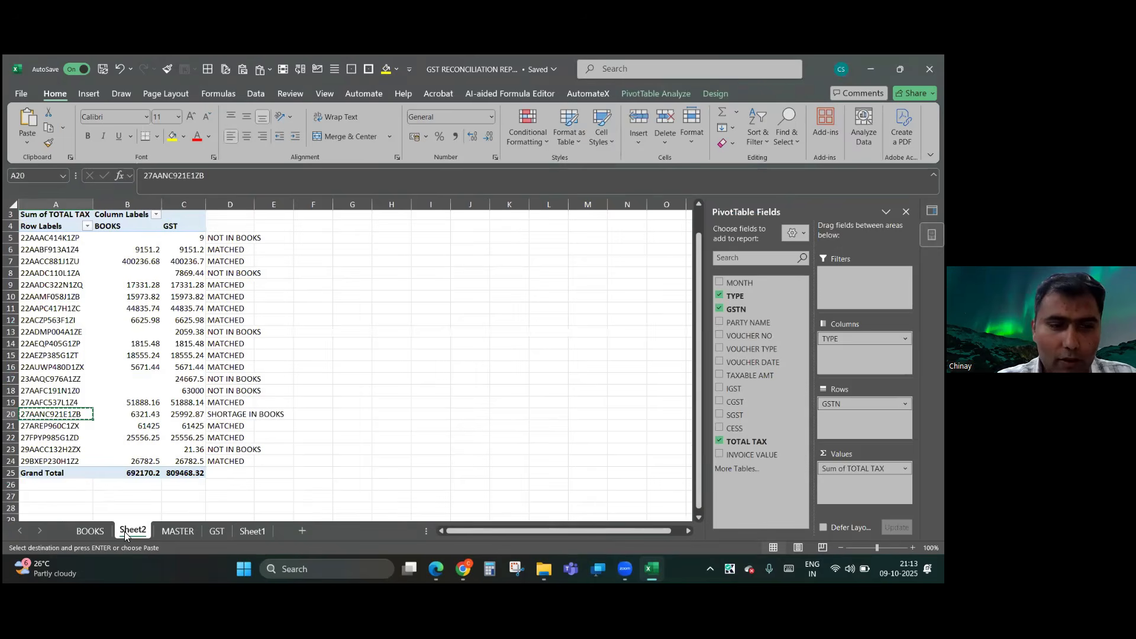
pyautogui.doubleClick(124, 531)
pyautogui.write('GST WISE')
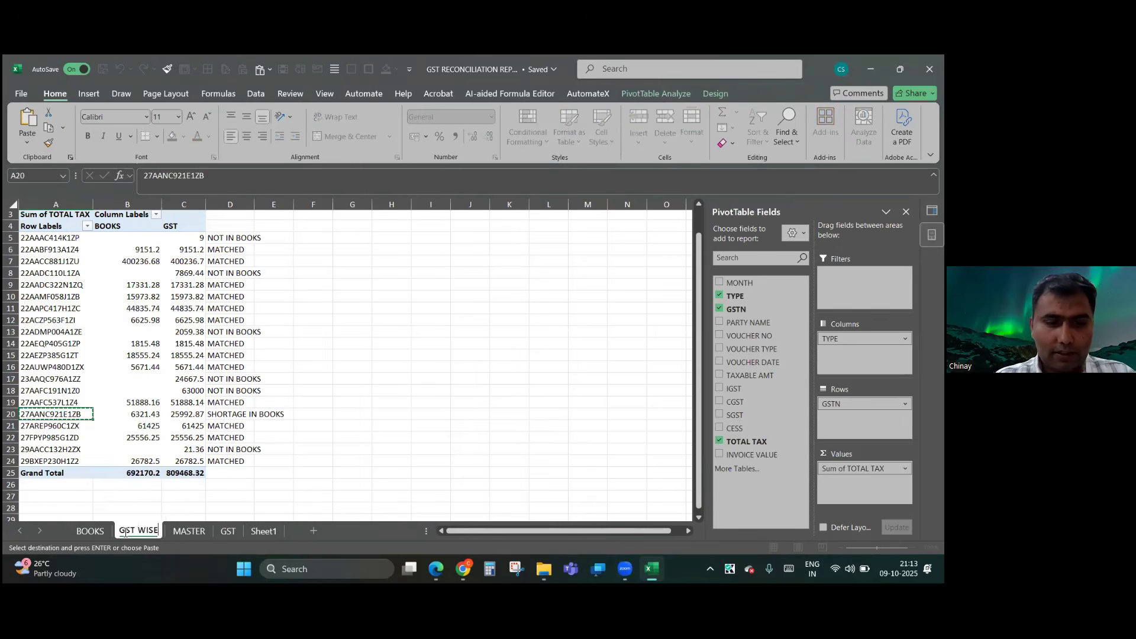
pyautogui.press('Return')
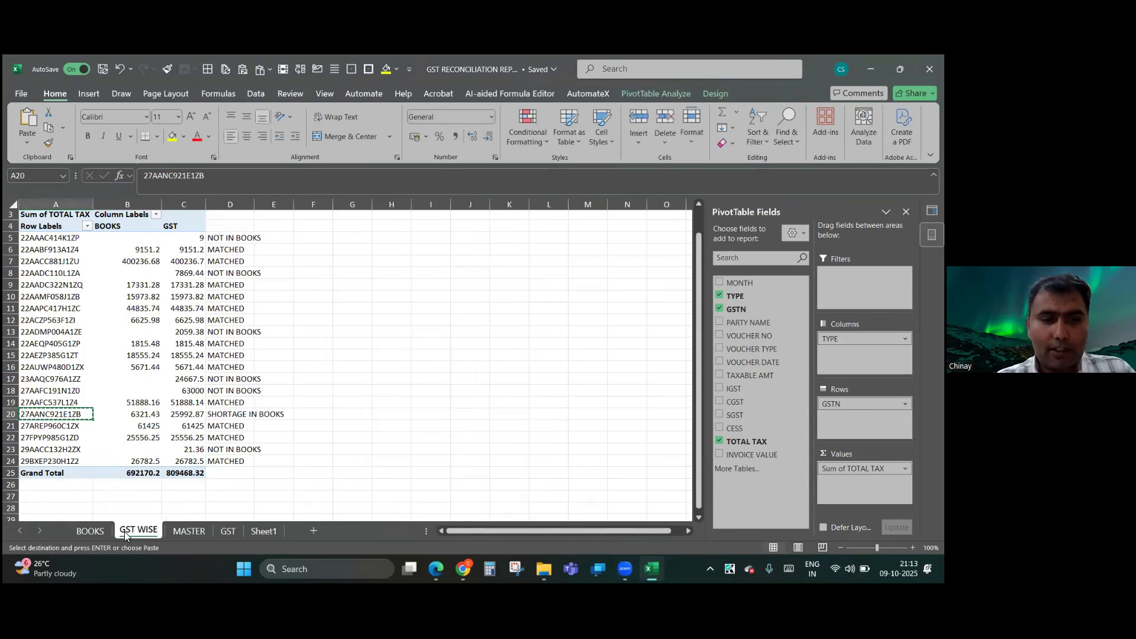
# - Reset the GSTN filter in the MASTER table to show all GSTNs
pyautogui.click(189, 531)
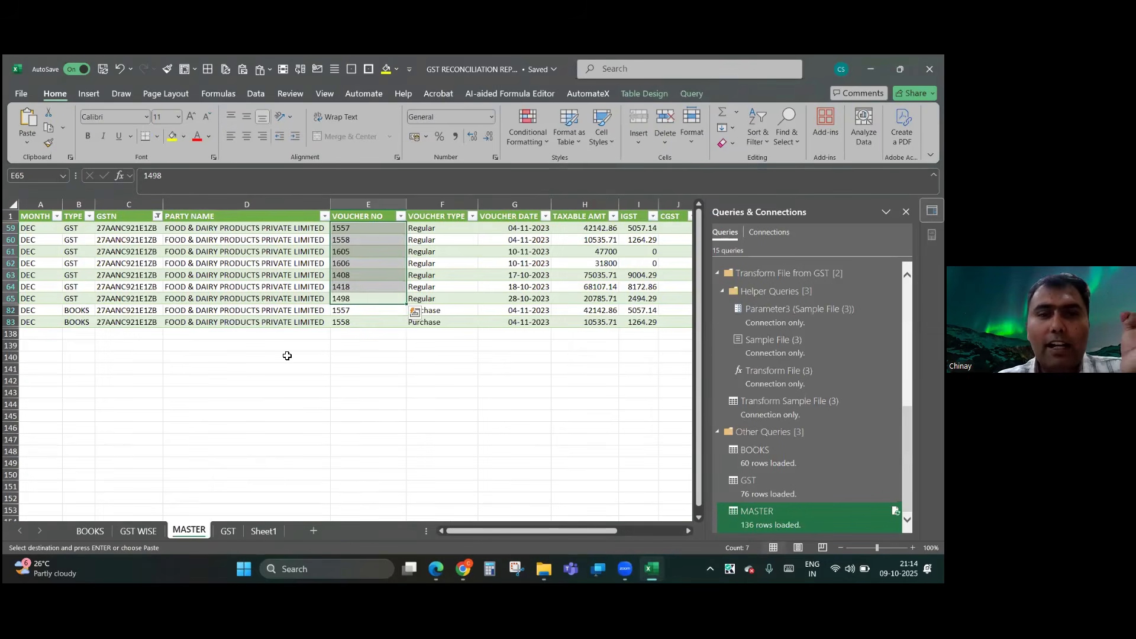
pyautogui.click(157, 216)
pyautogui.click(49, 375)
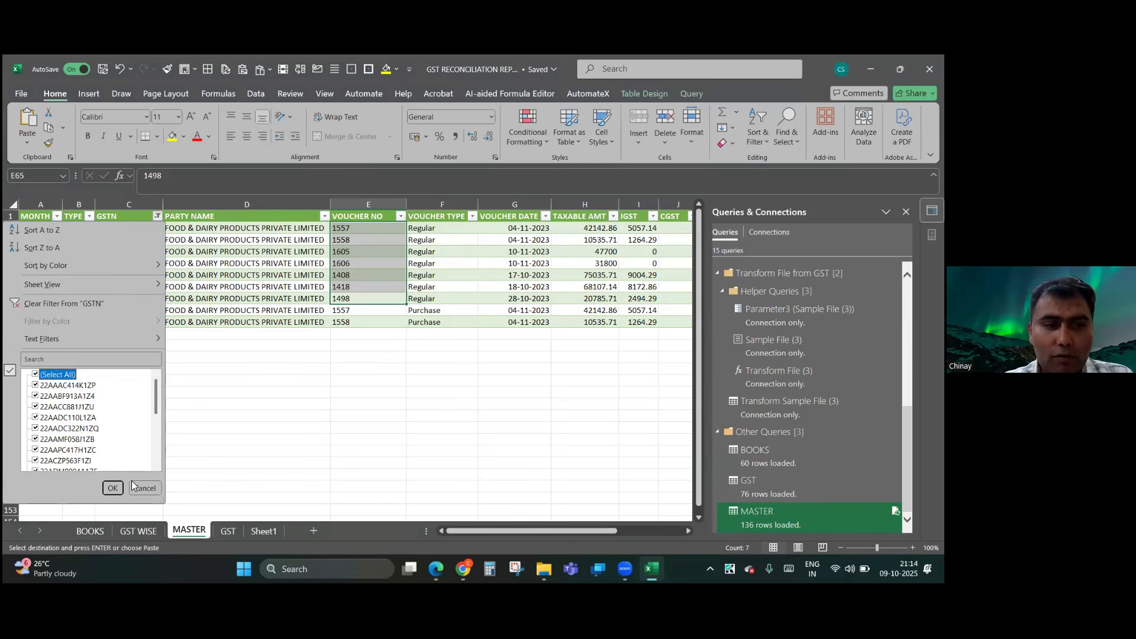
pyautogui.click(112, 488)
pyautogui.scroll(-2, 289, 374)
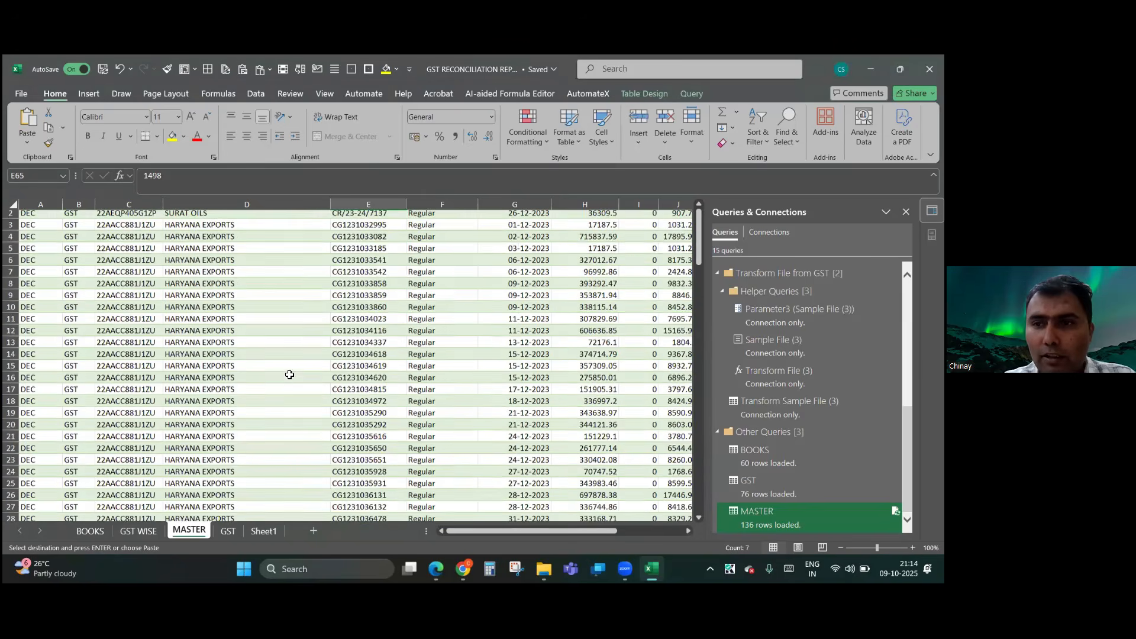
pyautogui.click(135, 531)
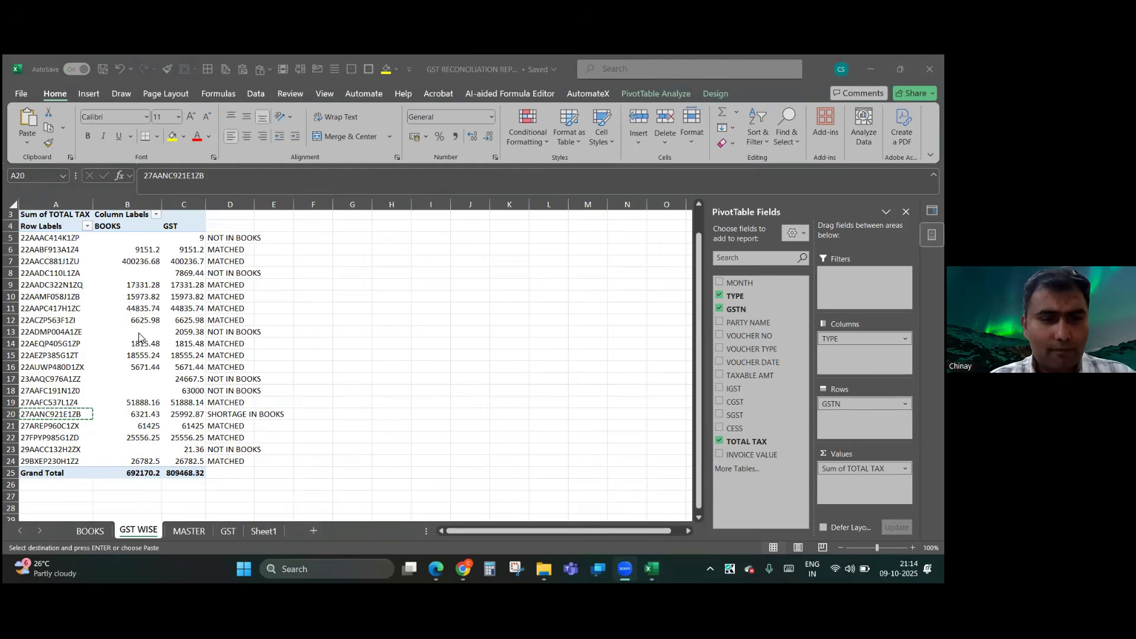
pyautogui.click(191, 531)
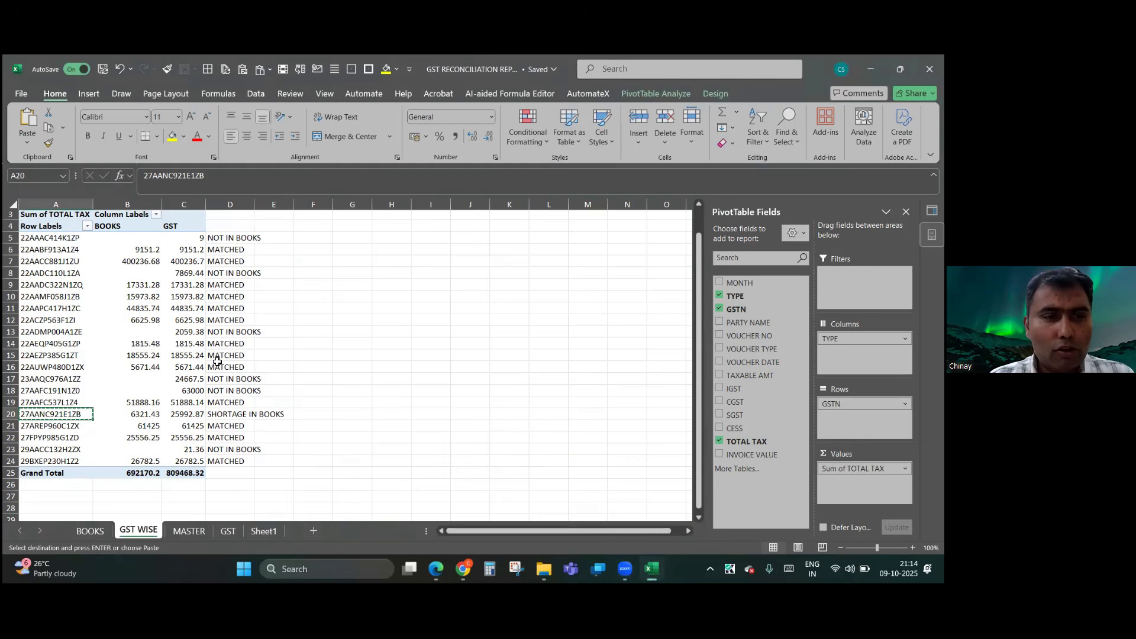
pyautogui.click(185, 532)
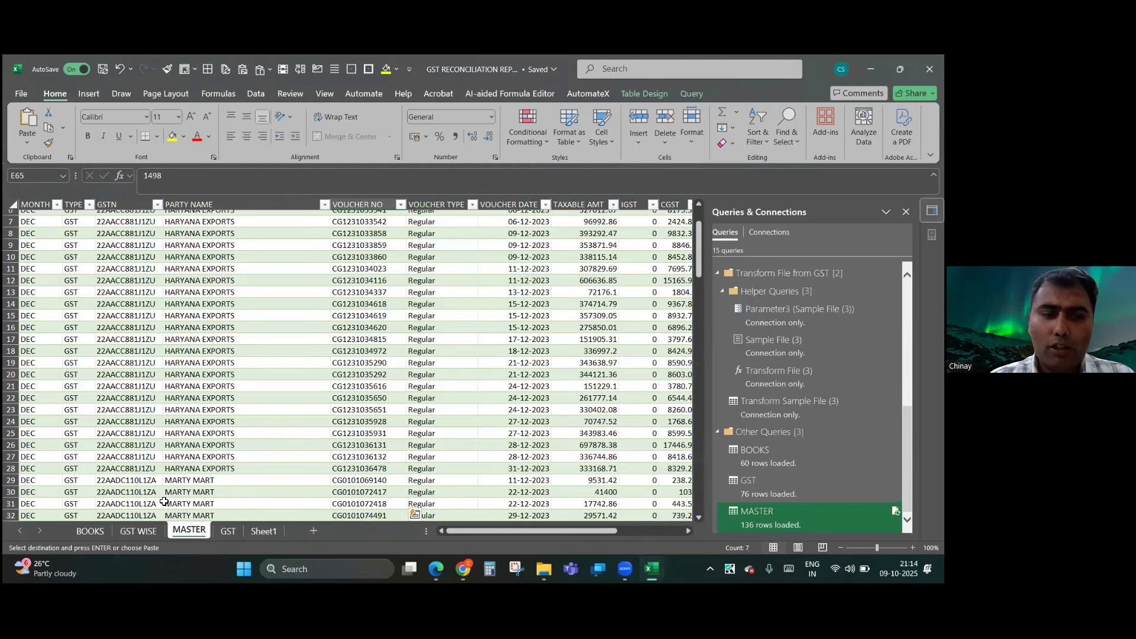
pyautogui.click(137, 531)
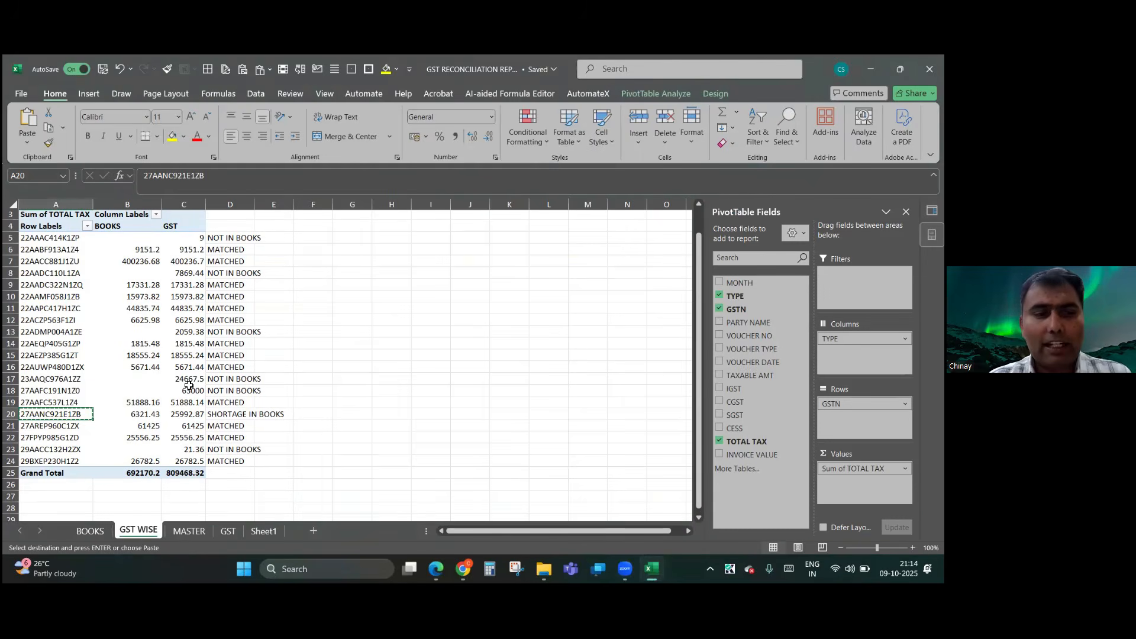
pyautogui.click(79, 326)
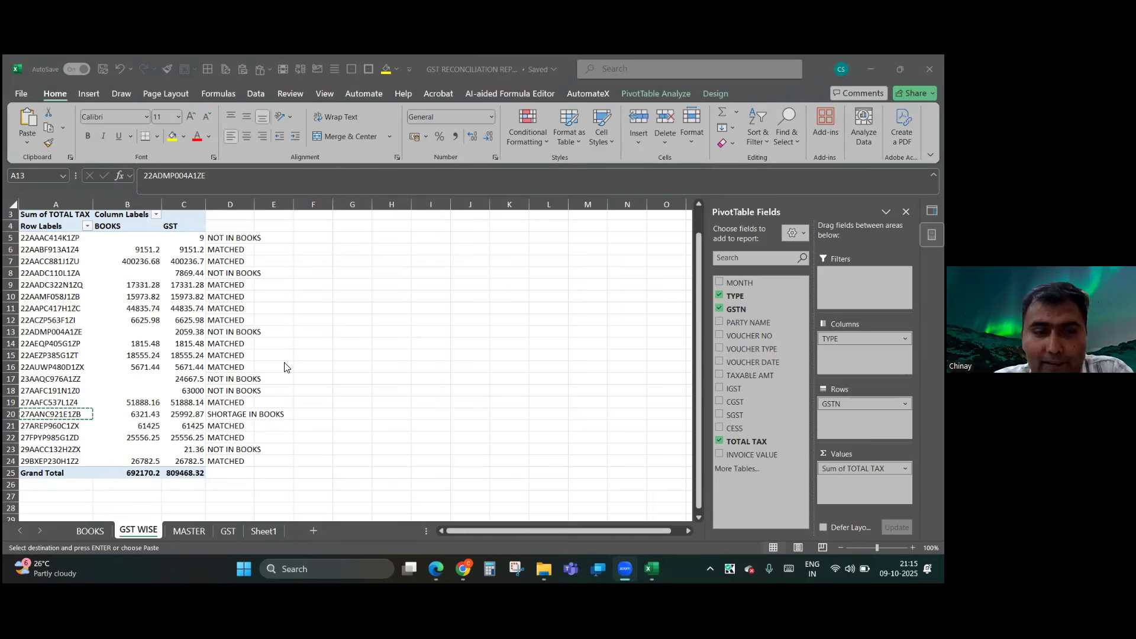
pyautogui.click(341, 303)
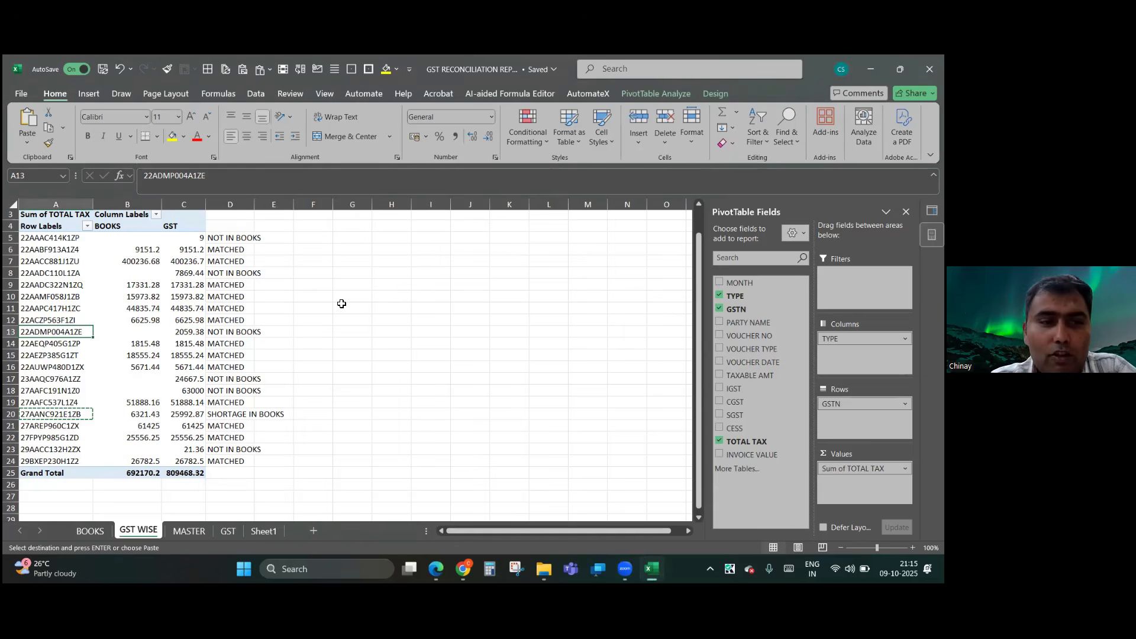
pyautogui.click(70, 309)
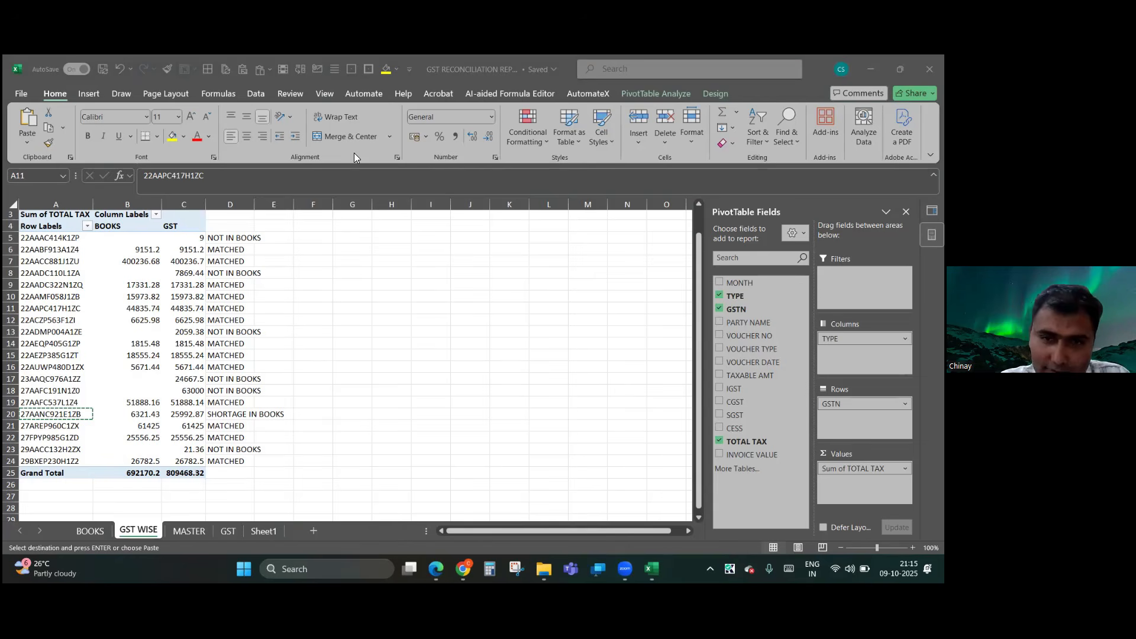
pyautogui.click(106, 309)
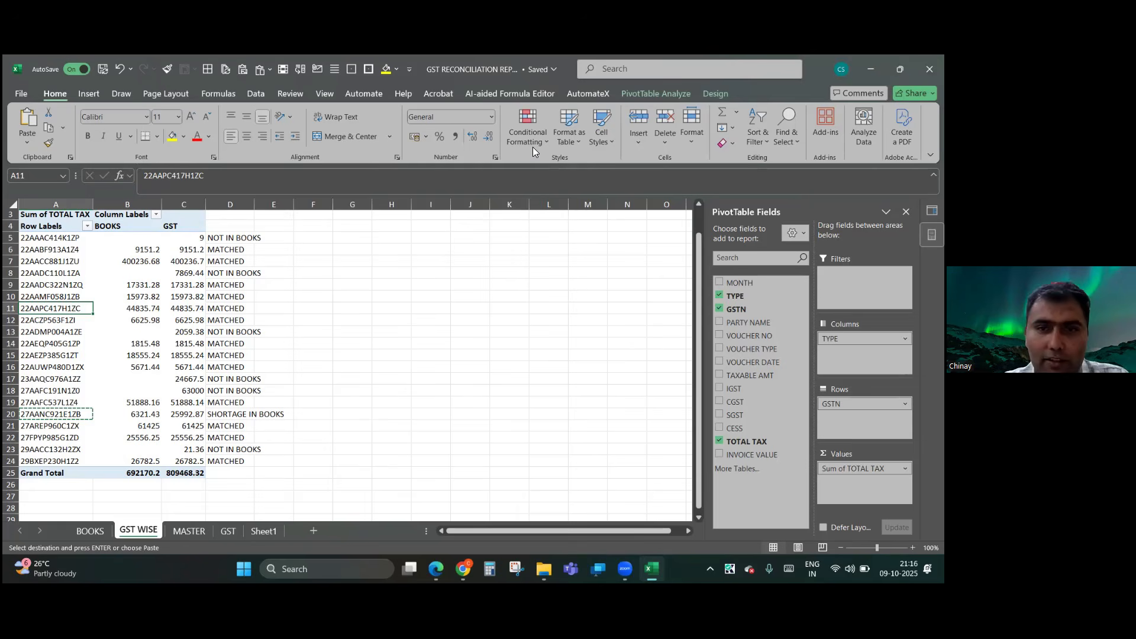
# - Open the MASTER table's query in the Power Query Editor to prepare for adding a column
pyautogui.click(189, 531)
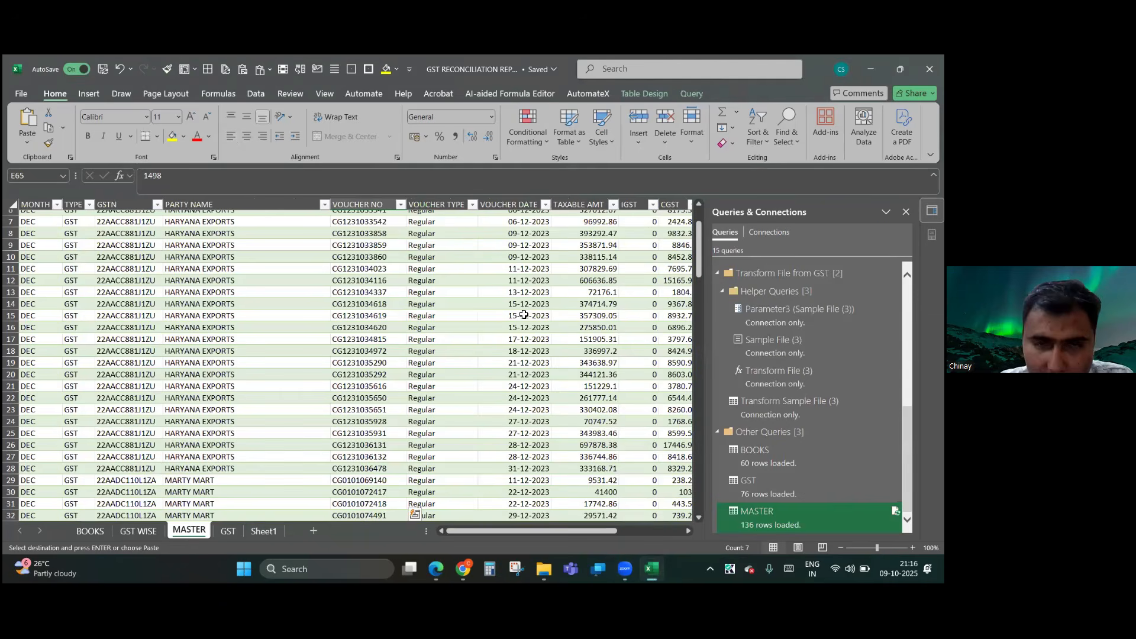
pyautogui.click(691, 94)
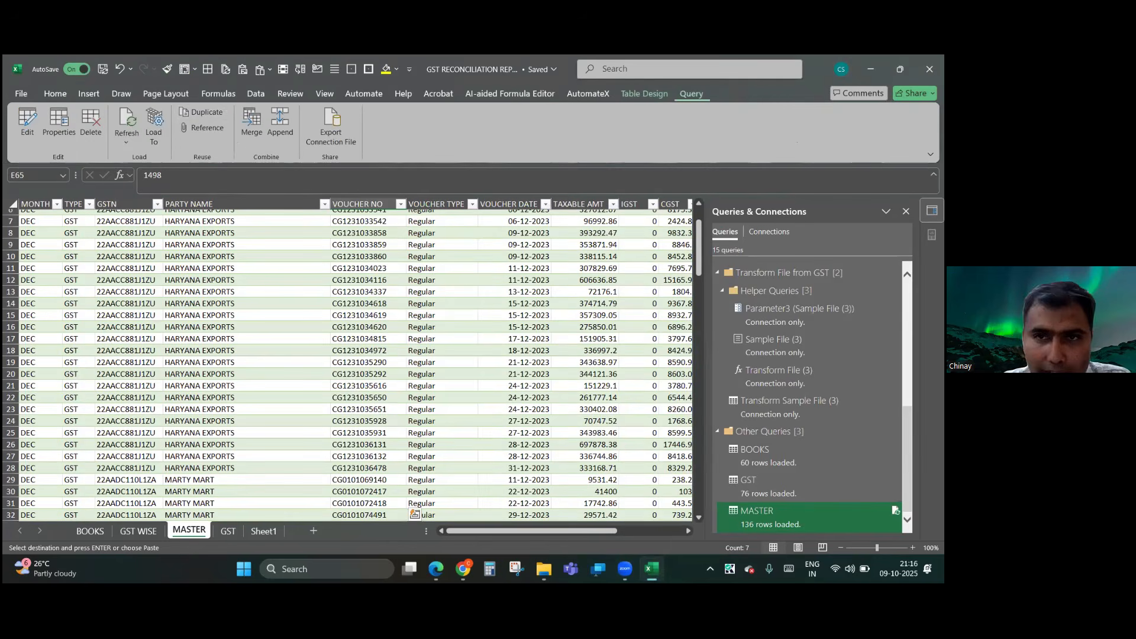
pyautogui.click(38, 120)
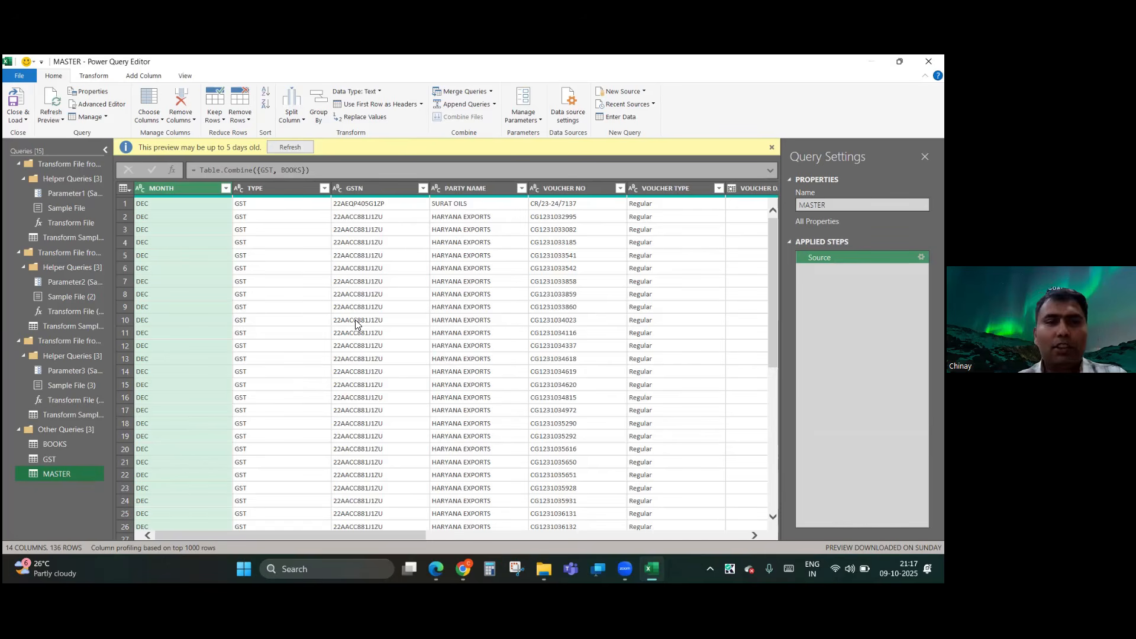
pyautogui.click(149, 77)
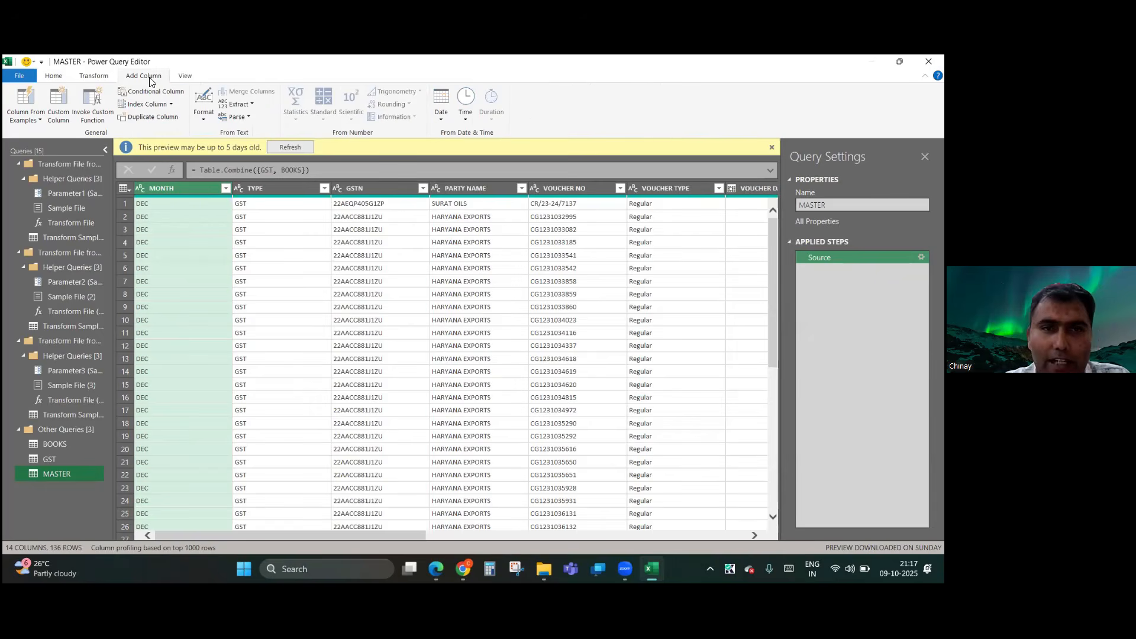
pyautogui.click(66, 109)
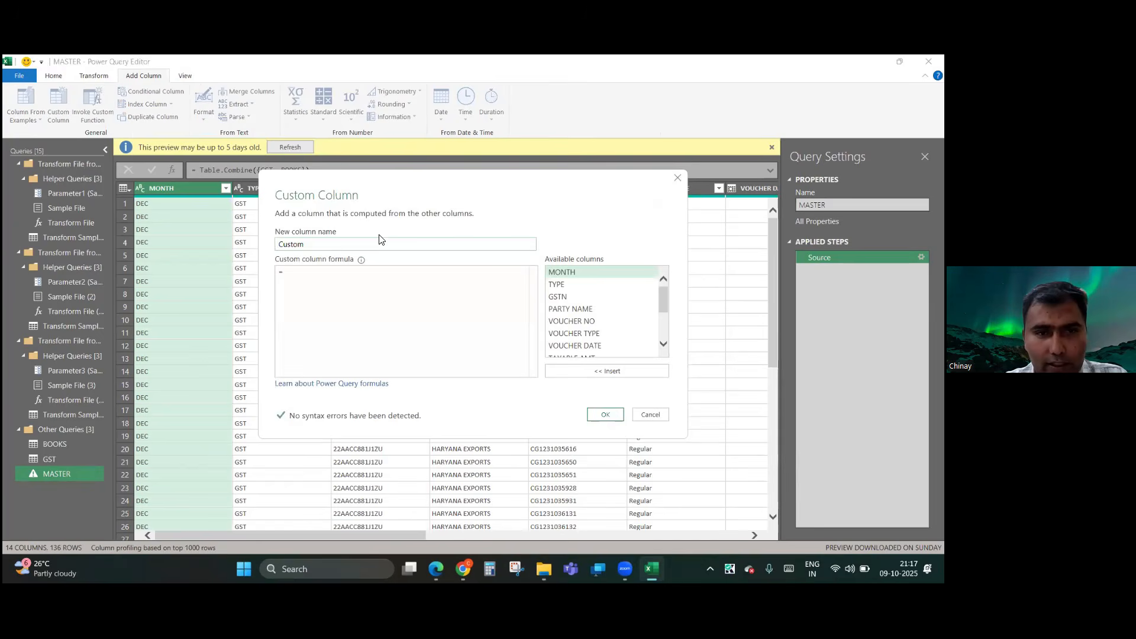
pyautogui.moveTo(373, 243); pyautogui.dragTo(183, 249)
pyautogui.write('UNQUE')
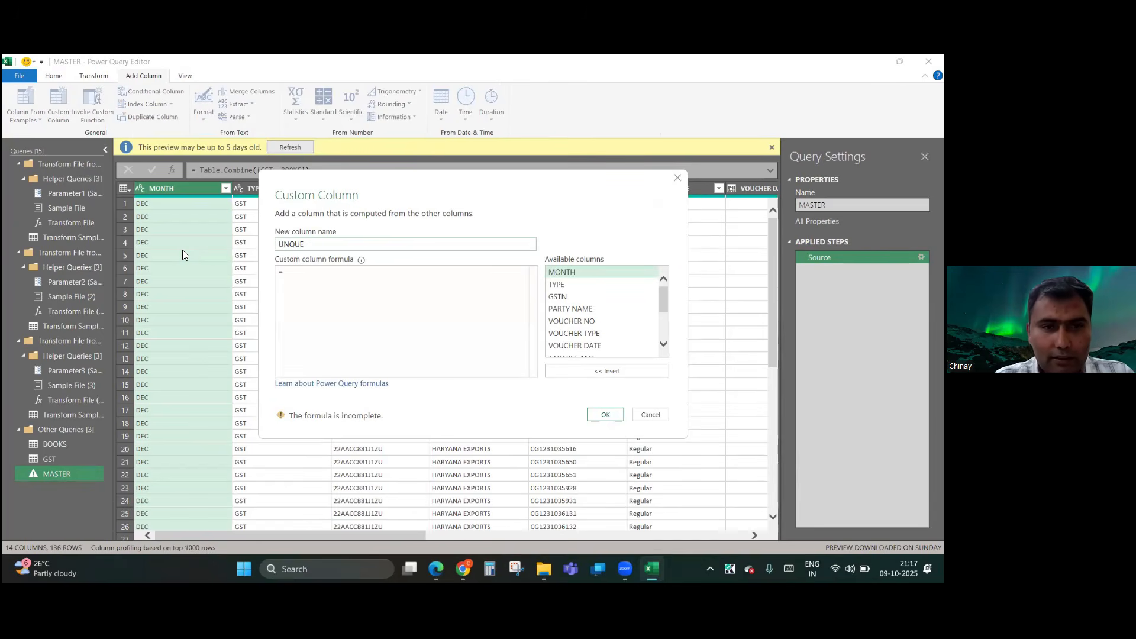
pyautogui.press('BackSpace')
pyautogui.press('BackSpace')
pyautogui.press('BackSpace')
pyautogui.write('IQ')
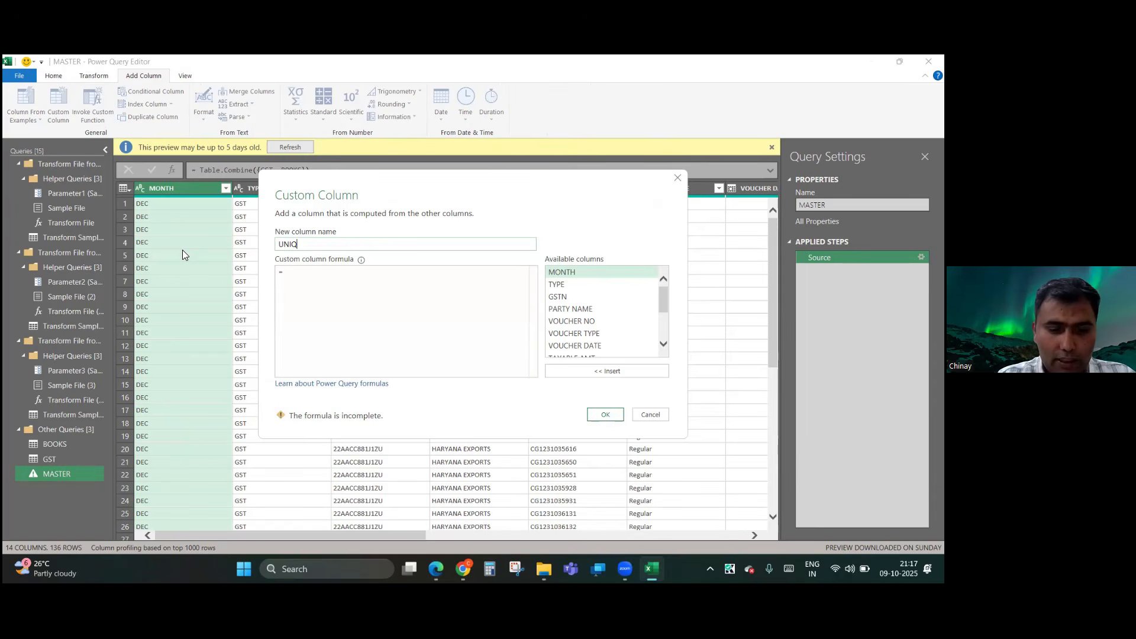
pyautogui.write('UE')
pyautogui.click(315, 274)
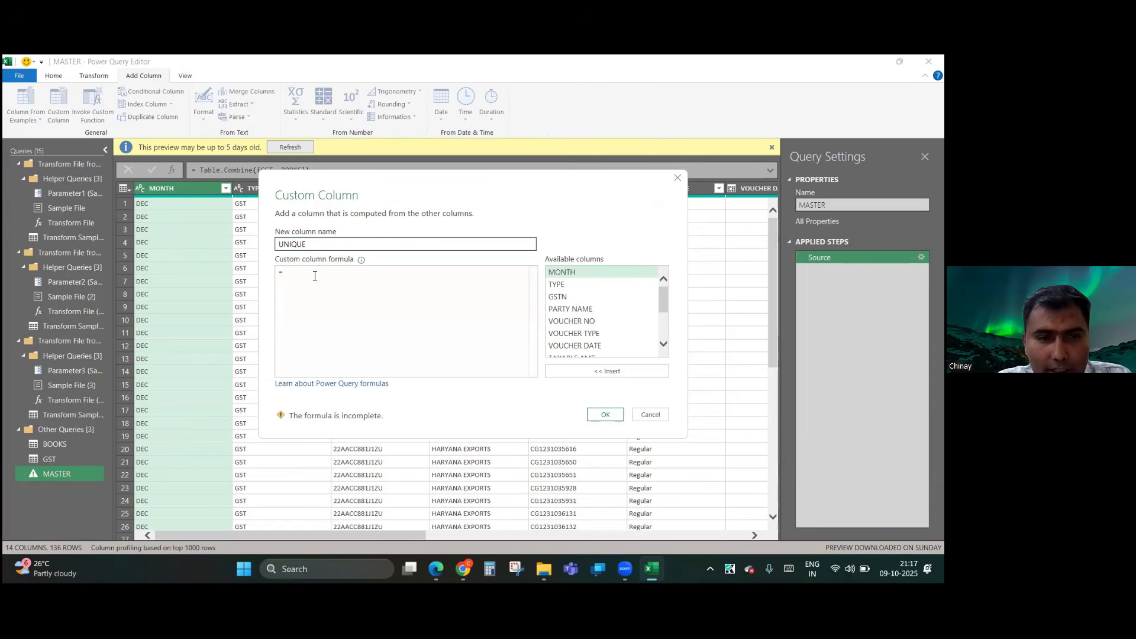
pyautogui.doubleClick(577, 299)
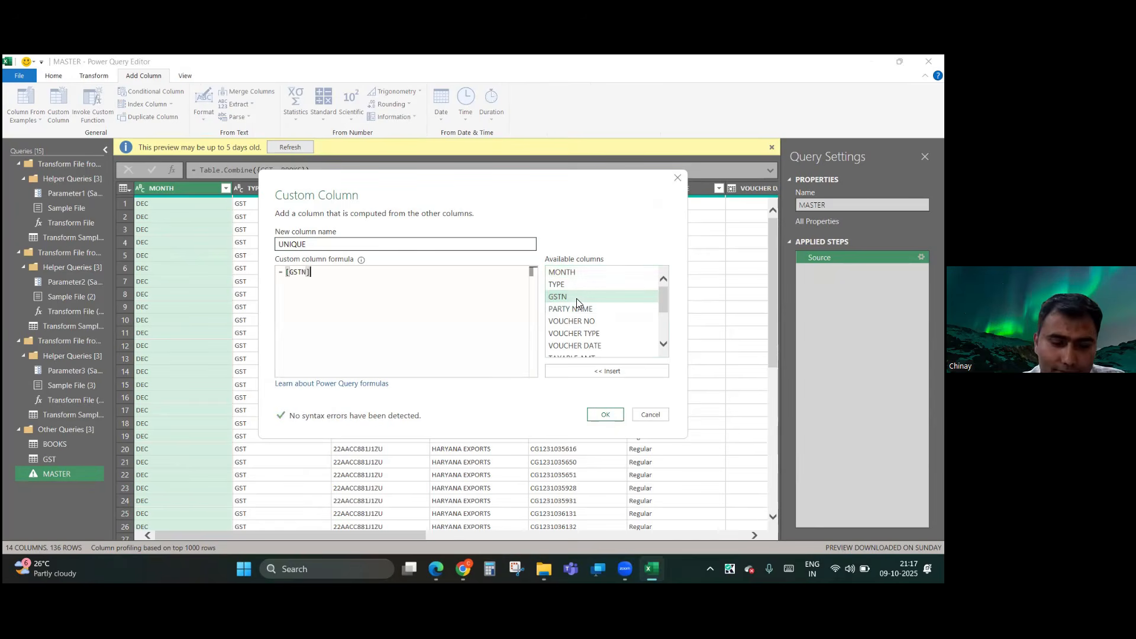
pyautogui.write('&')
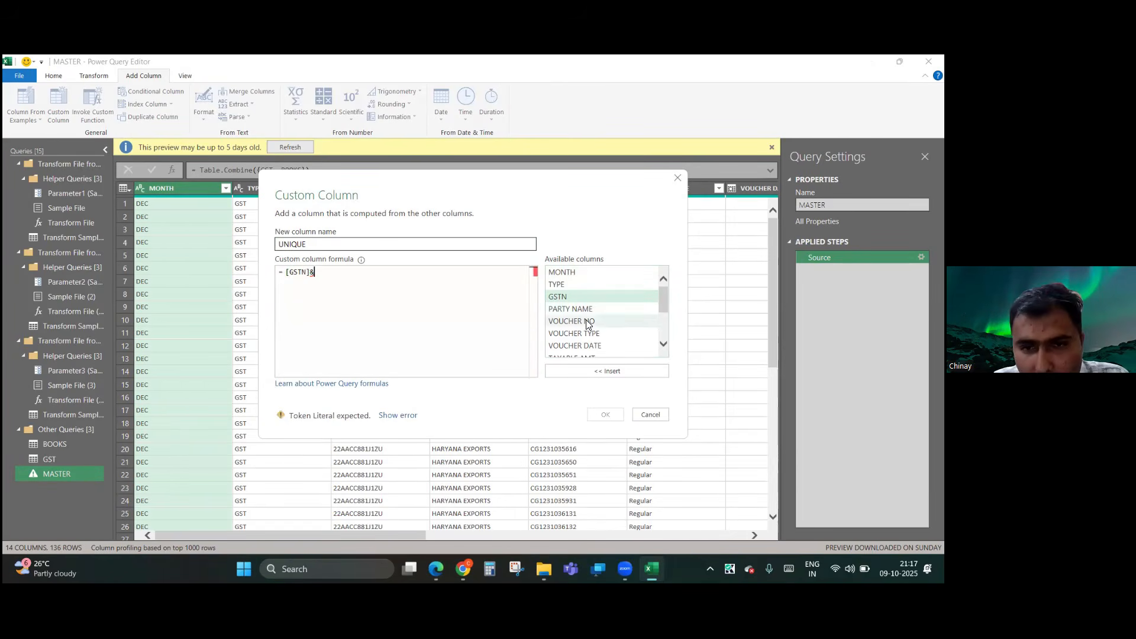
pyautogui.doubleClick(574, 322)
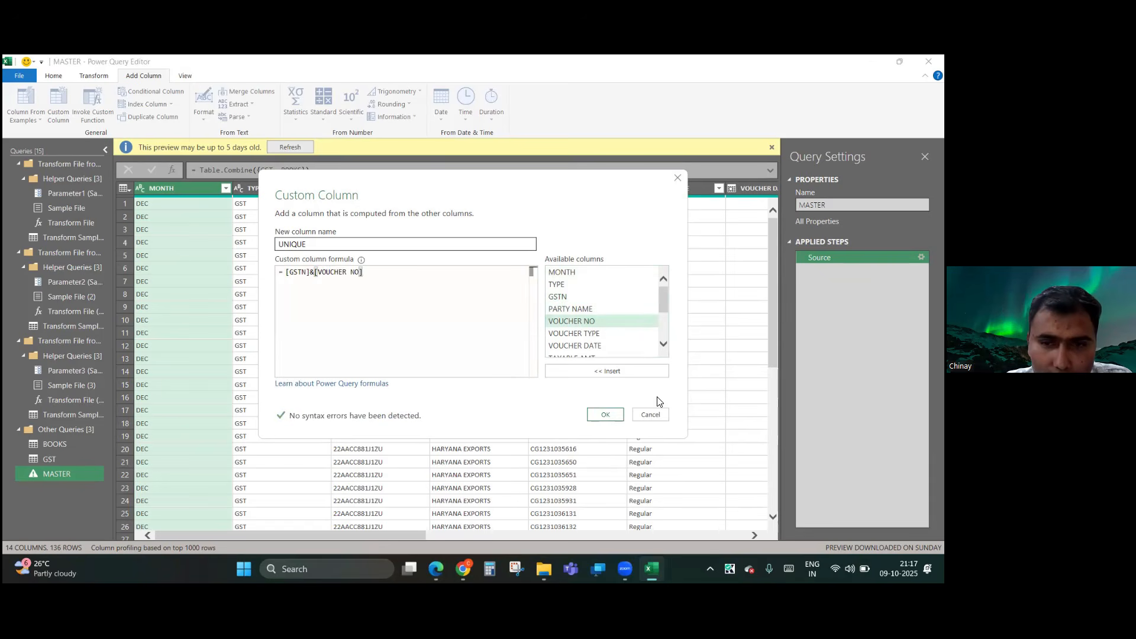
pyautogui.click(657, 417)
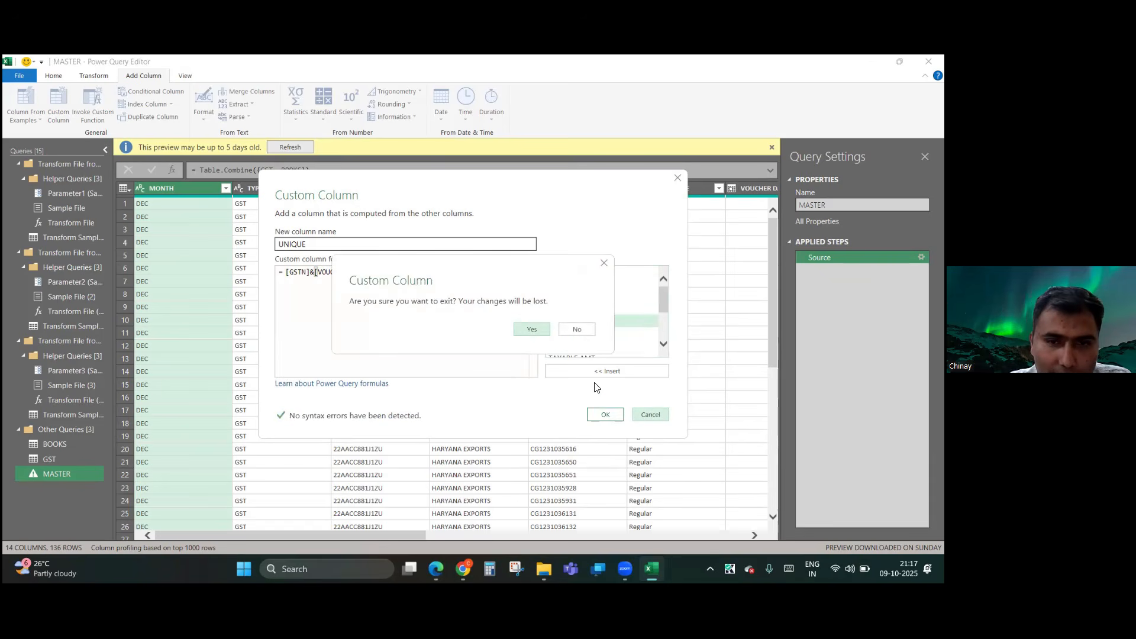
pyautogui.click(535, 335)
pyautogui.click(651, 414)
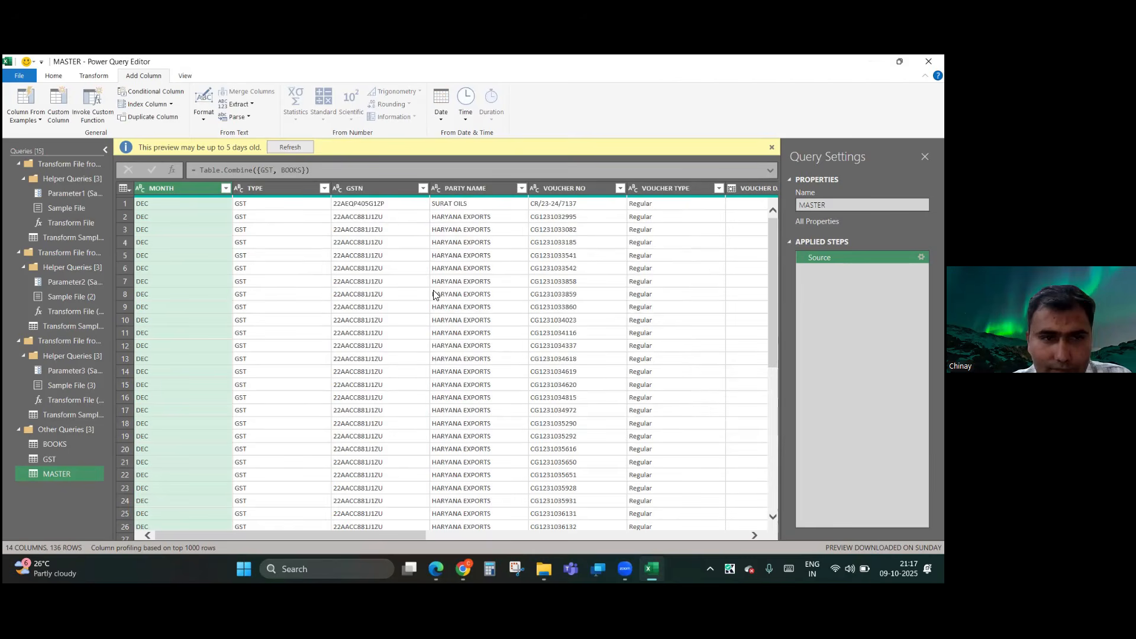
# - Add a custom column named UNIQUE to the MASTER query with the formula [GSTN]&[VOUCHER NO]
pyautogui.click(58, 110)
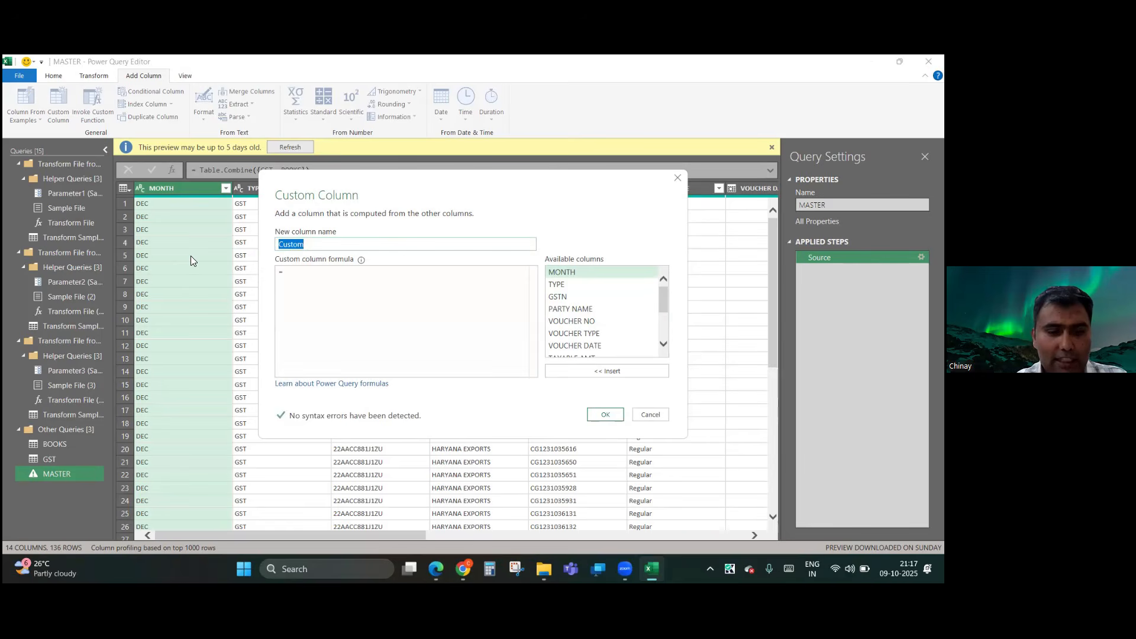
pyautogui.write('UNIQUE')
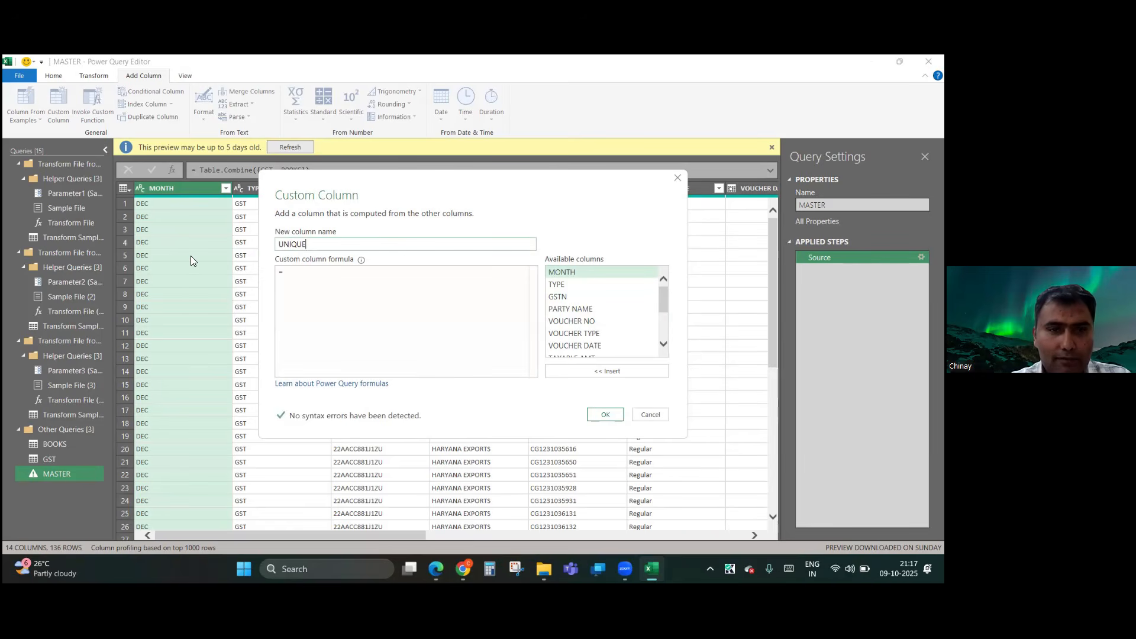
pyautogui.click(284, 290)
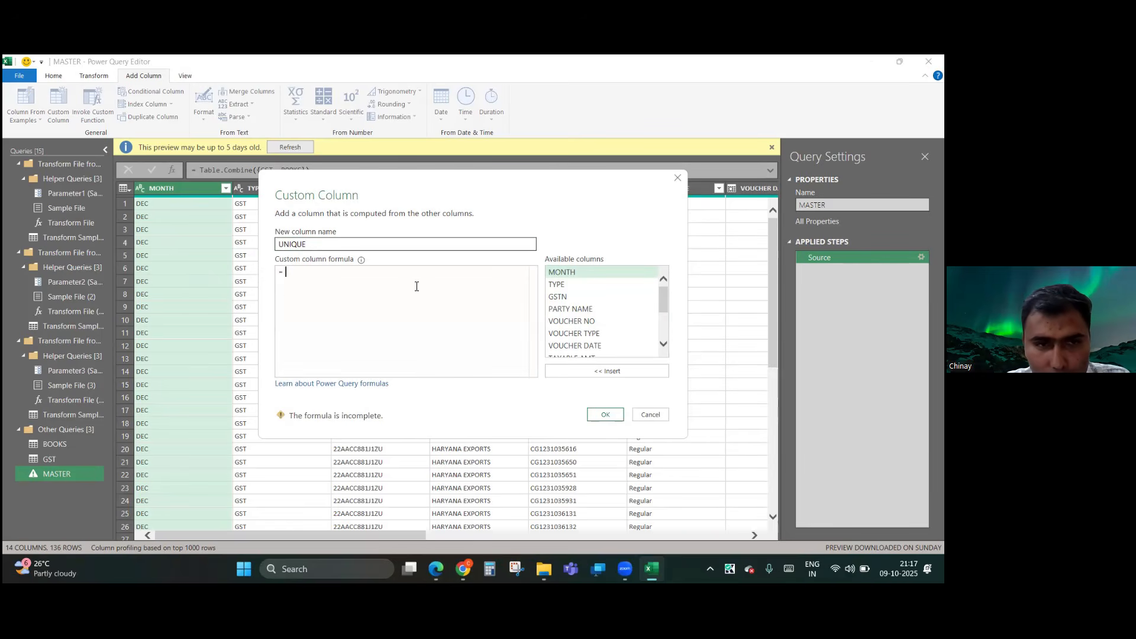
pyautogui.doubleClick(571, 298)
pyautogui.write('&')
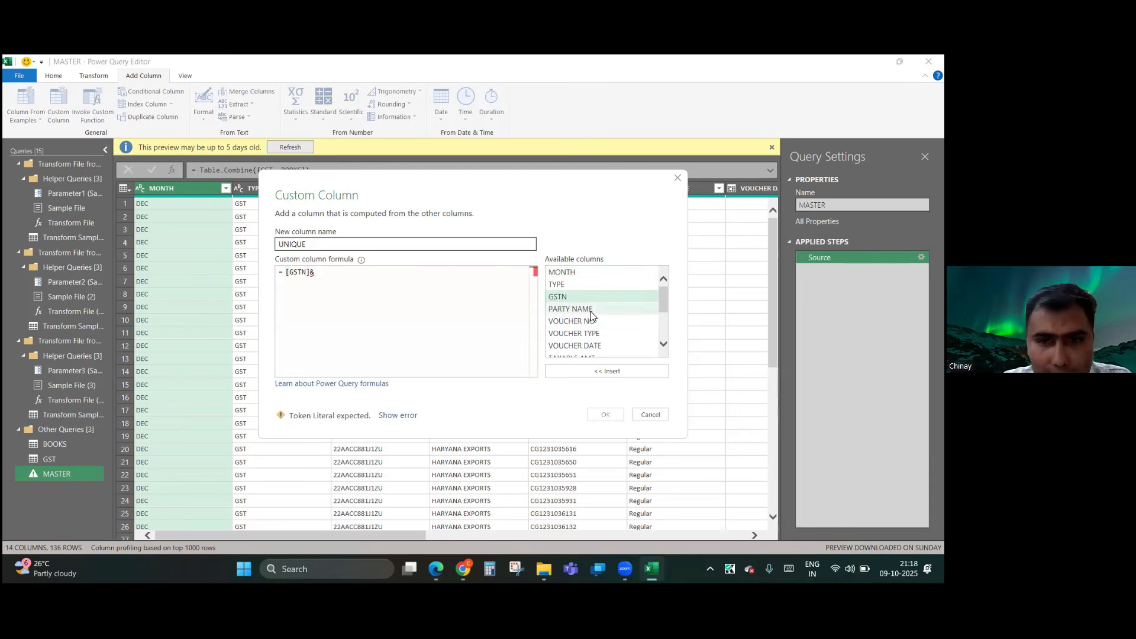
pyautogui.click(581, 320)
pyautogui.doubleClick(581, 320)
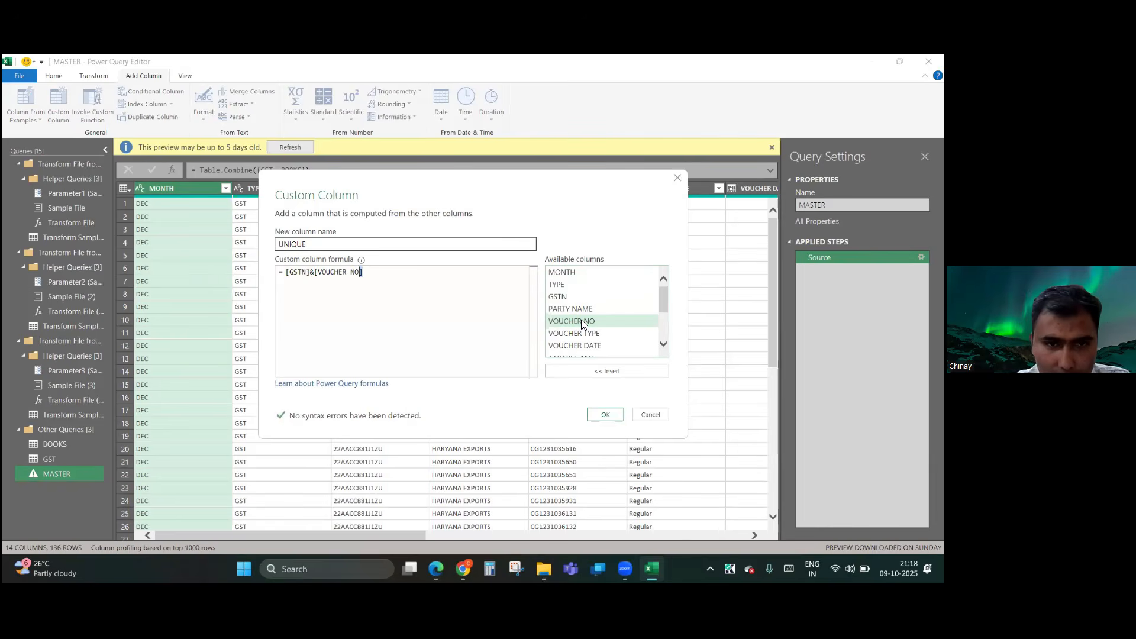
pyautogui.hotkey('shift', 'Left')
pyautogui.hotkey('shift', 'Left')
pyautogui.hotkey('shift', 'Left')
pyautogui.hotkey('shift', 'Left')
pyautogui.hotkey('shift', 'Left')
pyautogui.hotkey('shift', 'Left')
pyautogui.hotkey('shift', 'Left')
pyautogui.hotkey('shift', 'Left')
pyautogui.hotkey('shift', 'Left')
pyautogui.hotkey('shift', 'Left')
pyautogui.hotkey('shift', 'Left')
pyautogui.hotkey('shift', 'Left')
pyautogui.hotkey('shift', 'Left')
pyautogui.hotkey('shift', 'Left')
pyautogui.hotkey('shift', 'Left')
pyautogui.hotkey('shift', 'Left')
pyautogui.hotkey('shift', 'Left')
pyautogui.hotkey('shift', 'Left')
pyautogui.hotkey('shift', 'Left')
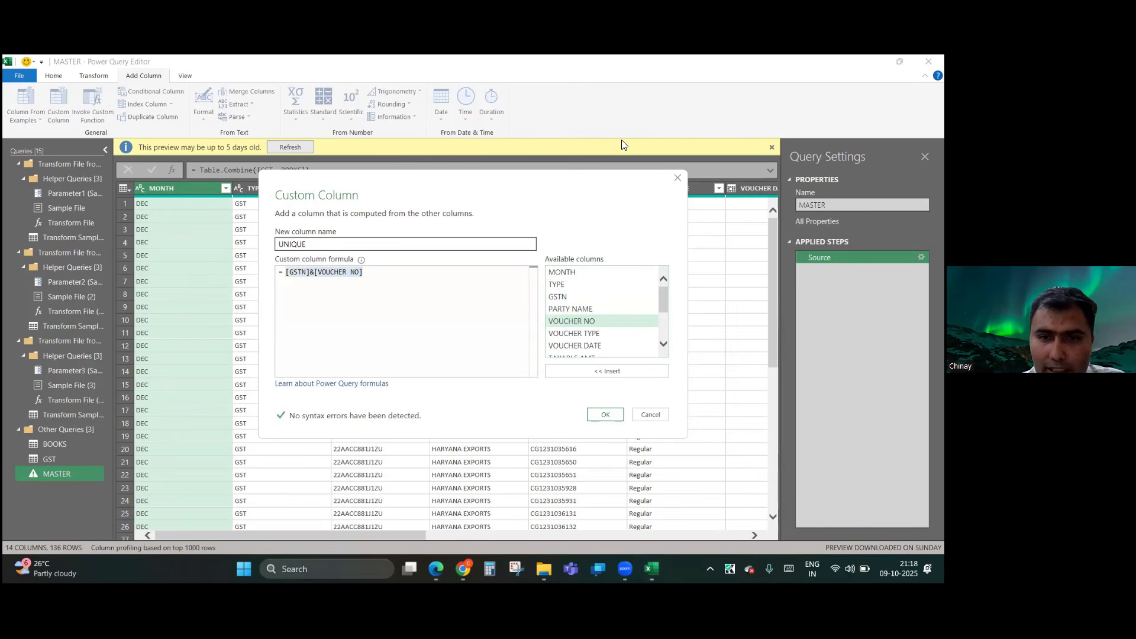
pyautogui.click(610, 234)
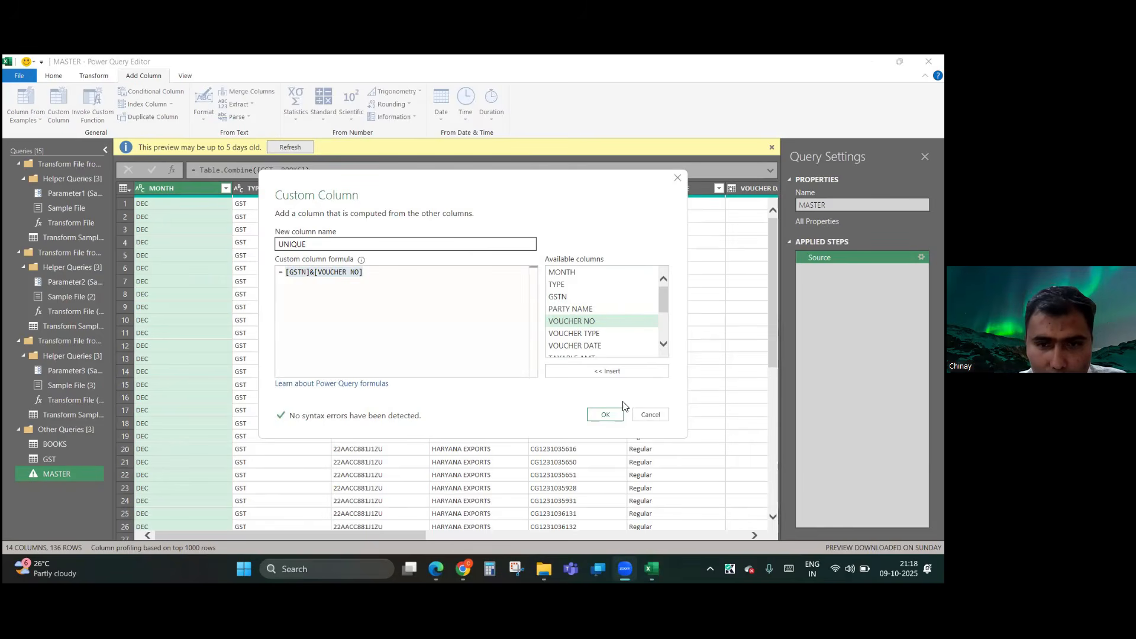
pyautogui.click(608, 414)
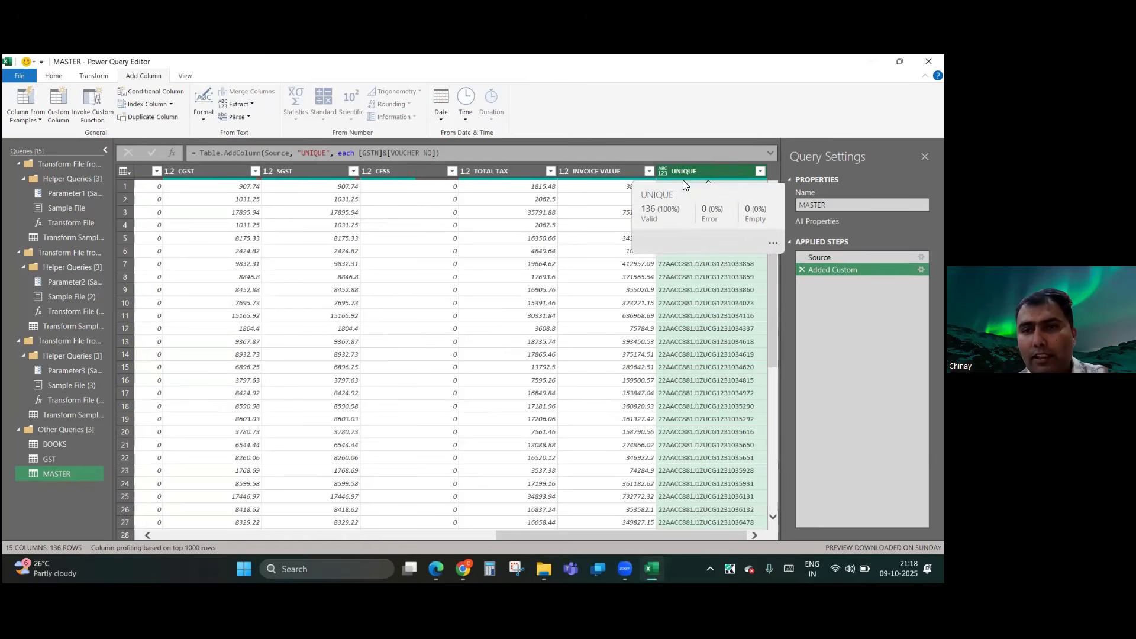
pyautogui.click(663, 171)
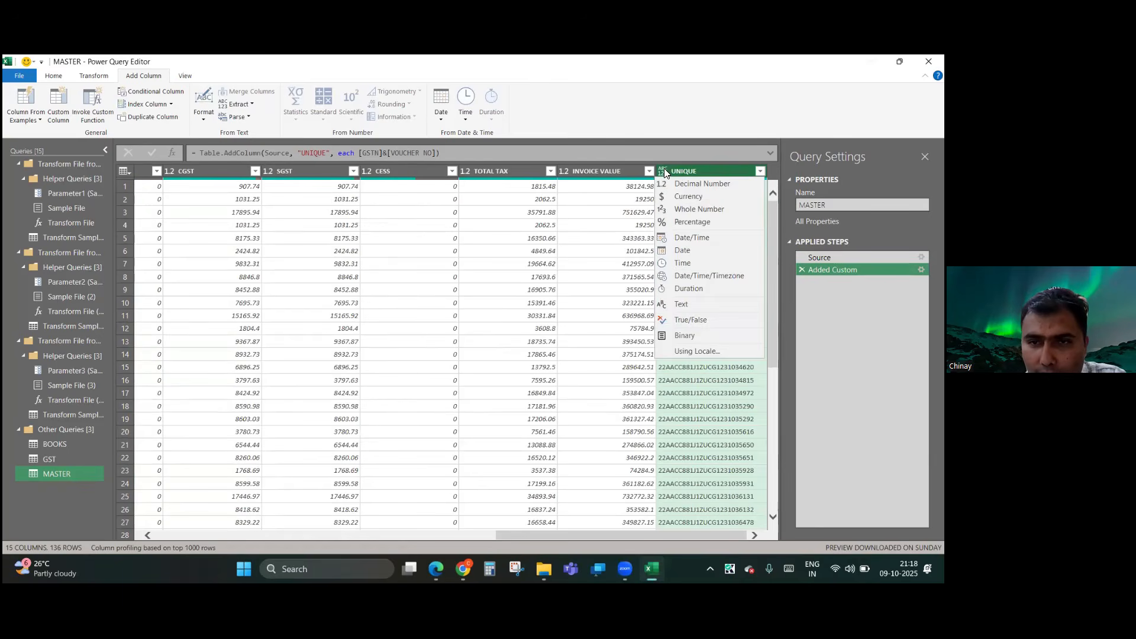
pyautogui.click(680, 172)
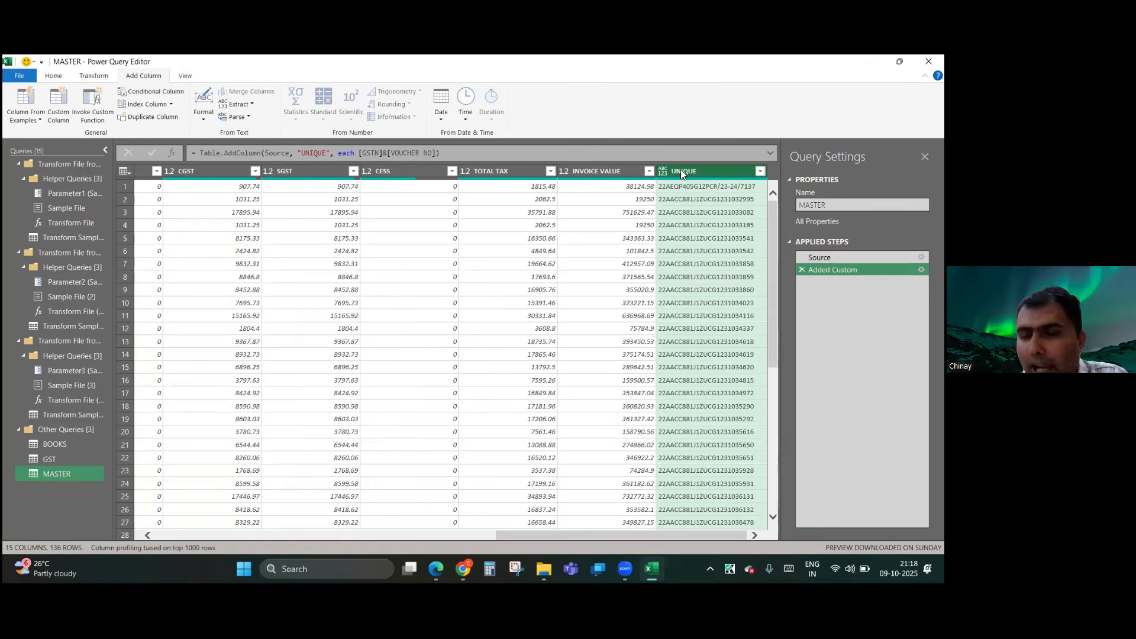
# - Close and load the MASTER query into the worksheet, and go to its UNIQUE column
pyautogui.click(52, 75)
pyautogui.click(18, 116)
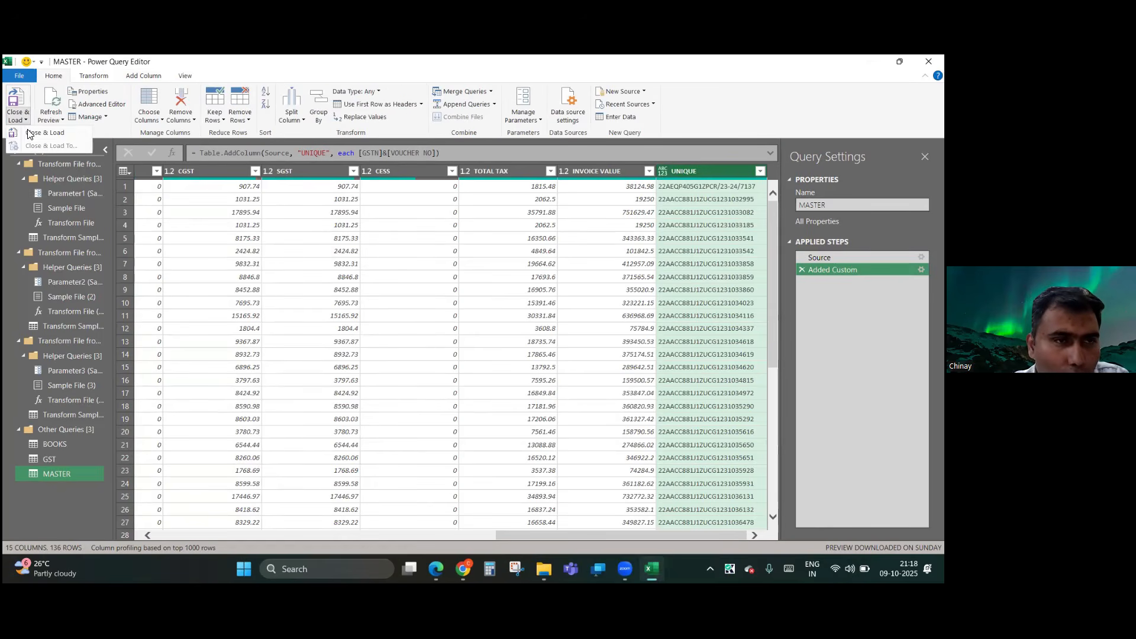
pyautogui.click(29, 134)
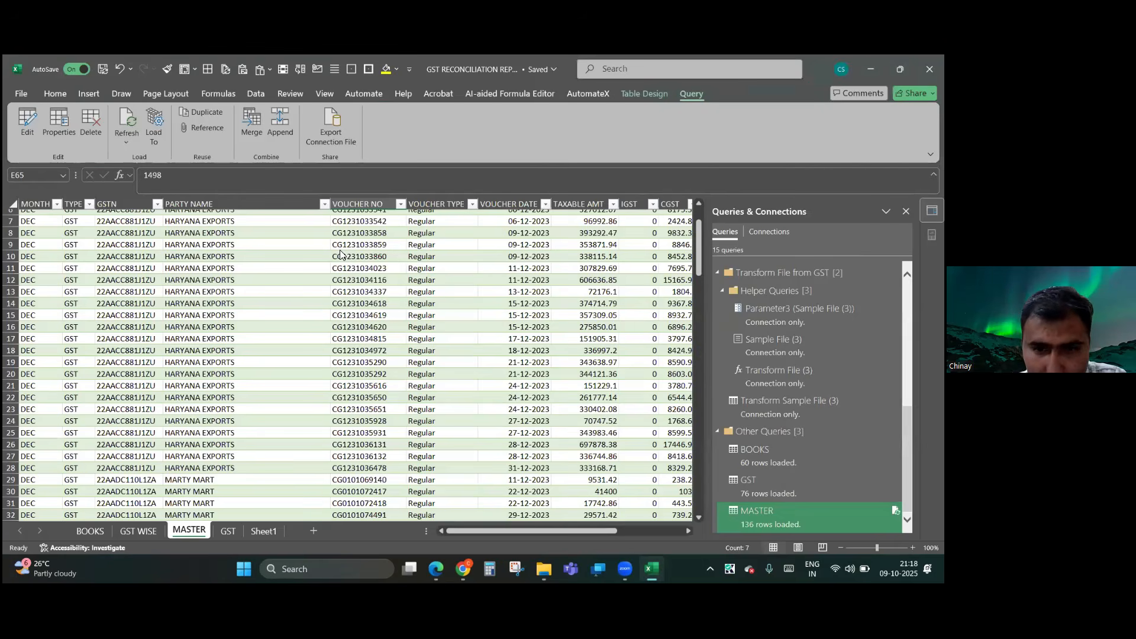
pyautogui.click(460, 327)
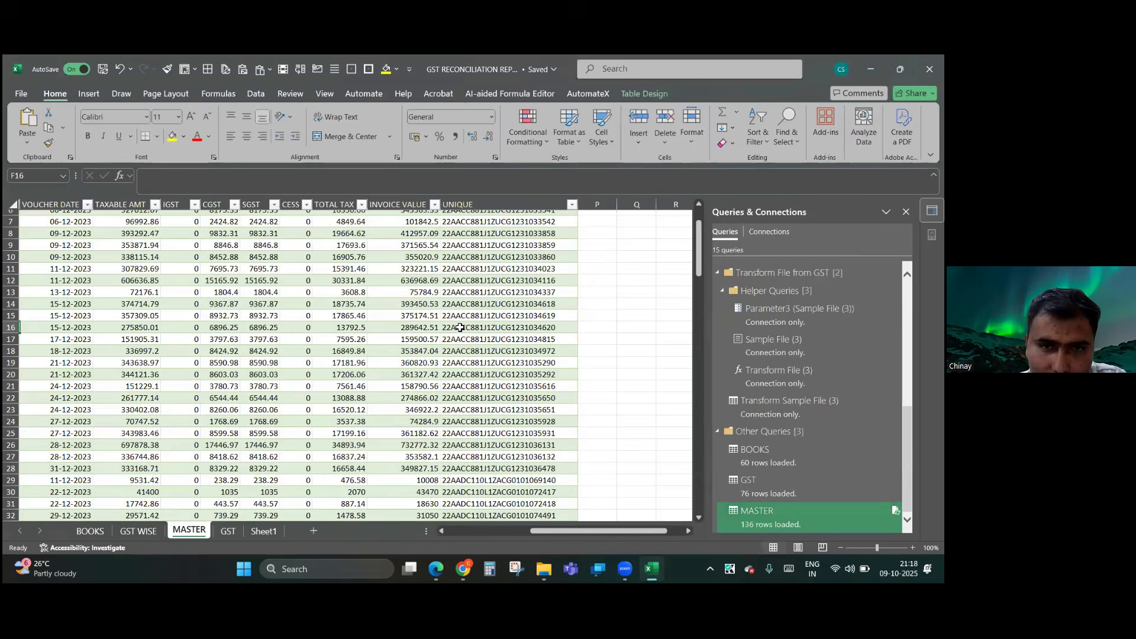
pyautogui.hotkey('ctrl', 'Right')
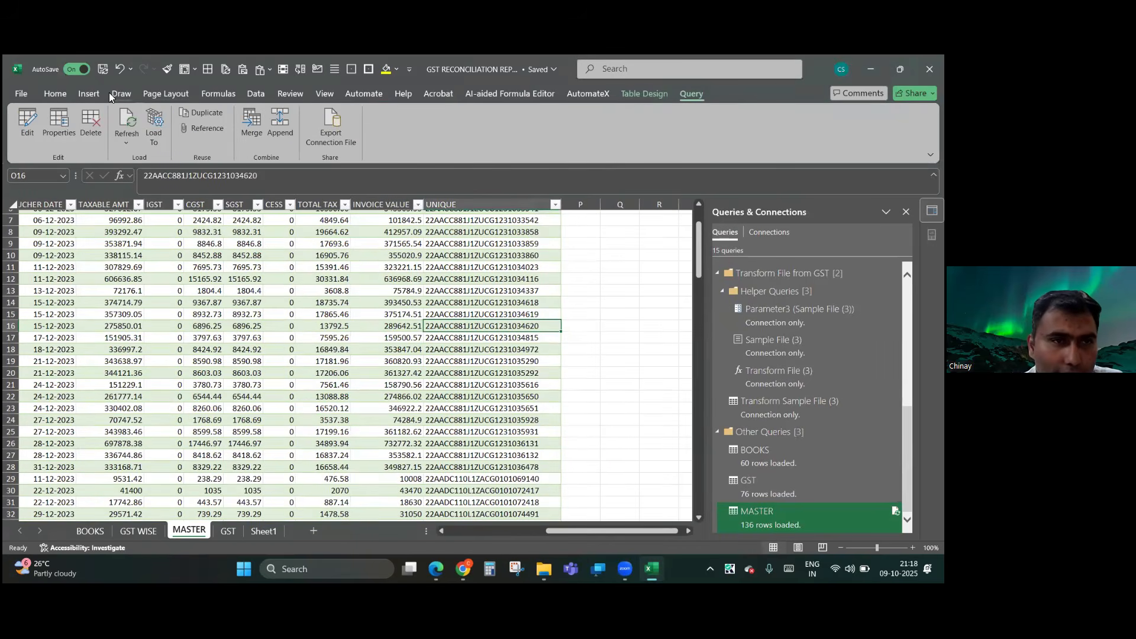
# - Insert a PivotTable from the MASTER table on a new worksheet, and create a new Data Model PivotTable for using multiple tables
pyautogui.click(90, 93)
pyautogui.click(24, 139)
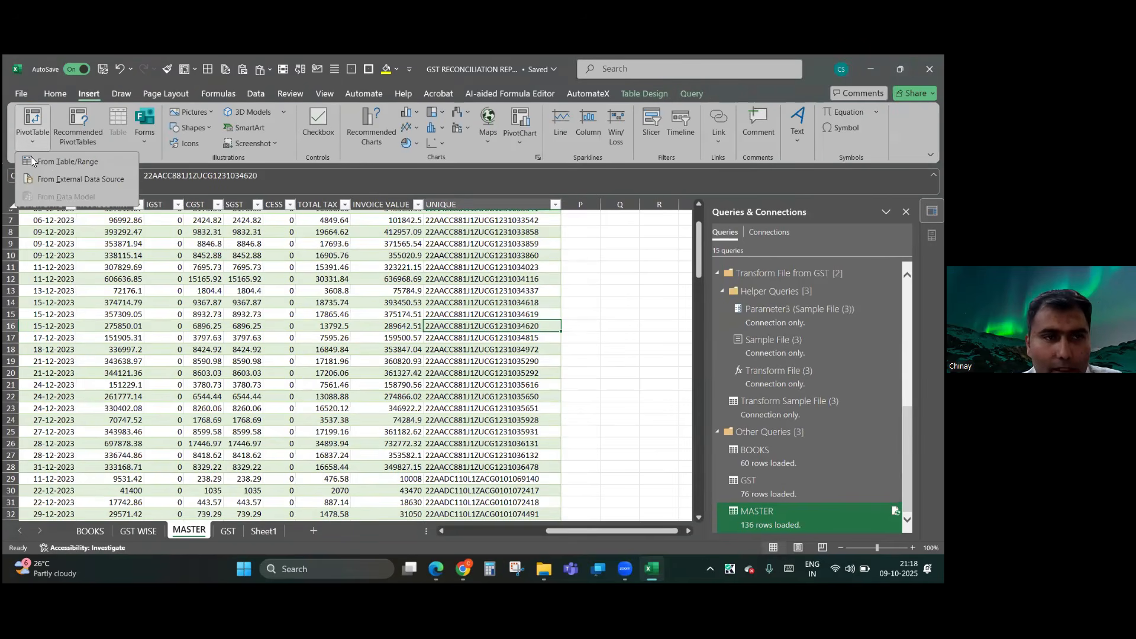
pyautogui.click(33, 160)
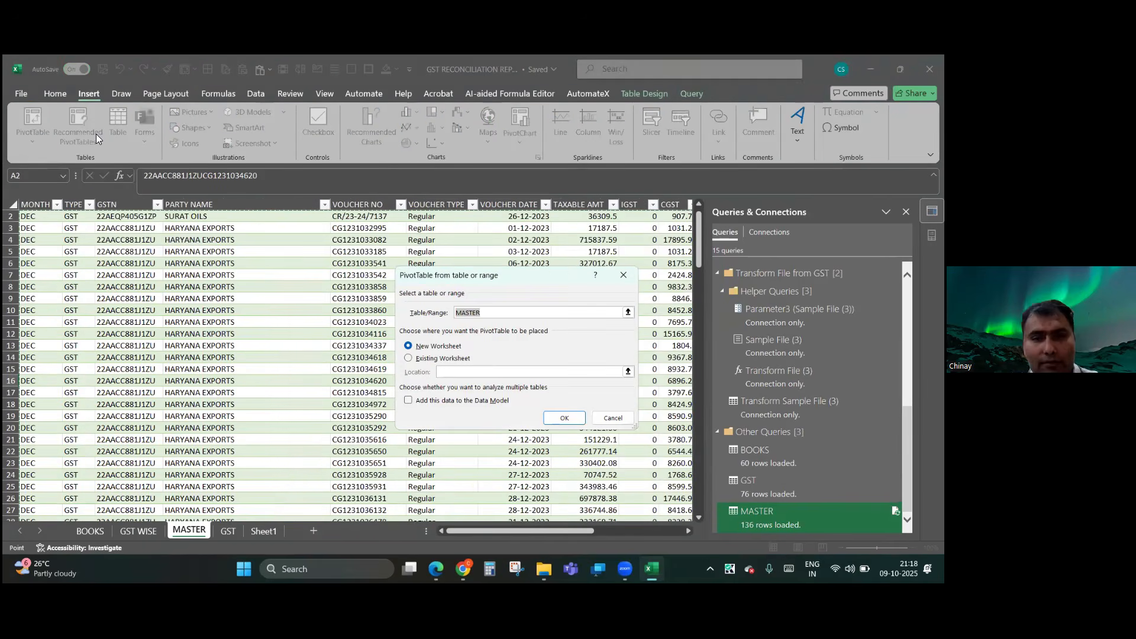
pyautogui.click(565, 418)
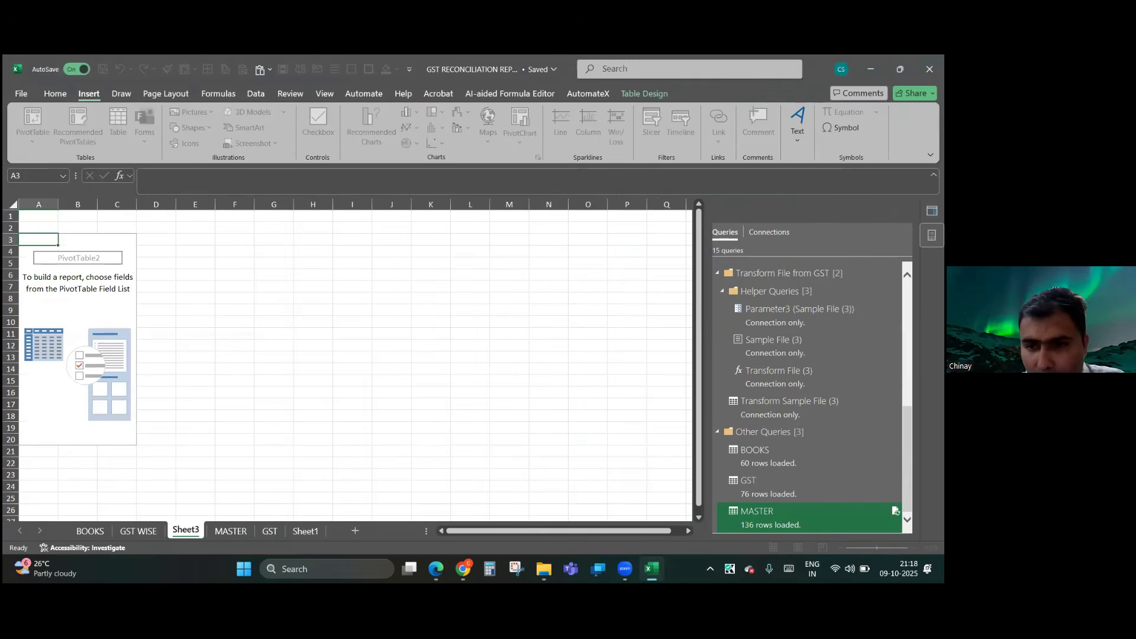
pyautogui.click(726, 470)
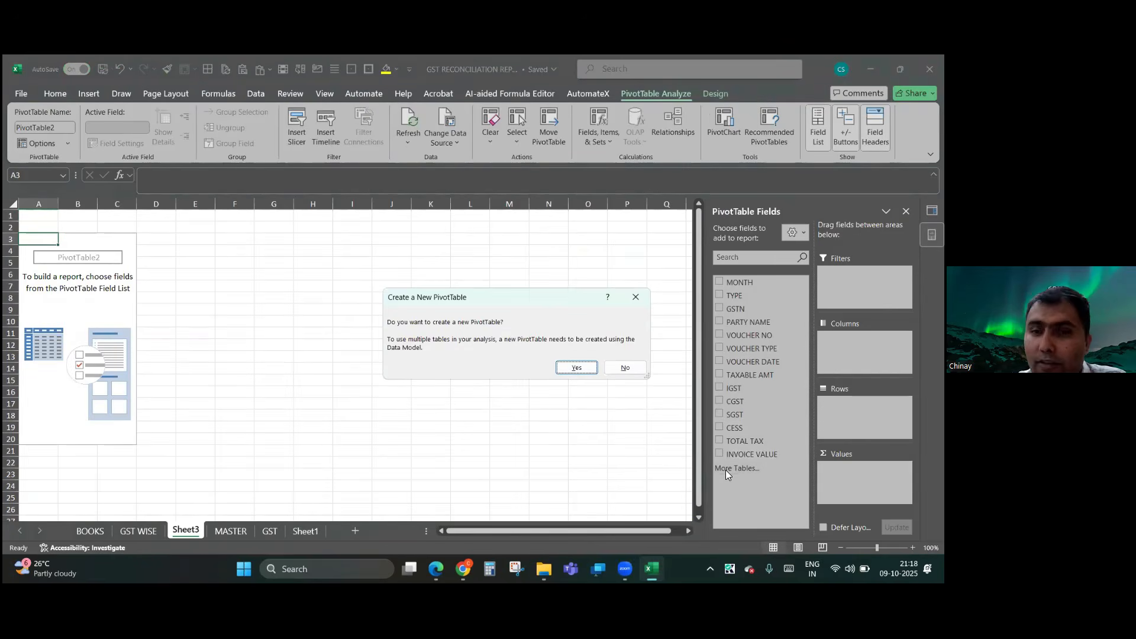
pyautogui.click(585, 375)
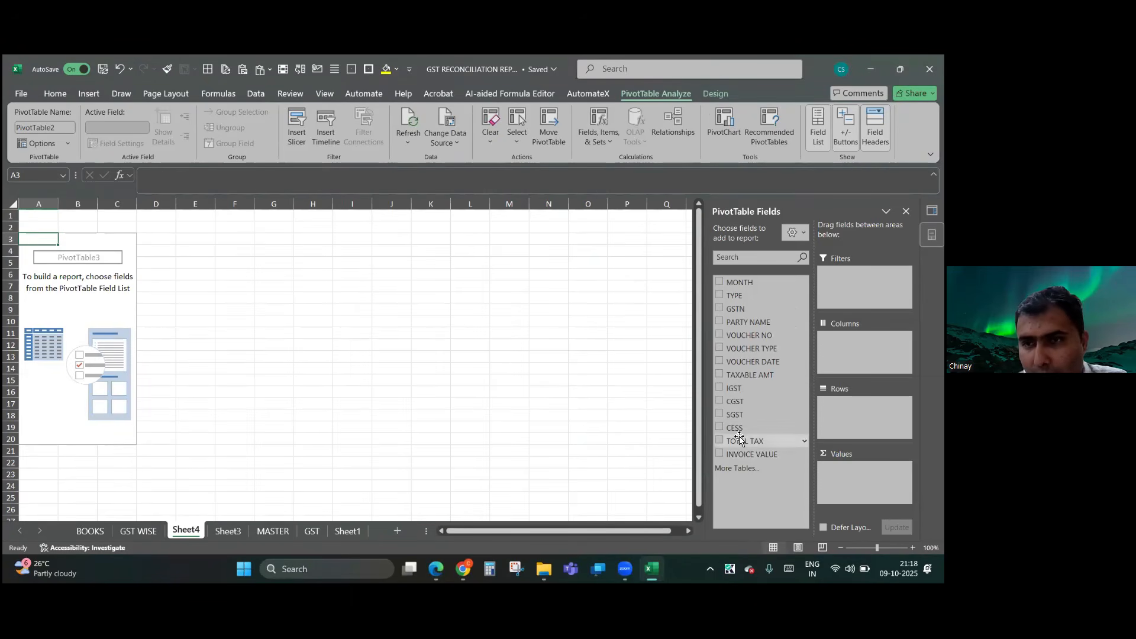
# - Build the PivotTable from MASTER with UNIQUE in rows, TYPE in columns and Sum of TOTAL TAX in values, and remove the Grand Total column
pyautogui.click(719, 337)
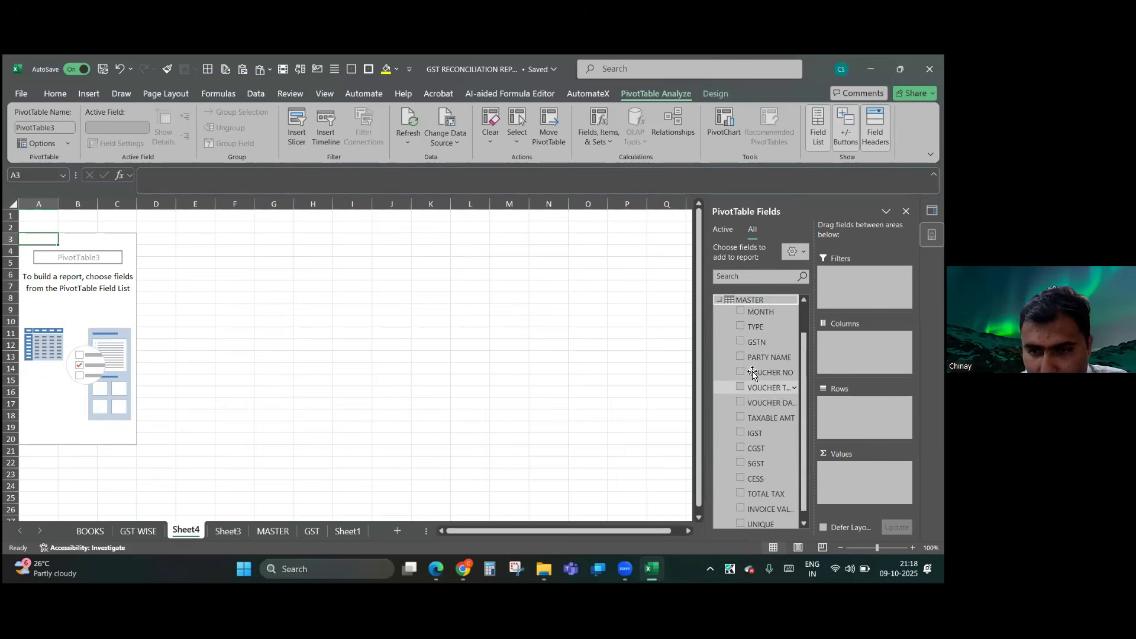
pyautogui.scroll(-3, 753, 373)
pyautogui.click(757, 514)
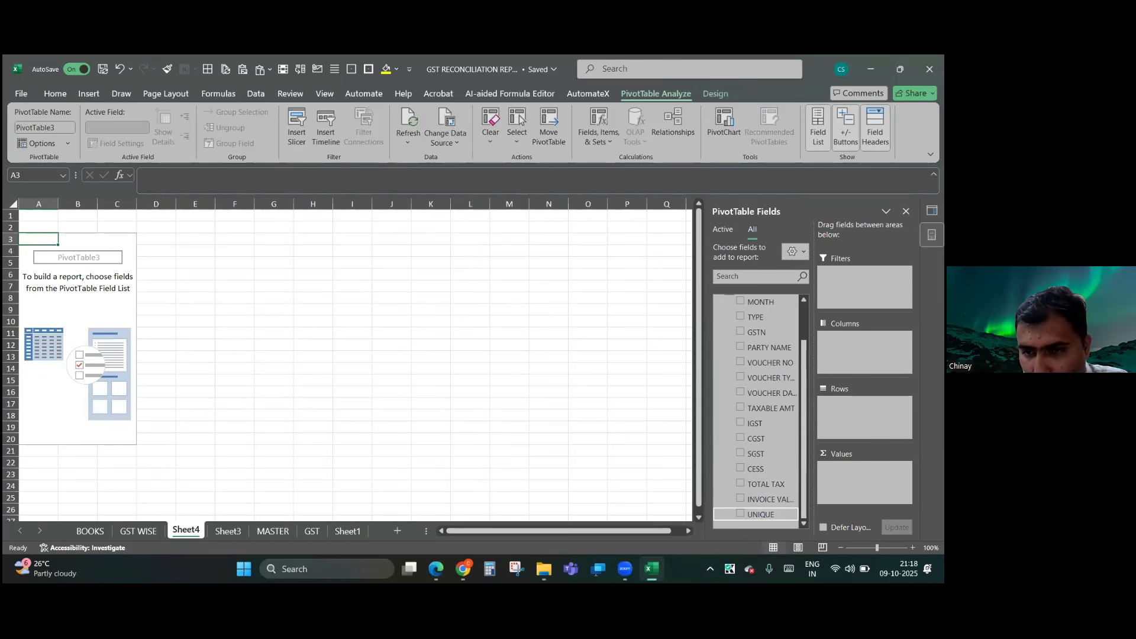
pyautogui.click(751, 332)
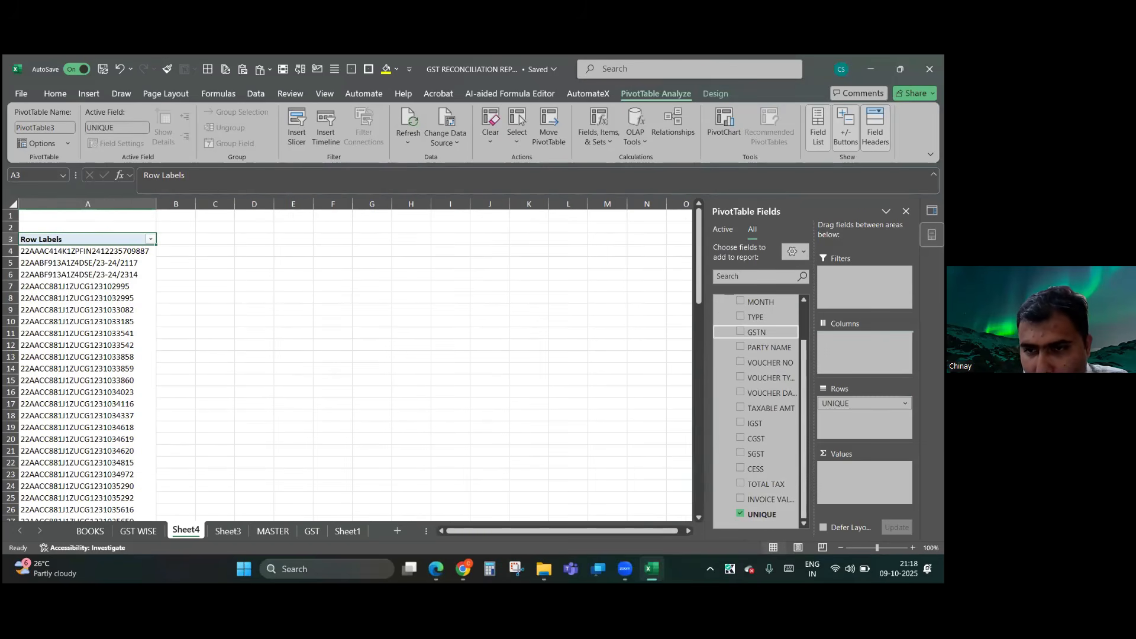
pyautogui.click(743, 332)
pyautogui.click(746, 316)
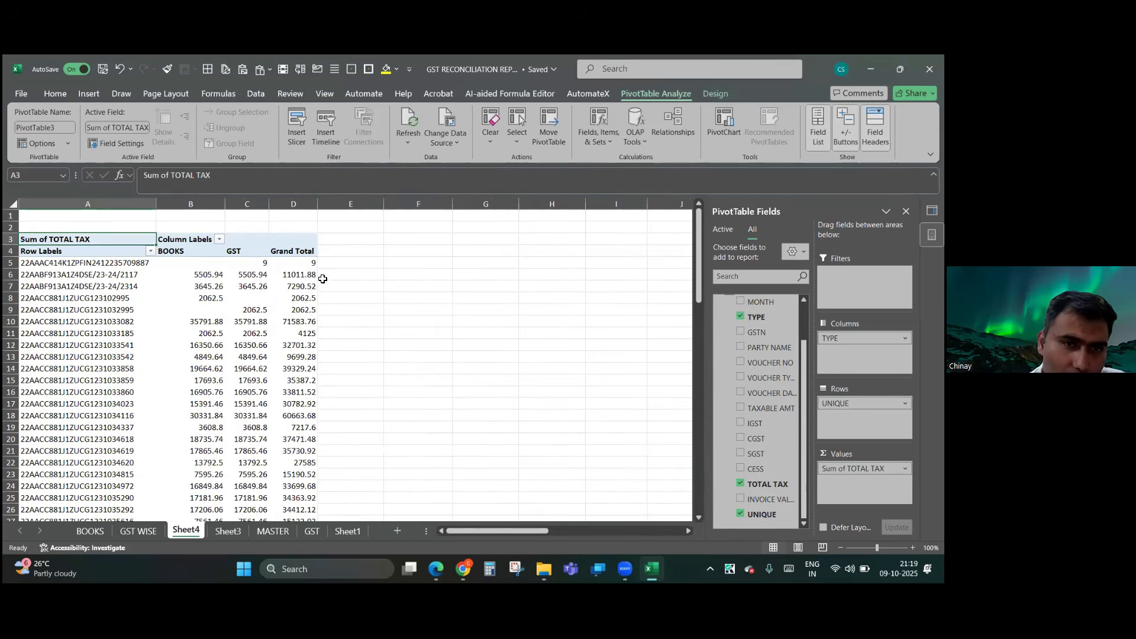
pyautogui.click(306, 252)
pyautogui.rightClick(306, 251)
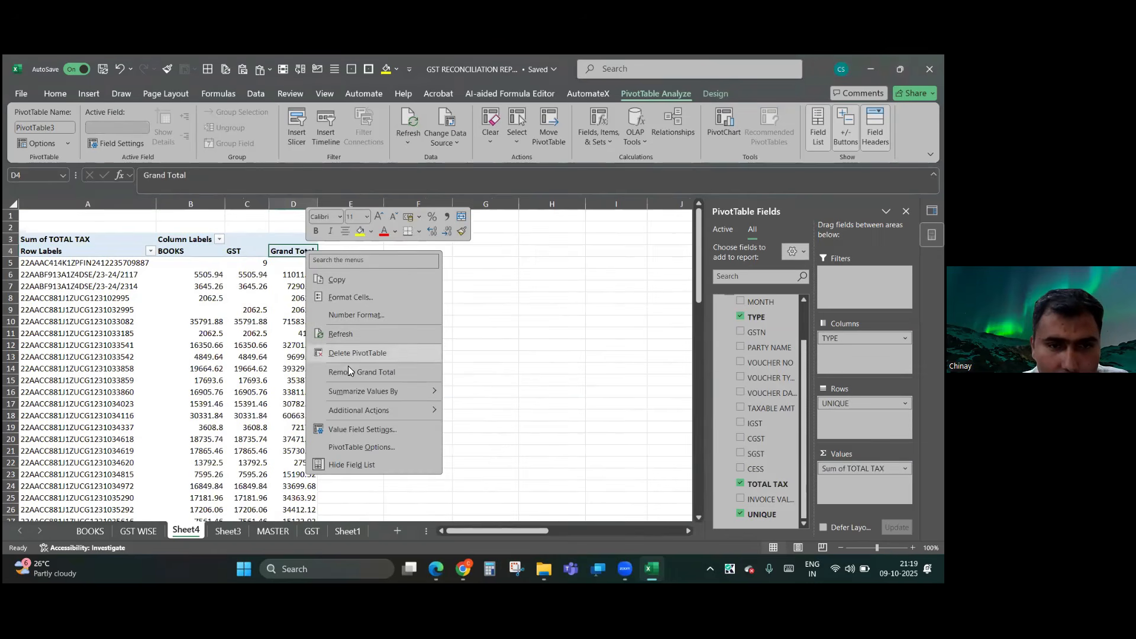
# - Copy the status formula from cell D5 of GST WISE into D5 of Sheet4 and fill it down alongside the PivotTable
pyautogui.click(164, 514)
pyautogui.click(138, 531)
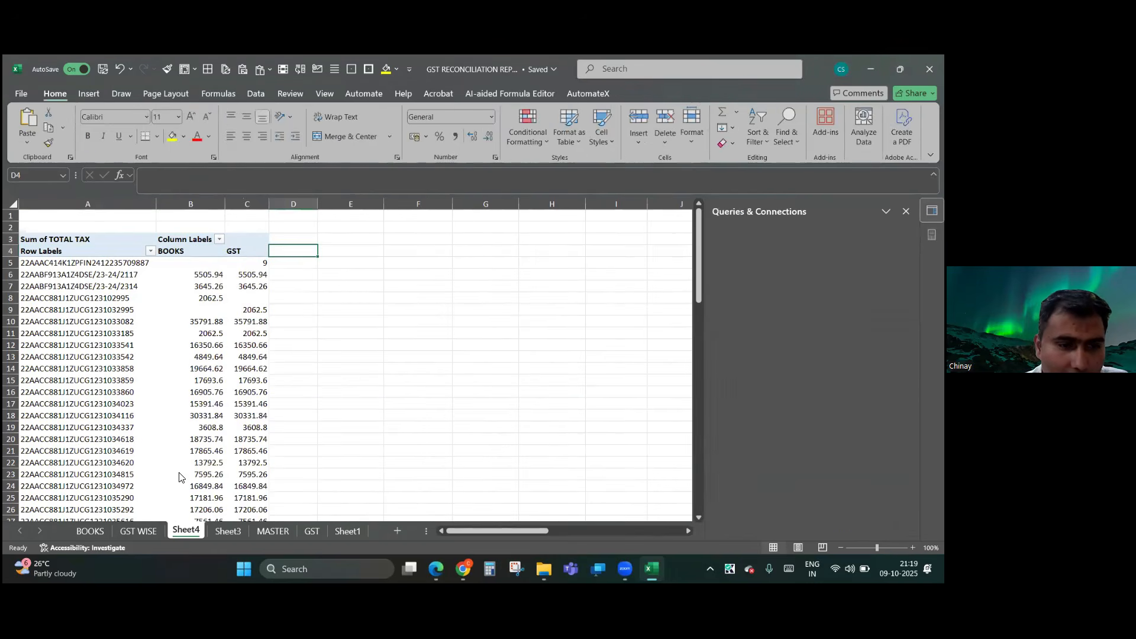
pyautogui.click(236, 242)
pyautogui.hotkey('ctrl', 'c')
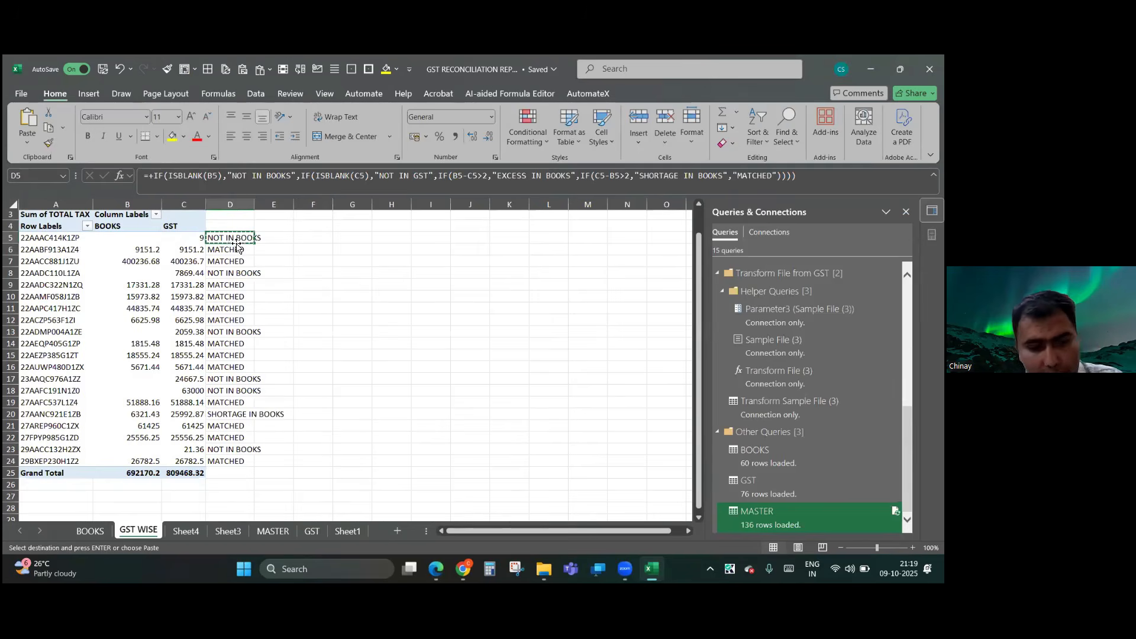
pyautogui.click(185, 531)
pyautogui.click(294, 254)
pyautogui.click(291, 264)
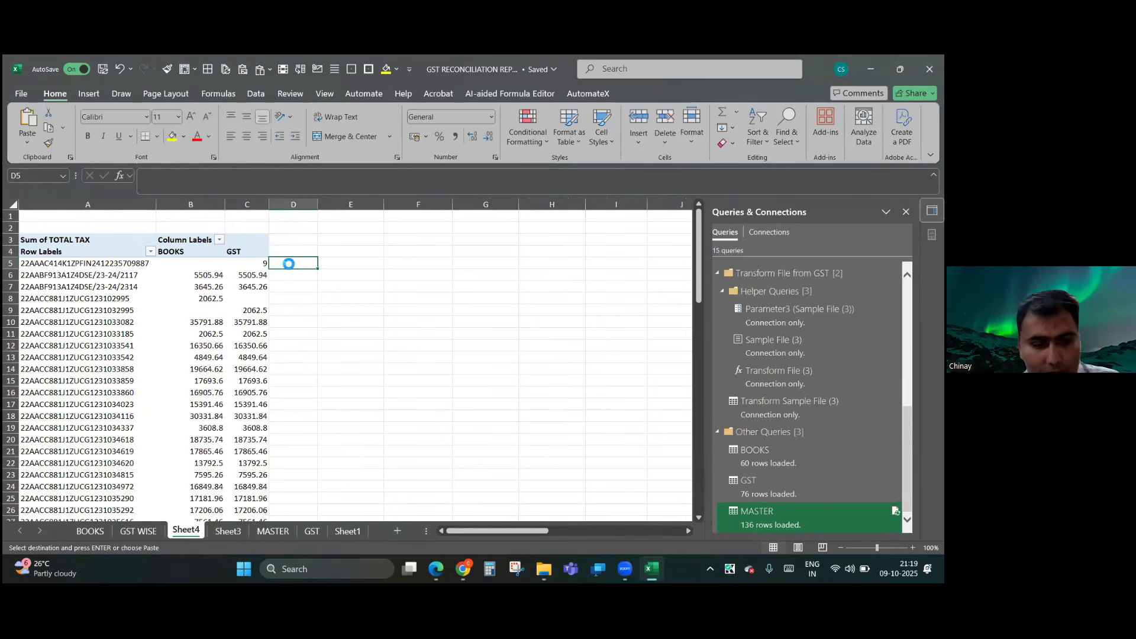
pyautogui.hotkey('ctrl', 'v')
pyautogui.doubleClick(319, 269)
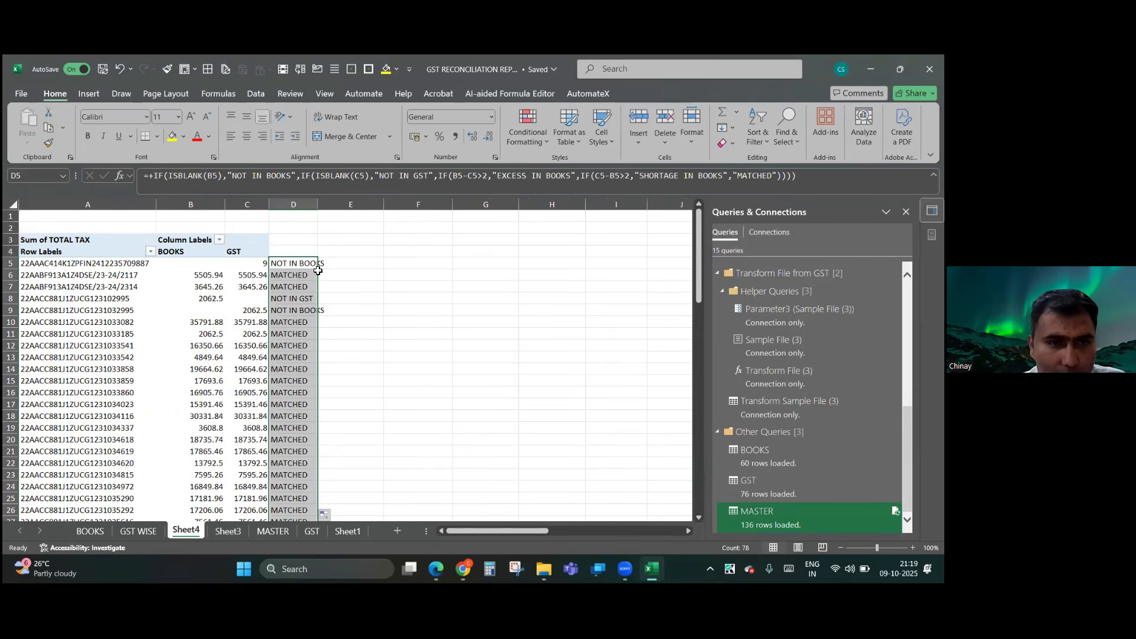
pyautogui.scroll(-10, 304, 382)
pyautogui.scroll(-15, 304, 382)
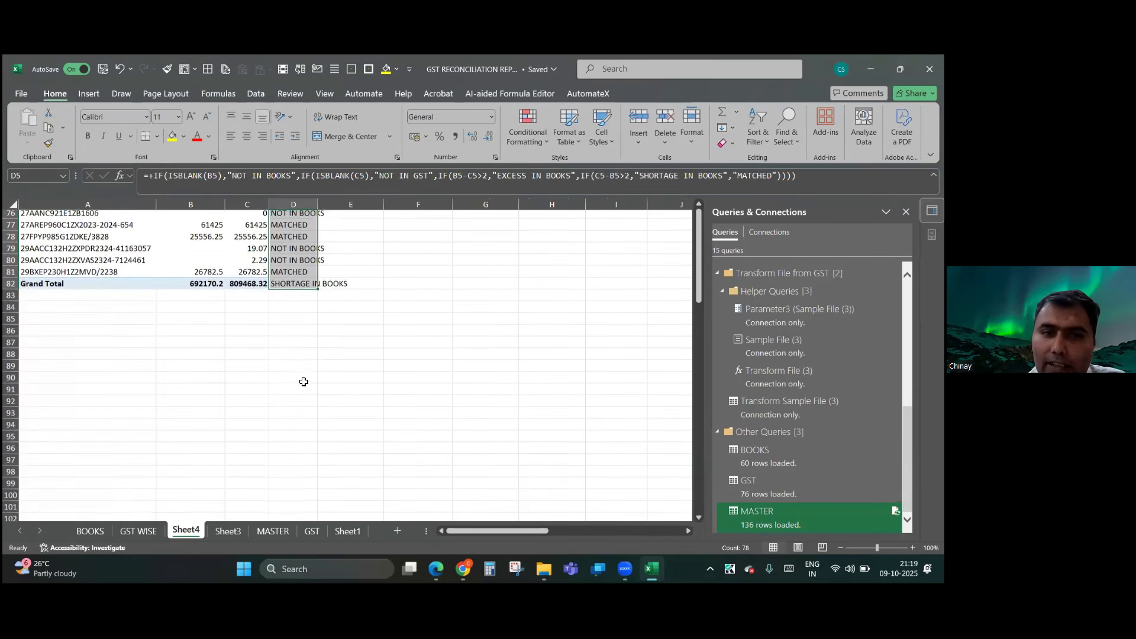
pyautogui.scroll(7, 302, 380)
# - Delete Sheet3, which holds the empty PivotTable
pyautogui.click(228, 529)
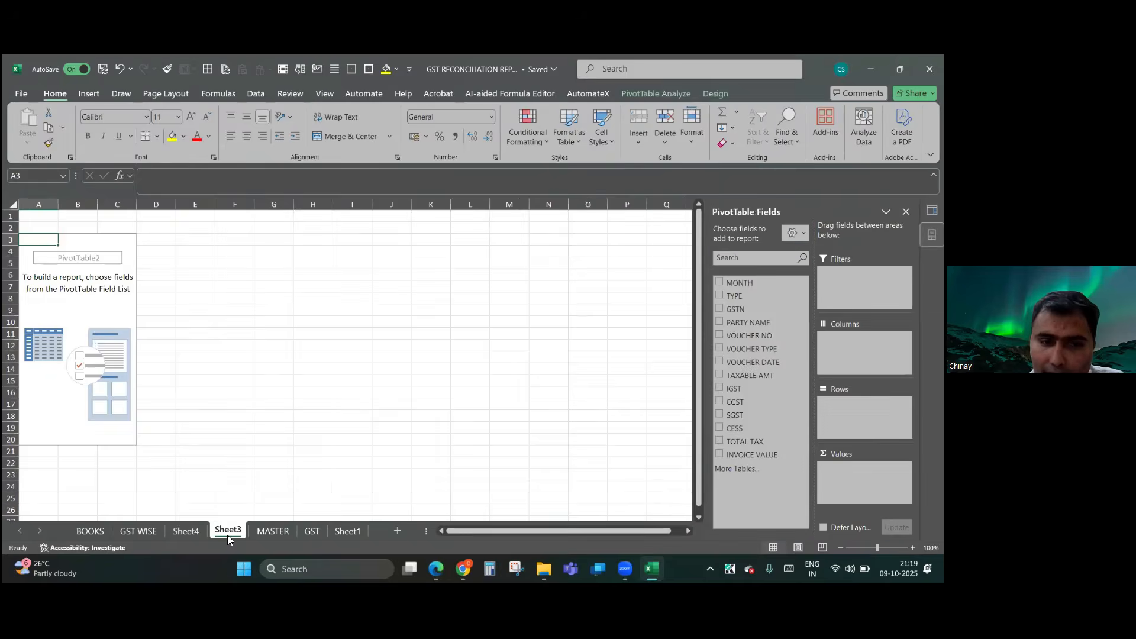
pyautogui.rightClick(227, 535)
pyautogui.click(275, 344)
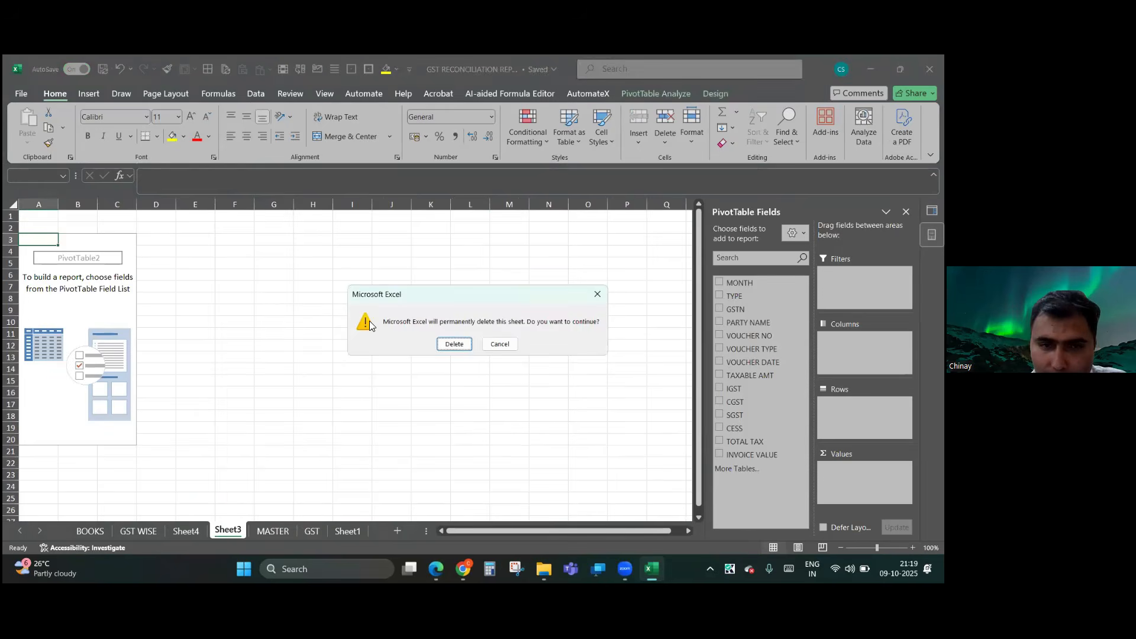
pyautogui.click(452, 343)
# - Rename Sheet4 as INVOICE WISE
pyautogui.click(180, 535)
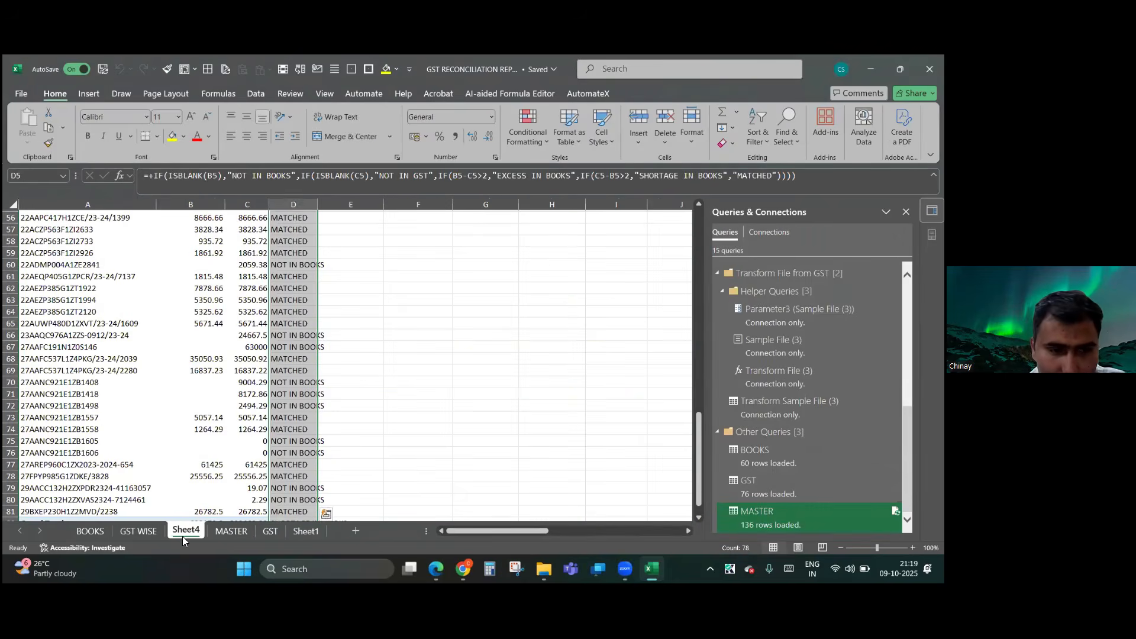
pyautogui.doubleClick(183, 536)
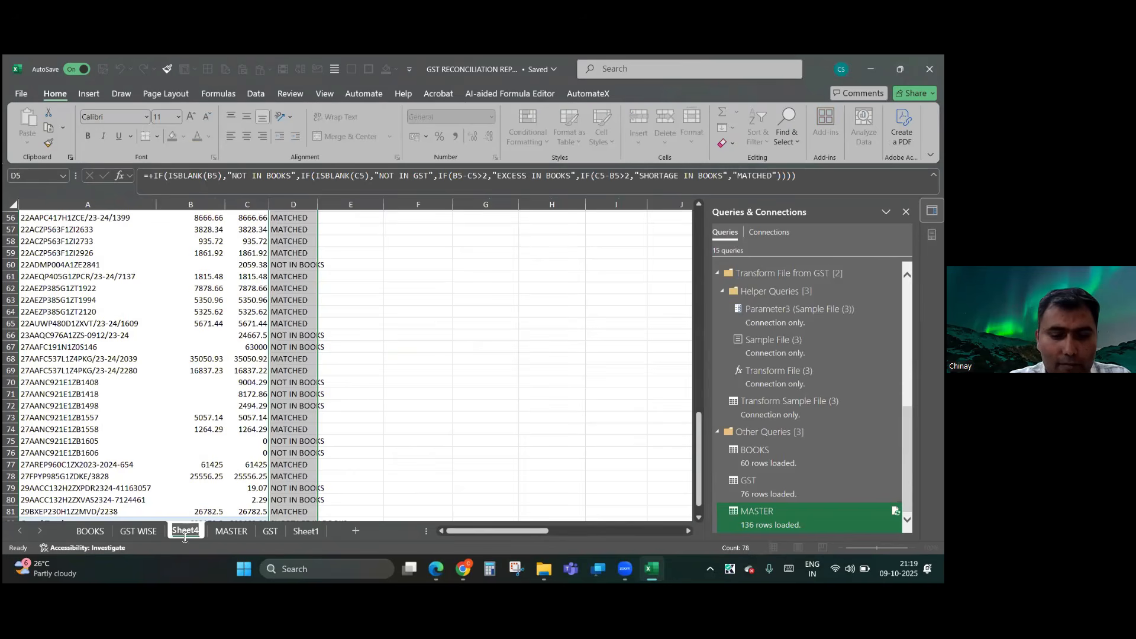
pyautogui.write('INVOICE WISE')
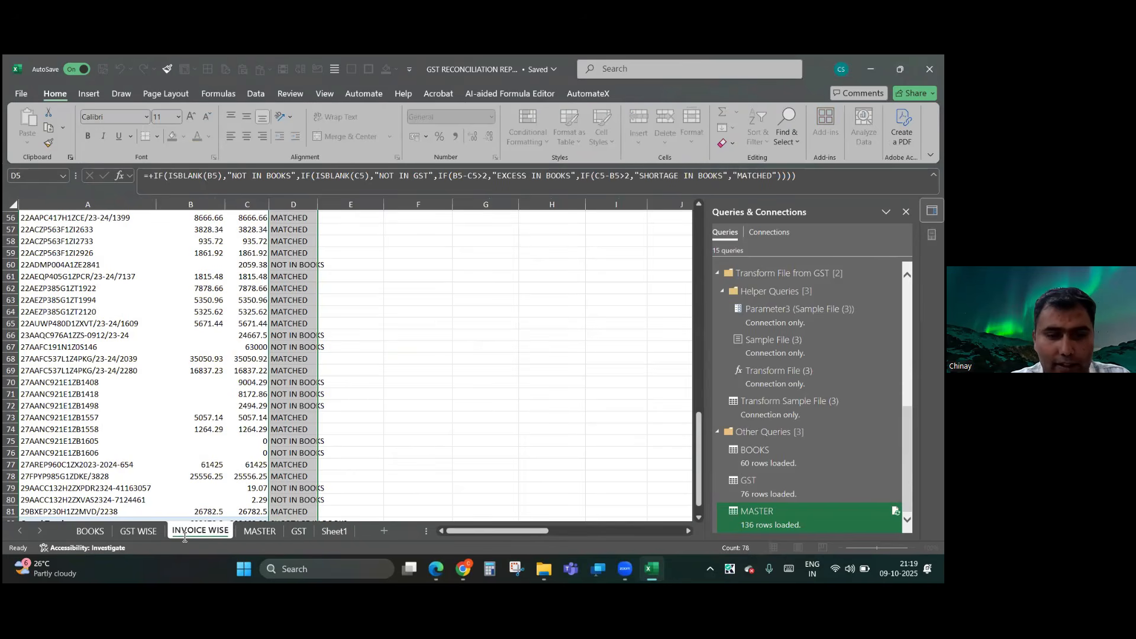
pyautogui.press('Return')
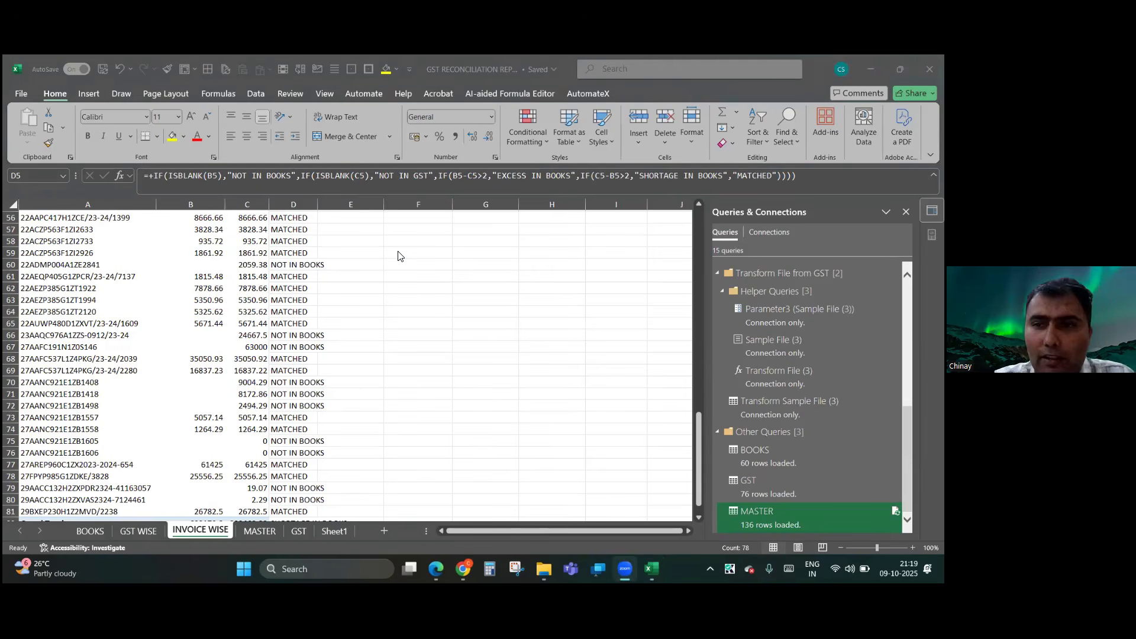
# - Review the UNIQUE column in MASTER and the MASTER fields used in the INVOICE WISE PivotTable, and return to the MASTER sheet
pyautogui.scroll(-1, 206, 371)
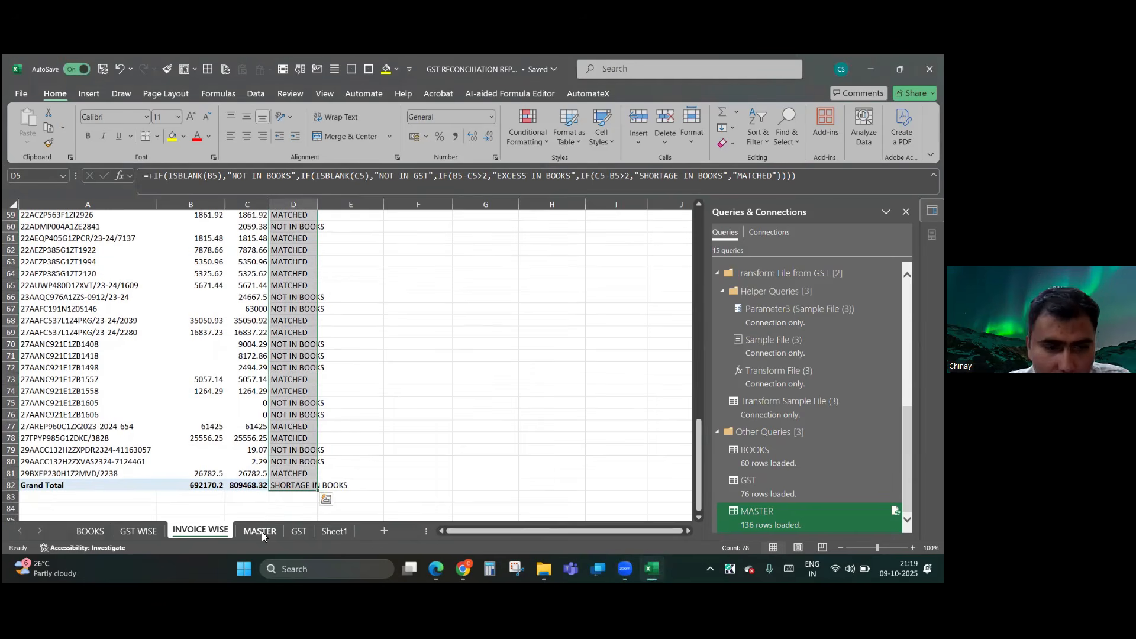
pyautogui.click(260, 532)
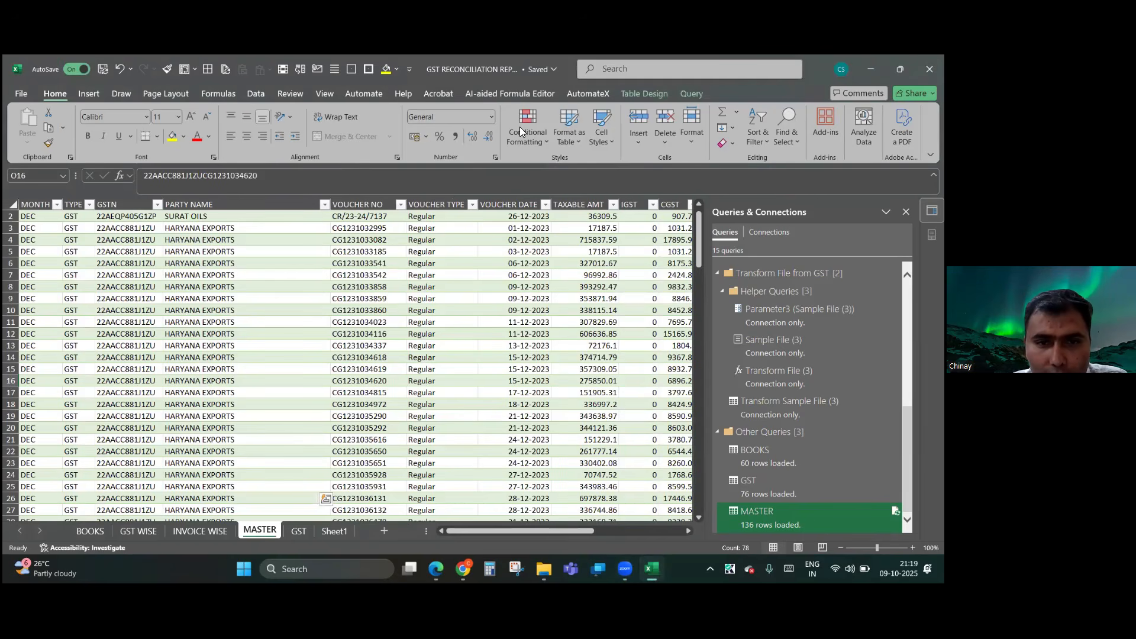
pyautogui.hscroll(5, 519, 127)
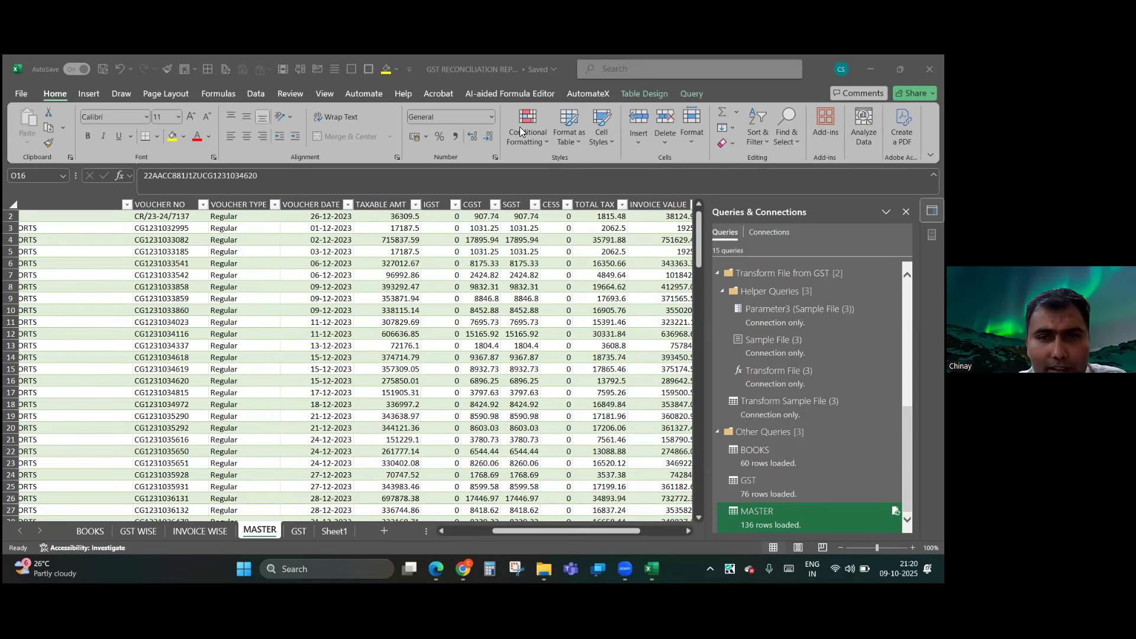
pyautogui.hscroll(1, 517, 379)
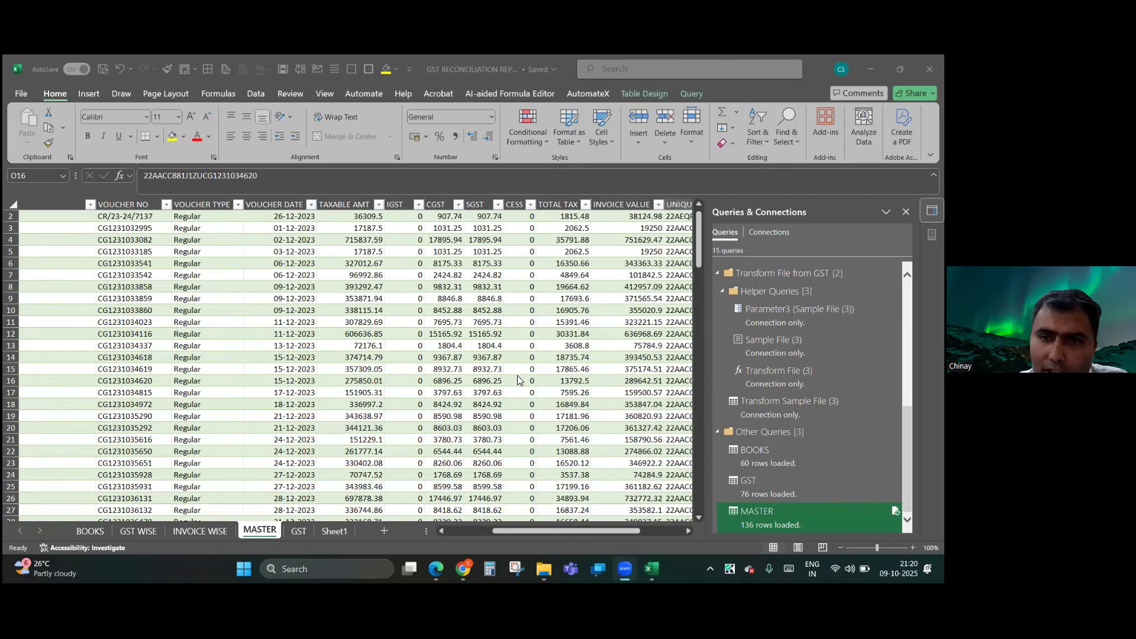
pyautogui.hscroll(3, 518, 380)
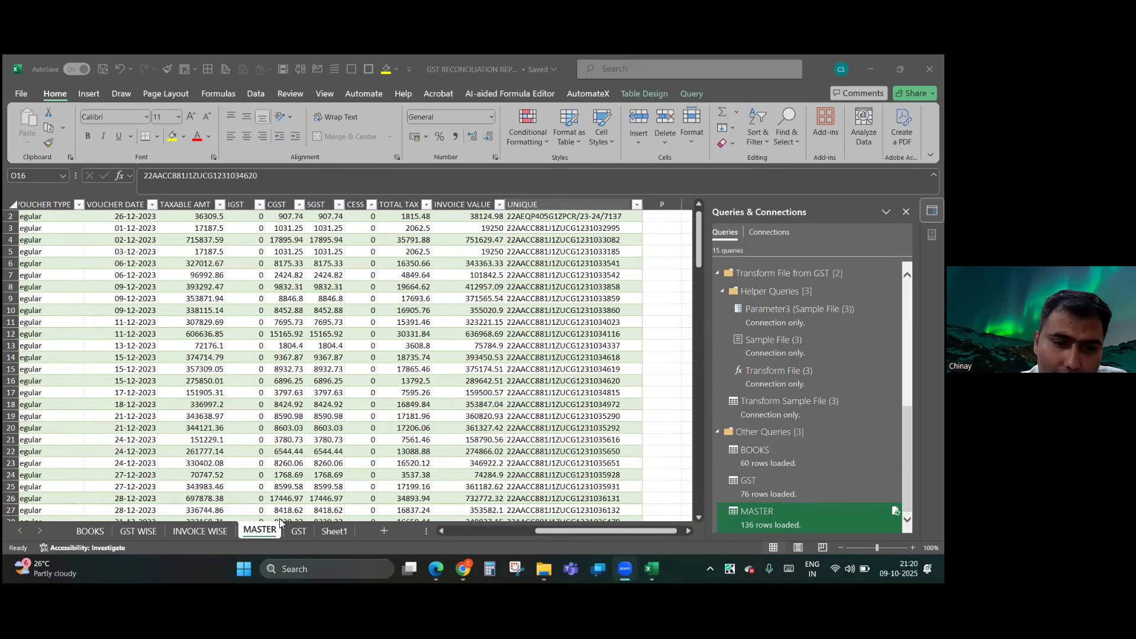
pyautogui.click(190, 532)
pyautogui.click(83, 322)
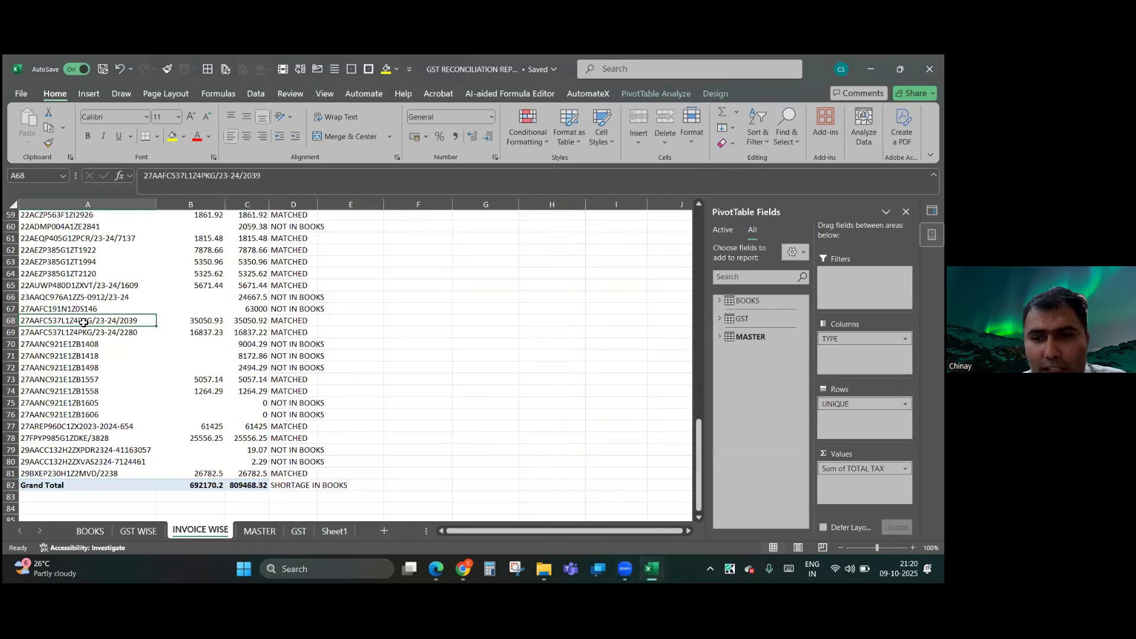
pyautogui.click(719, 336)
pyautogui.scroll(-1, 749, 437)
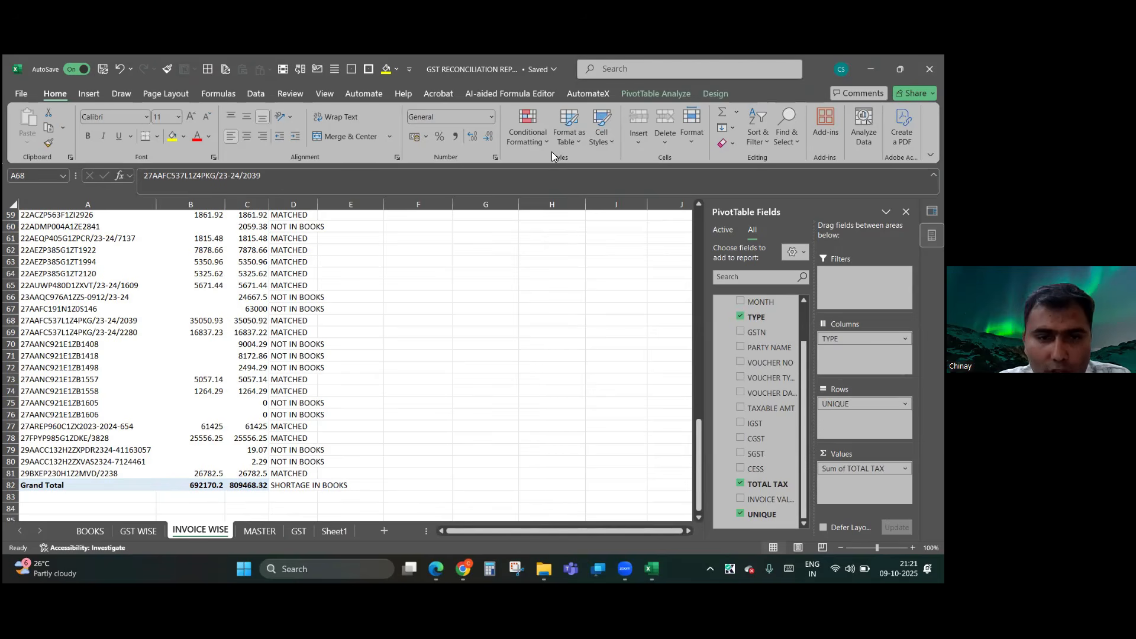
pyautogui.click(260, 527)
pyautogui.click(260, 530)
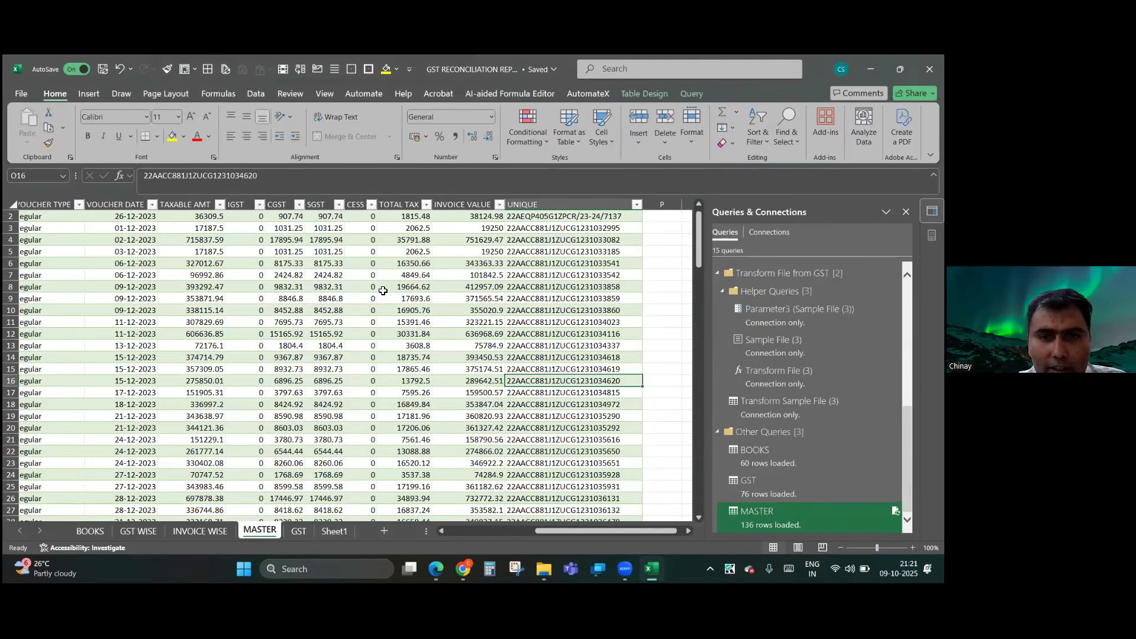
pyautogui.click(599, 204)
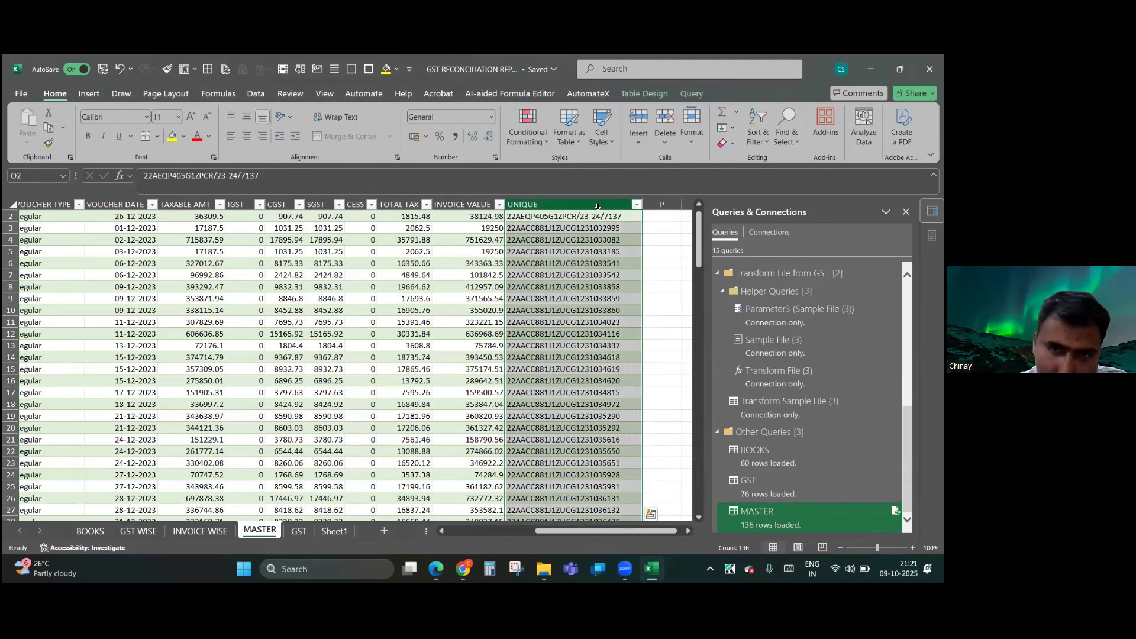
pyautogui.rightClick(599, 207)
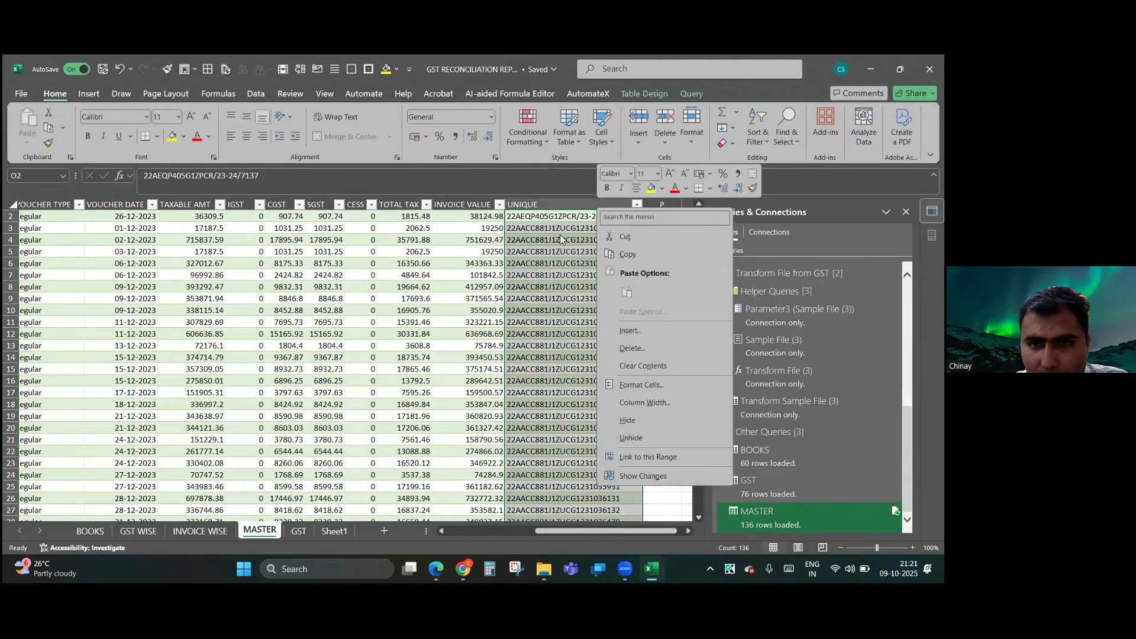
pyautogui.press('Escape')
# - Add a column headed REMARKS in cell P1, directly after the UNIQUE column of the MASTER table
pyautogui.click(655, 219)
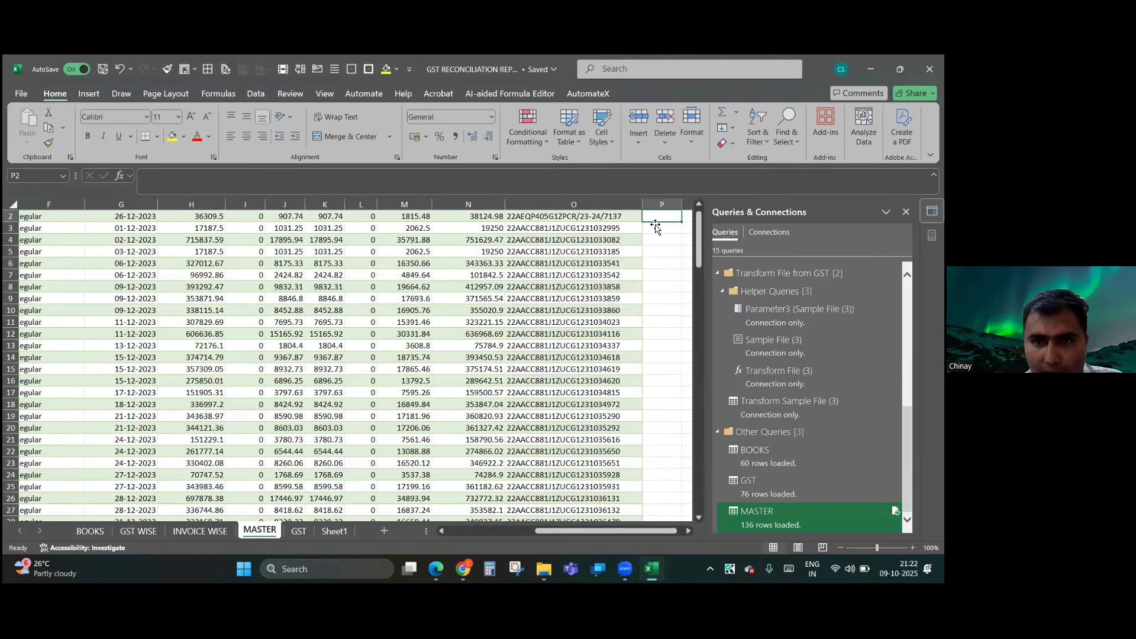
pyautogui.press('Up')
pyautogui.write('REMARKS')
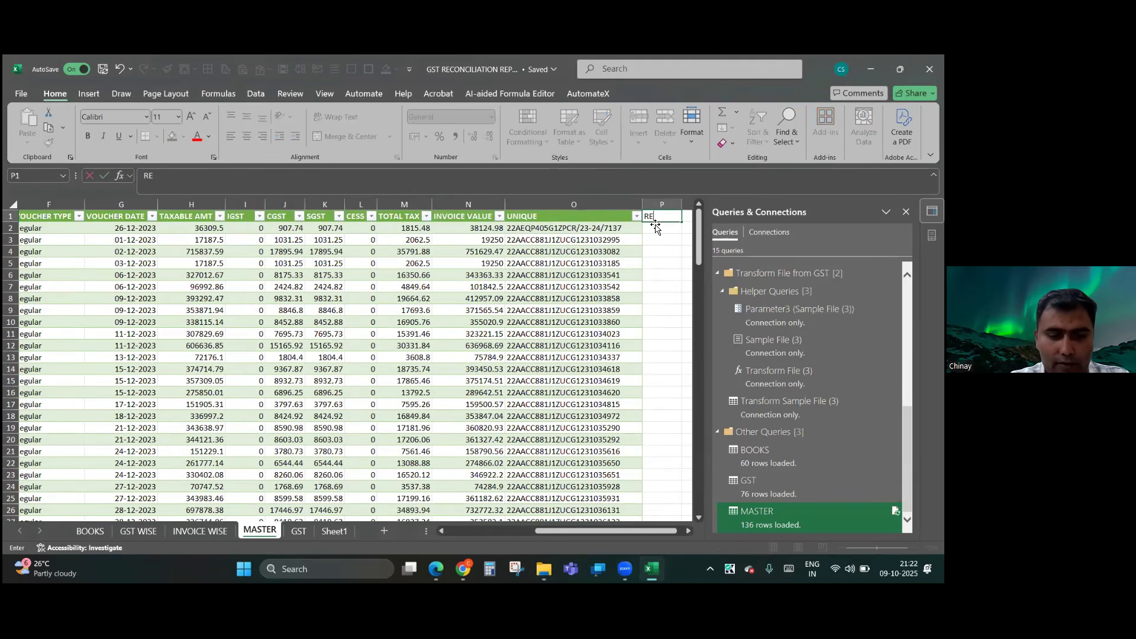
pyautogui.press('Return')
pyautogui.write('+')
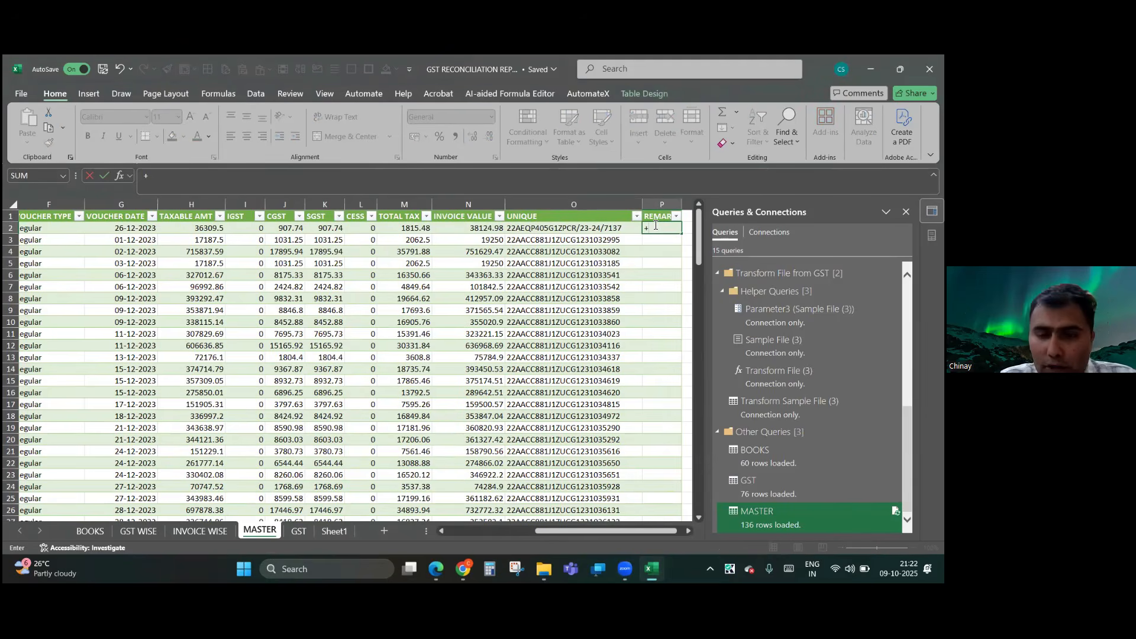
pyautogui.write('xl')
pyautogui.press('Tab')
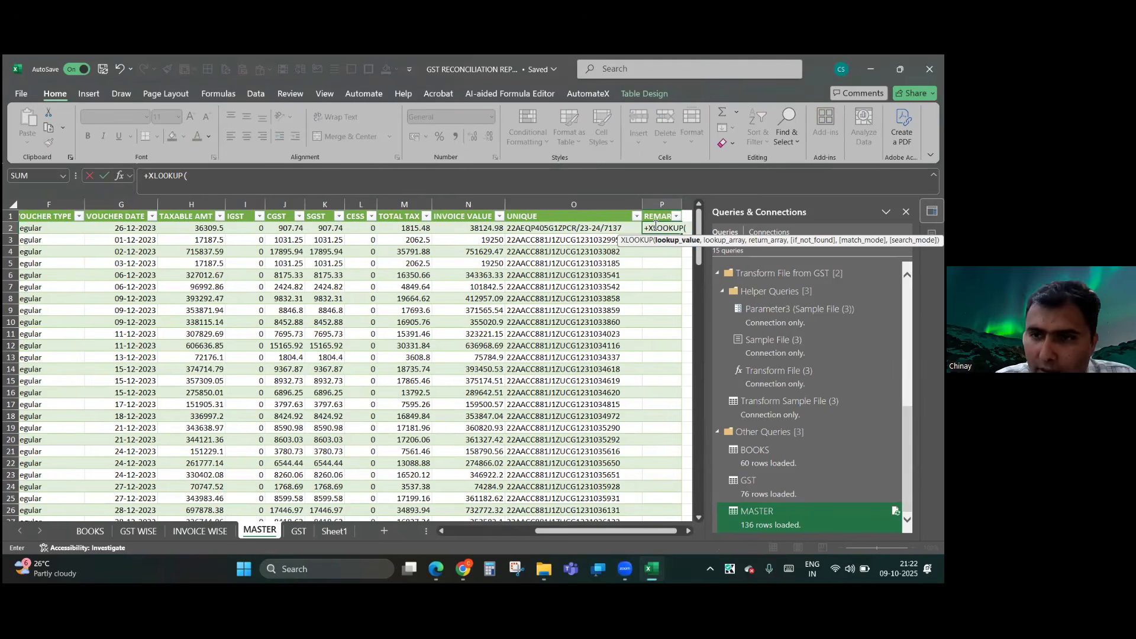
pyautogui.write(',')
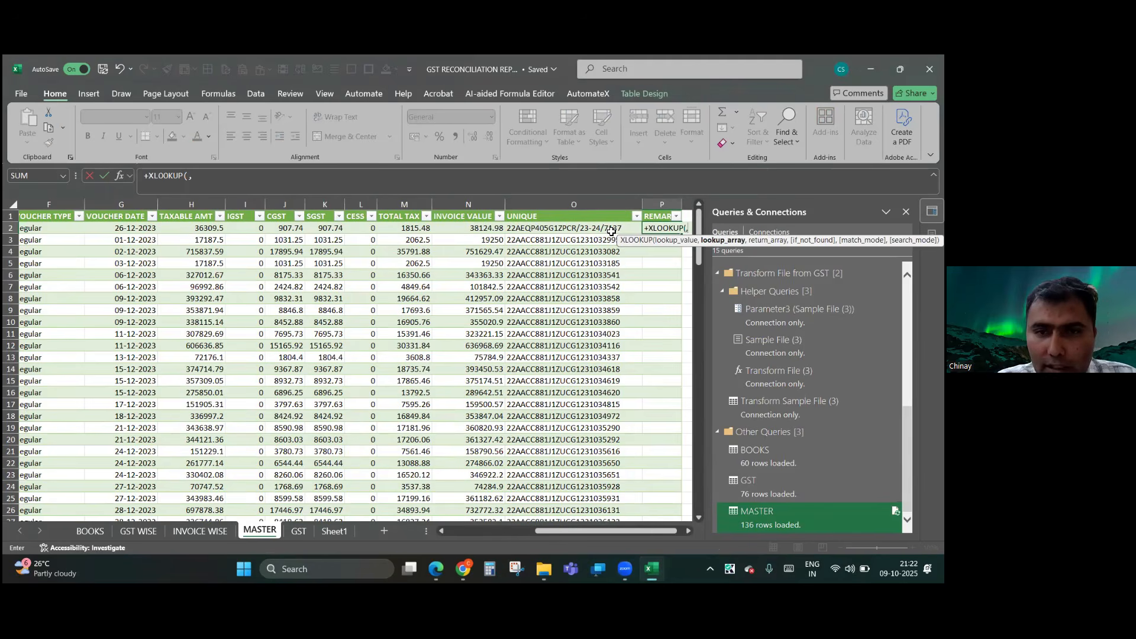
pyautogui.click(586, 229)
pyautogui.write(',')
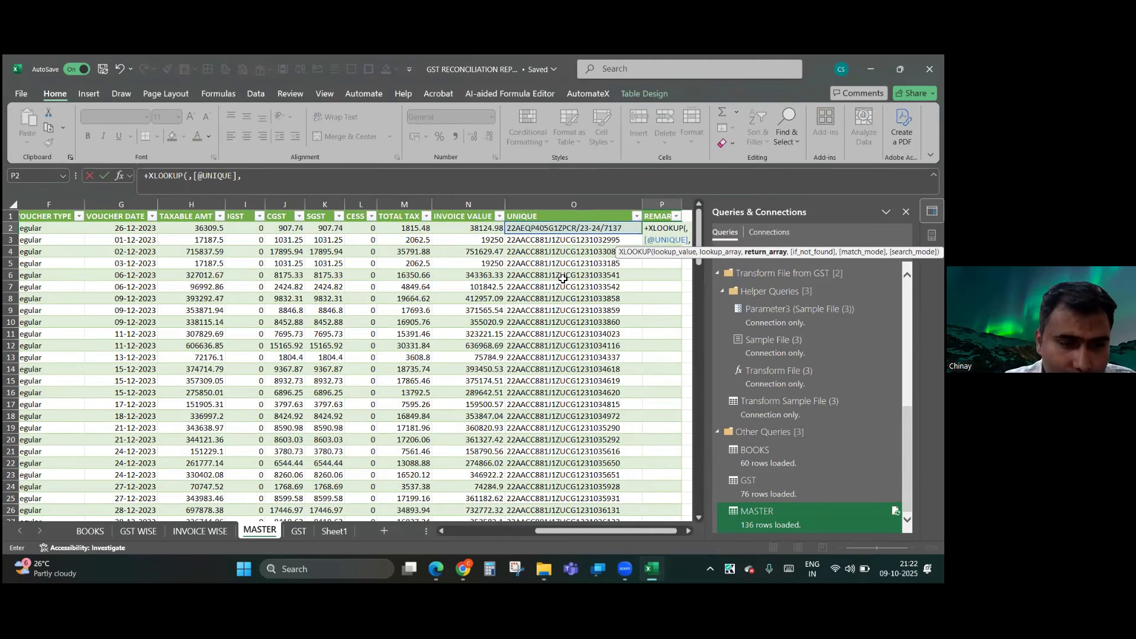
pyautogui.click(200, 530)
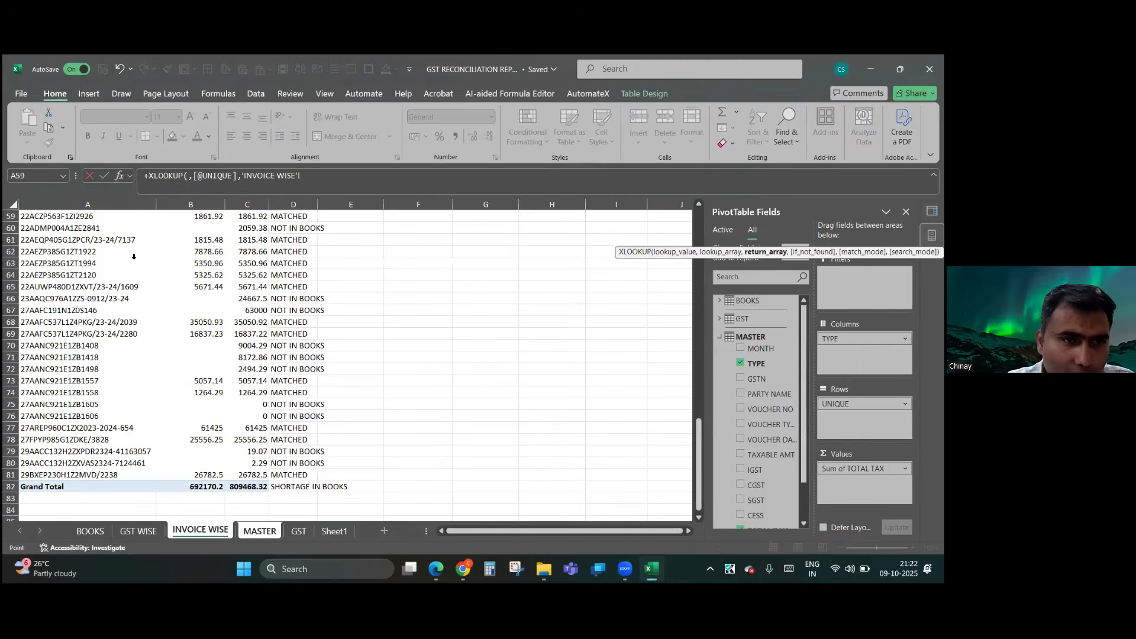
pyautogui.click(122, 207)
pyautogui.write(',')
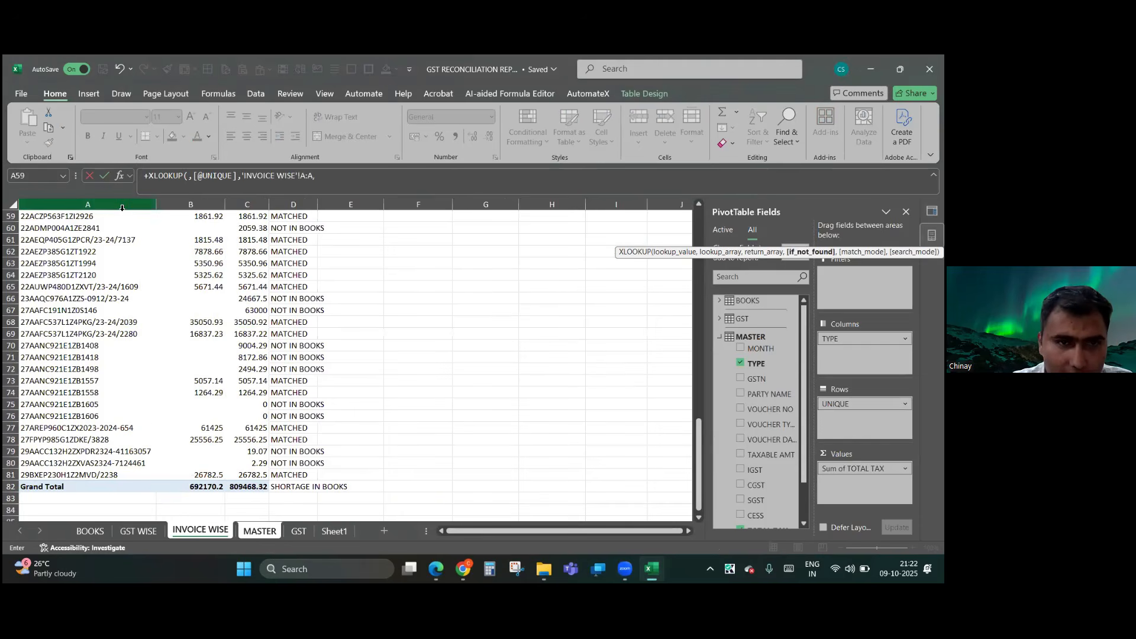
pyautogui.click(290, 202)
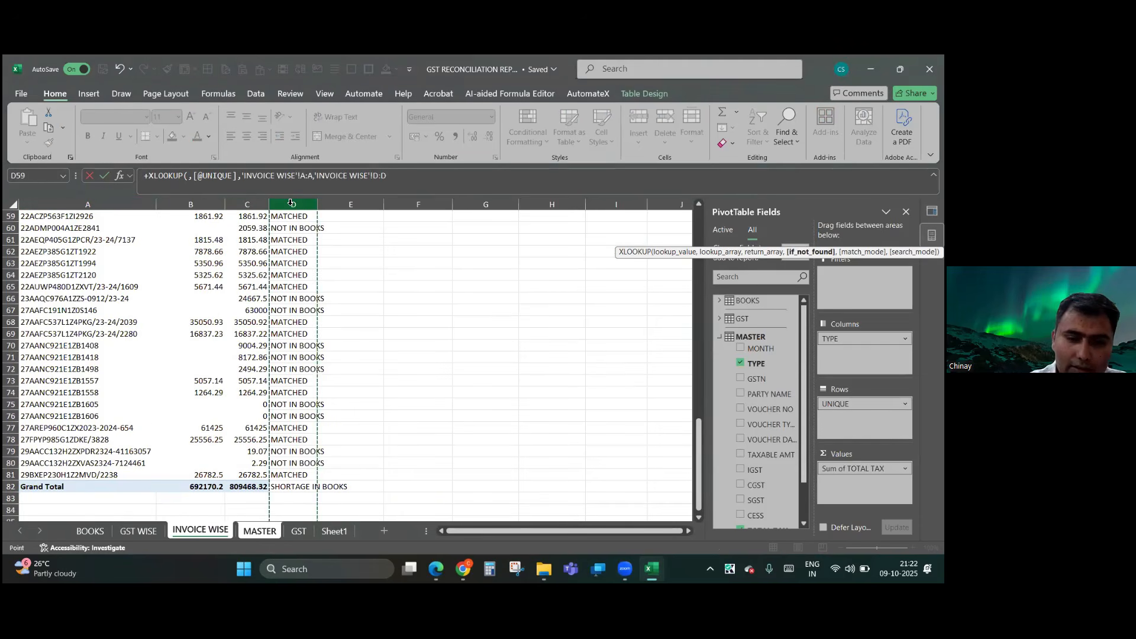
pyautogui.write(')')
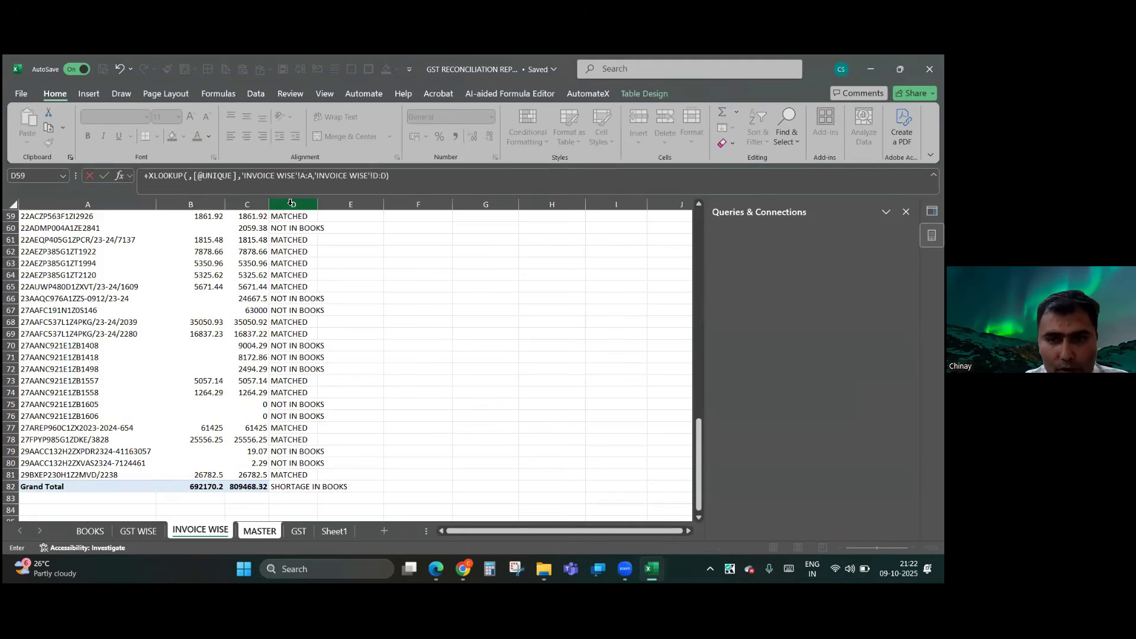
pyautogui.press('Return')
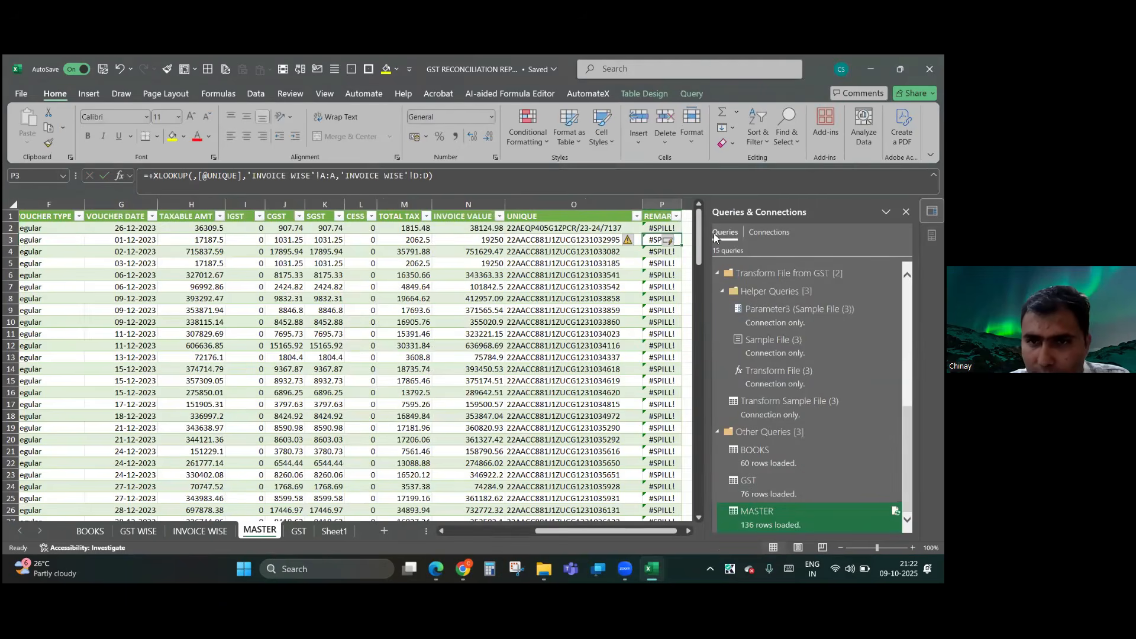
pyautogui.click(654, 230)
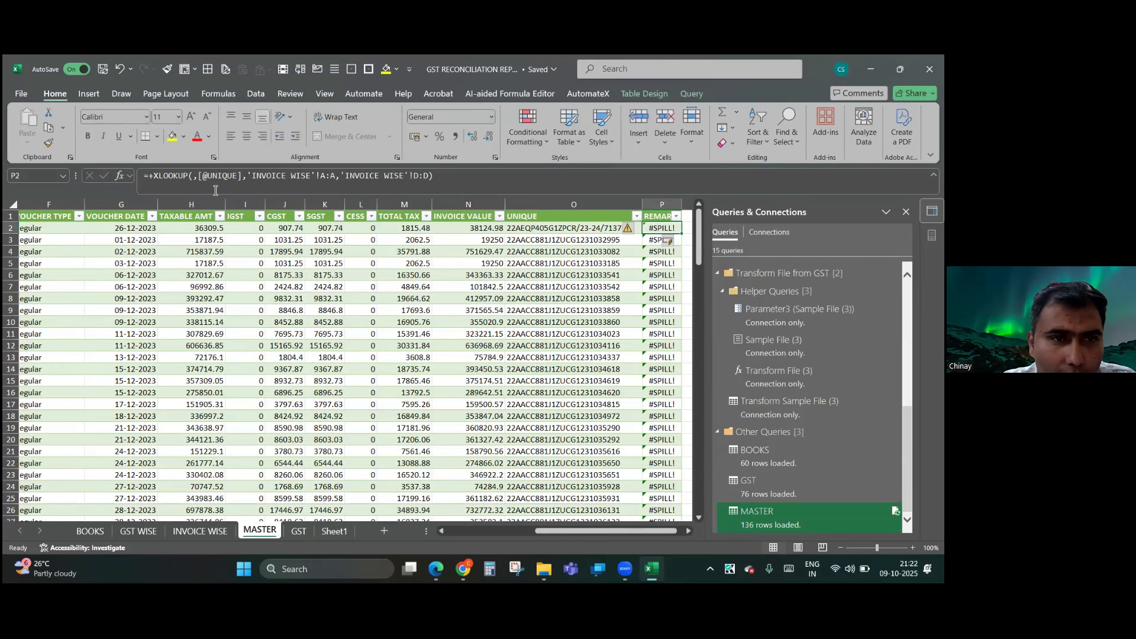
pyautogui.click(193, 177)
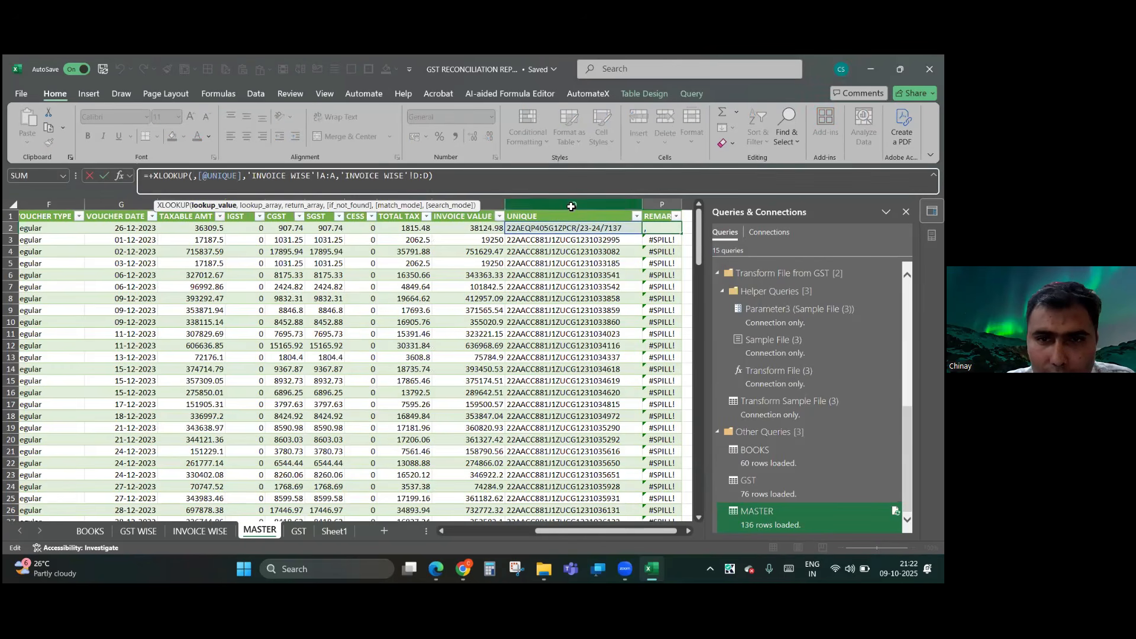
pyautogui.press('Escape')
pyautogui.write('+XLOOKUP(')
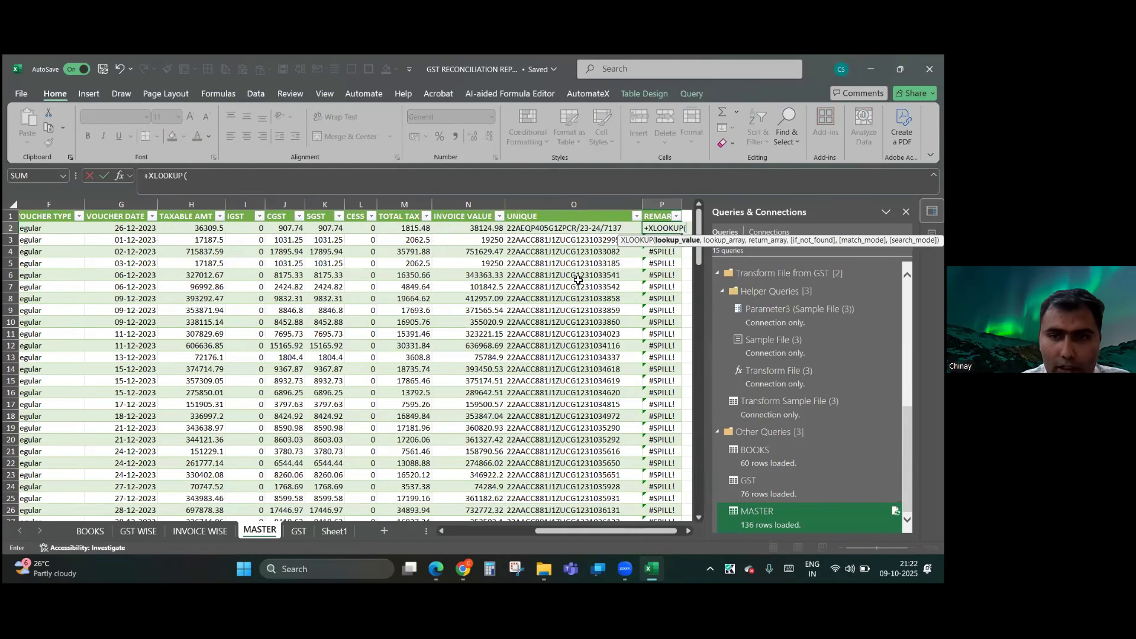
pyautogui.press('Left')
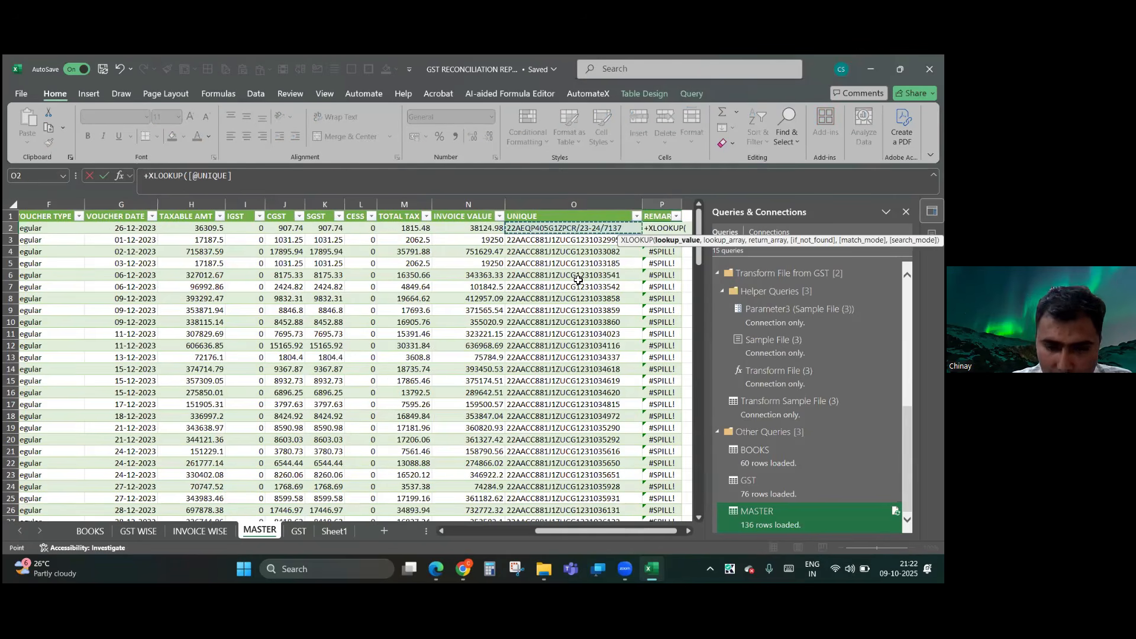
pyautogui.write(',')
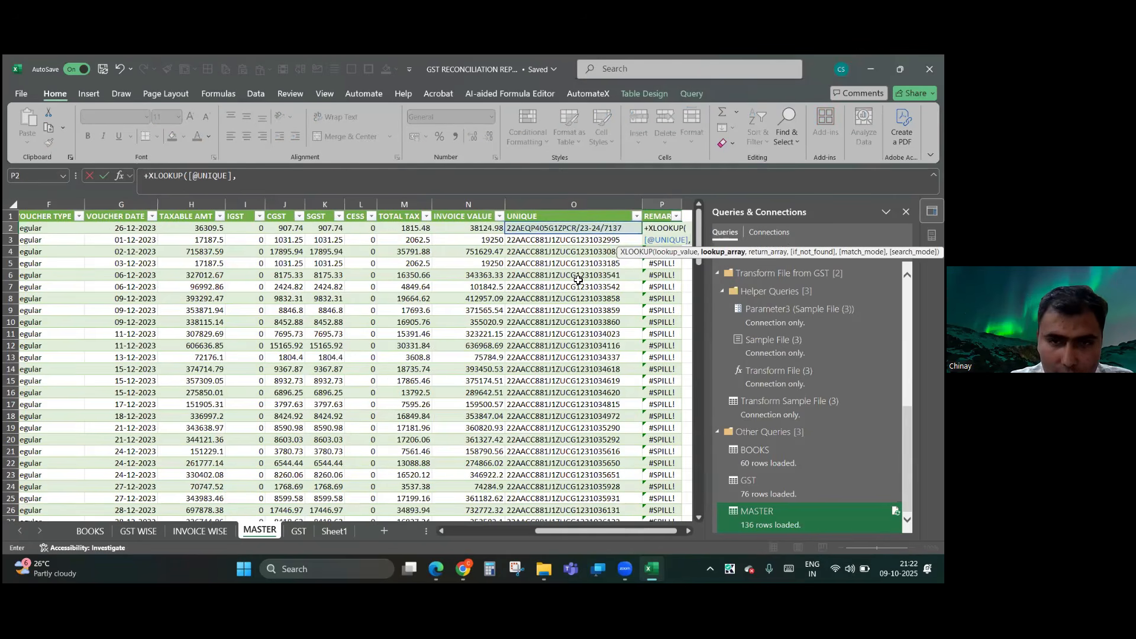
pyautogui.click(198, 534)
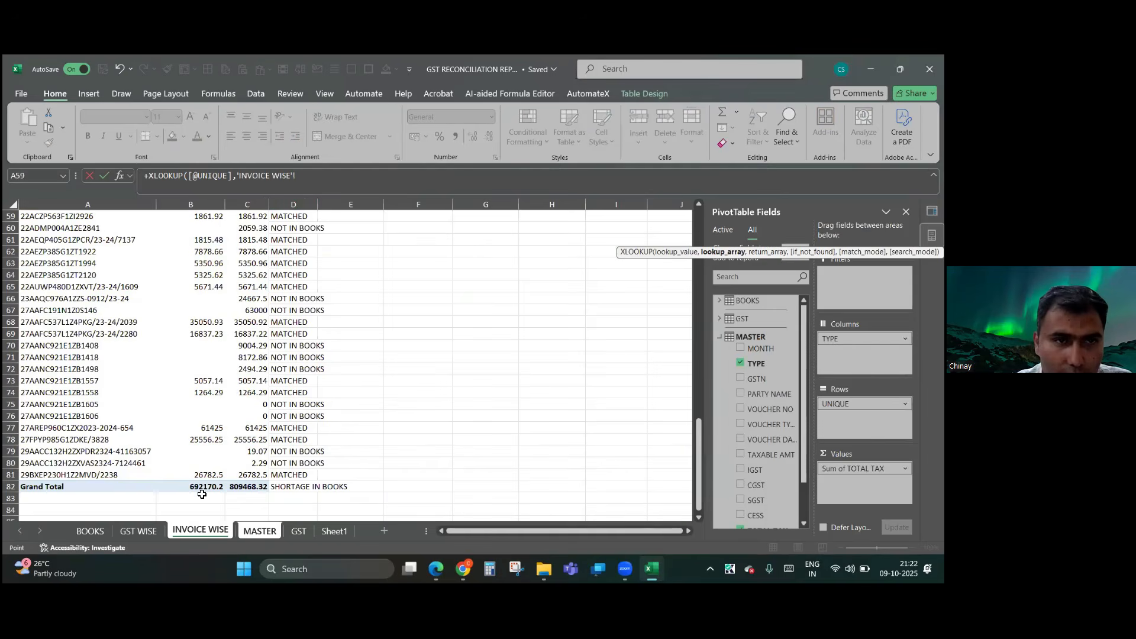
pyautogui.click(124, 203)
pyautogui.write(',')
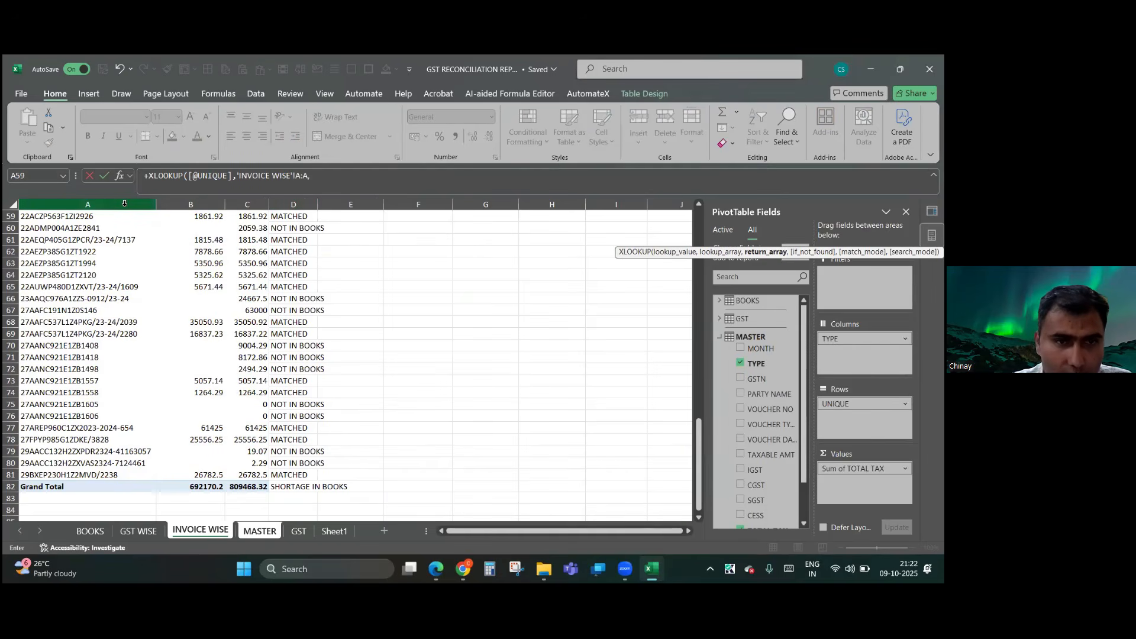
pyautogui.click(285, 203)
pyautogui.press('Return')
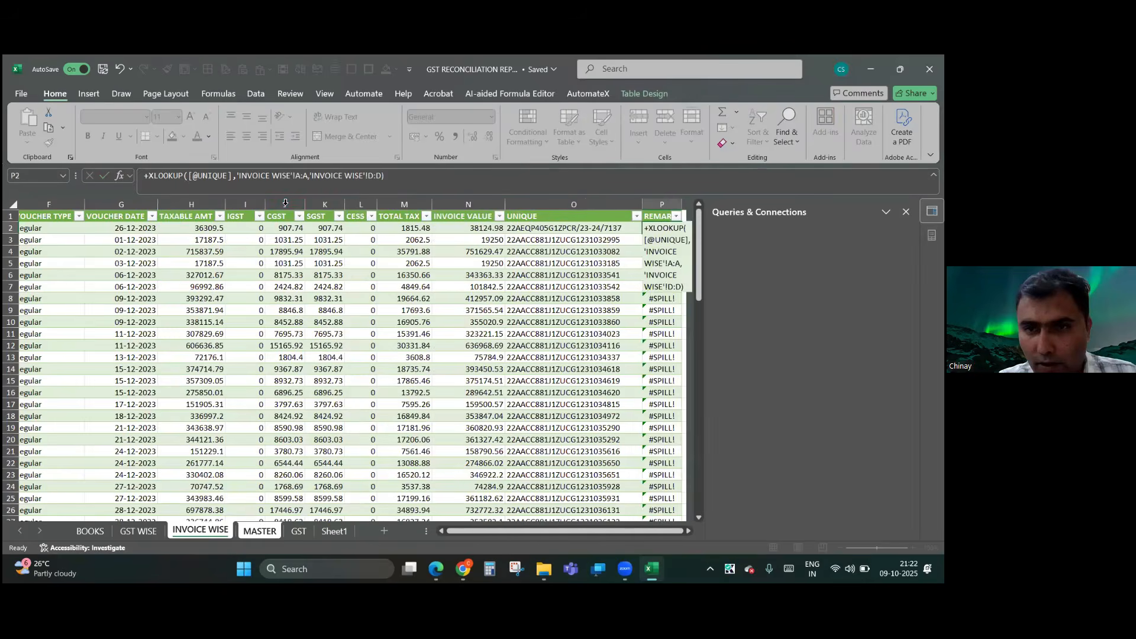
pyautogui.press('Down')
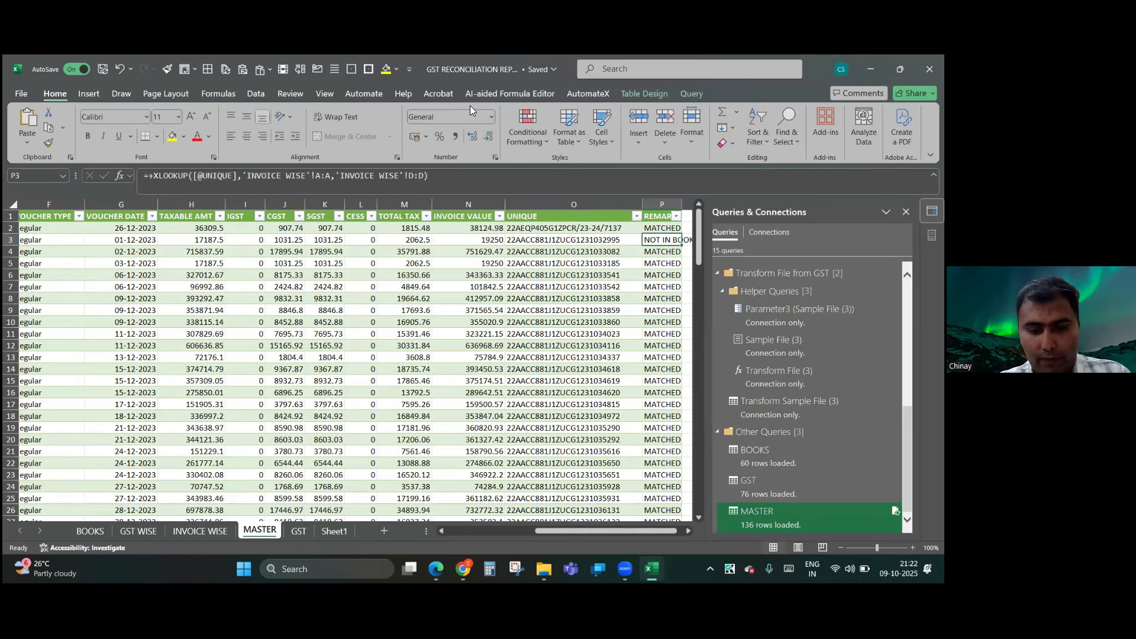
pyautogui.hotkey('ctrl', 's')
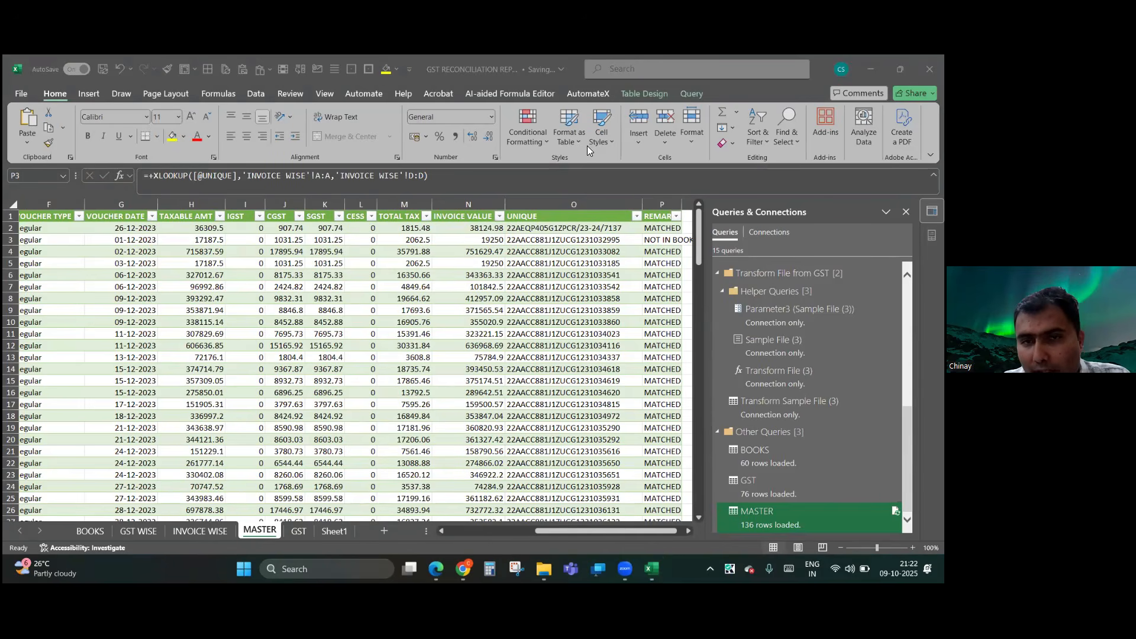
# - Insert a PivotTable based on the MASTER table on a new worksheet and name that sheet REPORT
pyautogui.hscroll(2, 579, 308)
pyautogui.hscroll(2, 579, 308)
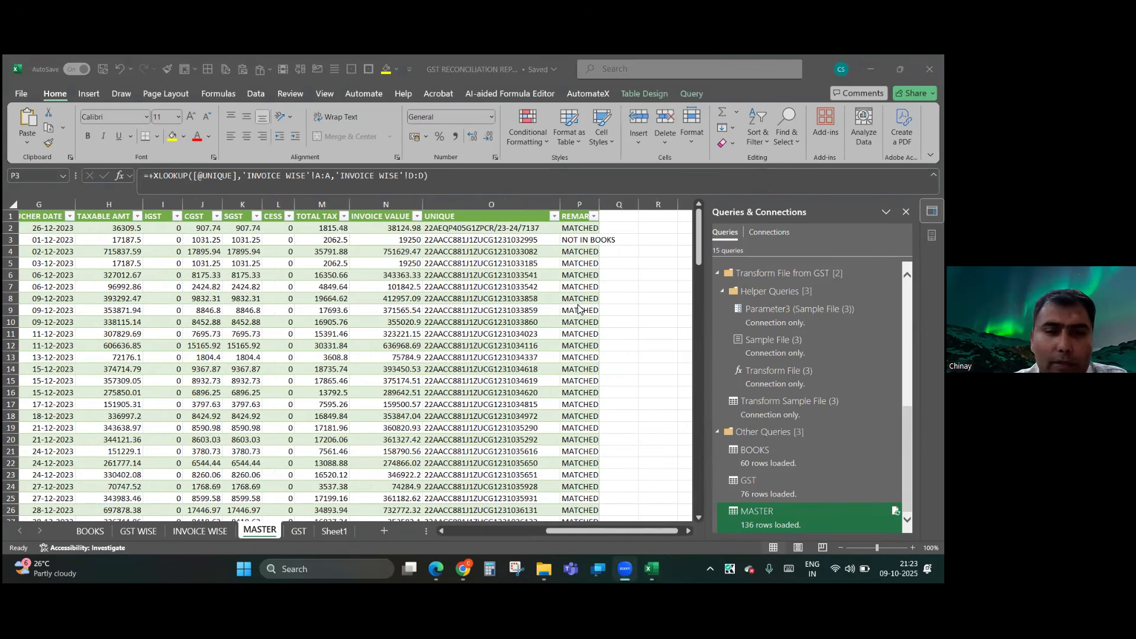
pyautogui.click(435, 178)
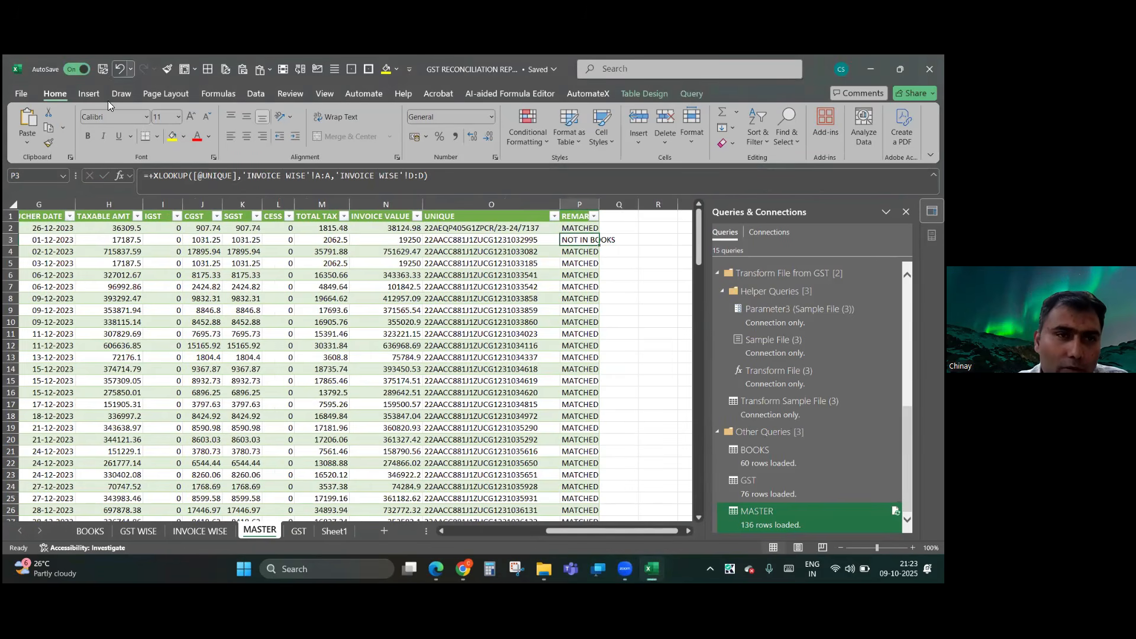
pyautogui.click(89, 94)
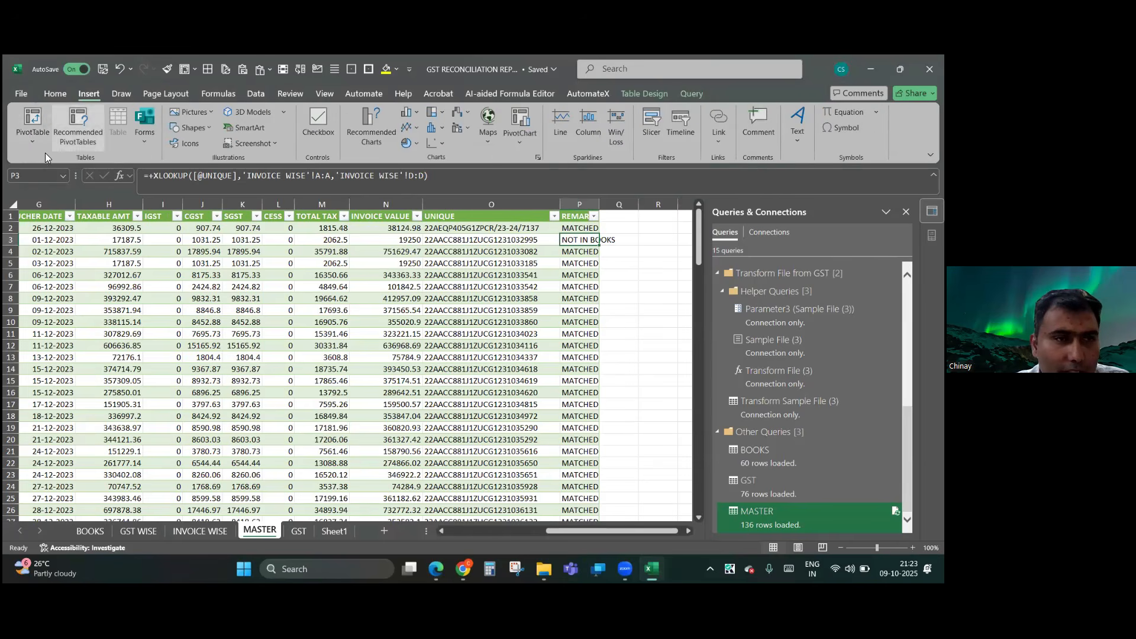
pyautogui.click(32, 146)
pyautogui.click(45, 168)
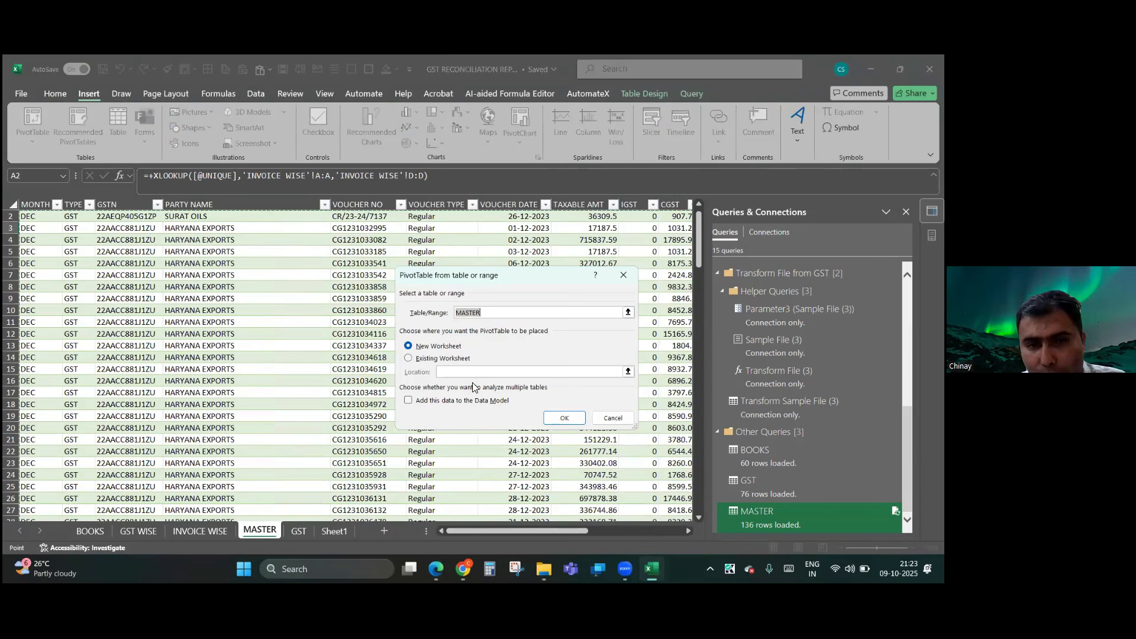
pyautogui.click(564, 418)
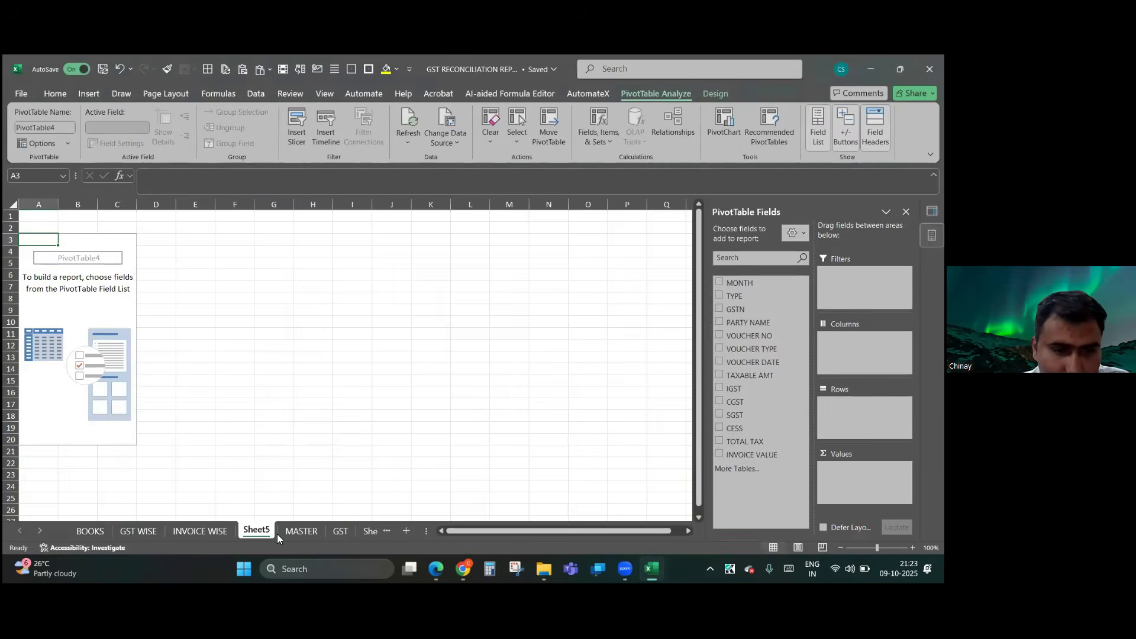
pyautogui.write('REPORT')
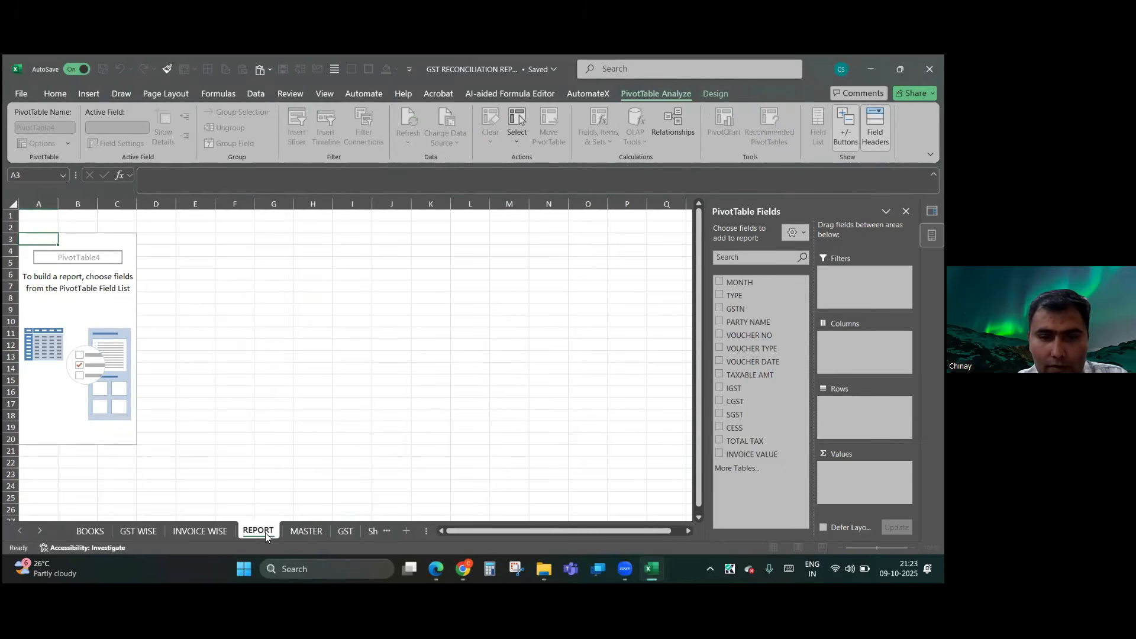
pyautogui.press('Return')
# - Create a new Data Model PivotTable that offers all tables, and delete the REPORT sheet with the empty PivotTable
pyautogui.click(732, 468)
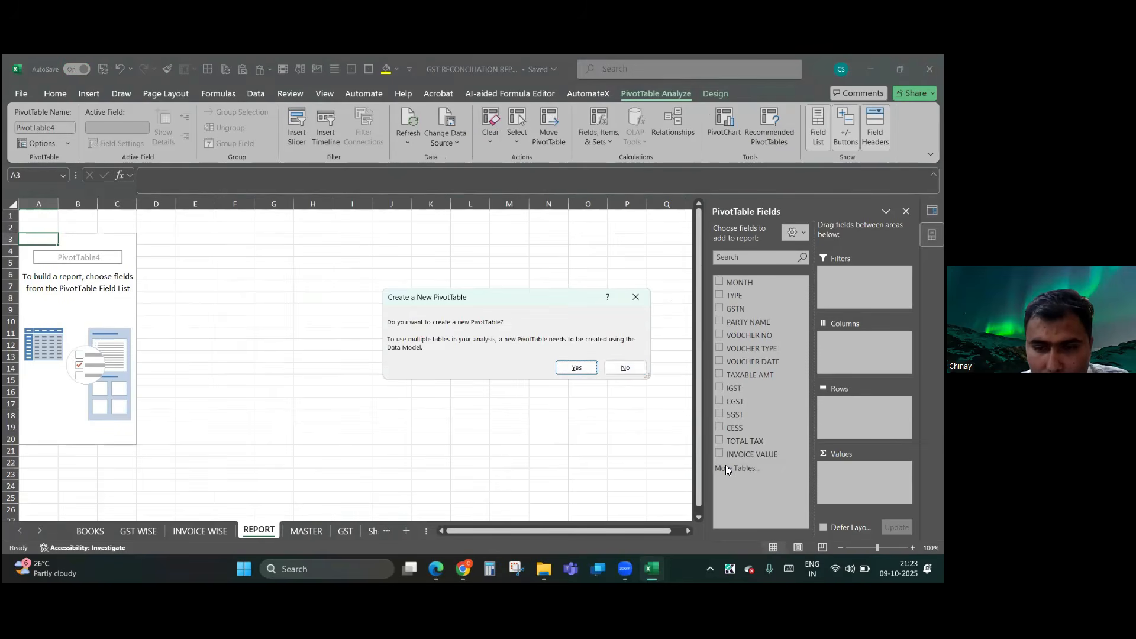
pyautogui.click(593, 368)
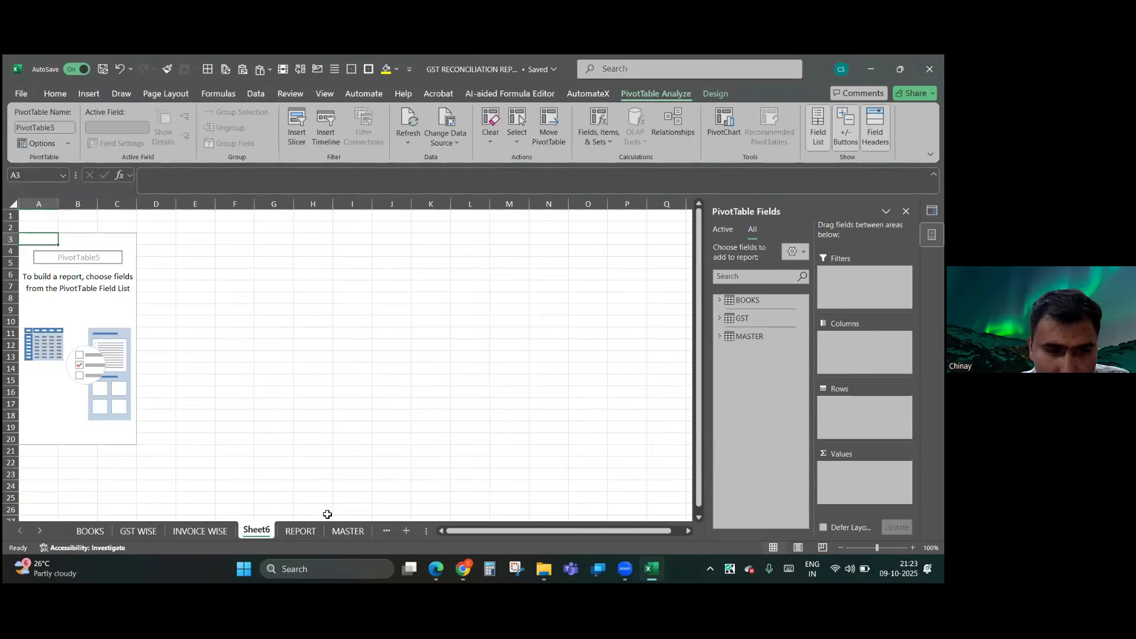
pyautogui.click(300, 530)
pyautogui.rightClick(300, 531)
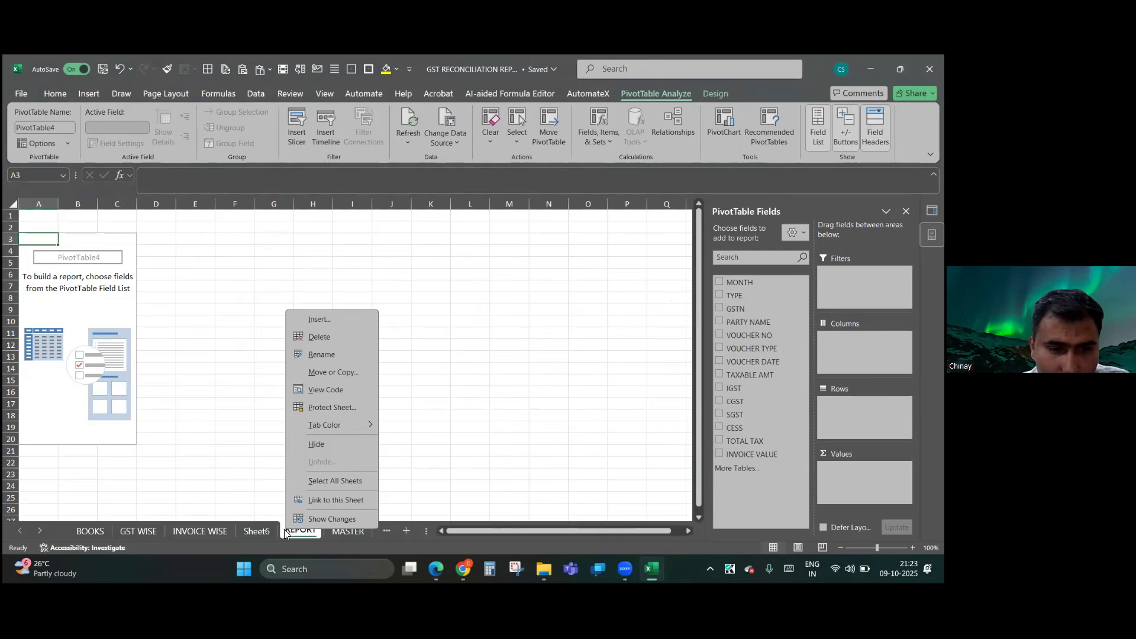
pyautogui.click(324, 339)
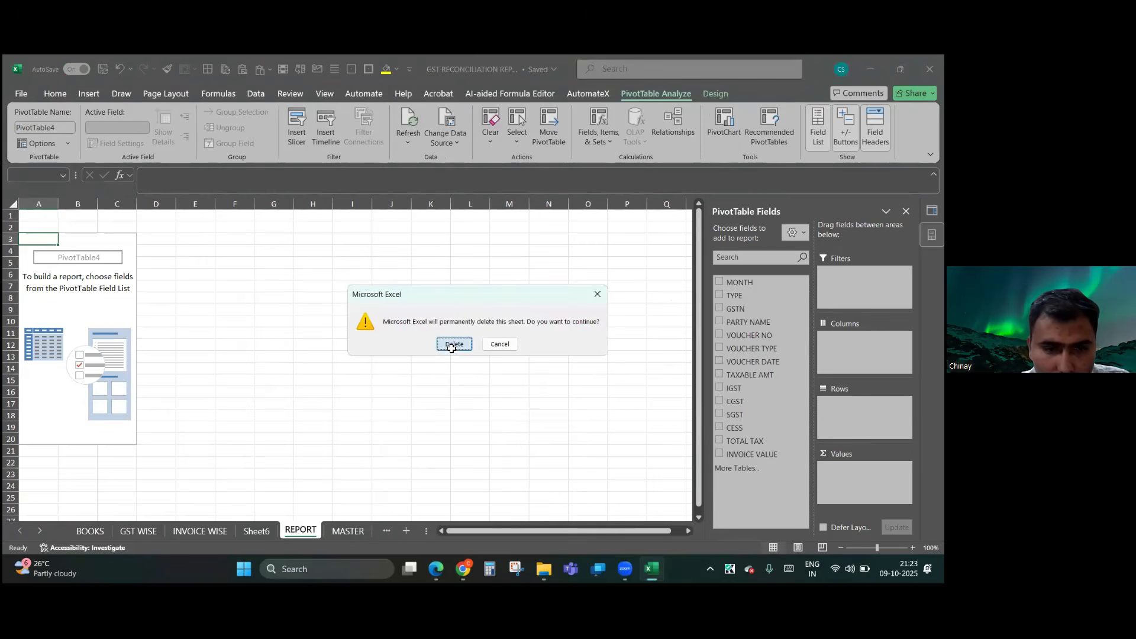
pyautogui.click(453, 350)
# - Refresh the PivotTable on Sheet6 and add the MASTER table's REMARKS field as its rows
pyautogui.click(257, 531)
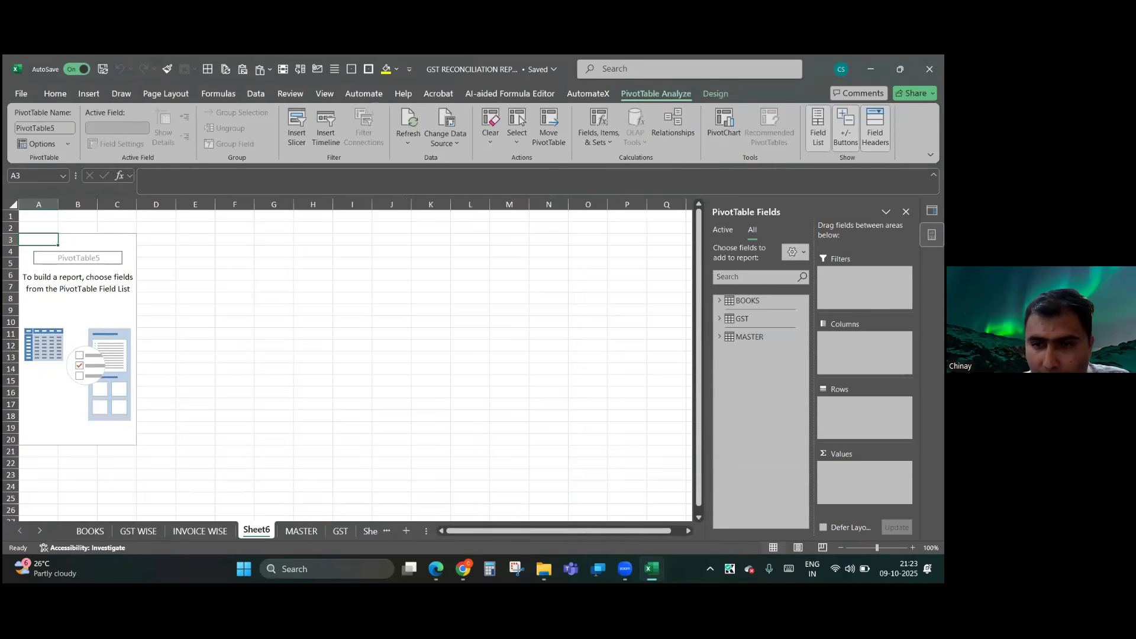
pyautogui.click(721, 339)
pyautogui.scroll(-5, 745, 415)
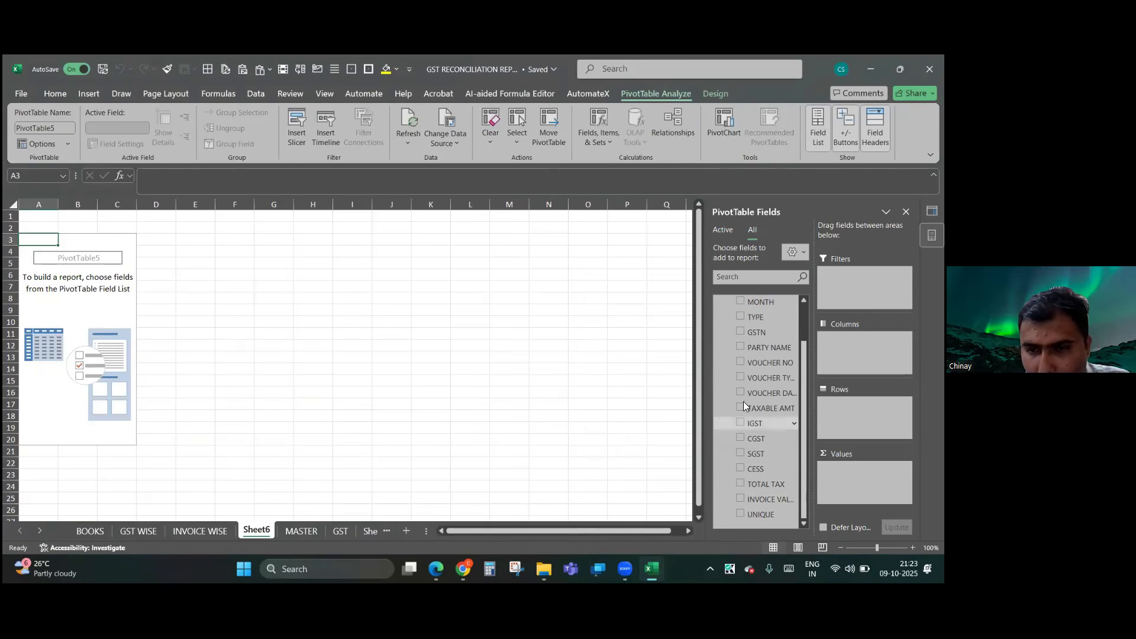
pyautogui.rightClick(87, 324)
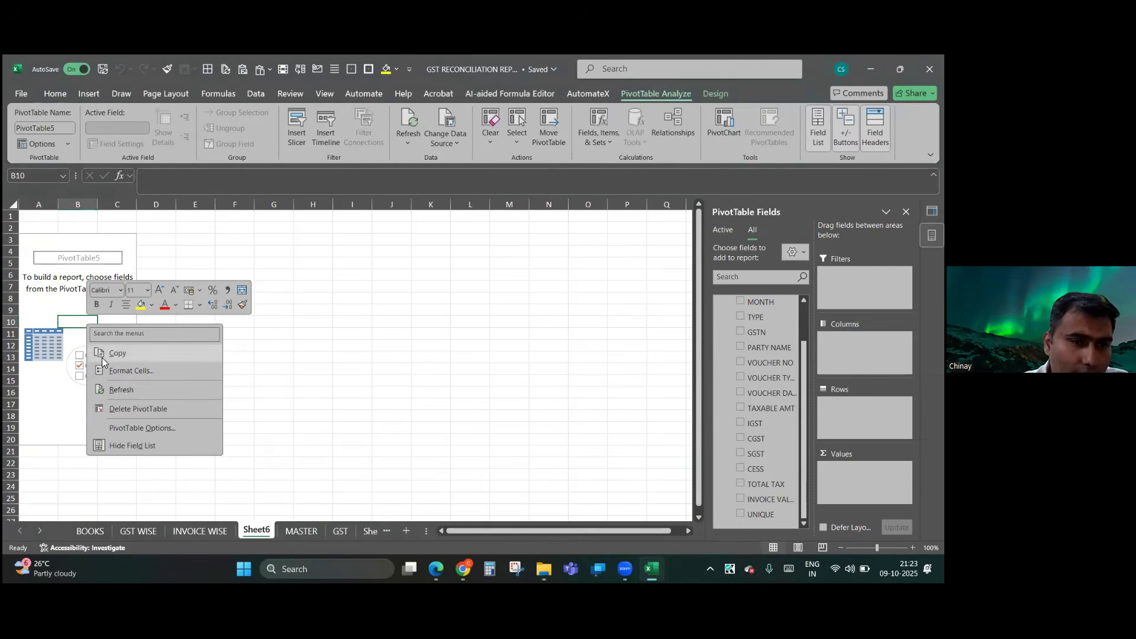
pyautogui.click(112, 390)
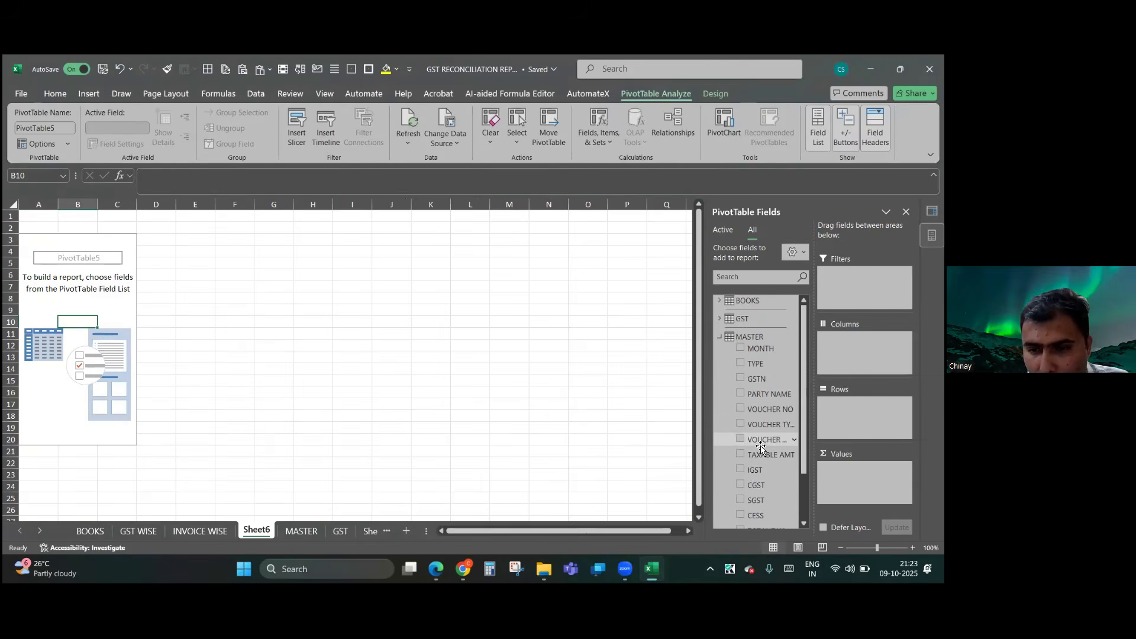
pyautogui.scroll(-2, 761, 448)
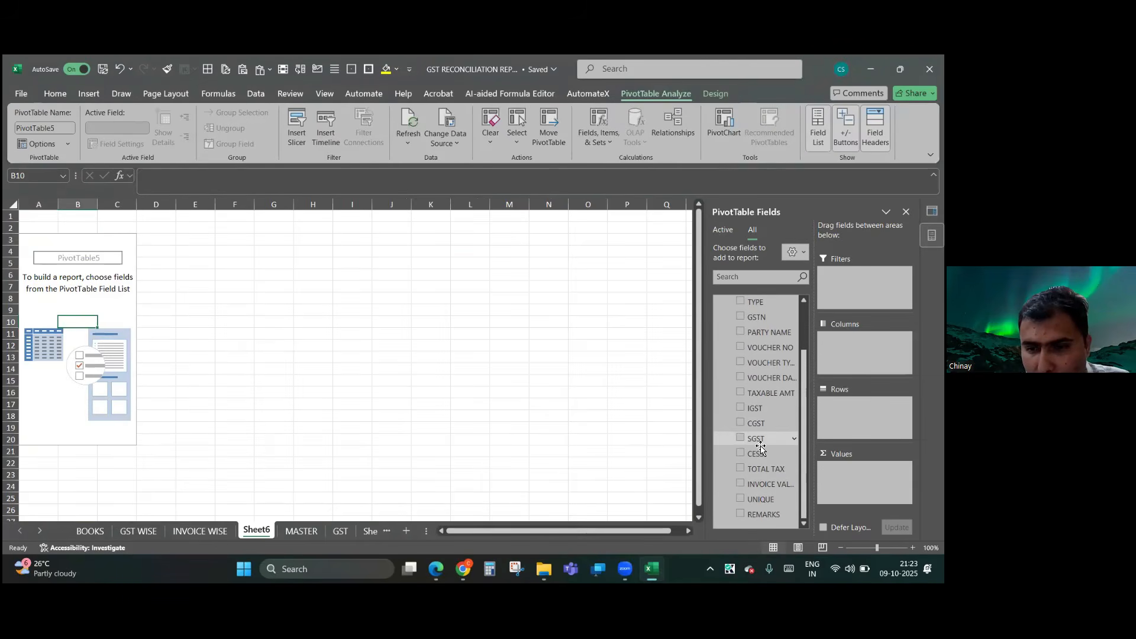
pyautogui.click(741, 514)
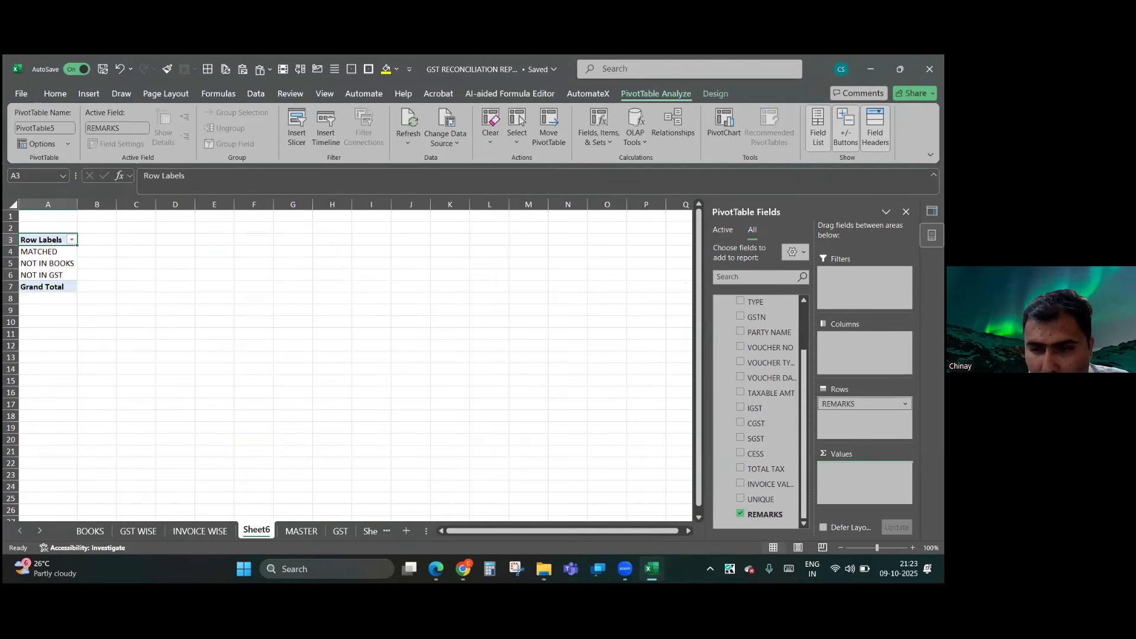
# - Sum TOTAL TAX as the PivotTable's values, add PARTY NAME to the rows below REMARKS, and put TYPE in the columns
pyautogui.click(741, 468)
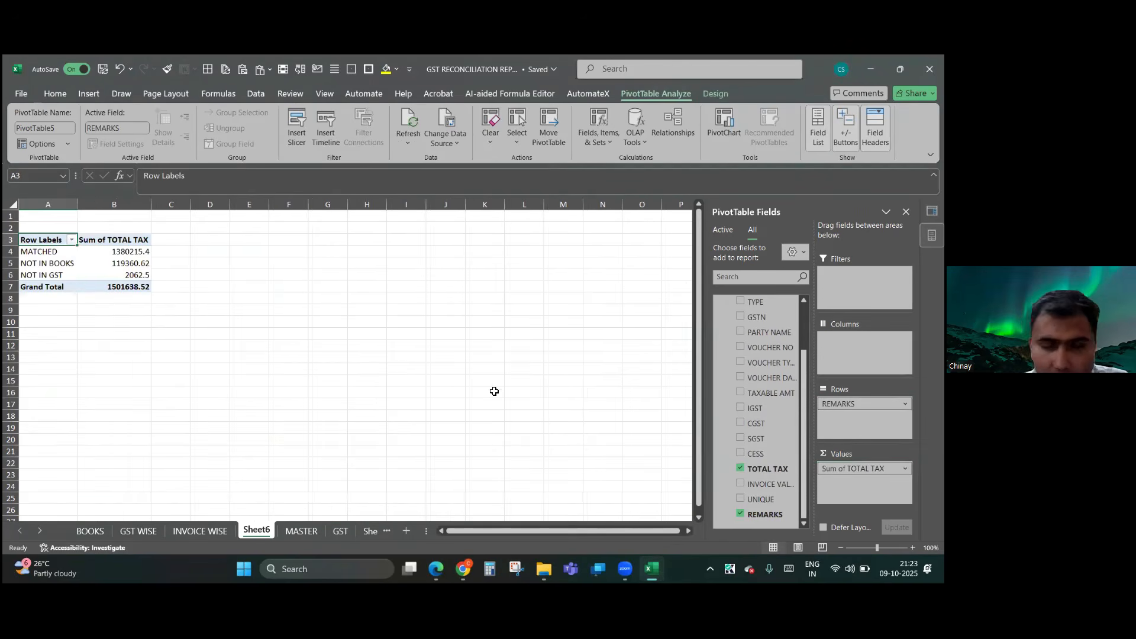
pyautogui.click(743, 332)
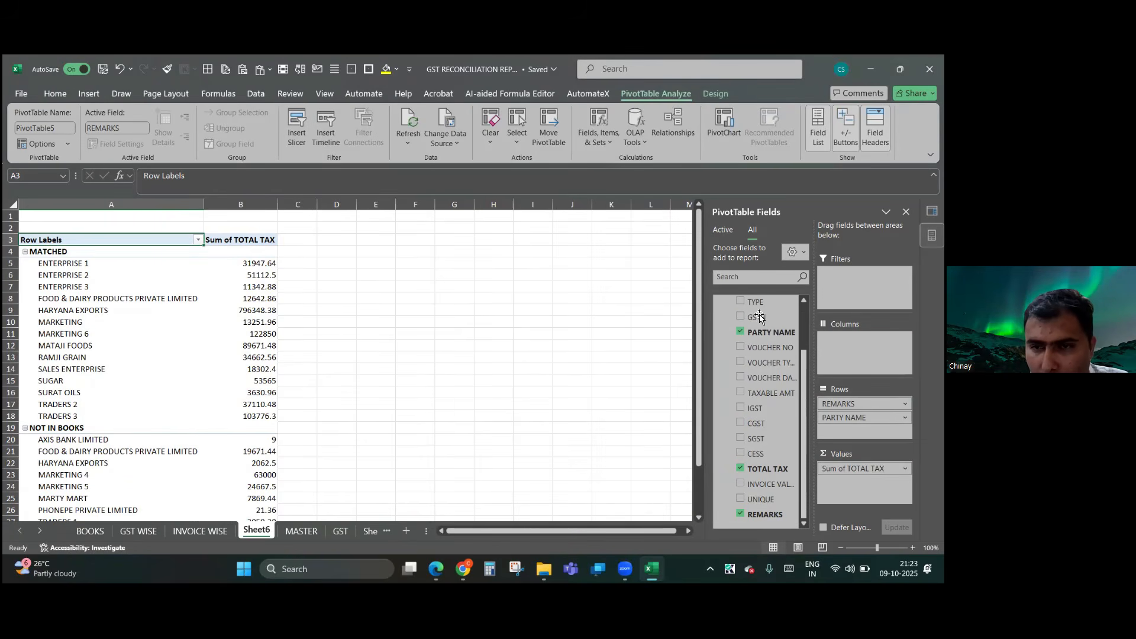
pyautogui.moveTo(747, 301); pyautogui.dragTo(864, 349)
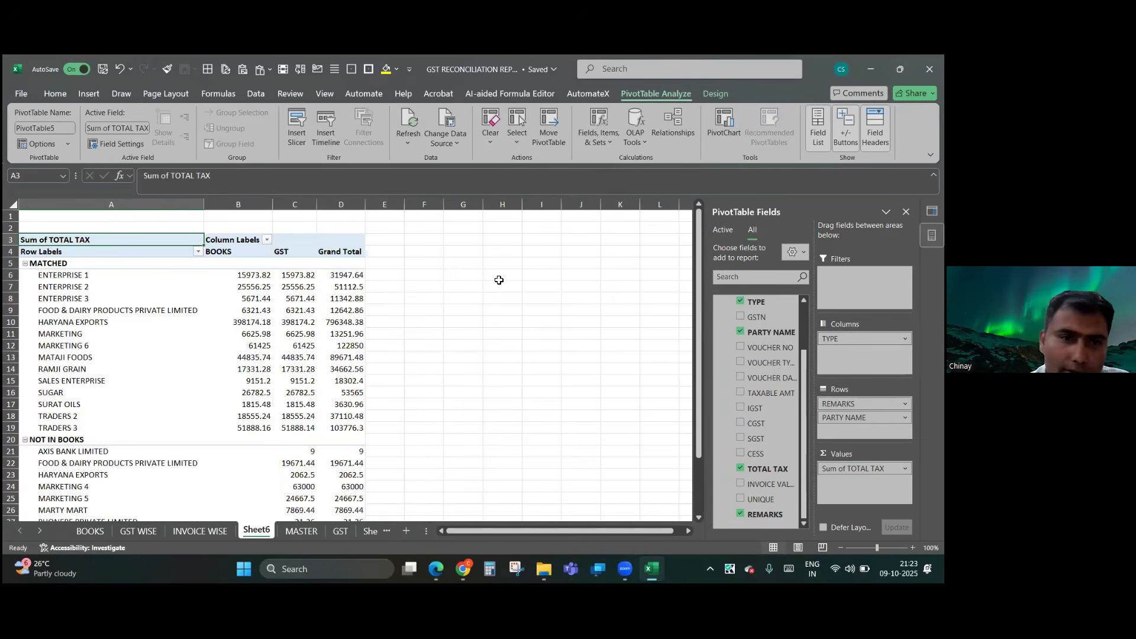
# - Remove the PivotTable's Grand Total column and show the report in tabular form
pyautogui.rightClick(340, 252)
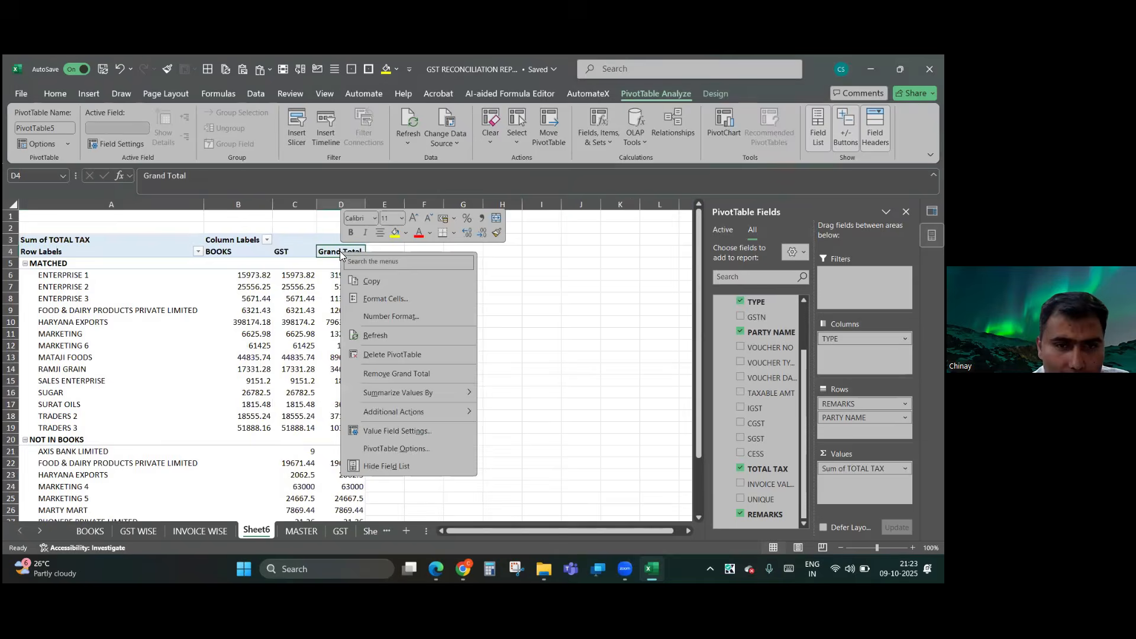
pyautogui.click(381, 373)
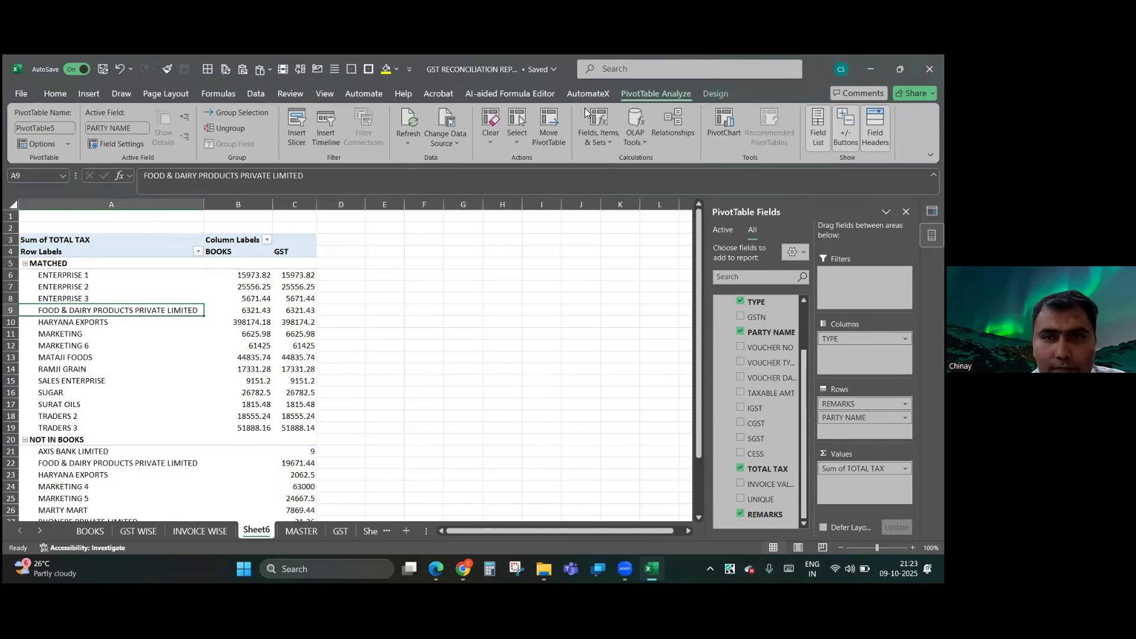
pyautogui.click(703, 94)
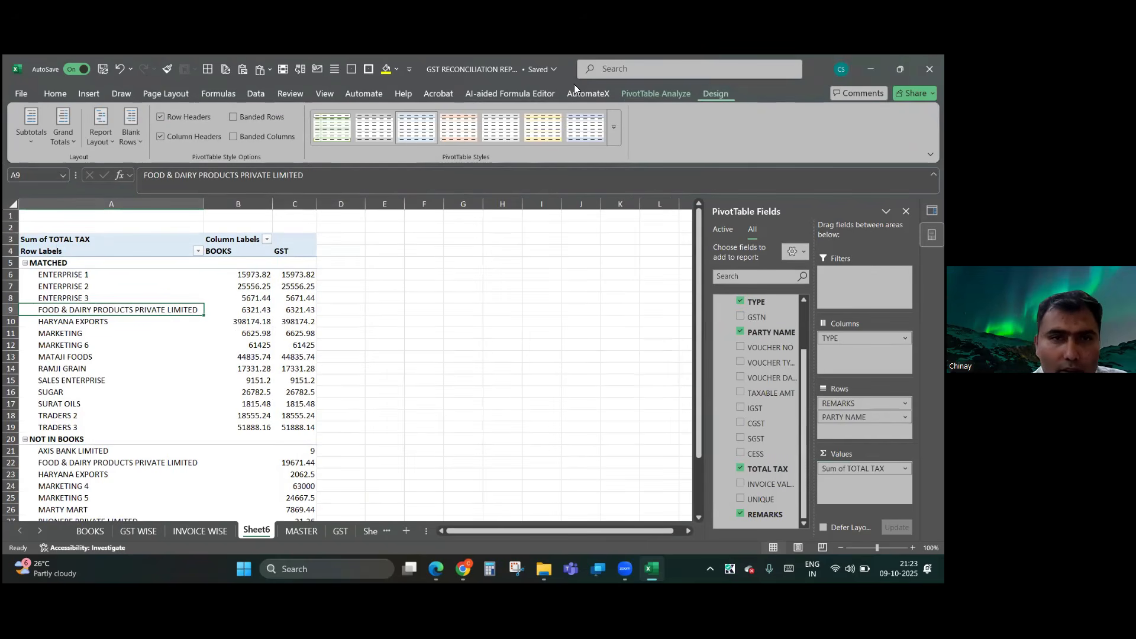
pyautogui.click(101, 126)
pyautogui.click(128, 211)
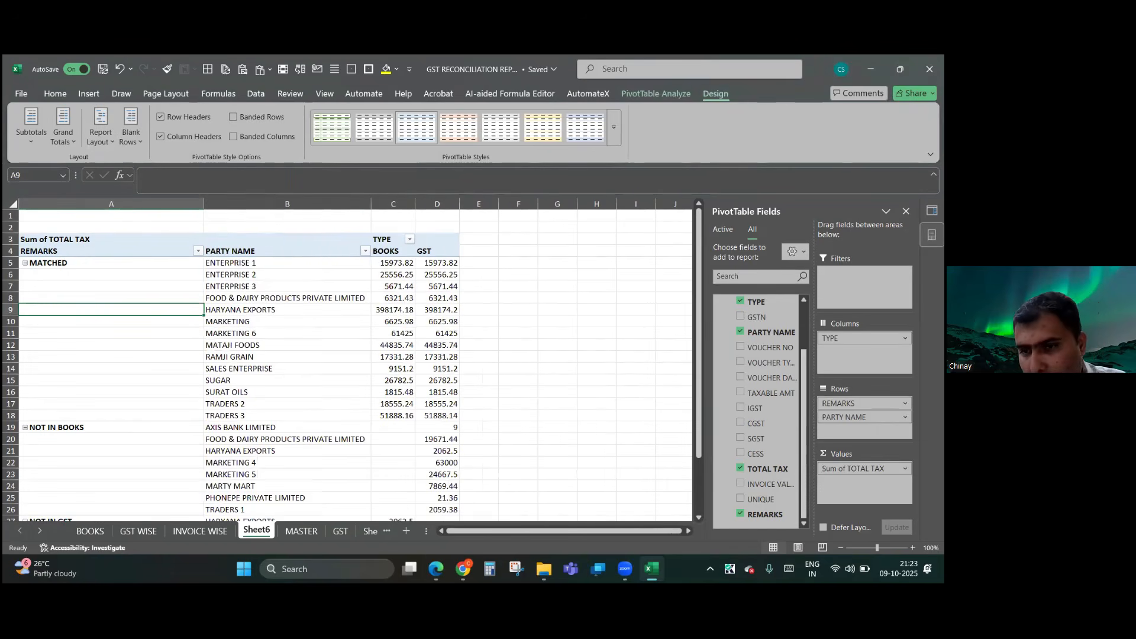
# - Place PARTY NAME above REMARKS in the PivotTable rows and add VOUCHER NO as the third row field
pyautogui.moveTo(844, 417); pyautogui.dragTo(844, 397)
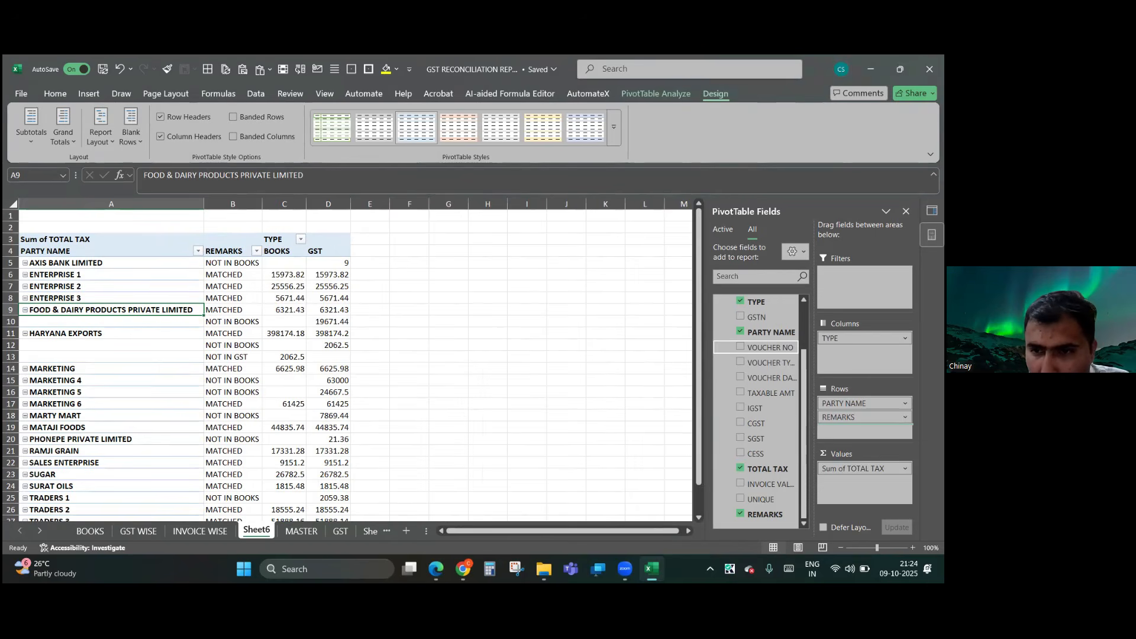
pyautogui.click(740, 347)
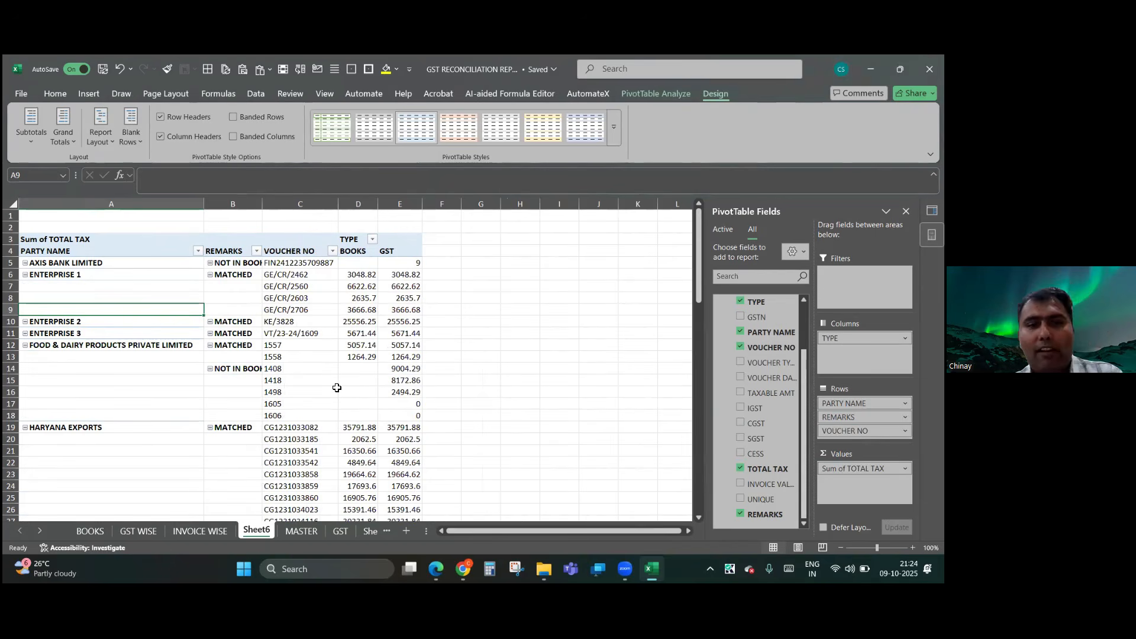
pyautogui.scroll(-15, 337, 388)
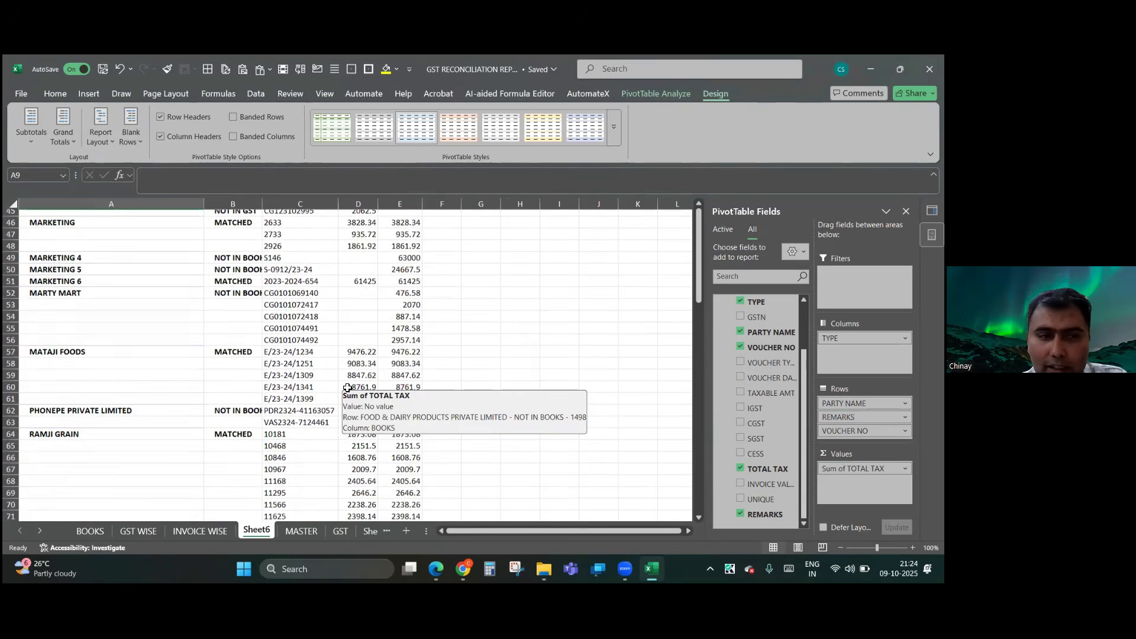
pyautogui.scroll(-8, 347, 387)
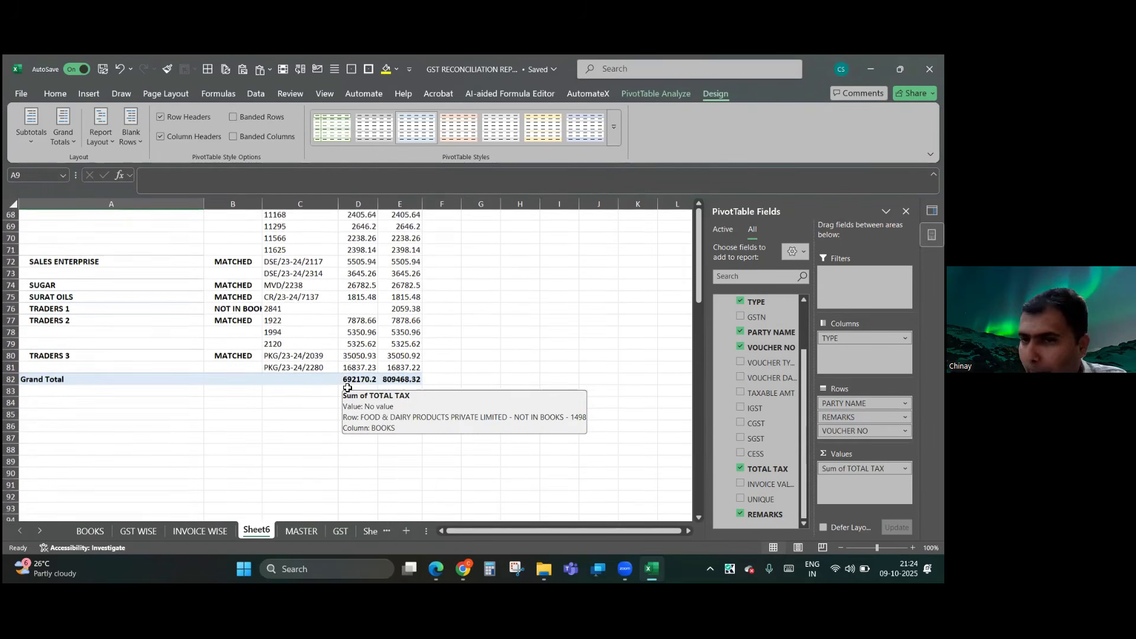
pyautogui.scroll(20, 348, 388)
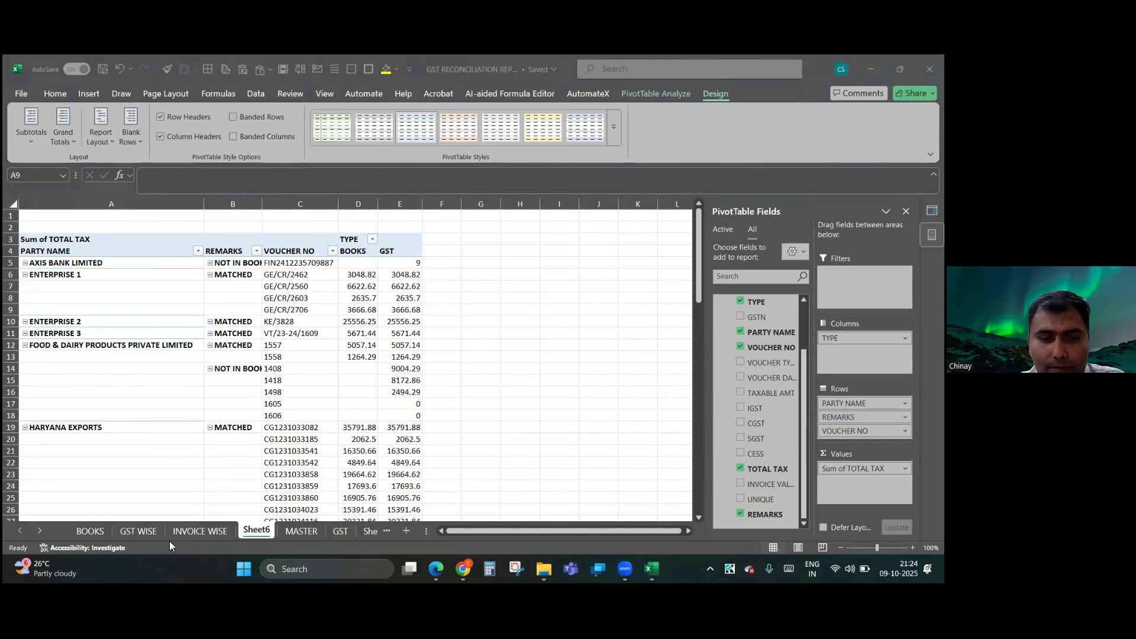
# - Examine the status formula in column D of INVOICE WISE and the statuses in its last rows
pyautogui.click(208, 532)
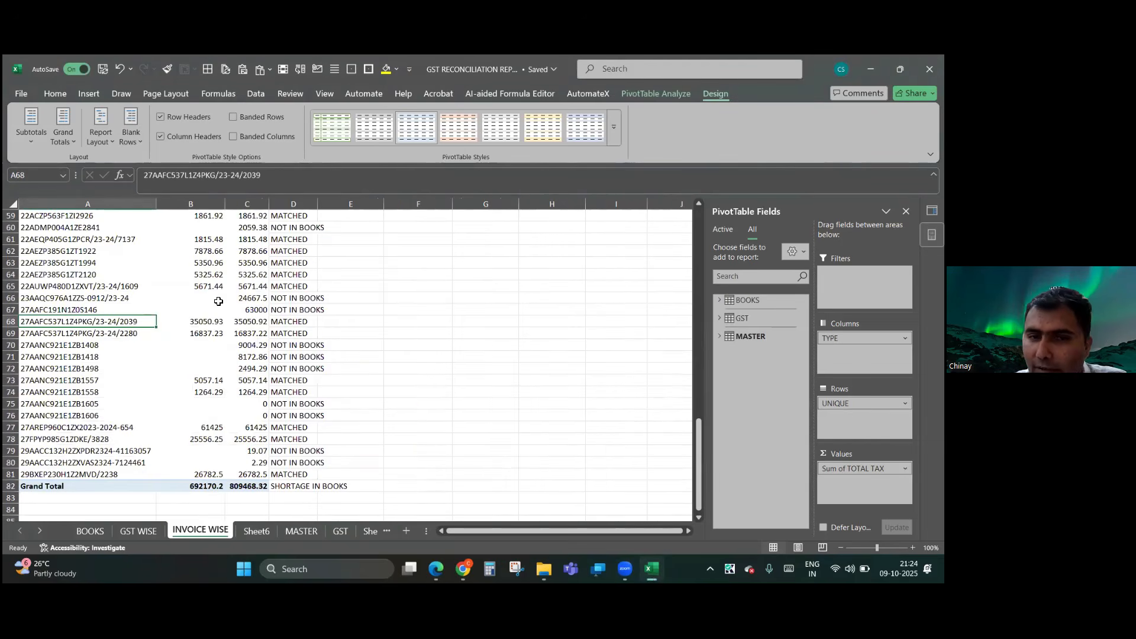
pyautogui.scroll(-3, 218, 301)
pyautogui.scroll(4, 219, 301)
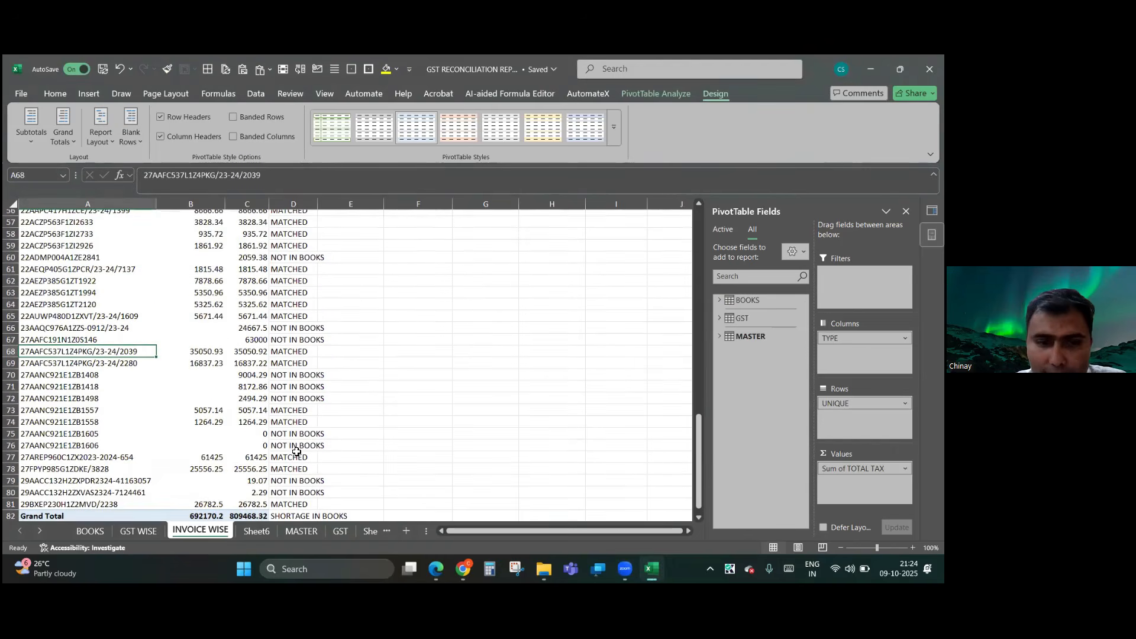
pyautogui.click(299, 531)
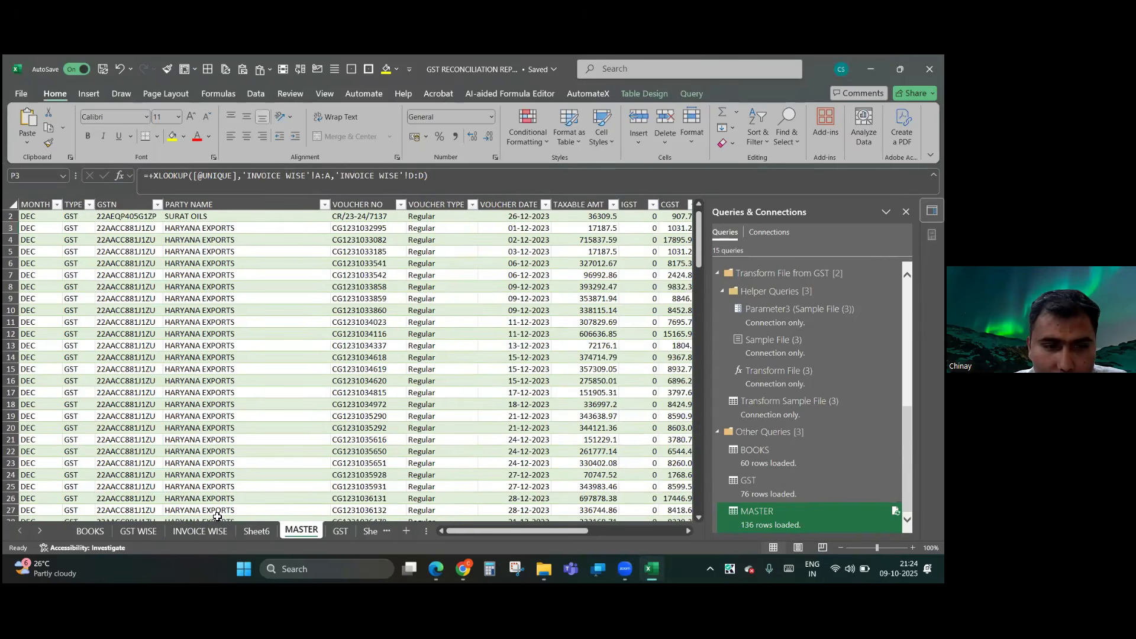
pyautogui.click(205, 538)
pyautogui.click(294, 294)
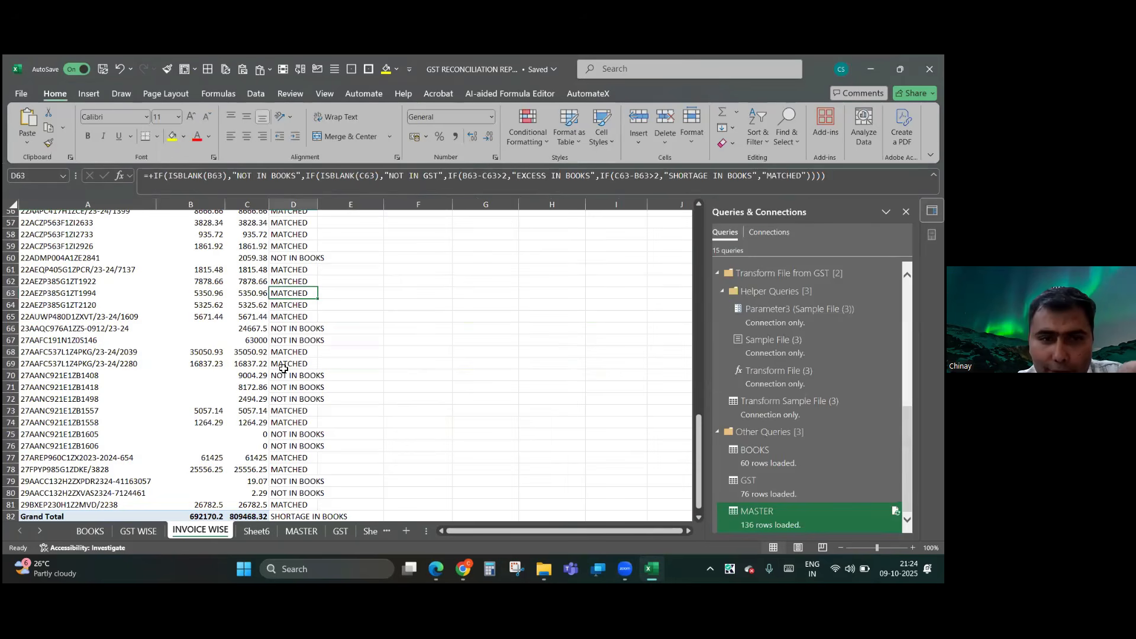
pyautogui.scroll(-2, 284, 368)
pyautogui.scroll(-1, 284, 368)
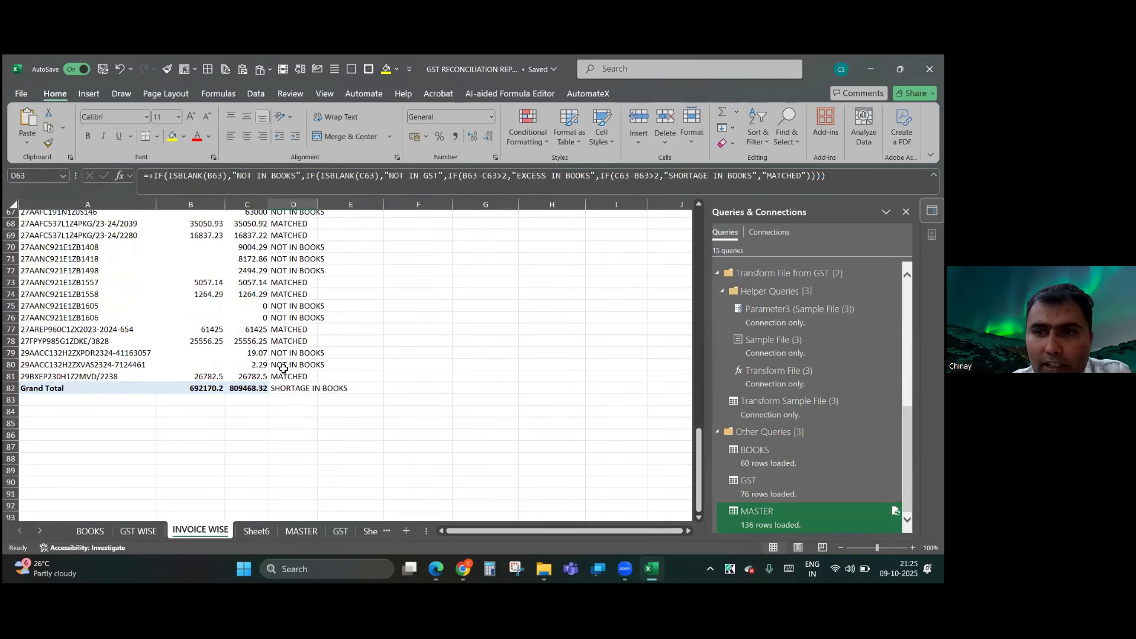
# - Inspect the REMARKS lookup formula in P2 of MASTER and its UNIQUE key in O2 against the INVOICE WISE sheet
pyautogui.click(301, 530)
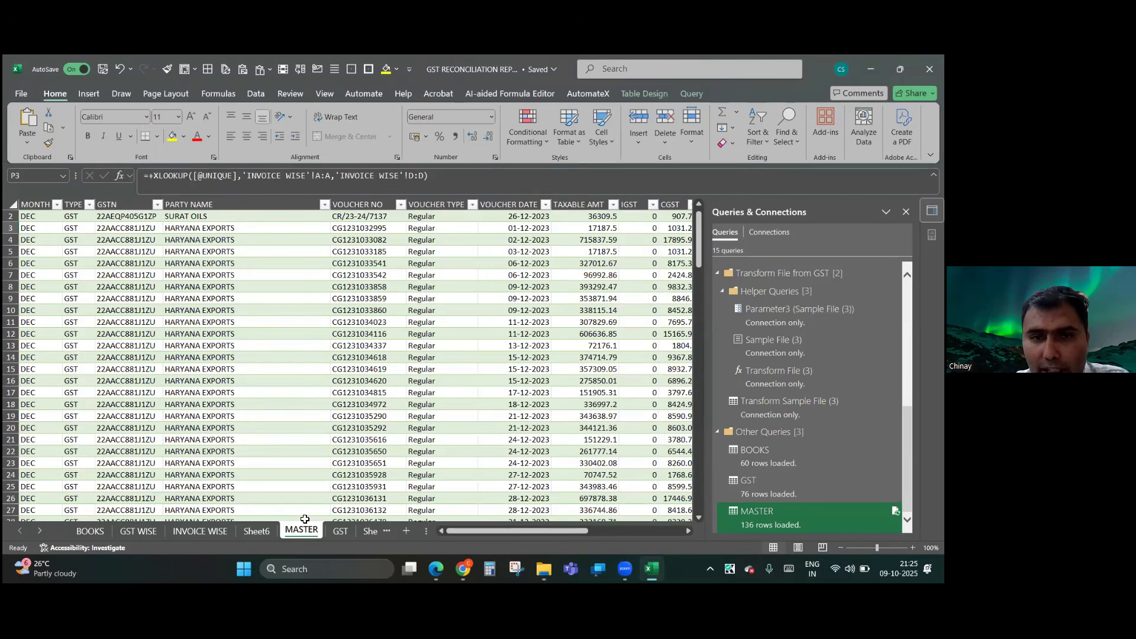
pyautogui.hscroll(6, 560, 336)
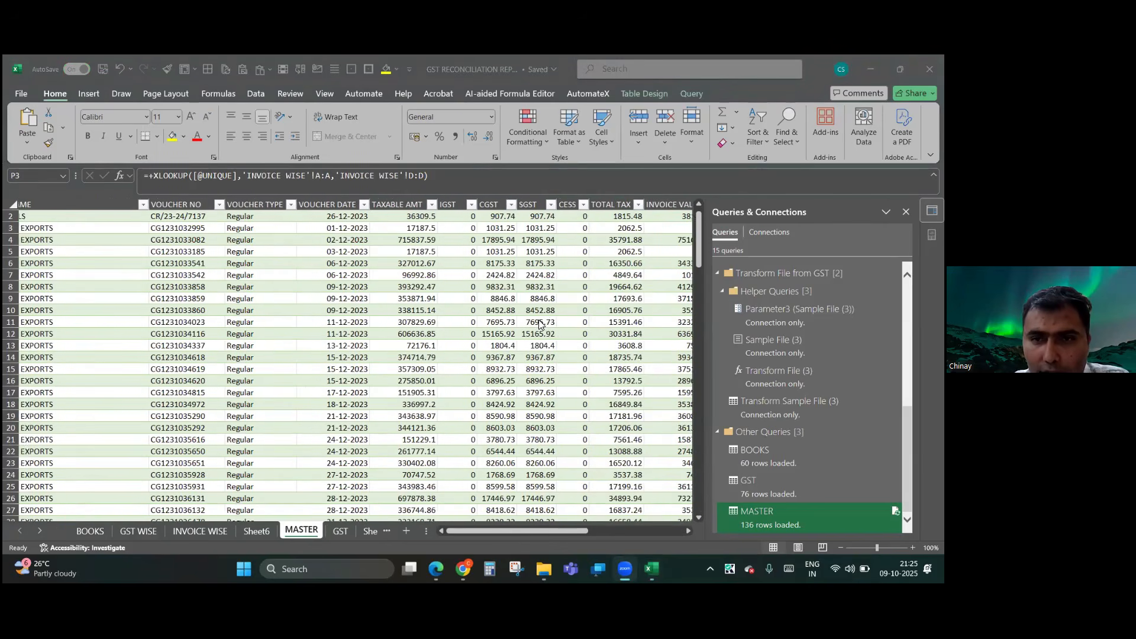
pyautogui.click(650, 216)
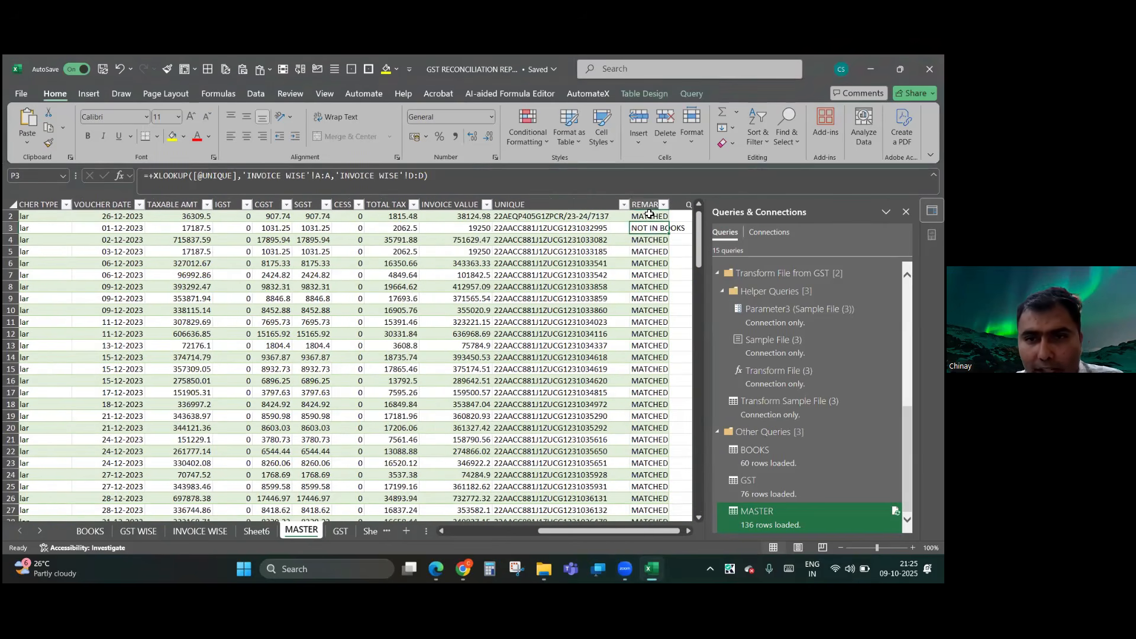
pyautogui.doubleClick(649, 217)
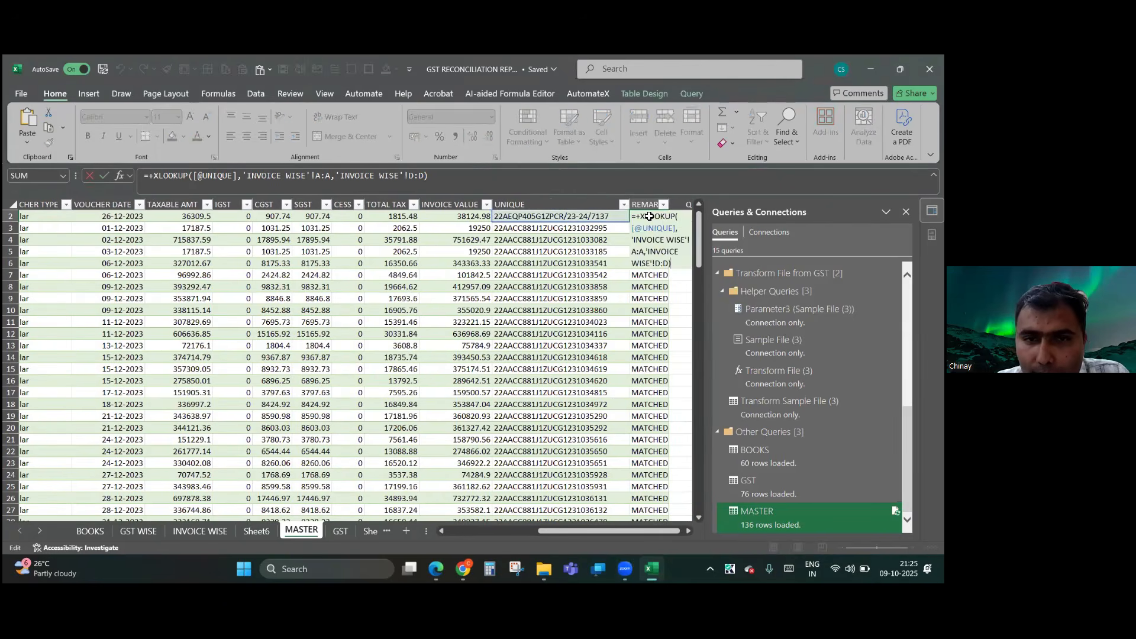
pyautogui.press('Escape')
pyautogui.click(549, 216)
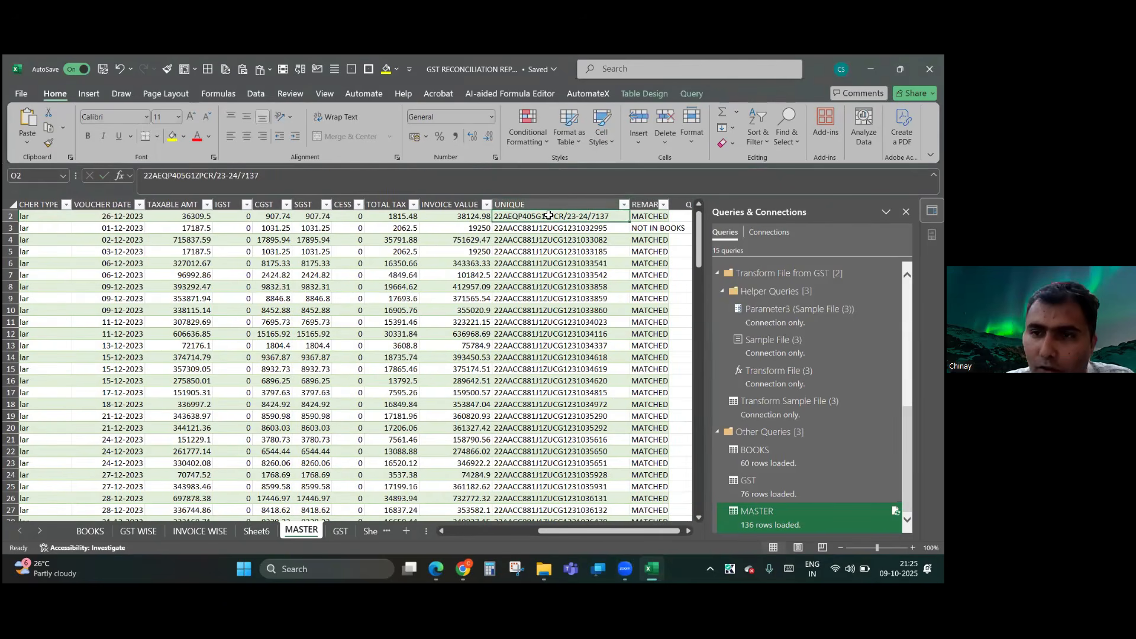
pyautogui.click(195, 530)
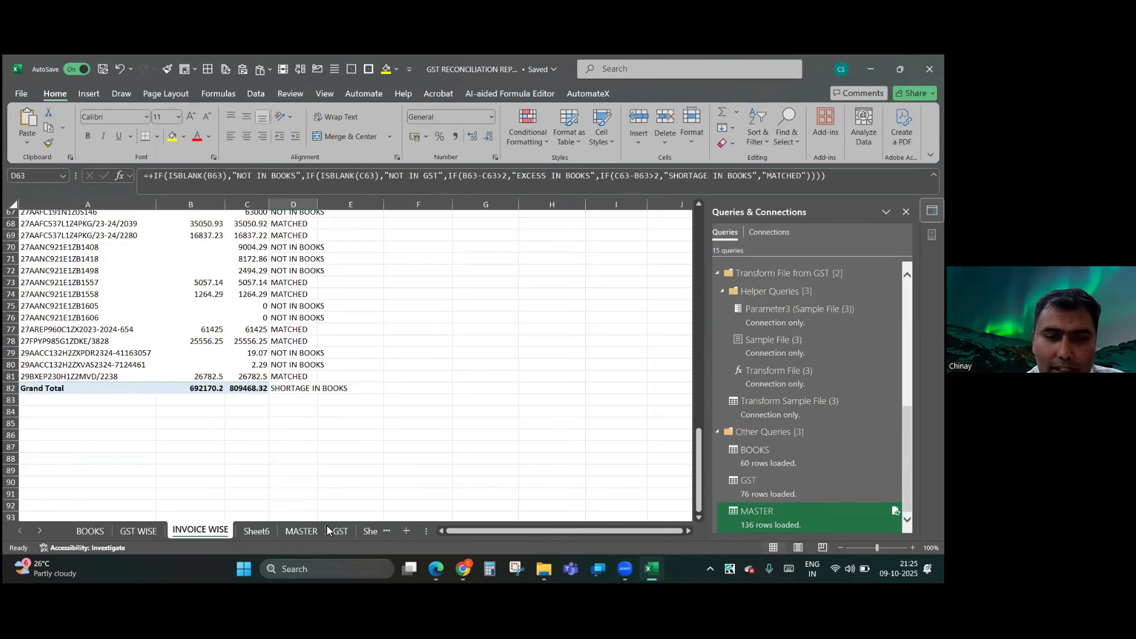
pyautogui.click(301, 531)
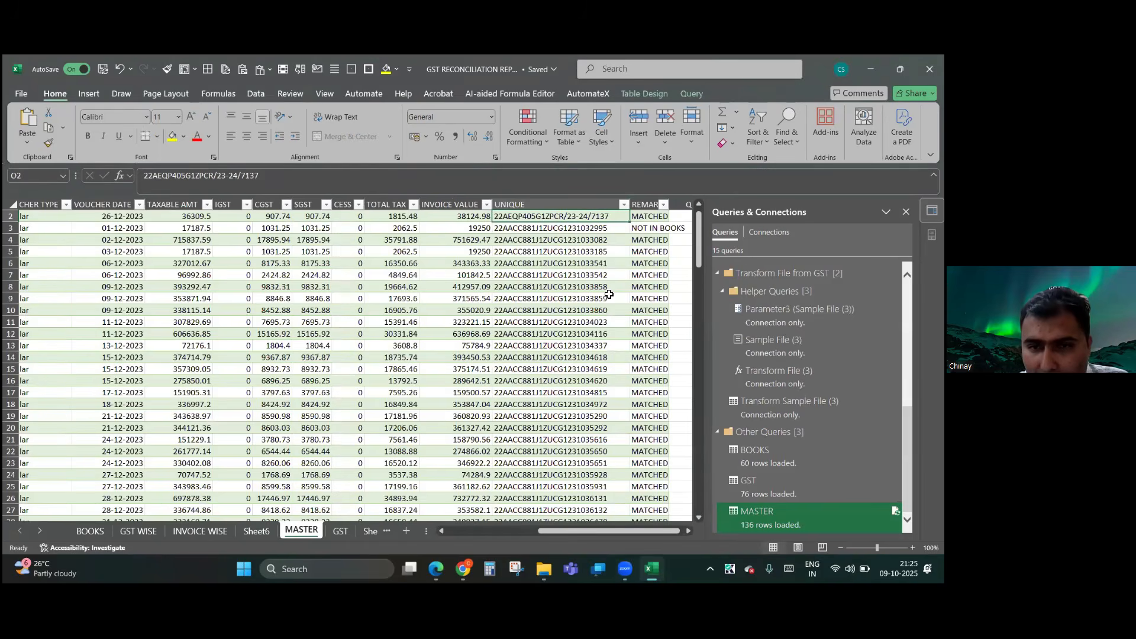
# - Review the REMARKS entries beside the UNIQUE keys further down the MASTER table
pyautogui.scroll(-5, 609, 294)
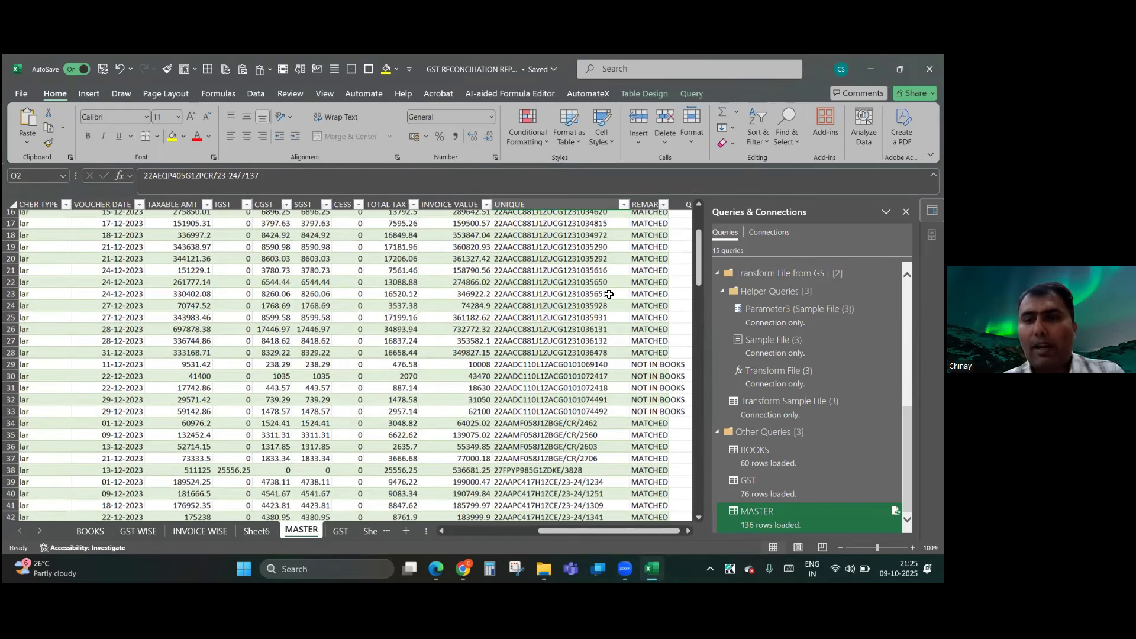
pyautogui.scroll(-4, 609, 294)
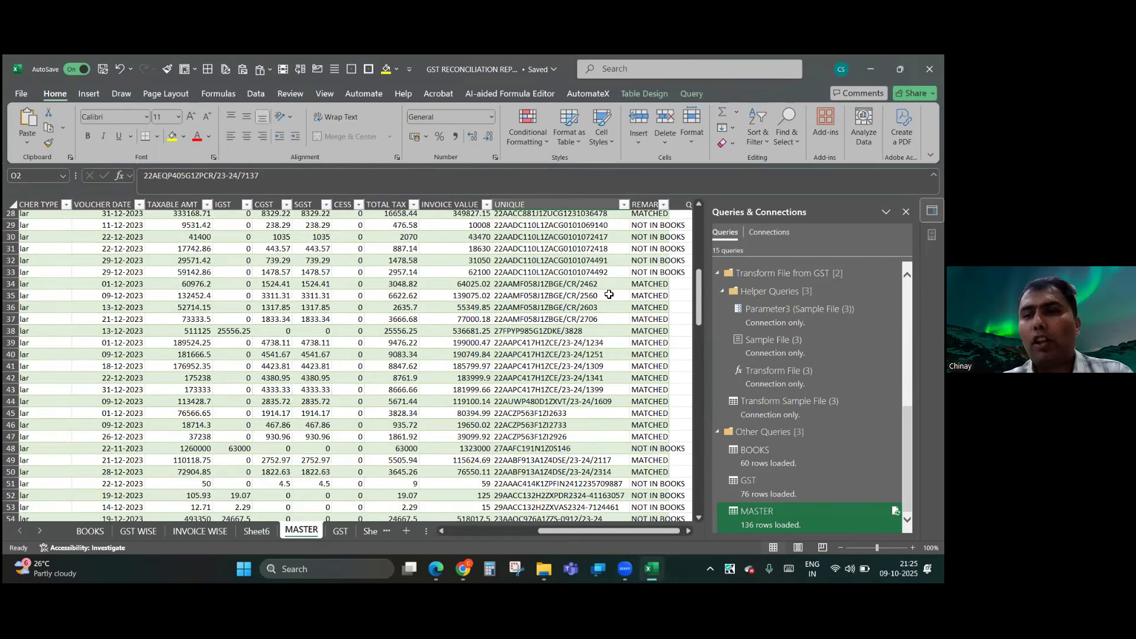
pyautogui.scroll(-2, 608, 294)
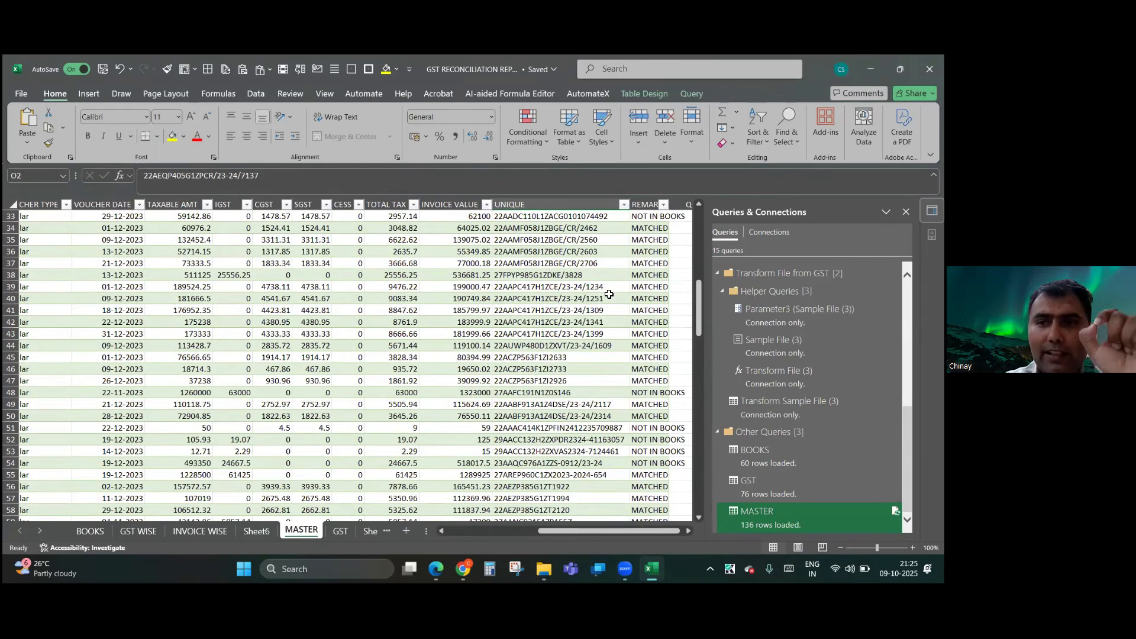
pyautogui.scroll(-1, 608, 294)
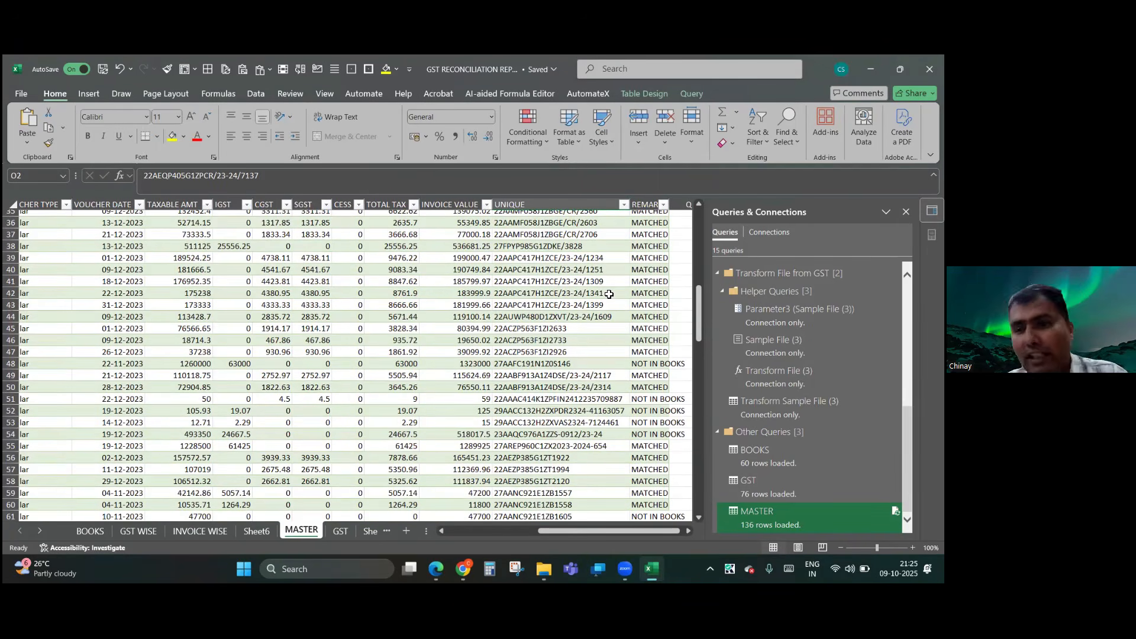
pyautogui.scroll(-2, 608, 295)
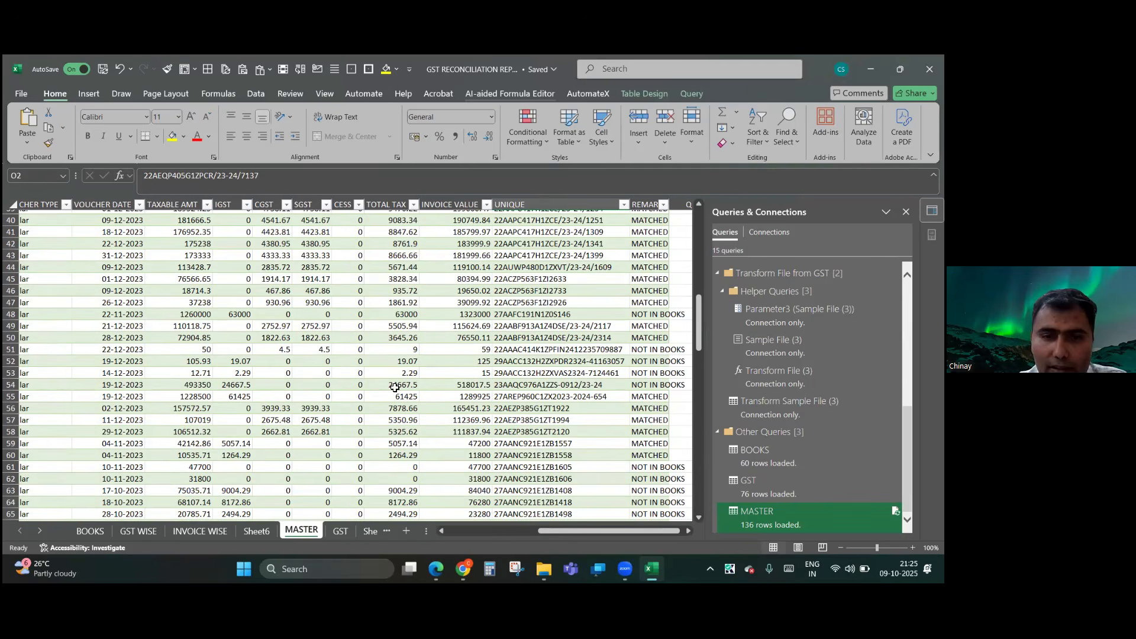
pyautogui.click(658, 253)
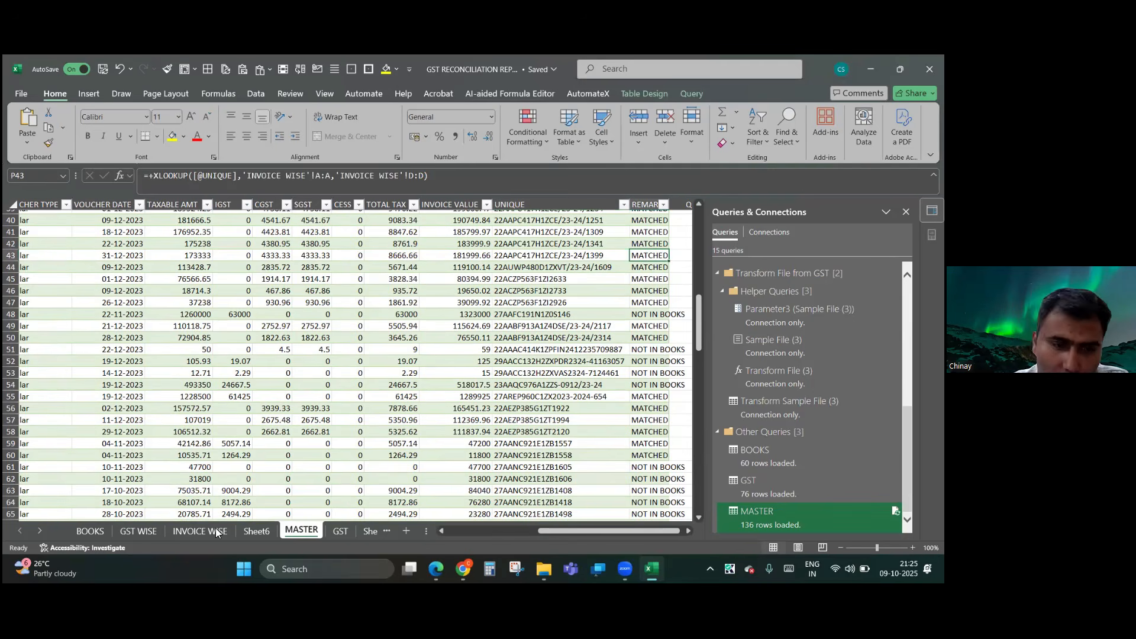
# - Review the party, remark and voucher rows of the PivotTable on Sheet6 down to its Grand Total
pyautogui.click(262, 531)
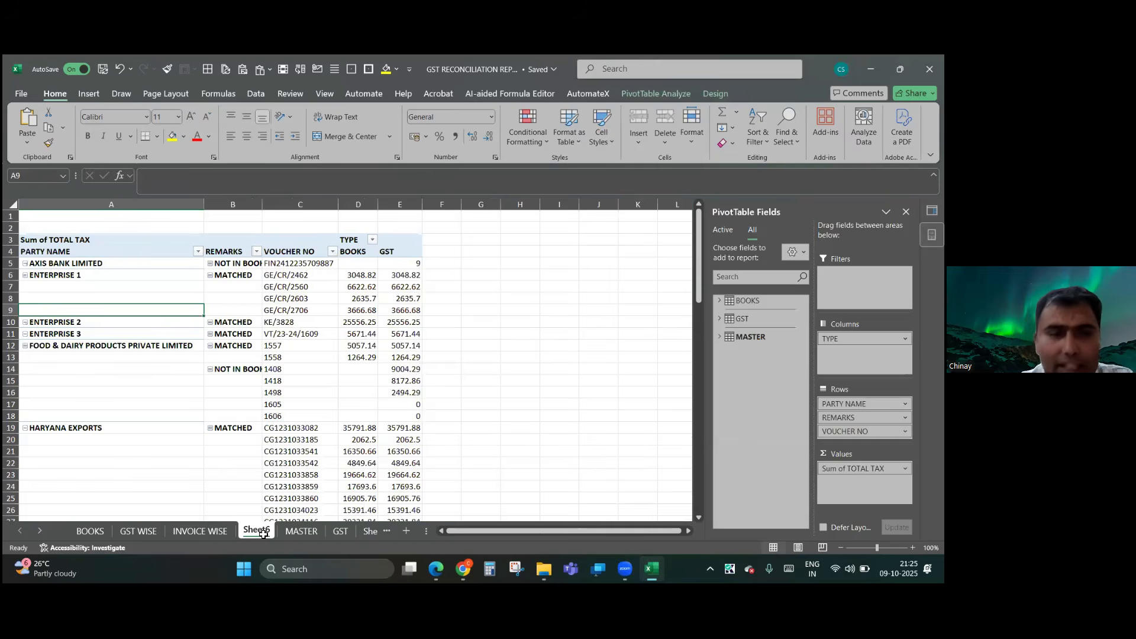
pyautogui.scroll(-12, 295, 468)
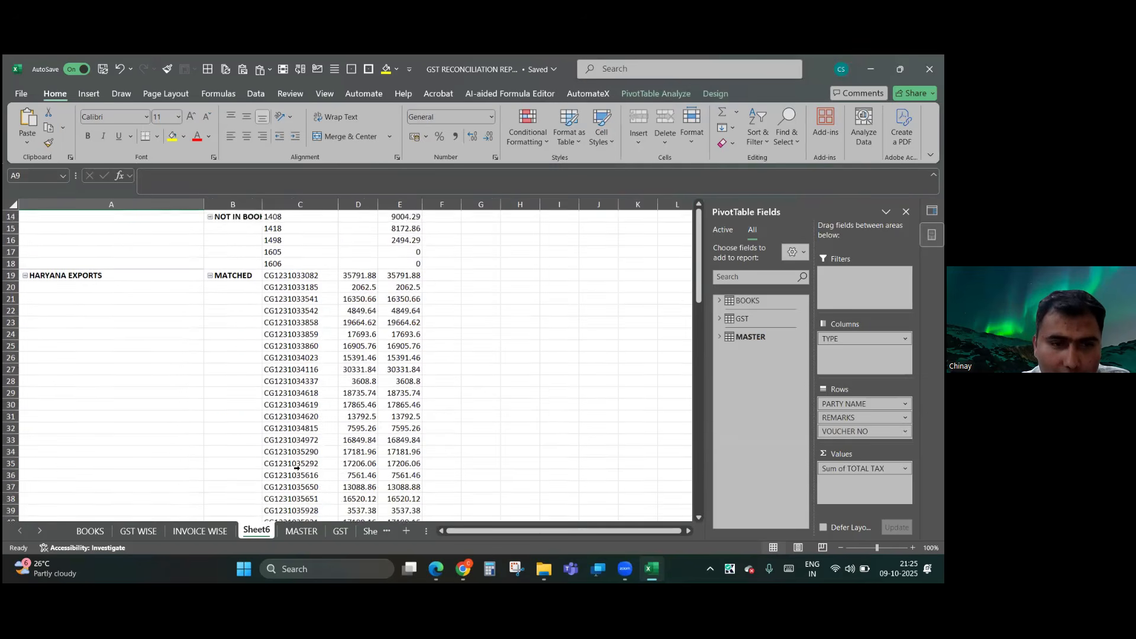
pyautogui.scroll(-10, 280, 366)
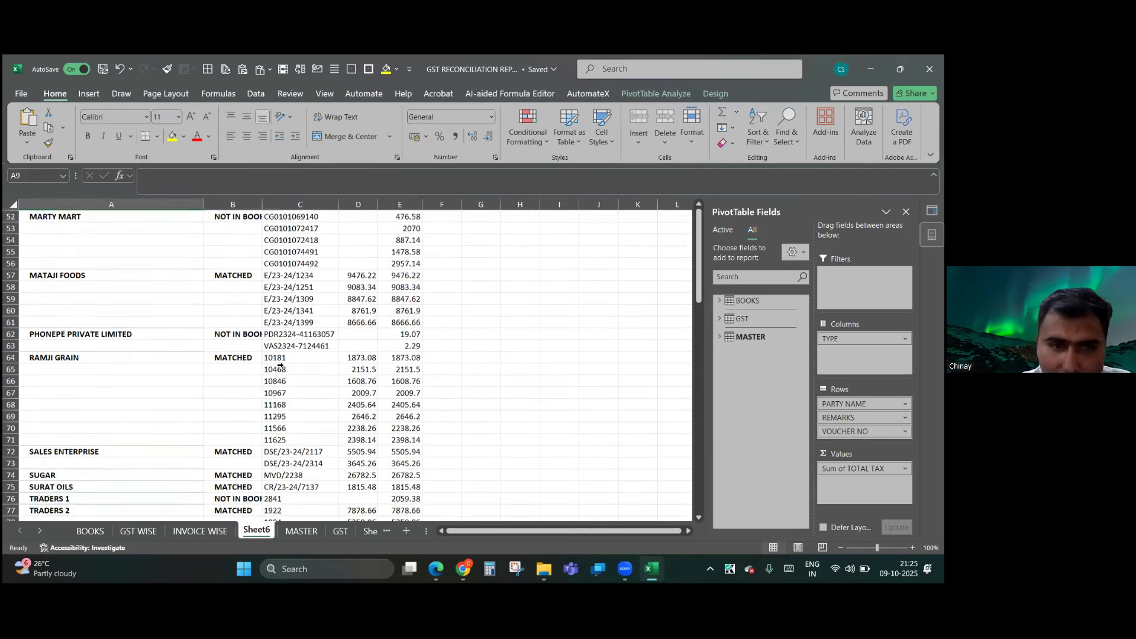
pyautogui.scroll(-1, 280, 366)
pyautogui.scroll(3, 280, 365)
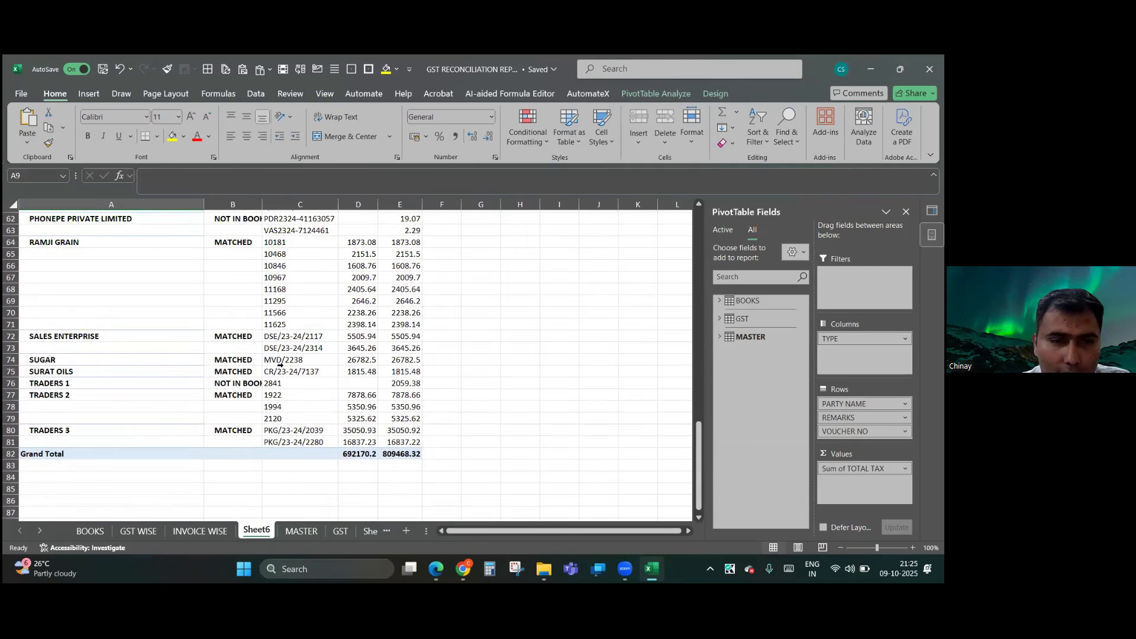
pyautogui.scroll(15, 280, 365)
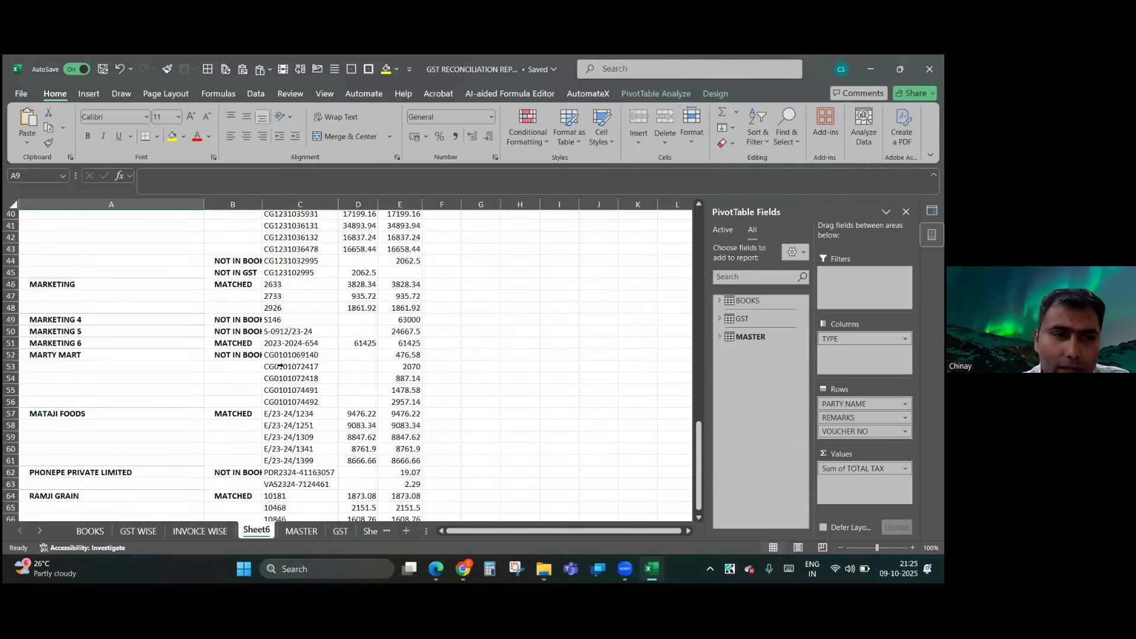
# - Insert a MONTH slicer for the PivotTable on Sheet6 and place it beside the table around columns G to J
pyautogui.scroll(5, 280, 366)
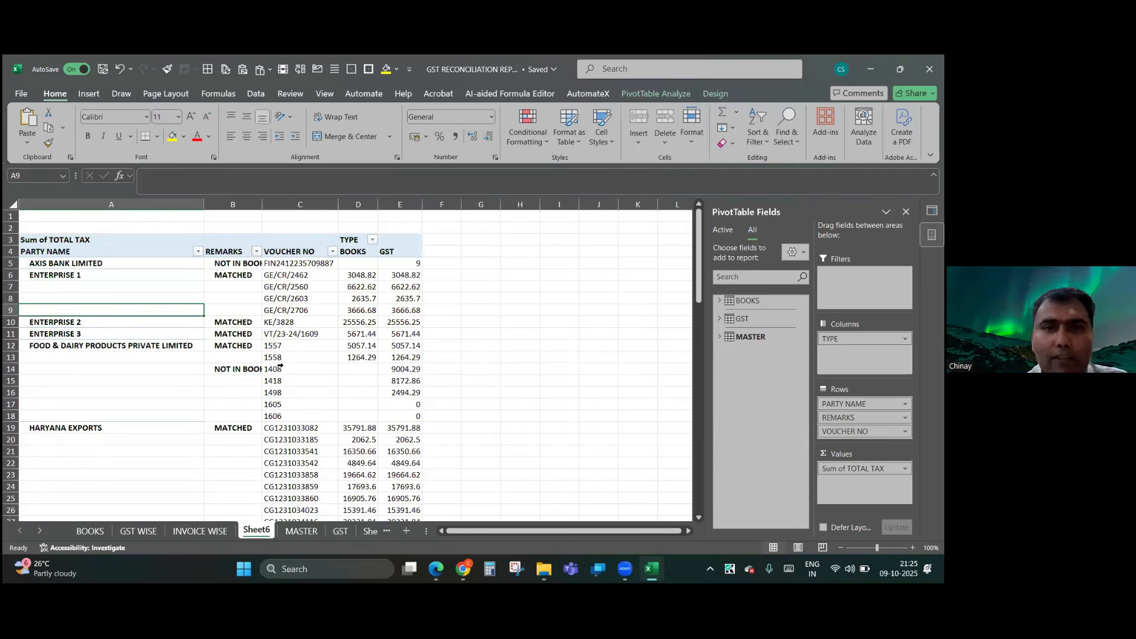
pyautogui.click(668, 90)
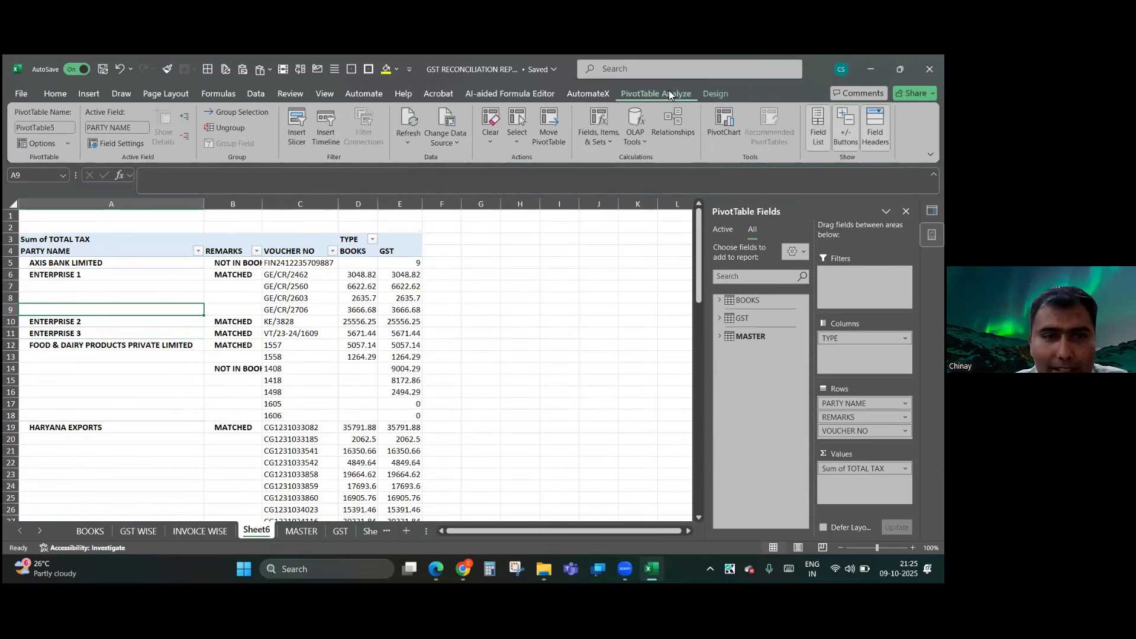
pyautogui.click(408, 141)
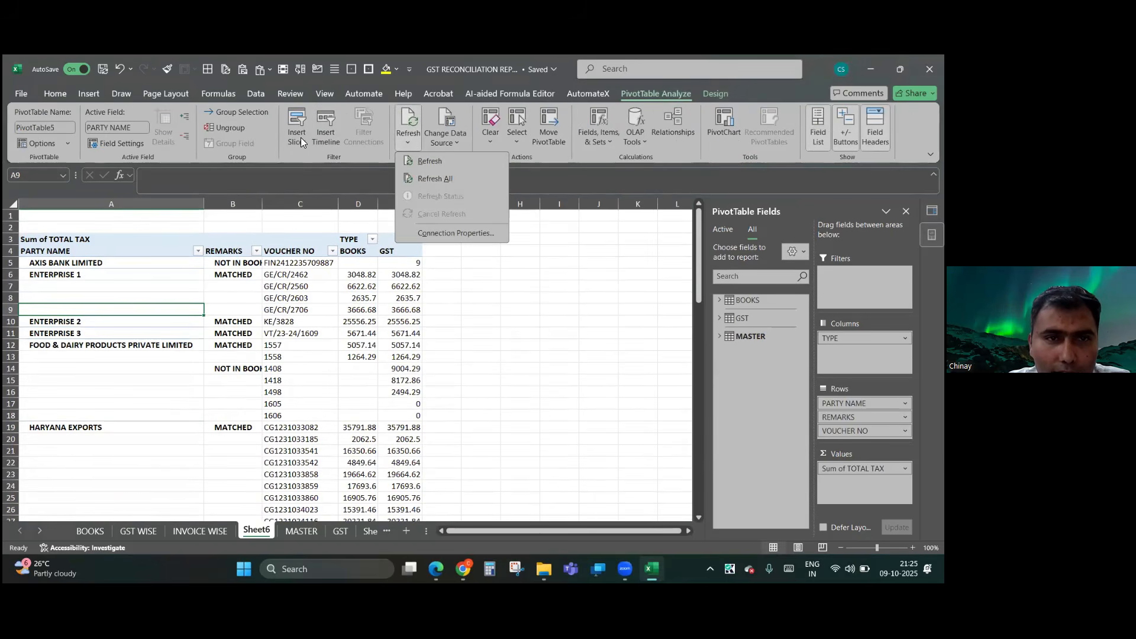
pyautogui.click(301, 137)
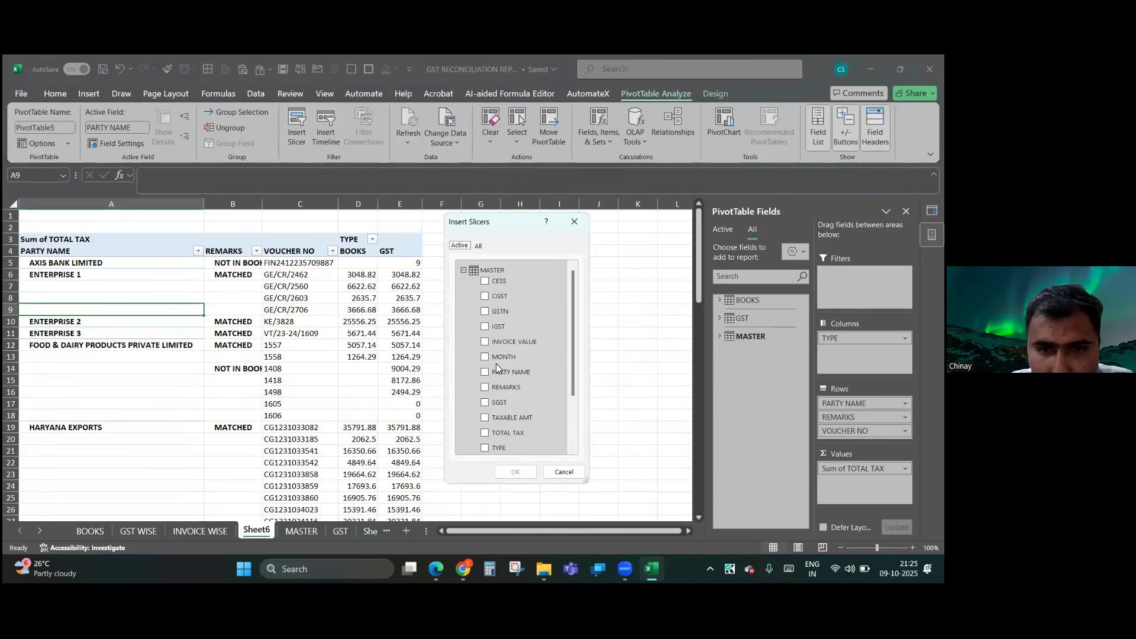
pyautogui.click(485, 358)
pyautogui.click(516, 471)
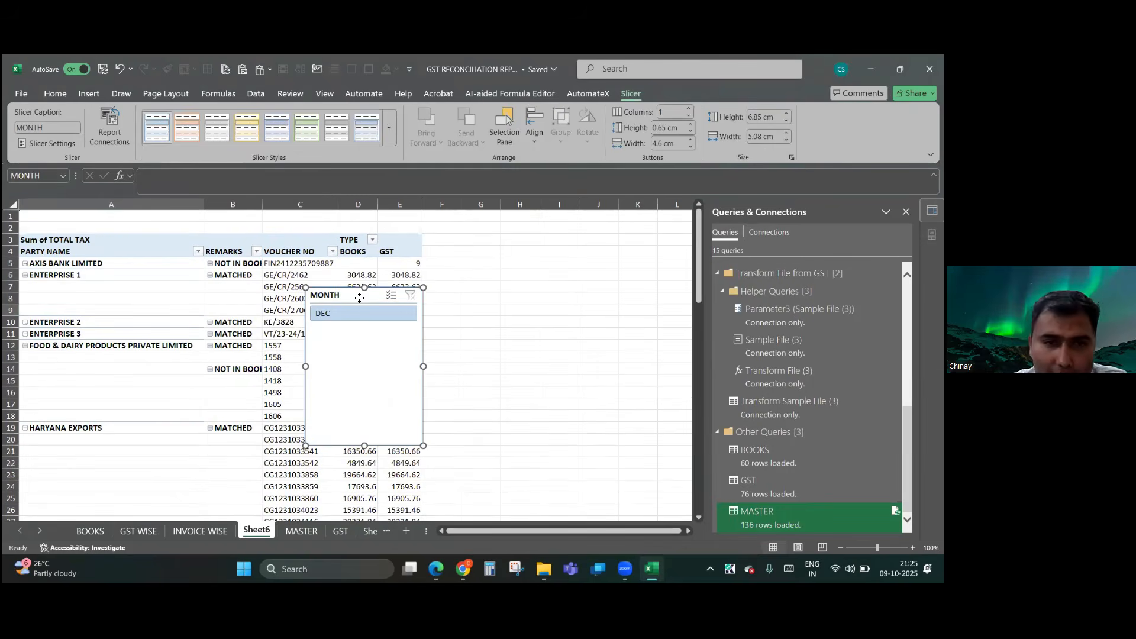
pyautogui.moveTo(359, 298); pyautogui.dragTo(531, 251)
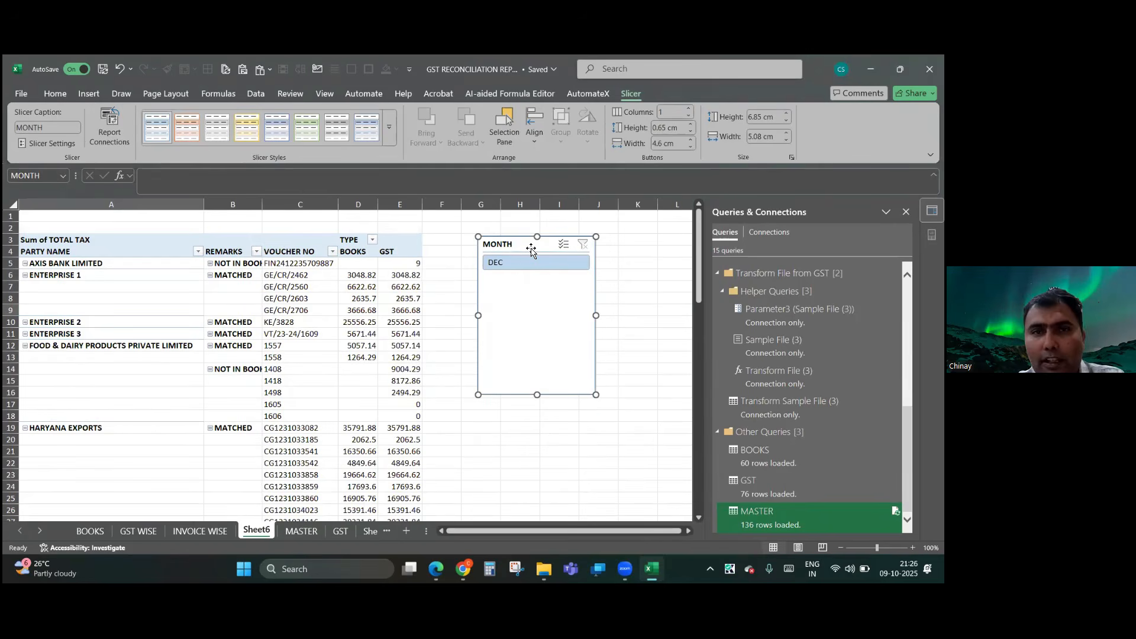
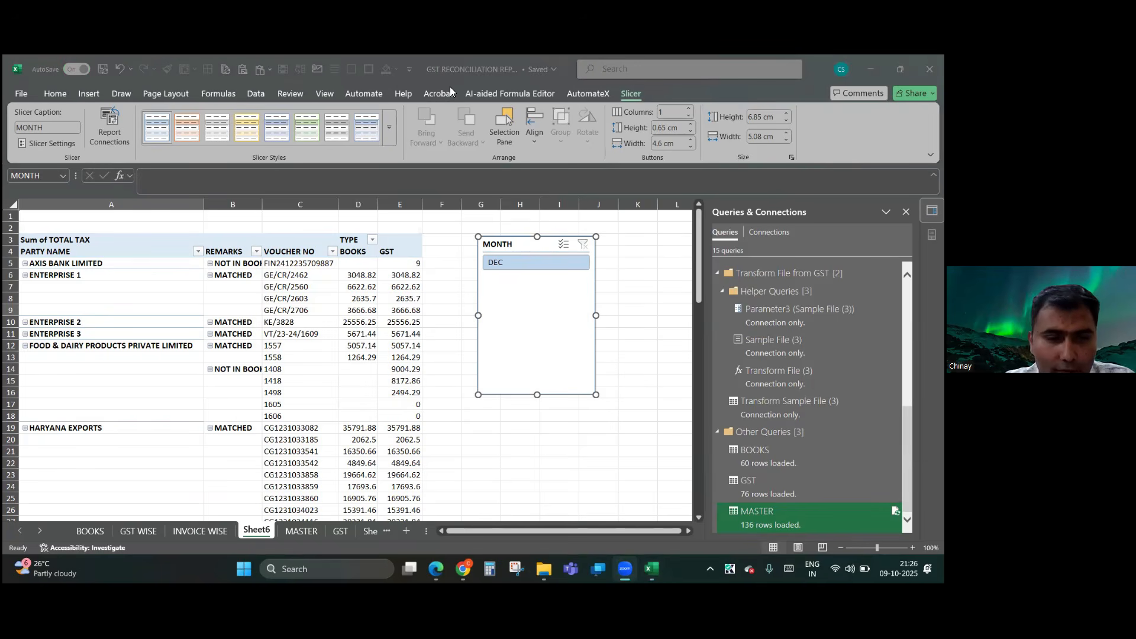
# - Switch to File Explorer and move the JAN GST file from the GST RECO folder into its GST subfolder
pyautogui.hotkey('alt', 'Tab')
pyautogui.hotkey('alt', 'Tab')
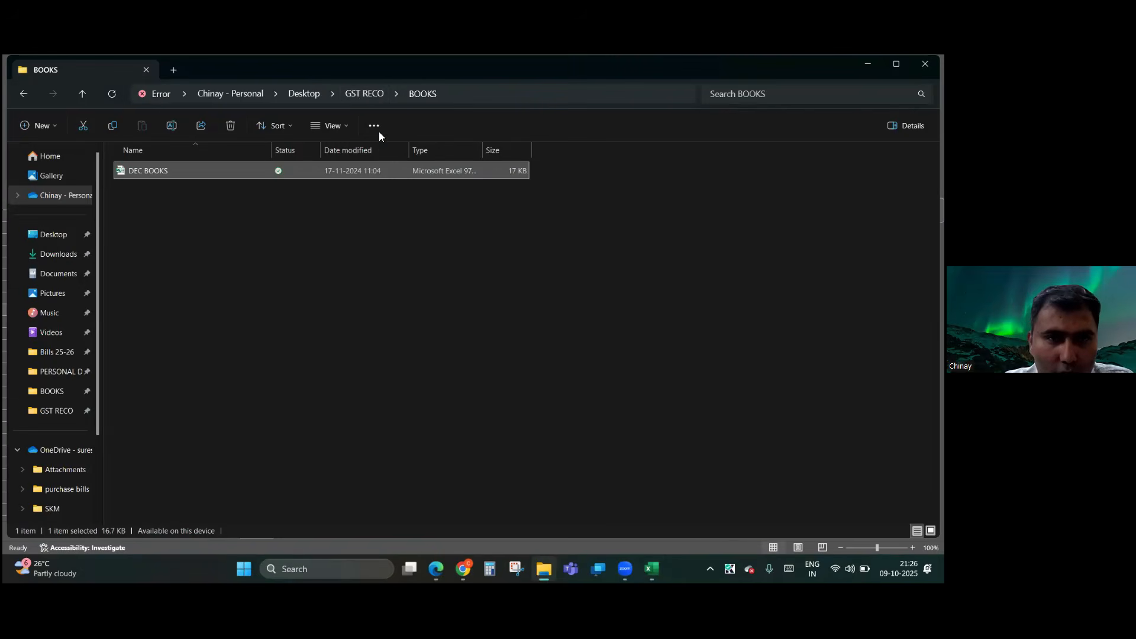
pyautogui.click(358, 95)
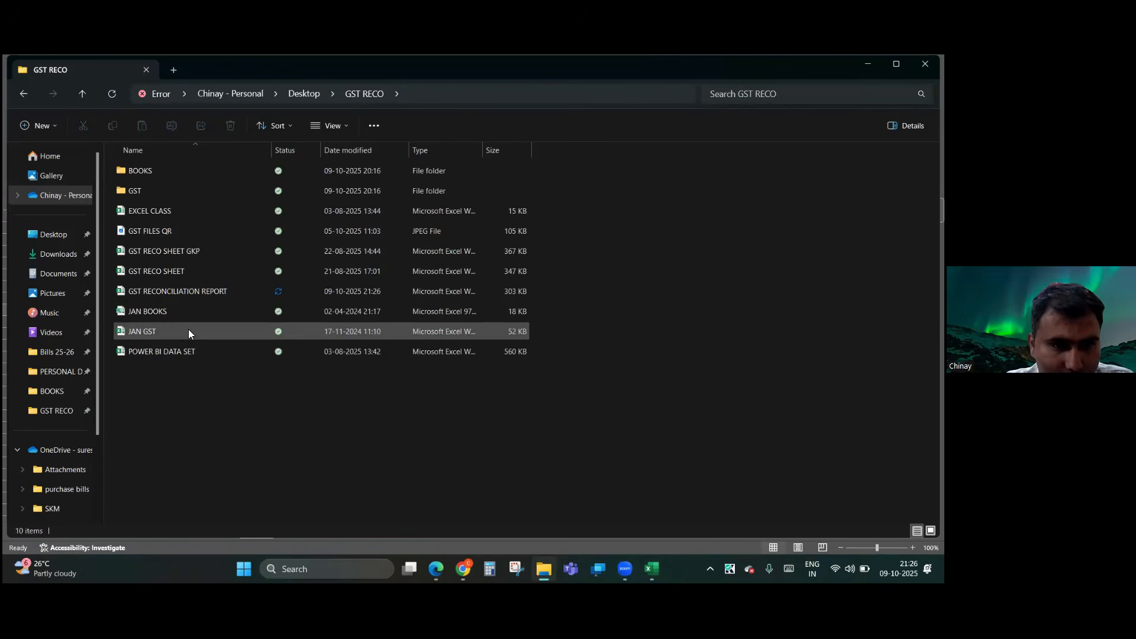
pyautogui.click(178, 332)
pyautogui.hotkey('ctrl', 'x')
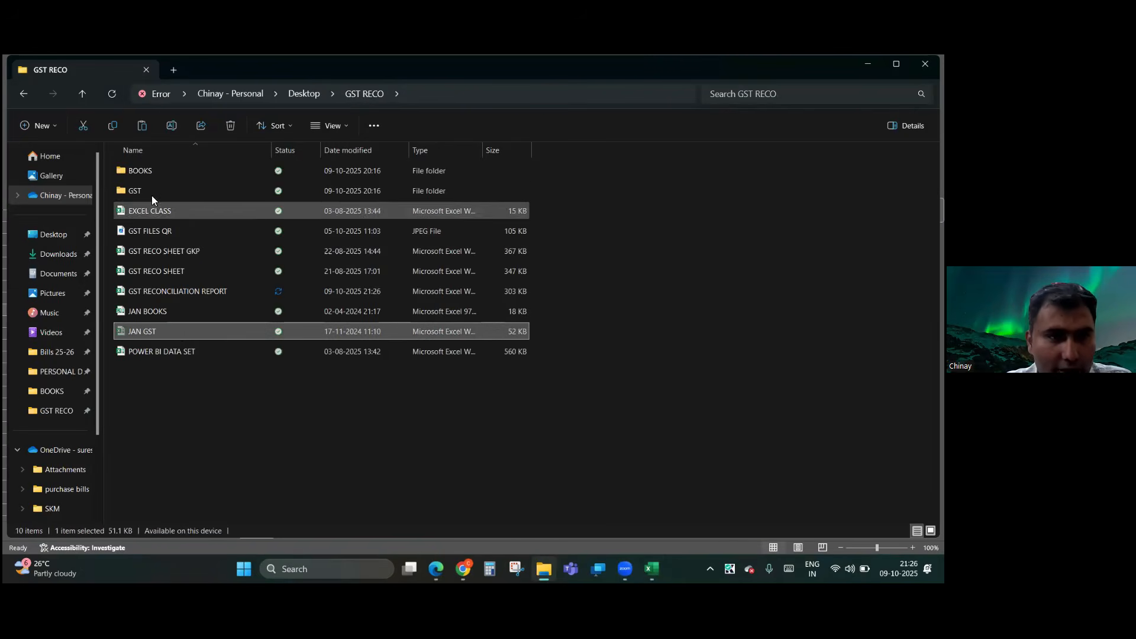
pyautogui.click(150, 194)
pyautogui.doubleClick(150, 191)
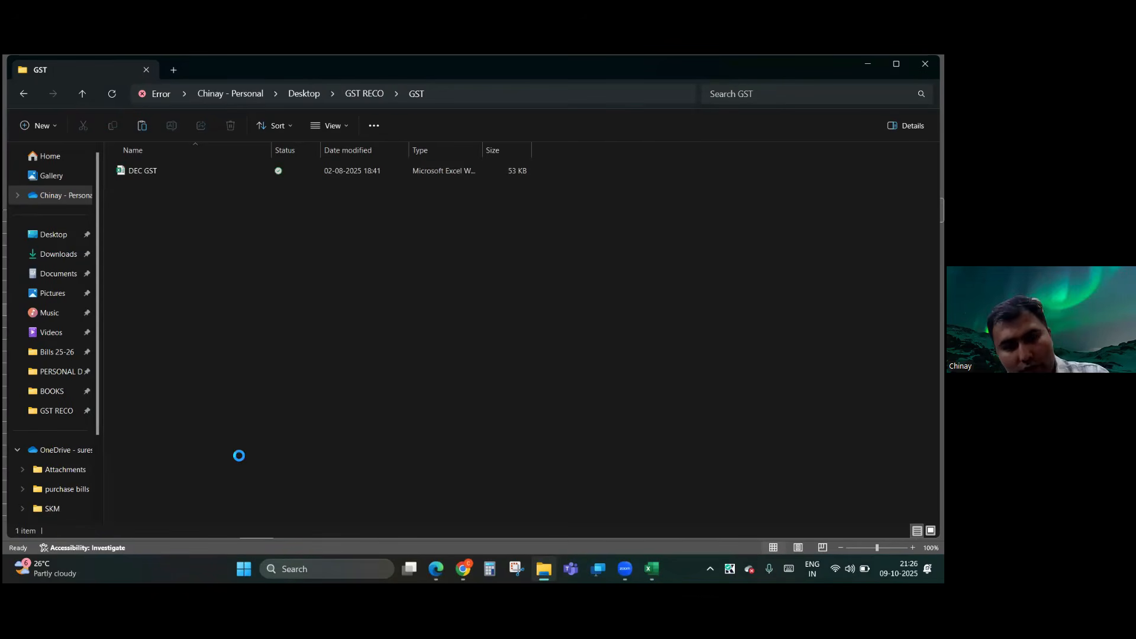
pyautogui.hotkey('ctrl', 'v')
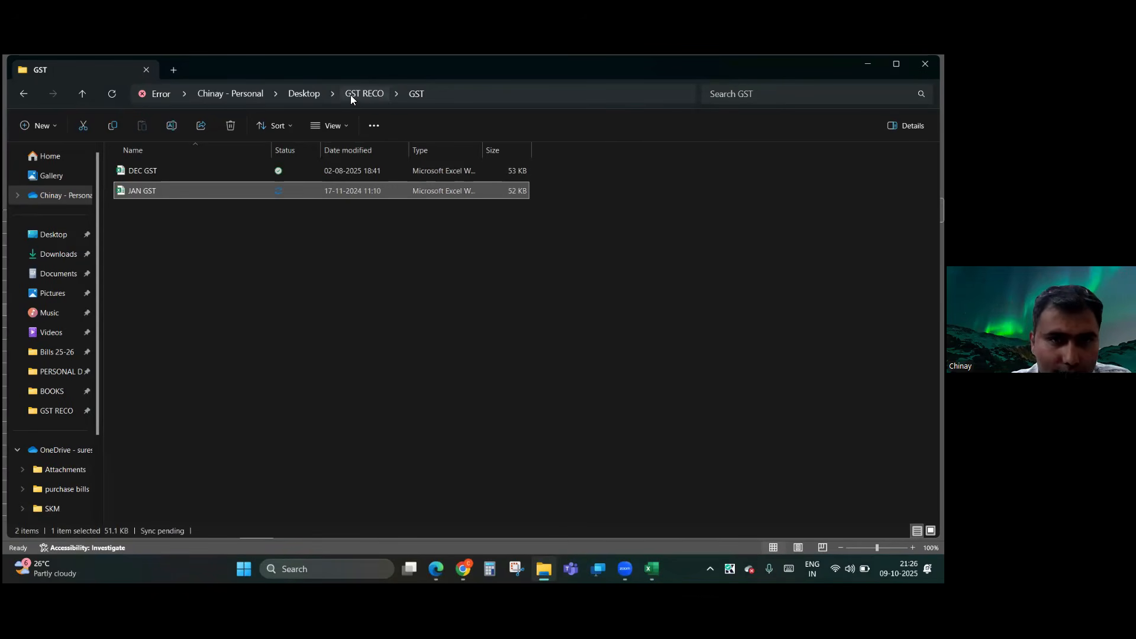
# - Move the JAN BOOKS file from the GST RECO folder into its BOOKS subfolder
pyautogui.click(358, 93)
pyautogui.click(172, 313)
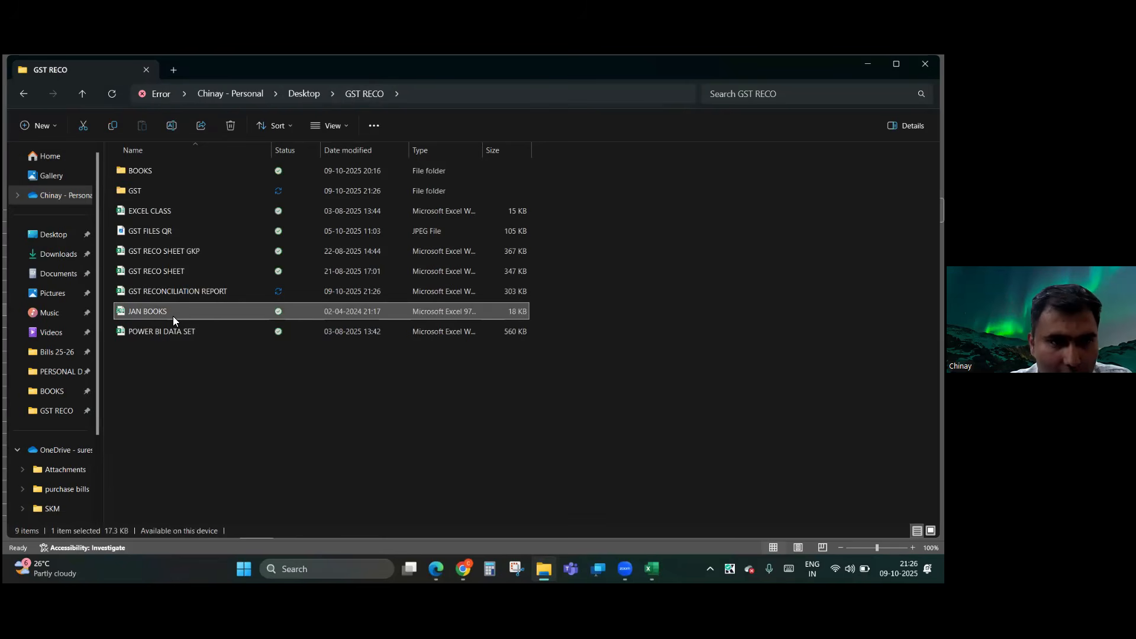
pyautogui.doubleClick(173, 171)
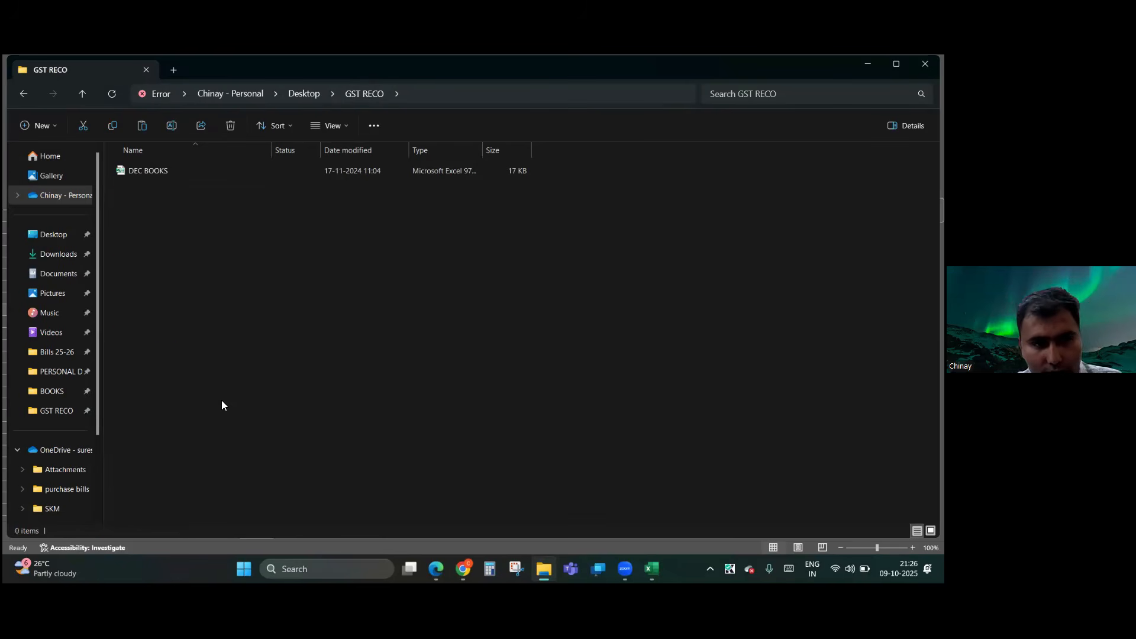
pyautogui.hotkey('ctrl', 'v')
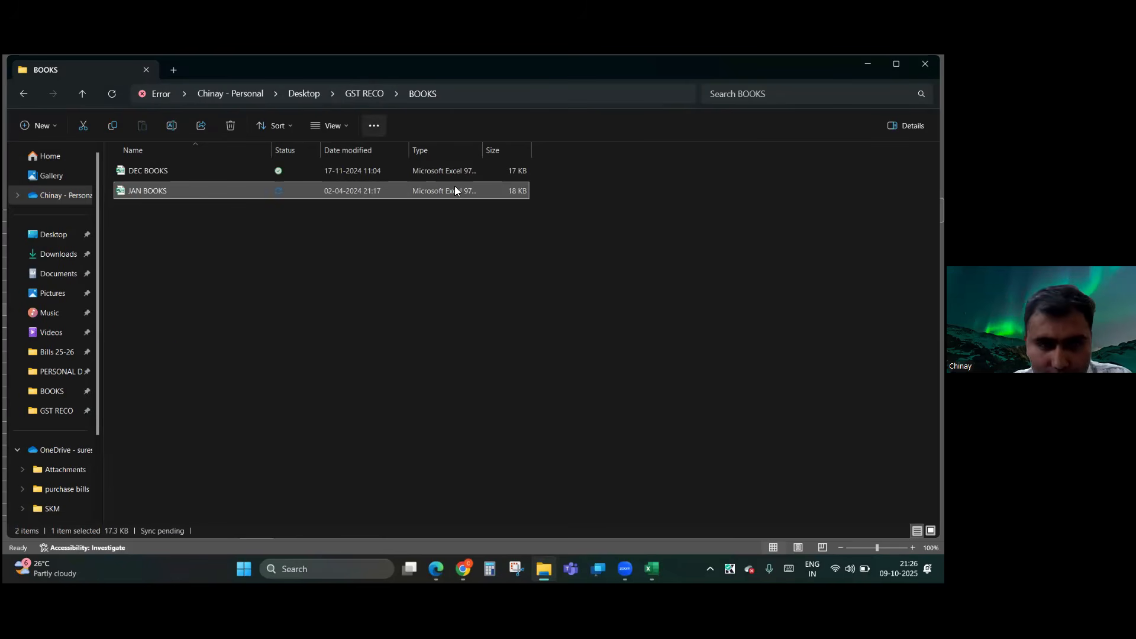
# - Return to the GST reconciliation workbook in Excel and refresh all its queries and data connections
pyautogui.hotkey('alt', 'Tab')
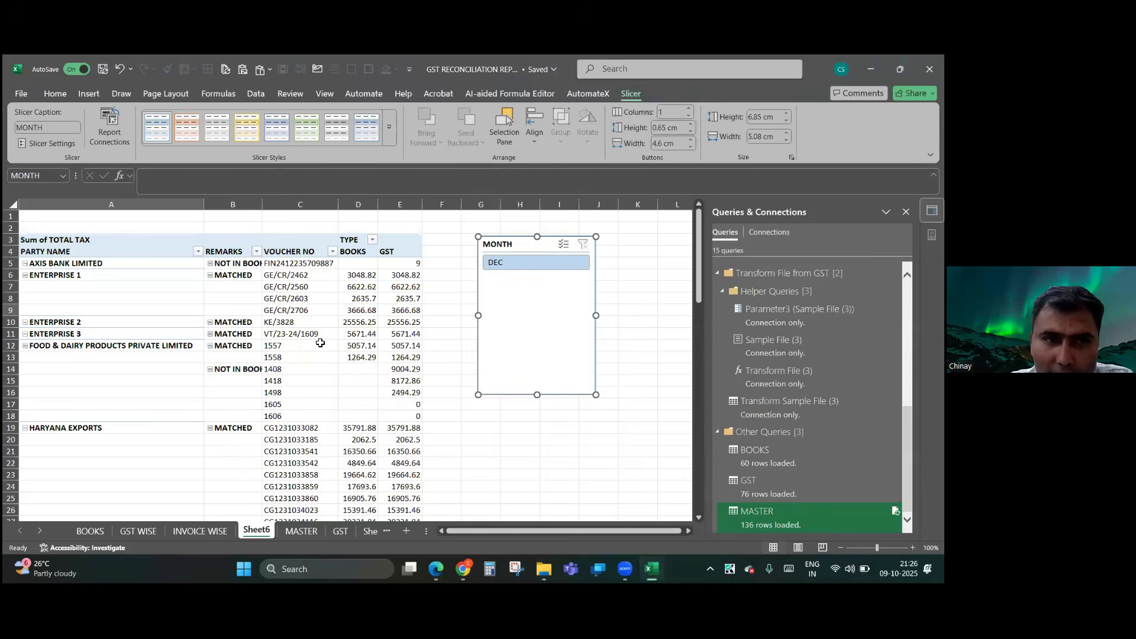
pyautogui.press('Escape')
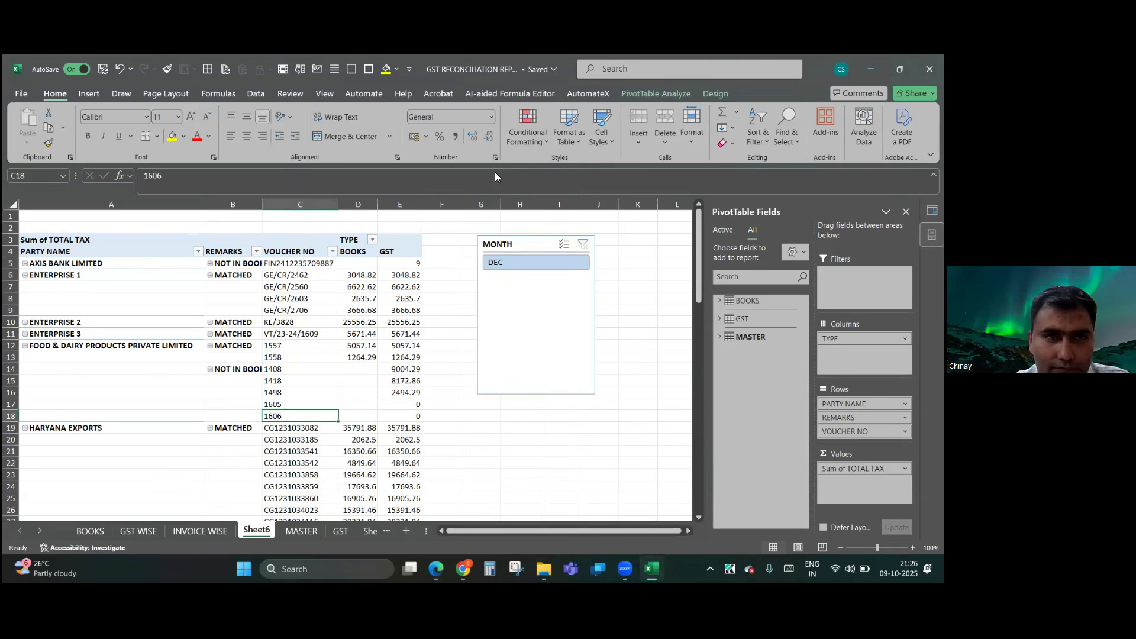
pyautogui.click(256, 93)
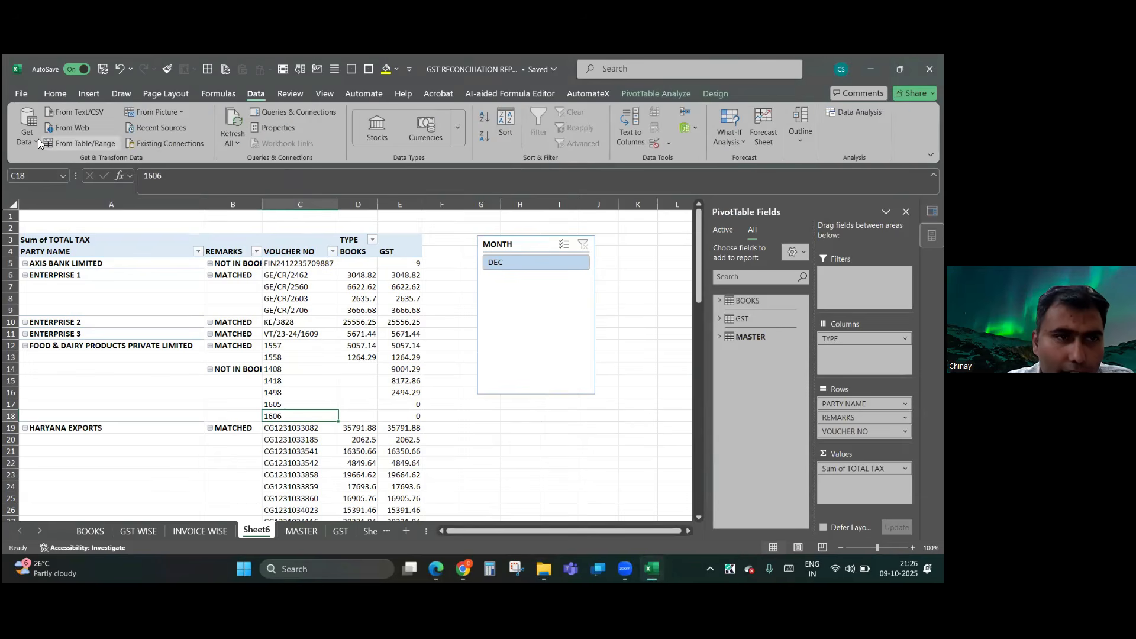
pyautogui.click(239, 147)
pyautogui.click(245, 161)
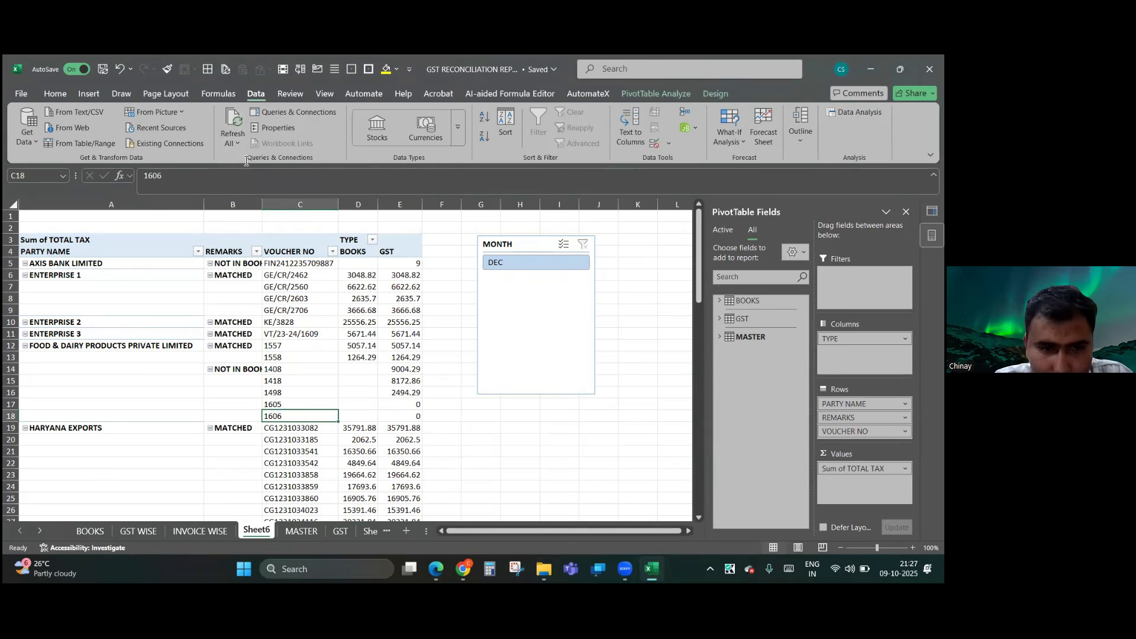
# - Check the REMARKS of the January rows in the refreshed MASTER table and look at the BOOKS sheet
pyautogui.click(204, 532)
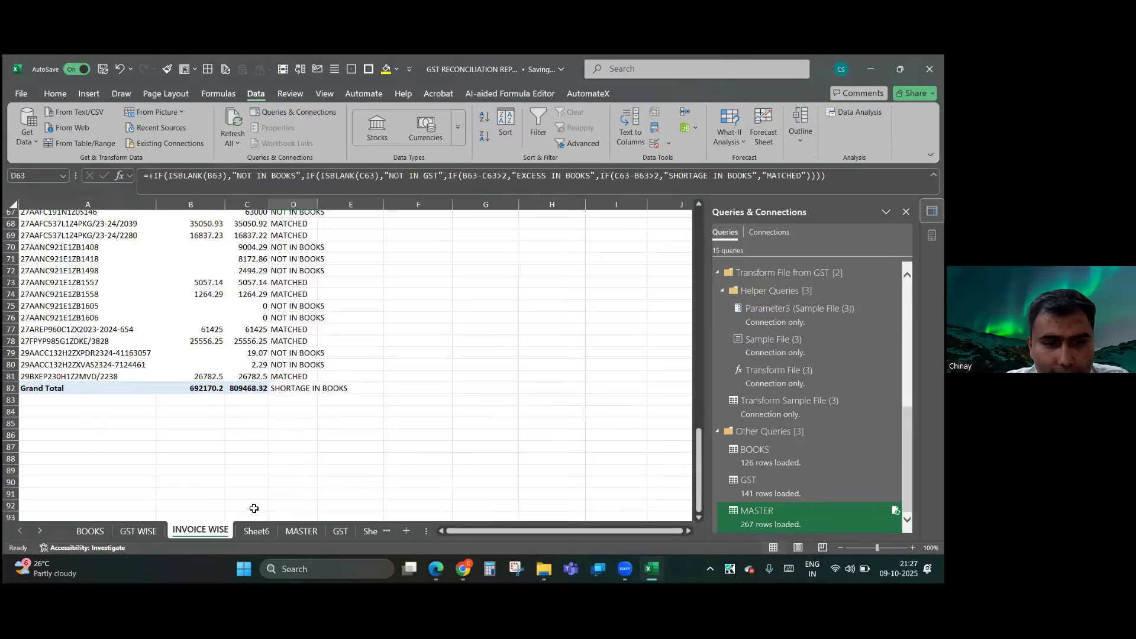
pyautogui.click(289, 532)
pyautogui.scroll(-16, 395, 427)
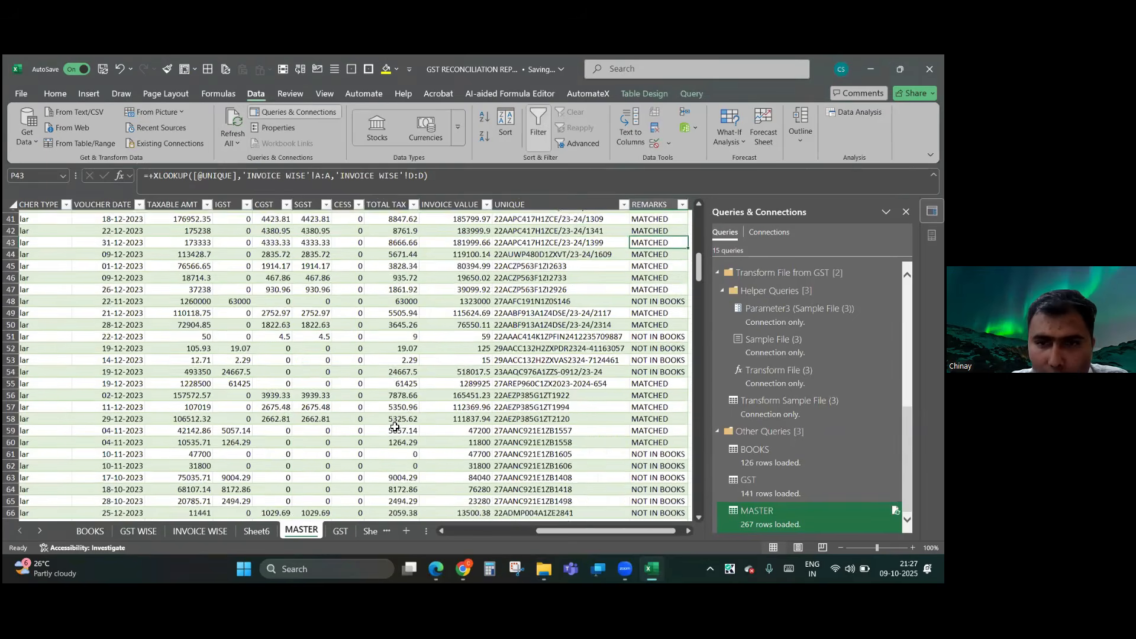
pyautogui.scroll(7, 394, 427)
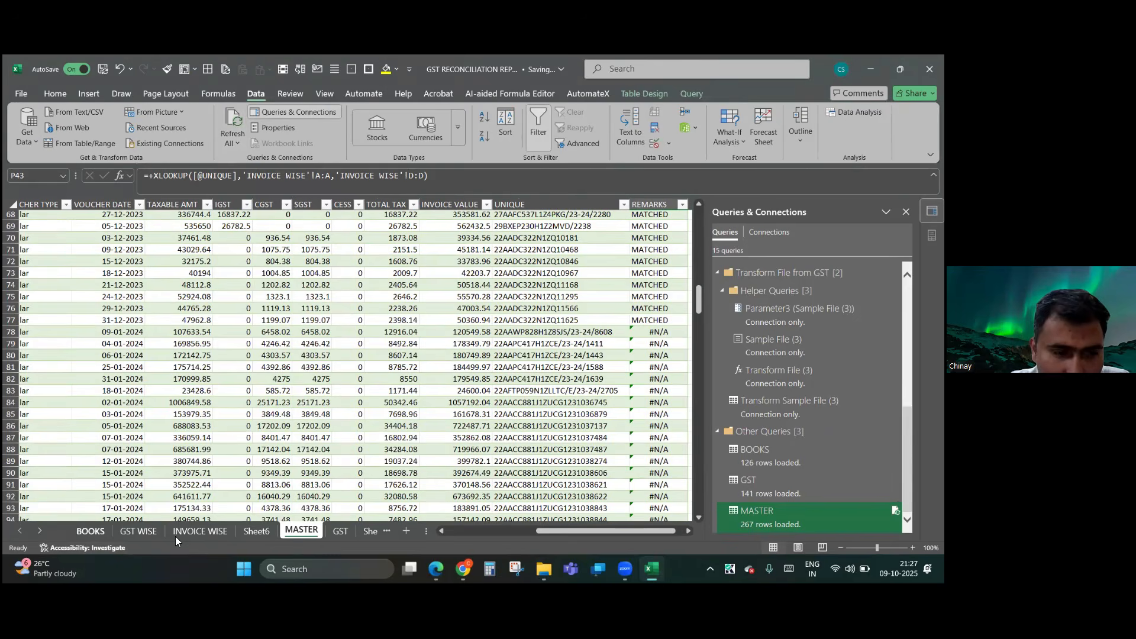
pyautogui.click(91, 531)
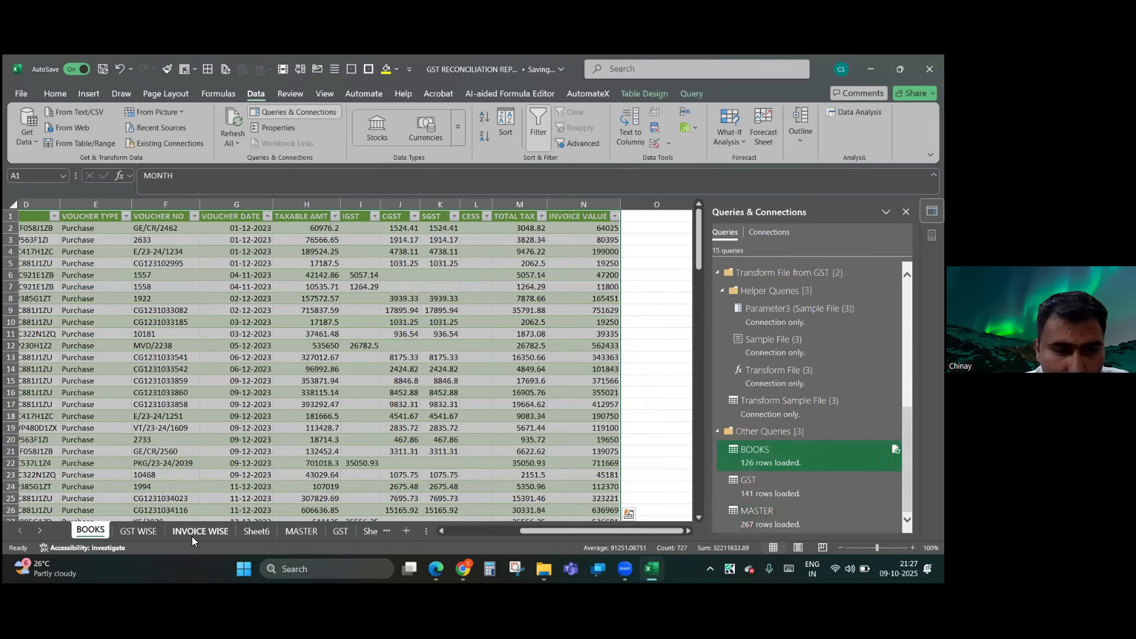
# - Refresh the PivotTable on the INVOICE WISE sheet to include the January invoices
pyautogui.click(195, 531)
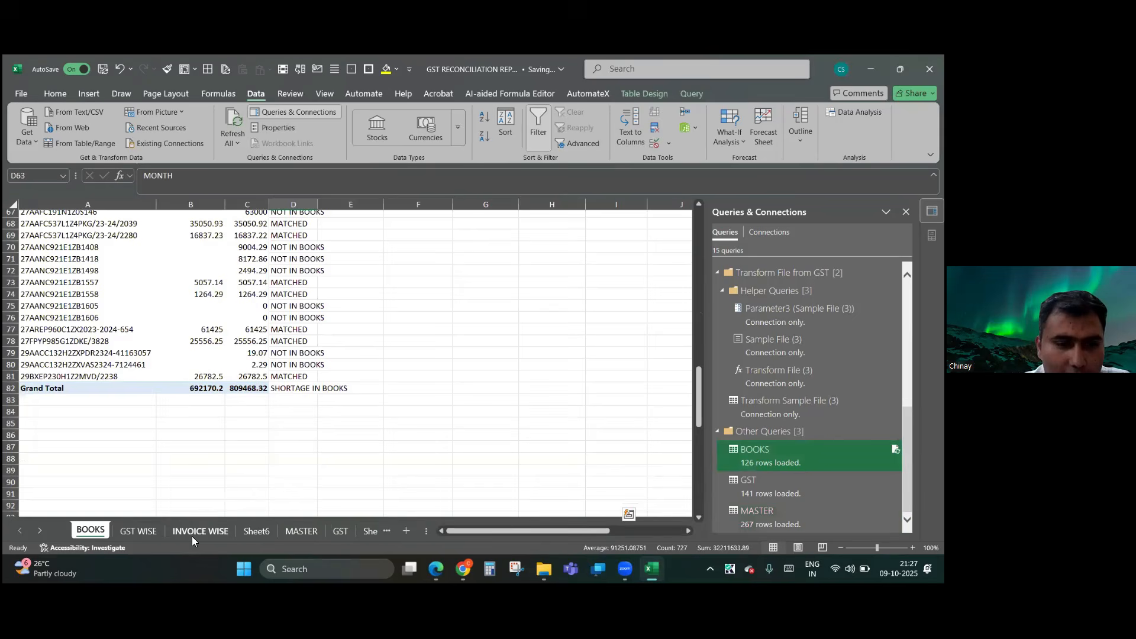
pyautogui.rightClick(104, 259)
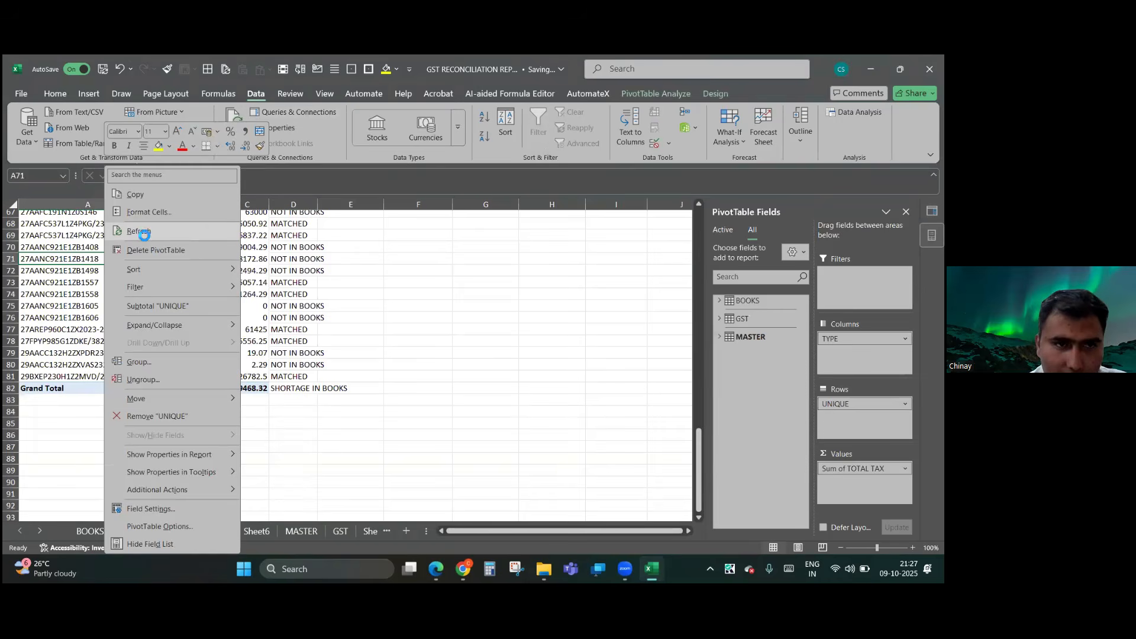
pyautogui.click(142, 231)
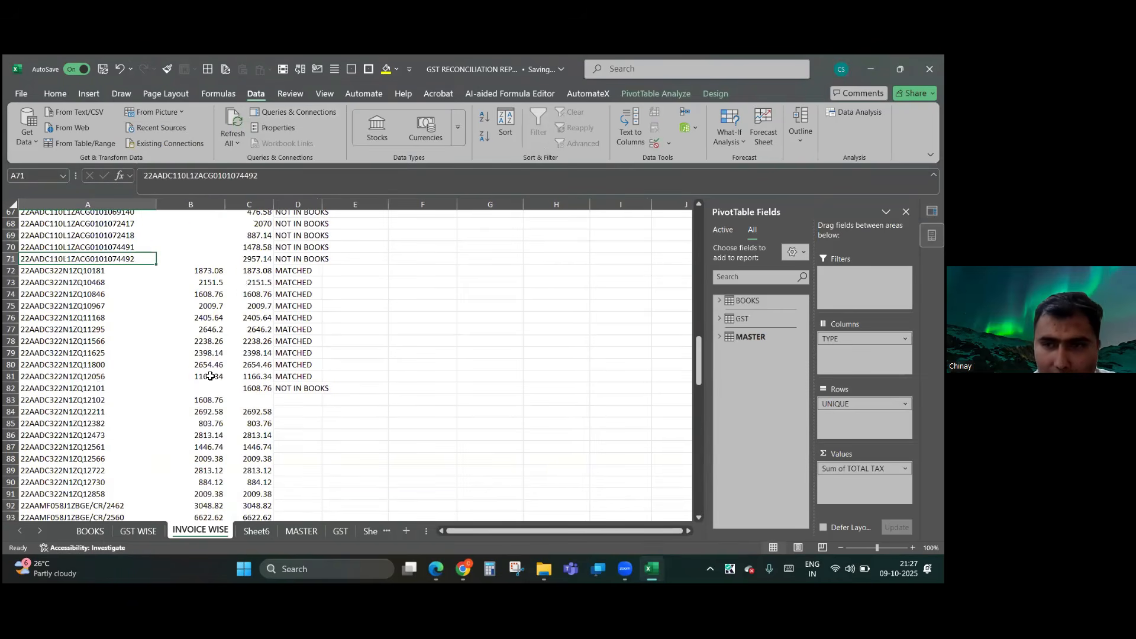
# - Fill the status formula in D82 of INVOICE WISE down to row 279
pyautogui.scroll(-2, 210, 376)
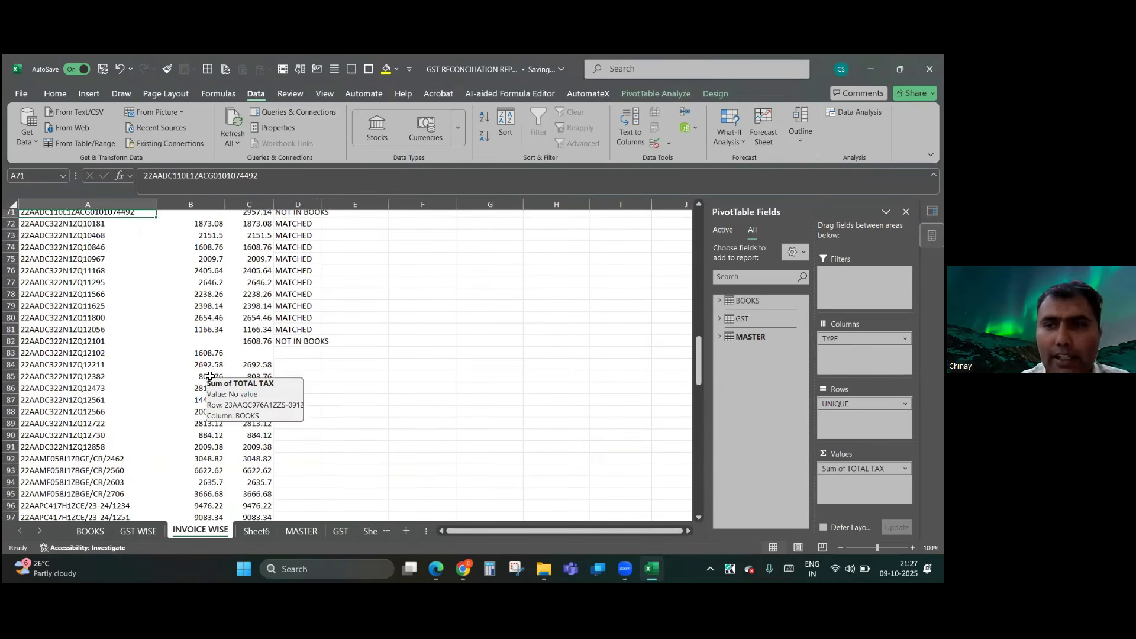
pyautogui.click(310, 340)
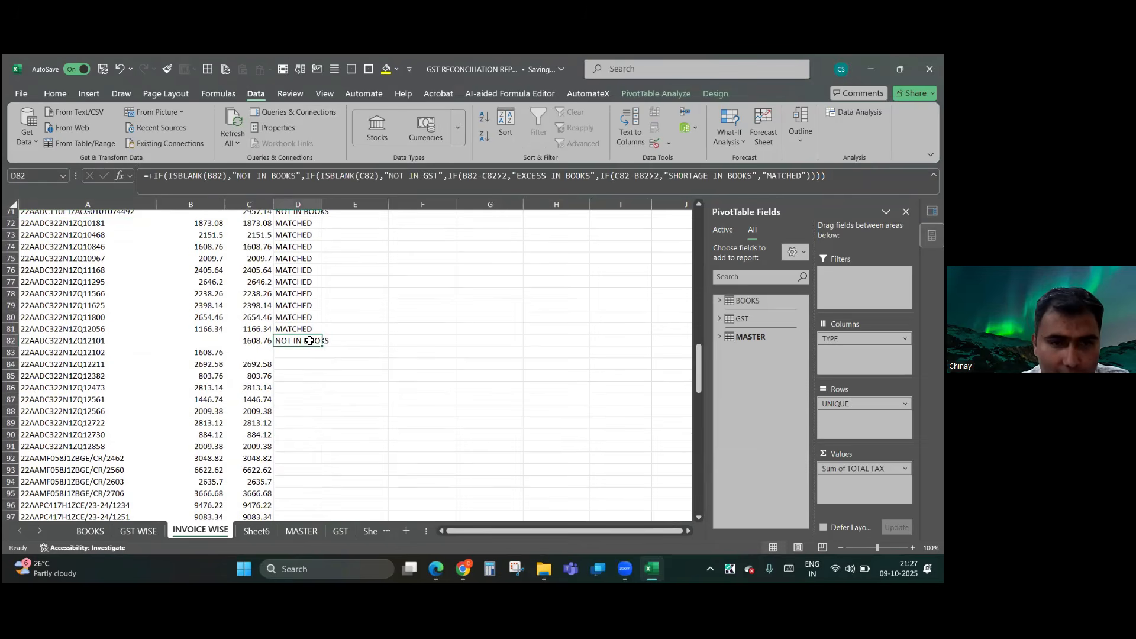
pyautogui.moveTo(325, 346); pyautogui.dragTo(298, 508)
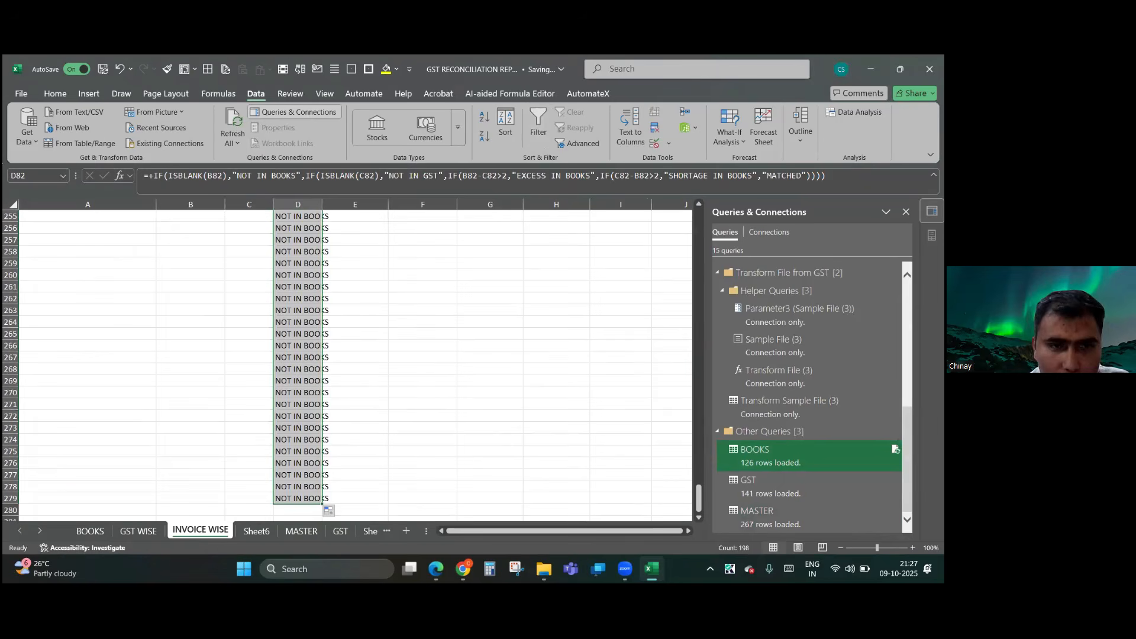
# - Review the updated REMARKS for the December and January entries down the MASTER table
pyautogui.click(301, 531)
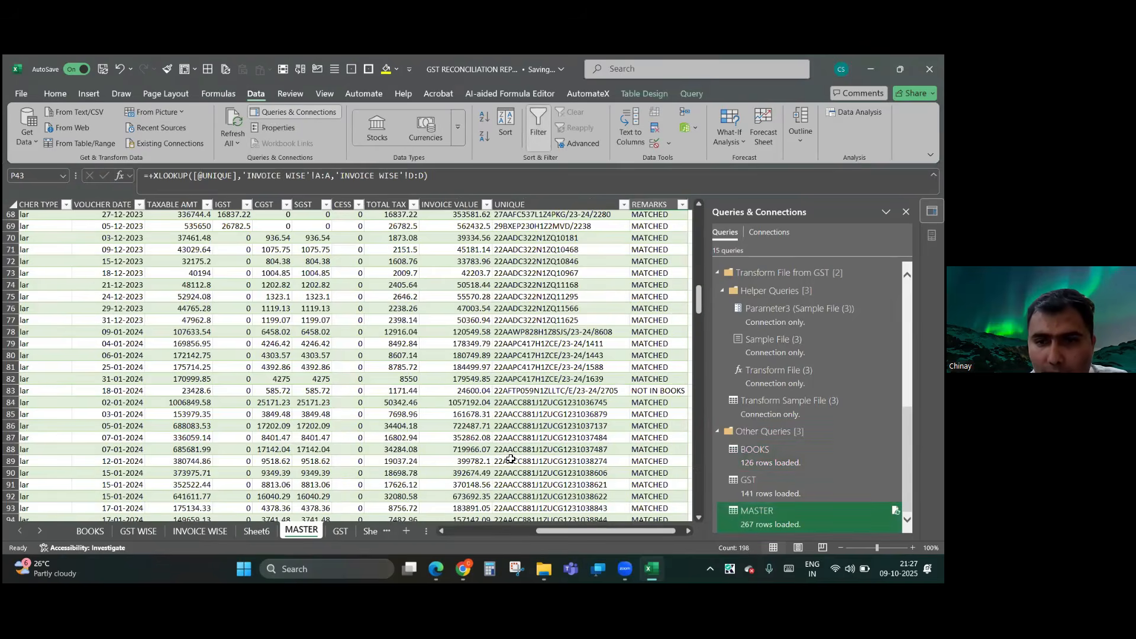
pyautogui.scroll(-5, 510, 459)
pyautogui.scroll(-20, 510, 459)
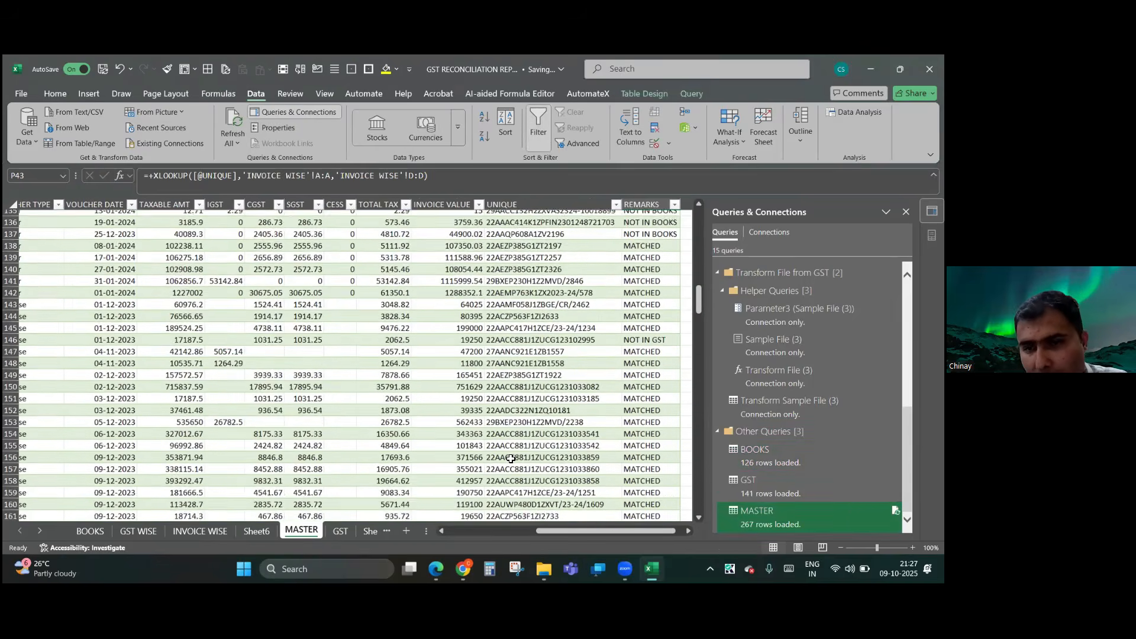
pyautogui.scroll(-19, 511, 459)
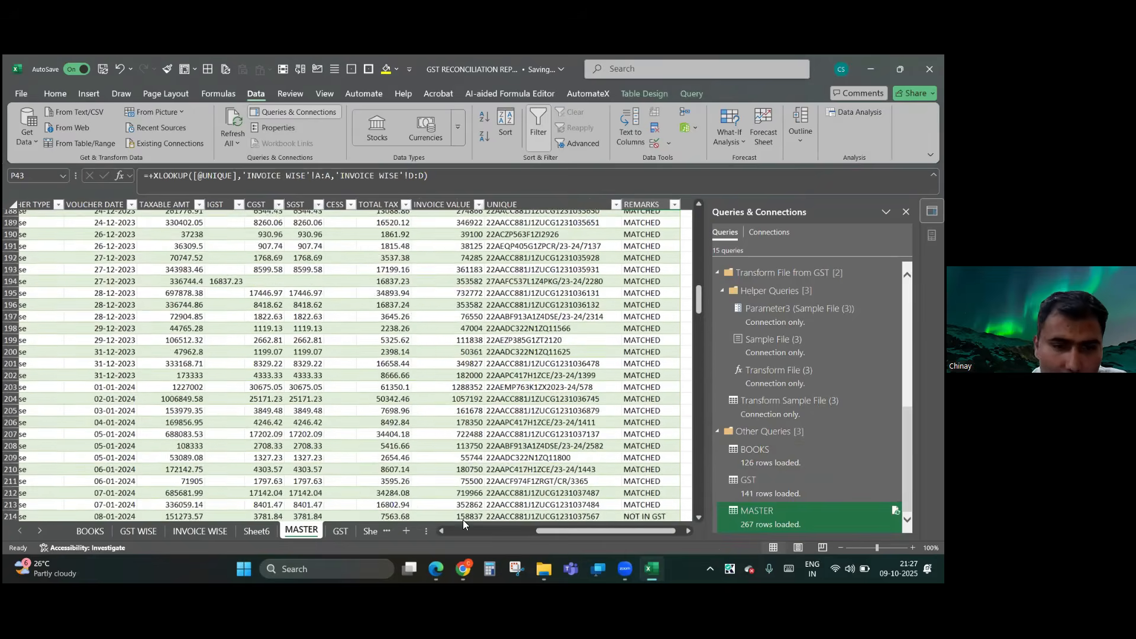
# - Rename Sheet6, the sheet with the party-wise PivotTable and MONTH slicer, as REPORT
pyautogui.click(261, 533)
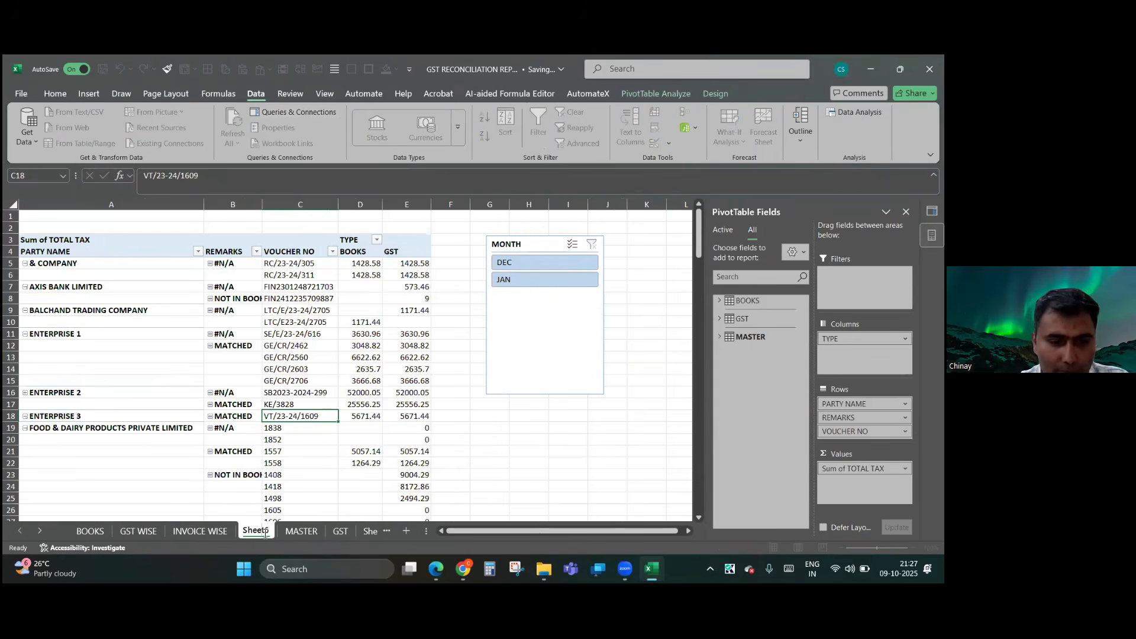
pyautogui.doubleClick(264, 532)
pyautogui.write('REPORT')
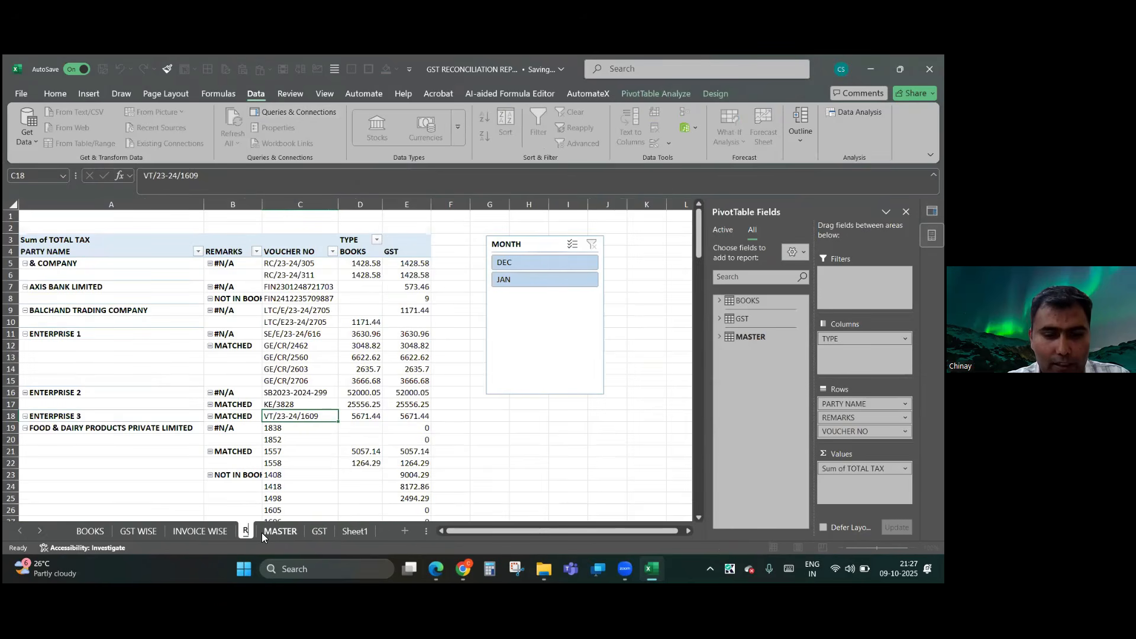
pyautogui.press('Return')
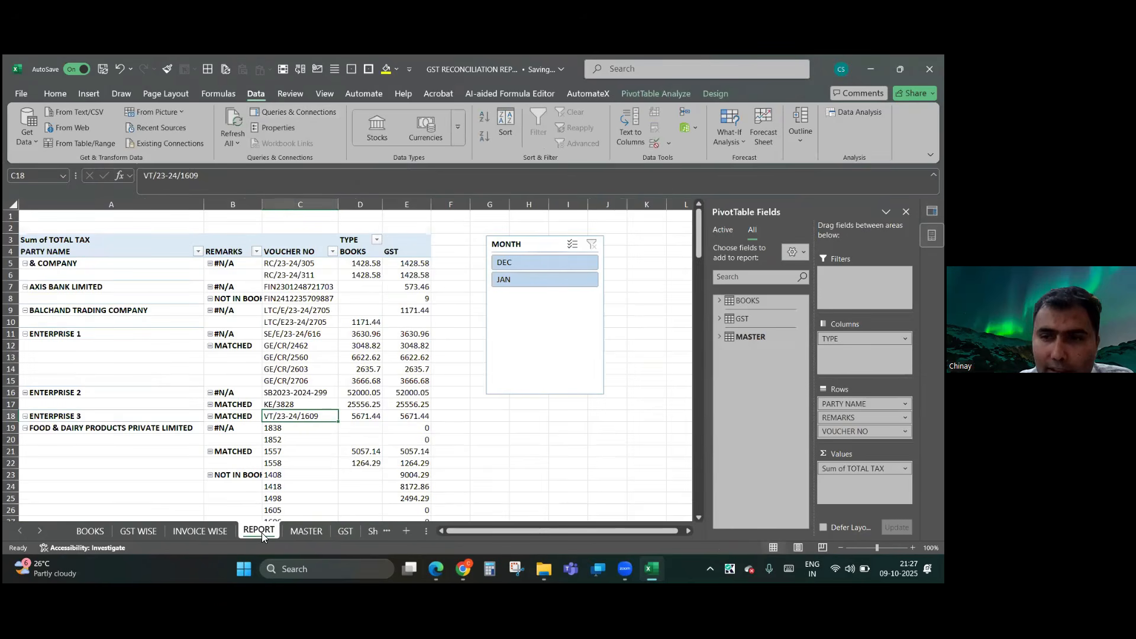
# - Filter the REPORT PivotTable to DEC and to JAN with the MONTH slicer, and clear the slicer filter
pyautogui.click(528, 262)
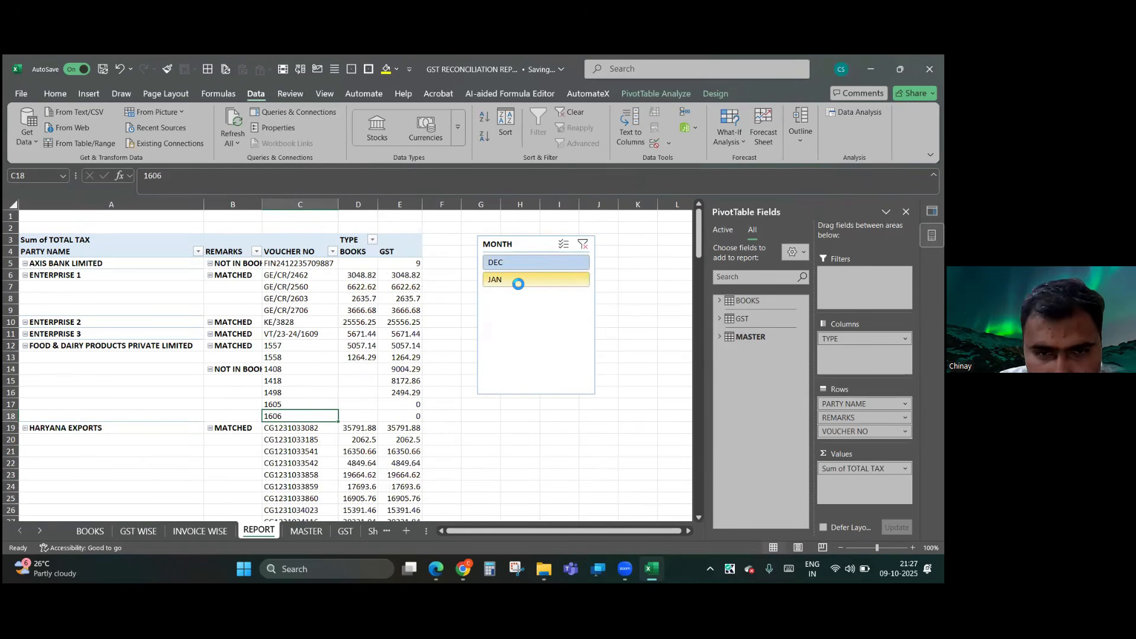
pyautogui.click(518, 284)
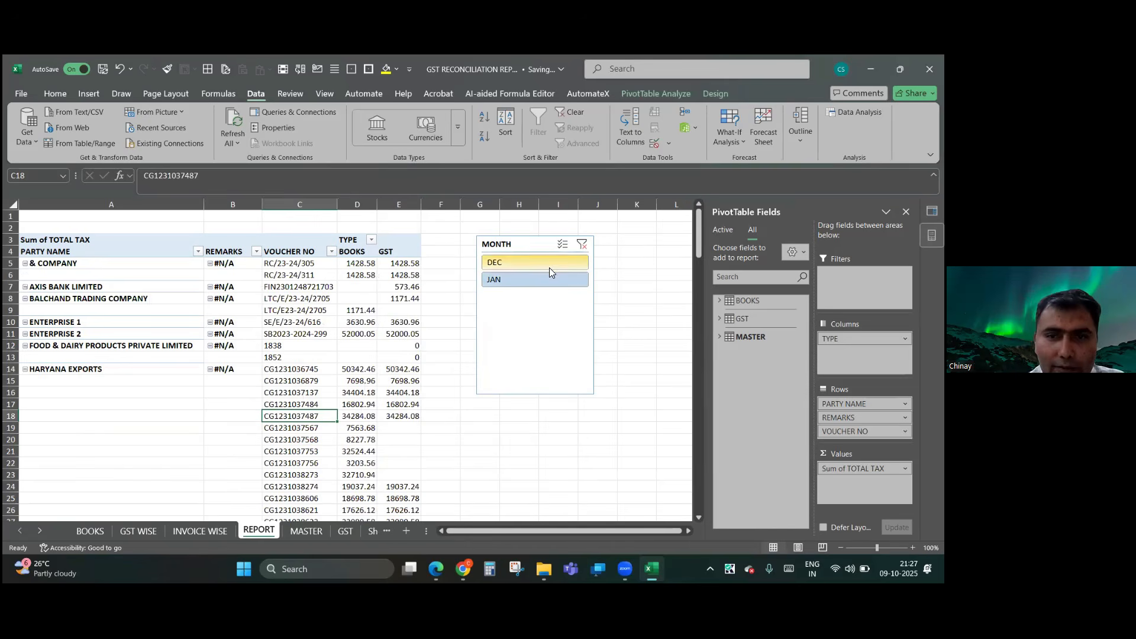
pyautogui.click(582, 247)
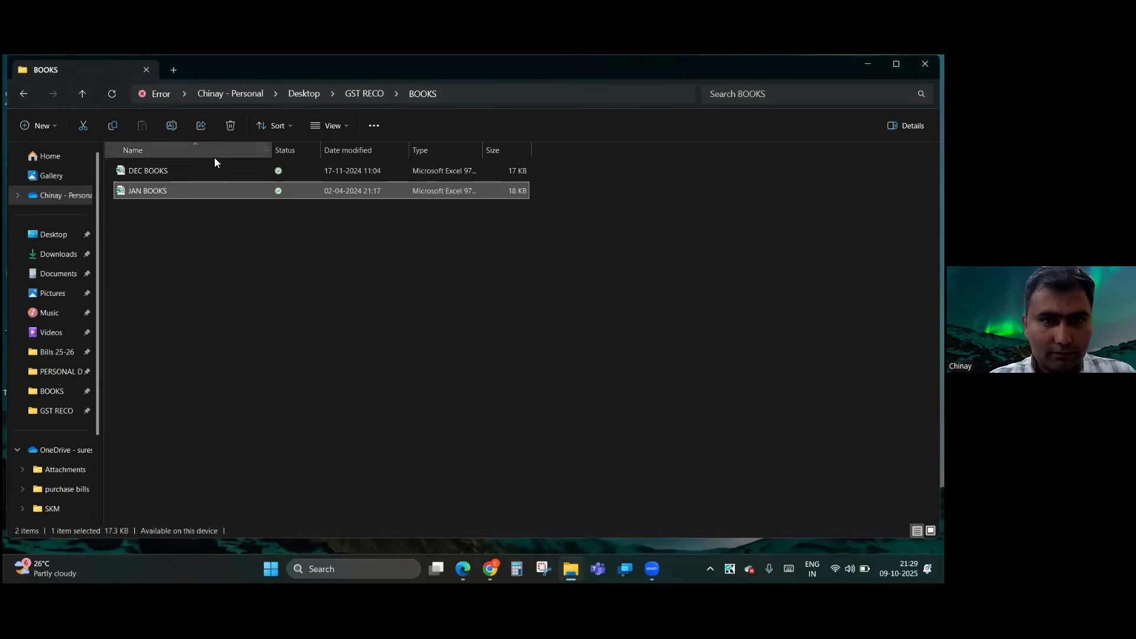
# - Copy the GST RECONCILIATION REPORT workbook file from the GST RECO folder, one level above the BOOKS folder
pyautogui.hotkey('alt', 'Up')
pyautogui.click(195, 294)
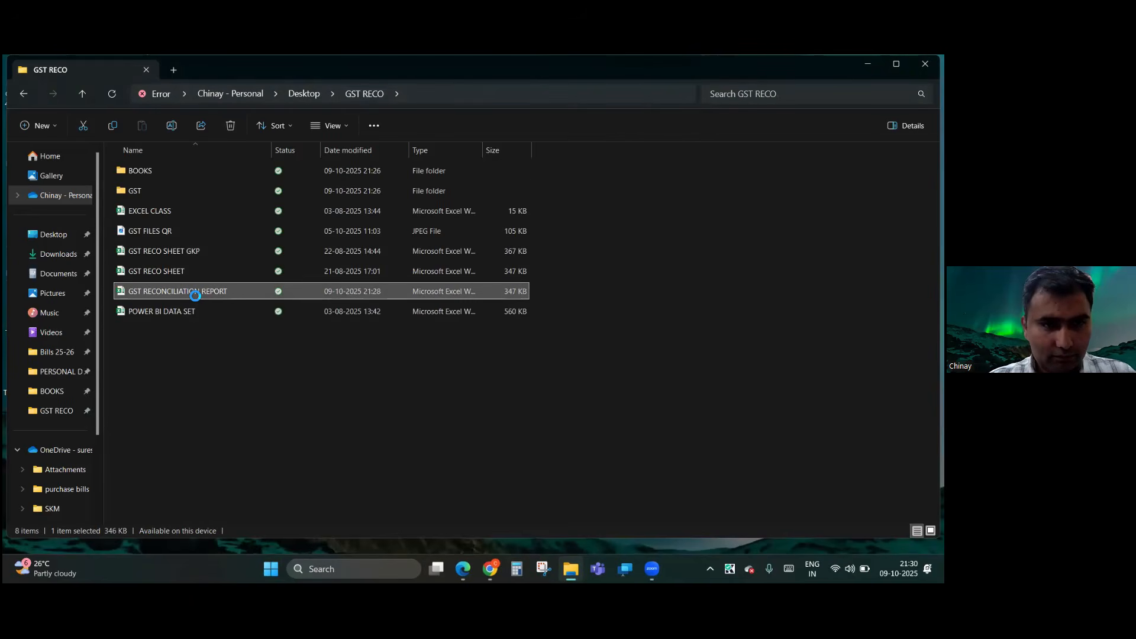
pyautogui.hotkey('ctrl', 'c')
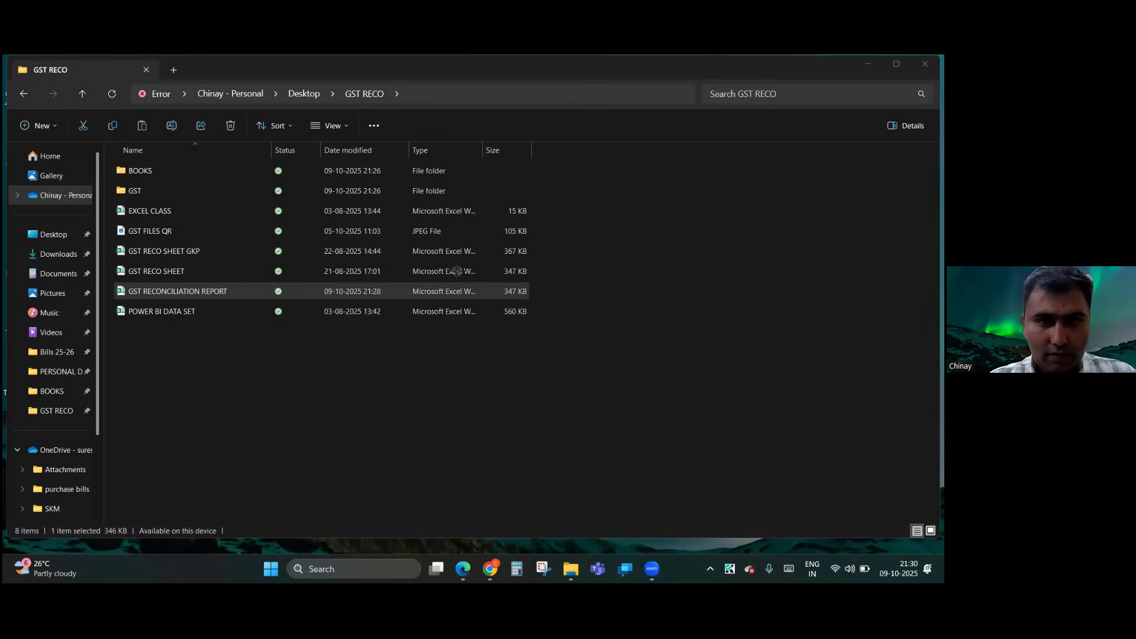
pyautogui.click(472, 93)
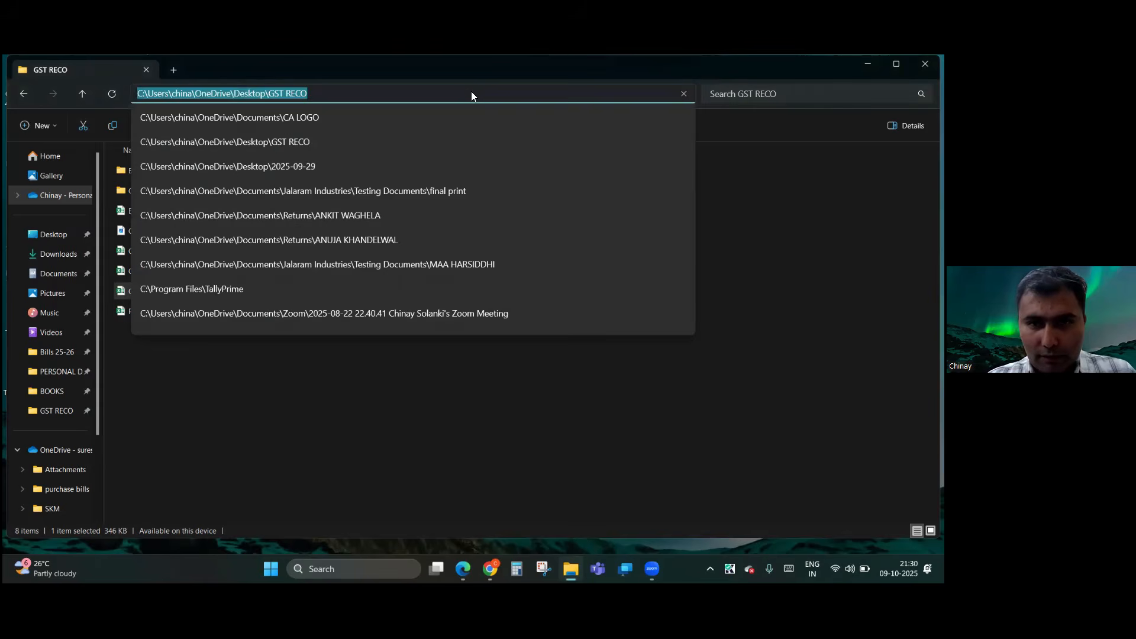
pyautogui.press('Escape')
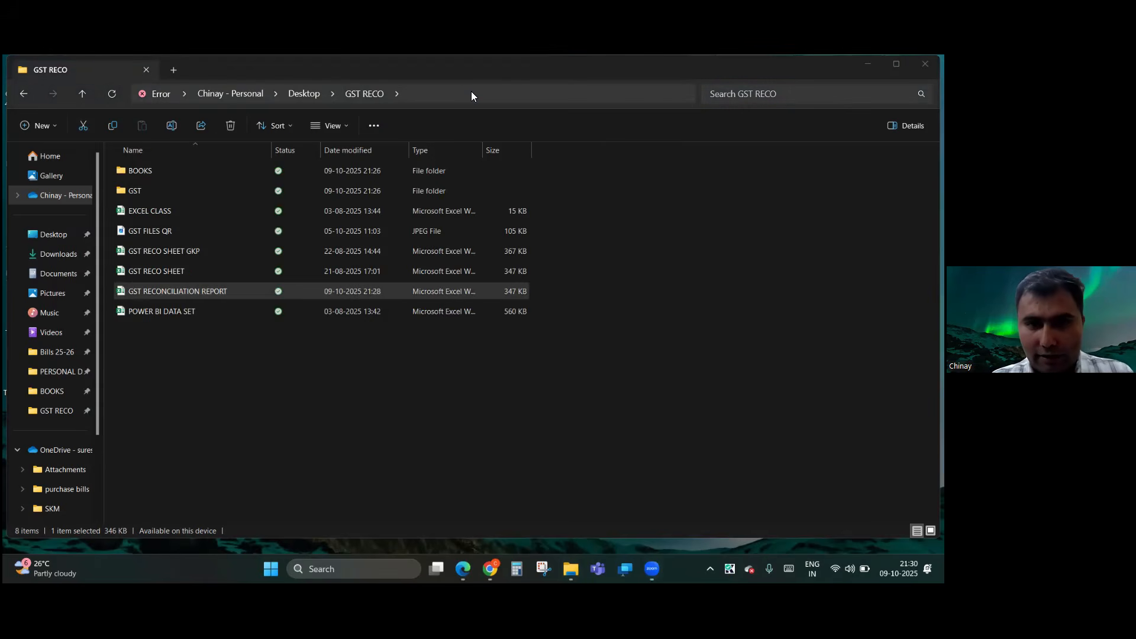